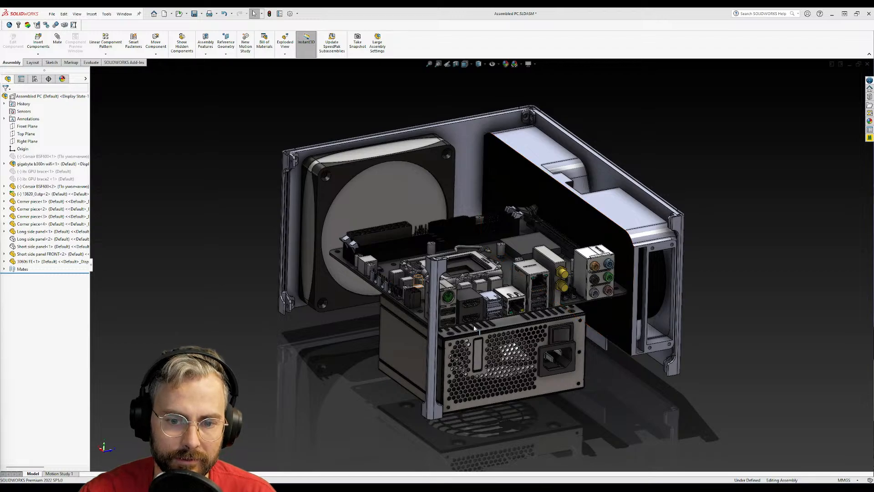
# - Show the hidden second long side panel and the rear short side panel together in the PC case assembly
pyautogui.moveTo(508, 342); pyautogui.dragTo(509, 184, button='middle')
pyautogui.click(500, 180)
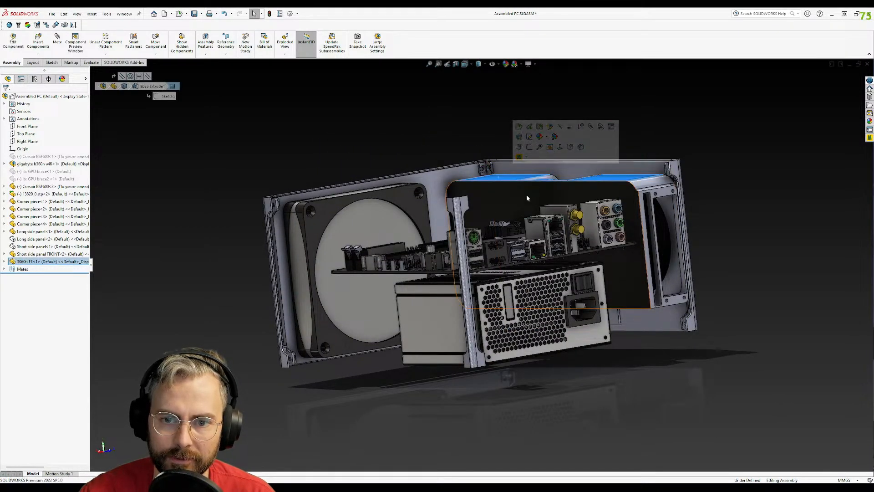
pyautogui.click(751, 240)
pyautogui.moveTo(608, 191); pyautogui.dragTo(586, 224, button='middle')
pyautogui.click(41, 238)
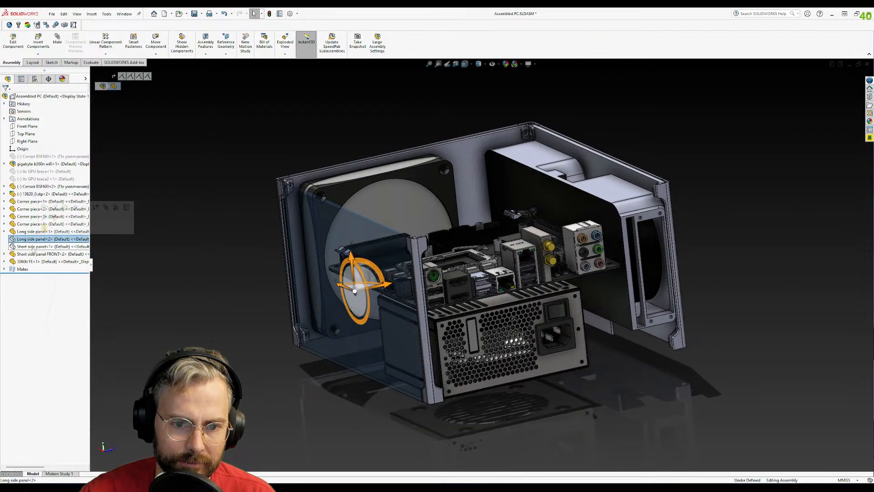
pyautogui.click(37, 247)
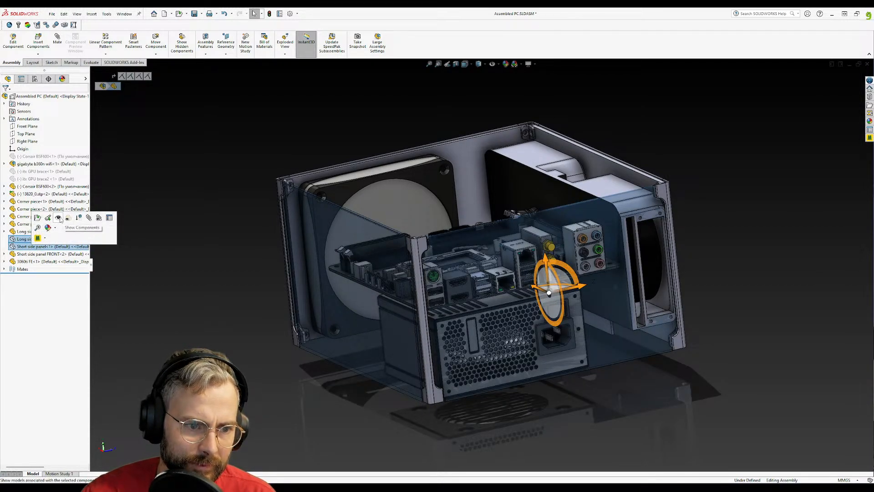
pyautogui.click(59, 218)
pyautogui.click(728, 139)
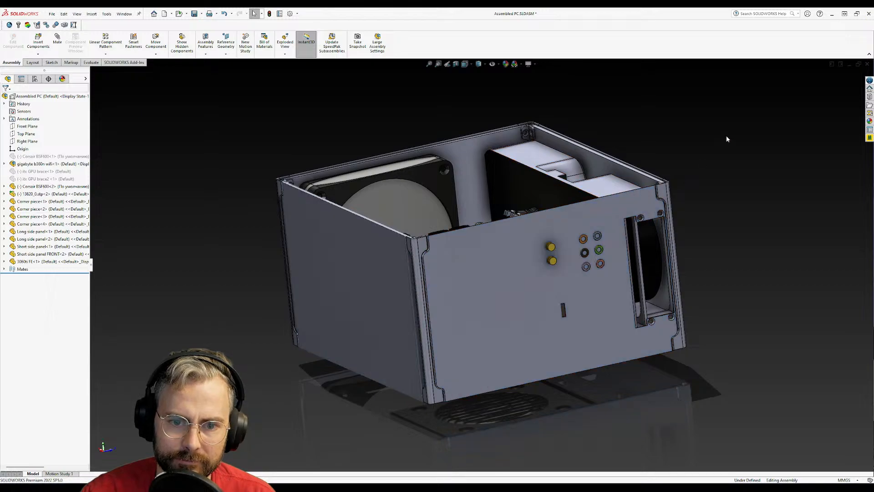
# - Examine the screw hole in the end of the corner piece beside the graphics card, including its circular edge
pyautogui.moveTo(421, 186); pyautogui.dragTo(292, 287, button='middle')
pyautogui.moveTo(589, 296); pyautogui.dragTo(429, 215, button='middle')
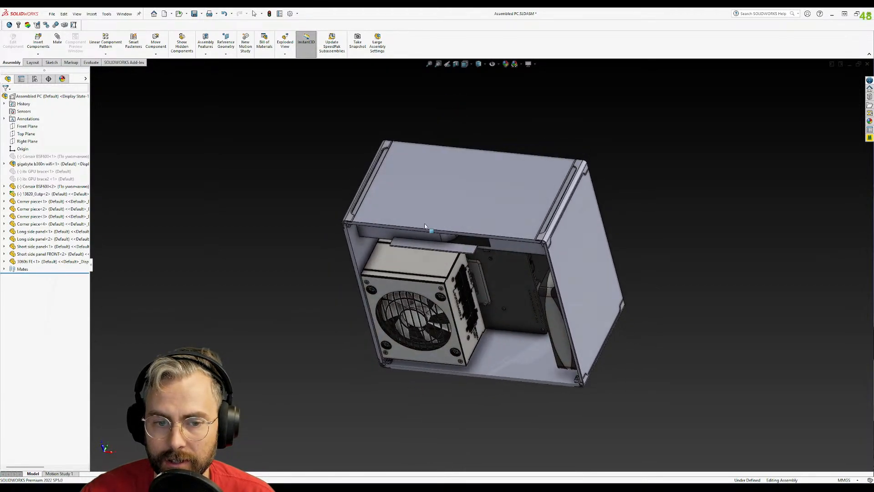
pyautogui.scroll(-5, 349, 225)
pyautogui.moveTo(367, 274); pyautogui.dragTo(490, 145, button='middle')
pyautogui.scroll(-3, 464, 250)
pyautogui.scroll(-3, 517, 230)
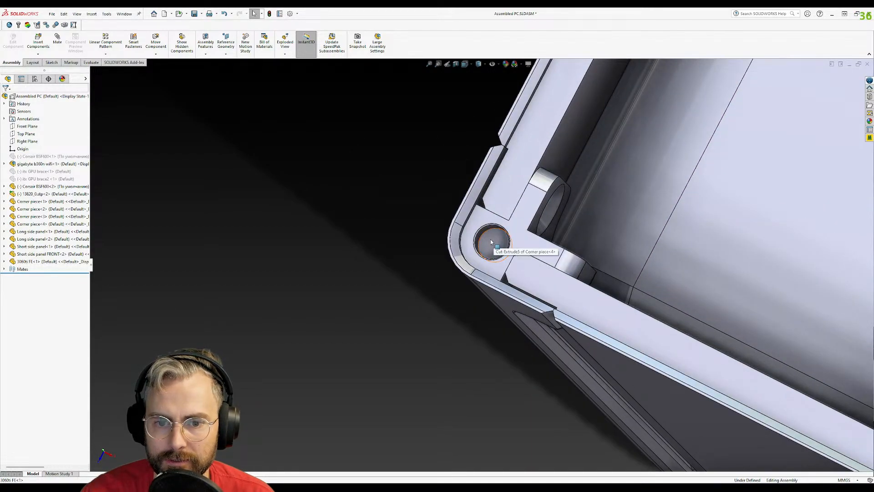
pyautogui.moveTo(504, 239); pyautogui.dragTo(495, 234, button='middle')
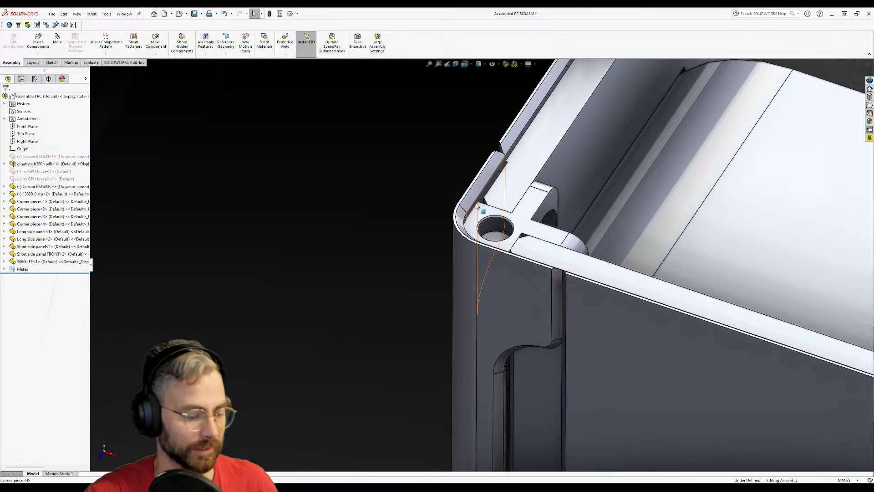
pyautogui.click(498, 220)
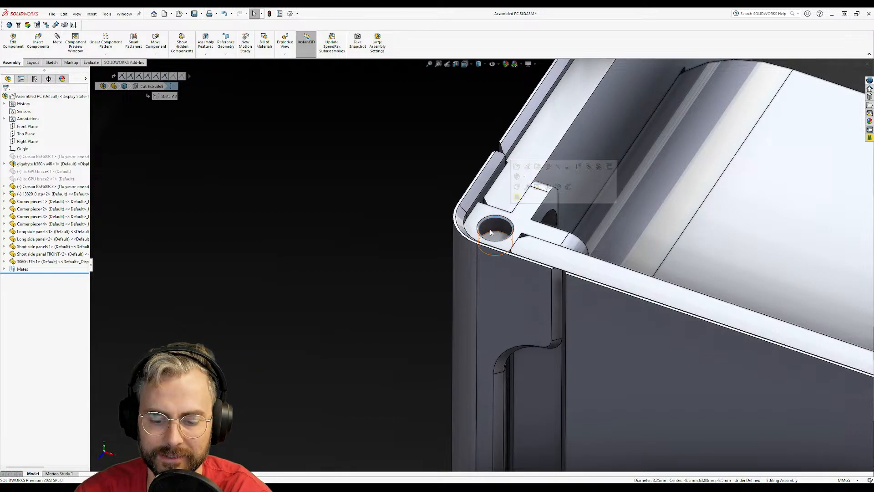
# - Inspect the screw hole at the opposite end of the same corner piece, beside the graphics card's rear bracket
pyautogui.scroll(10, 490, 236)
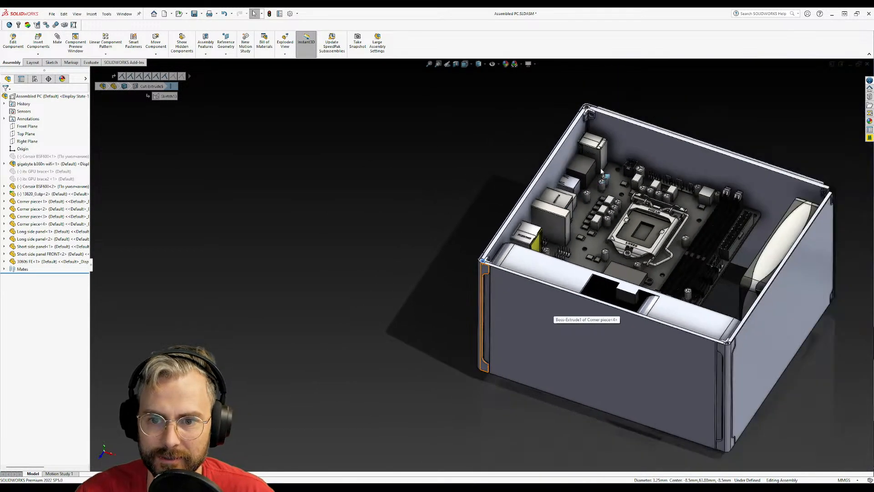
pyautogui.moveTo(551, 316); pyautogui.dragTo(597, 267, button='middle')
pyautogui.scroll(-5, 598, 264)
pyautogui.scroll(-5, 483, 214)
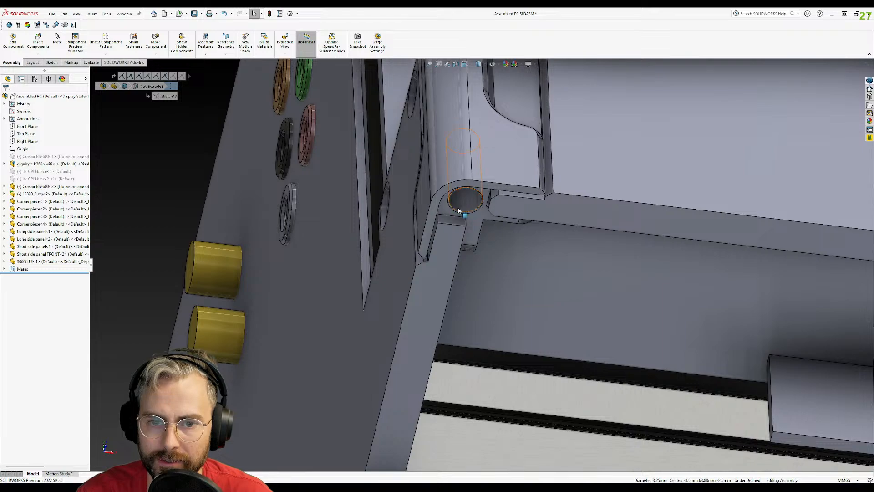
pyautogui.moveTo(478, 215); pyautogui.dragTo(484, 210, button='middle')
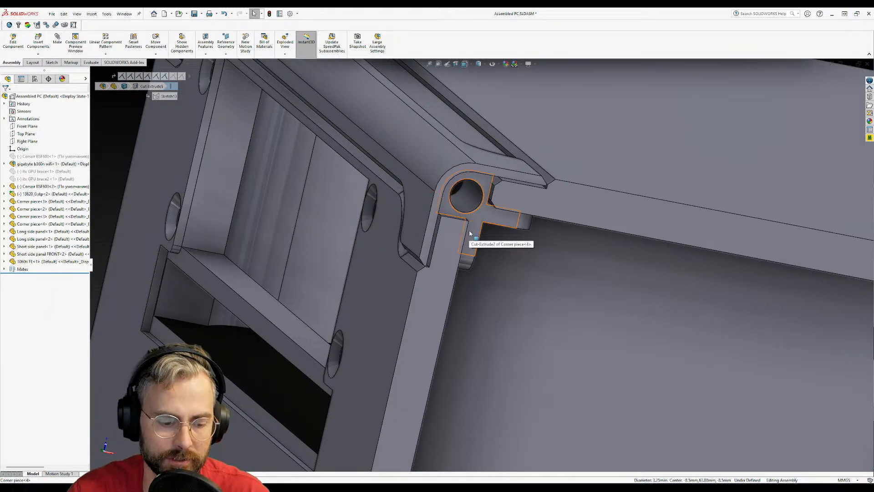
pyautogui.scroll(6, 478, 272)
pyautogui.moveTo(482, 282)
pyautogui.mouseDown(button='middle')
pyautogui.moveTo(497, 454)
pyautogui.moveTo(544, 416)
pyautogui.moveTo(553, 319)
pyautogui.moveTo(489, 266)
pyautogui.mouseUp(button='middle')
pyautogui.scroll(4, 460, 264)
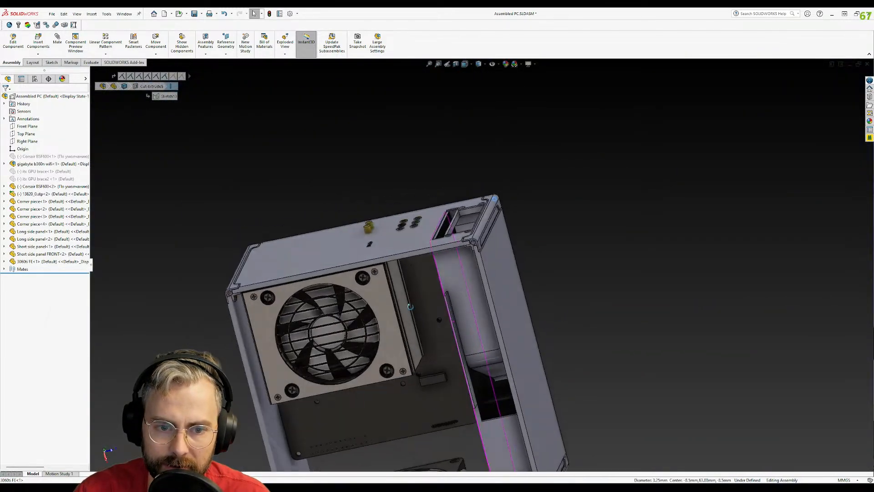
# - Inspect the component layout from the open underside, including the power supply and graphics card, and return to the motherboard side
pyautogui.click(381, 284)
pyautogui.moveTo(403, 362); pyautogui.dragTo(453, 168, button='middle')
pyautogui.click(471, 310)
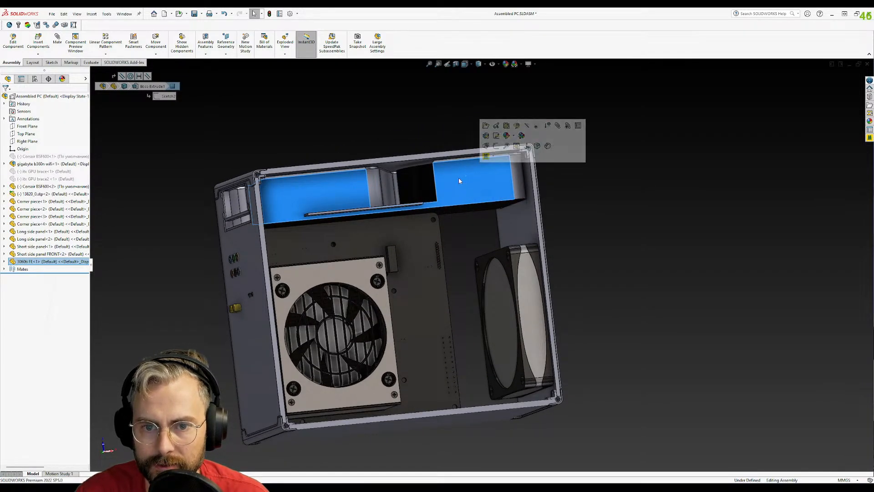
pyautogui.click(631, 185)
pyautogui.moveTo(463, 201); pyautogui.dragTo(642, 431, button='middle')
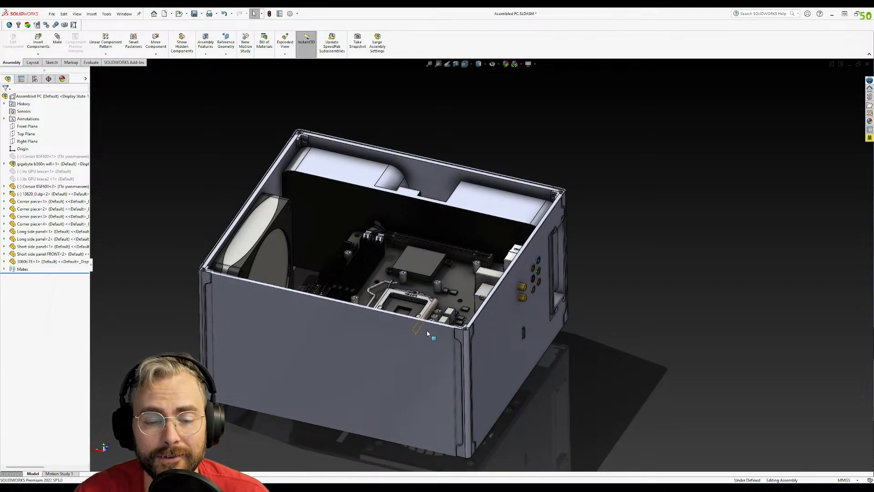
# - Measure the distance between the two long side panels and enter 219.5 as the first factor of a multiplication in Calculator
pyautogui.click(406, 351)
pyautogui.moveTo(406, 351); pyautogui.dragTo(489, 265, button='middle')
pyautogui.keyDown('ctrl'); pyautogui.click(489, 265); pyautogui.keyUp('ctrl')
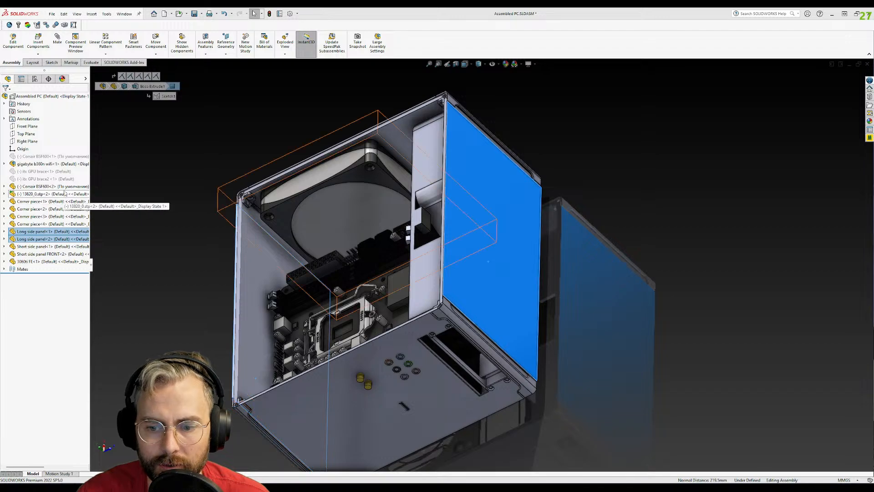
pyautogui.moveTo(0, 123); pyautogui.dragTo(691, 122)
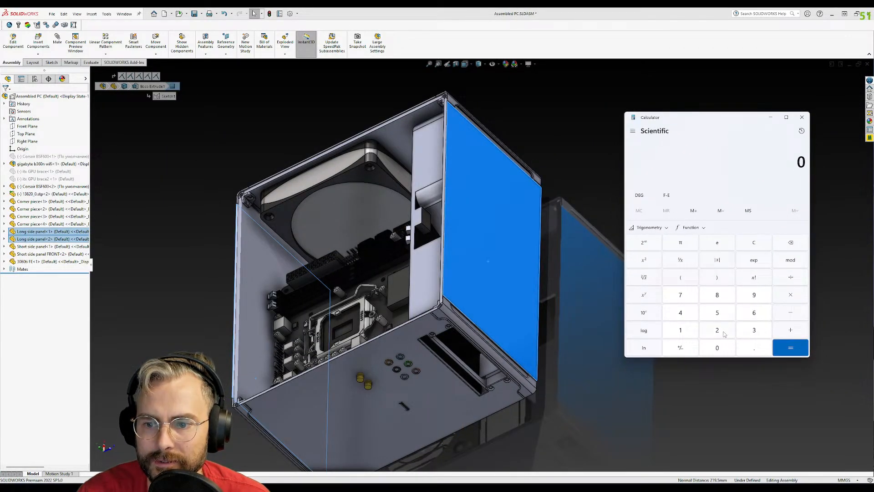
pyautogui.click(754, 295)
pyautogui.click(752, 346)
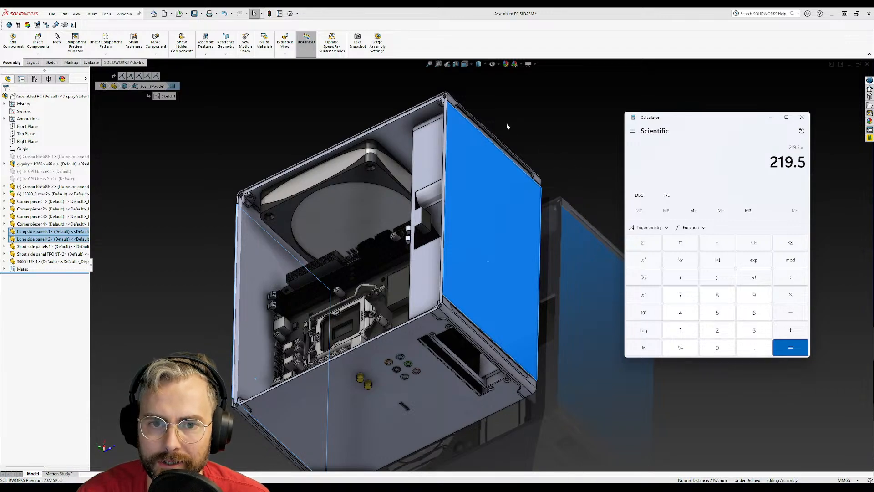
# - Measure the distance between the outer faces of the rear and front short side panels
pyautogui.click(407, 338)
pyautogui.moveTo(428, 140); pyautogui.dragTo(482, 188, button='middle')
pyautogui.keyDown('ctrl'); pyautogui.click(482, 188); pyautogui.keyUp('ctrl')
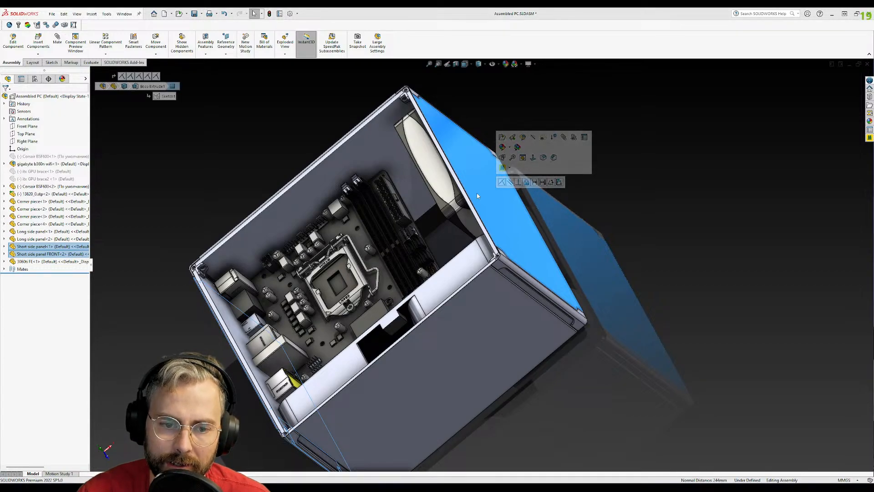
# - Create a planar section view based on the long side panel's outer face beside the graphics card, with an offset of -10 mm
pyautogui.moveTo(422, 290); pyautogui.dragTo(441, 334, button='middle')
pyautogui.click(440, 334)
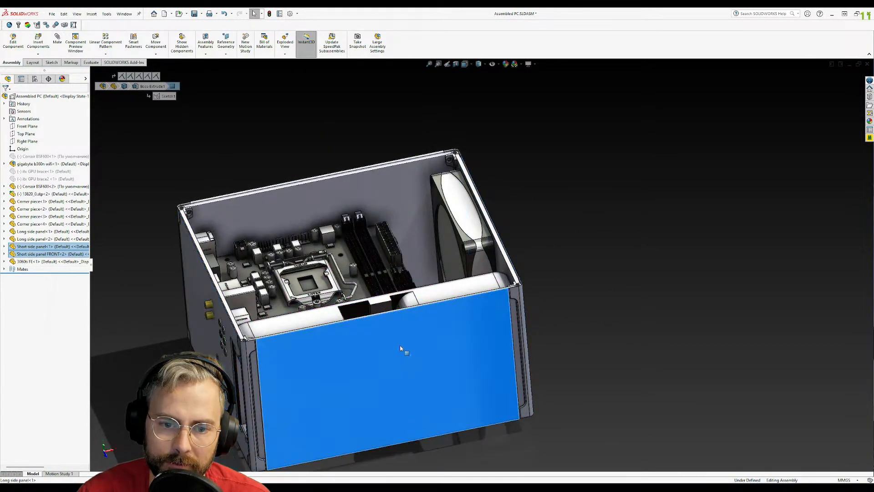
pyautogui.click(455, 64)
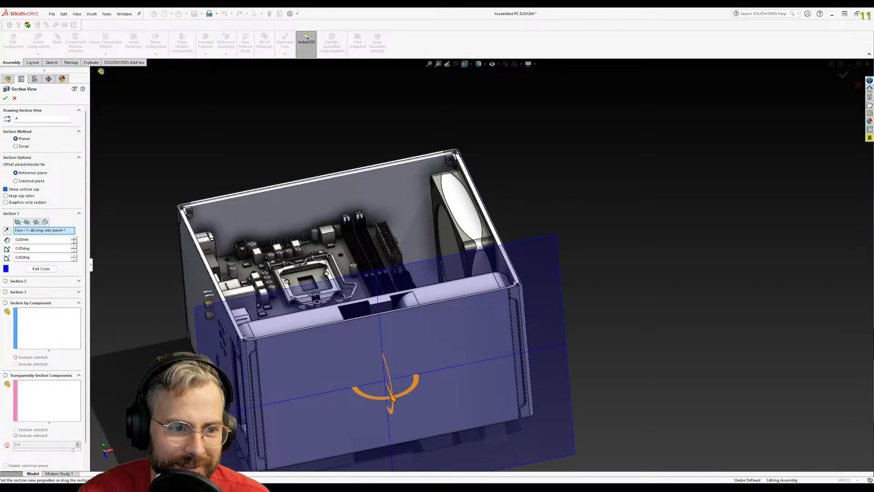
pyautogui.click(74, 242)
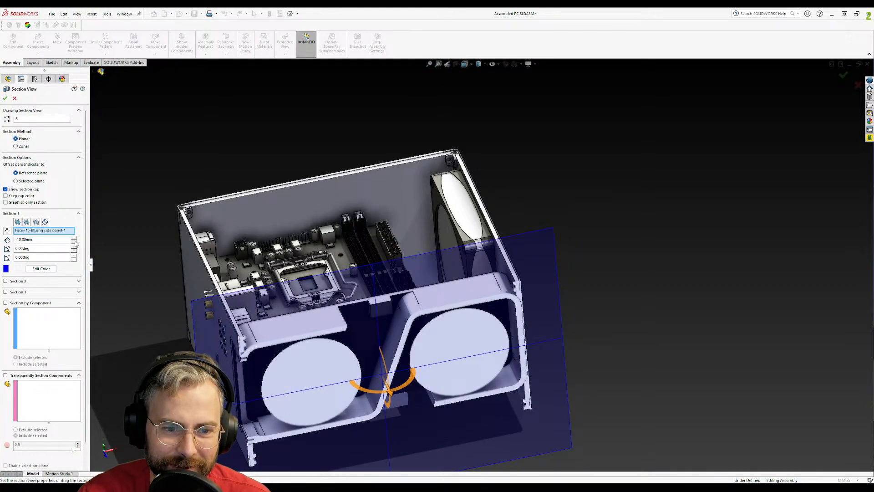
pyautogui.click(5, 99)
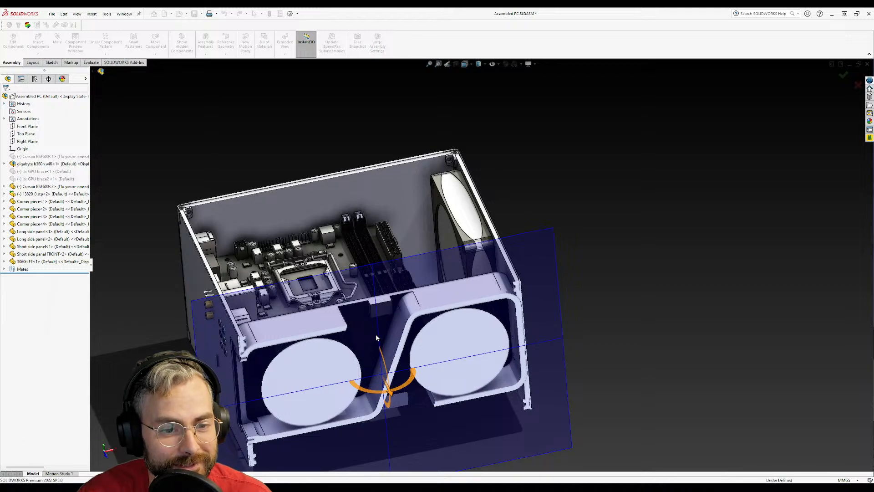
# - Examine the sectioned graphics card's fit against the front short side panel and measure that panel's thickness
pyautogui.scroll(-2, 281, 404)
pyautogui.moveTo(245, 351); pyautogui.dragTo(234, 244, button='middle')
pyautogui.scroll(-2, 721, 346)
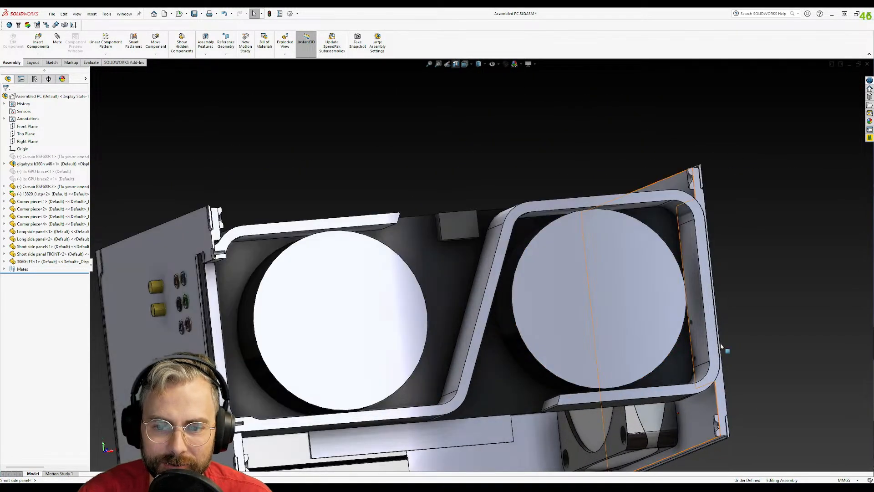
pyautogui.scroll(-3, 721, 346)
pyautogui.scroll(3, 455, 273)
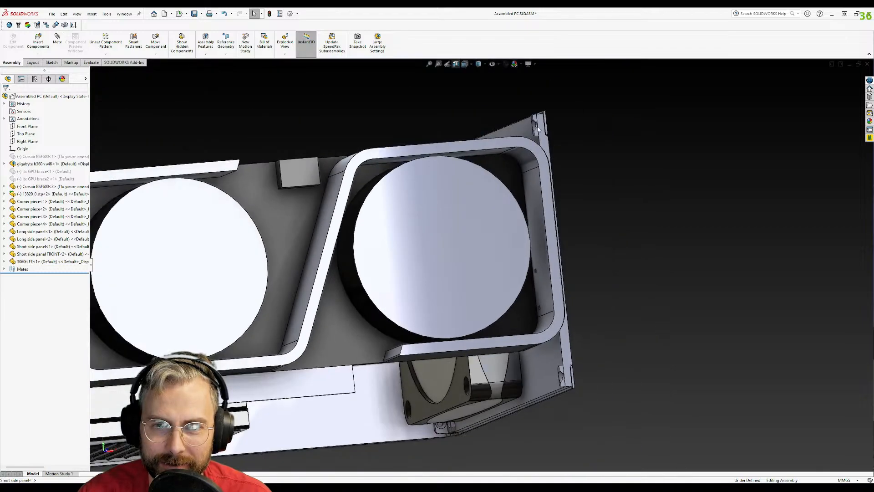
pyautogui.scroll(-2, 536, 91)
pyautogui.moveTo(537, 92); pyautogui.dragTo(531, 129, button='middle')
pyautogui.click(517, 139)
pyautogui.scroll(2, 516, 139)
pyautogui.click(537, 146)
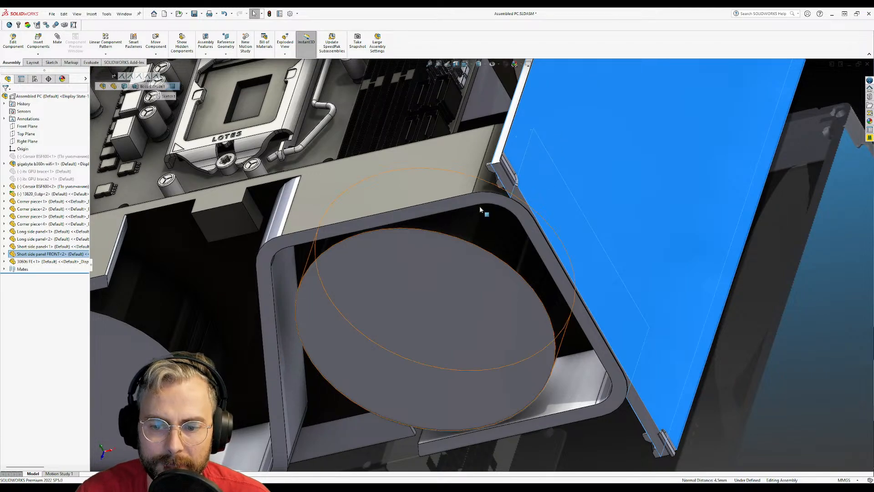
pyautogui.moveTo(483, 208); pyautogui.dragTo(510, 219, button='middle')
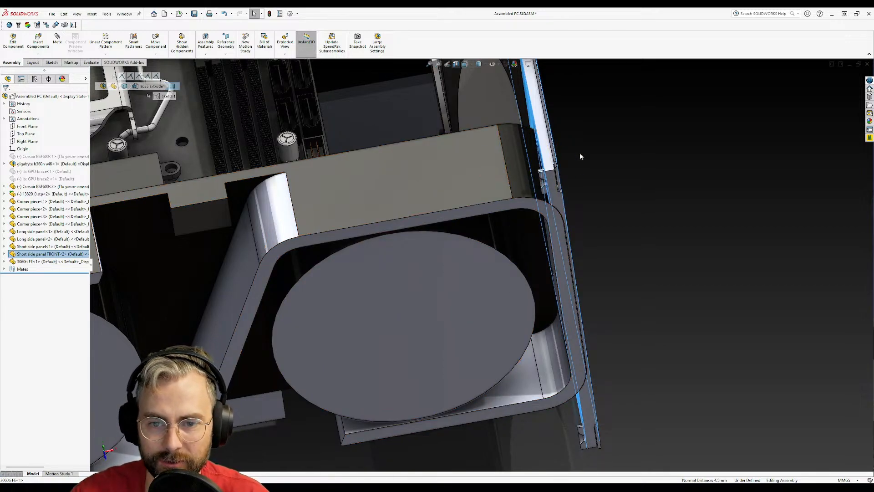
pyautogui.click(604, 186)
pyautogui.scroll(3, 521, 156)
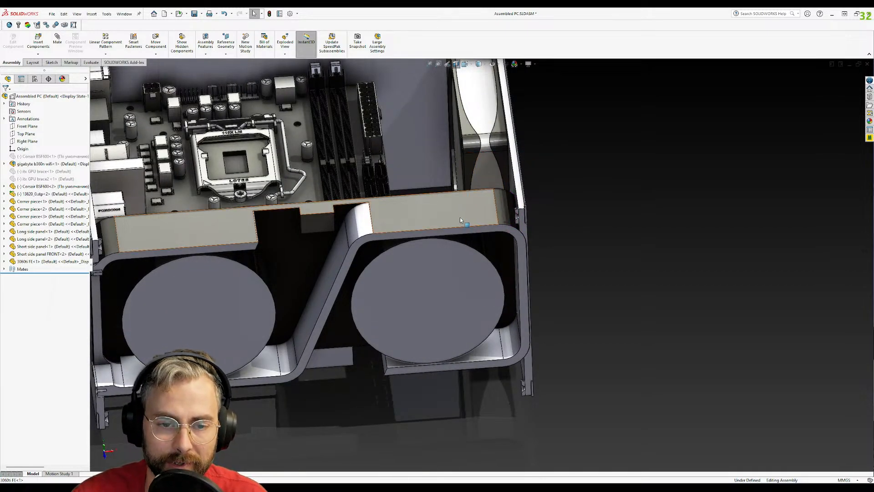
# - Examine how the corner pieces join the side panels, including the corner screw holes and the curved outer seam
pyautogui.moveTo(461, 221); pyautogui.dragTo(455, 181, button='middle')
pyautogui.scroll(-5, 453, 232)
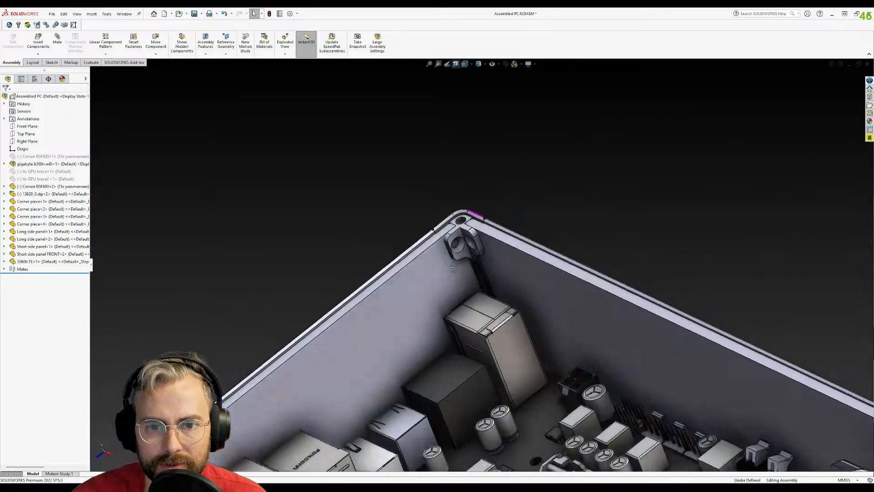
pyautogui.moveTo(409, 248); pyautogui.dragTo(441, 263, button='middle')
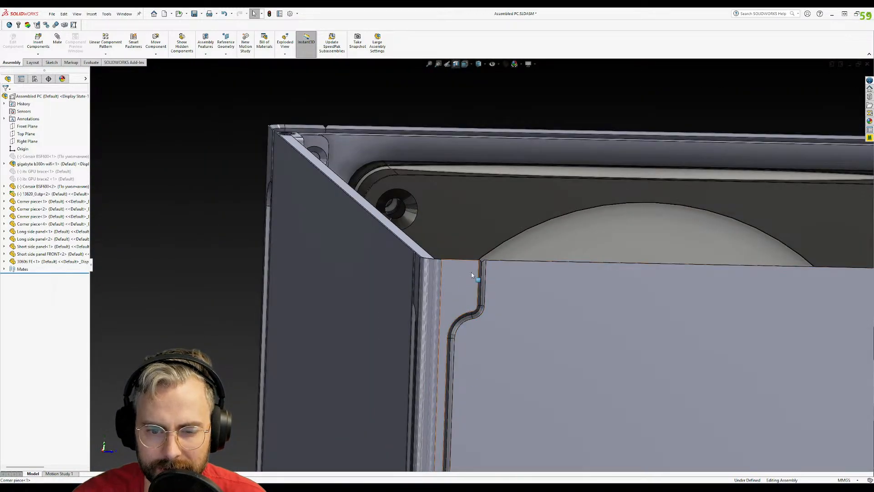
pyautogui.scroll(5, 472, 365)
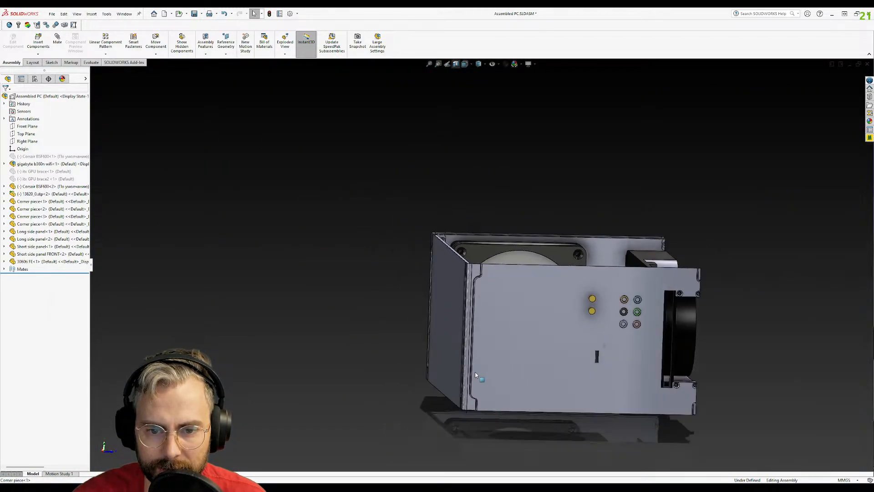
pyautogui.scroll(-4, 473, 367)
pyautogui.scroll(-4, 468, 388)
pyautogui.moveTo(503, 389)
pyautogui.mouseDown(button='middle')
pyautogui.moveTo(478, 385)
pyautogui.moveTo(476, 359)
pyautogui.moveTo(509, 345)
pyautogui.moveTo(493, 377)
pyautogui.mouseUp(button='middle')
pyautogui.scroll(-4, 500, 371)
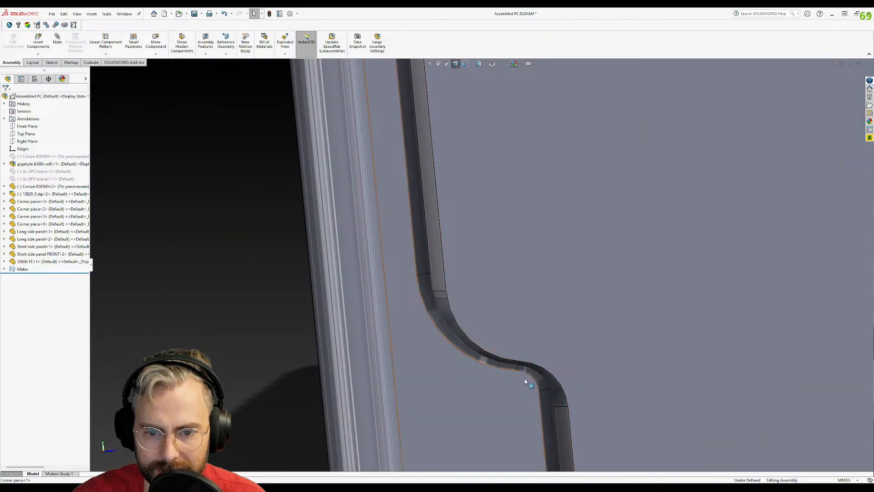
pyautogui.scroll(1, 612, 359)
pyautogui.scroll(9, 630, 253)
# - Examine in section how the graphics card's bracket end meets the rear short side panel and its cutout
pyautogui.moveTo(630, 253); pyautogui.dragTo(590, 154, button='middle')
pyautogui.scroll(-4, 590, 152)
pyautogui.moveTo(617, 189); pyautogui.dragTo(488, 185, button='middle')
pyautogui.scroll(-5, 428, 162)
pyautogui.moveTo(429, 163); pyautogui.dragTo(410, 154, button='middle')
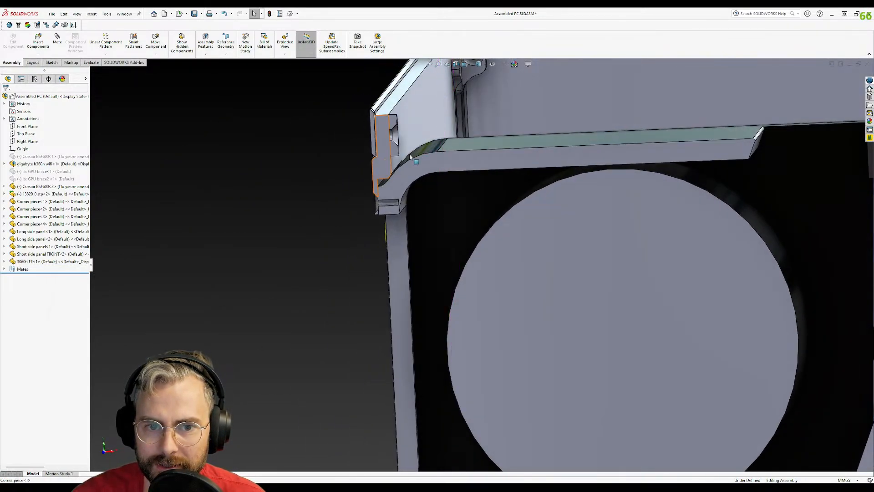
pyautogui.click(379, 183)
pyautogui.moveTo(379, 184); pyautogui.dragTo(410, 182, button='middle')
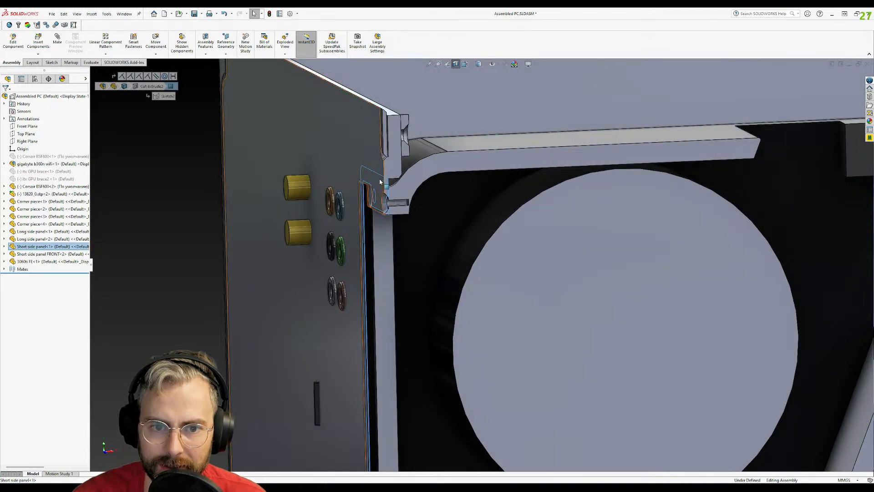
pyautogui.click(379, 181)
pyautogui.scroll(5, 380, 182)
pyautogui.press('Escape')
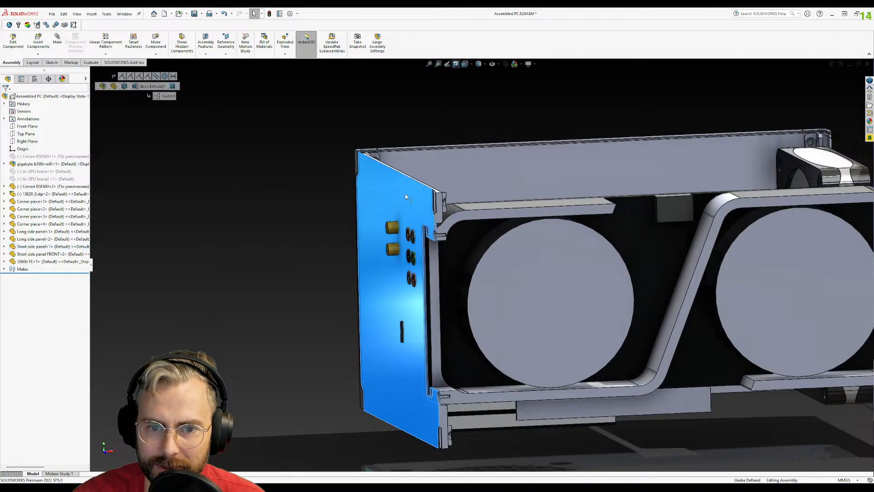
pyautogui.moveTo(391, 190); pyautogui.dragTo(444, 205, button='middle')
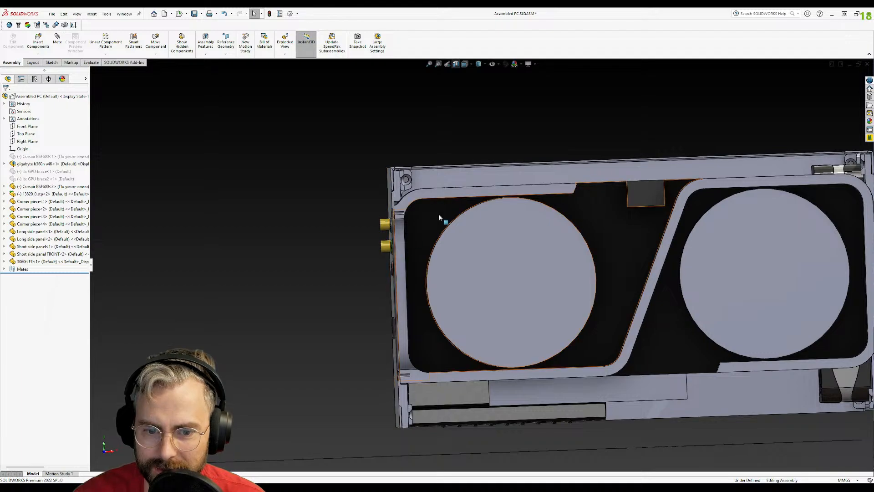
# - Examine the graphics card bracket's lower screw holes where they meet the rear short side panel's cutout
pyautogui.scroll(-5, 380, 405)
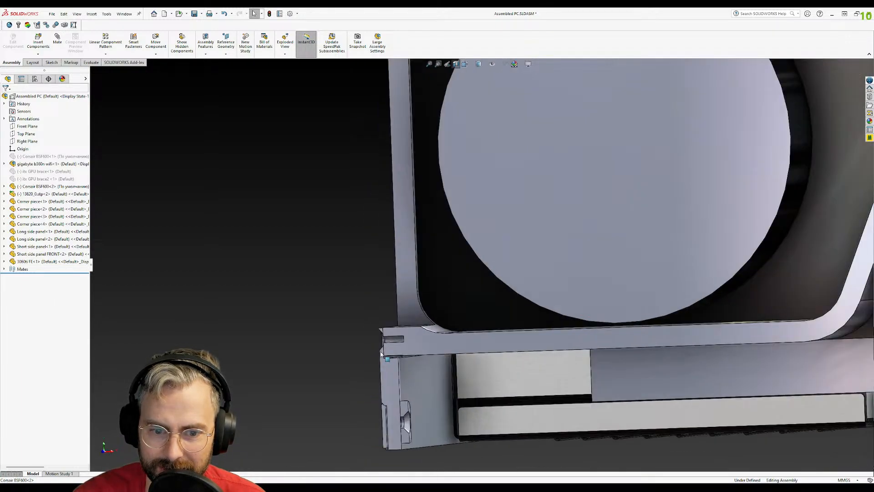
pyautogui.moveTo(381, 354); pyautogui.dragTo(441, 318, button='middle')
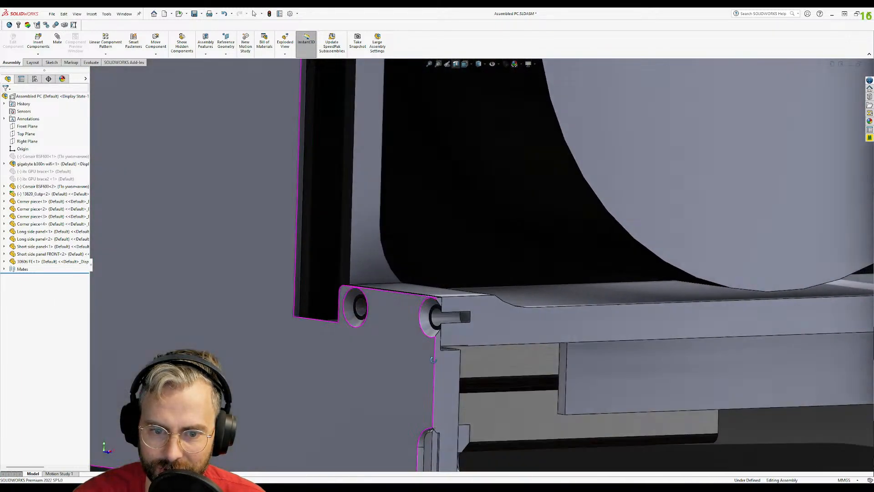
pyautogui.click(441, 318)
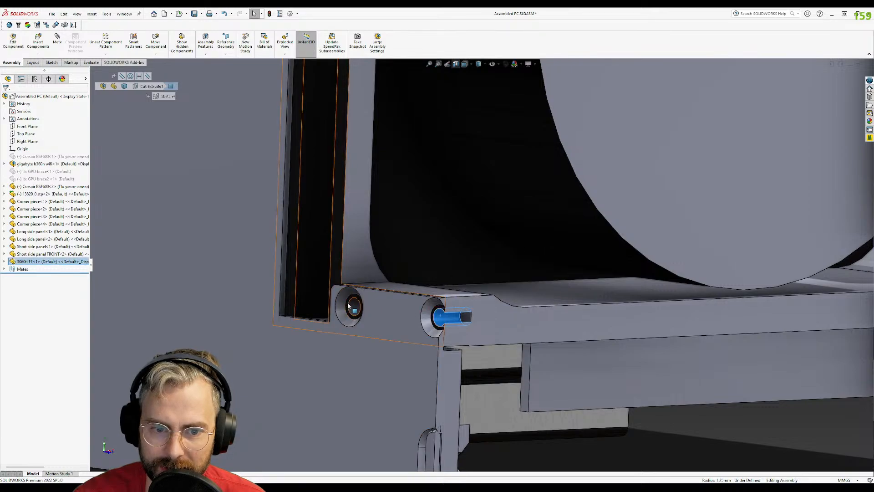
pyautogui.moveTo(367, 261); pyautogui.dragTo(372, 292, button='middle')
pyautogui.scroll(5, 467, 118)
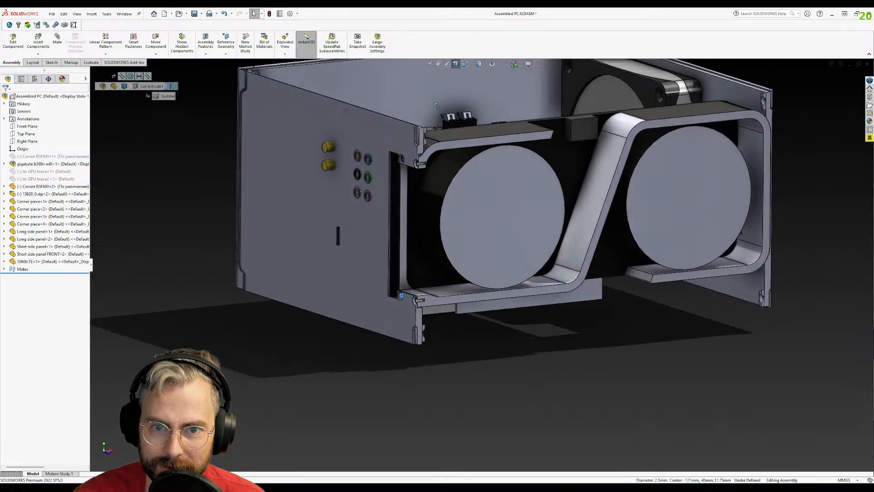
# - Examine the graphics card's front end beside the front short side panel and check the diameter of its small mounting hole
pyautogui.scroll(-3, 344, 140)
pyautogui.middleClick(686, 142)
pyautogui.moveTo(686, 142); pyautogui.dragTo(631, 143, button='middle')
pyautogui.scroll(-3, 760, 132)
pyautogui.moveTo(729, 151); pyautogui.dragTo(764, 177, button='middle')
pyautogui.middleClick(729, 283)
pyautogui.moveTo(729, 283); pyautogui.dragTo(742, 310, button='middle')
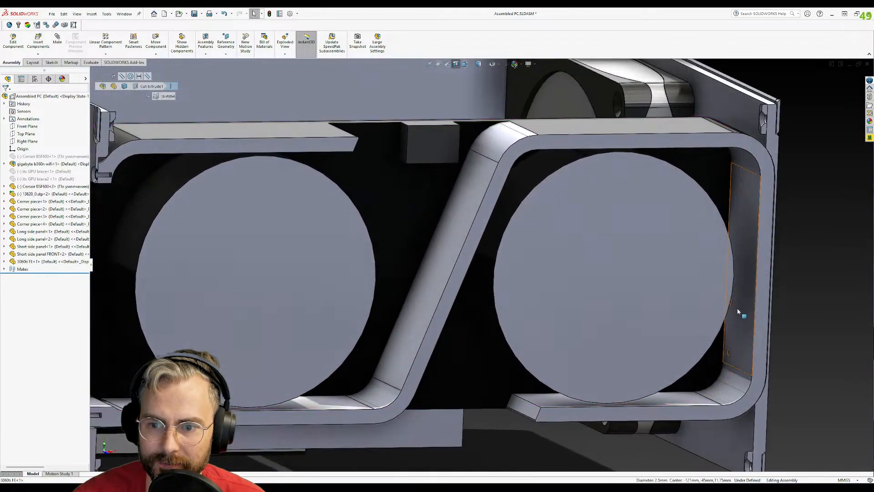
pyautogui.scroll(-6, 742, 310)
pyautogui.middleClick(619, 281)
pyautogui.moveTo(619, 281); pyautogui.dragTo(550, 244, button='middle')
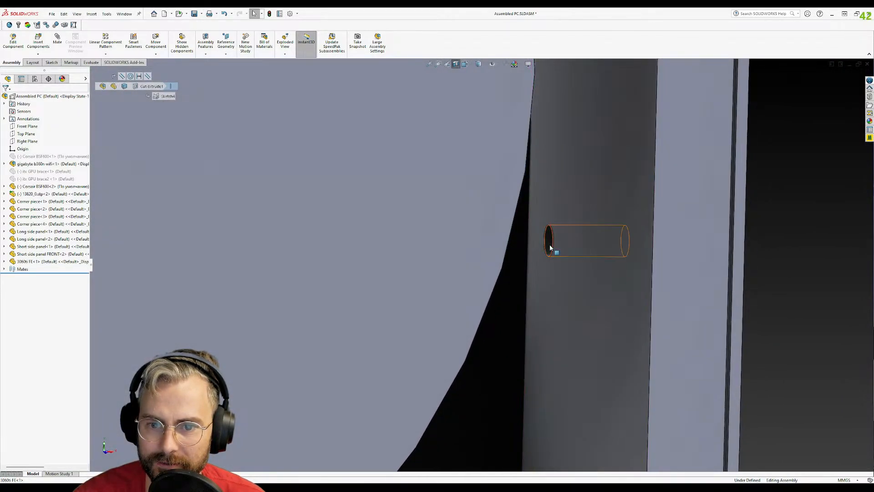
pyautogui.click(550, 248)
# - Examine how the graphics card's front end sits against the front short side panel from several angles
pyautogui.scroll(3, 615, 294)
pyautogui.moveTo(615, 294); pyautogui.dragTo(533, 287, button='middle')
pyautogui.scroll(3, 577, 277)
pyautogui.moveTo(556, 256); pyautogui.dragTo(616, 245, button='middle')
pyautogui.moveTo(561, 241); pyautogui.dragTo(596, 253, button='middle')
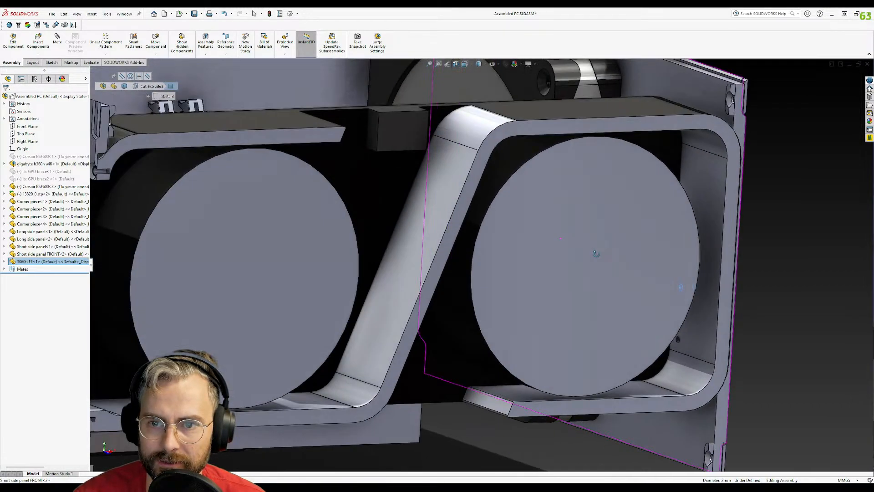
pyautogui.scroll(5, 597, 252)
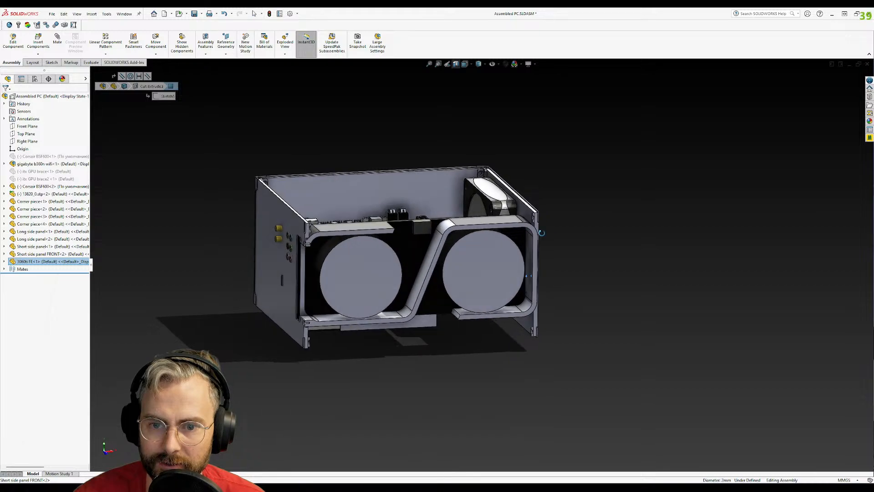
pyautogui.scroll(-10, 535, 230)
pyautogui.scroll(5, 587, 345)
pyautogui.moveTo(566, 377); pyautogui.dragTo(530, 384, button='middle')
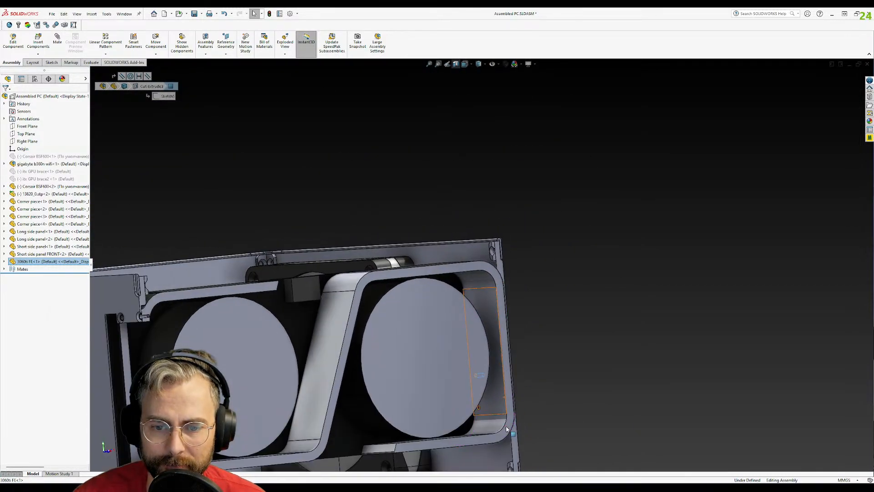
# - Measure the distance between the outer faces of the front and rear short side panels
pyautogui.scroll(4, 529, 385)
pyautogui.scroll(-2, 449, 333)
pyautogui.moveTo(449, 334); pyautogui.dragTo(428, 291, button='middle')
pyautogui.click(396, 287)
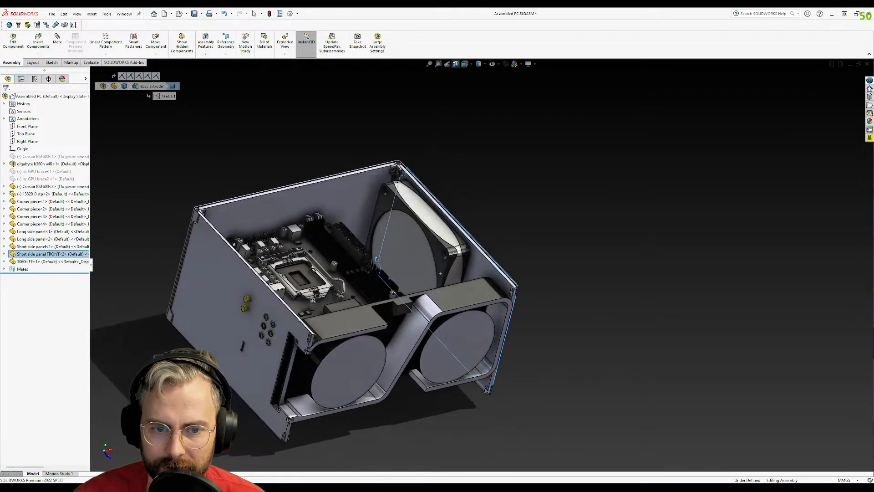
pyautogui.keyDown('ctrl'); pyautogui.click(199, 275); pyautogui.keyUp('ctrl')
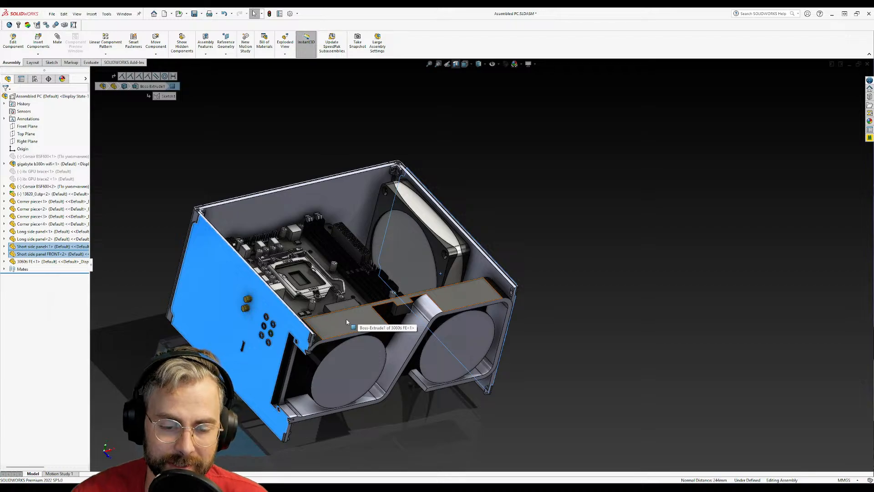
# - Measure the distance from the motherboard's edge beside the power connector to the front short side panel's outer face
pyautogui.moveTo(304, 287); pyautogui.dragTo(250, 296, button='middle')
pyautogui.scroll(-6, 408, 249)
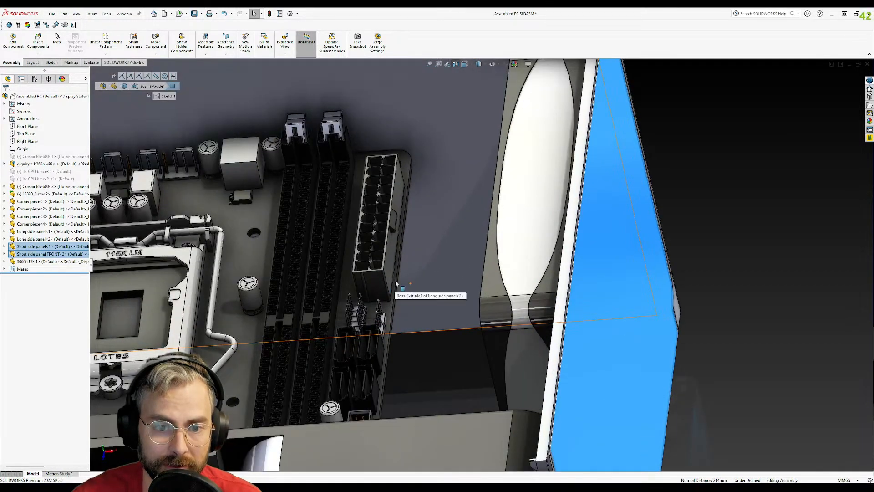
pyautogui.moveTo(394, 284); pyautogui.dragTo(391, 349, button='middle')
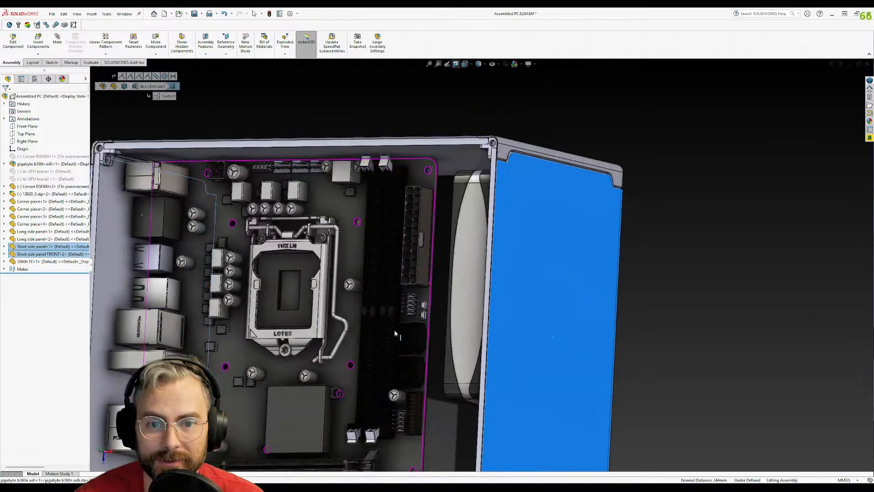
pyautogui.scroll(-5, 437, 237)
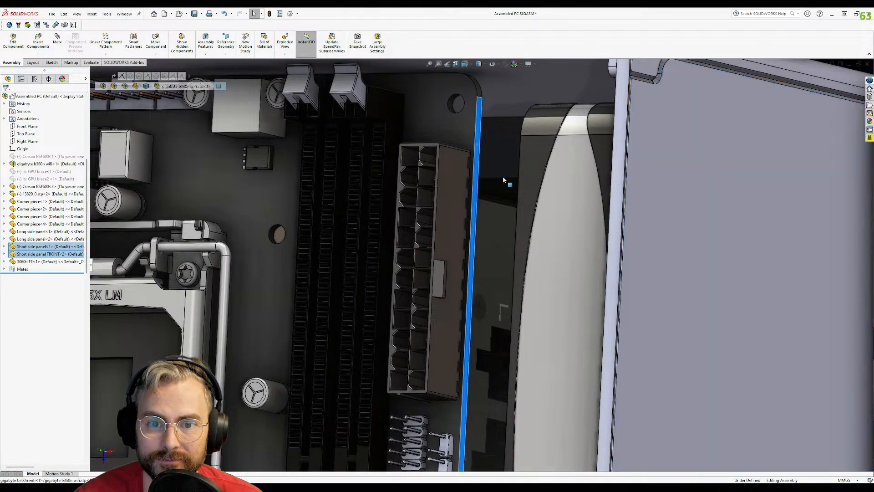
pyautogui.scroll(2, 500, 177)
pyautogui.click(648, 184)
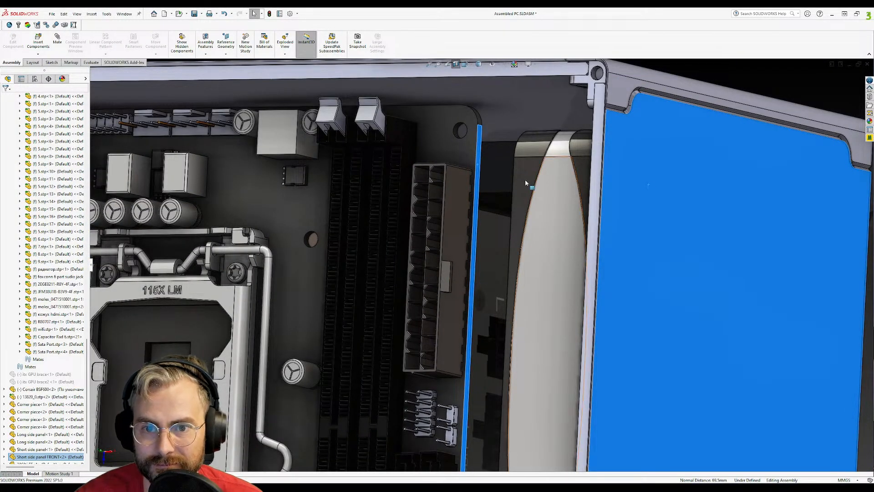
pyautogui.click(701, 73)
# - Measure the clearance between the case fan's inner face and the motherboard's adjacent edge
pyautogui.moveTo(401, 182); pyautogui.dragTo(482, 195, button='middle')
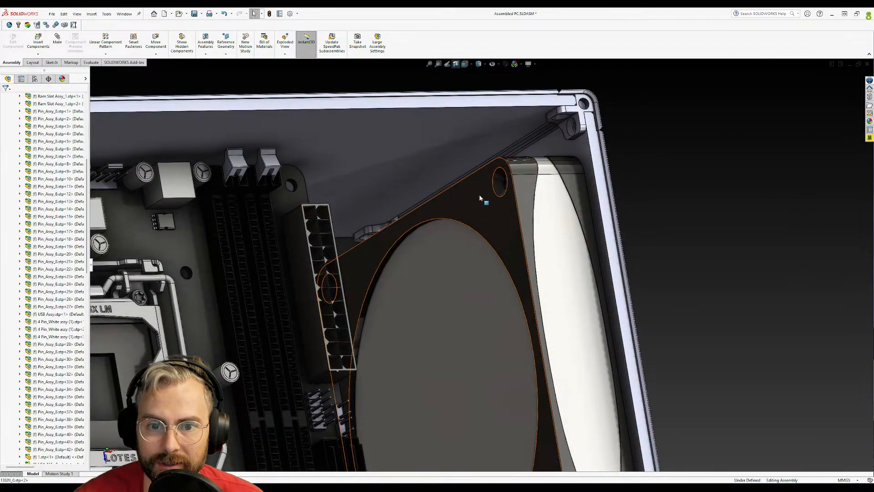
pyautogui.click(481, 195)
pyautogui.moveTo(478, 226); pyautogui.dragTo(406, 217, button='middle')
pyautogui.scroll(-4, 406, 217)
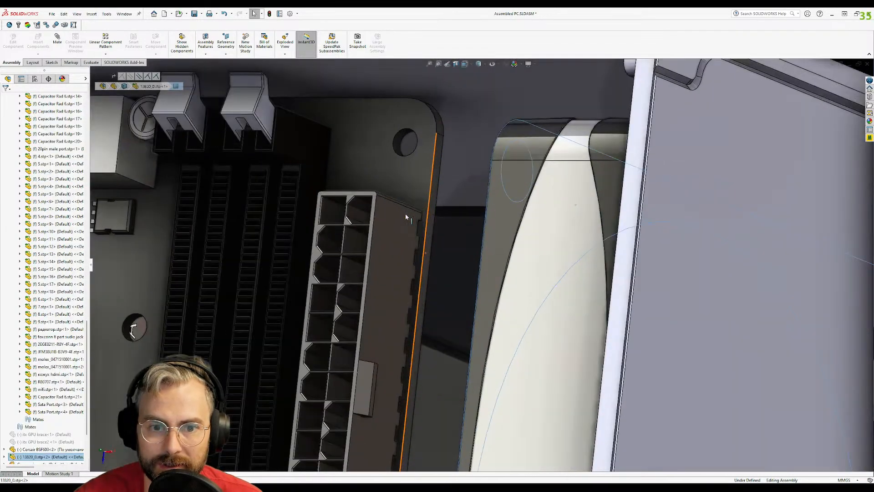
pyautogui.click(434, 194)
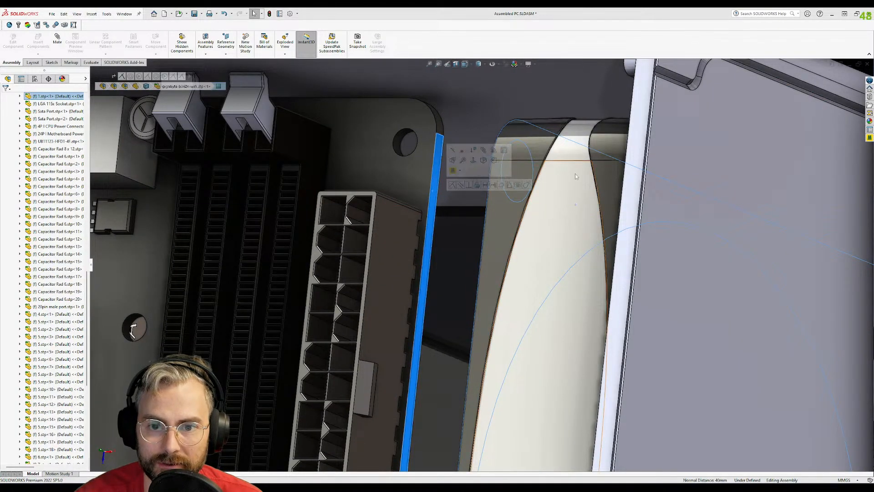
# - Remeasure the overall case length between the two short side panels' outer faces
pyautogui.scroll(8, 451, 221)
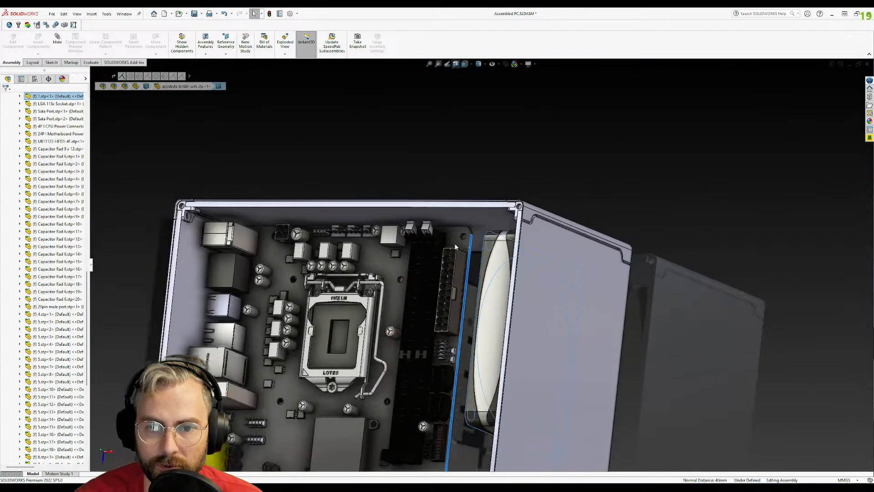
pyautogui.click(649, 266)
pyautogui.click(562, 317)
pyautogui.moveTo(562, 317); pyautogui.dragTo(642, 310, button='middle')
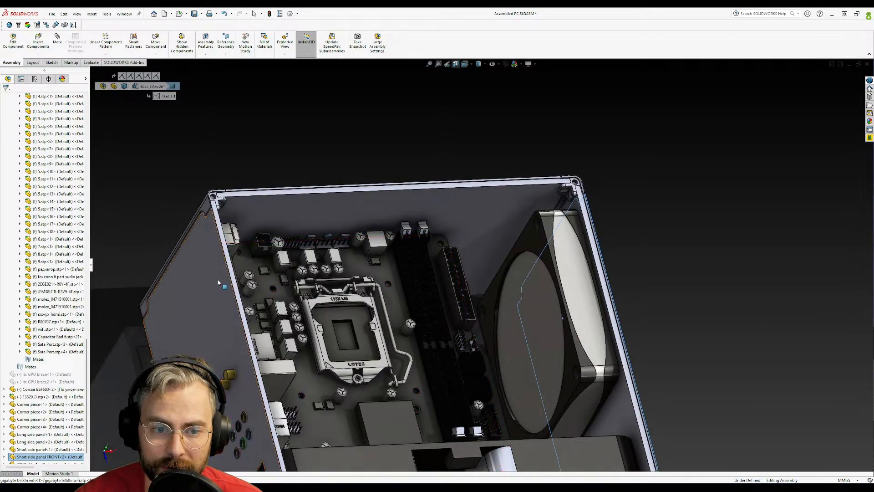
pyautogui.keyDown('ctrl'); pyautogui.click(216, 279); pyautogui.keyUp('ctrl')
pyautogui.scroll(4, 428, 277)
pyautogui.moveTo(423, 364); pyautogui.dragTo(399, 342, button='middle')
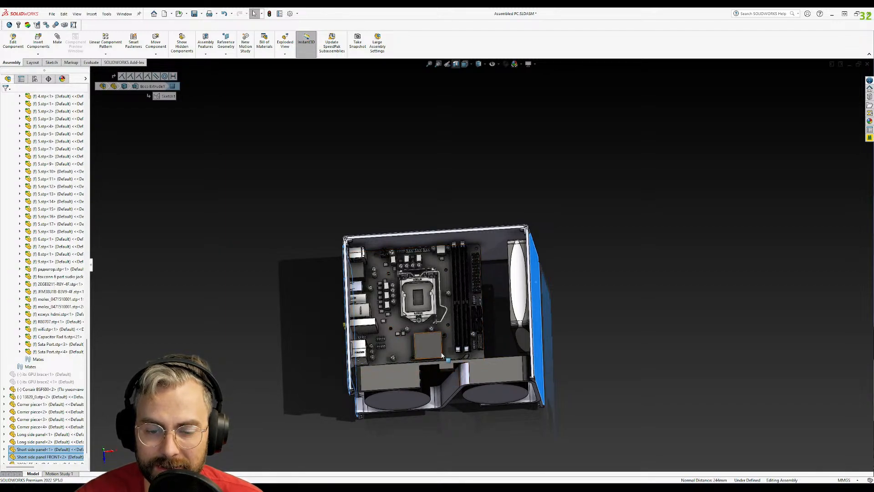
# - Switch to Calculator and enter 219.5 × 244 for the case volume
pyautogui.moveTo(412, 341); pyautogui.dragTo(529, 319, button='middle')
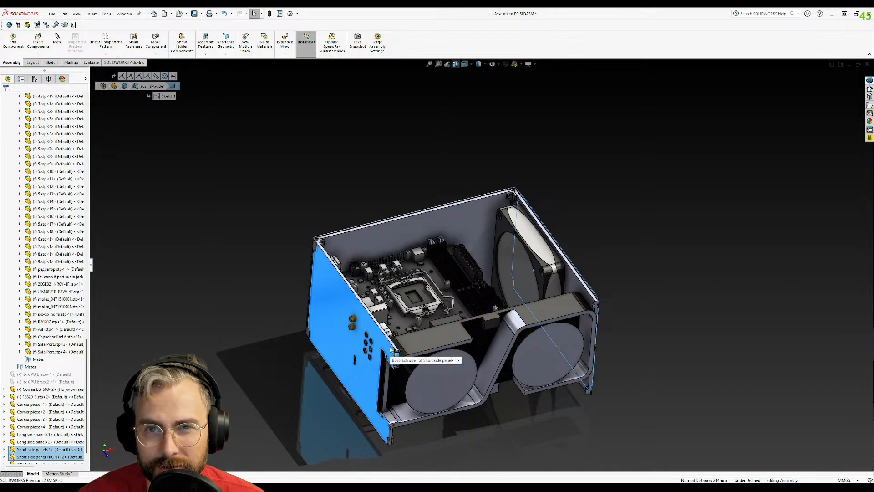
pyautogui.moveTo(399, 362); pyautogui.dragTo(387, 328, button='middle')
pyautogui.scroll(-4, 512, 278)
pyautogui.moveTo(512, 278); pyautogui.dragTo(255, 430, button='middle')
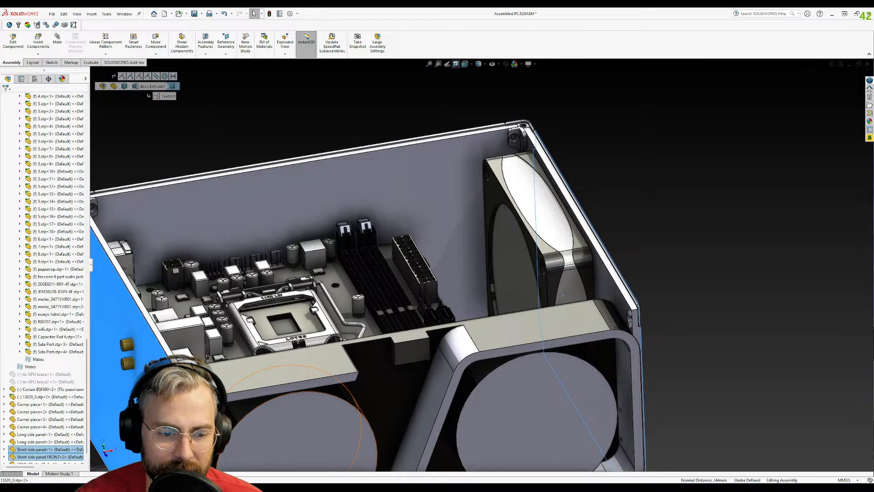
pyautogui.hotkey('alt', 'Tab')
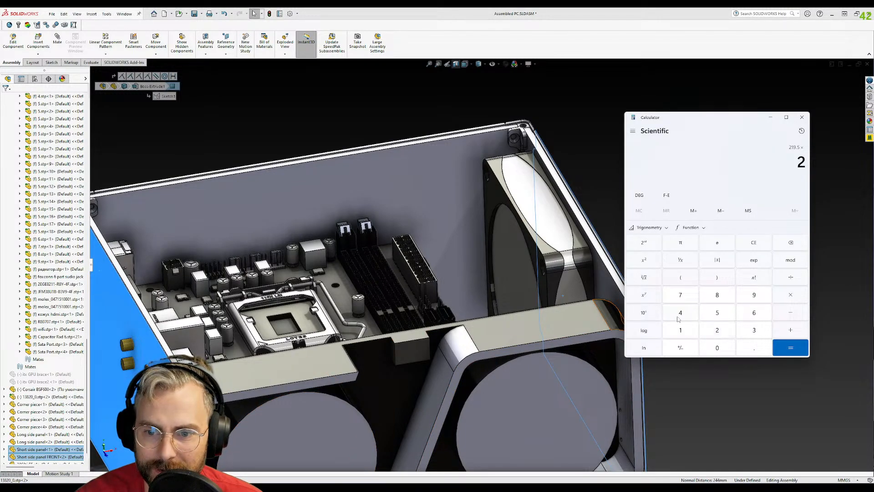
# - Return to SOLIDWORKS and measure the offset between the corner piece's outer rim and its recessed top face near the fan
pyautogui.click(607, 149)
pyautogui.scroll(-10, 473, 175)
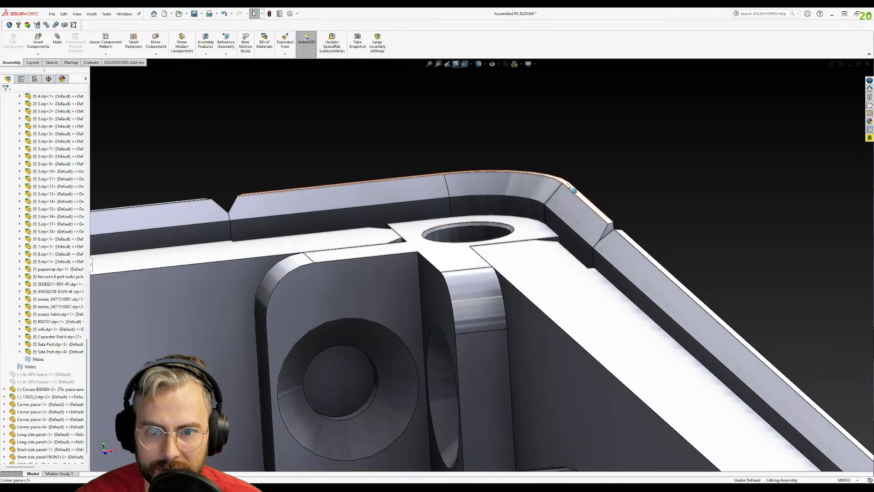
pyautogui.click(561, 181)
pyautogui.click(462, 253)
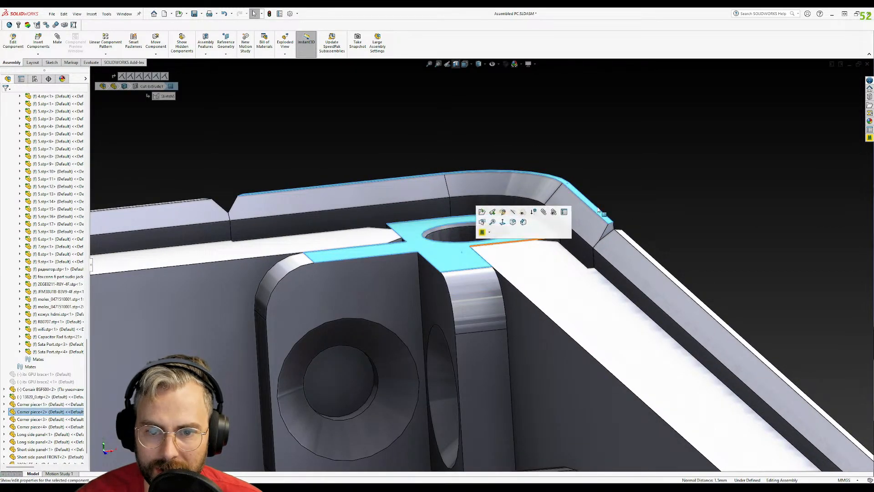
# - Measure the same corner piece's full height between its top and bottom outer rim faces
pyautogui.click(589, 190)
pyautogui.click(573, 191)
pyautogui.scroll(7, 580, 260)
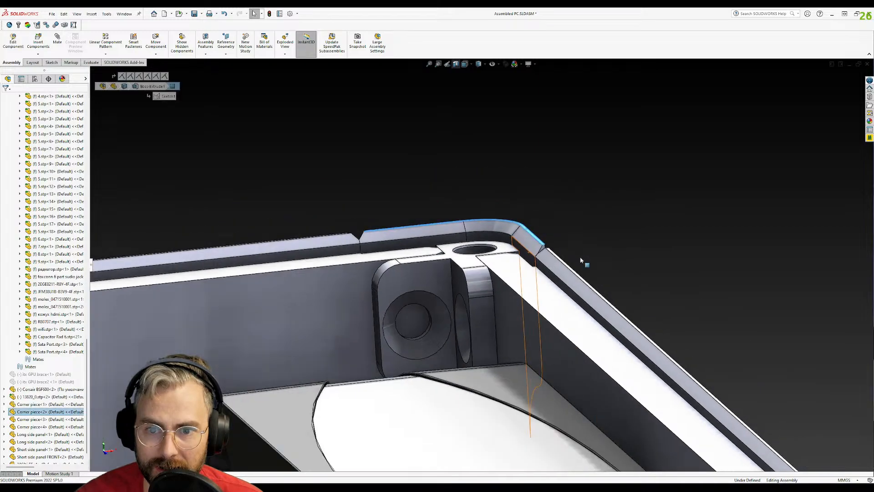
pyautogui.moveTo(547, 381); pyautogui.dragTo(486, 347, button='middle')
pyautogui.scroll(-3, 486, 347)
pyautogui.scroll(8, 487, 347)
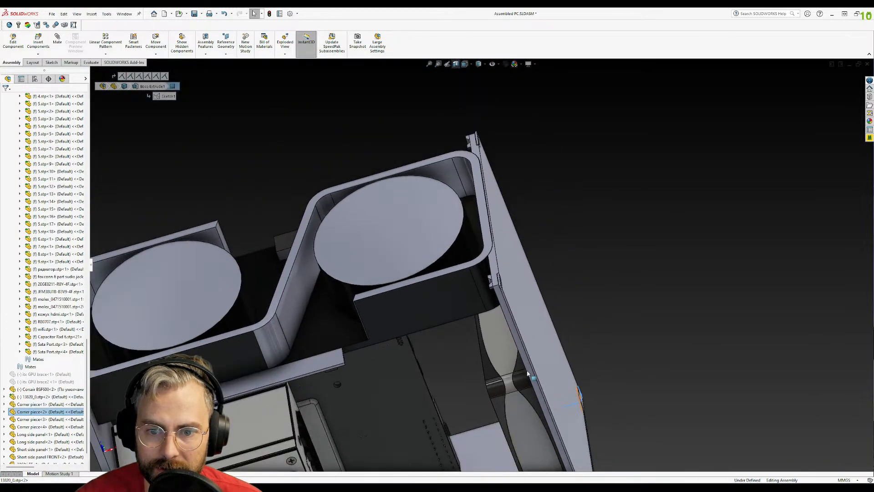
pyautogui.scroll(-6, 528, 383)
pyautogui.moveTo(550, 392); pyautogui.dragTo(576, 404, button='middle')
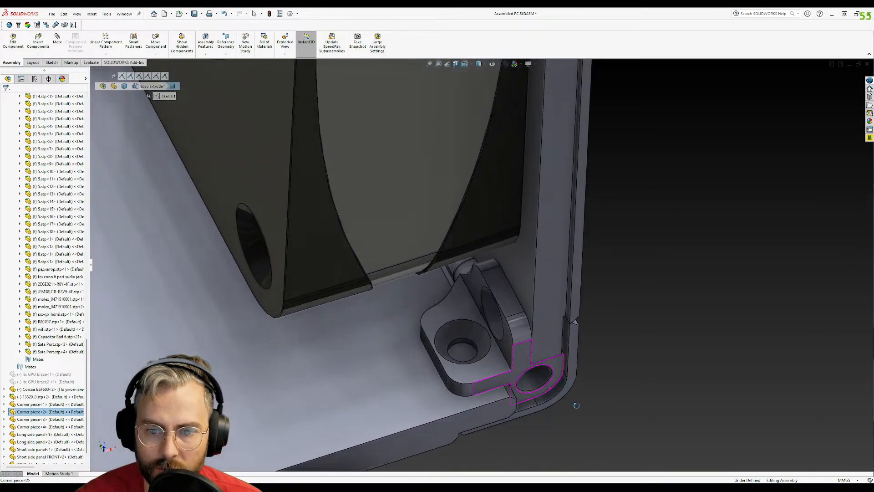
pyautogui.scroll(-4, 575, 404)
pyautogui.click(544, 308)
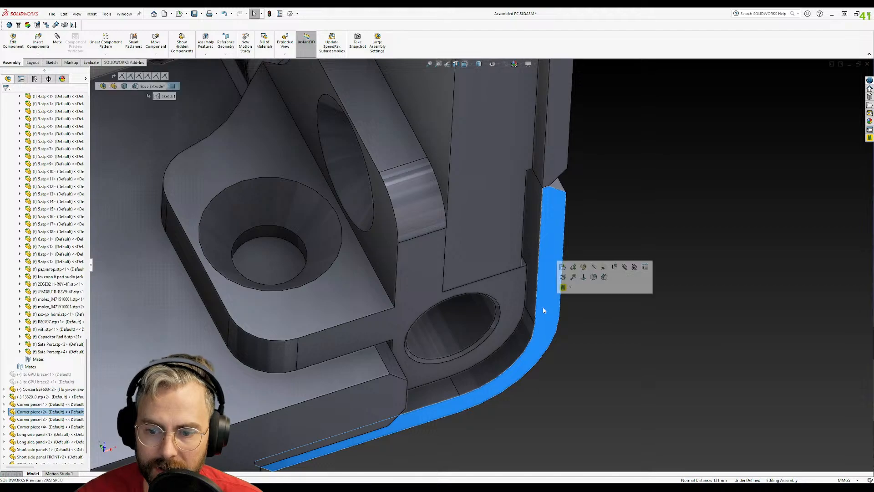
# - Complete the case volume calculation 219.5 × 244 × 131 in Calculator, then minimize it
pyautogui.scroll(2, 492, 310)
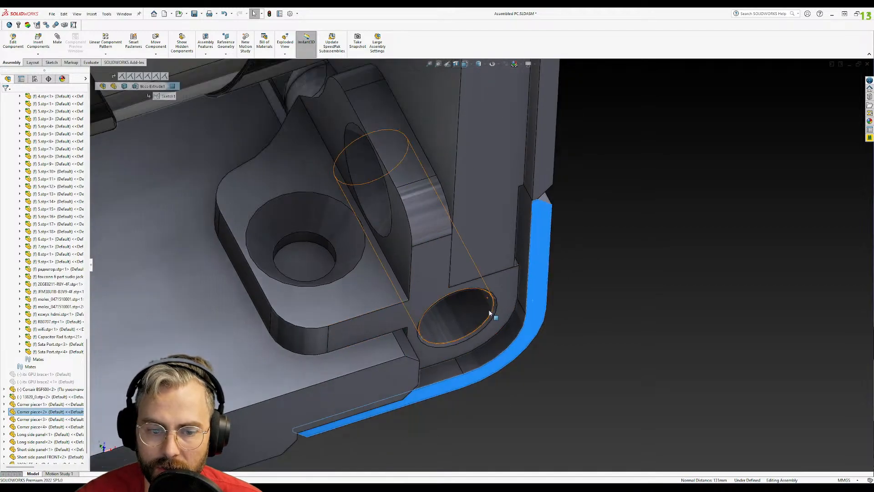
pyautogui.hotkey('alt', 'Tab')
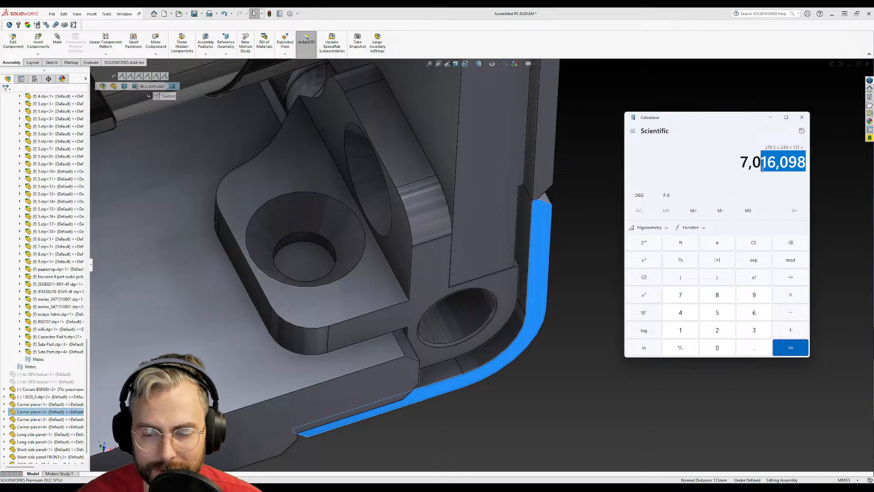
pyautogui.click(771, 118)
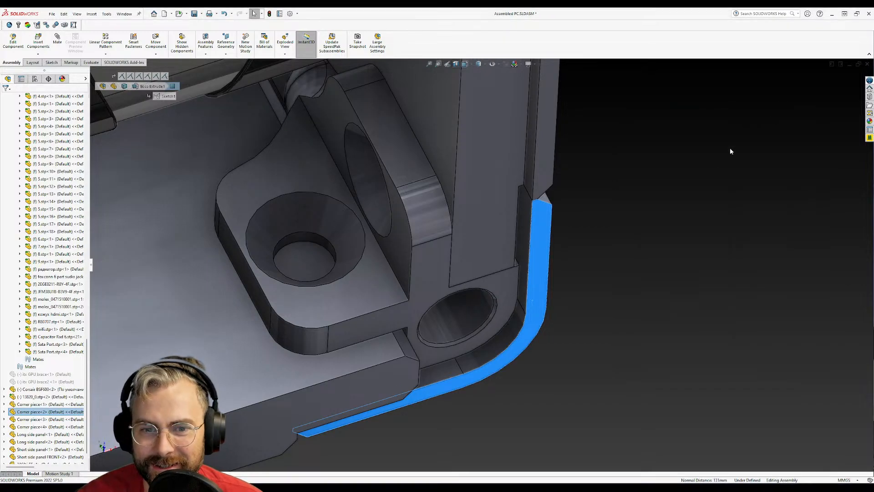
# - Clear the corner piece selection and examine the whole sectioned case with its motherboard, fan and graphics card
pyautogui.click(588, 239)
pyautogui.moveTo(587, 239); pyautogui.dragTo(445, 392, button='middle')
pyautogui.scroll(2, 445, 392)
pyautogui.scroll(2, 449, 318)
pyautogui.moveTo(449, 318); pyautogui.dragTo(447, 179, button='middle')
pyautogui.scroll(-5, 421, 353)
pyautogui.scroll(3, 418, 354)
pyautogui.scroll(1, 384, 336)
pyautogui.moveTo(699, 316); pyautogui.dragTo(291, 318, button='middle')
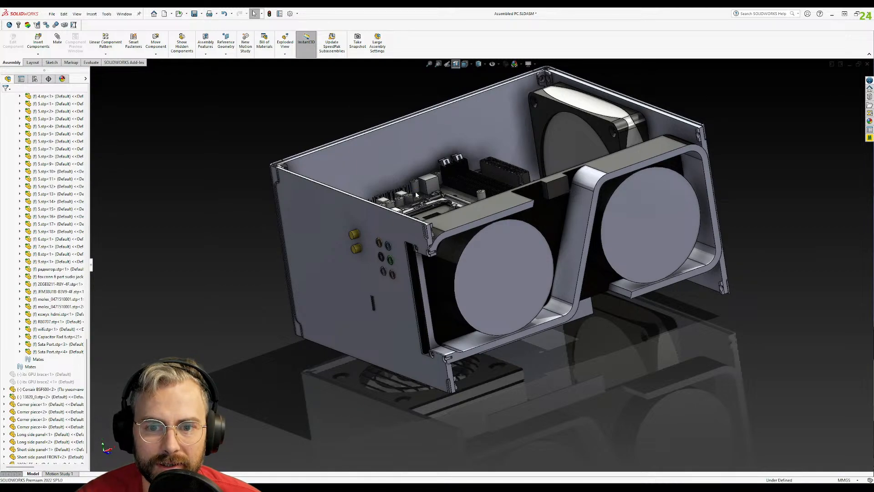
# - Show the long side panel in front of the graphics card and examine its corner joint with the short side panel
pyautogui.moveTo(416, 195); pyautogui.dragTo(519, 242, button='middle')
pyautogui.scroll(-3, 496, 243)
pyautogui.click(465, 247)
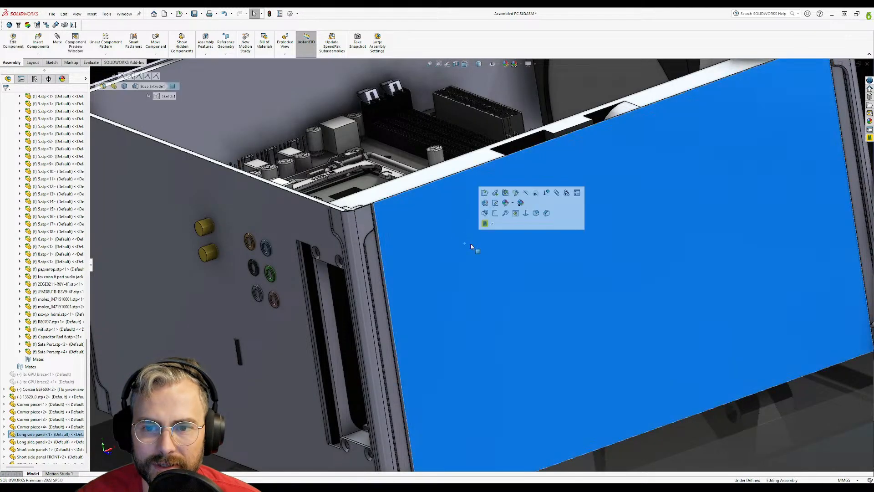
pyautogui.scroll(5, 479, 267)
pyautogui.moveTo(515, 283); pyautogui.dragTo(512, 255, button='middle')
pyautogui.moveTo(406, 314); pyautogui.dragTo(592, 283, button='middle')
pyautogui.scroll(-6, 629, 277)
pyautogui.press('Tab')
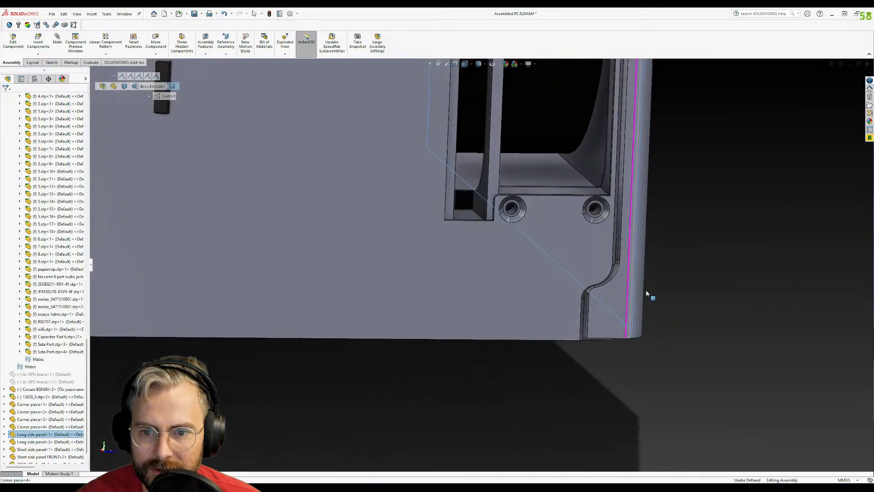
# - Examine the fit between the short side panel's lower edge and the recessed corner piece beside the expansion slots
pyautogui.scroll(-6, 588, 277)
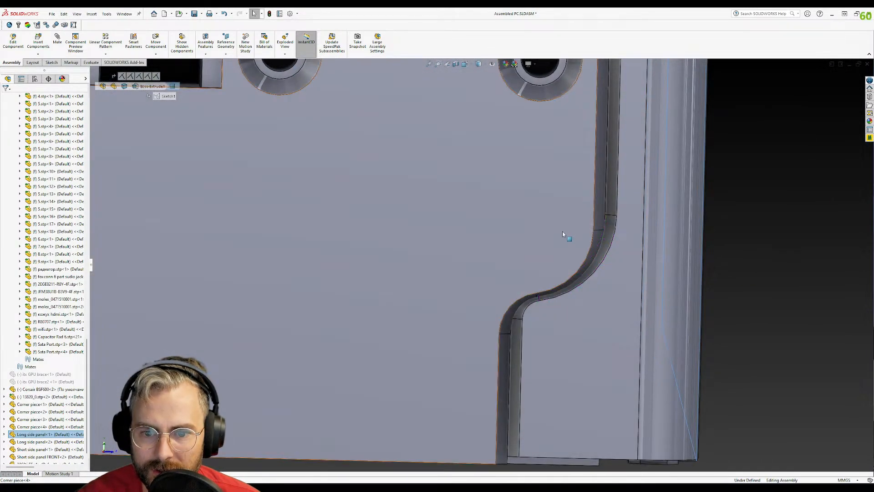
pyautogui.scroll(6, 545, 277)
pyautogui.moveTo(477, 141)
pyautogui.mouseDown(button='middle')
pyautogui.moveTo(486, 132)
pyautogui.moveTo(475, 111)
pyautogui.moveTo(467, 146)
pyautogui.mouseUp(button='middle')
pyautogui.scroll(-4, 460, 182)
pyautogui.moveTo(460, 182); pyautogui.dragTo(497, 309, button='middle')
pyautogui.scroll(5, 551, 124)
pyautogui.scroll(-6, 509, 302)
pyautogui.scroll(-3, 502, 319)
pyautogui.scroll(-2, 497, 308)
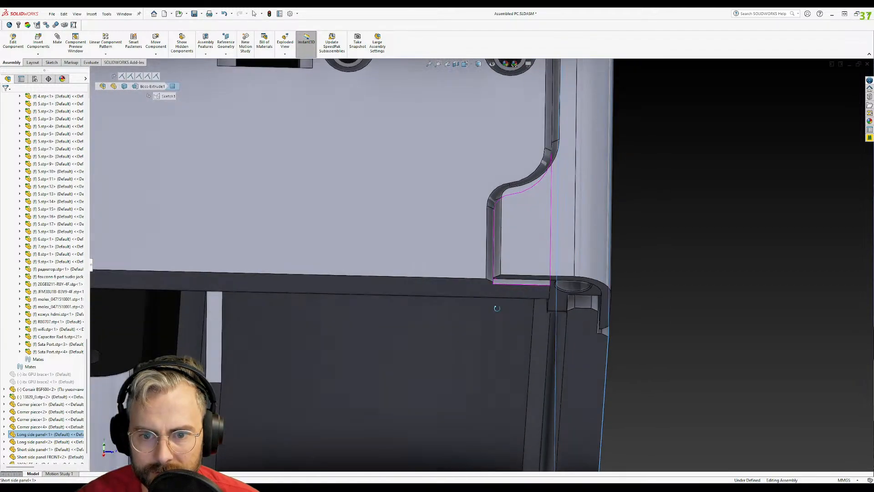
# - Set the short side panel's Boss-Extrude1 depth to 129 mm and rebuild the assembly
pyautogui.click(514, 289)
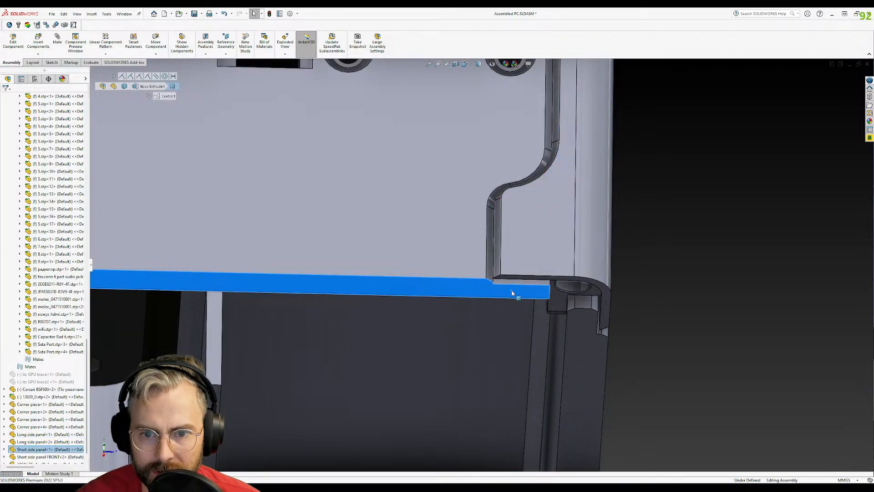
pyautogui.doubleClick(513, 293)
pyautogui.scroll(5, 481, 287)
pyautogui.scroll(-2, 470, 223)
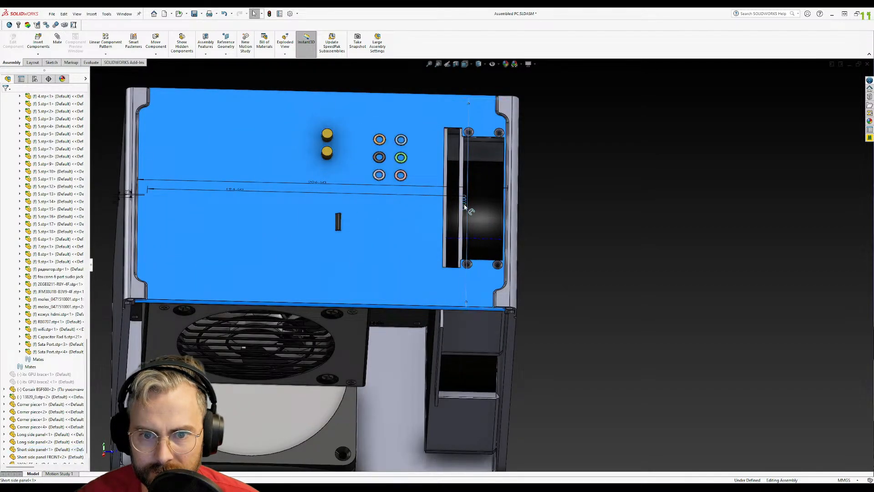
pyautogui.click(465, 207)
pyautogui.doubleClick(465, 207)
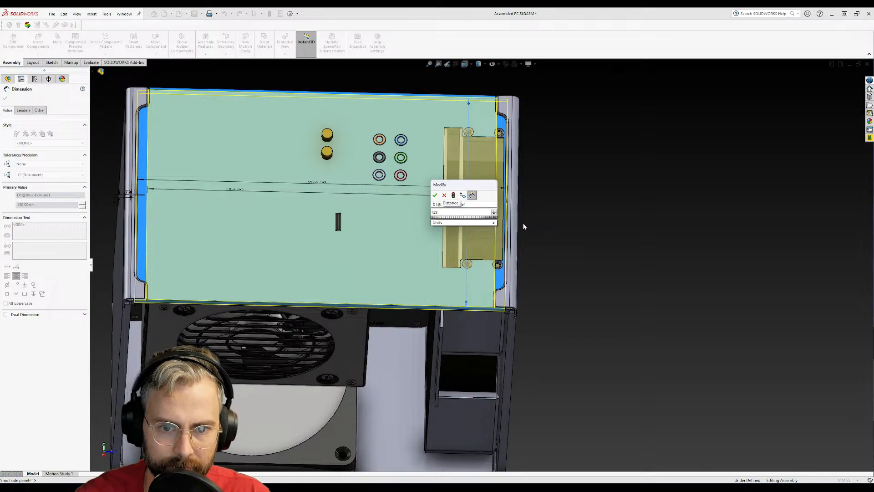
pyautogui.press('Return')
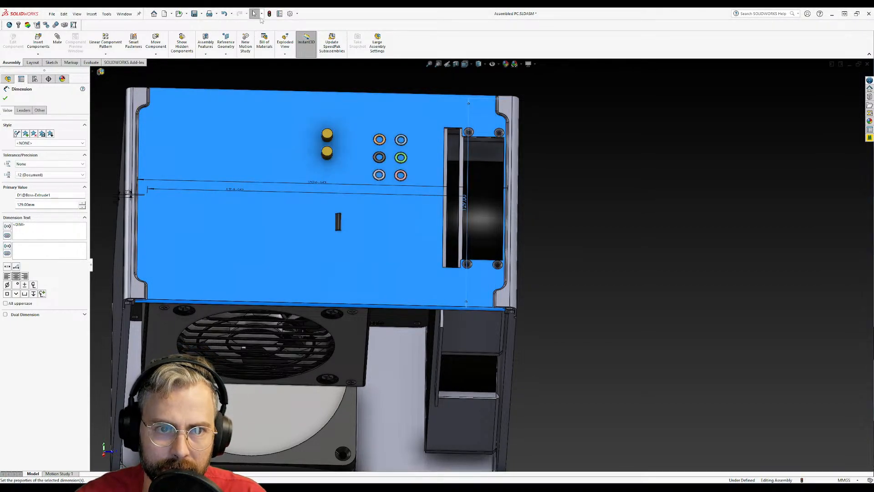
pyautogui.click(269, 14)
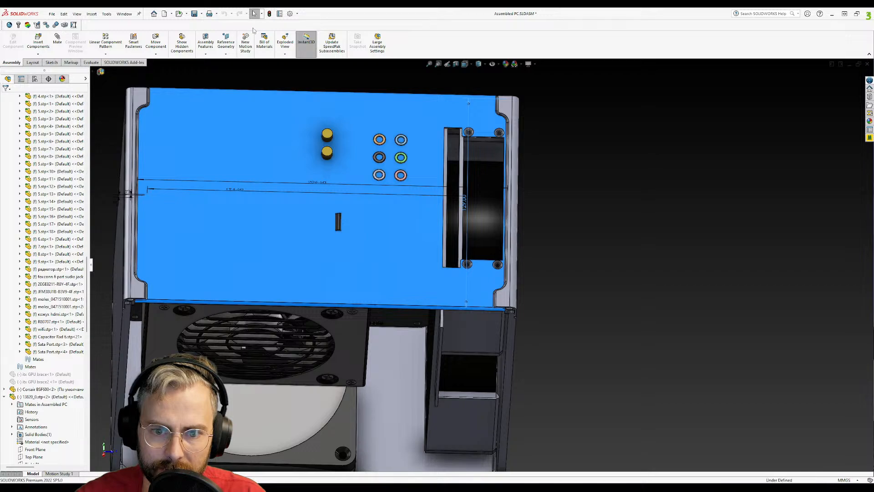
# - Examine how the short side panel's edge sits relative to the corner pieces' rims at both lower corners
pyautogui.scroll(-5, 483, 319)
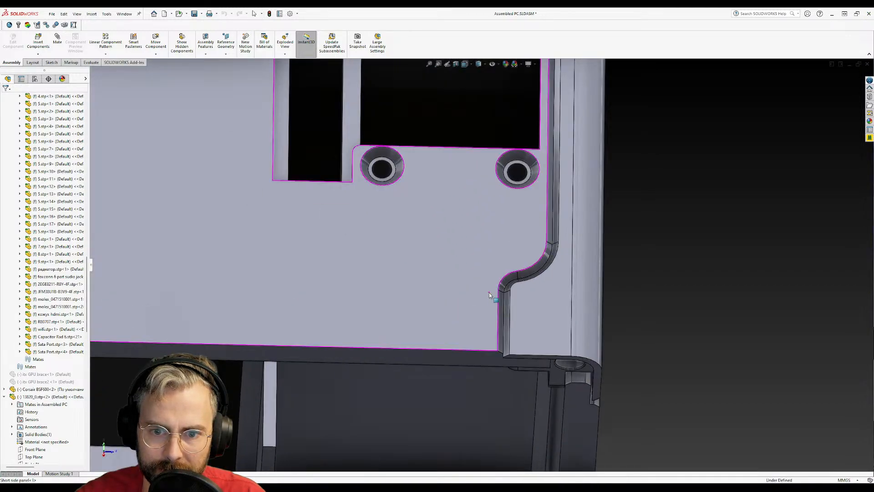
pyautogui.scroll(-3, 511, 330)
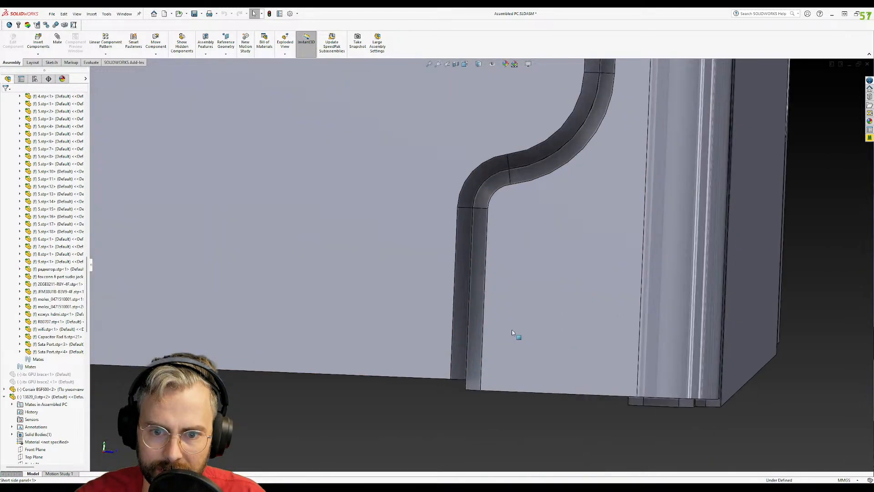
pyautogui.scroll(-2, 501, 339)
pyautogui.scroll(8, 495, 348)
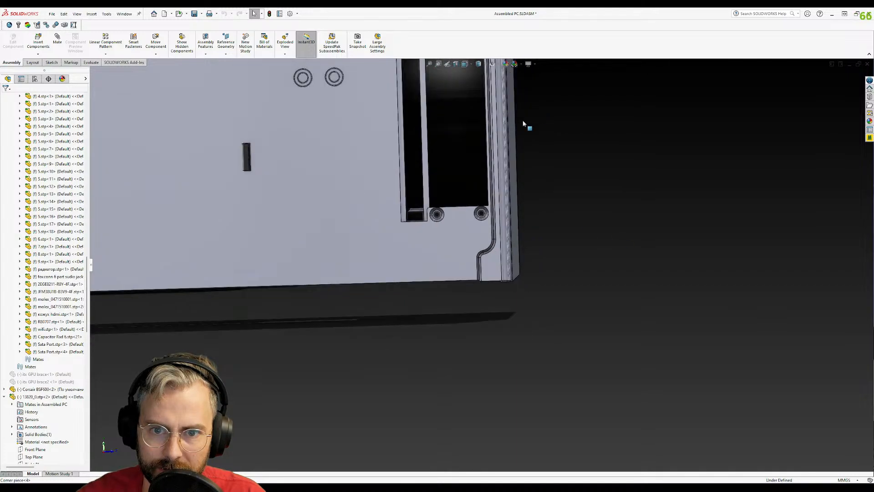
pyautogui.scroll(-4, 472, 181)
pyautogui.scroll(-4, 473, 181)
pyautogui.moveTo(437, 198); pyautogui.dragTo(351, 232, button='middle')
pyautogui.scroll(5, 428, 254)
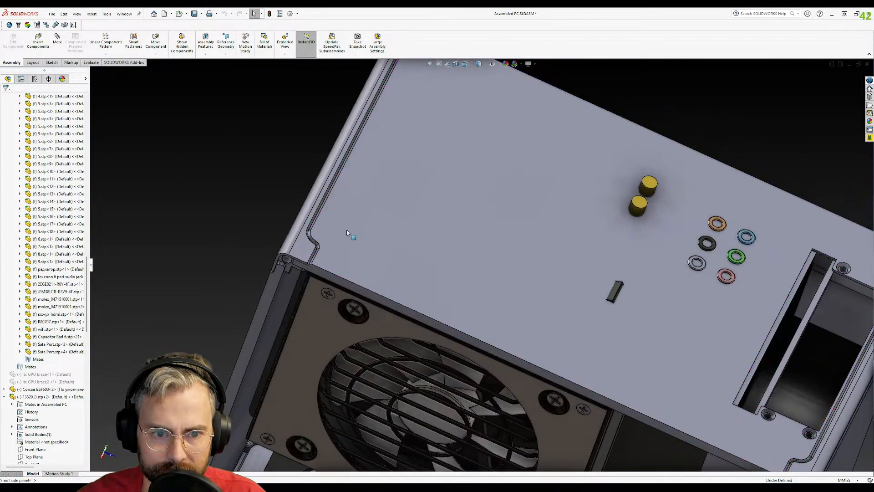
pyautogui.scroll(5, 374, 322)
pyautogui.moveTo(374, 323); pyautogui.dragTo(385, 138, button='middle')
pyautogui.scroll(-2, 381, 283)
pyautogui.scroll(5, 369, 301)
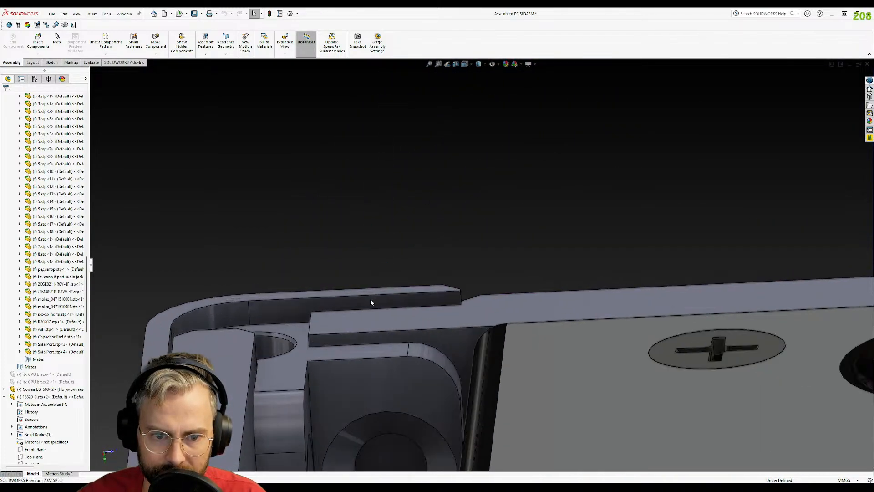
# - Compare the short side panel's edge face with the corner piece's recessed inner face by selecting both for measurement
pyautogui.moveTo(500, 288); pyautogui.dragTo(496, 306, button='middle')
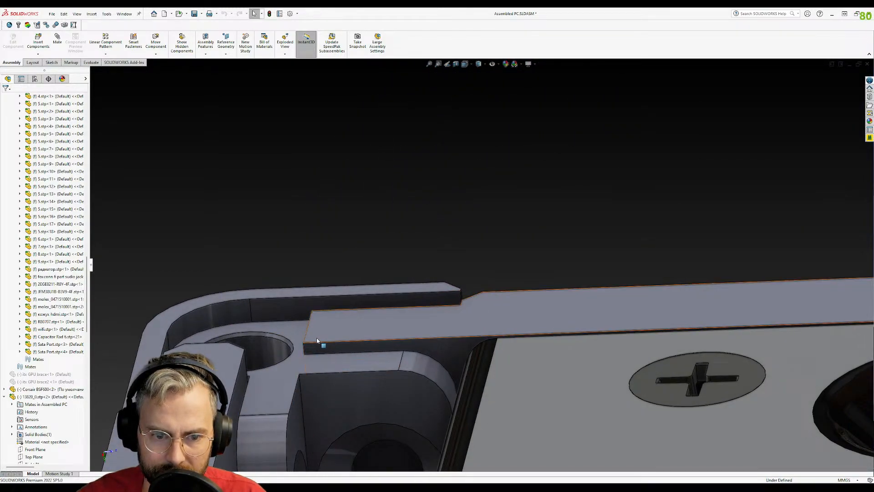
pyautogui.click(316, 341)
pyautogui.keyDown('ctrl'); pyautogui.click(322, 364); pyautogui.keyUp('ctrl')
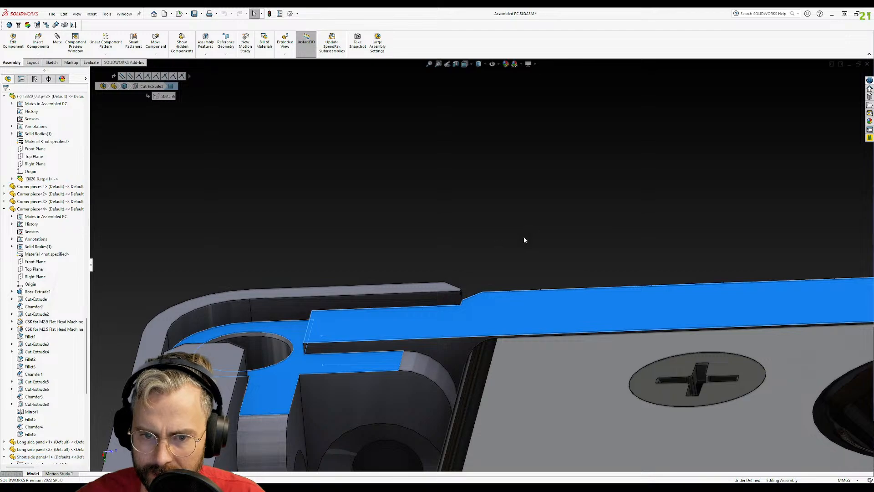
# - Set the short side panel's Boss-Extrude1 depth to 128.5 mm
pyautogui.click(479, 320)
pyautogui.scroll(-2, 479, 319)
pyautogui.scroll(10, 486, 321)
pyautogui.moveTo(699, 185); pyautogui.dragTo(655, 325, button='middle')
pyautogui.scroll(-3, 656, 325)
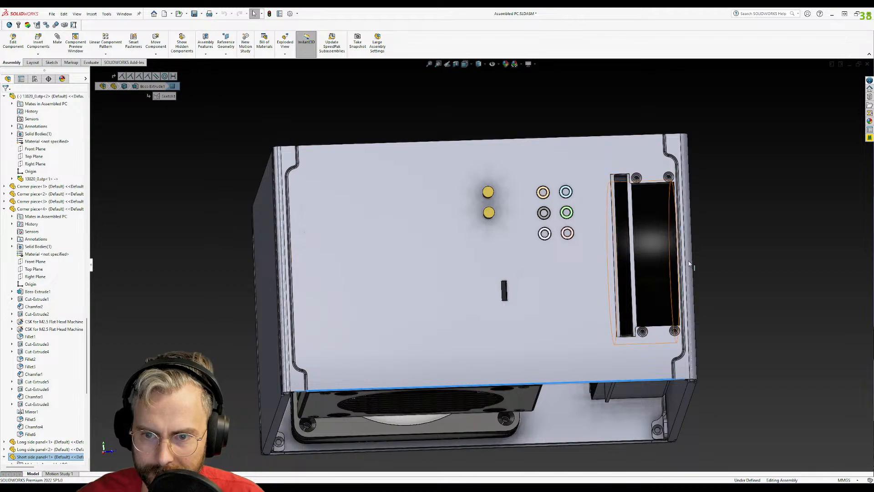
pyautogui.click(578, 324)
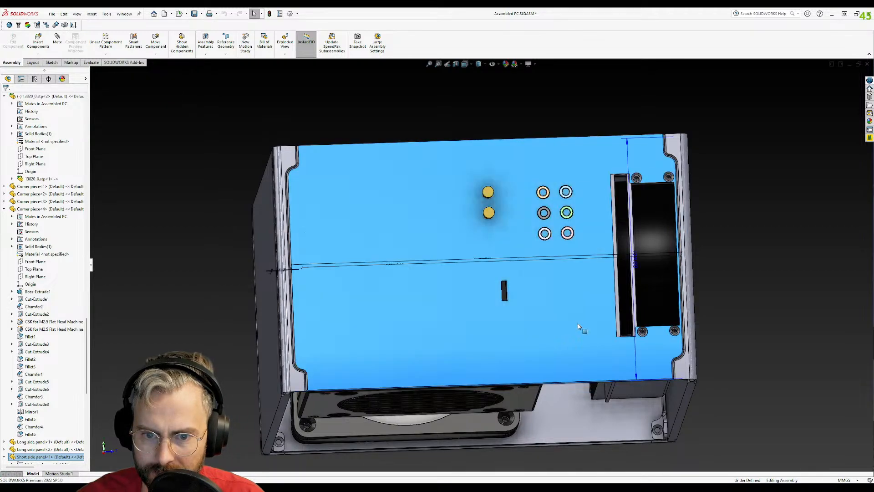
pyautogui.doubleClick(636, 260)
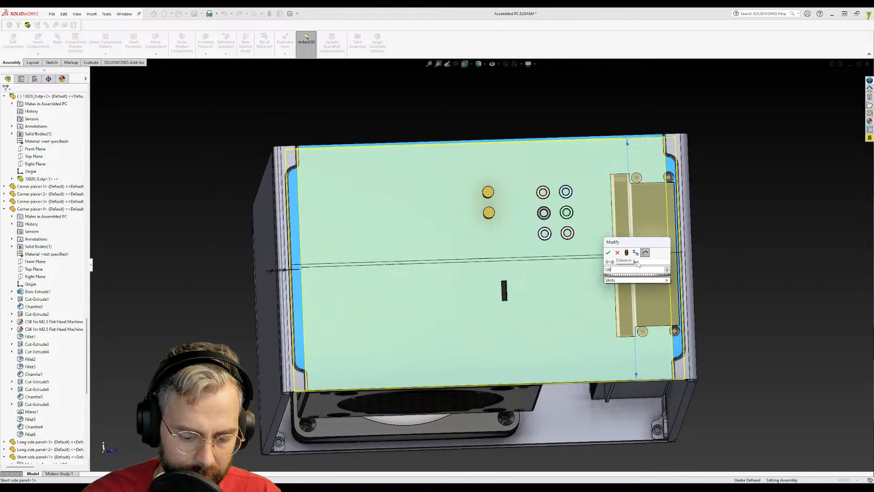
pyautogui.press('Return')
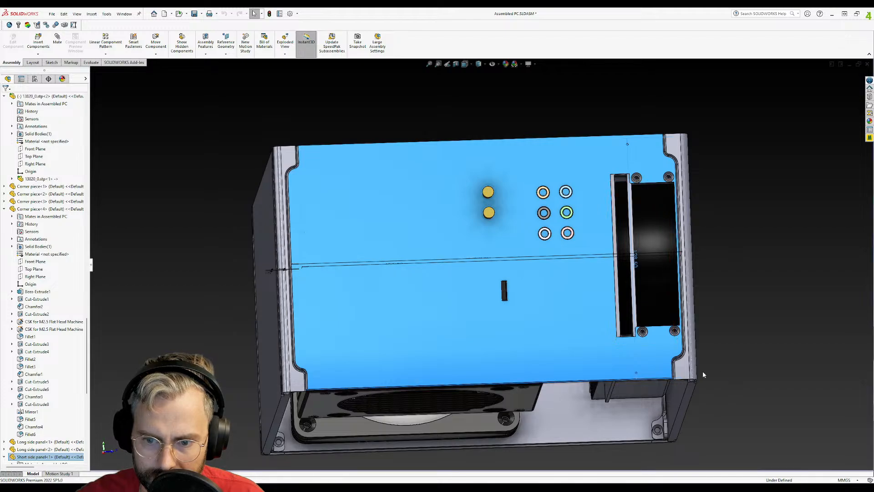
# - Measure the offset between the short side panel's edge face and the corner piece's outer rim face
pyautogui.scroll(-8, 697, 374)
pyautogui.moveTo(566, 336); pyautogui.dragTo(556, 356, button='middle')
pyautogui.scroll(9, 544, 350)
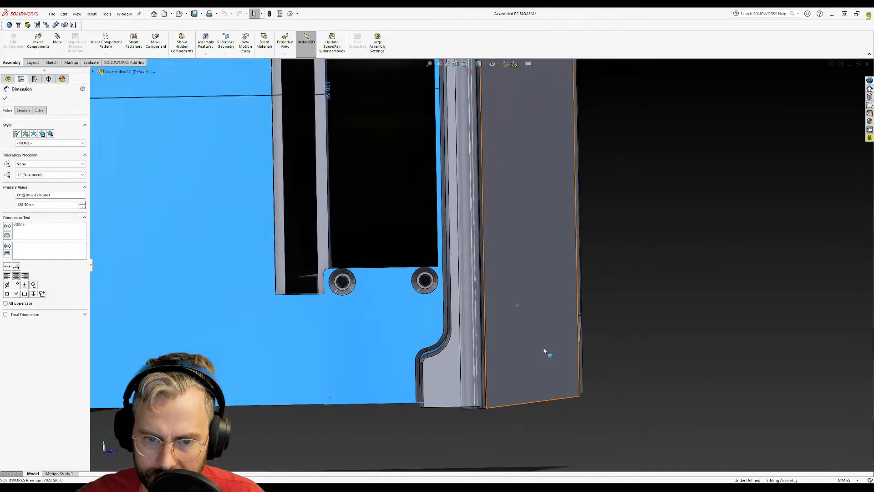
pyautogui.moveTo(452, 332); pyautogui.dragTo(396, 117, button='middle')
pyautogui.scroll(3, 488, 101)
pyautogui.scroll(-10, 488, 103)
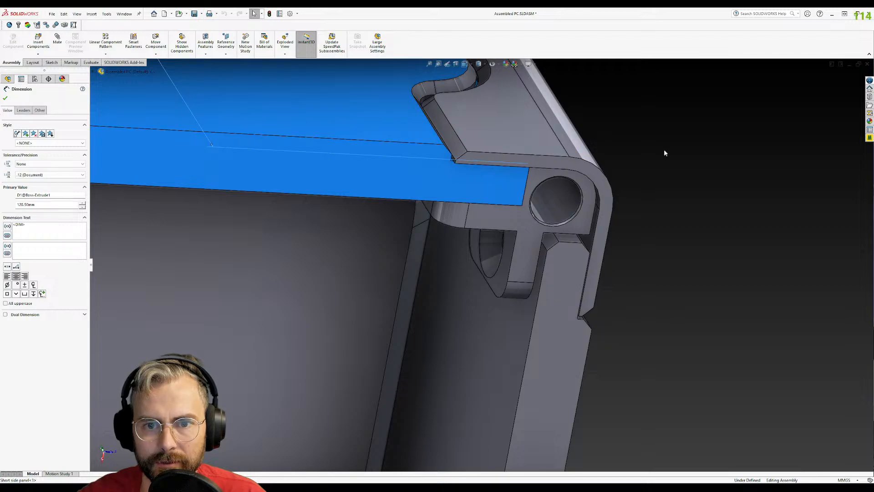
pyautogui.press('Escape')
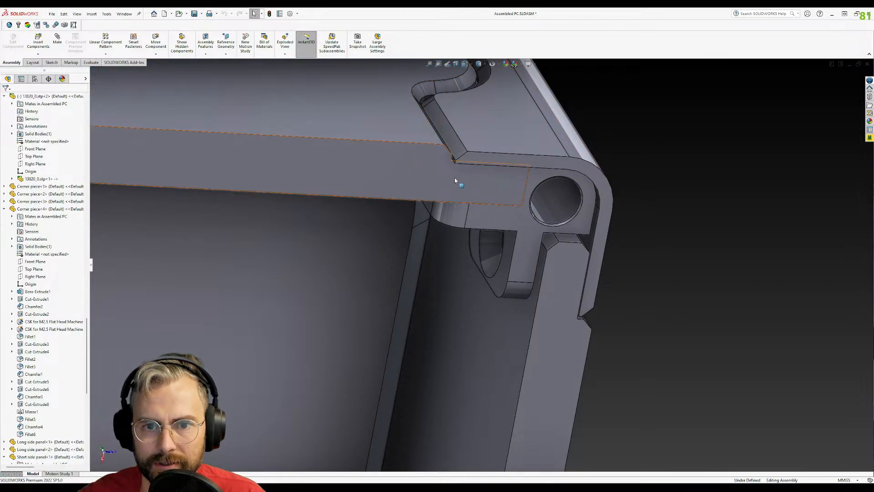
pyautogui.click(482, 159)
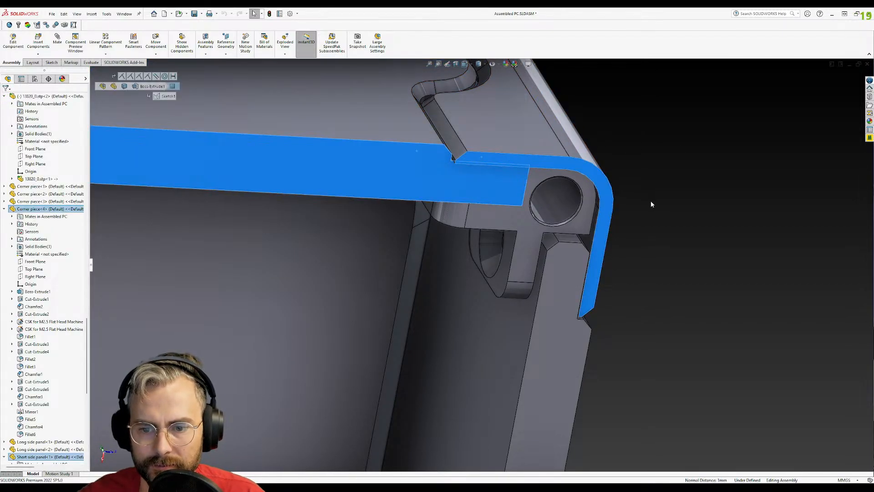
pyautogui.click(618, 239)
# - Examine the corner joints inside and out, including the screw bracket, and the power supply side of the case
pyautogui.moveTo(516, 247); pyautogui.dragTo(545, 190, button='middle')
pyautogui.moveTo(428, 199); pyautogui.dragTo(478, 241, button='middle')
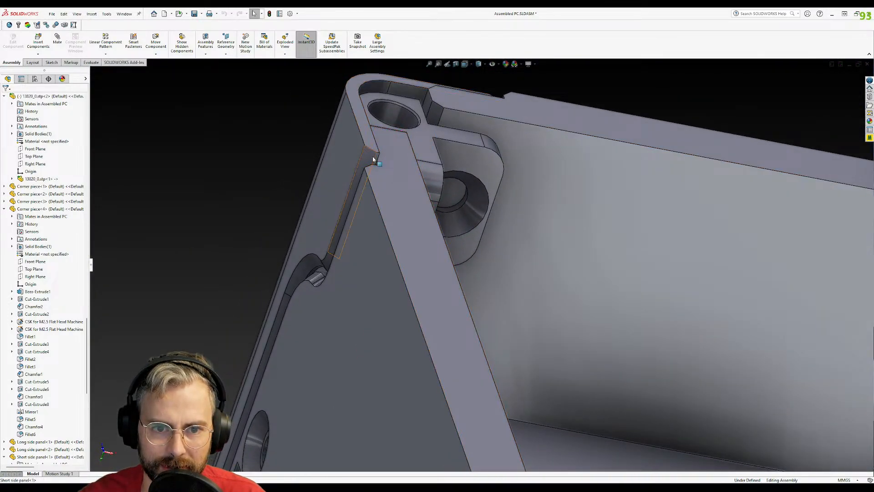
pyautogui.moveTo(409, 146); pyautogui.dragTo(423, 88, button='middle')
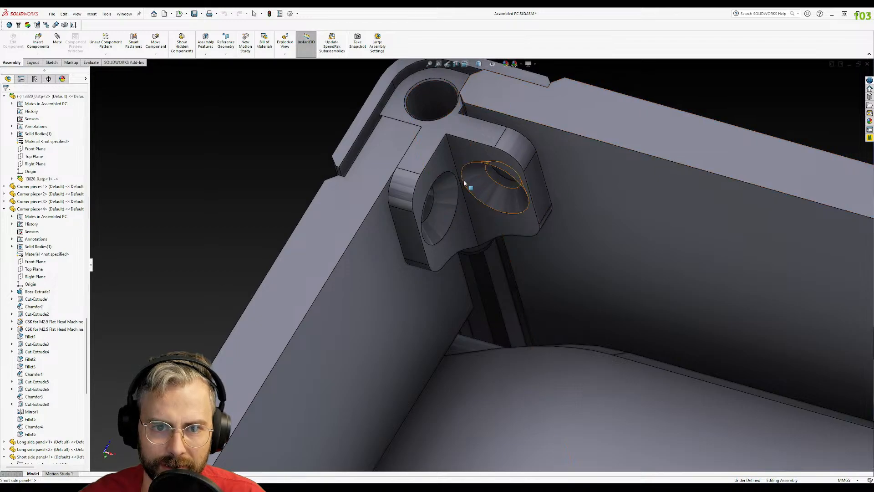
pyautogui.middleClick(380, 157)
pyautogui.moveTo(381, 157); pyautogui.dragTo(408, 394, button='middle')
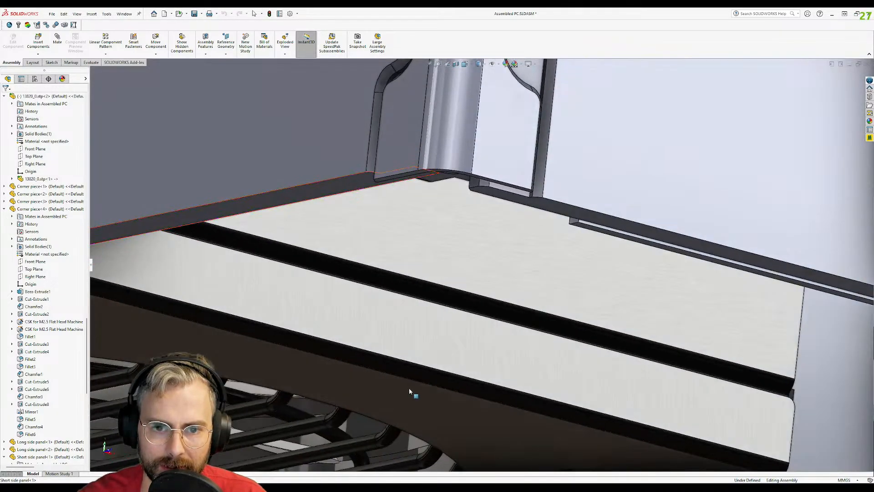
pyautogui.moveTo(439, 258); pyautogui.dragTo(392, 218, button='middle')
pyautogui.scroll(4, 439, 185)
pyautogui.moveTo(376, 273); pyautogui.dragTo(610, 316, button='middle')
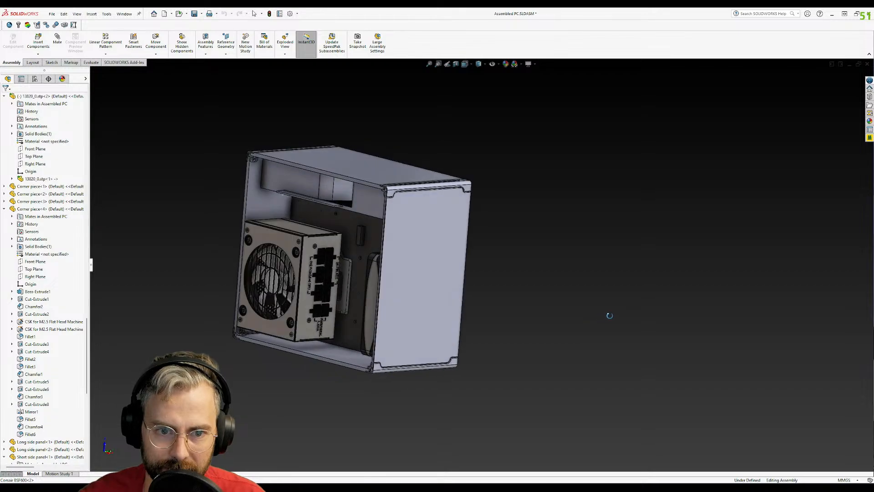
pyautogui.moveTo(357, 205); pyautogui.dragTo(221, 291, button='middle')
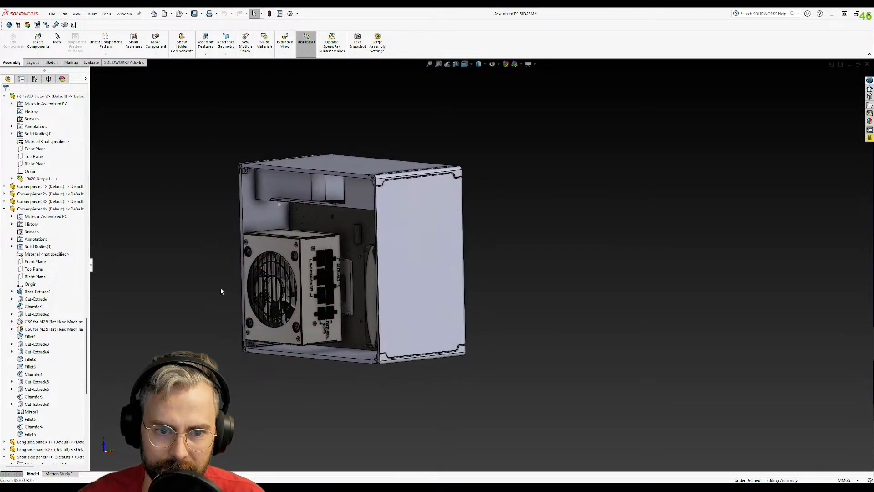
# - Measure the distance between the fan and the power supply's connector face, then clear the selection
pyautogui.moveTo(359, 282); pyautogui.dragTo(431, 278, button='middle')
pyautogui.scroll(-5, 472, 255)
pyautogui.click(455, 240)
pyautogui.moveTo(455, 240); pyautogui.dragTo(286, 299, button='middle')
pyautogui.click(208, 258)
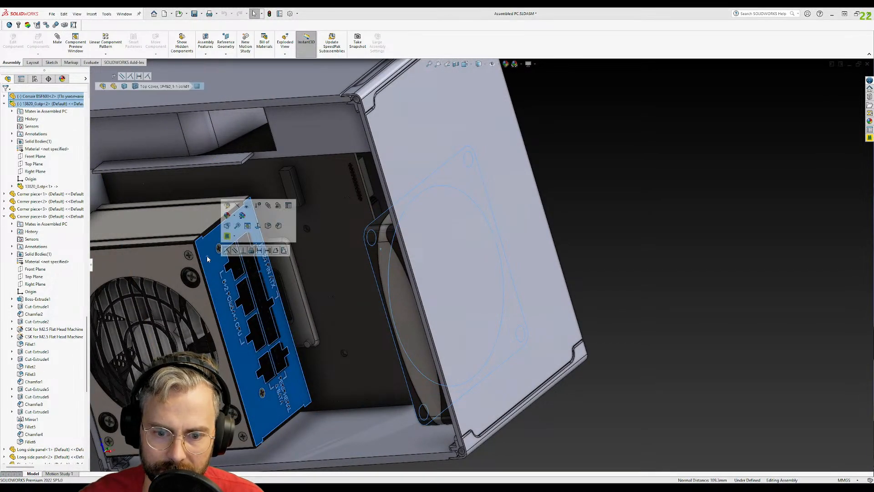
pyautogui.click(568, 239)
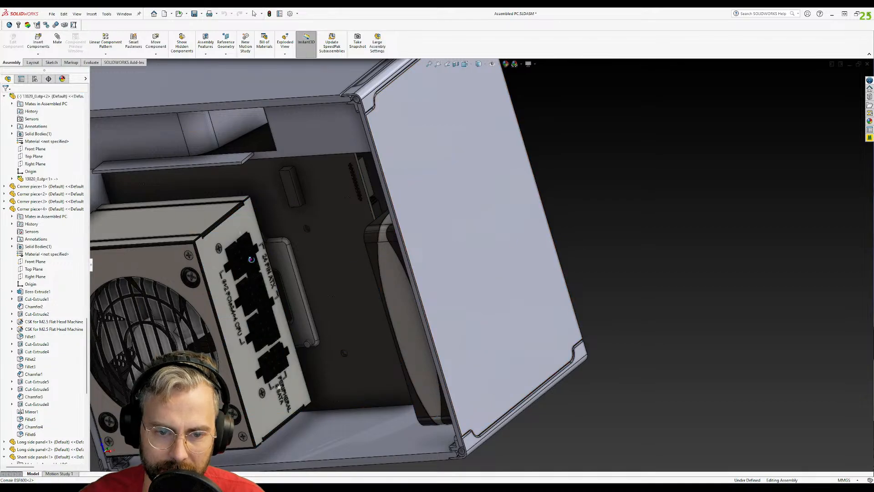
# - Measure the distance between the graphics card's upper face and the long side panel's upper edge face
pyautogui.moveTo(318, 255); pyautogui.dragTo(401, 273, button='middle')
pyautogui.scroll(2, 401, 319)
pyautogui.moveTo(289, 260); pyautogui.dragTo(339, 95, button='middle')
pyautogui.scroll(-3, 340, 96)
pyautogui.scroll(4, 339, 96)
pyautogui.scroll(-4, 411, 116)
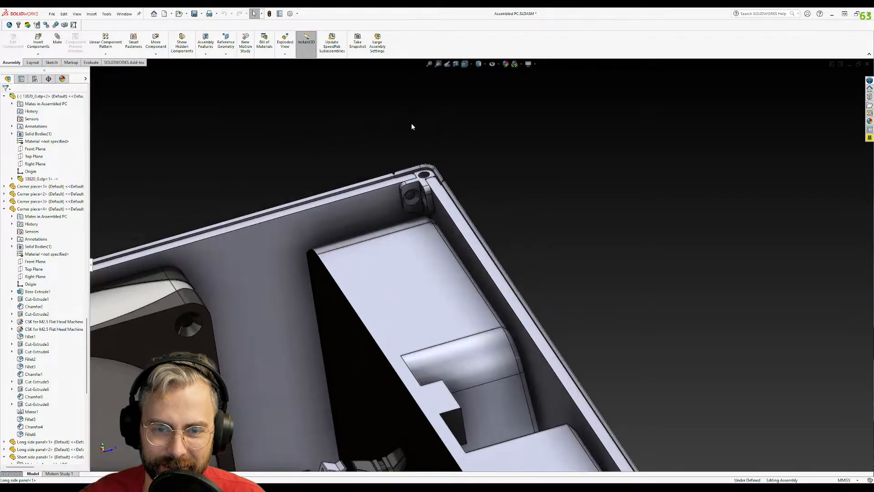
pyautogui.scroll(3, 412, 217)
pyautogui.moveTo(437, 313); pyautogui.dragTo(476, 309, button='middle')
pyautogui.click(466, 383)
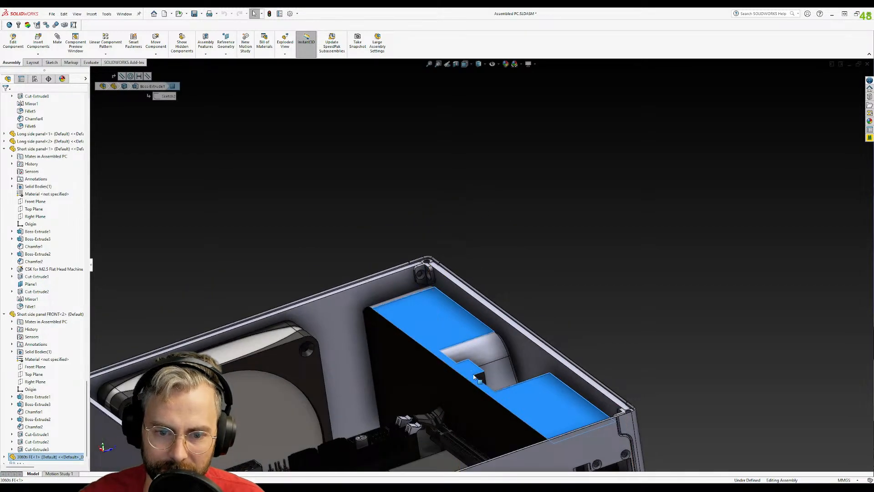
pyautogui.scroll(-3, 440, 274)
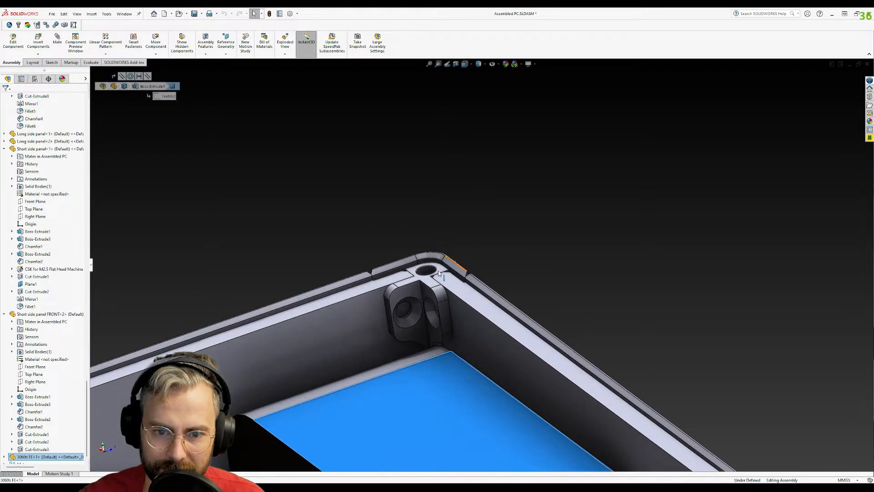
pyautogui.keyDown('ctrl'); pyautogui.click(461, 289); pyautogui.keyUp('ctrl')
pyautogui.scroll(2, 529, 364)
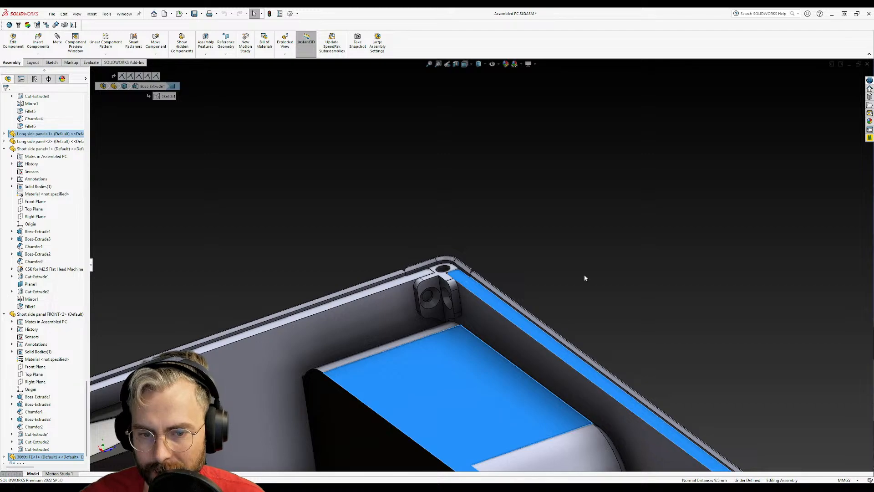
# - Examine the case interior around the graphics card and motherboard, and the outer corner joint beside the rear connector openings
pyautogui.moveTo(505, 259); pyautogui.dragTo(534, 311, button='middle')
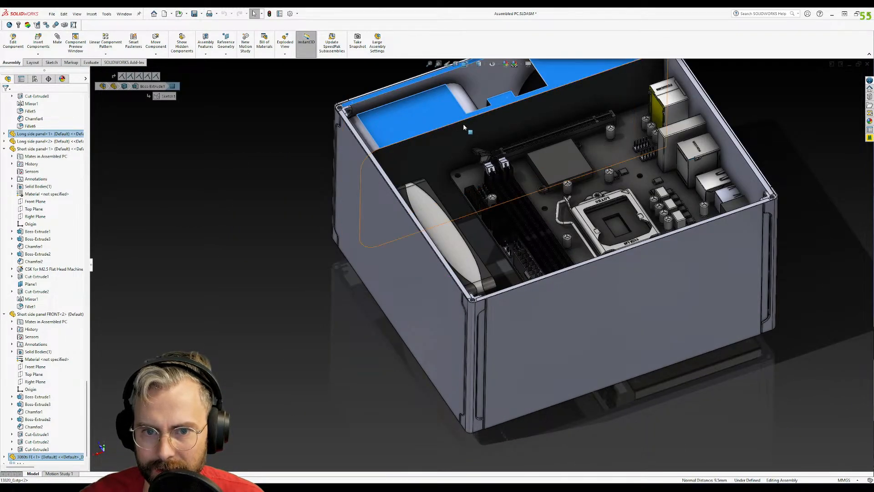
pyautogui.moveTo(555, 231); pyautogui.dragTo(572, 171, button='middle')
pyautogui.scroll(-5, 507, 196)
pyautogui.moveTo(508, 202); pyautogui.dragTo(537, 231, button='middle')
pyautogui.click(482, 240)
pyautogui.scroll(-5, 500, 220)
pyautogui.scroll(5, 501, 221)
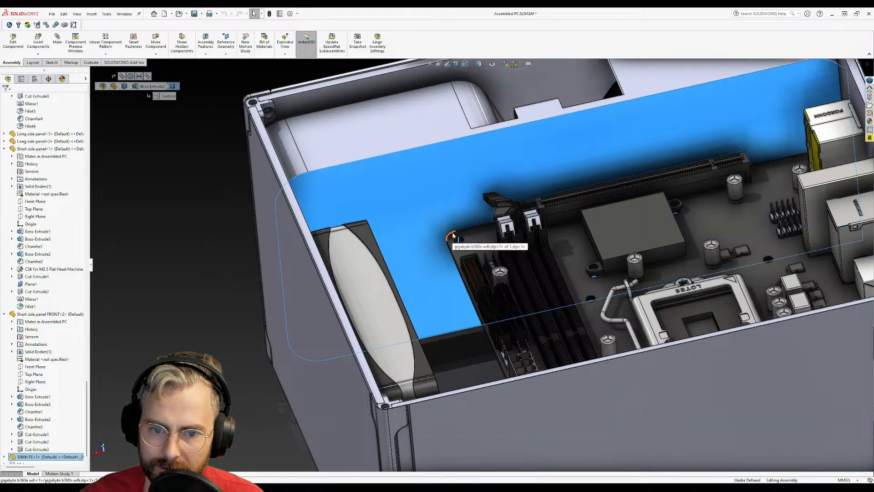
pyautogui.moveTo(480, 360); pyautogui.dragTo(392, 297, button='middle')
pyautogui.scroll(-4, 250, 310)
pyautogui.scroll(3, 237, 301)
pyautogui.moveTo(214, 287); pyautogui.dragTo(228, 274, button='middle')
pyautogui.scroll(-4, 209, 296)
pyautogui.moveTo(360, 344); pyautogui.dragTo(296, 409, button='middle')
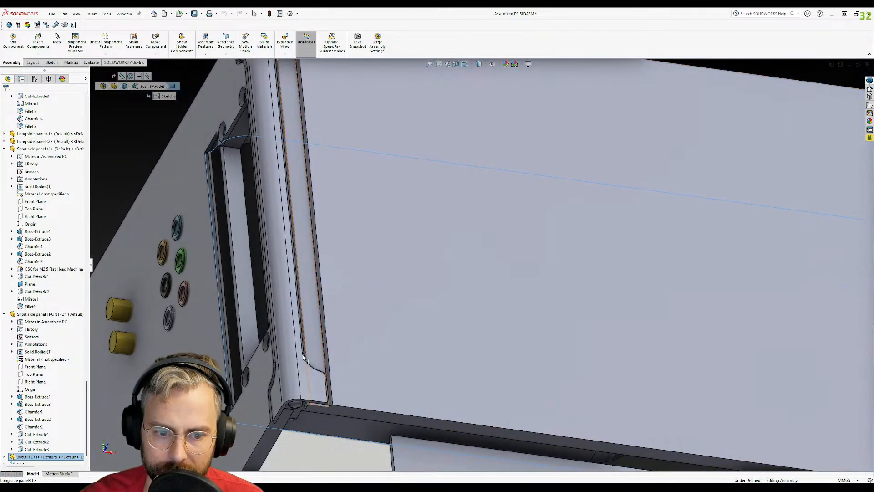
pyautogui.moveTo(387, 316); pyautogui.dragTo(373, 396, button='middle')
pyautogui.scroll(3, 406, 270)
pyautogui.scroll(-3, 416, 210)
pyautogui.moveTo(405, 261); pyautogui.dragTo(444, 163, button='middle')
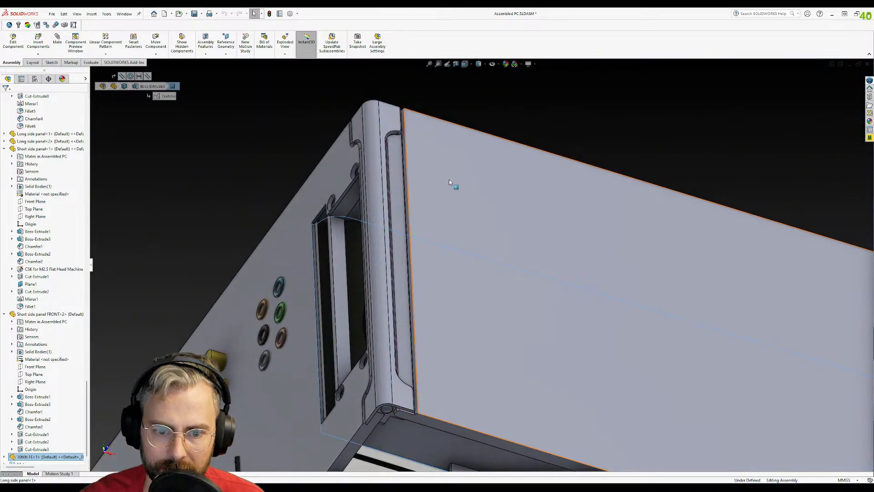
# - Measure the offset between the long side panel's edge face and the adjoining corner piece's inner end face
pyautogui.scroll(-3, 399, 438)
pyautogui.click(399, 440)
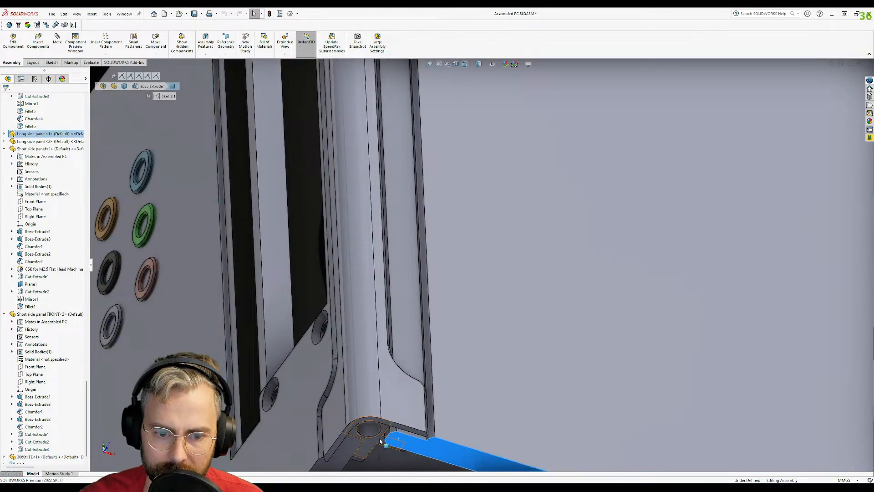
pyautogui.keyDown('ctrl'); pyautogui.click(381, 443); pyautogui.keyUp('ctrl')
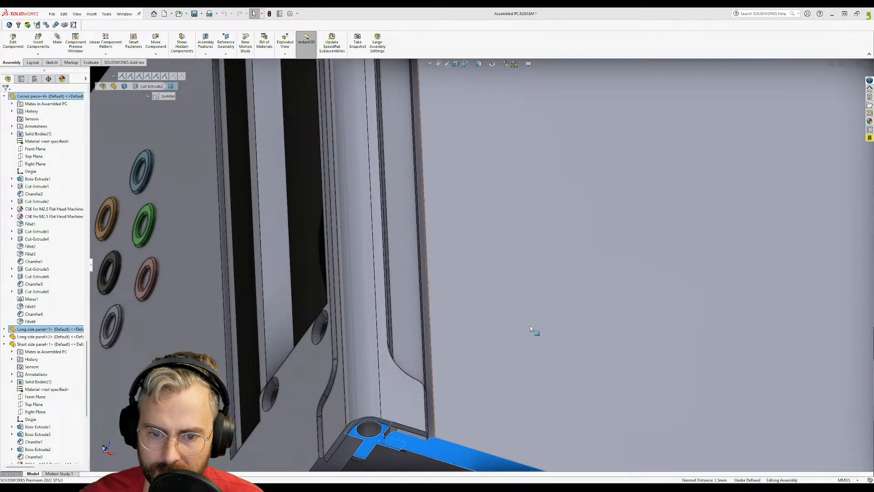
# - Reduce the long side panel's 130 mm extrusion depth by 1.5 mm and rebuild the assembly
pyautogui.click(530, 326)
pyautogui.scroll(5, 530, 326)
pyautogui.scroll(5, 530, 327)
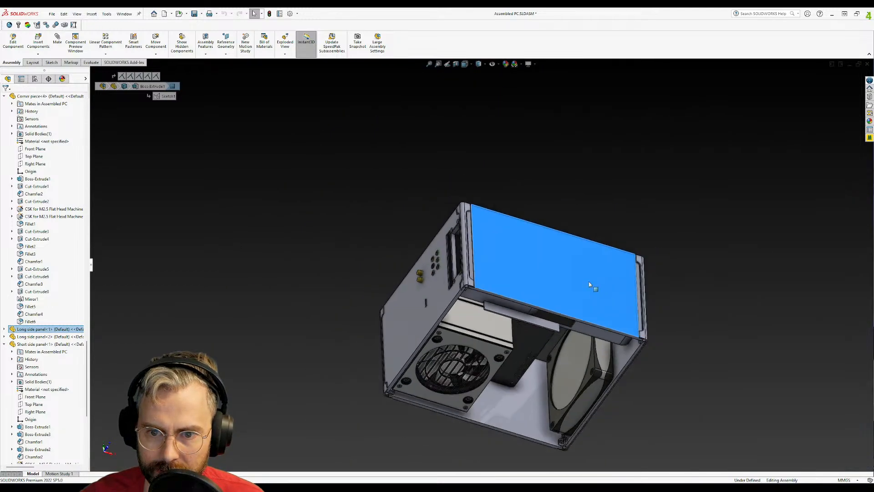
pyautogui.doubleClick(591, 282)
pyautogui.moveTo(586, 287); pyautogui.dragTo(594, 347, button='middle')
pyautogui.click(598, 334)
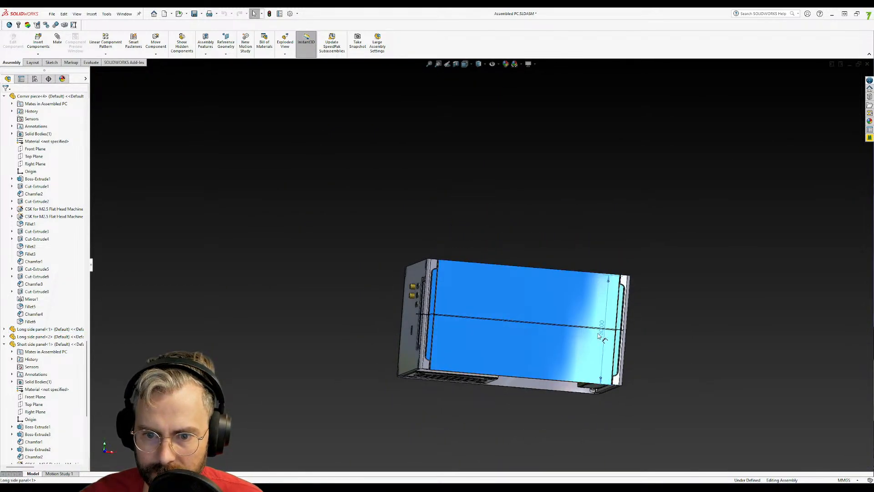
pyautogui.doubleClick(599, 336)
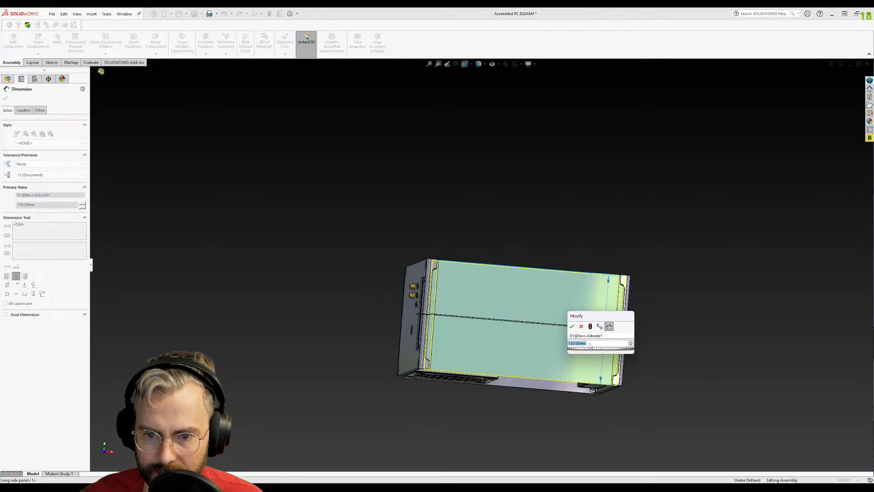
pyautogui.click(589, 342)
pyautogui.write('-1')
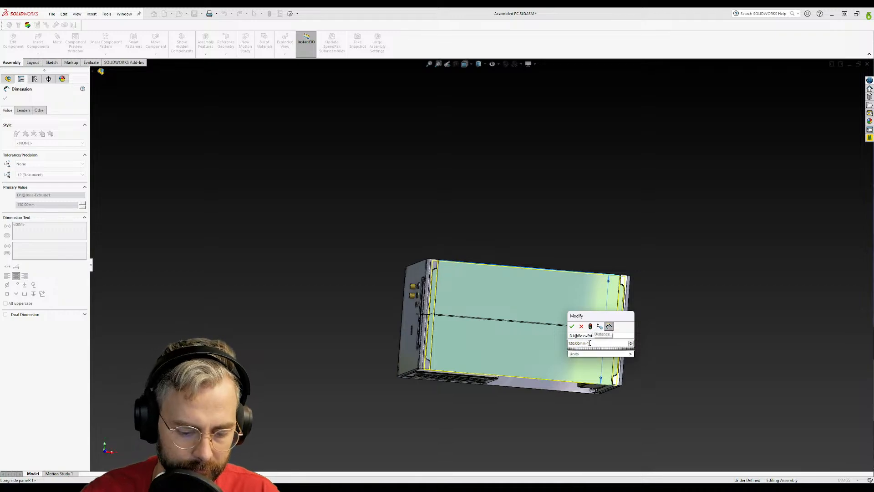
pyautogui.write('.5')
pyautogui.press('Return')
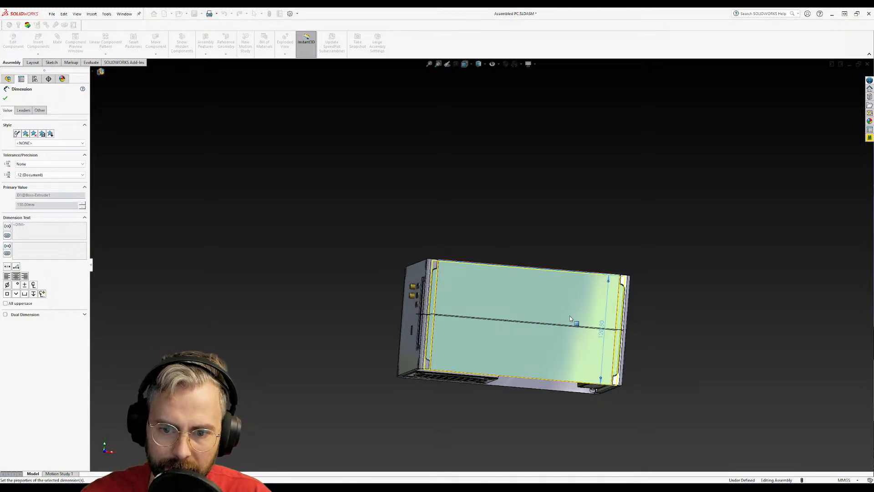
pyautogui.click(255, 13)
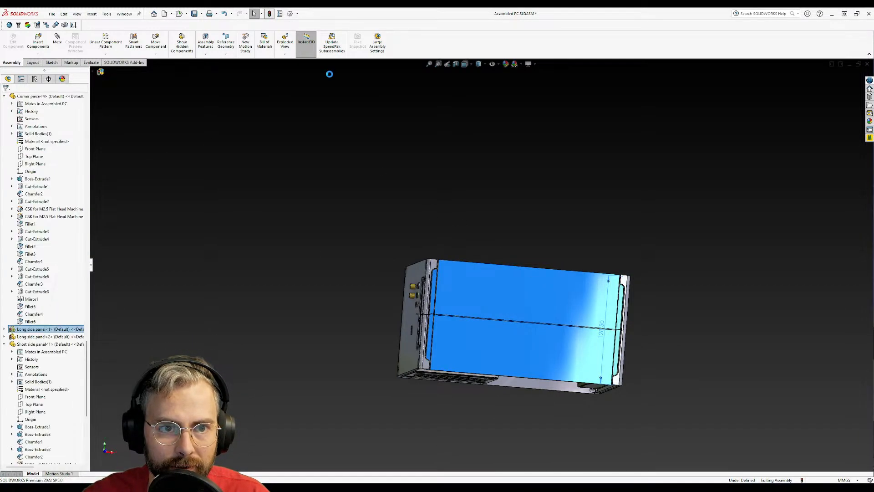
pyautogui.press('Escape')
# - Inspect how the long side panel's edge face sits against the corner piece and its screw bracket
pyautogui.scroll(-8, 430, 339)
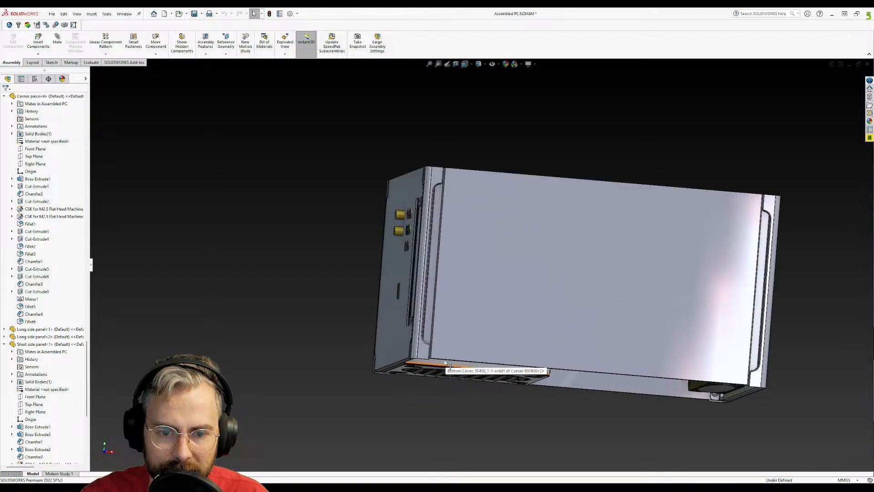
pyautogui.moveTo(430, 336); pyautogui.dragTo(401, 108, button='middle')
pyautogui.scroll(5, 460, 214)
pyautogui.scroll(-6, 503, 214)
pyautogui.scroll(-3, 371, 165)
pyautogui.moveTo(370, 166); pyautogui.dragTo(400, 190, button='middle')
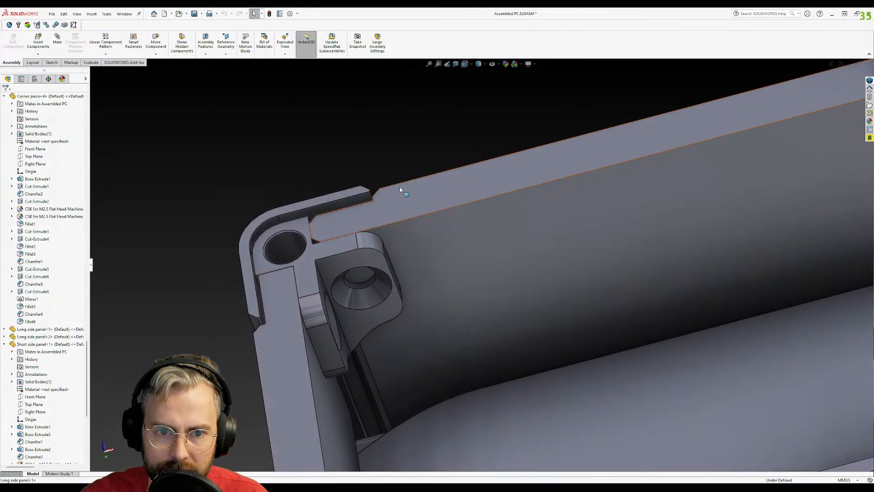
pyautogui.scroll(-5, 420, 251)
pyautogui.click(420, 251)
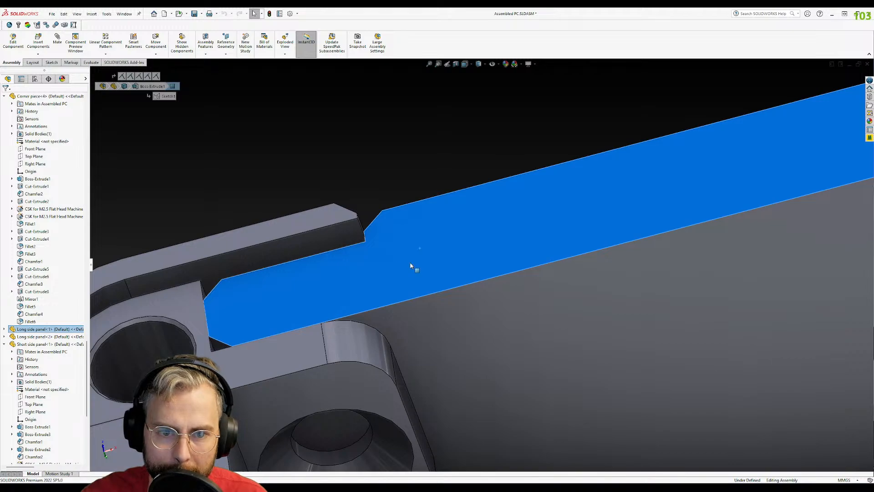
# - Examine the gap between the corner piece's curved outer cutout and the long side panel, including the rim from above
pyautogui.moveTo(398, 240); pyautogui.dragTo(469, 121, button='middle')
pyautogui.scroll(6, 474, 125)
pyautogui.scroll(-4, 476, 127)
pyautogui.moveTo(464, 180); pyautogui.dragTo(460, 130, button='middle')
pyautogui.scroll(4, 446, 306)
pyautogui.scroll(-6, 475, 235)
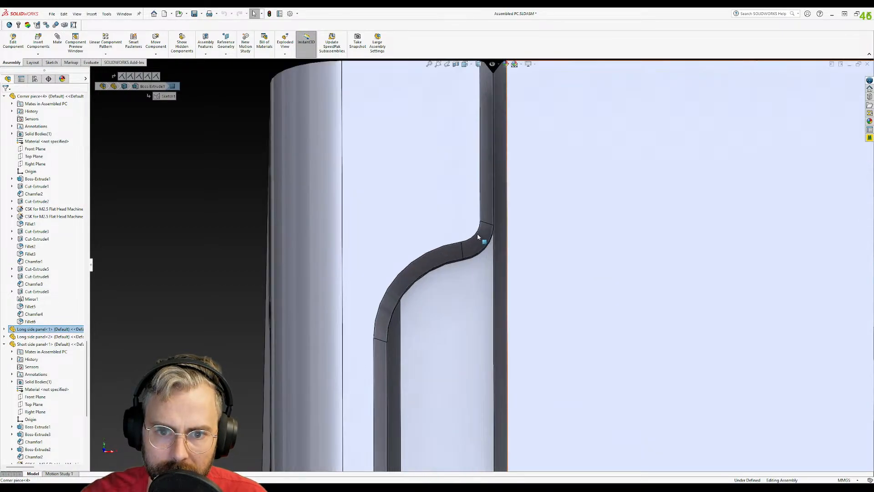
pyautogui.scroll(6, 475, 236)
pyautogui.moveTo(464, 179); pyautogui.dragTo(477, 202, button='middle')
pyautogui.scroll(-8, 478, 202)
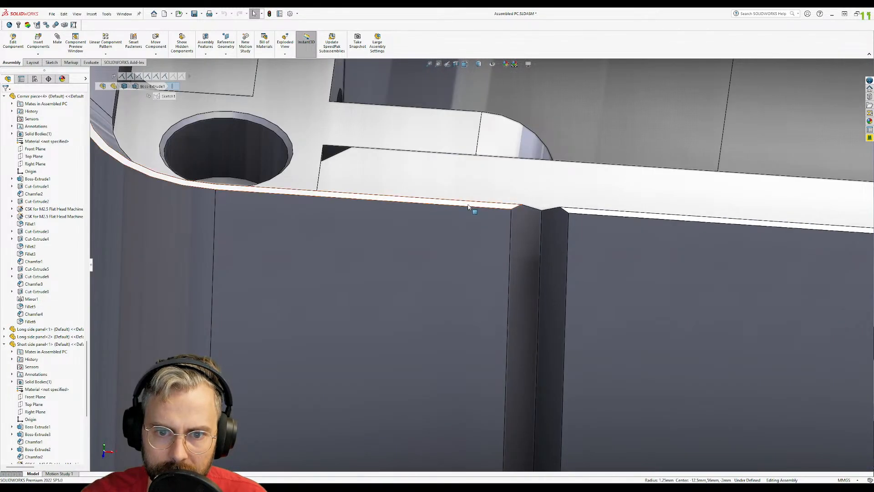
# - Measure the distance between the corner piece's outer rim face and the small rounded edge of its cutout
pyautogui.click(469, 205)
pyautogui.scroll(4, 541, 237)
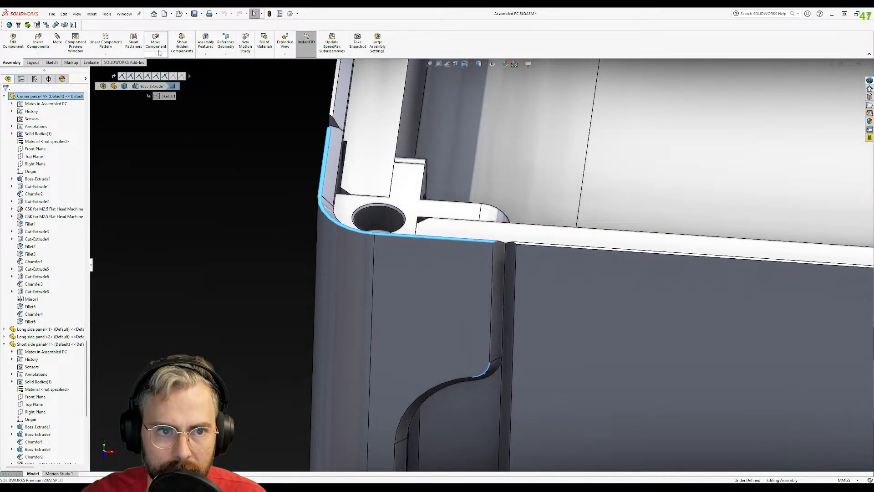
pyautogui.click(91, 63)
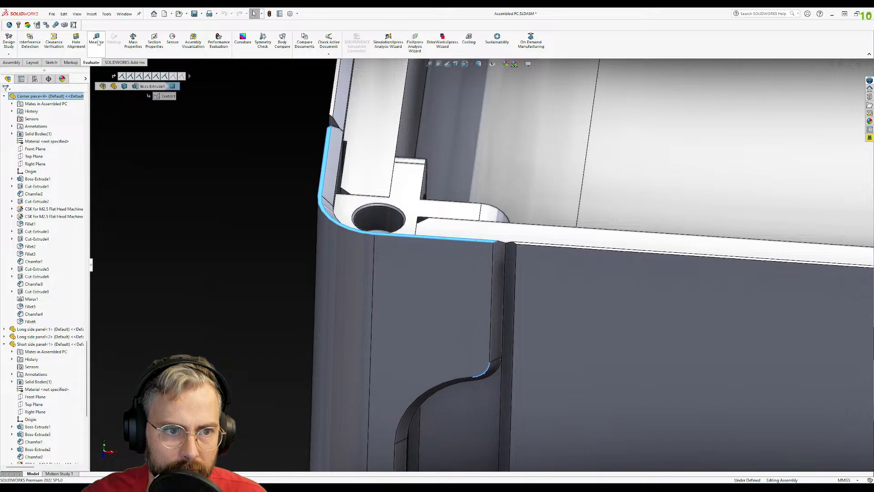
pyautogui.click(97, 40)
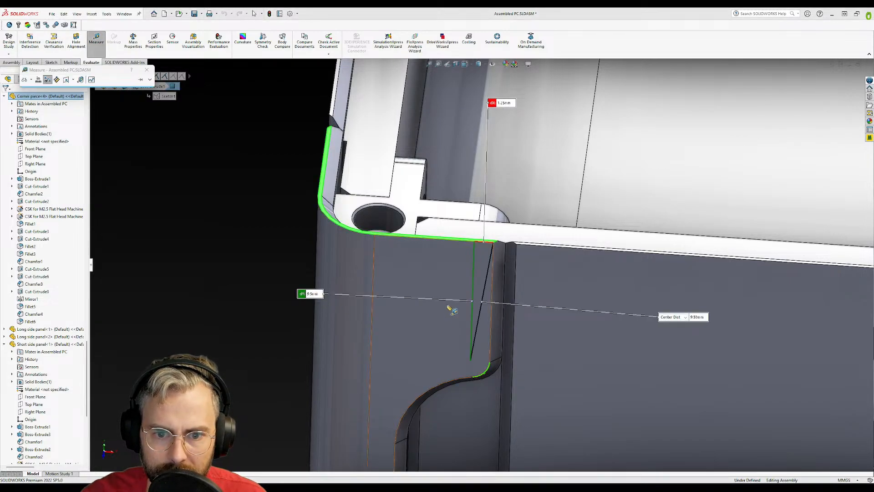
# - Measure the long side panel's end face and edge against the corner cutout's rounded edge at the opposite end, then clear the measurement
pyautogui.scroll(8, 448, 305)
pyautogui.scroll(-8, 508, 413)
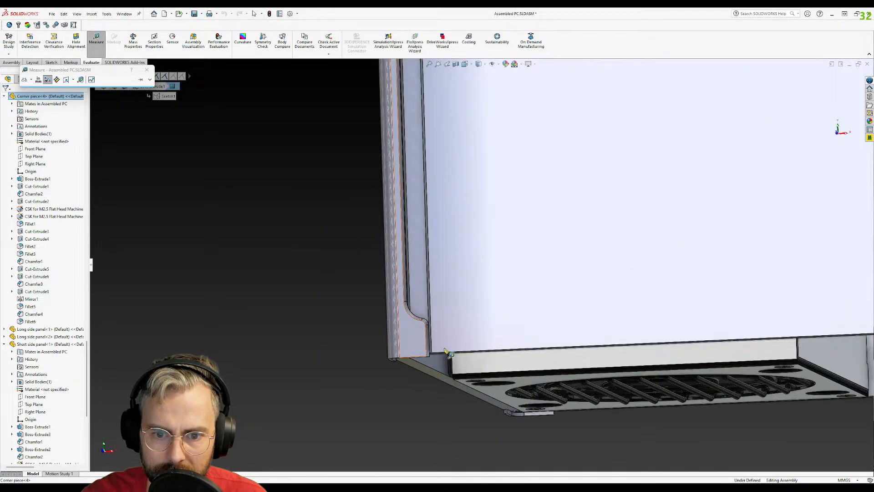
pyautogui.scroll(-6, 460, 346)
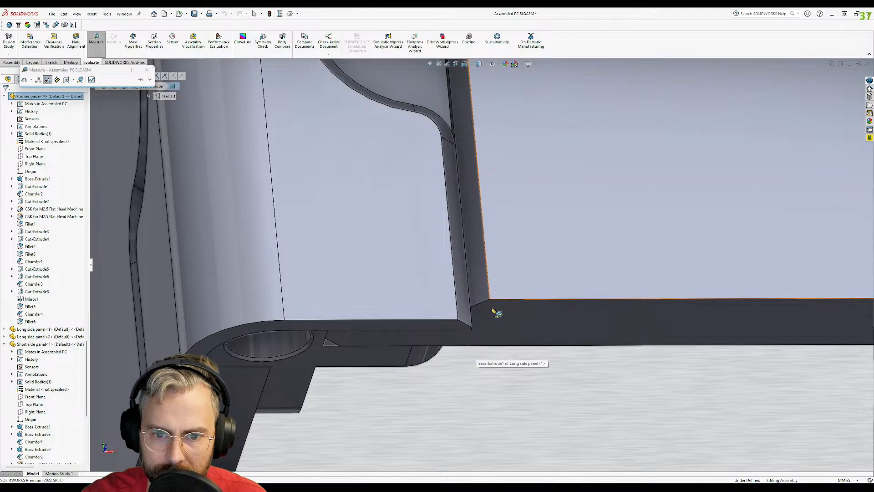
pyautogui.click(495, 313)
pyautogui.moveTo(496, 312); pyautogui.dragTo(470, 189, button='middle')
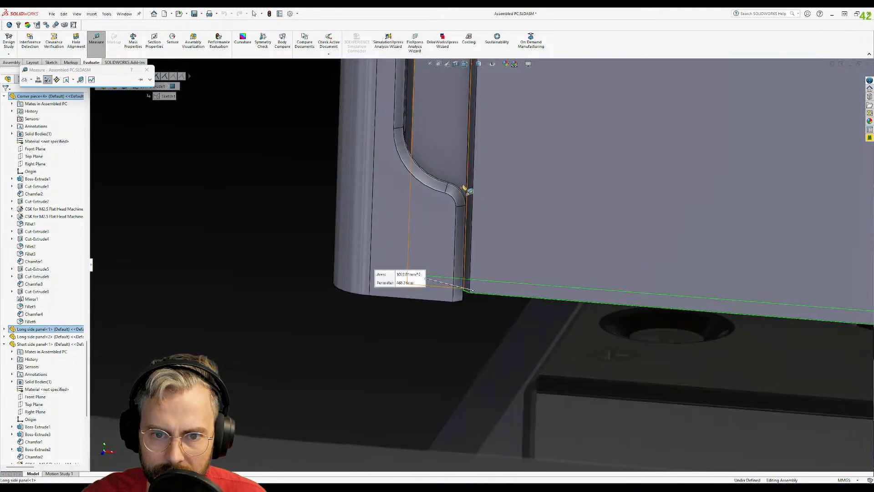
pyautogui.click(457, 201)
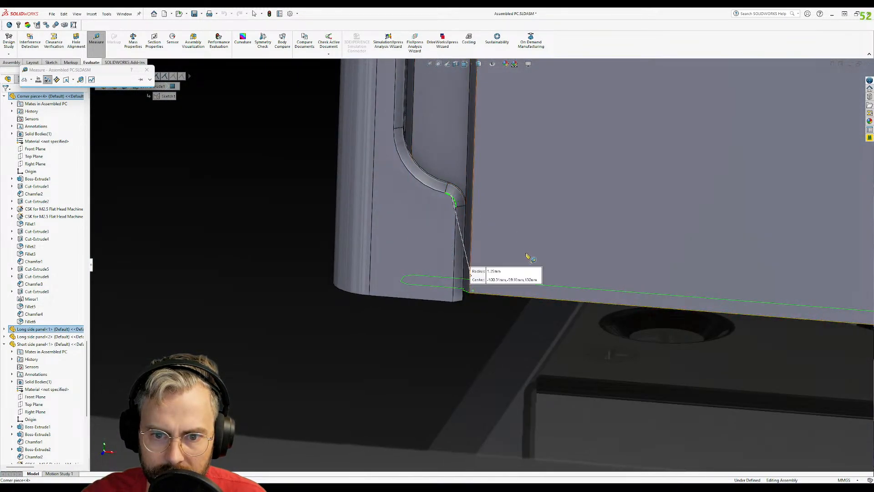
pyautogui.click(389, 343)
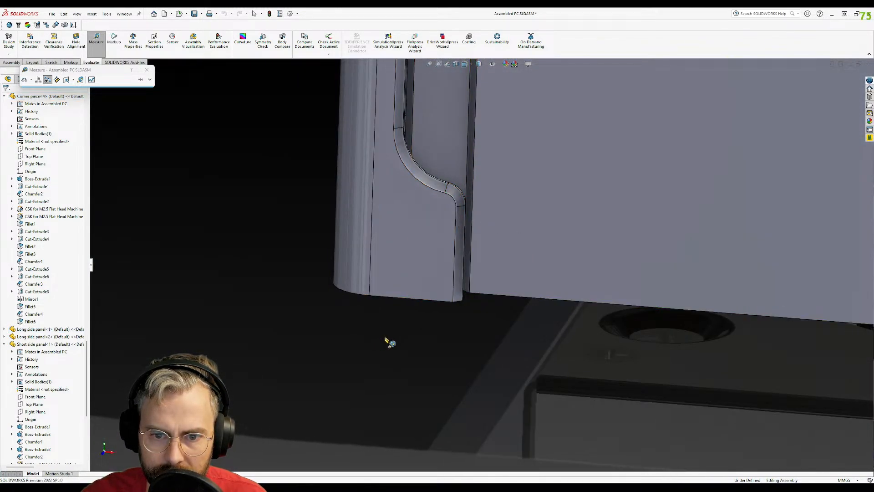
pyautogui.click(488, 296)
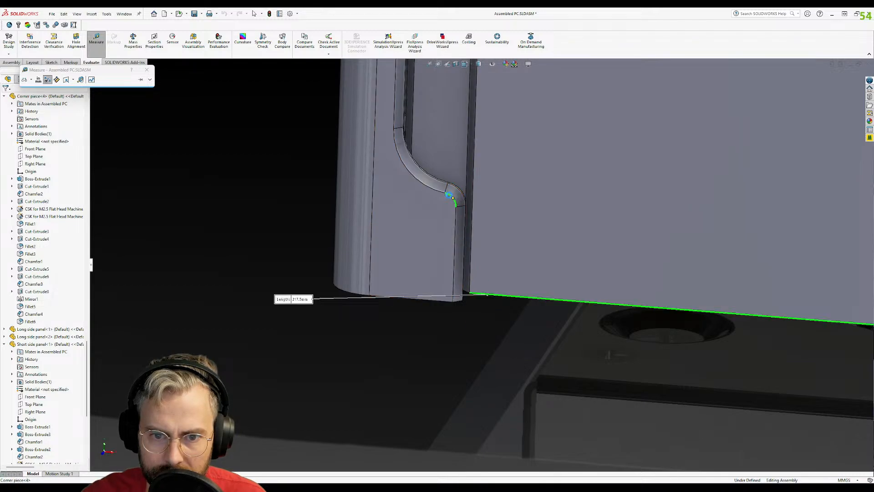
pyautogui.click(450, 195)
pyautogui.click(426, 336)
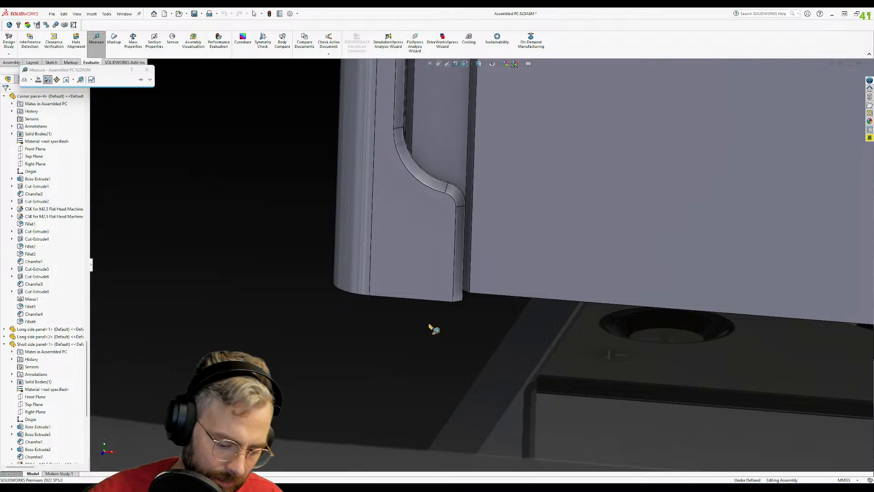
pyautogui.press('Escape')
# - Open the long side panel part on its own and roll its feature history back to just after Boss-Extrude1
pyautogui.click(514, 218)
pyautogui.click(534, 167)
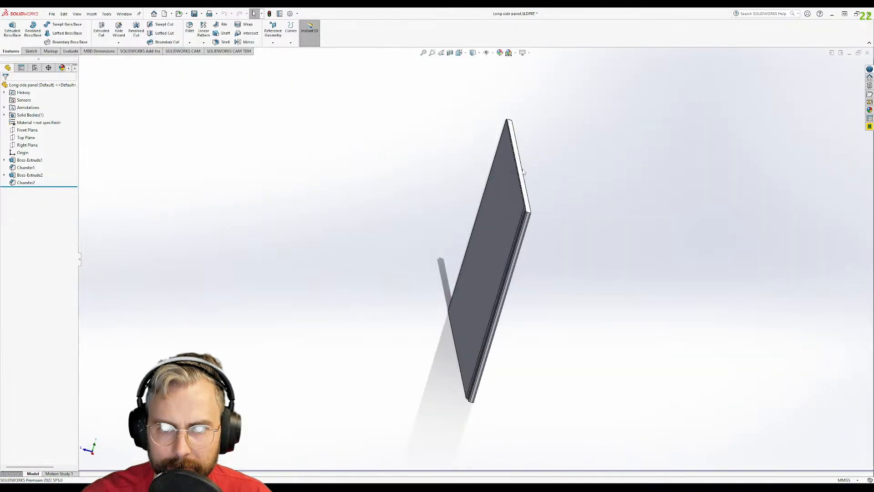
pyautogui.moveTo(524, 172); pyautogui.dragTo(443, 267, button='middle')
pyautogui.scroll(-5, 293, 194)
pyautogui.moveTo(294, 195); pyautogui.dragTo(285, 179, button='middle')
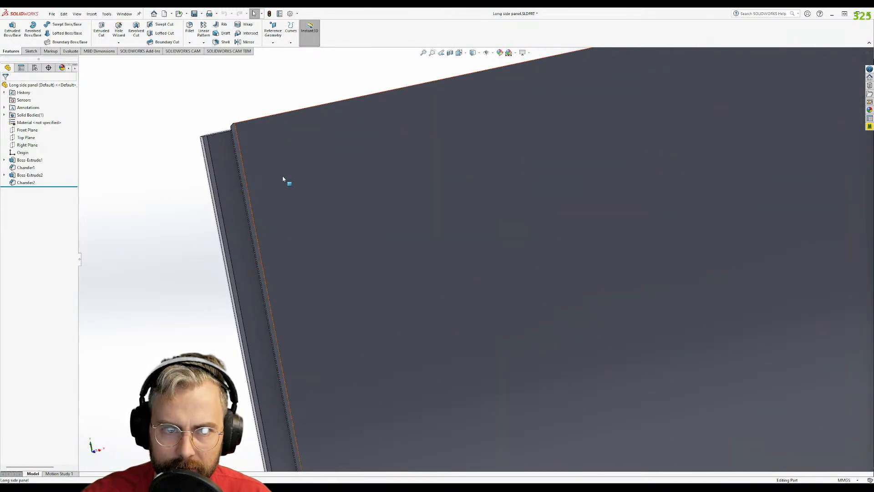
pyautogui.click(285, 177)
pyautogui.click(53, 184)
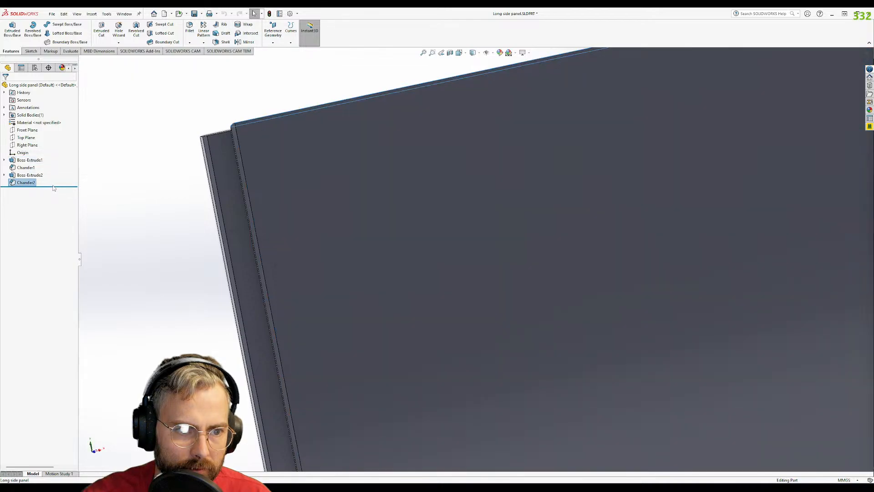
pyautogui.moveTo(51, 164); pyautogui.dragTo(51, 164)
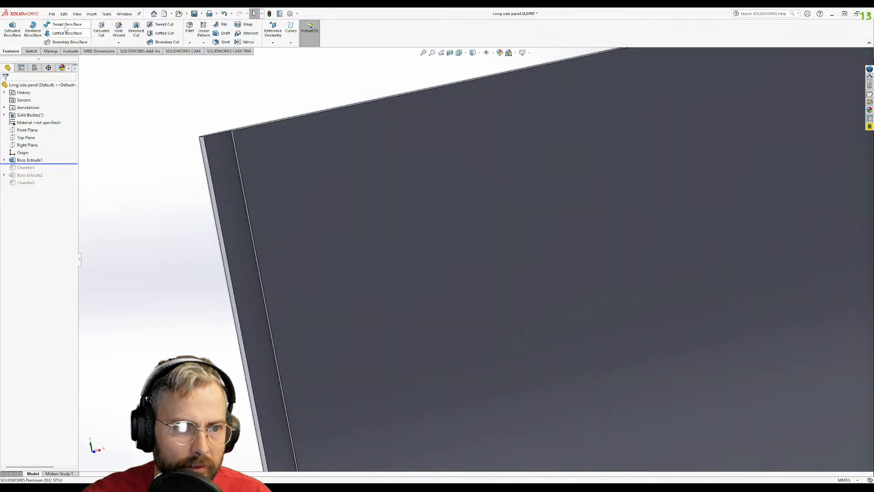
# - Start a sketch on the narrow end-strip face of the long side panel and convert the face's edges into sketch lines
pyautogui.click(220, 163)
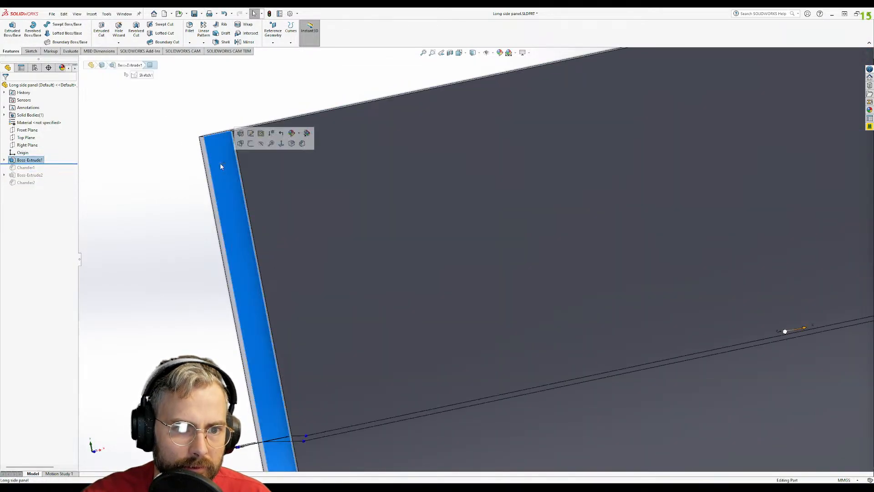
pyautogui.click(31, 51)
pyautogui.click(10, 31)
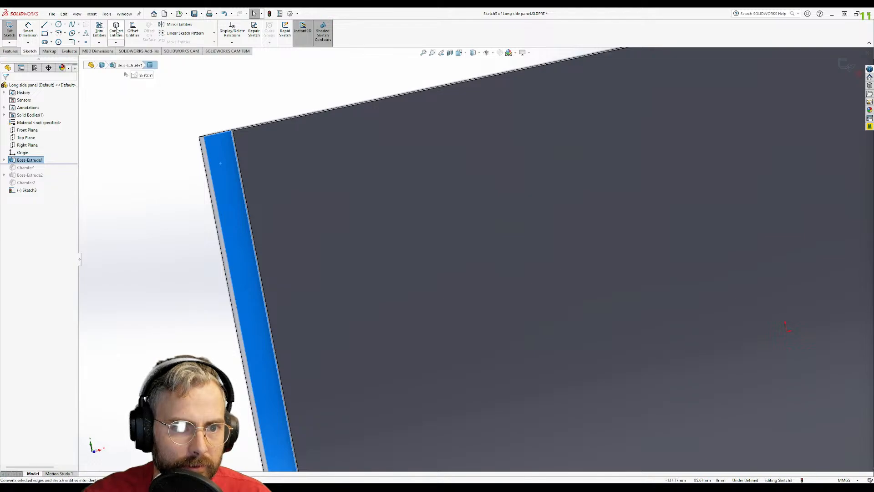
pyautogui.click(116, 30)
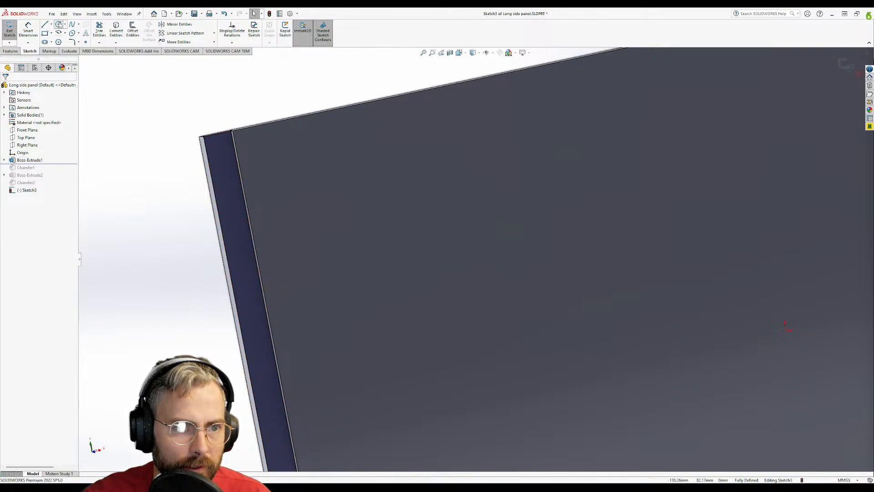
# - Sketch two circles near the strip's upper end, about 4.9 mm and 3.7 mm in diameter, the smaller one above and touching the inner edge
pyautogui.click(59, 24)
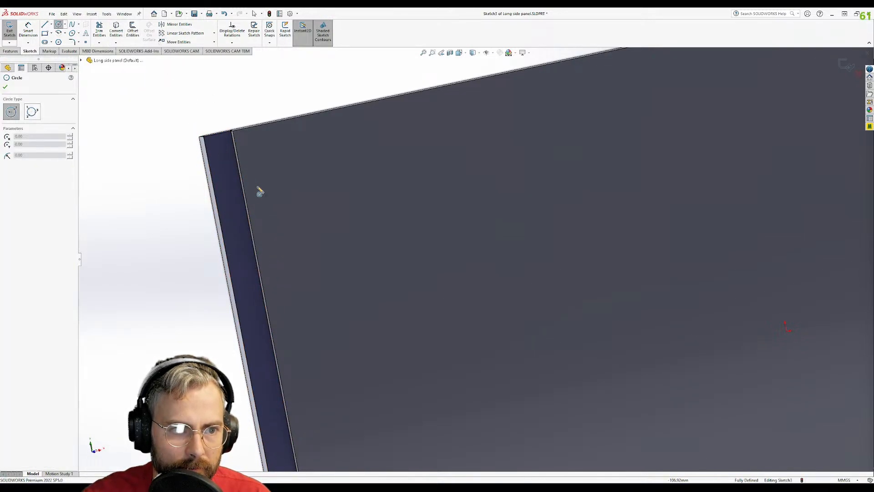
pyautogui.scroll(-3, 249, 179)
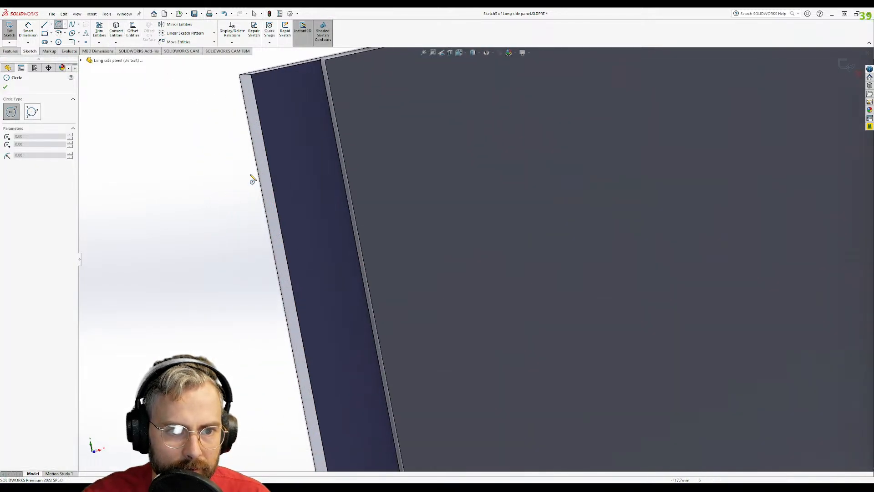
pyautogui.click(298, 210)
pyautogui.click(320, 236)
pyautogui.click(316, 150)
pyautogui.click(337, 150)
pyautogui.press('Escape')
# - Make the two circles tangent to each other and the larger circle tangent to the strip's outer long edge
pyautogui.click(300, 180)
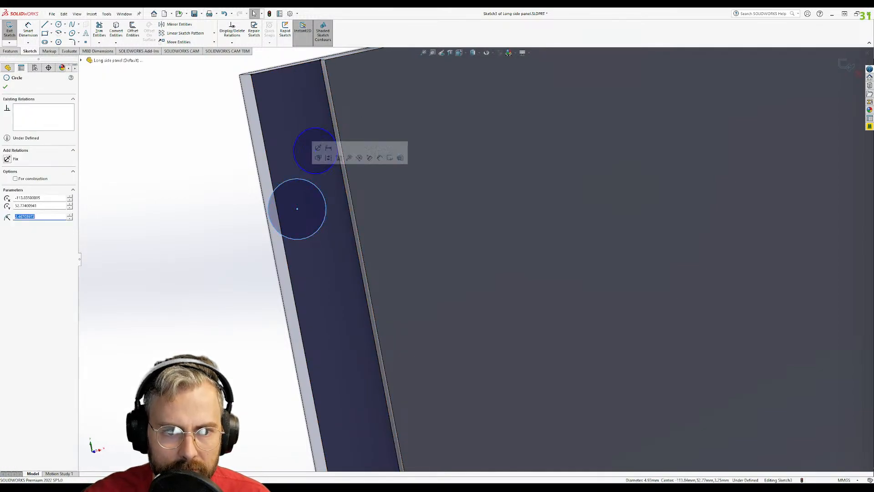
pyautogui.keyDown('ctrl'); pyautogui.click(309, 174); pyautogui.keyUp('ctrl')
pyautogui.click(20, 205)
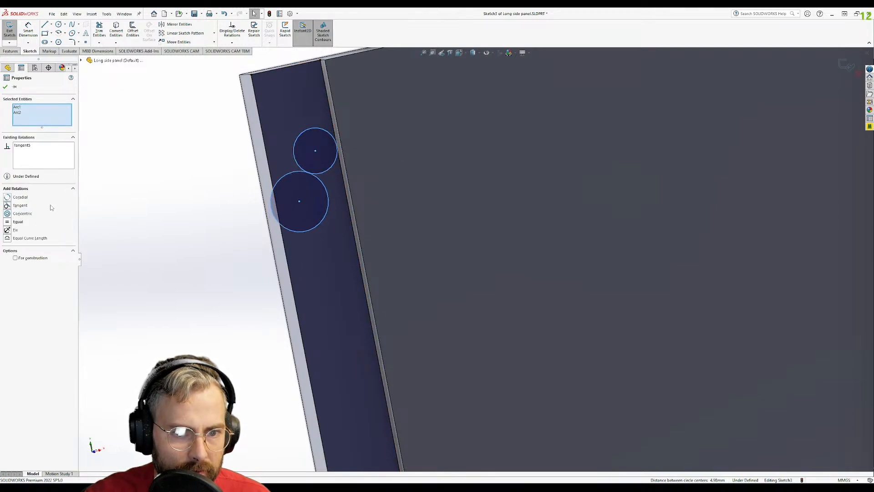
pyautogui.press('Escape')
pyautogui.click(292, 234)
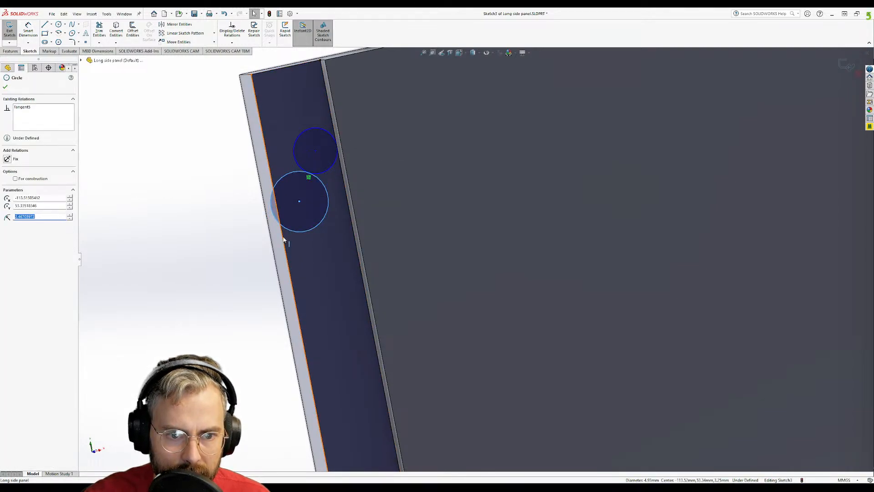
pyautogui.keyDown('ctrl'); pyautogui.click(283, 240); pyautogui.keyUp('ctrl')
pyautogui.click(10, 196)
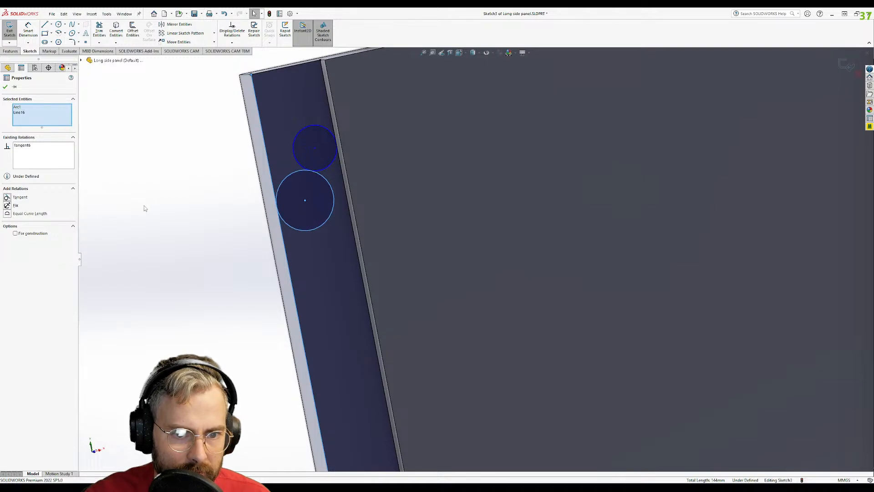
pyautogui.press('Escape')
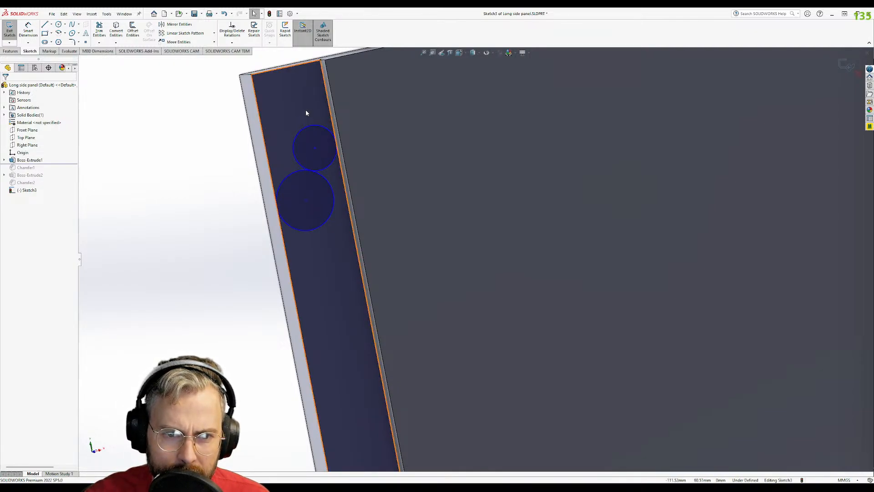
# - Dimension the smaller circle's center 9.5 mm from the strip's upper end edge
pyautogui.scroll(3, 332, 141)
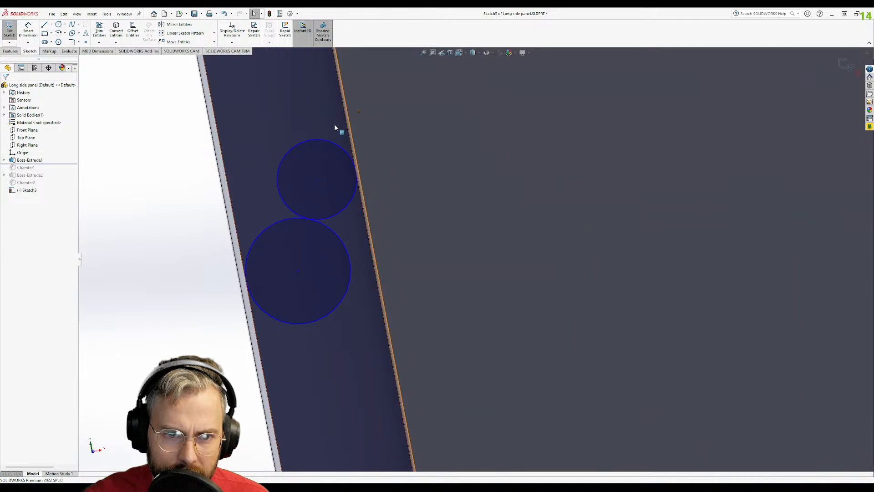
pyautogui.scroll(-3, 341, 134)
pyautogui.scroll(2, 375, 174)
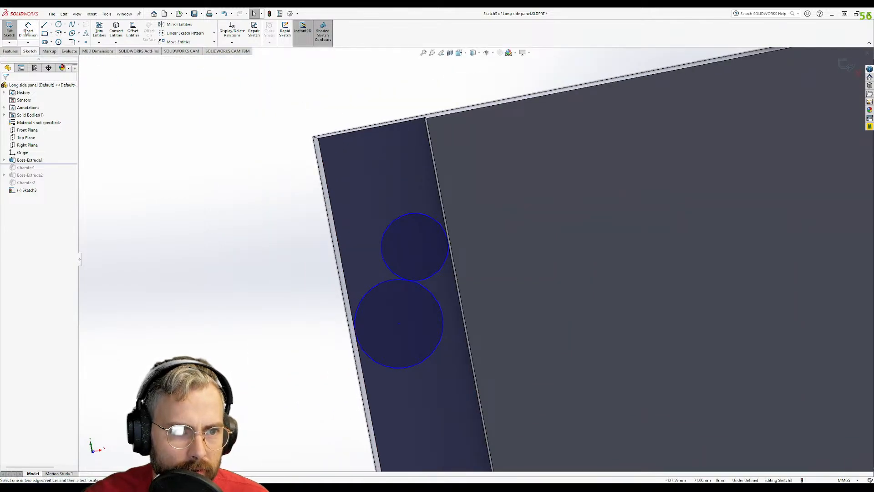
pyautogui.click(27, 31)
pyautogui.click(415, 248)
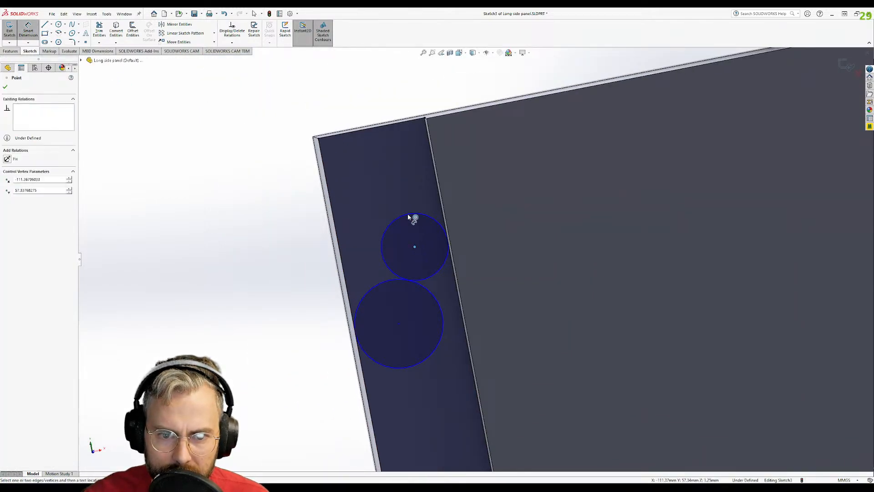
pyautogui.click(386, 126)
pyautogui.click(286, 114)
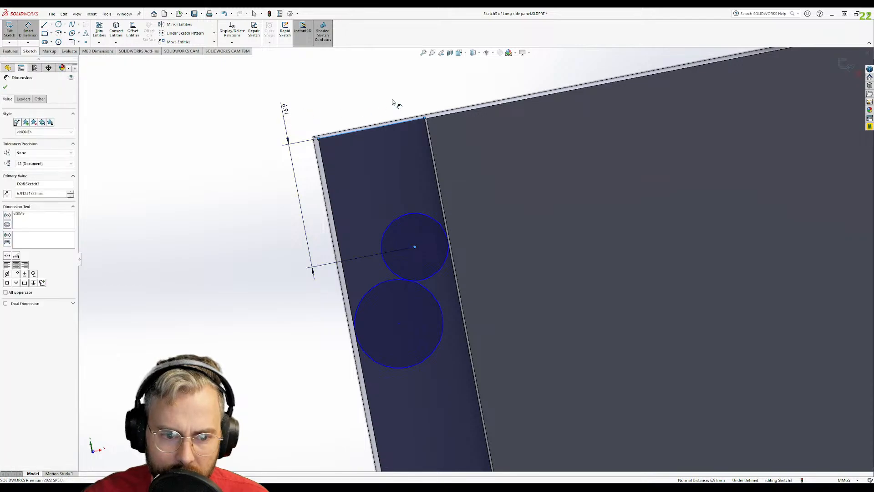
pyautogui.write('8')
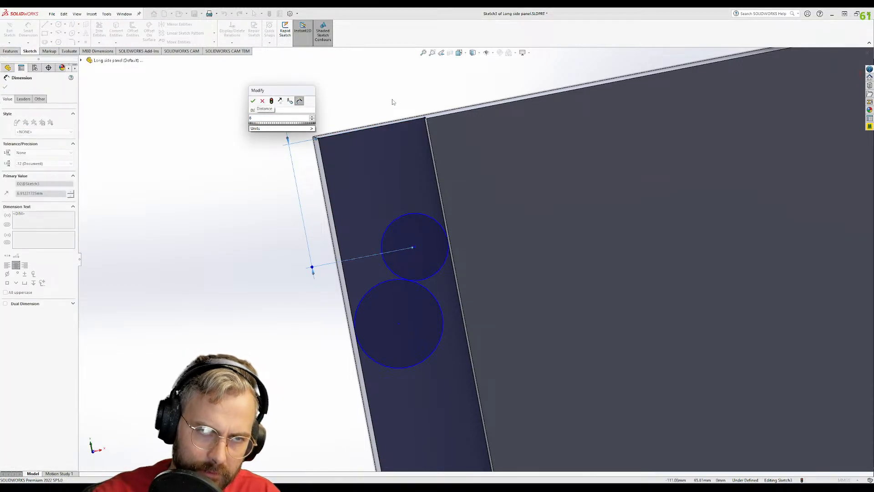
pyautogui.write('9.5')
pyautogui.press('Return')
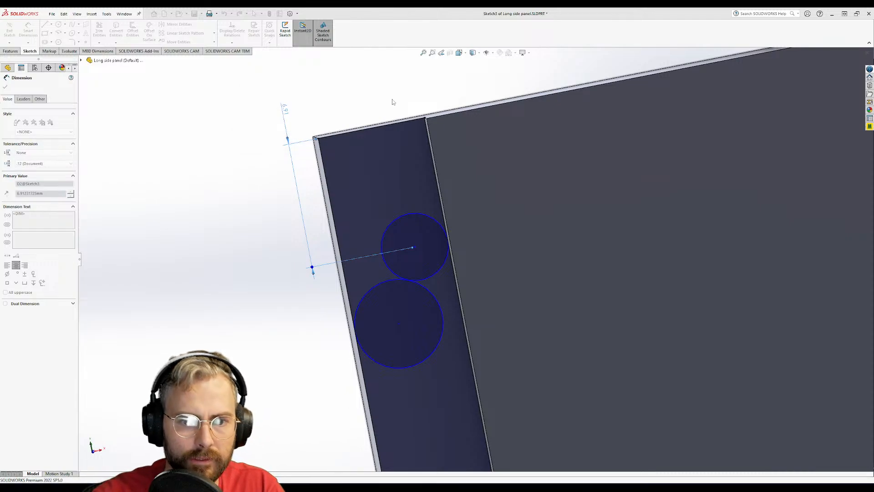
# - Dimension the smaller circle's diameter as 4 mm and the larger circle's diameter as 10 mm
pyautogui.click(427, 260)
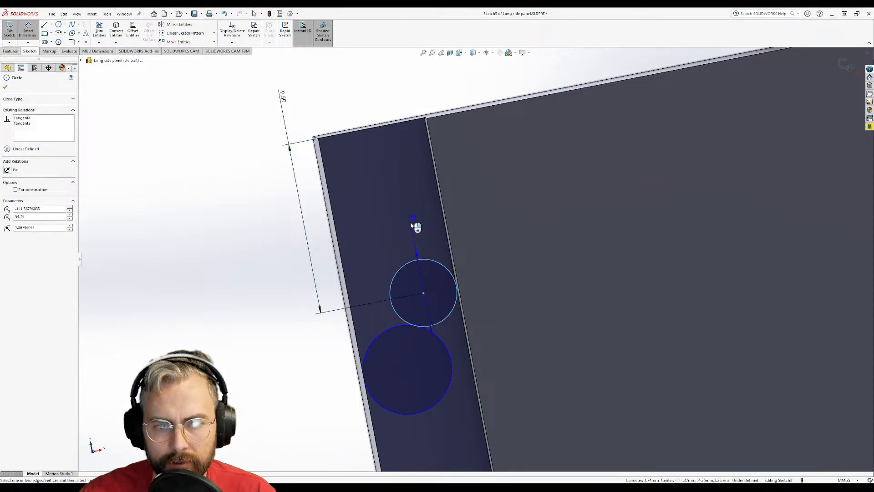
pyautogui.click(237, 248)
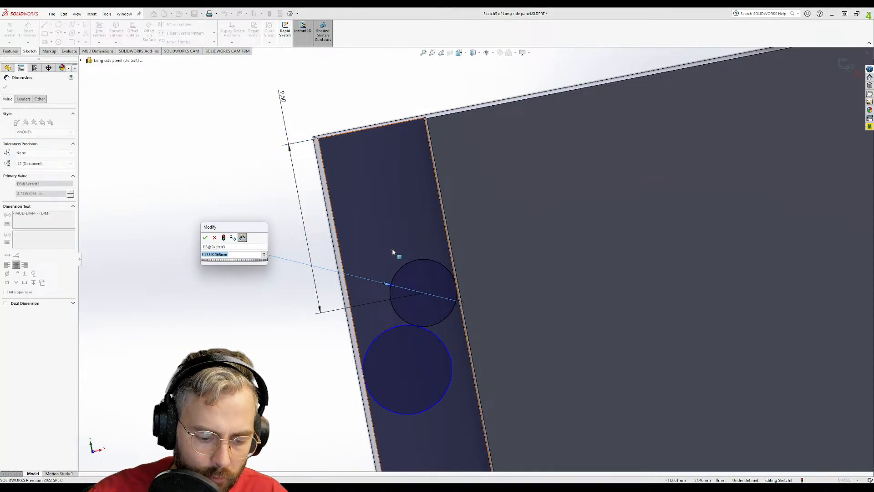
pyautogui.write('4')
pyautogui.press('Return')
pyautogui.click(385, 337)
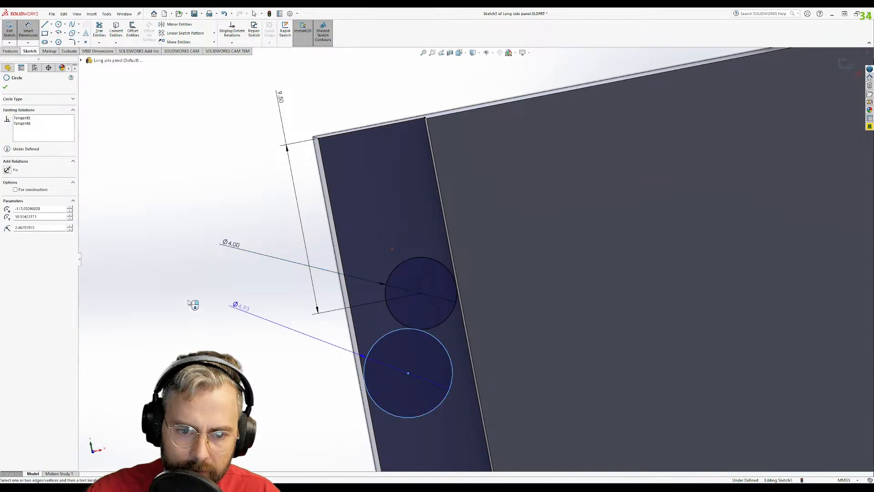
pyautogui.click(187, 301)
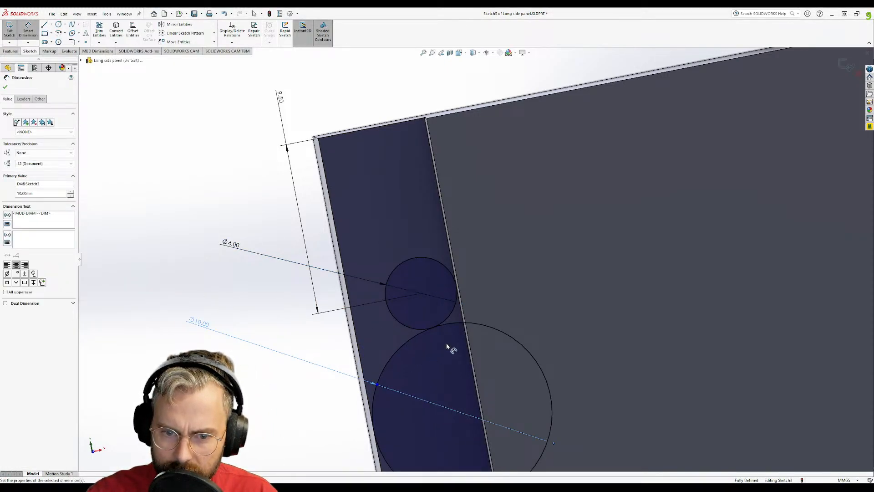
# - Trim both circles so only a smooth S-shaped curve remains between the strip's inner and outer long edges
pyautogui.click(99, 30)
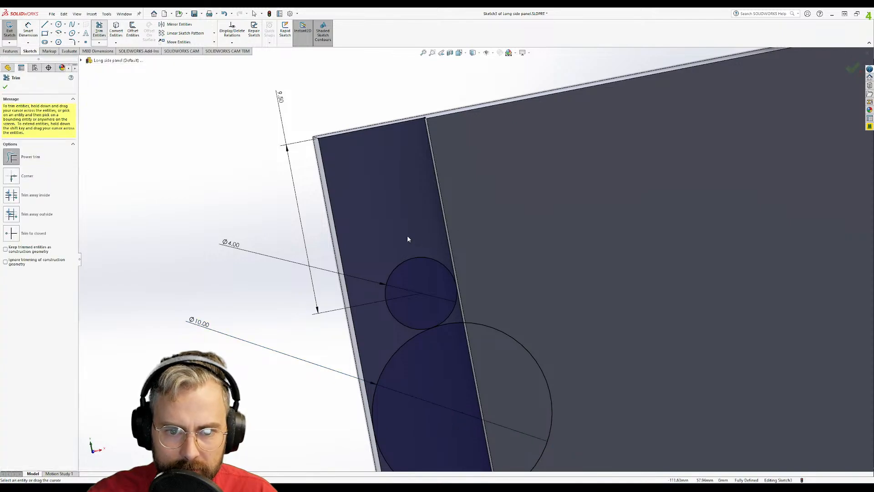
pyautogui.moveTo(407, 237); pyautogui.dragTo(409, 264)
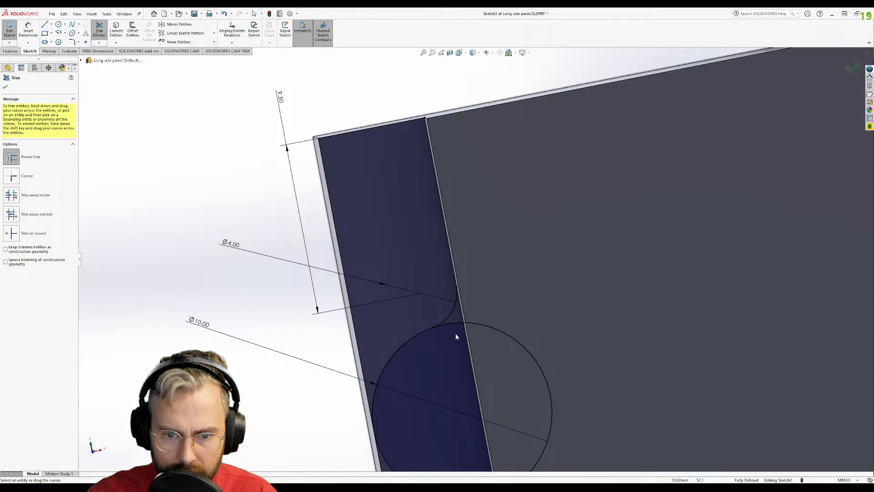
pyautogui.moveTo(457, 336); pyautogui.dragTo(454, 322)
pyautogui.scroll(5, 443, 364)
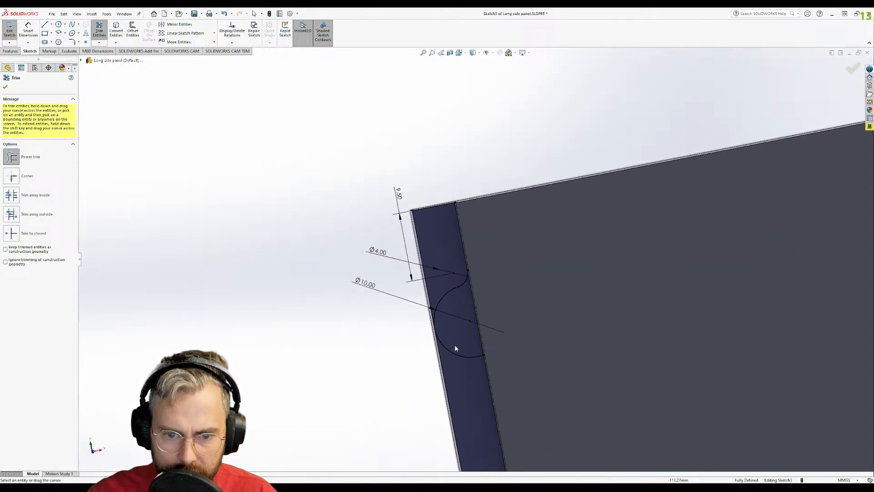
pyautogui.scroll(-4, 453, 339)
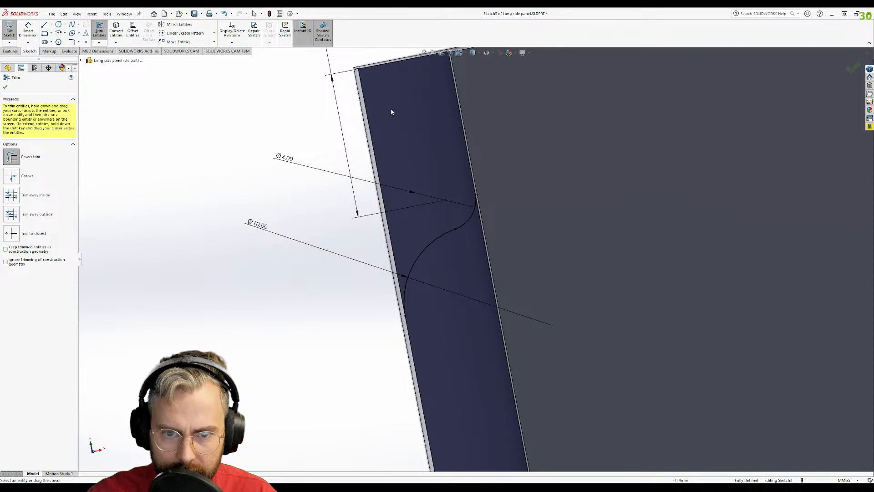
pyautogui.scroll(5, 454, 339)
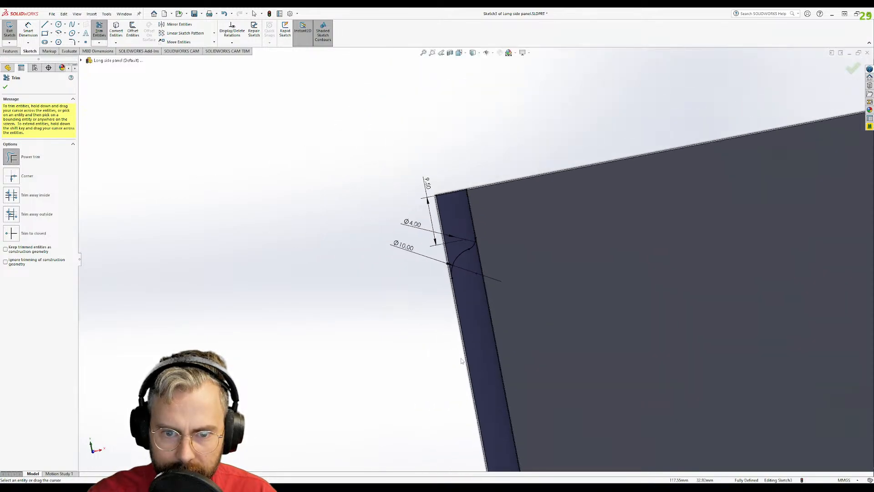
pyautogui.scroll(-2, 522, 433)
pyautogui.scroll(1, 522, 439)
pyautogui.scroll(-4, 516, 432)
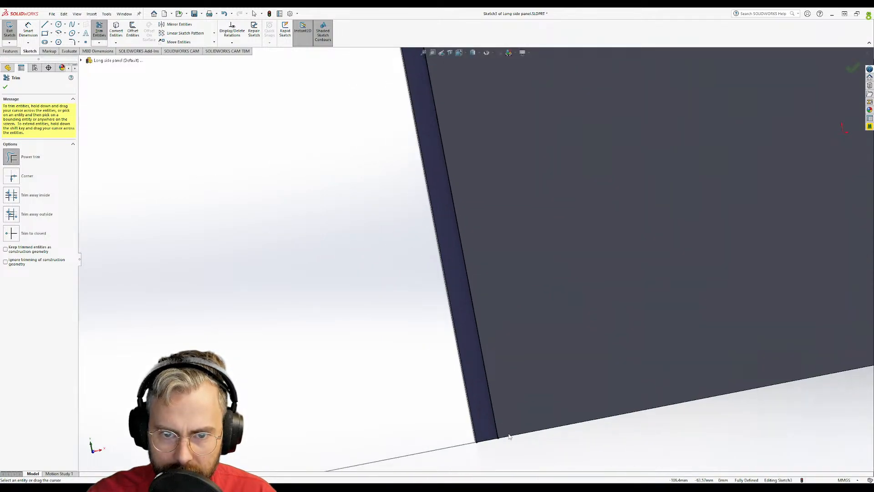
pyautogui.click(5, 87)
pyautogui.click(429, 235)
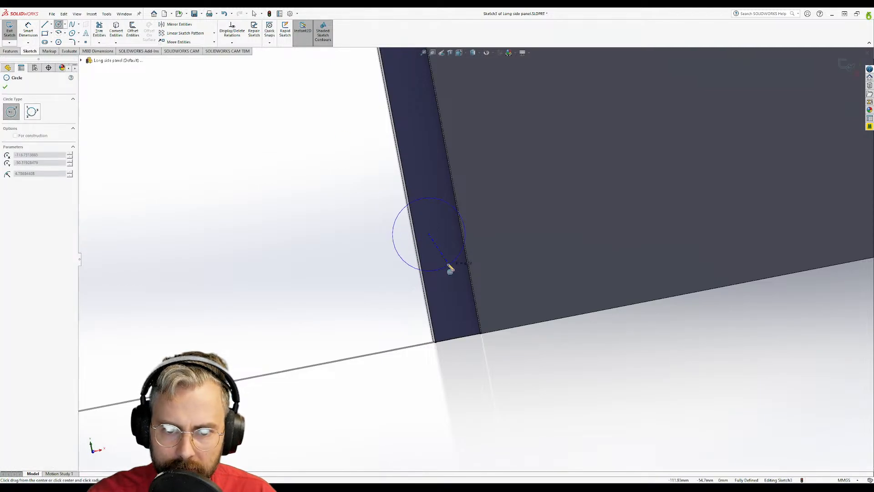
pyautogui.click(438, 253)
pyautogui.click(456, 261)
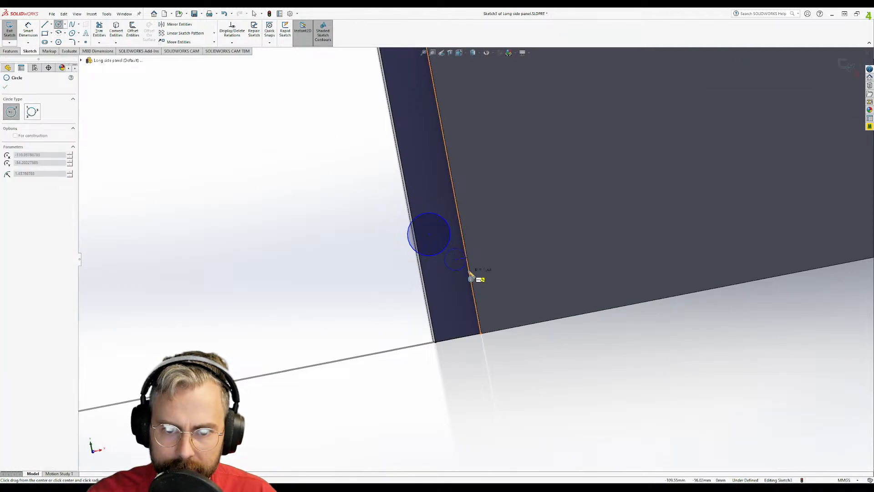
pyautogui.click(463, 277)
pyautogui.press('Escape')
pyautogui.scroll(-3, 459, 255)
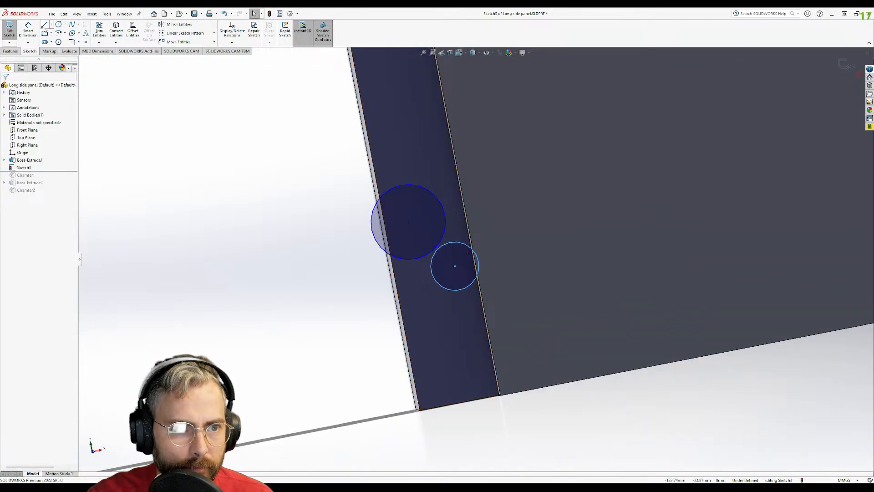
pyautogui.scroll(10, 406, 209)
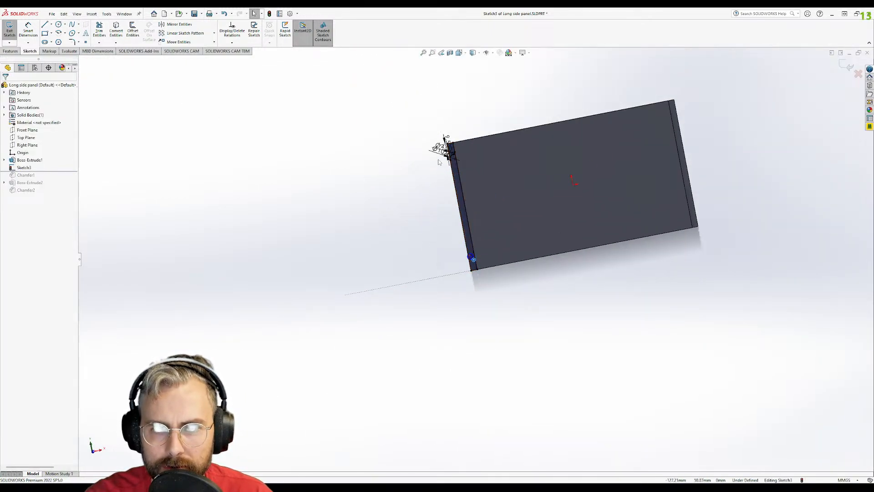
pyautogui.scroll(-4, 439, 162)
pyautogui.keyDown('ctrl'); pyautogui.moveTo(545, 201); pyautogui.dragTo(534, 281, button='middle'); pyautogui.keyUp('ctrl')
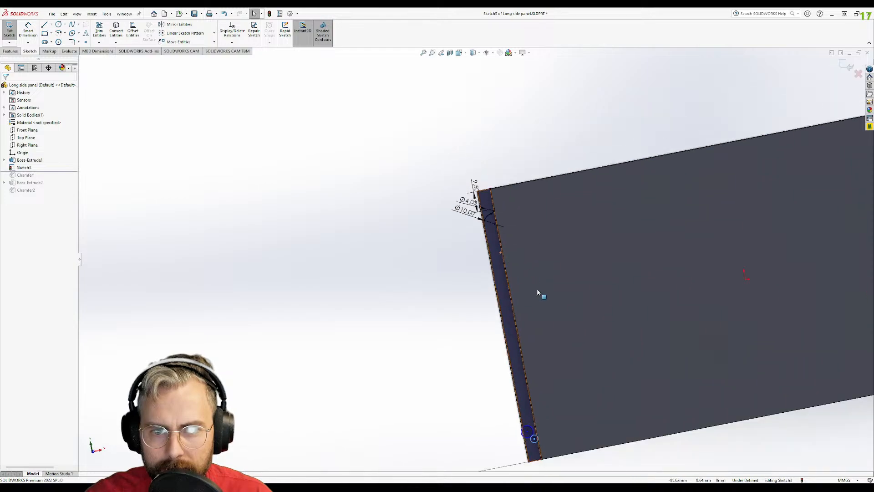
pyautogui.scroll(4, 519, 356)
pyautogui.scroll(-5, 484, 364)
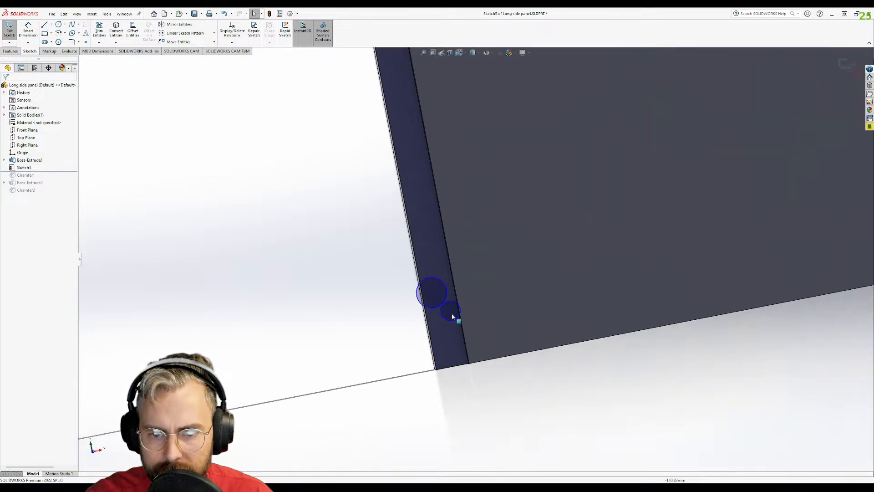
pyautogui.click(445, 285)
pyautogui.press('Delete')
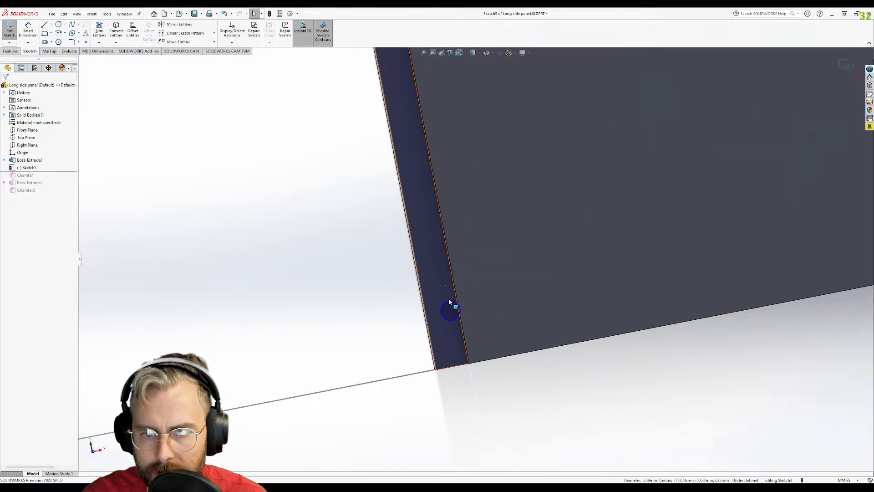
pyautogui.click(452, 309)
pyautogui.press('Delete')
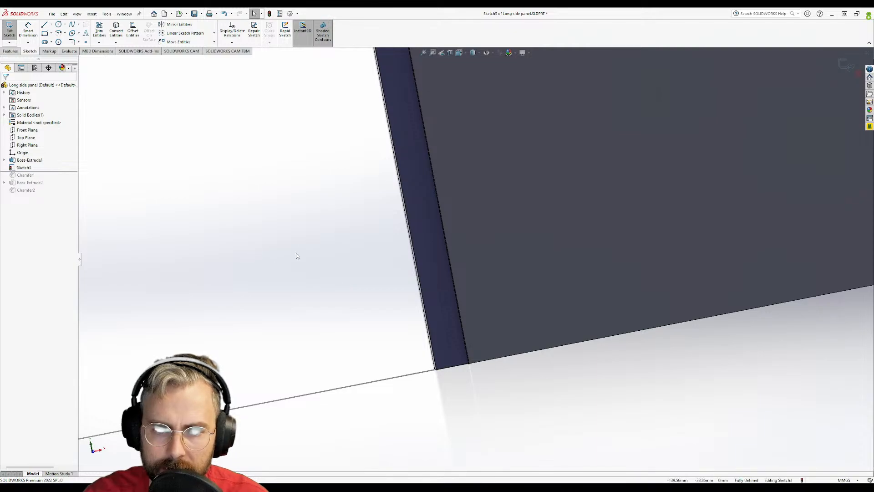
# - Switch to the Assembled PC assembly to view the corner piece's curved cutout against the long side panel
pyautogui.scroll(8, 445, 225)
pyautogui.scroll(-1, 466, 219)
pyautogui.click(124, 14)
pyautogui.click(151, 99)
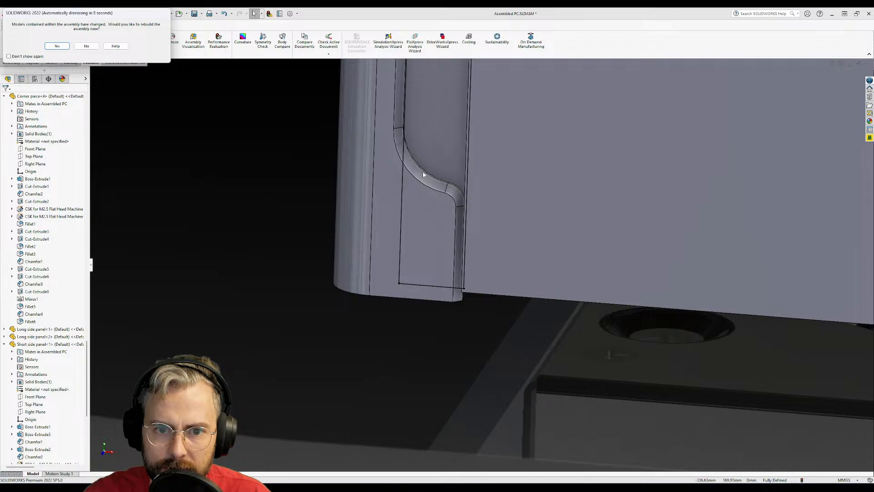
# - Rebuild the assembly and measure the center distance between the larger arcs at both ends of the corner piece's cutout
pyautogui.click(57, 45)
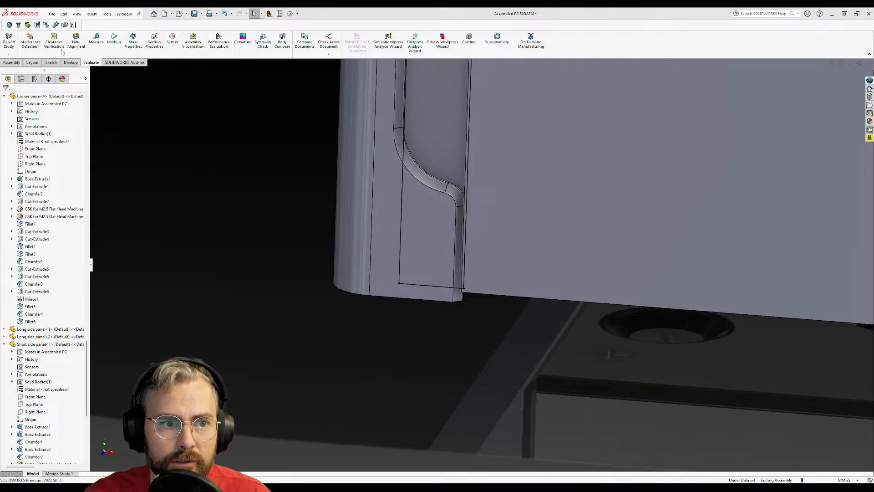
pyautogui.click(424, 171)
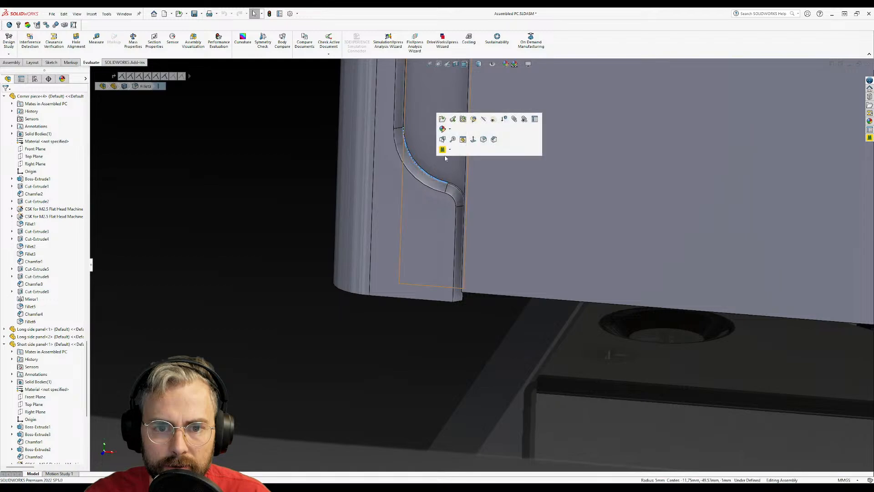
pyautogui.scroll(3, 417, 135)
pyautogui.scroll(5, 461, 119)
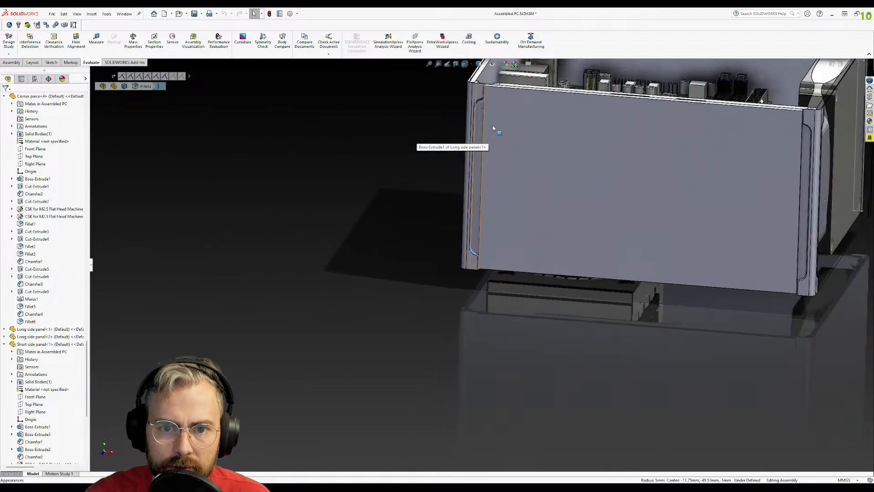
pyautogui.scroll(-10, 466, 125)
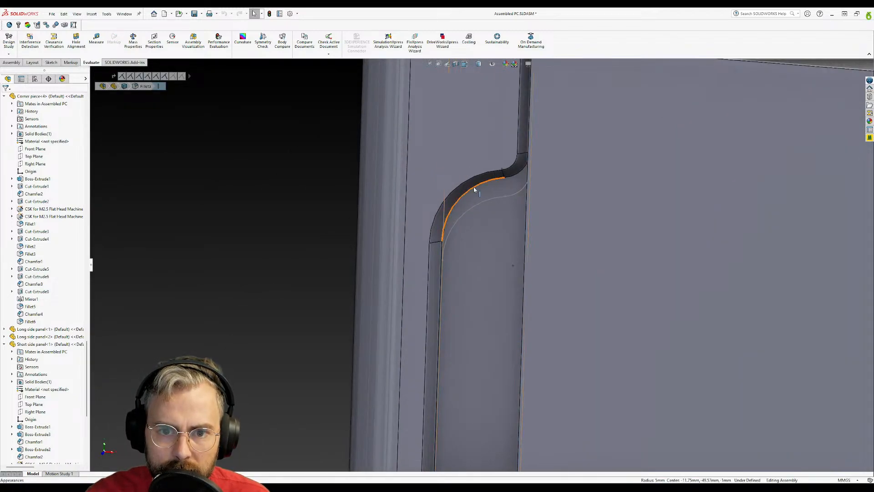
pyautogui.click(474, 189)
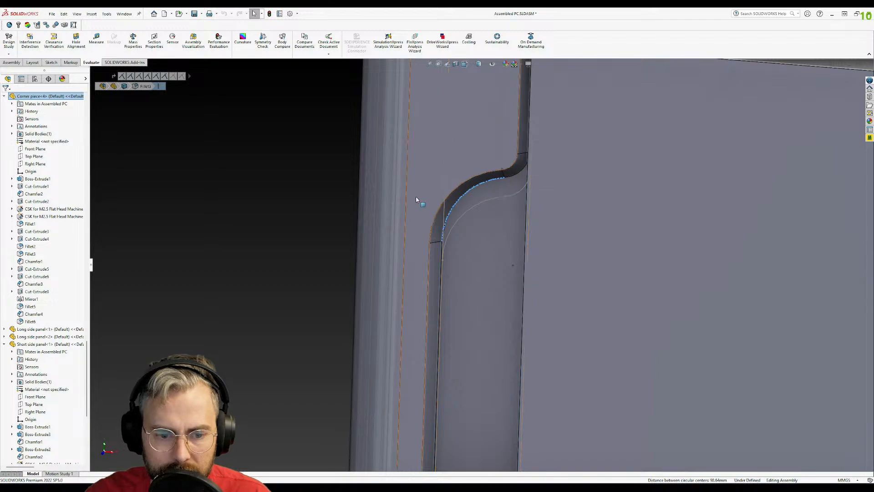
pyautogui.click(96, 41)
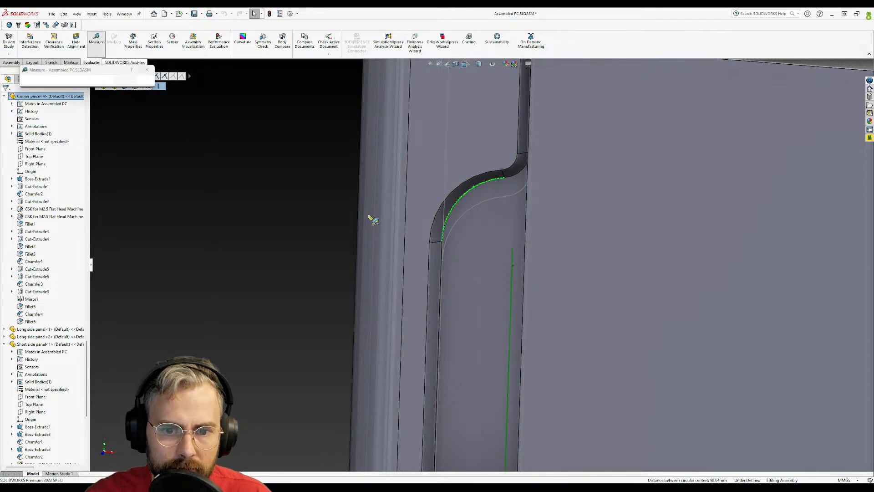
pyautogui.scroll(5, 527, 325)
pyautogui.scroll(2, 528, 324)
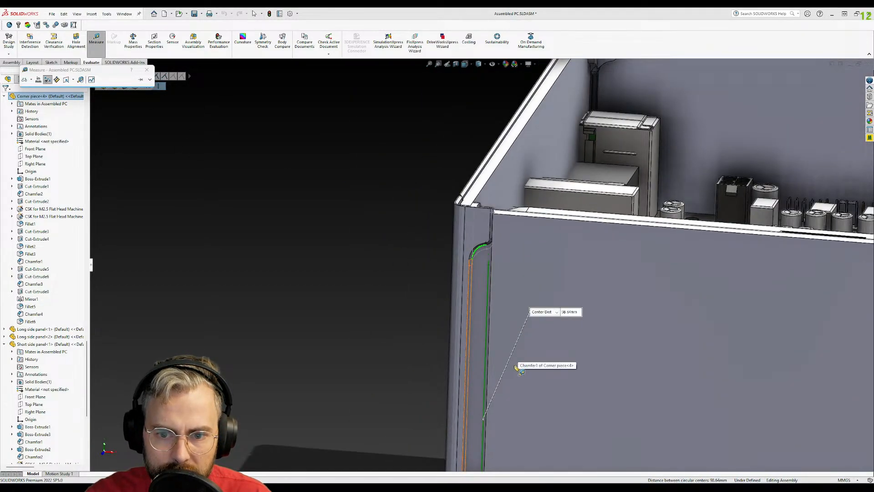
pyautogui.scroll(-2, 517, 367)
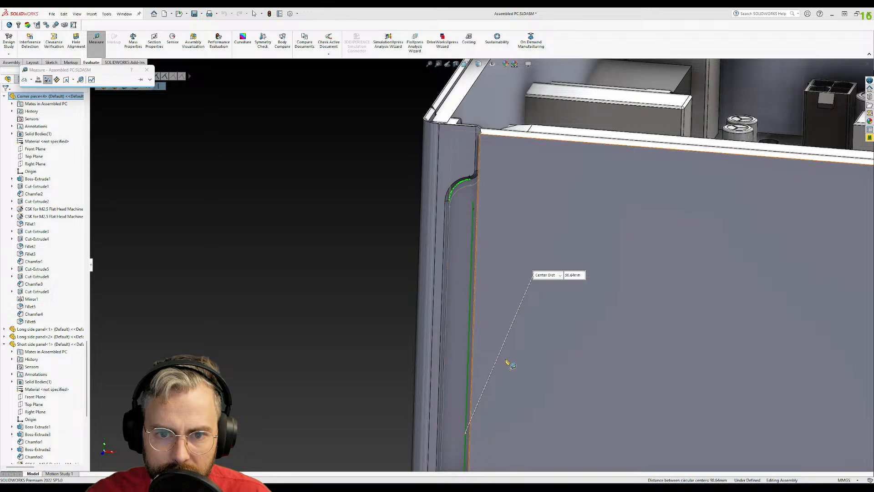
pyautogui.press('Escape')
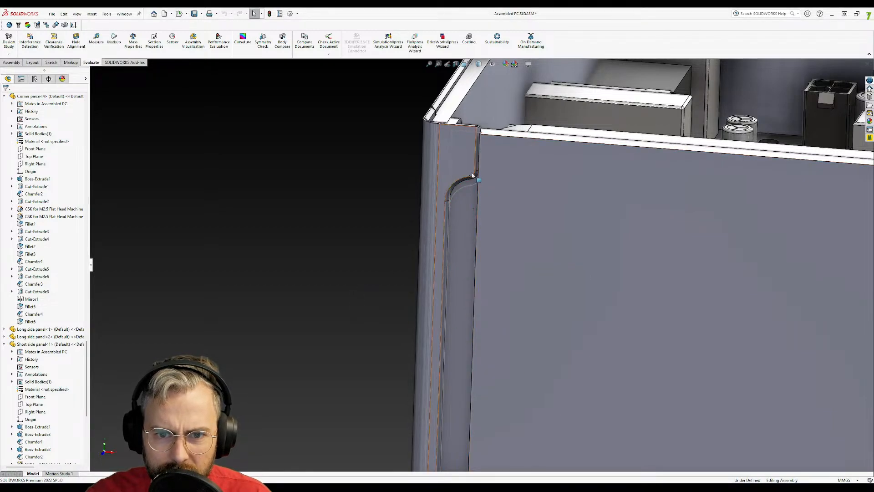
# - Measure the center-to-center distance between the small arcs at the upper and lower ends of the corner piece's cutout
pyautogui.click(473, 175)
pyautogui.click(96, 40)
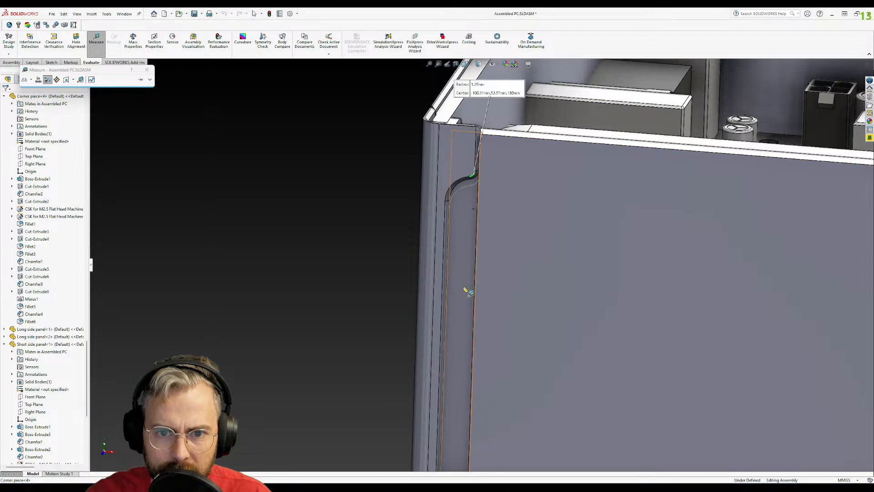
pyautogui.scroll(5, 469, 282)
pyautogui.scroll(-8, 482, 414)
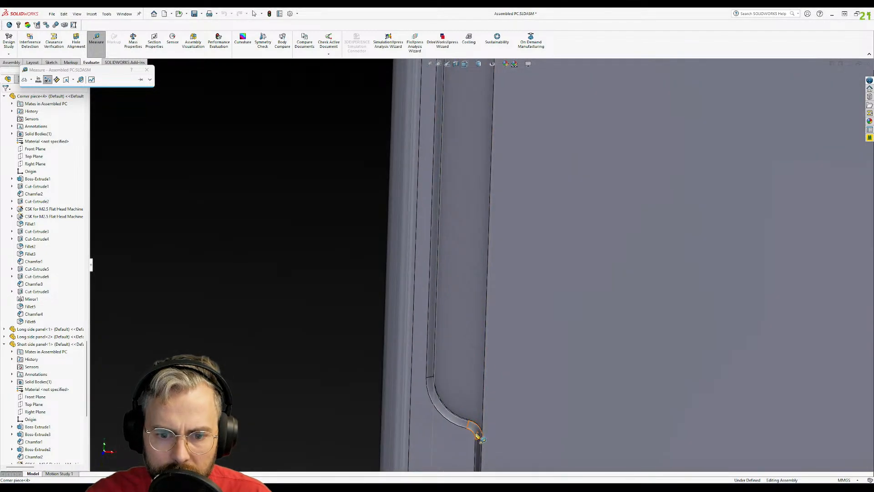
pyautogui.click(474, 434)
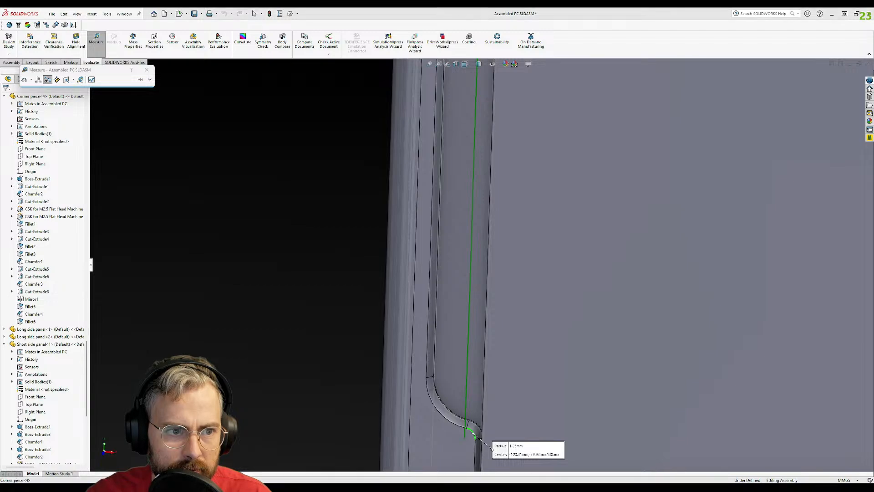
pyautogui.click(26, 80)
pyautogui.click(38, 89)
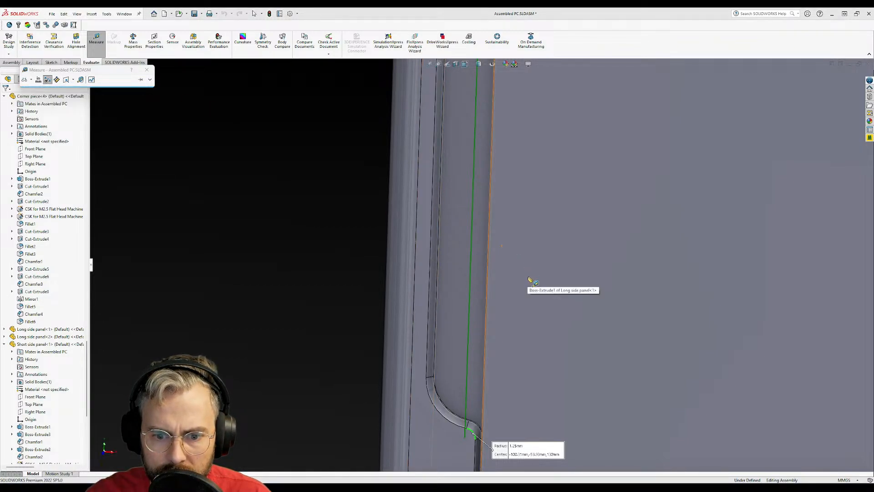
pyautogui.scroll(5, 517, 217)
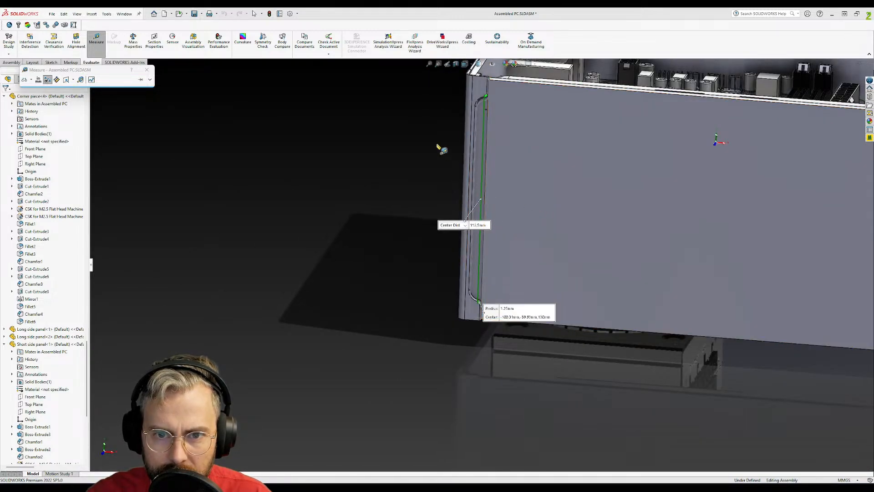
pyautogui.scroll(-8, 478, 101)
pyautogui.press('Escape')
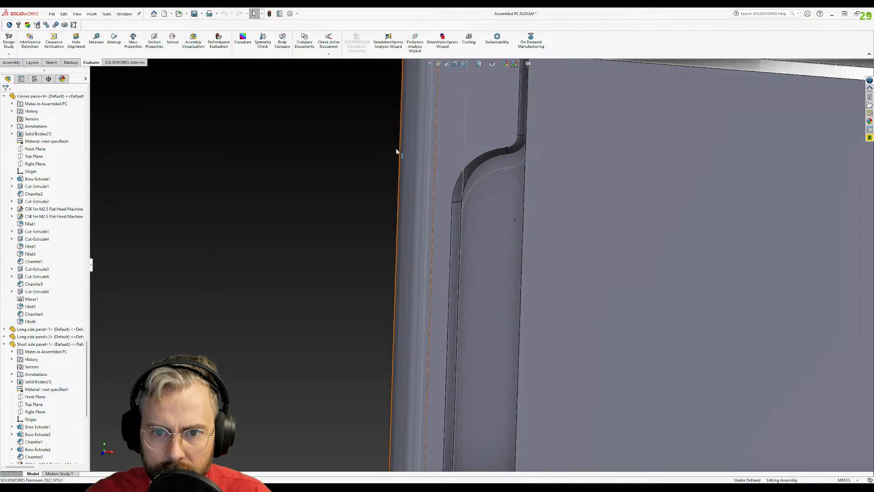
# - Measure the distance from the cutout's upper small arc to the top end face of the long side panel
pyautogui.click(515, 146)
pyautogui.scroll(5, 515, 145)
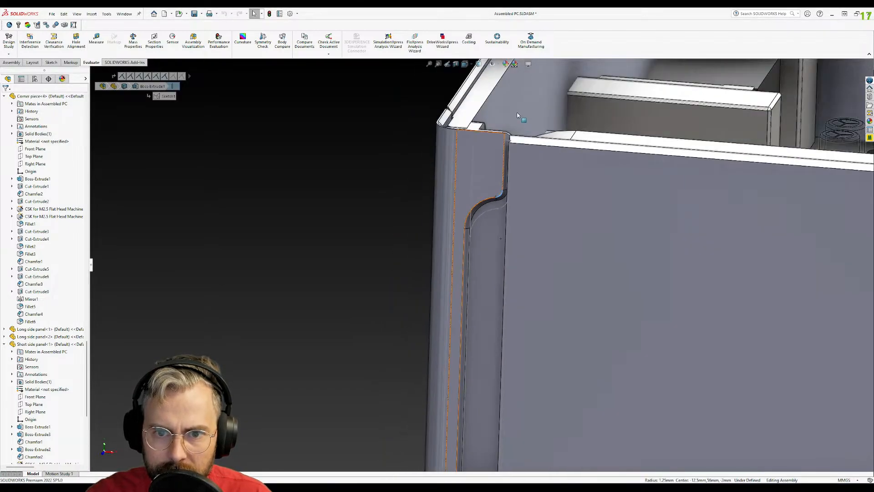
pyautogui.scroll(-5, 517, 114)
pyautogui.moveTo(517, 113); pyautogui.dragTo(502, 237, button='middle')
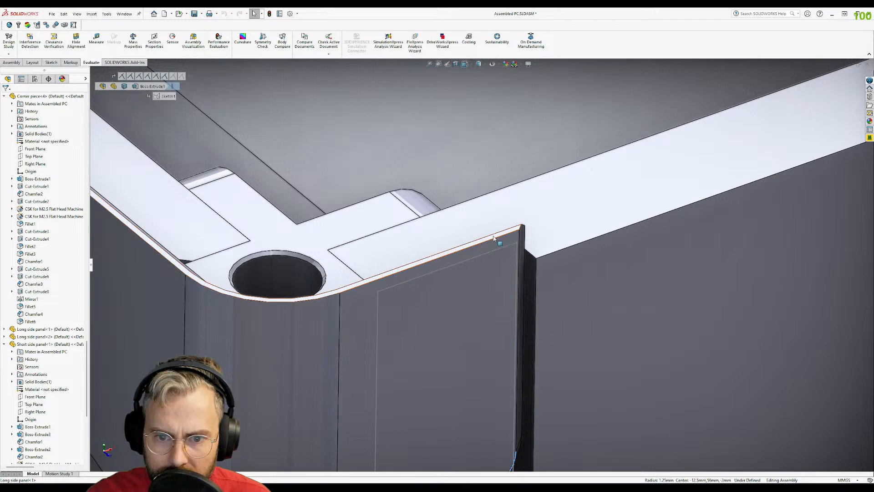
pyautogui.click(494, 237)
pyautogui.click(542, 243)
pyautogui.moveTo(543, 243); pyautogui.dragTo(505, 350, button='middle')
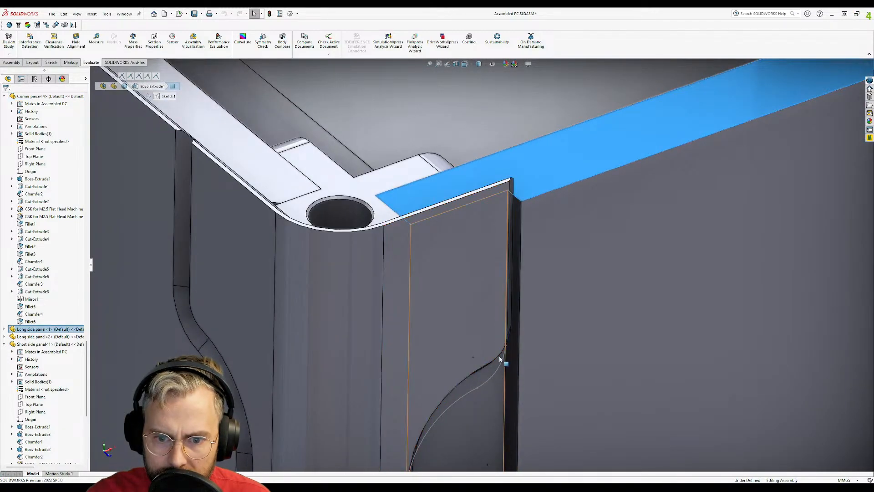
pyautogui.keyDown('ctrl'); pyautogui.click(500, 356); pyautogui.keyUp('ctrl')
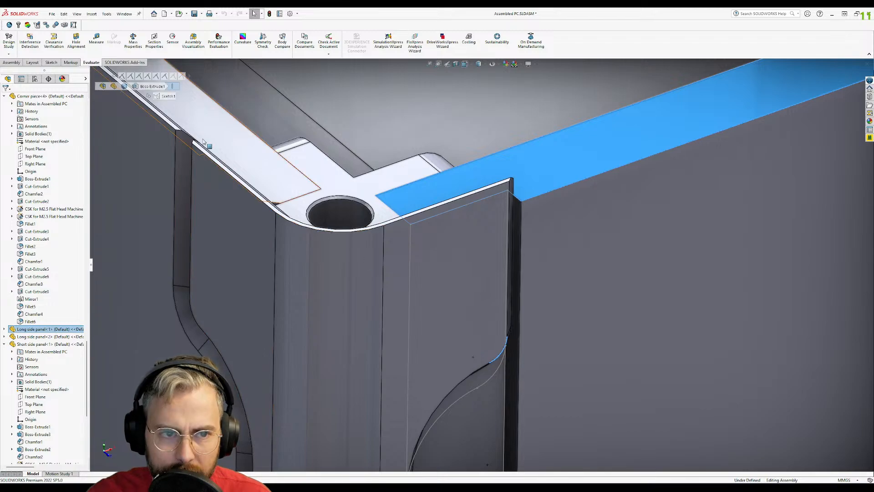
pyautogui.click(96, 39)
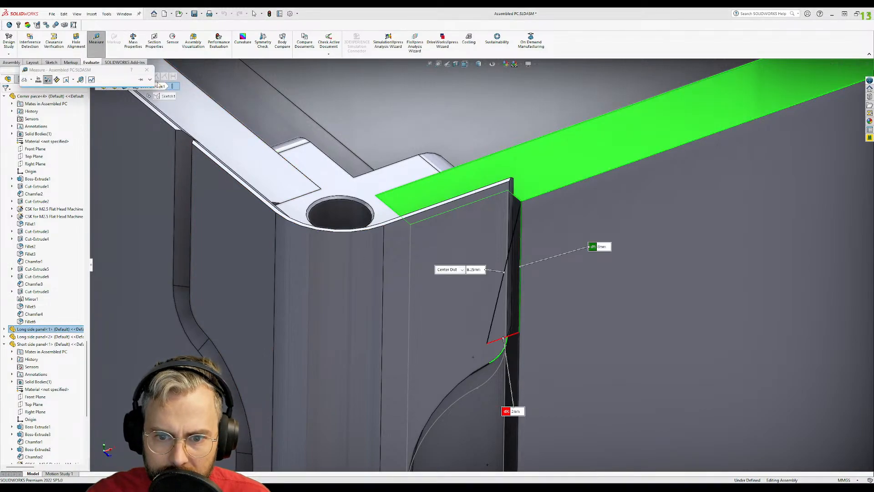
pyautogui.press('Escape')
pyautogui.press('Escape')
# - Open the long side panel part and set the smaller arc center's distance from the strip's upper end edge to 8 mm
pyautogui.click(581, 234)
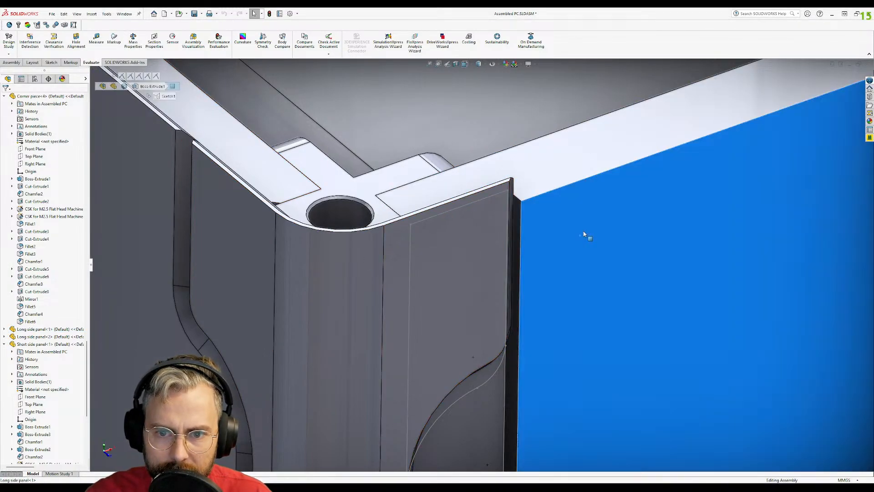
pyautogui.click(610, 227)
pyautogui.click(631, 206)
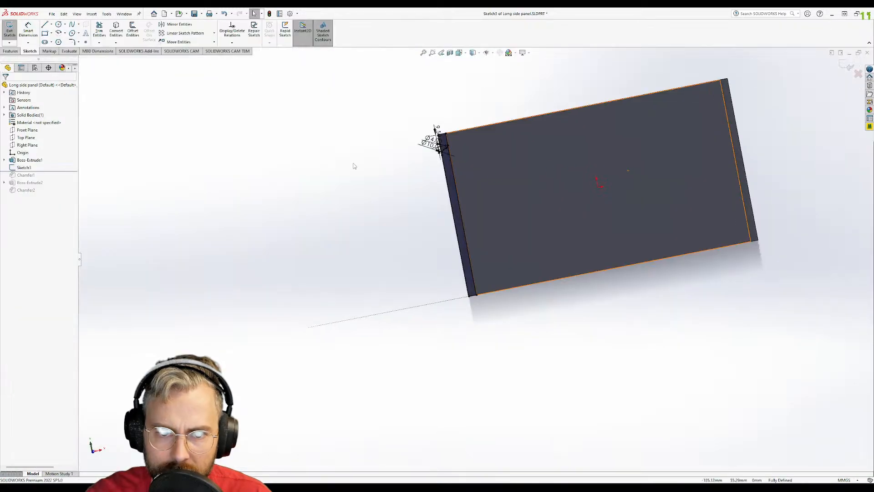
pyautogui.scroll(-5, 481, 142)
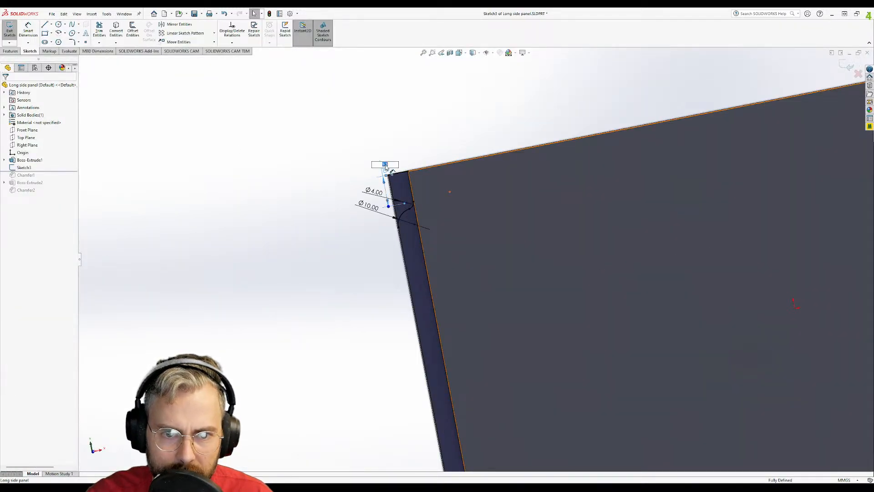
pyautogui.press('Return')
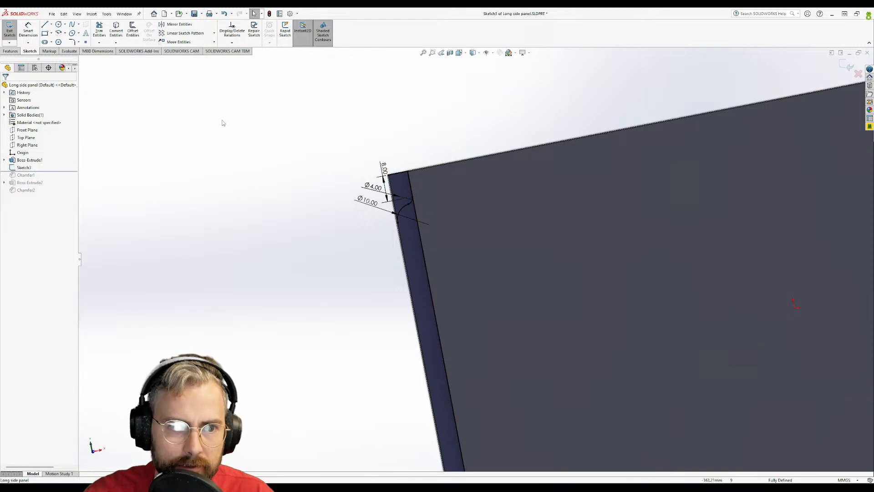
# - Draw a construction line across the strip below the S-shaped curve, parallel to the panel's upper end edge
pyautogui.click(51, 24)
pyautogui.click(62, 41)
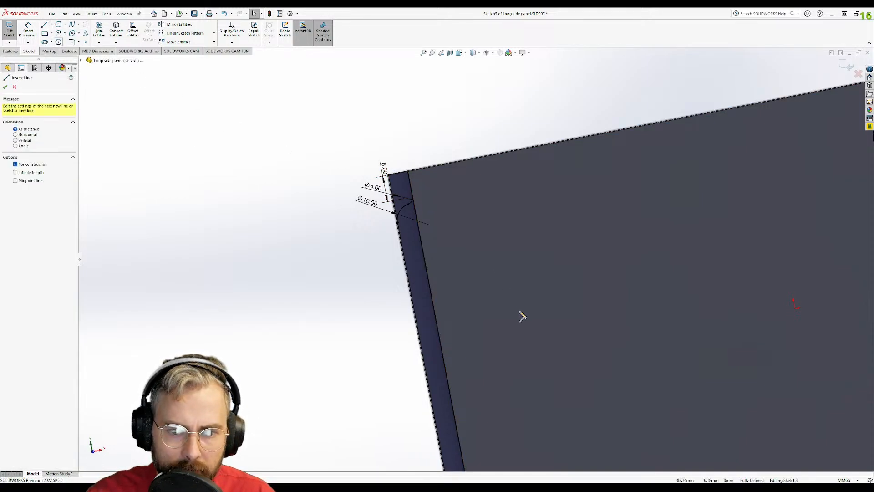
pyautogui.moveTo(509, 334)
pyautogui.mouseDown()
pyautogui.moveTo(324, 336)
pyautogui.moveTo(324, 377)
pyautogui.moveTo(318, 371)
pyautogui.mouseUp()
pyautogui.press('Escape')
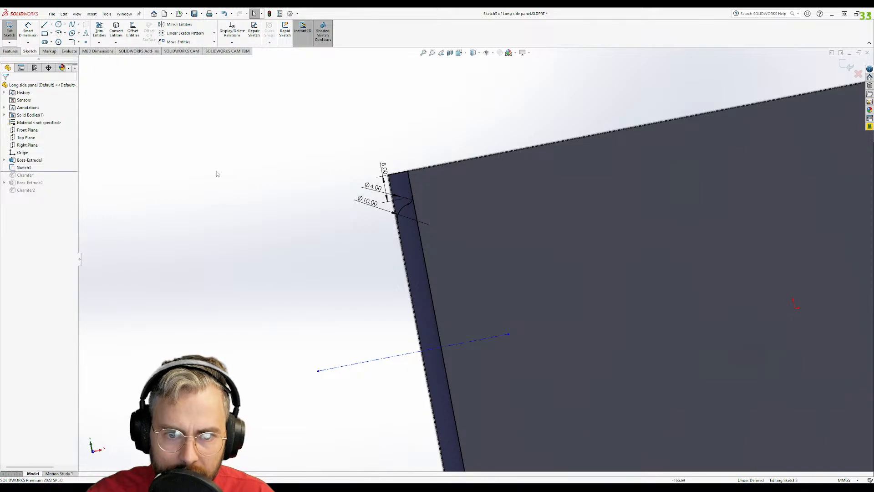
# - Dimension the construction line 112.5/2 mm from the center of the larger arc
pyautogui.click(28, 29)
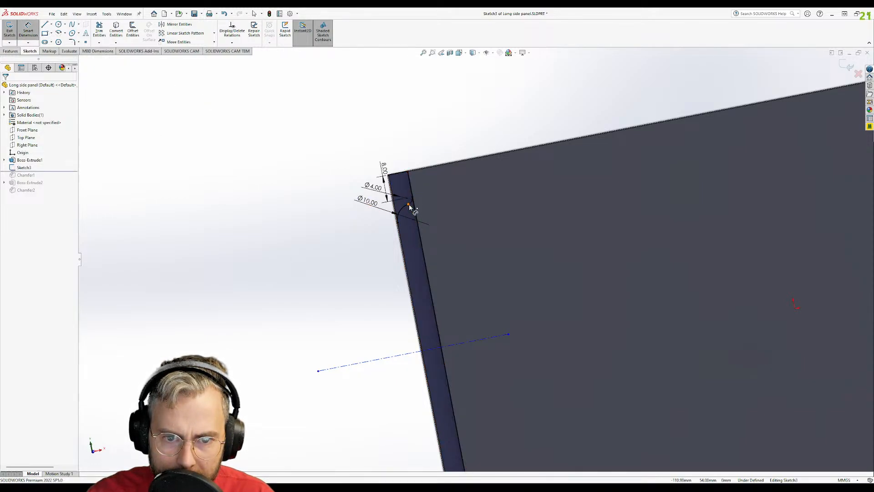
pyautogui.click(405, 209)
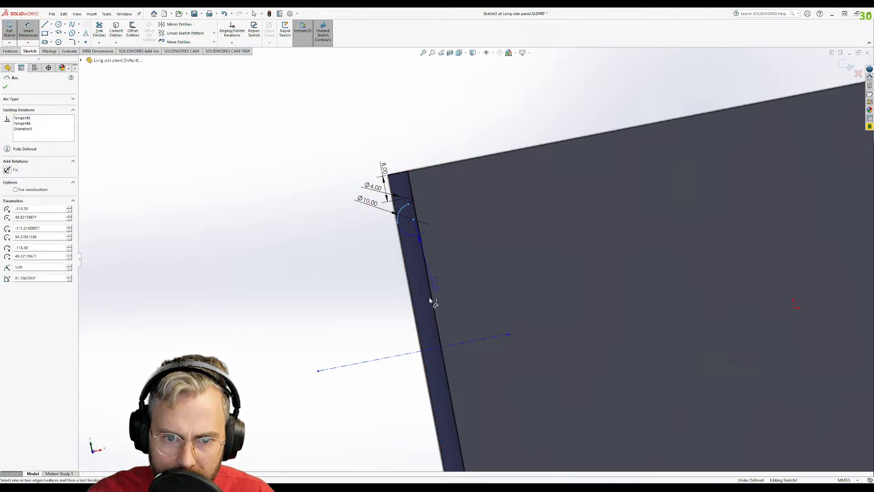
pyautogui.click(432, 348)
pyautogui.click(471, 278)
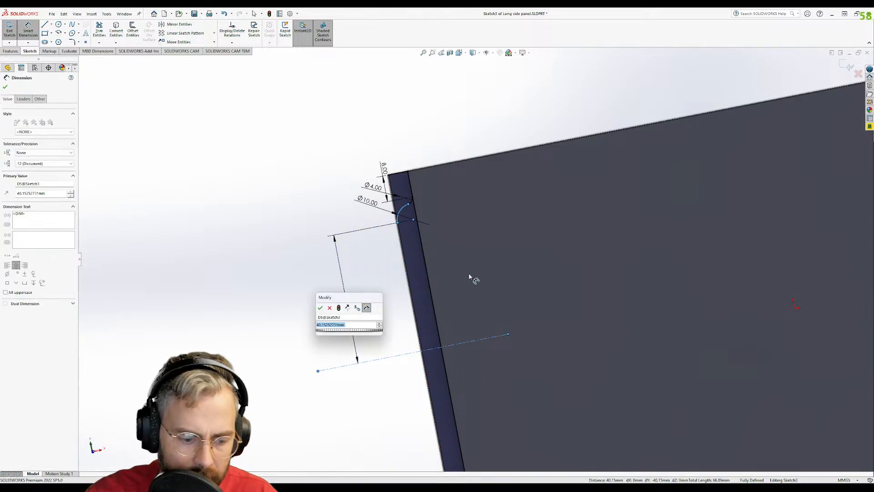
pyautogui.write('112.5/2')
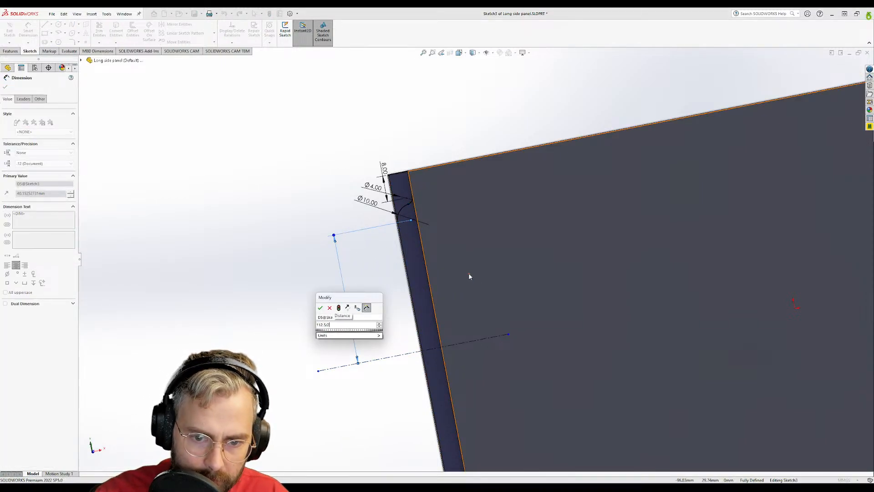
pyautogui.press('Return')
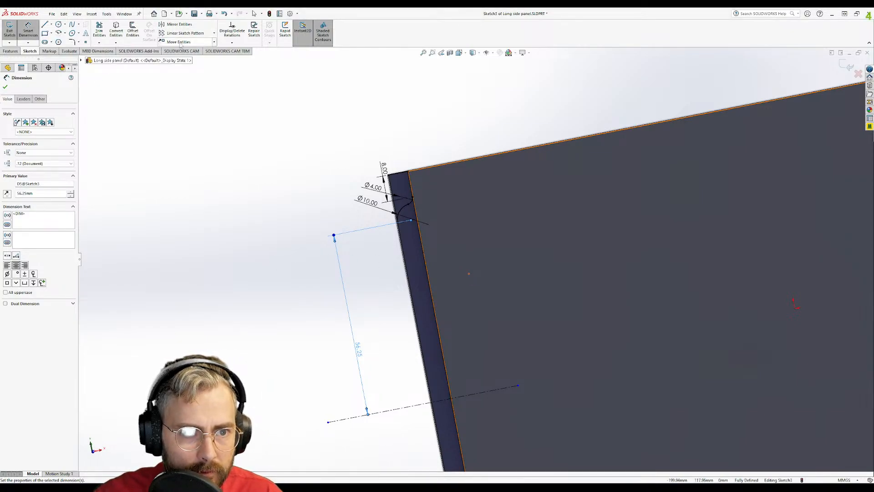
# - Try to mirror the two arcs of the S-shaped curve about the construction line across the strip
pyautogui.click(177, 24)
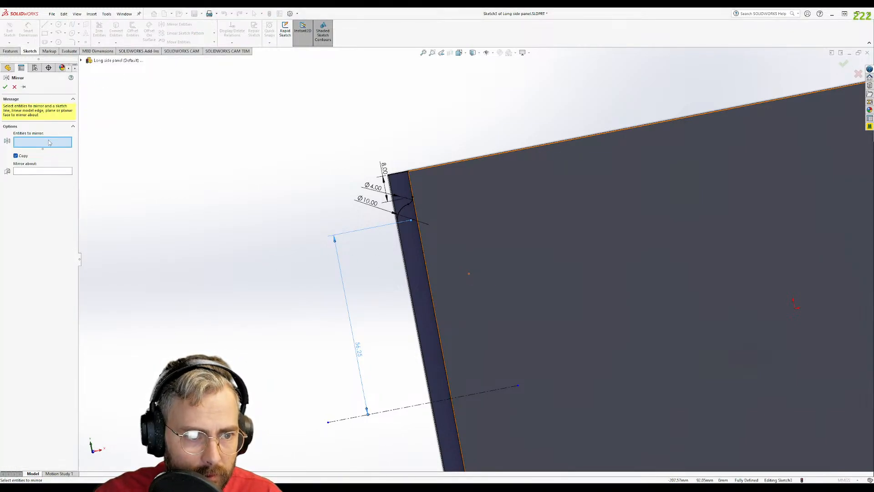
pyautogui.click(407, 212)
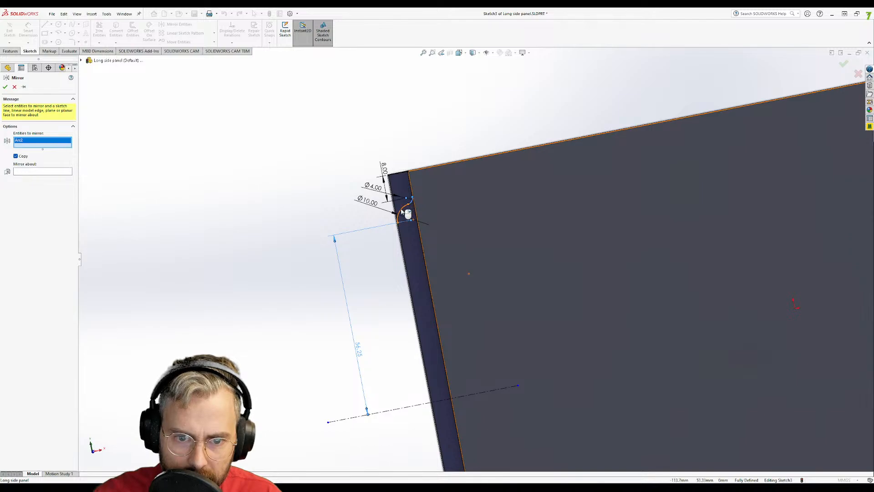
pyautogui.click(406, 212)
pyautogui.click(43, 177)
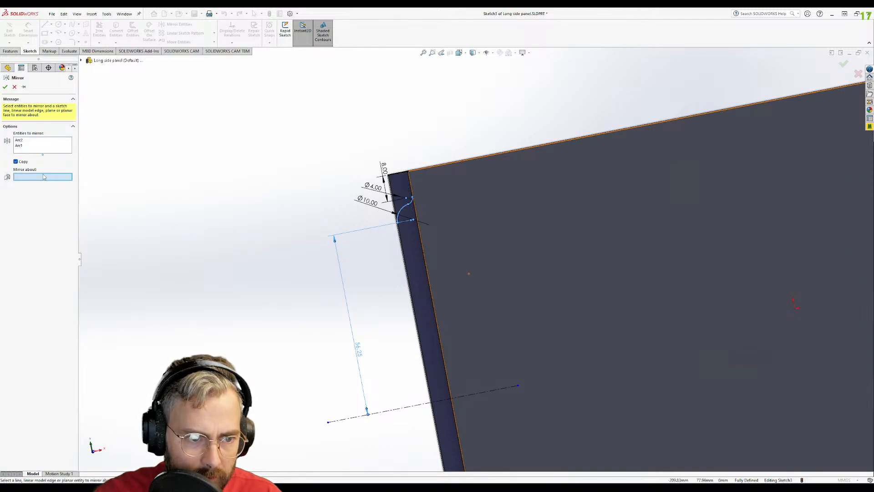
pyautogui.click(413, 409)
pyautogui.scroll(3, 419, 421)
pyautogui.scroll(-5, 475, 332)
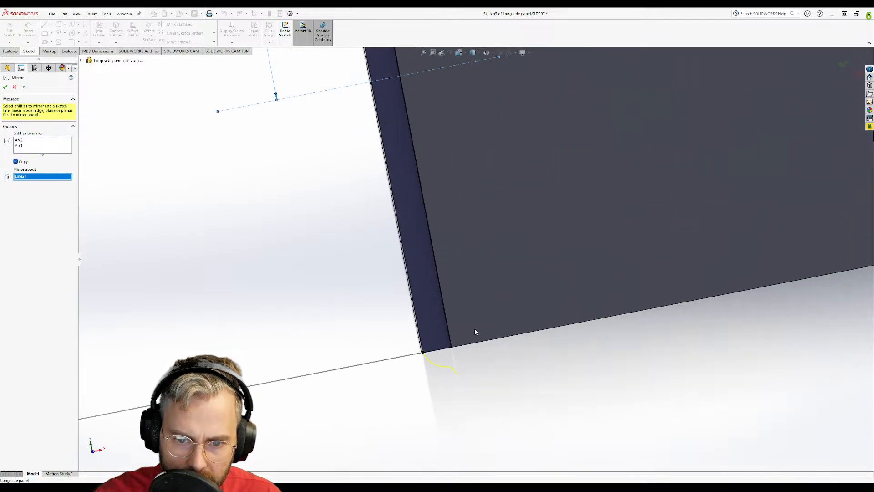
pyautogui.scroll(5, 387, 272)
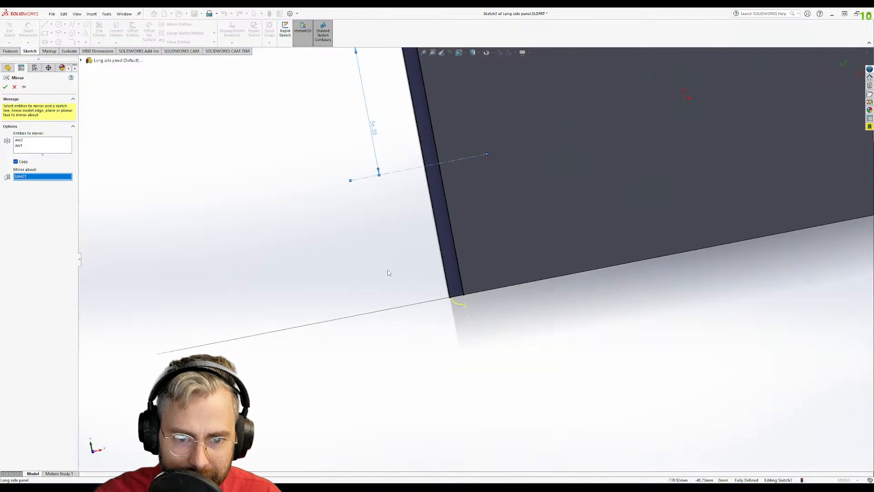
pyautogui.scroll(-4, 420, 116)
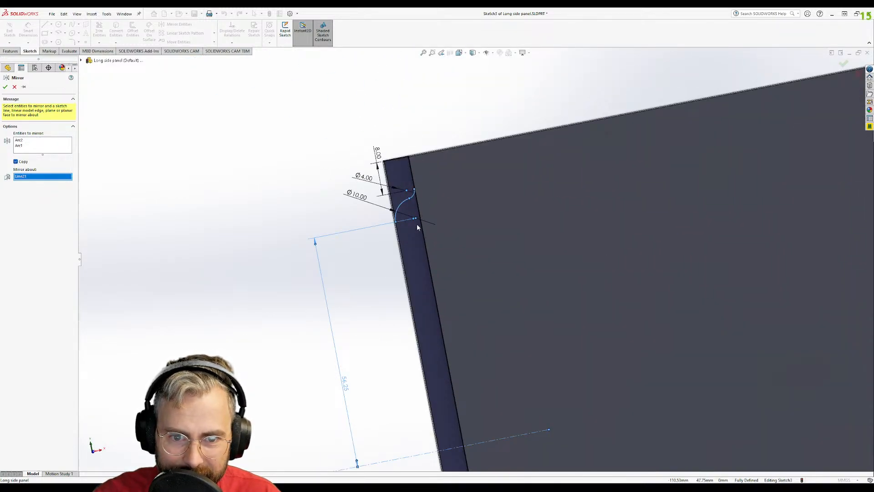
pyautogui.press('Return')
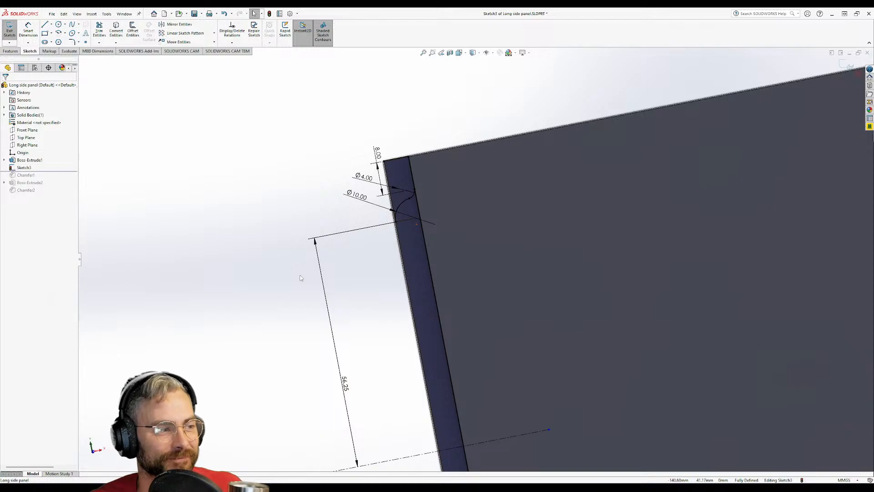
# - Inspect the small arc and both ends of the corner piece's cutout in the Assembled PC assembly, returning to the long side panel
pyautogui.scroll(1, 301, 277)
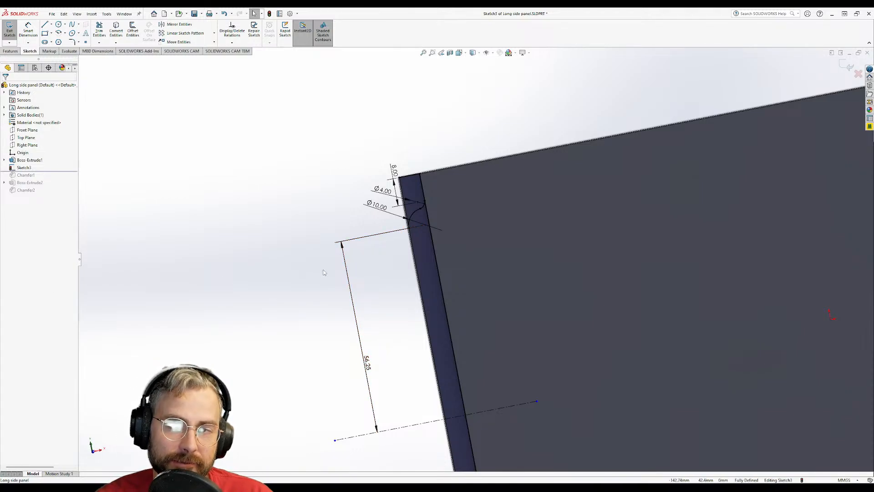
pyautogui.scroll(2, 513, 406)
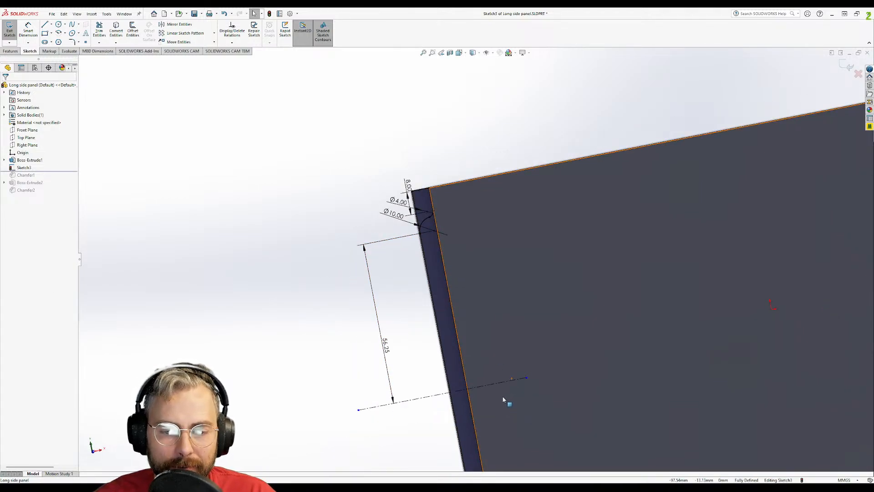
pyautogui.click(125, 14)
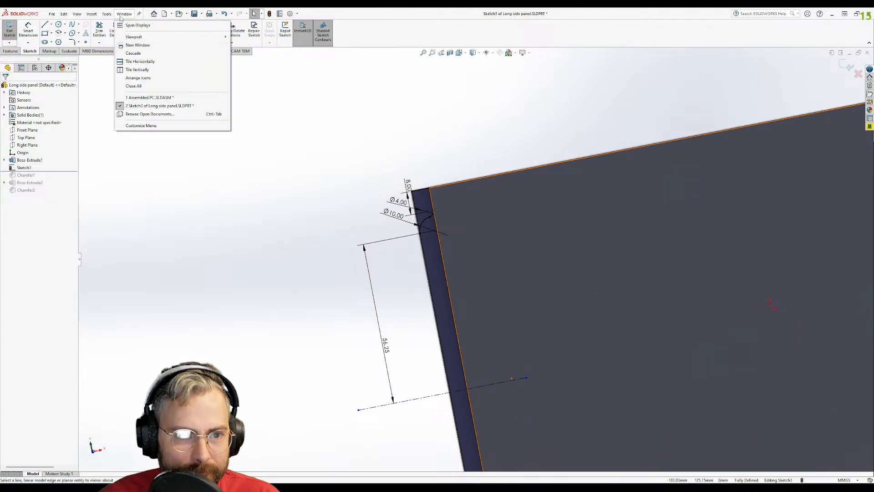
pyautogui.click(150, 98)
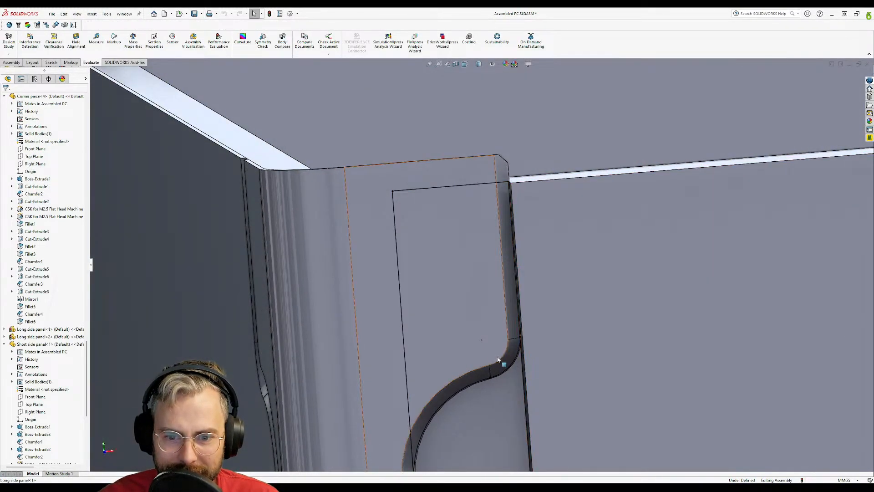
pyautogui.click(503, 357)
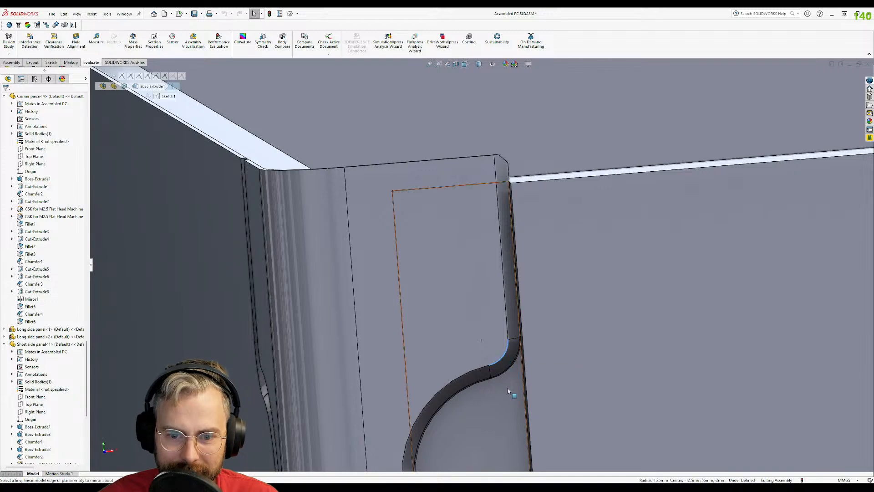
pyautogui.scroll(8, 511, 392)
pyautogui.scroll(5, 513, 413)
pyautogui.scroll(-8, 491, 392)
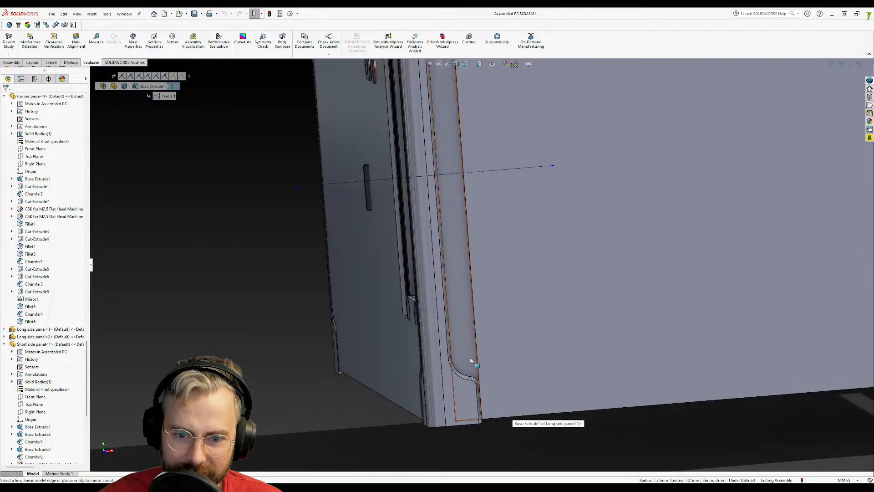
pyautogui.click(221, 201)
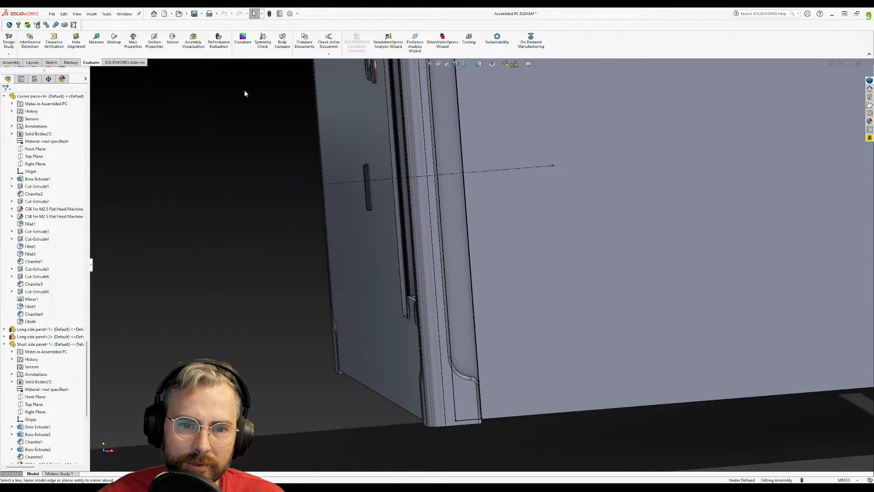
pyautogui.rightClick(472, 117)
pyautogui.click(476, 78)
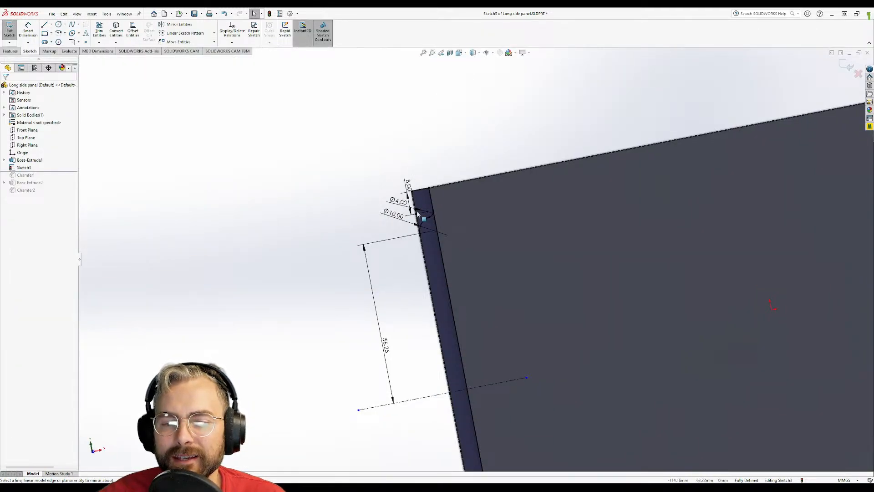
# - Delete the distance dimension between the larger arc's center and the construction line
pyautogui.scroll(-3, 434, 240)
pyautogui.click(389, 236)
pyautogui.press('Delete')
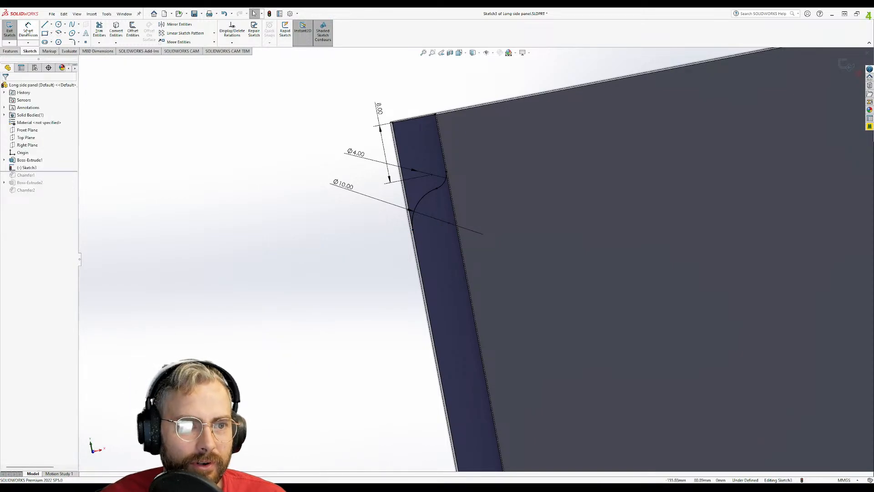
# - Dimension the construction line 112.5/2 mm from the center of the smaller arc
pyautogui.click(27, 32)
pyautogui.click(444, 189)
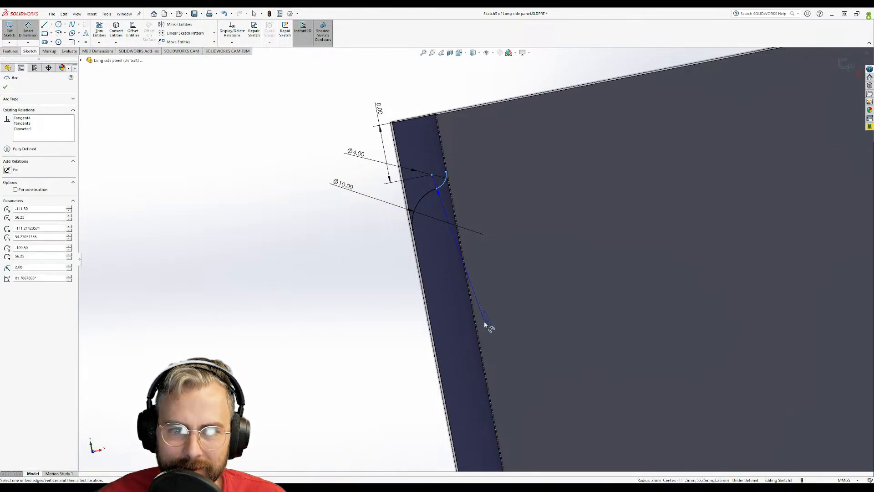
pyautogui.scroll(3, 486, 322)
pyautogui.click(517, 396)
pyautogui.click(401, 330)
pyautogui.write('112.')
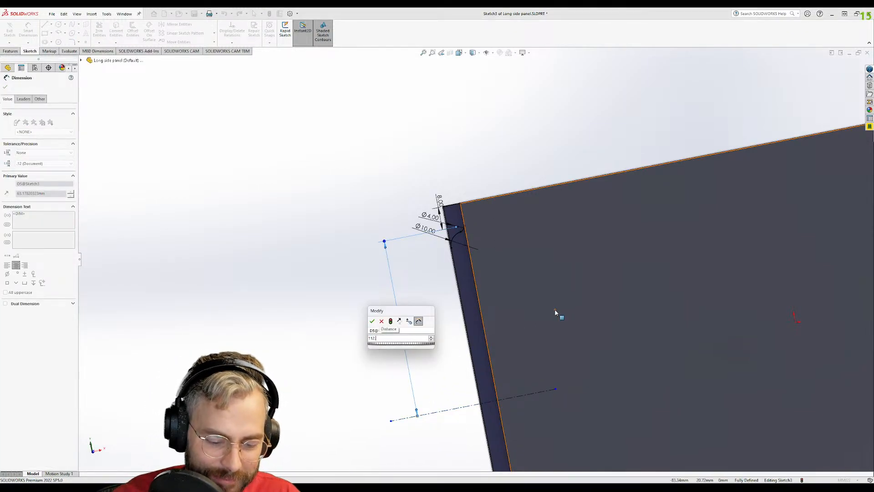
pyautogui.write('5/2')
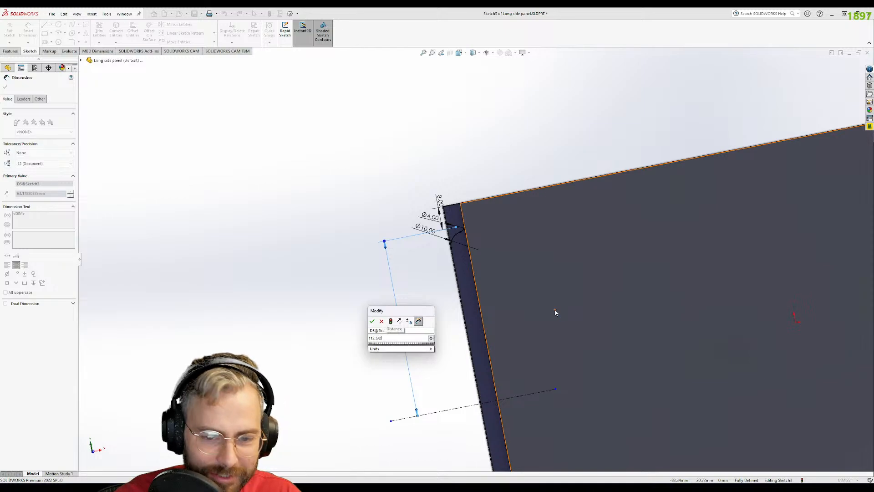
pyautogui.press('Return')
pyautogui.scroll(5, 501, 355)
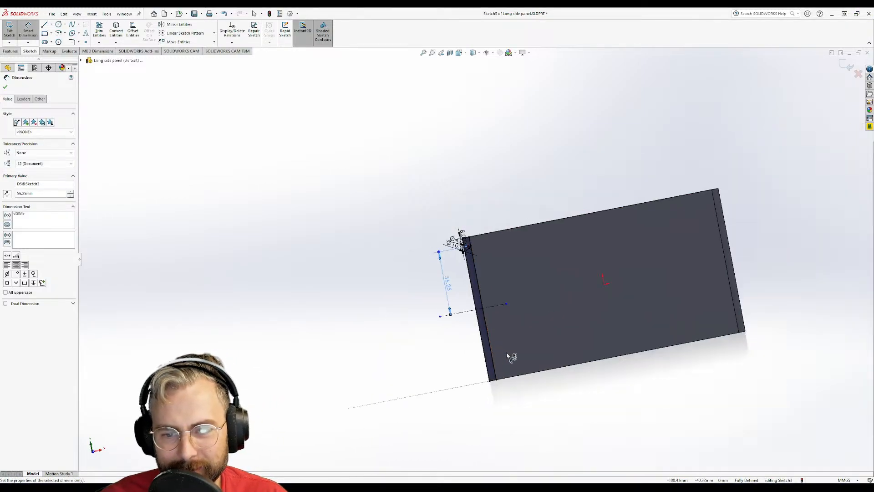
pyautogui.scroll(-3, 500, 356)
pyautogui.click(328, 189)
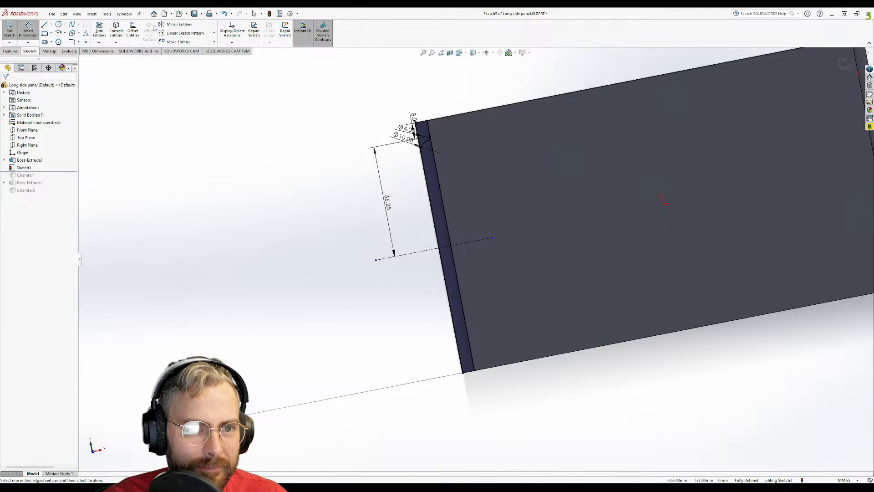
# - Mirror both arcs of the S-shaped curve about the construction line to the lower end of the strip
pyautogui.click(178, 24)
pyautogui.scroll(-5, 451, 167)
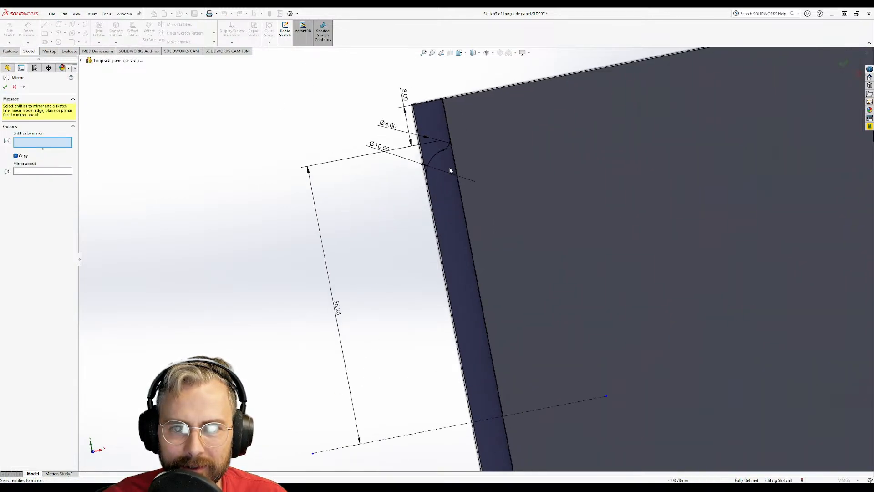
pyautogui.click(433, 224)
pyautogui.click(385, 249)
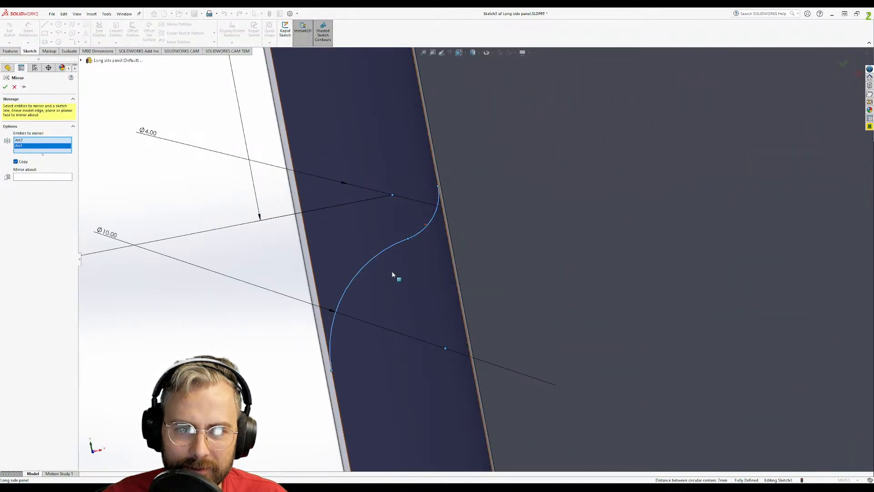
pyautogui.click(27, 178)
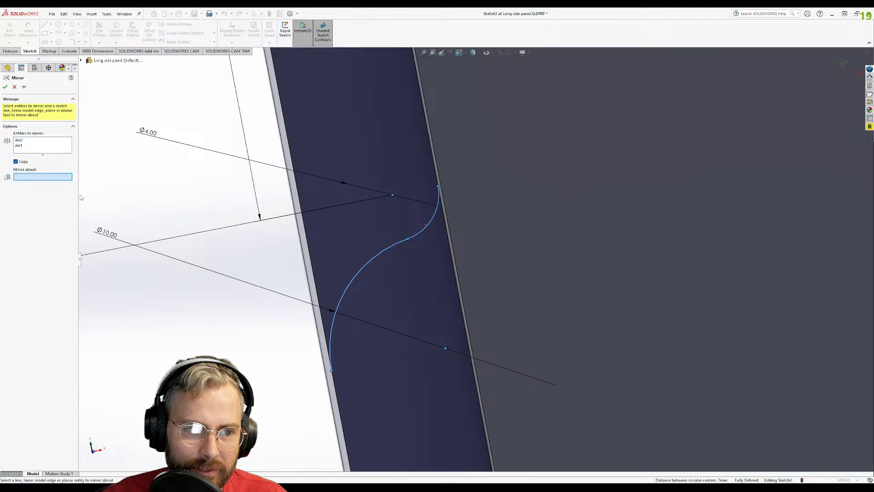
pyautogui.scroll(3, 411, 294)
pyautogui.scroll(4, 452, 249)
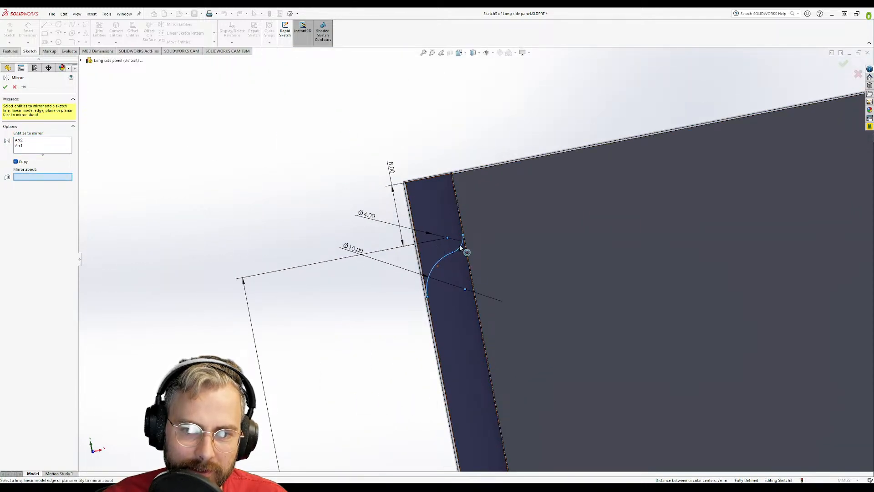
pyautogui.scroll(-6, 445, 405)
pyautogui.click(437, 410)
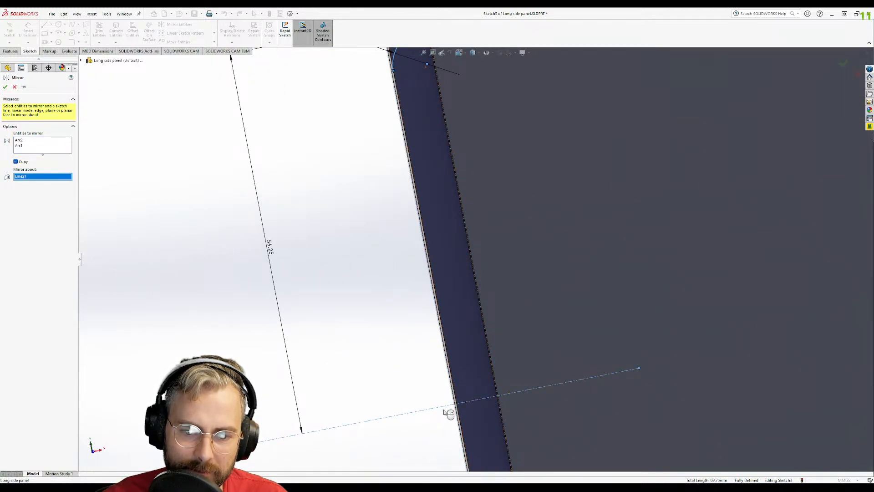
pyautogui.scroll(3, 445, 414)
pyautogui.scroll(-5, 444, 370)
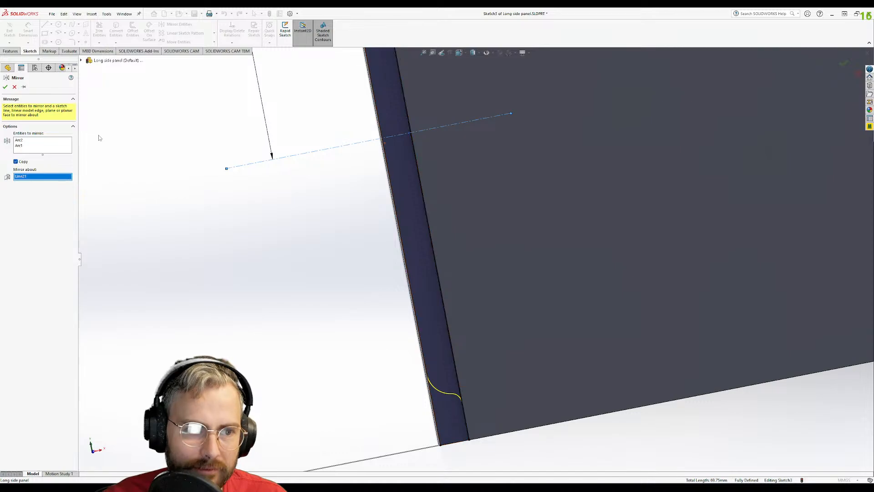
pyautogui.click(5, 87)
# - Draw a vertical construction line upward from the sketch origin in the middle of the panel
pyautogui.scroll(5, 600, 182)
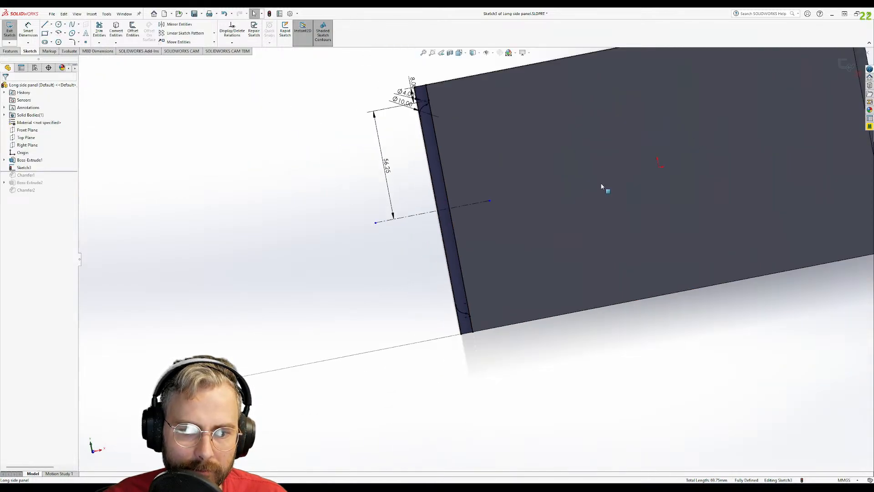
pyautogui.click(51, 24)
pyautogui.click(59, 42)
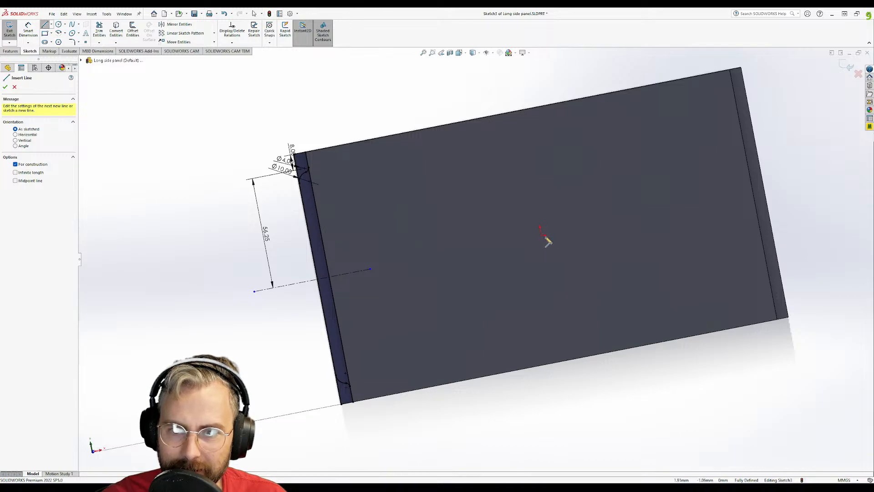
pyautogui.click(542, 235)
pyautogui.click(529, 170)
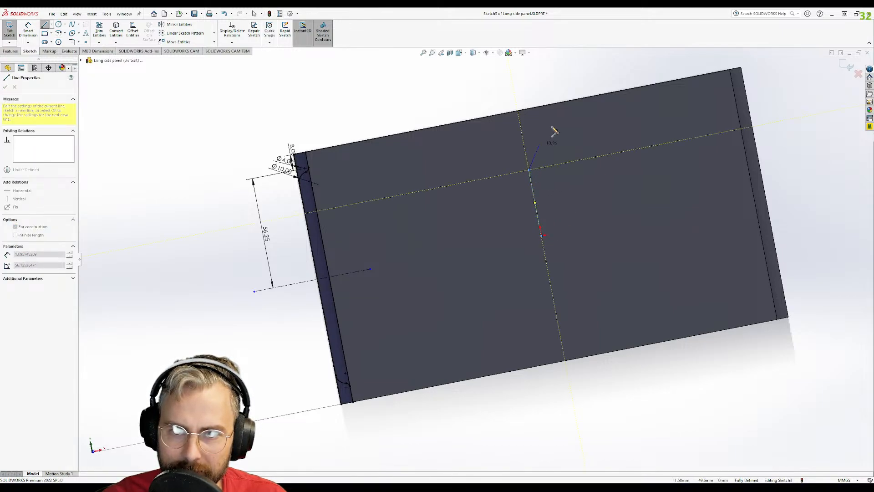
pyautogui.press('Escape')
# - Mirror all four arcs of the S-shaped end curves about the vertical construction line to the opposite end strip
pyautogui.click(177, 24)
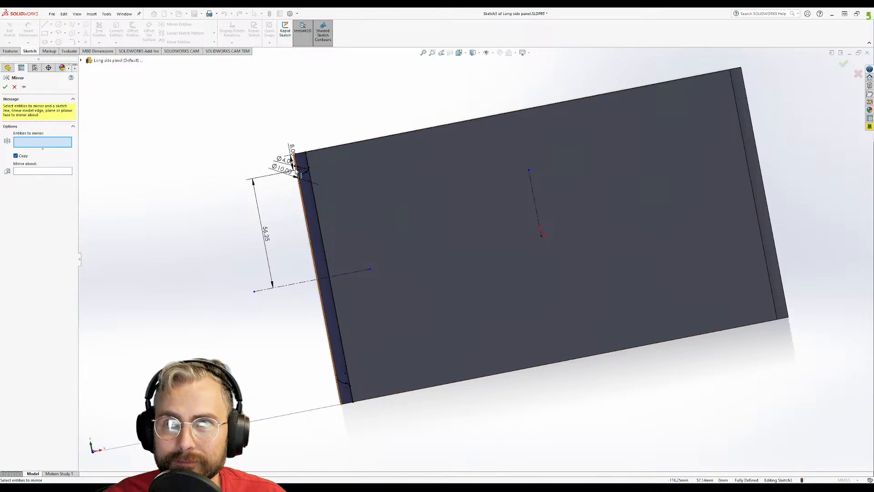
pyautogui.scroll(4, 316, 216)
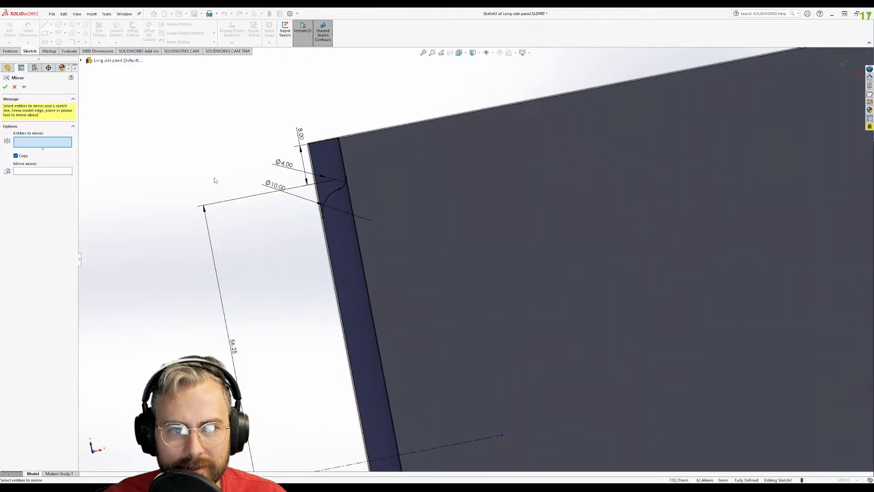
pyautogui.scroll(7, 361, 201)
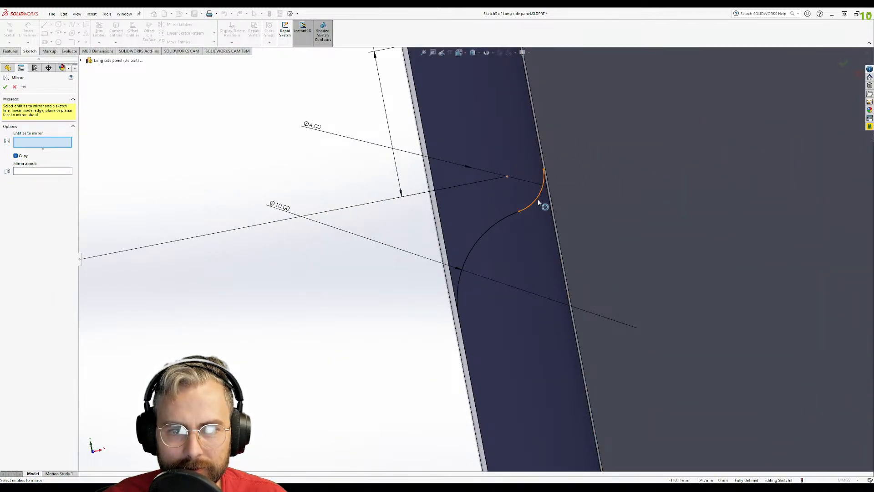
pyautogui.click(539, 203)
pyautogui.click(513, 222)
pyautogui.scroll(-5, 518, 308)
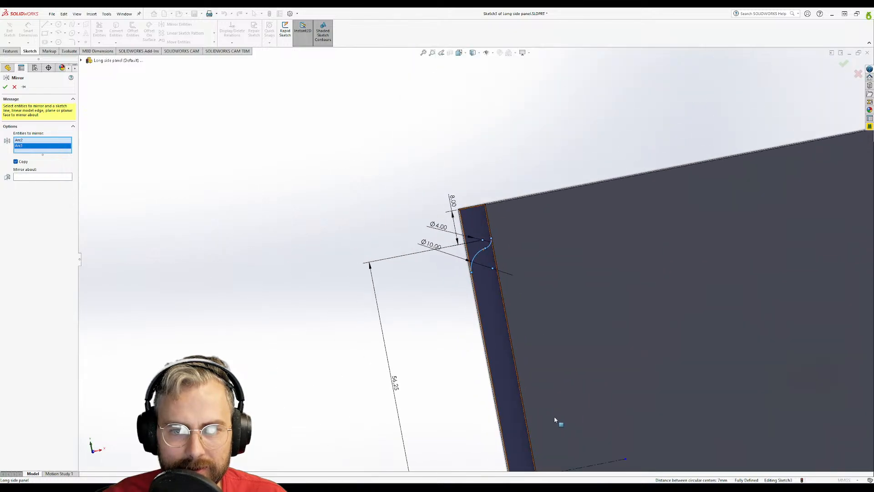
pyautogui.scroll(-5, 527, 427)
pyautogui.scroll(8, 521, 439)
pyautogui.scroll(2, 478, 361)
pyautogui.click(515, 343)
pyautogui.click(482, 337)
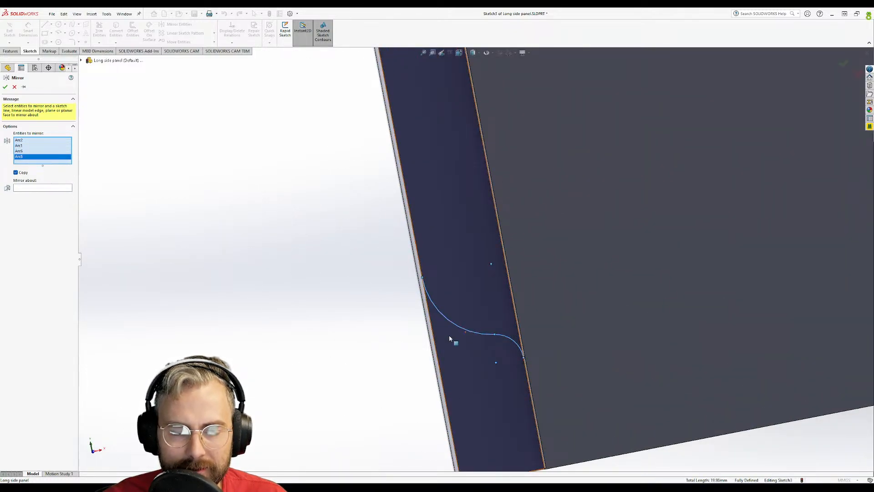
pyautogui.scroll(-8, 450, 338)
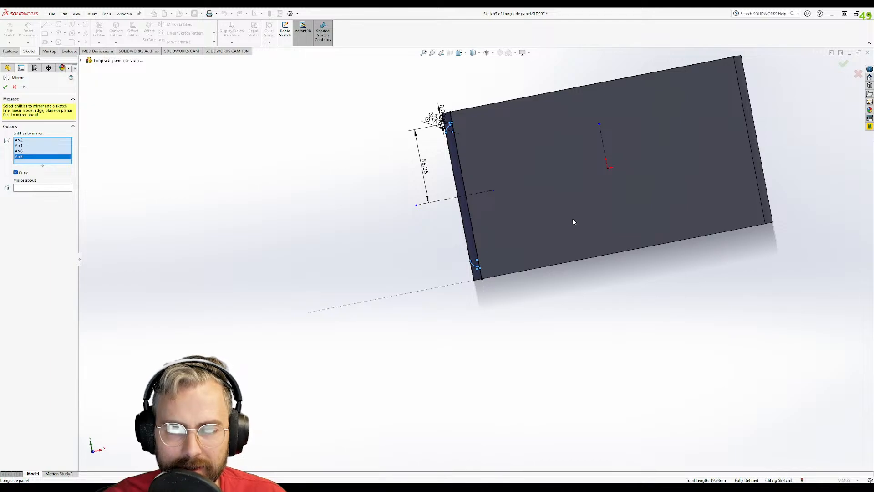
pyautogui.click(47, 188)
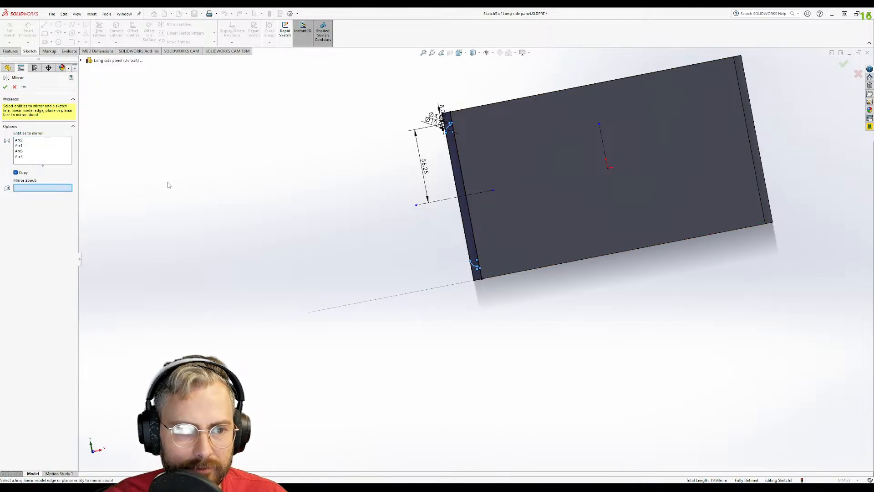
pyautogui.click(606, 152)
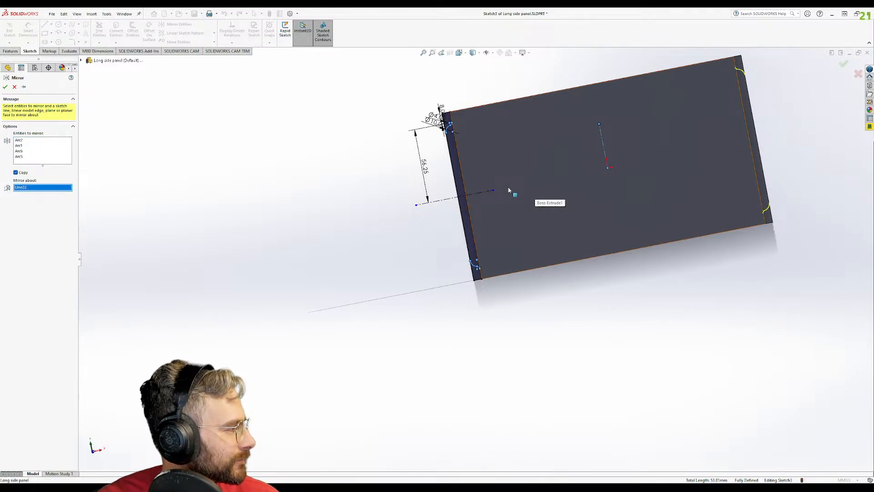
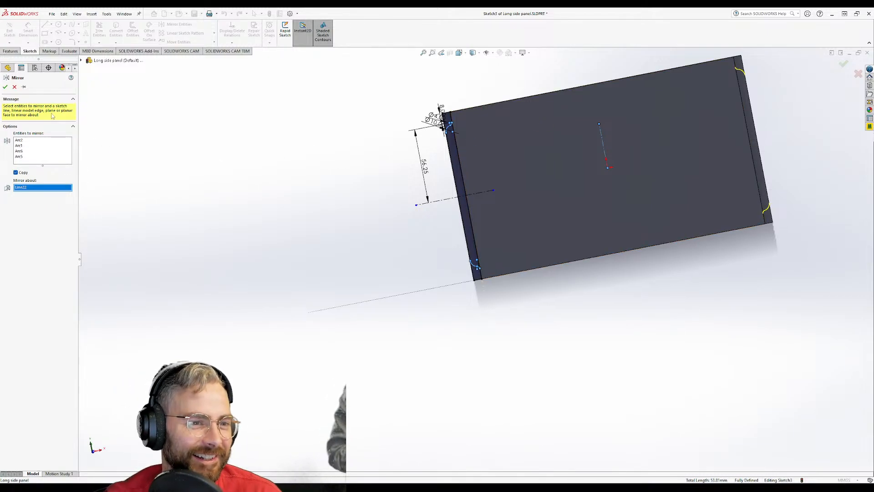
pyautogui.click(5, 87)
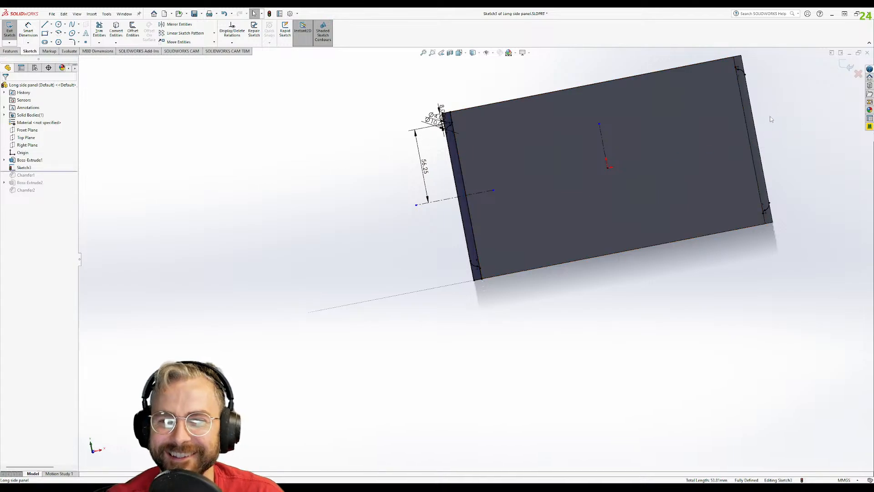
pyautogui.scroll(-5, 642, 162)
pyautogui.click(576, 126)
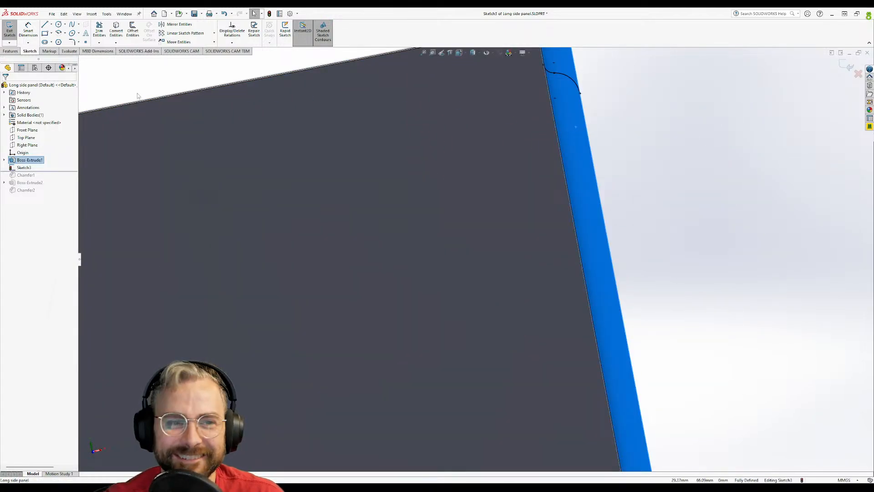
pyautogui.click(179, 24)
# - Extrude both recessed end-strip regions between the S-shaped curves, using Up To Surface with the panel's large raised face
pyautogui.scroll(3, 564, 126)
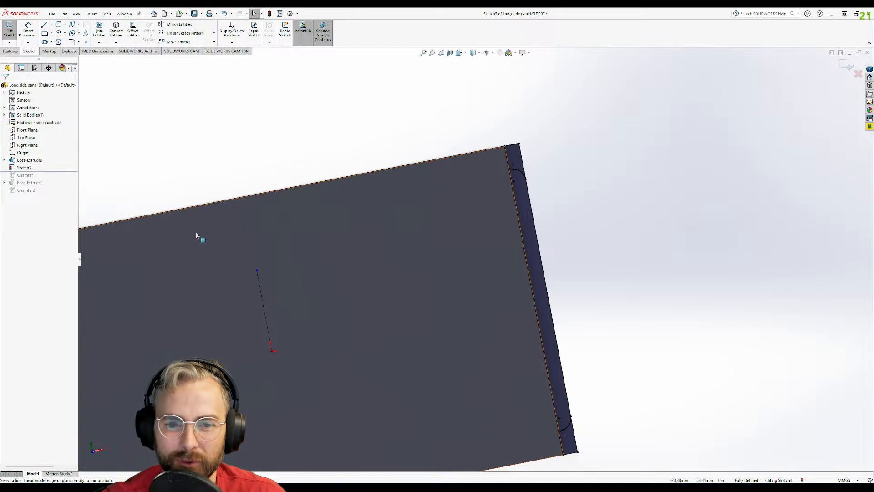
pyautogui.scroll(6, 259, 254)
pyautogui.scroll(-4, 321, 322)
pyautogui.scroll(-4, 309, 224)
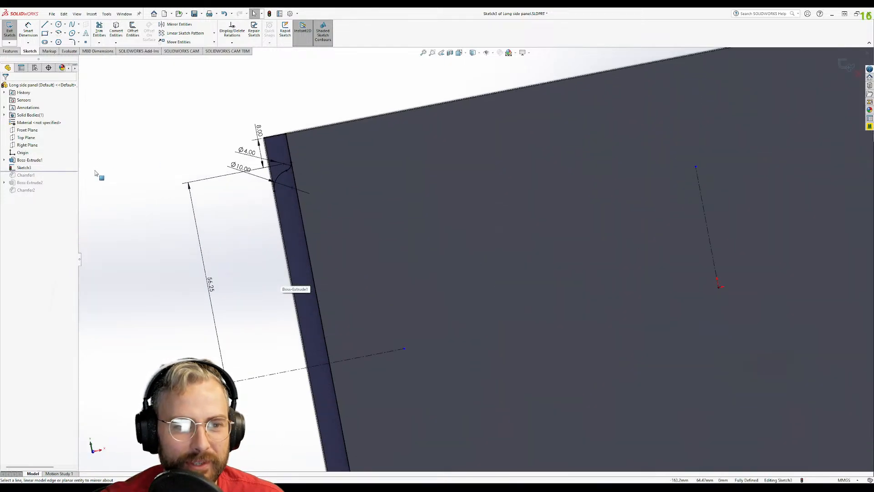
pyautogui.click(11, 51)
pyautogui.click(12, 30)
pyautogui.click(290, 201)
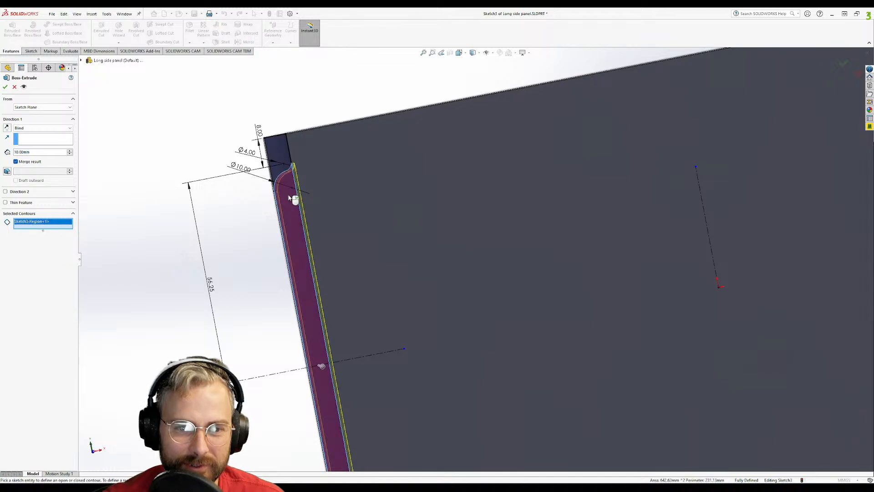
pyautogui.scroll(6, 314, 276)
pyautogui.scroll(-3, 342, 280)
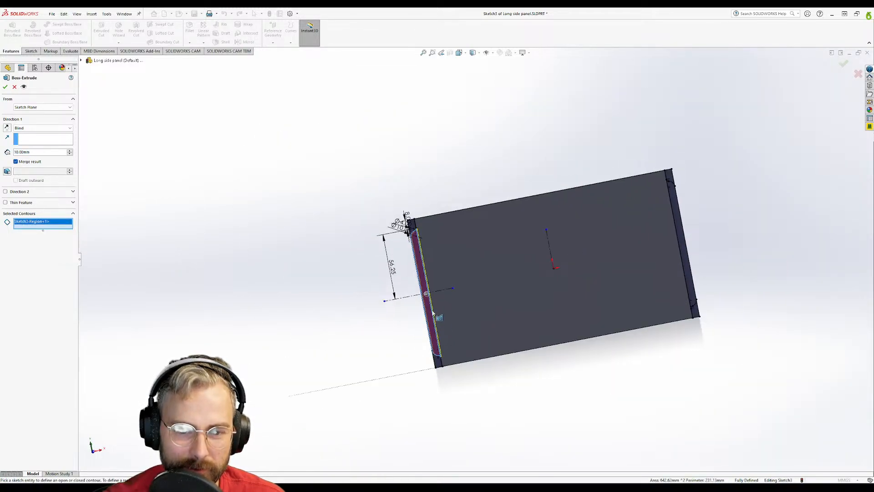
pyautogui.scroll(-3, 617, 297)
pyautogui.click(642, 207)
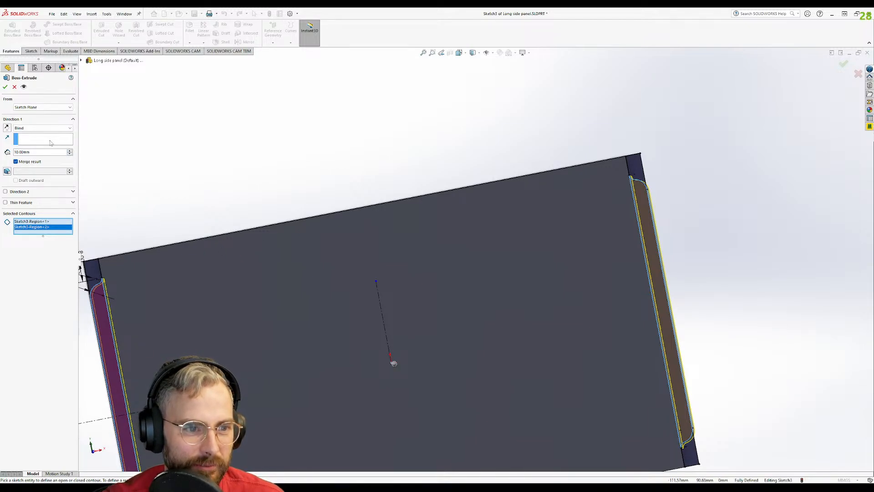
pyautogui.click(41, 128)
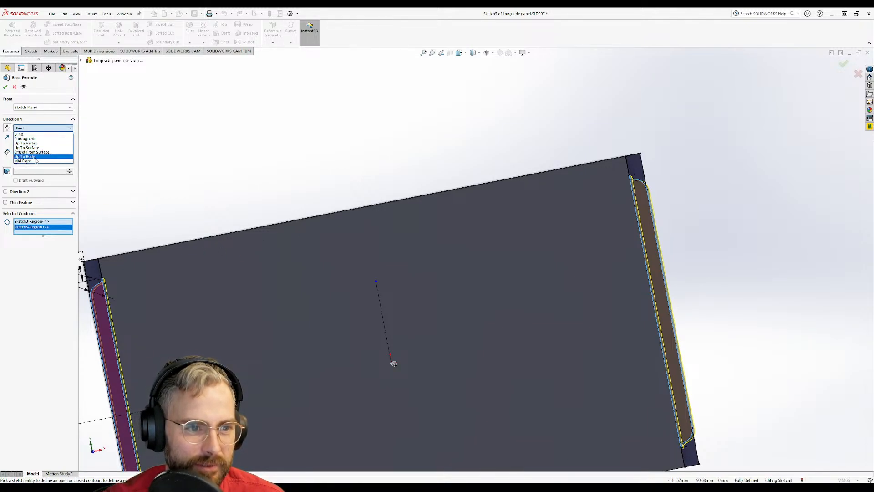
pyautogui.click(35, 148)
pyautogui.click(163, 328)
pyautogui.moveTo(101, 291); pyautogui.dragTo(97, 168, button='middle')
pyautogui.scroll(2, 97, 168)
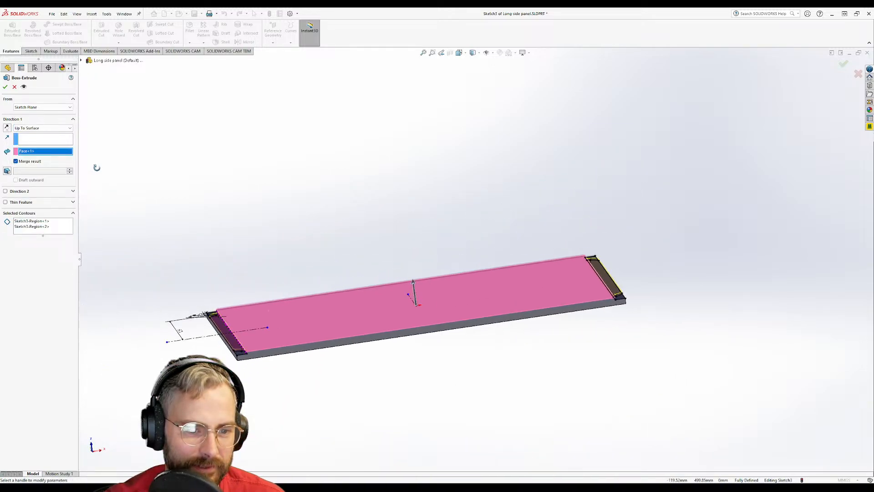
pyautogui.scroll(-4, 237, 299)
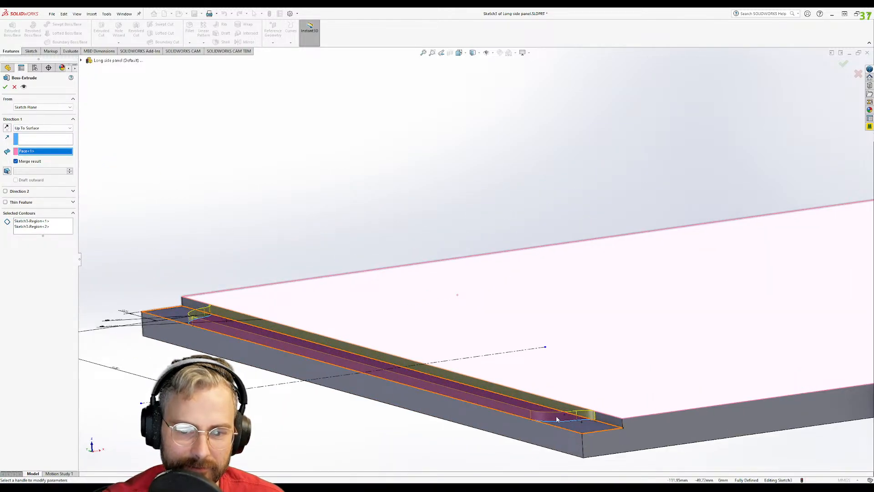
pyautogui.click(6, 86)
# - Roll the feature history forward past Chamfer1 and on to the end after Chamfer2
pyautogui.moveTo(412, 214); pyautogui.dragTo(365, 296, button='middle')
pyautogui.scroll(4, 408, 360)
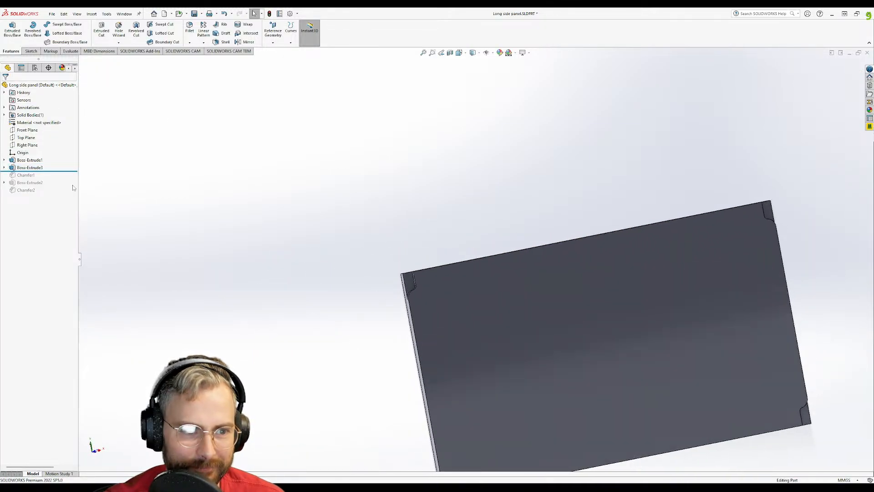
pyautogui.moveTo(58, 172); pyautogui.dragTo(56, 181)
pyautogui.scroll(-4, 455, 332)
pyautogui.moveTo(459, 232); pyautogui.dragTo(455, 273, button='middle')
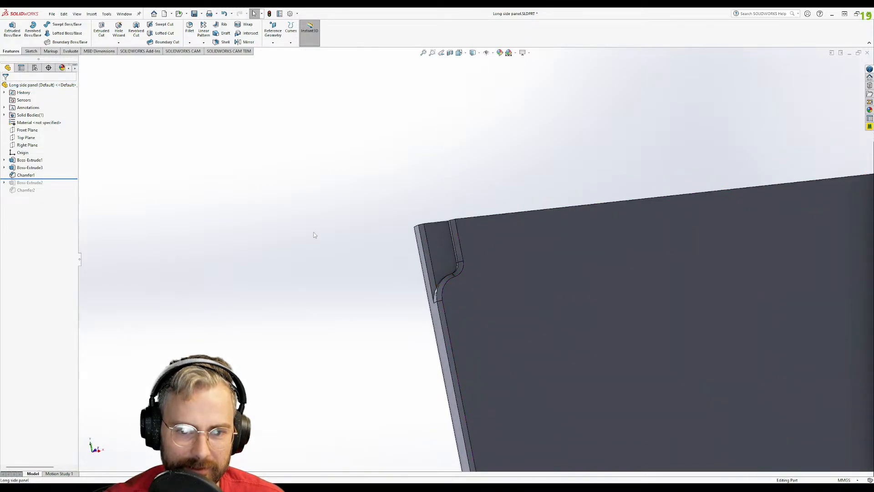
pyautogui.moveTo(54, 178); pyautogui.dragTo(56, 193)
# - Sketch a horizontal line on the panel's long narrow side face, connecting the inner lower corners of the two corner notches
pyautogui.moveTo(329, 244); pyautogui.dragTo(356, 454, button='middle')
pyautogui.click(336, 428)
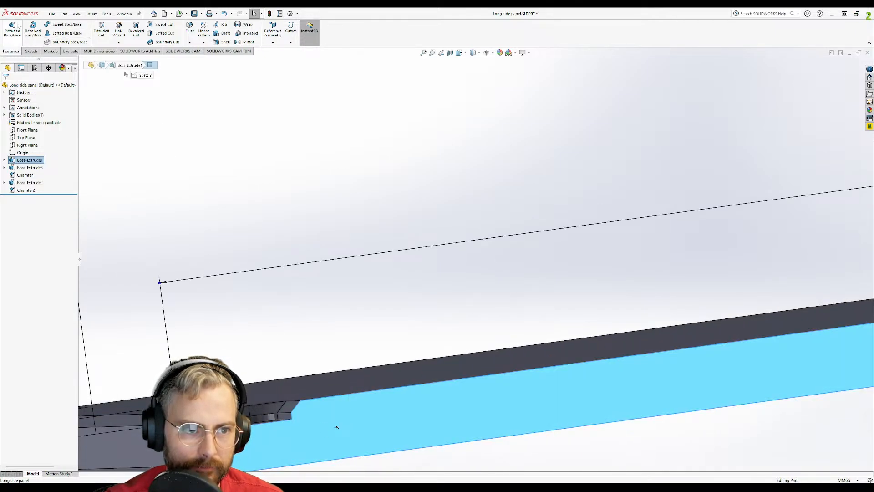
pyautogui.click(18, 28)
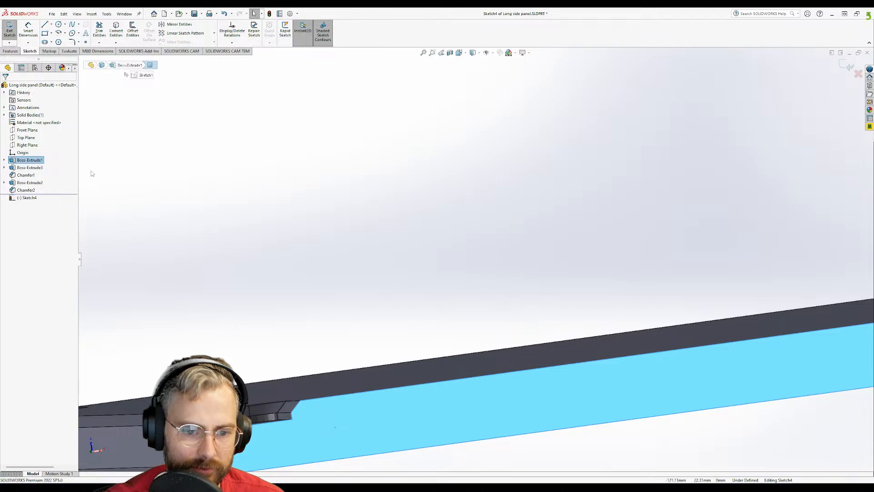
pyautogui.click(115, 32)
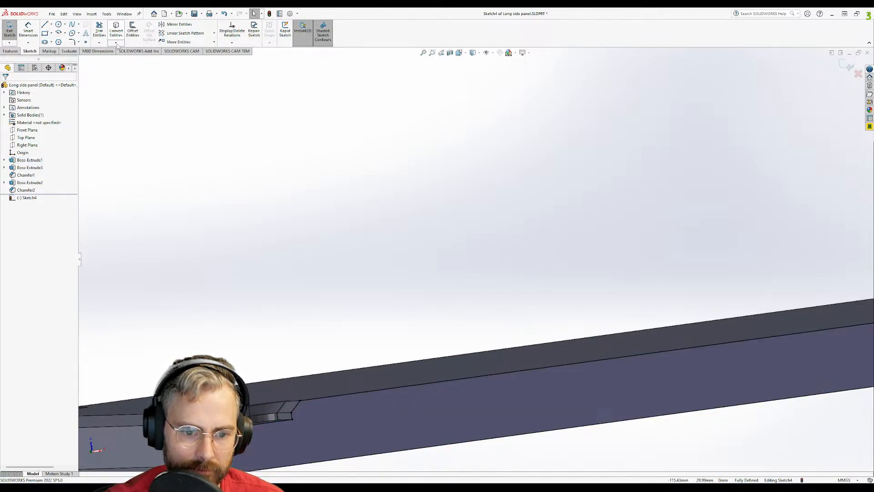
pyautogui.click(45, 25)
pyautogui.click(295, 423)
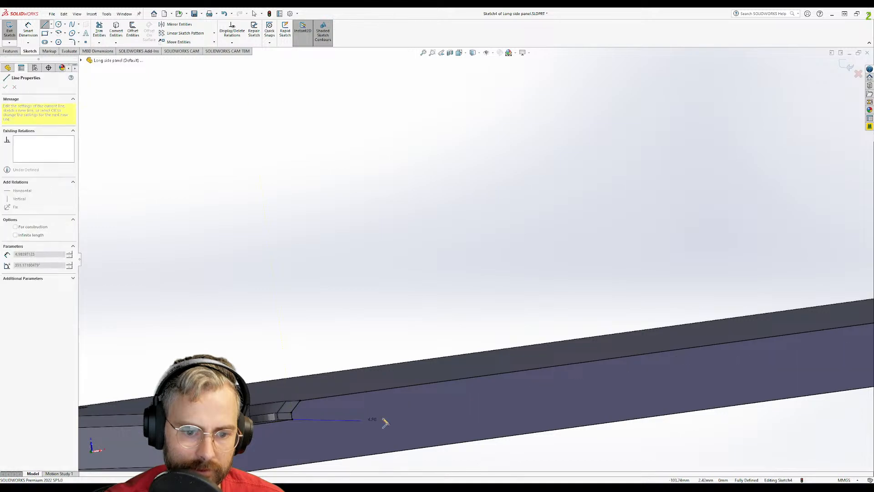
pyautogui.scroll(5, 683, 332)
pyautogui.scroll(-5, 820, 227)
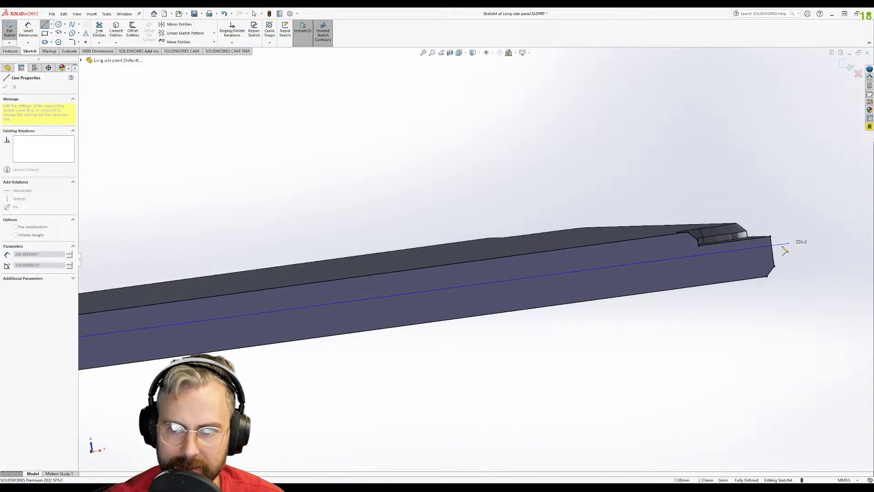
pyautogui.click(598, 248)
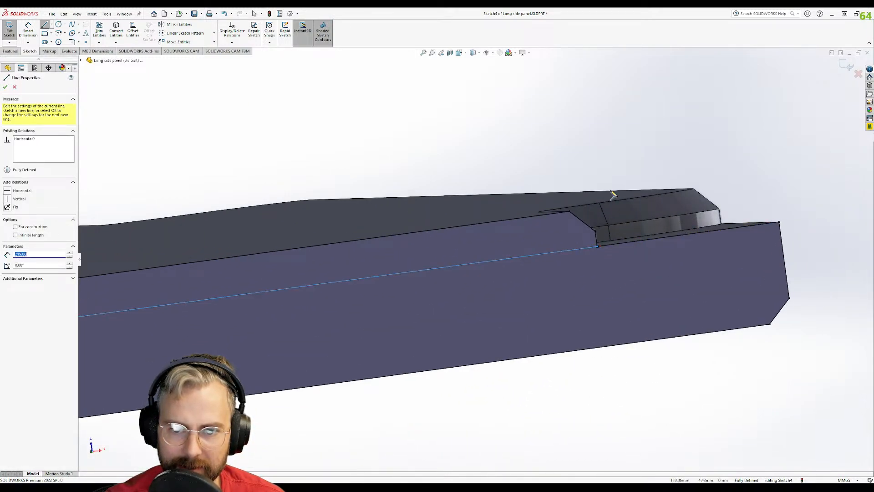
pyautogui.click(5, 87)
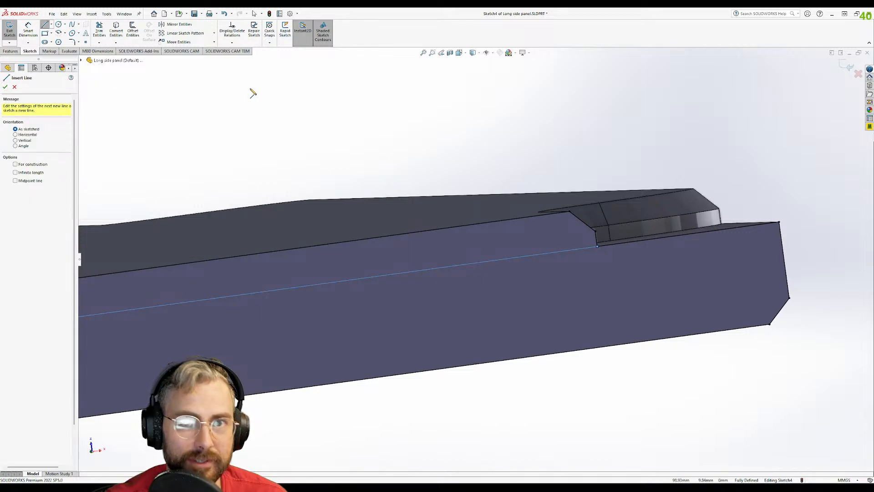
pyautogui.press('Escape')
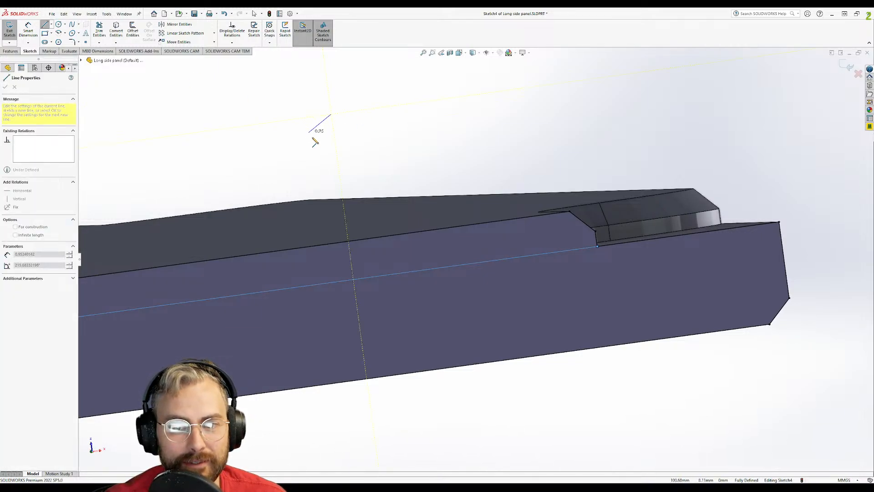
# - Extrude the side-face region above the sketched line outward with a Blind depth of 1 mm
pyautogui.click(10, 51)
pyautogui.click(13, 30)
pyautogui.click(440, 258)
pyautogui.moveTo(319, 293)
pyautogui.mouseDown(button='middle')
pyautogui.moveTo(352, 196)
pyautogui.moveTo(267, 229)
pyautogui.moveTo(220, 211)
pyautogui.moveTo(259, 252)
pyautogui.moveTo(332, 307)
pyautogui.moveTo(478, 319)
pyautogui.moveTo(506, 302)
pyautogui.moveTo(426, 244)
pyautogui.moveTo(353, 129)
pyautogui.mouseUp(button='middle')
pyautogui.click(40, 128)
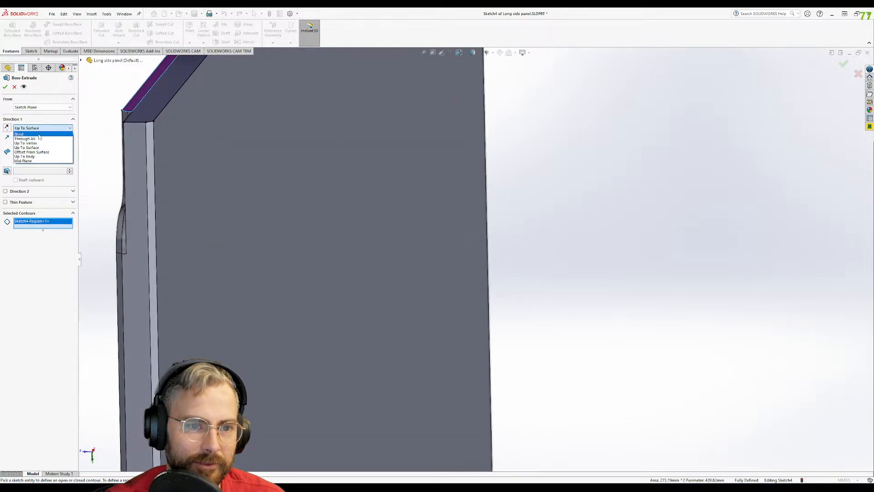
pyautogui.click(39, 135)
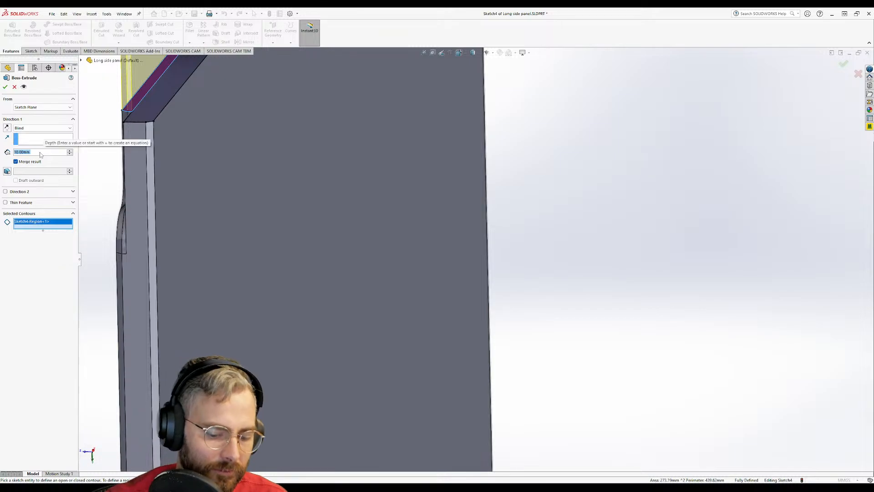
pyautogui.write('1')
pyautogui.press('Return')
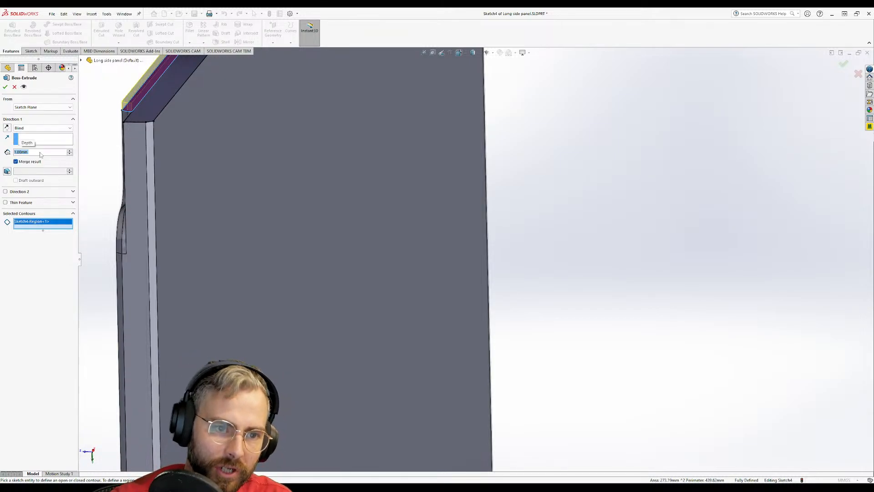
pyautogui.click(5, 88)
pyautogui.click(95, 132)
# - Save the long side panel part and switch to the Assembled PC assembly
pyautogui.moveTo(96, 132); pyautogui.dragTo(544, 127, button='middle')
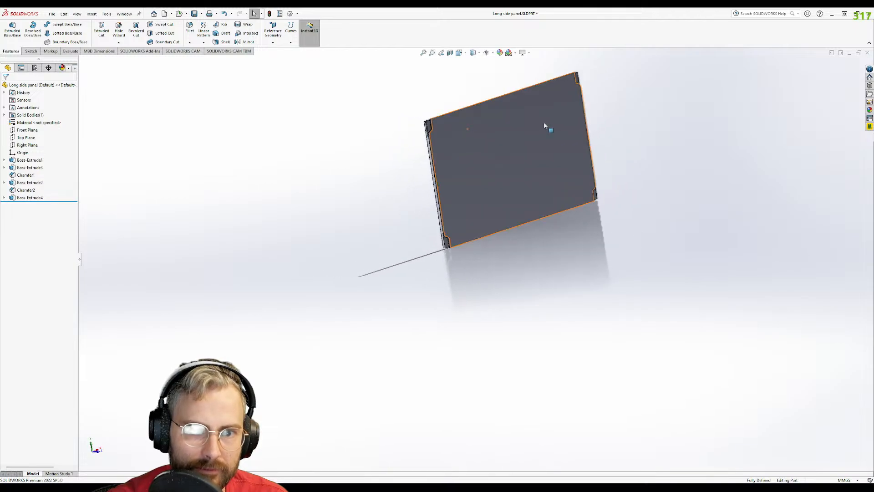
pyautogui.scroll(-5, 545, 127)
pyautogui.click(194, 14)
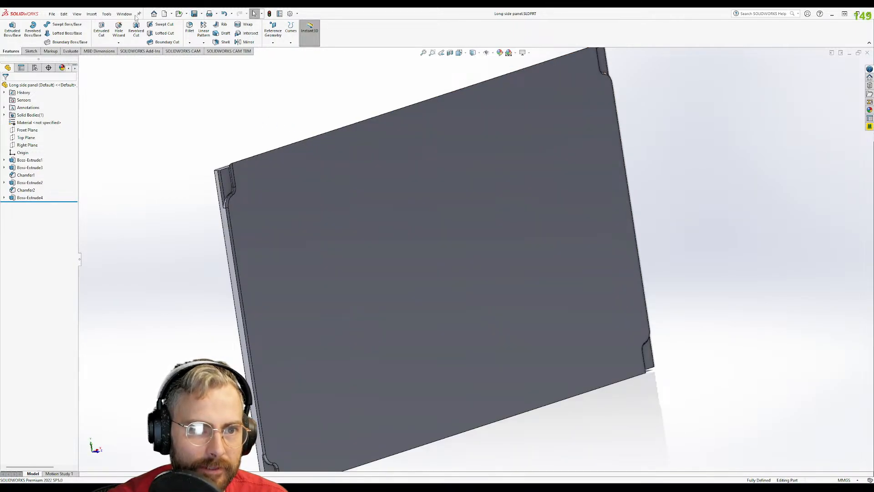
pyautogui.click(106, 14)
pyautogui.moveTo(124, 14)
pyautogui.click(145, 97)
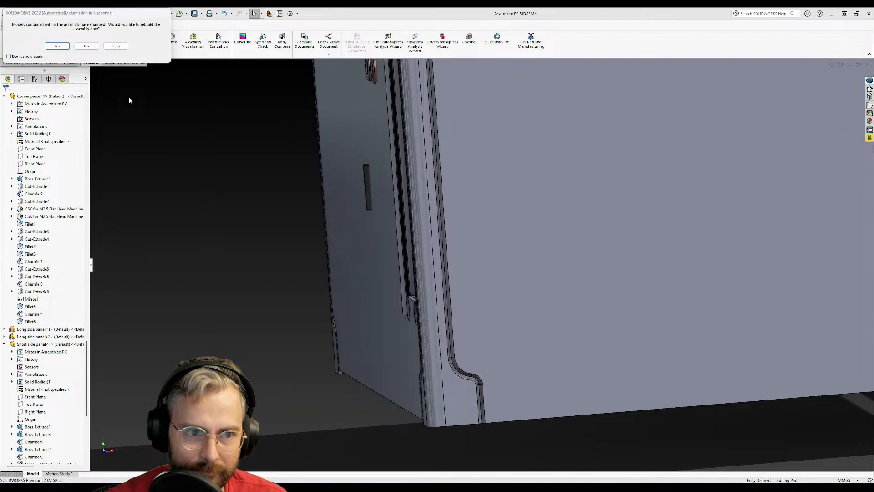
# - Rebuild the assembly with the changed parts and examine how the long side panel's notch and end meet the corner piece
pyautogui.click(57, 46)
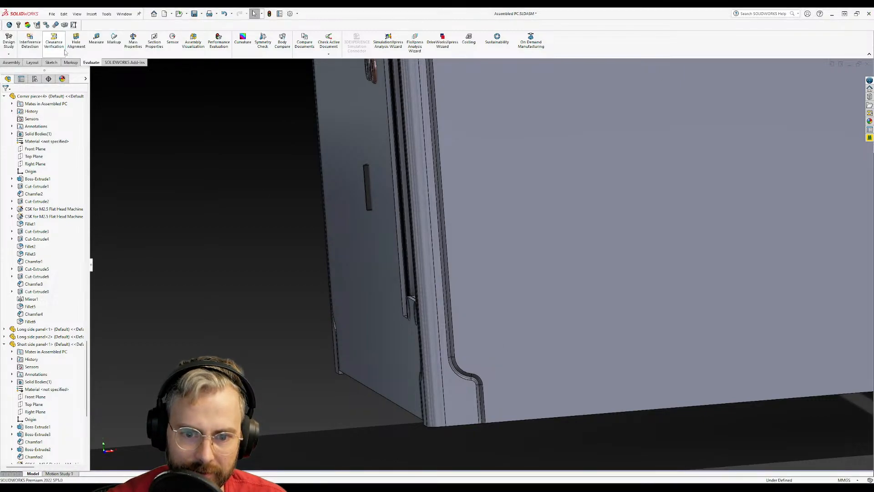
pyautogui.scroll(-3, 456, 383)
pyautogui.moveTo(434, 375); pyautogui.dragTo(457, 338, button='middle')
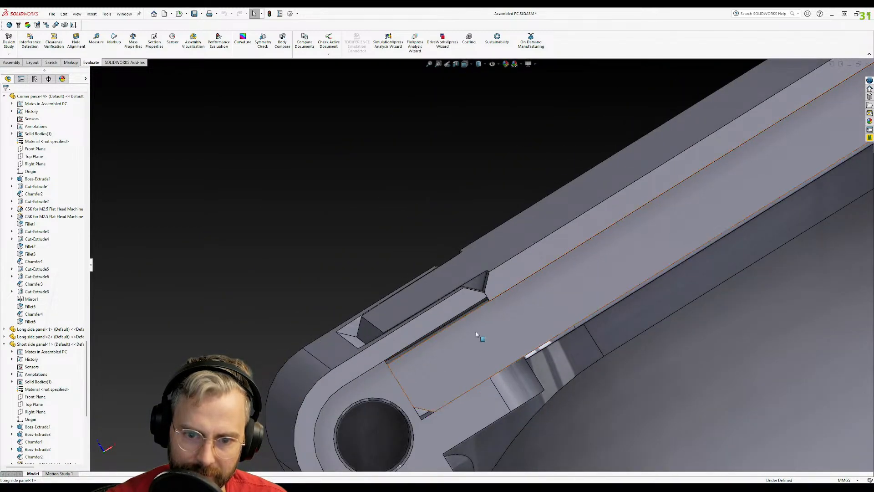
pyautogui.scroll(-4, 484, 299)
pyautogui.moveTo(483, 299); pyautogui.dragTo(468, 316, button='middle')
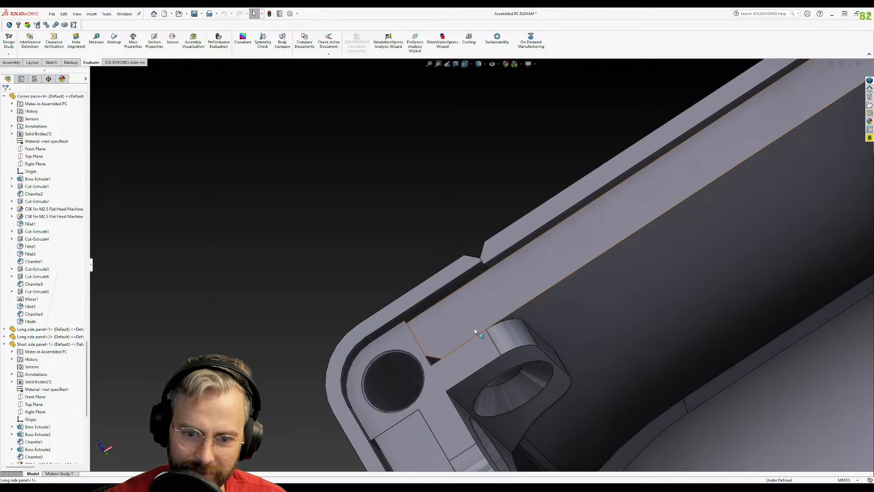
pyautogui.scroll(1, 458, 300)
pyautogui.middleClick(457, 301)
pyautogui.moveTo(461, 302); pyautogui.dragTo(478, 253, button='middle')
pyautogui.click(438, 322)
pyautogui.scroll(-5, 447, 262)
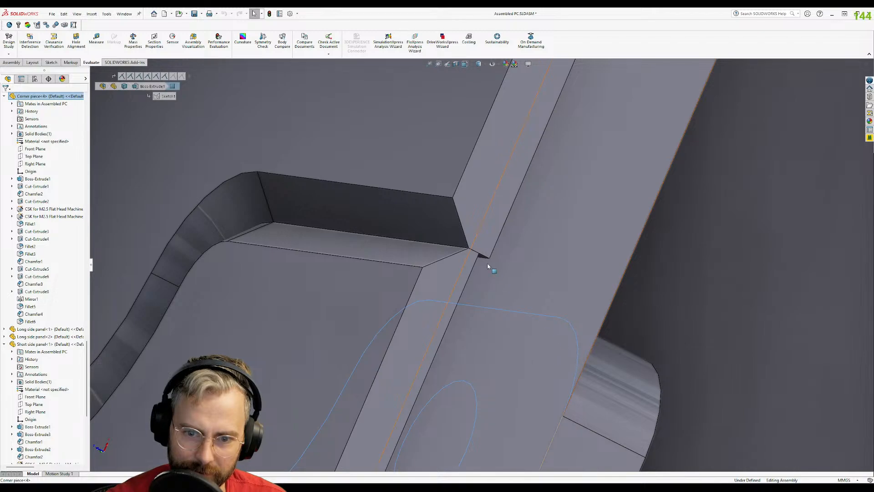
pyautogui.scroll(2, 469, 257)
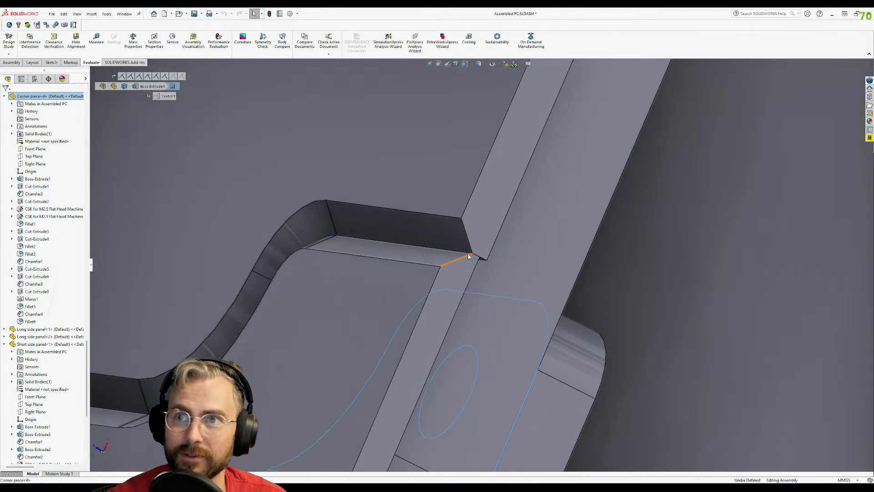
pyautogui.scroll(1, 467, 260)
pyautogui.scroll(4, 461, 279)
pyautogui.moveTo(492, 290); pyautogui.dragTo(562, 341, button='middle')
pyautogui.scroll(2, 479, 267)
pyautogui.click(482, 254)
pyautogui.scroll(-4, 510, 300)
# - Measure the centre distance from the corner piece's countersunk screw hole to the long side panel's narrow edge face
pyautogui.moveTo(501, 298); pyautogui.dragTo(470, 362, button='middle')
pyautogui.scroll(5, 411, 260)
pyautogui.moveTo(411, 261)
pyautogui.mouseDown(button='middle')
pyautogui.moveTo(439, 304)
pyautogui.moveTo(303, 286)
pyautogui.moveTo(424, 255)
pyautogui.mouseUp(button='middle')
pyautogui.scroll(5, 397, 296)
pyautogui.moveTo(468, 238); pyautogui.dragTo(350, 186, button='middle')
pyautogui.scroll(-8, 455, 264)
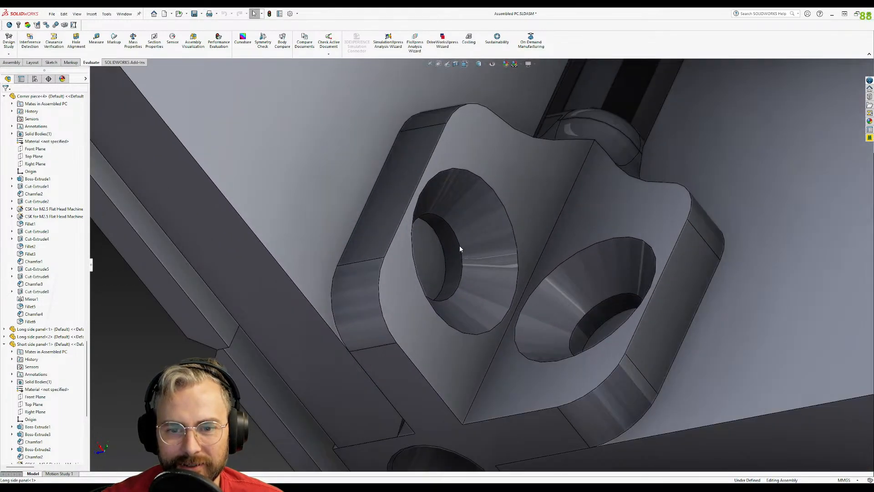
pyautogui.click(446, 239)
pyautogui.keyDown('ctrl'); pyautogui.click(308, 339); pyautogui.keyUp('ctrl')
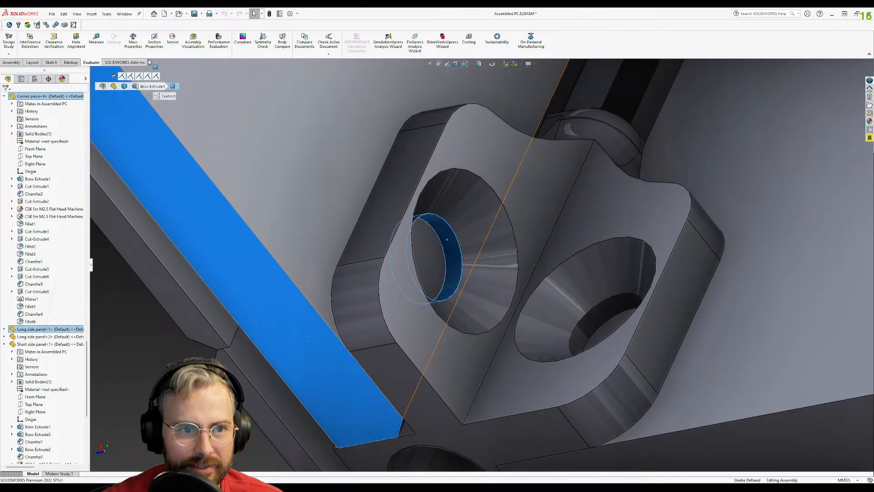
pyautogui.click(96, 38)
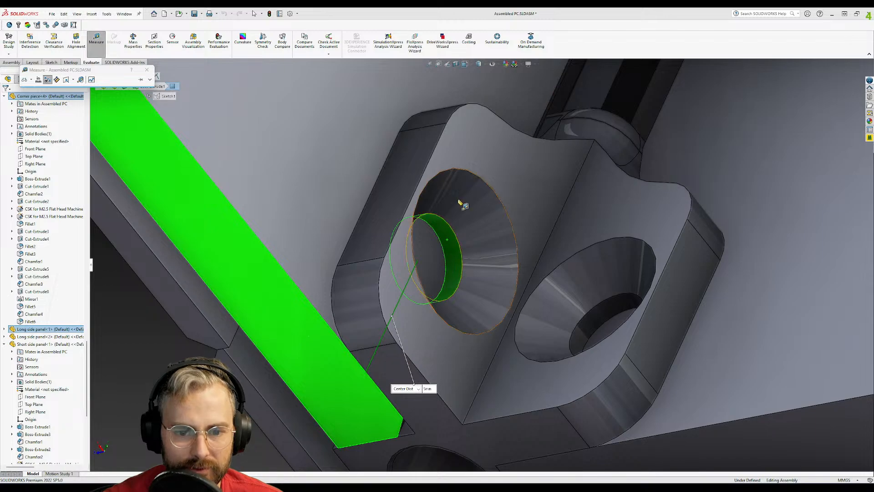
# - Repeat the measurement between the screw hole and the panel's narrow edge face with the corner viewed from above
pyautogui.scroll(8, 334, 290)
pyautogui.click(334, 291)
pyautogui.scroll(9, 509, 205)
pyautogui.moveTo(508, 119); pyautogui.dragTo(502, 205, button='middle')
pyautogui.scroll(-5, 535, 98)
pyautogui.scroll(-8, 538, 99)
pyautogui.scroll(-5, 539, 160)
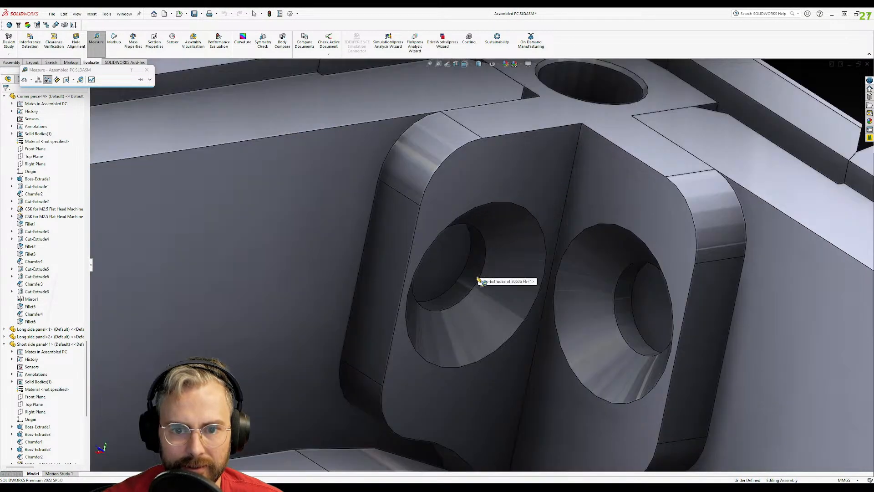
pyautogui.click(477, 275)
pyautogui.click(380, 108)
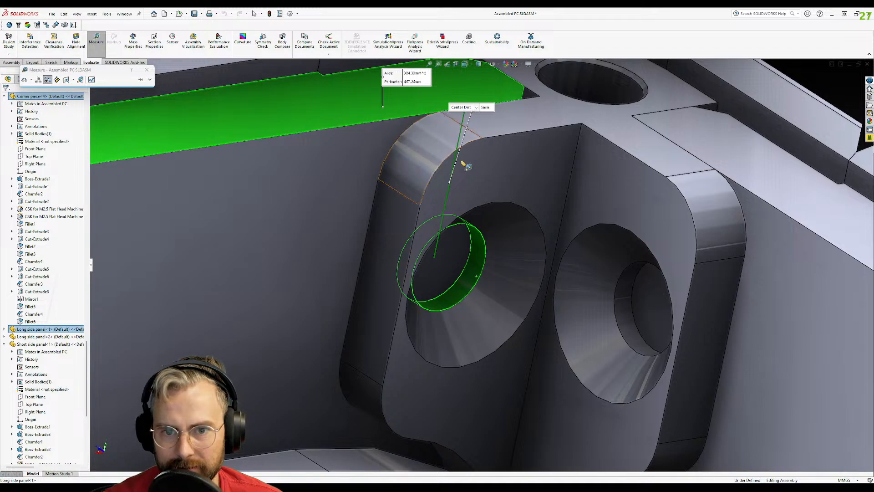
pyautogui.scroll(10, 454, 152)
pyautogui.click(342, 156)
pyautogui.press('Escape')
pyautogui.click(365, 262)
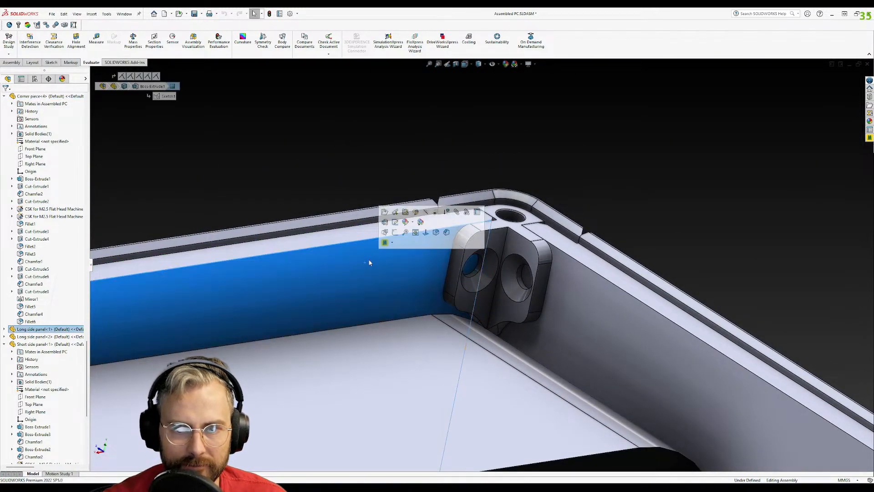
pyautogui.click(385, 212)
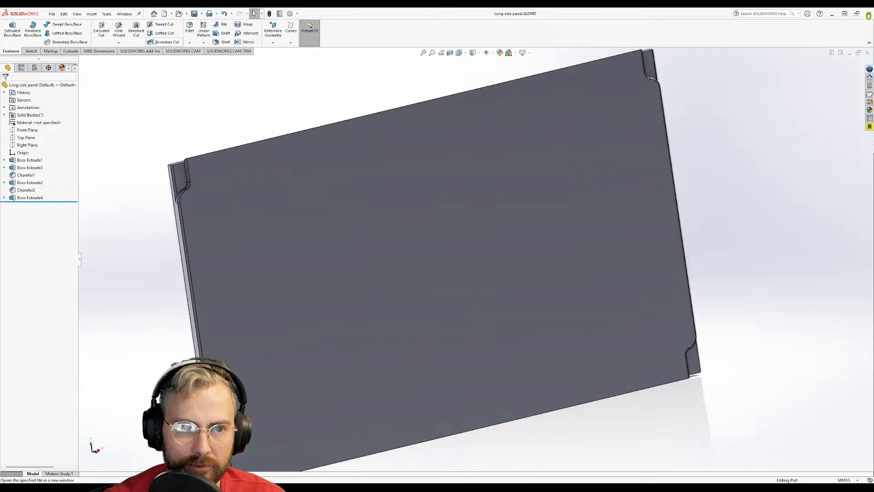
pyautogui.click(120, 14)
pyautogui.click(150, 98)
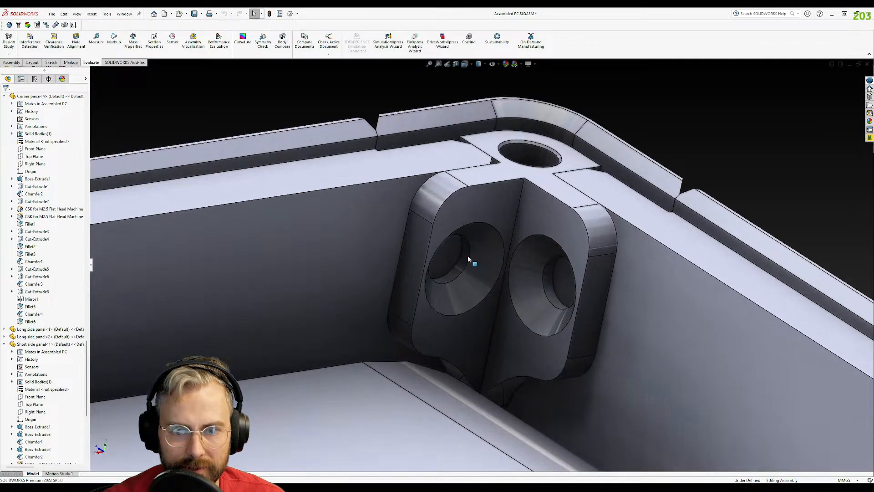
# - Measure the centre distance from the screw hole to the end wall of the corner piece's recess for the long side panel
pyautogui.scroll(-3, 468, 259)
pyautogui.click(471, 251)
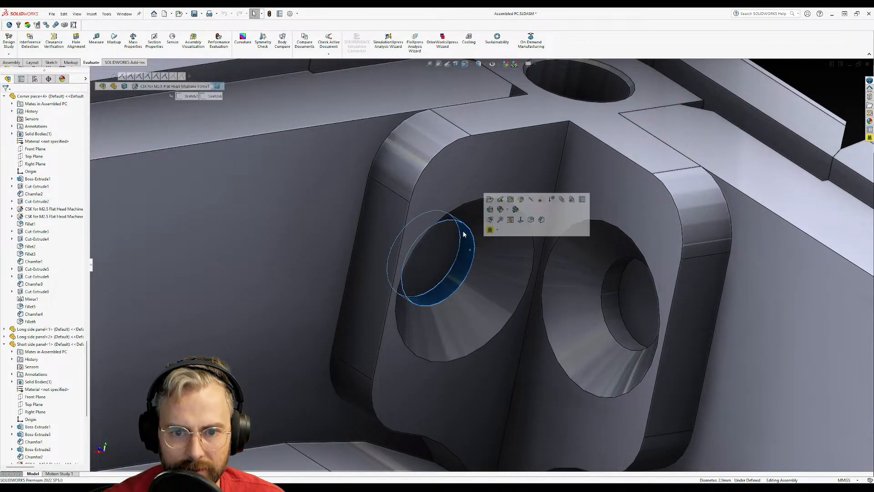
pyautogui.scroll(3, 490, 176)
pyautogui.scroll(-5, 524, 205)
pyautogui.click(528, 243)
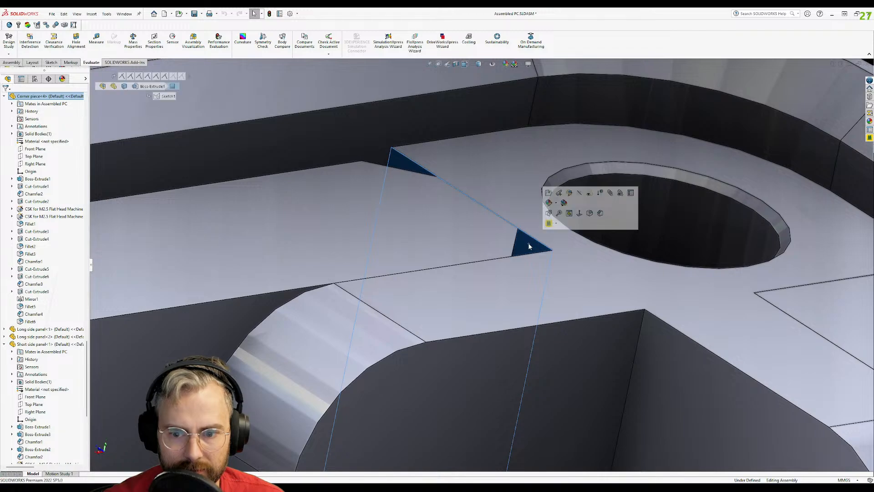
pyautogui.click(96, 40)
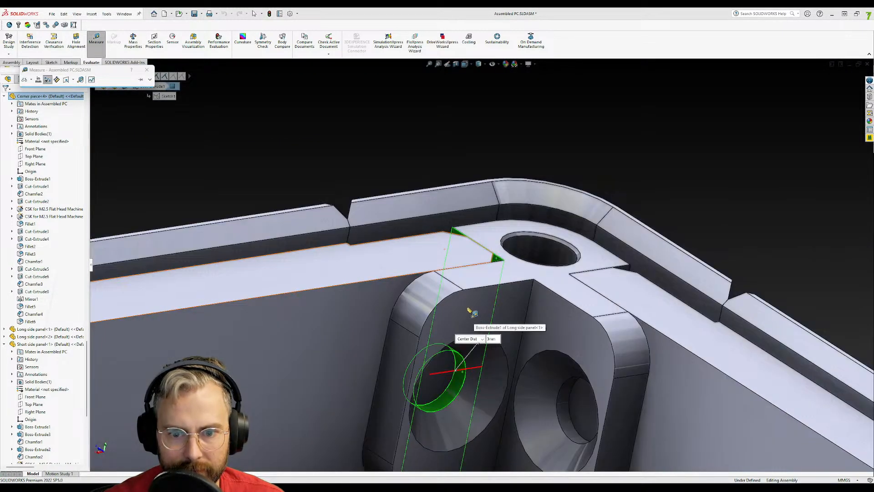
pyautogui.press('Escape')
pyautogui.press('Escape')
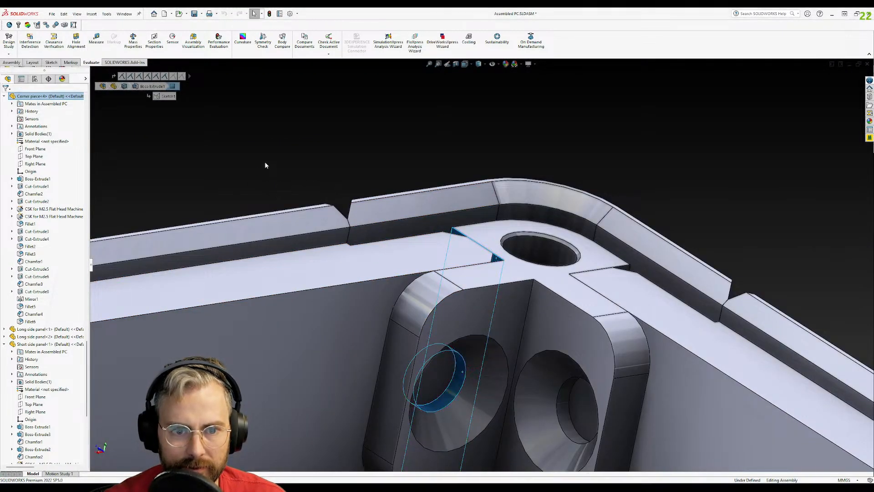
# - In the long side panel part, sketch one circle in each notch along one short side, the upper about 2.7 mm in diameter
pyautogui.click(124, 13)
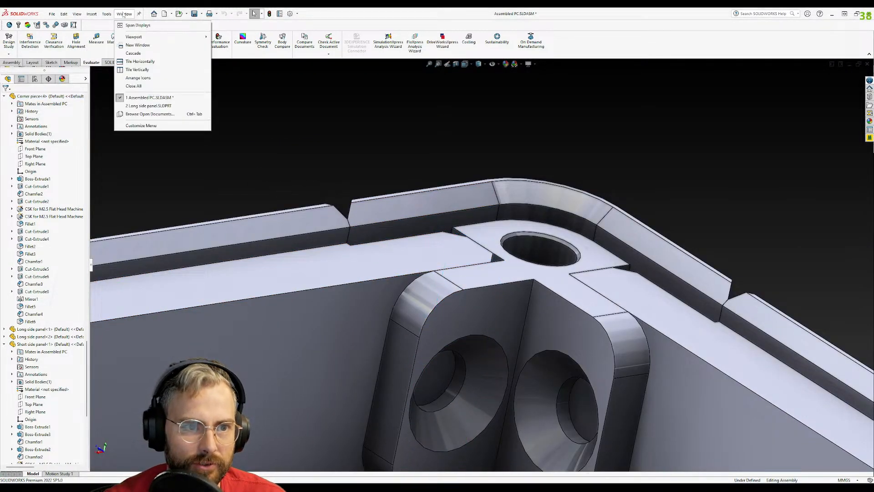
pyautogui.click(150, 106)
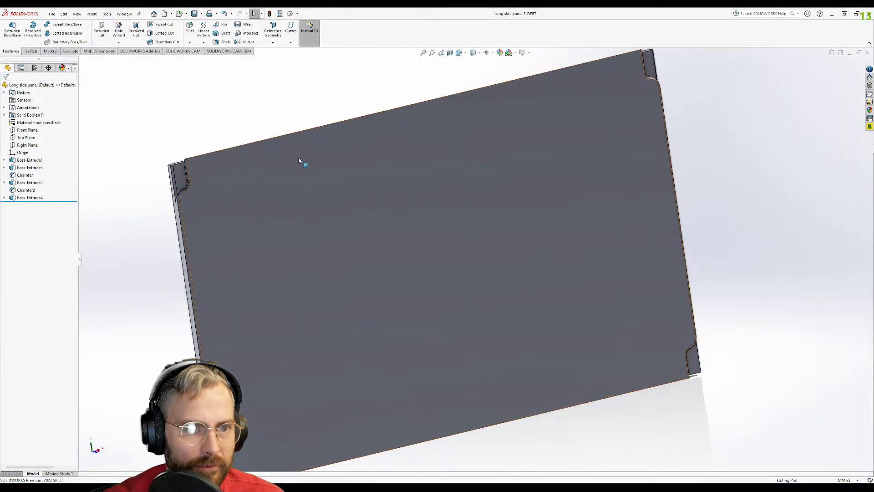
pyautogui.click(183, 179)
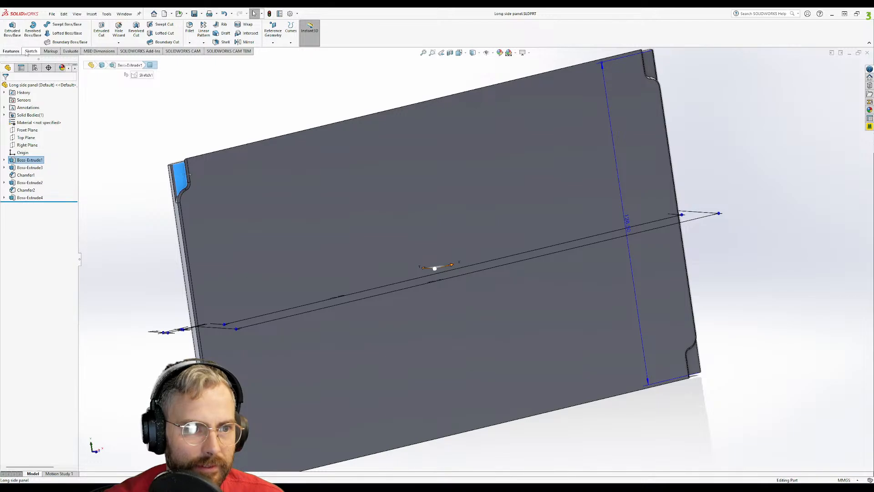
pyautogui.click(107, 32)
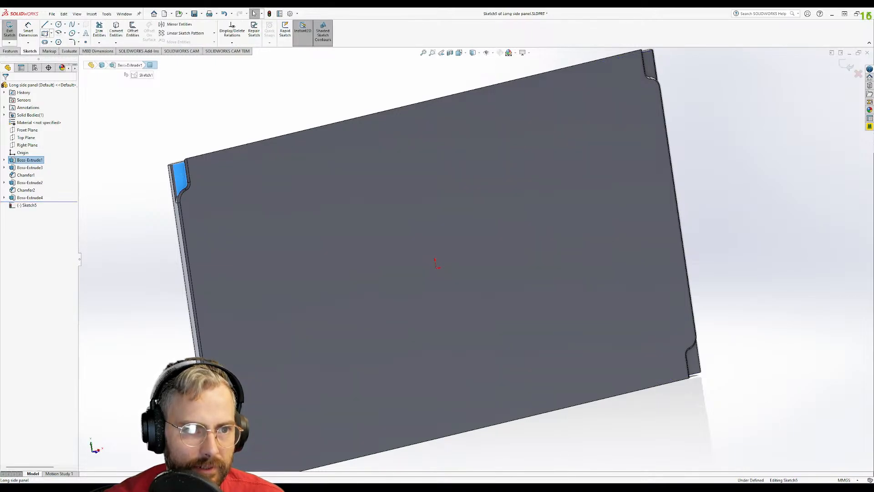
pyautogui.click(58, 25)
pyautogui.moveTo(181, 174); pyautogui.dragTo(183, 176)
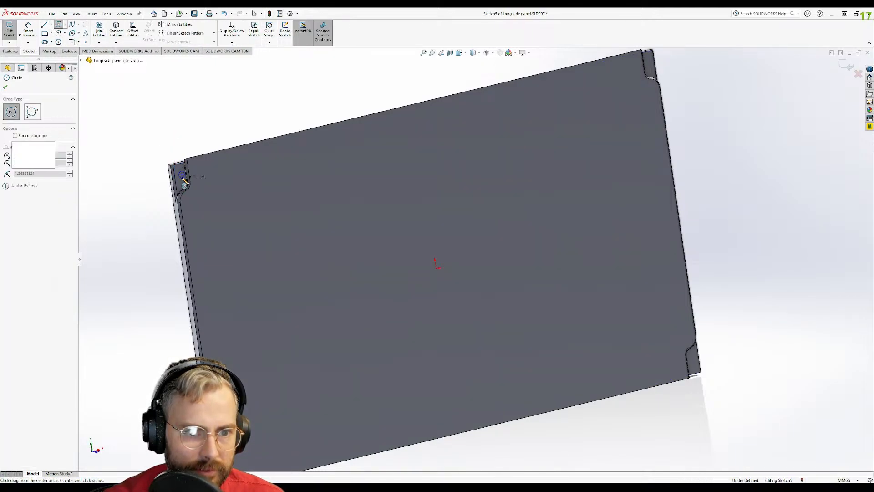
pyautogui.scroll(1, 321, 409)
pyautogui.scroll(-4, 327, 384)
pyautogui.moveTo(319, 381); pyautogui.dragTo(326, 380)
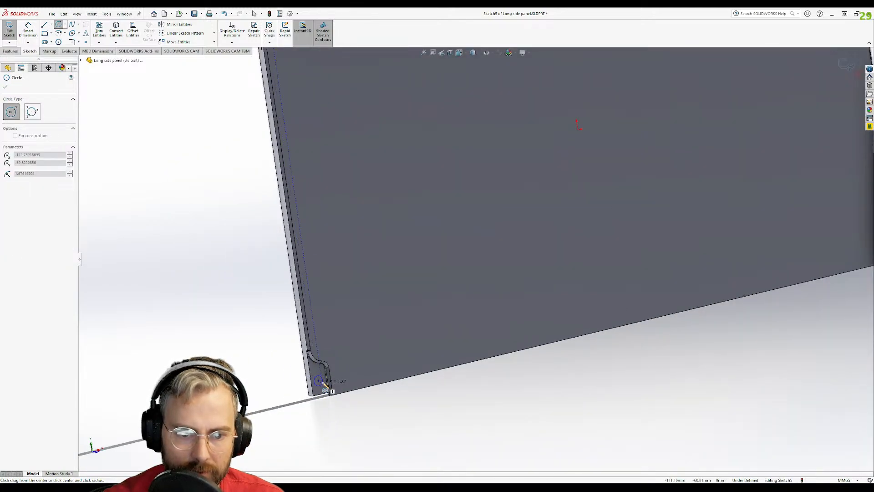
pyautogui.press('Escape')
# - Draw a construction line from the origin towards the panel's upper long edge, parallel to the short sides
pyautogui.press('z')
pyautogui.press('z')
pyautogui.press('z')
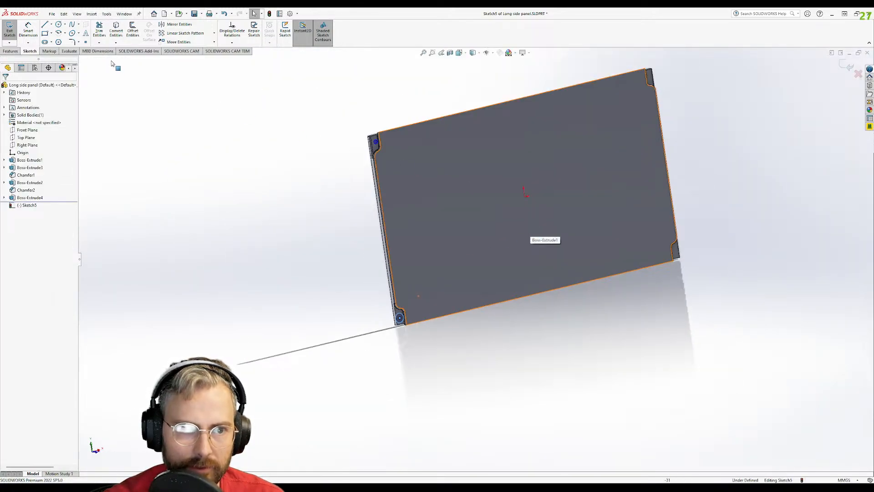
pyautogui.click(52, 24)
pyautogui.click(55, 32)
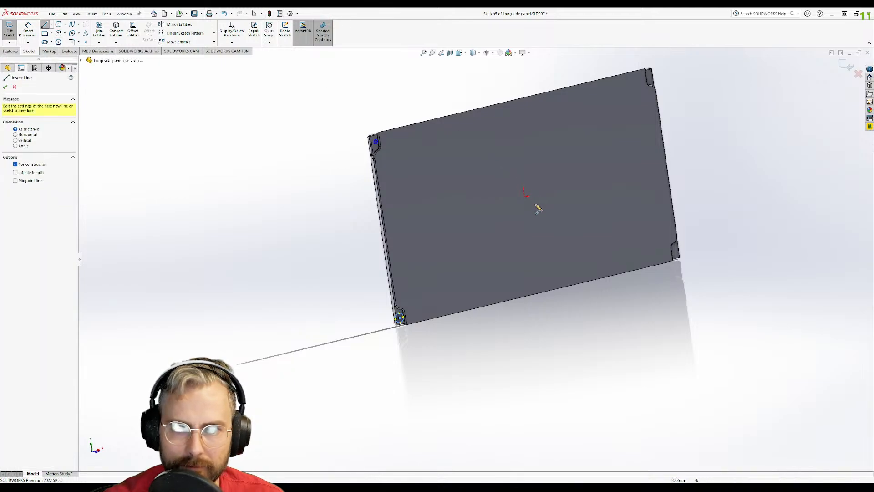
pyautogui.click(526, 196)
pyautogui.click(520, 155)
pyautogui.press('Escape')
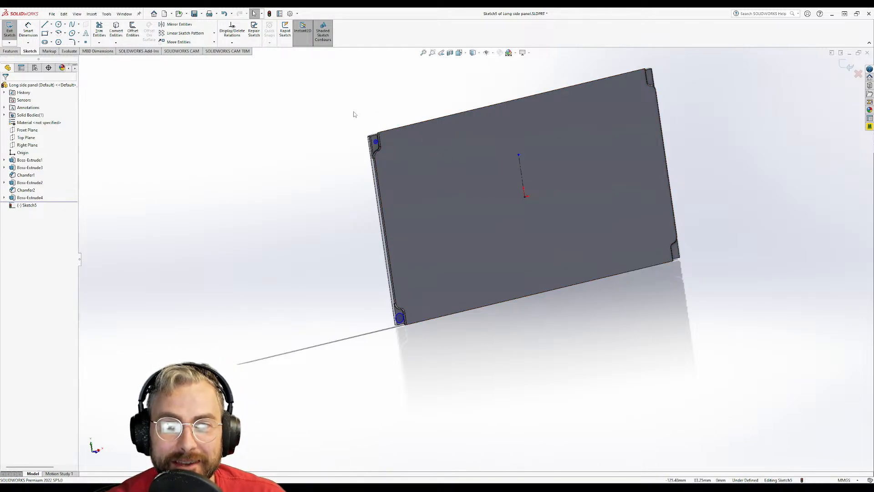
# - Dimension the upper circle's centre 5 mm from the top edge of the notch face
pyautogui.scroll(-5, 397, 144)
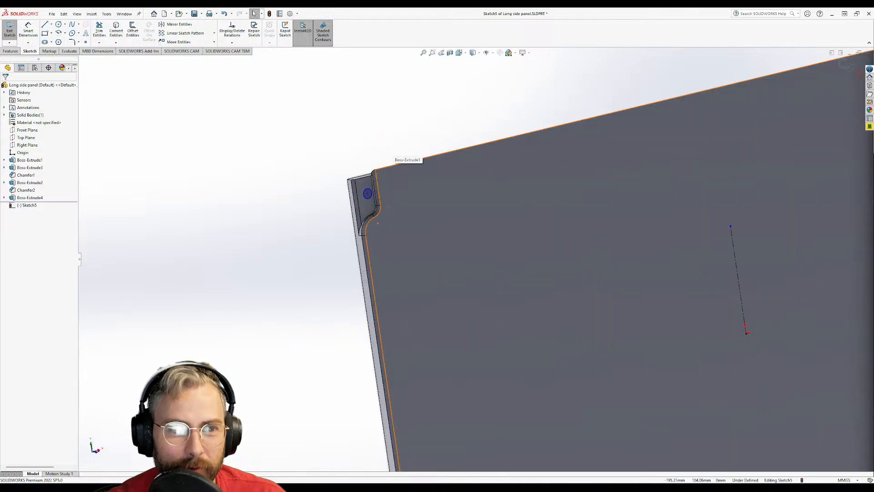
pyautogui.click(27, 30)
pyautogui.scroll(-5, 376, 195)
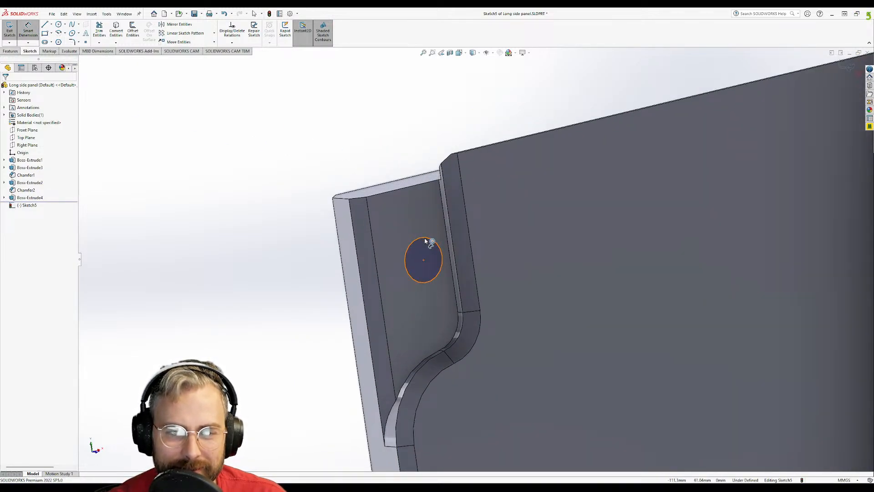
pyautogui.click(423, 260)
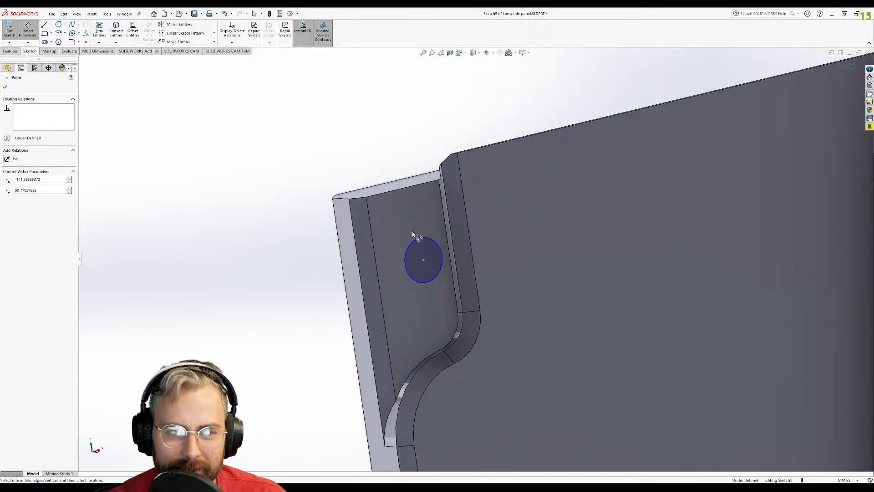
pyautogui.click(404, 192)
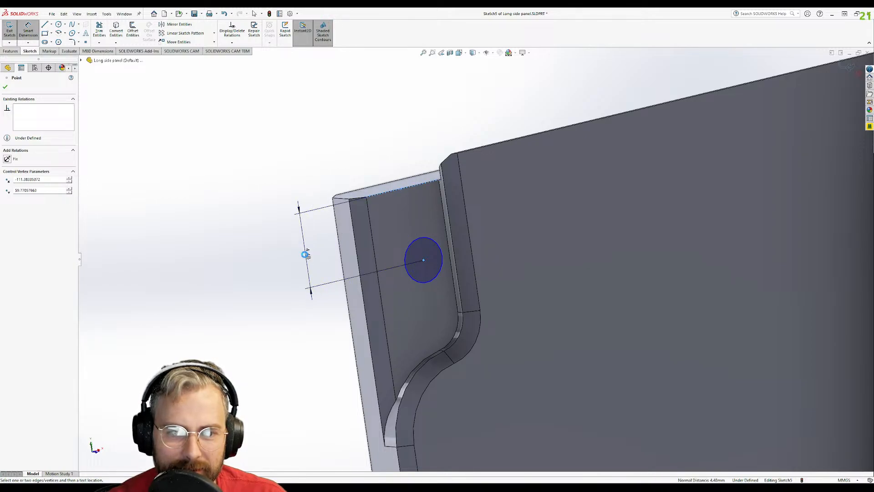
pyautogui.click(304, 254)
pyautogui.write('5')
pyautogui.press('Return')
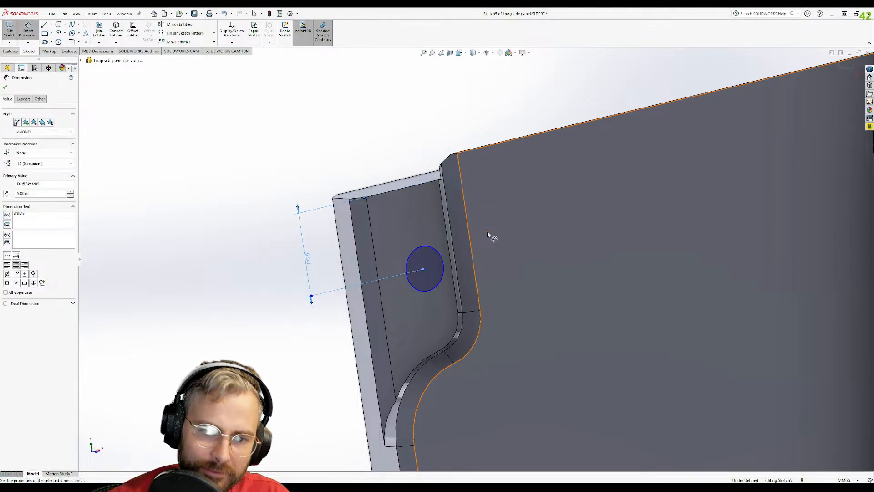
# - Dimension the upper circle's centre 3 mm from the panel's outer short edge
pyautogui.click(424, 269)
pyautogui.click(357, 246)
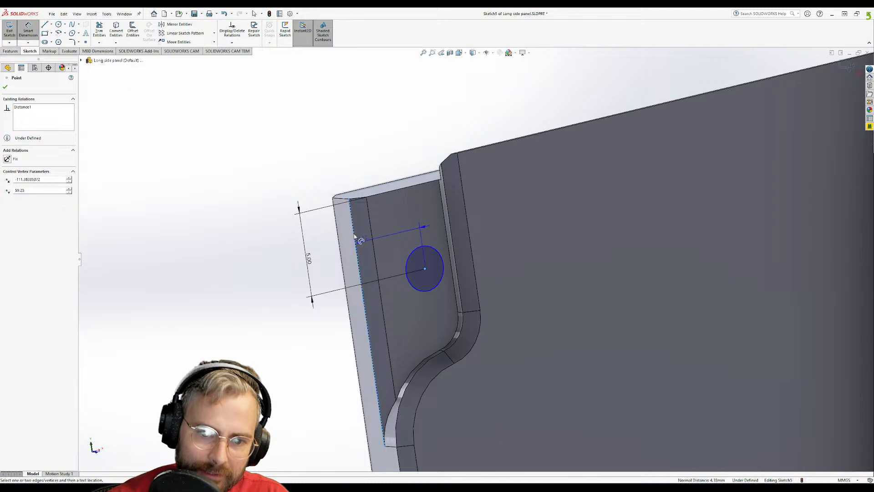
pyautogui.click(506, 127)
pyautogui.write('2')
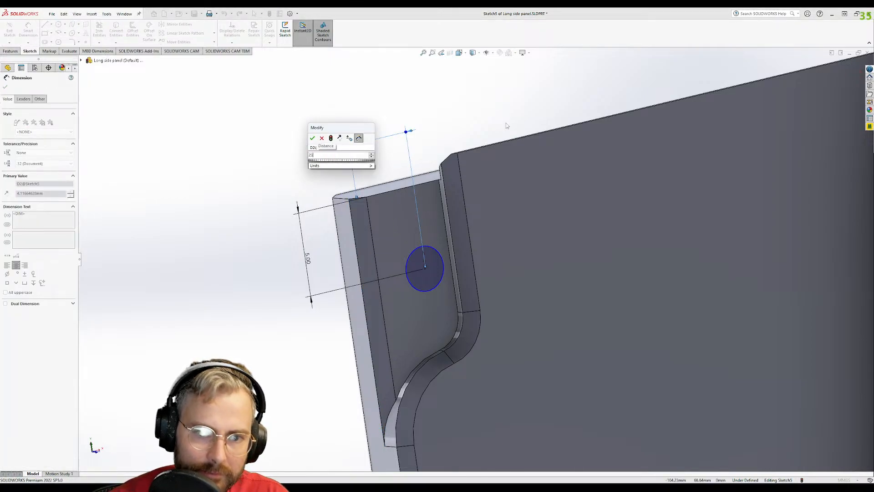
pyautogui.press('Return')
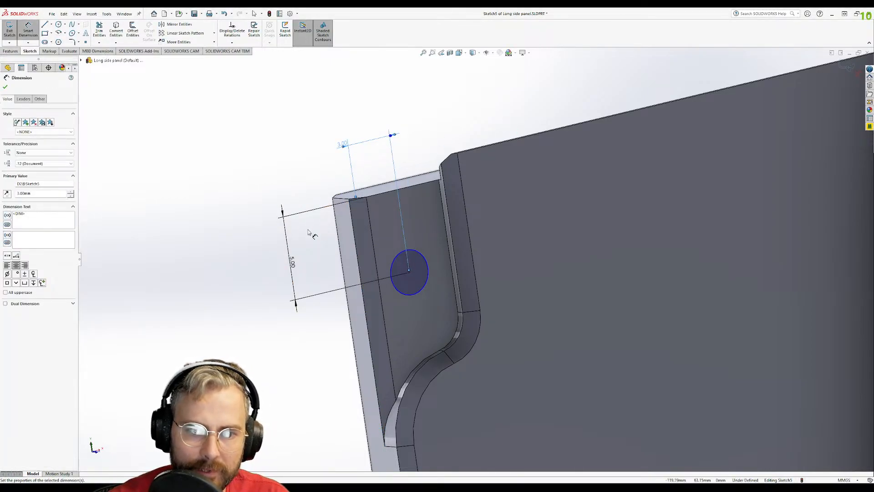
# - Dimension the upper notch circle's diameter as 3.15 mm
pyautogui.click(404, 257)
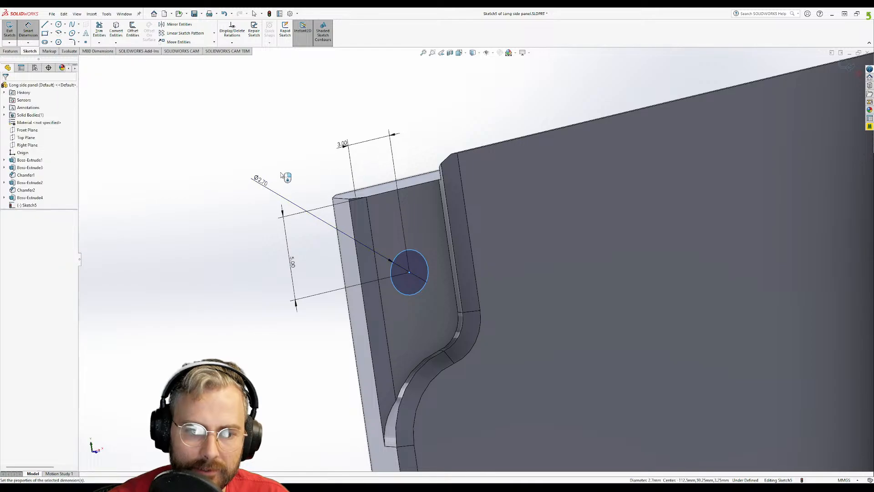
pyautogui.click(259, 184)
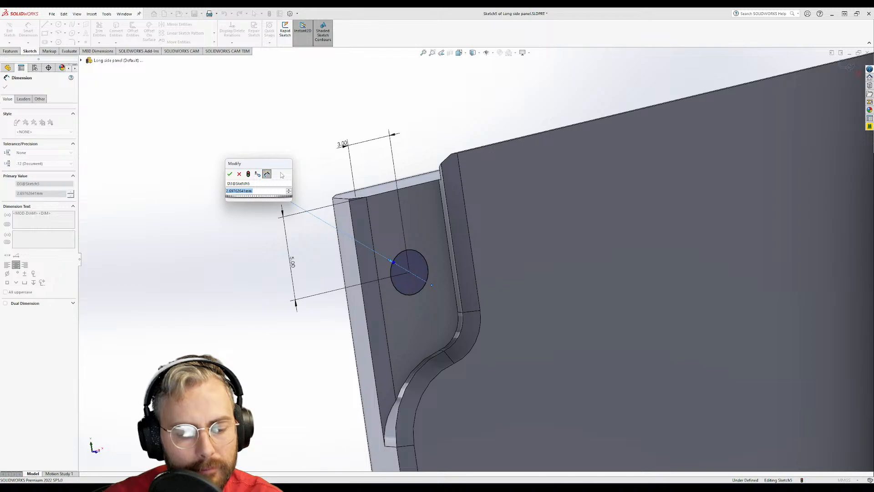
pyautogui.write('3.1')
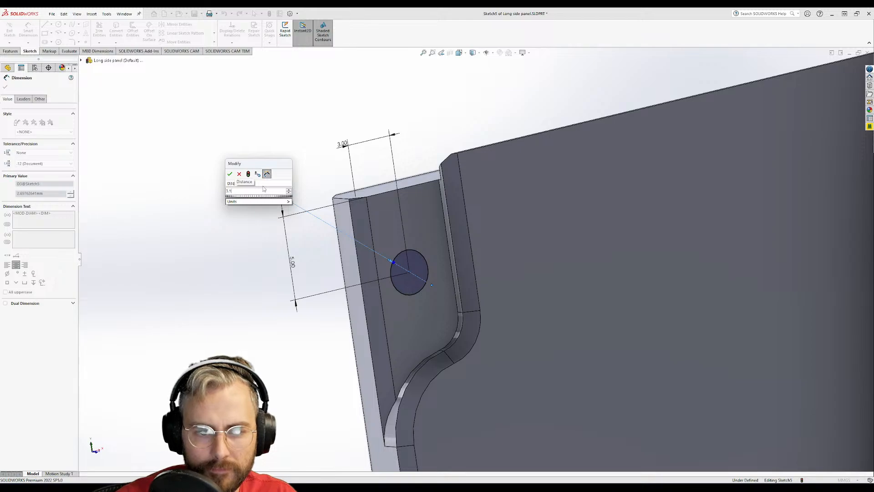
pyautogui.write('5')
pyautogui.press('Return')
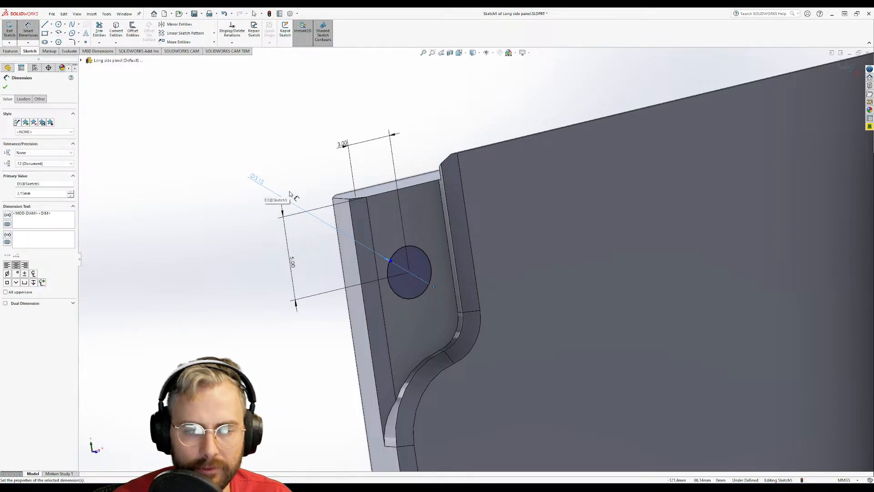
pyautogui.scroll(6, 508, 318)
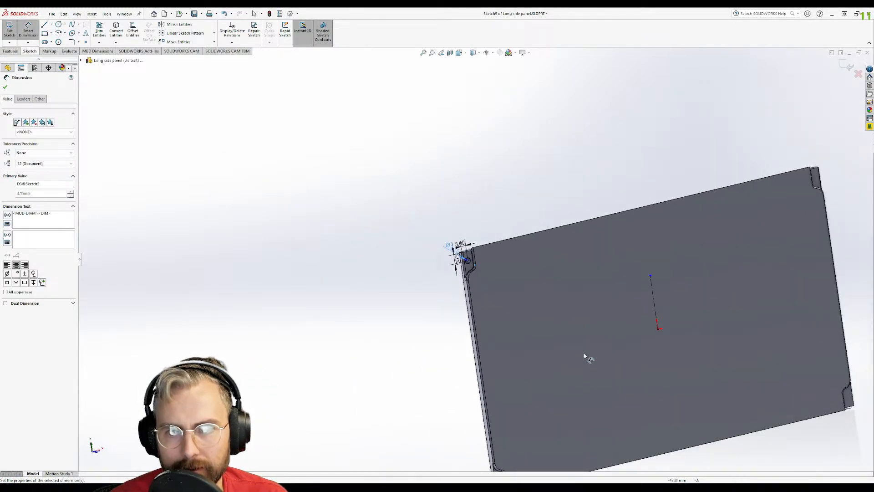
pyautogui.press('Escape')
# - Add an Equal relation between the lower and upper notch circles so both share the same size
pyautogui.scroll(-8, 456, 388)
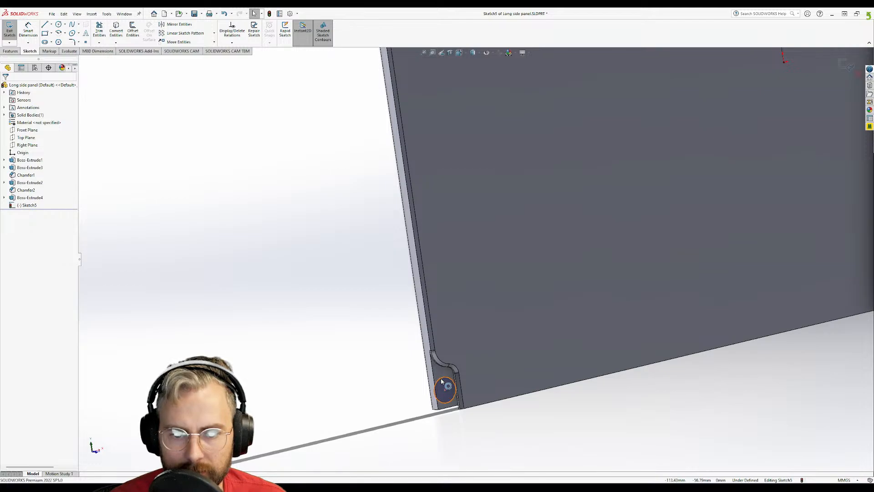
pyautogui.click(441, 379)
pyautogui.scroll(8, 481, 254)
pyautogui.scroll(-6, 455, 203)
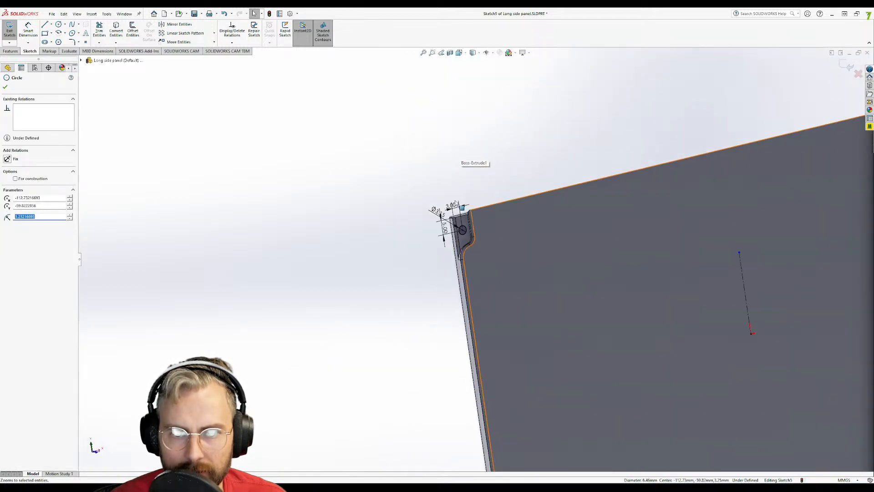
pyautogui.keyDown('ctrl'); pyautogui.click(462, 230); pyautogui.keyUp('ctrl')
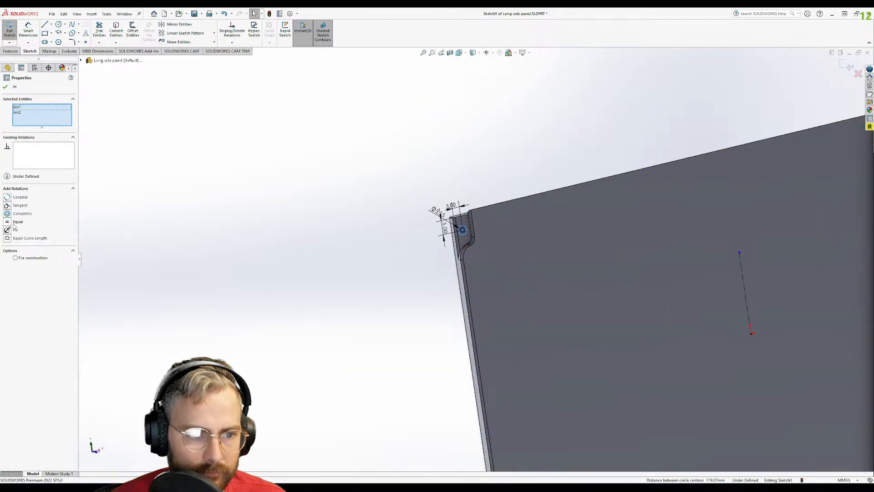
pyautogui.click(194, 244)
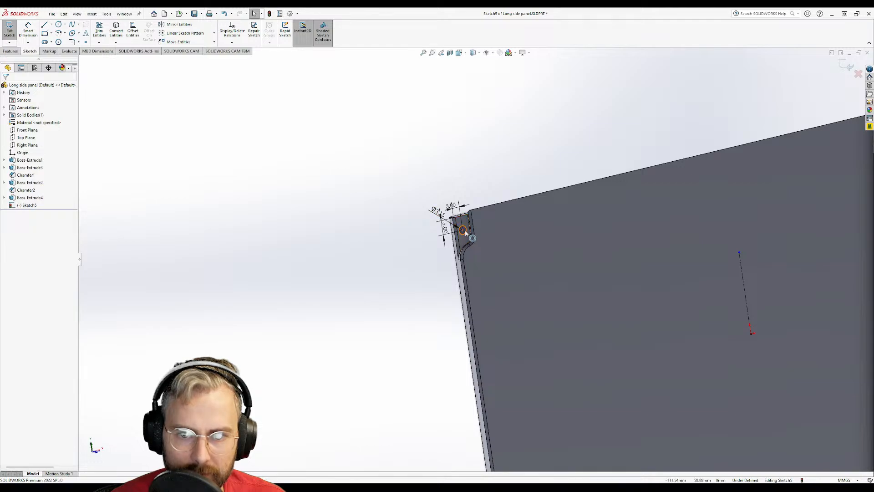
# - Add a Vertical relation between the centre points of the upper and lower notch circles
pyautogui.click(463, 231)
pyautogui.scroll(5, 472, 280)
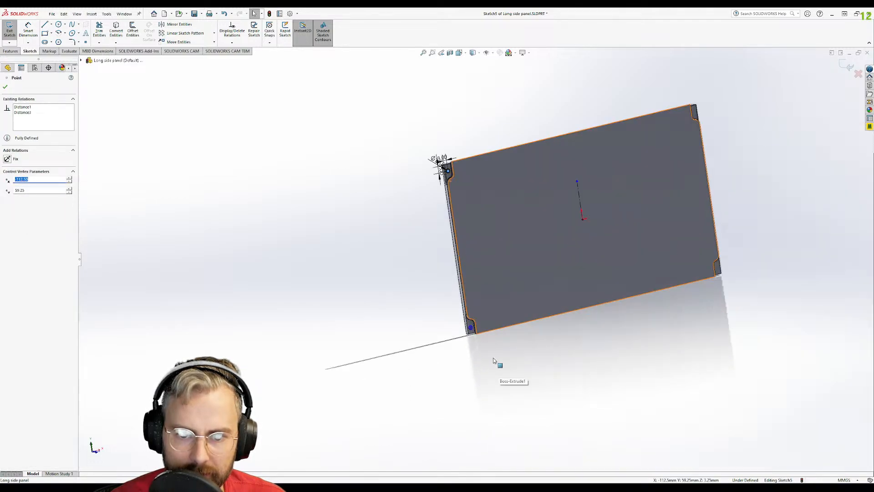
pyautogui.scroll(-4, 443, 299)
pyautogui.keyDown('ctrl'); pyautogui.click(449, 302); pyautogui.keyUp('ctrl')
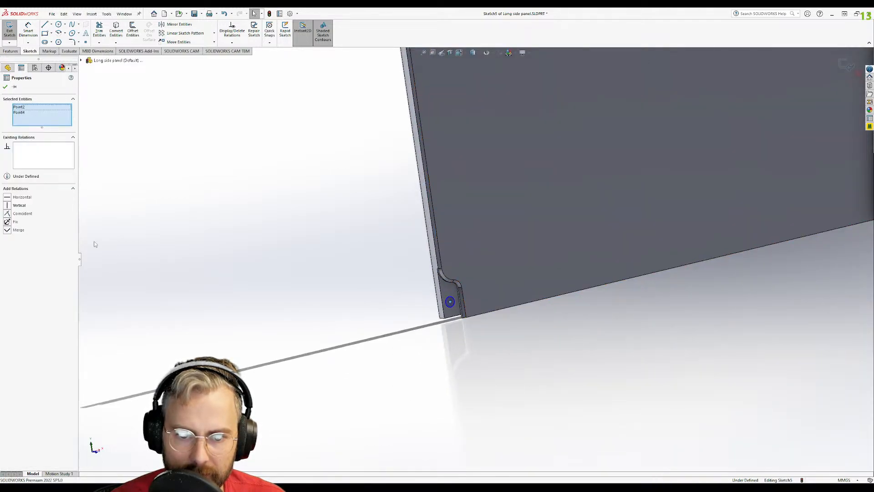
pyautogui.click(12, 209)
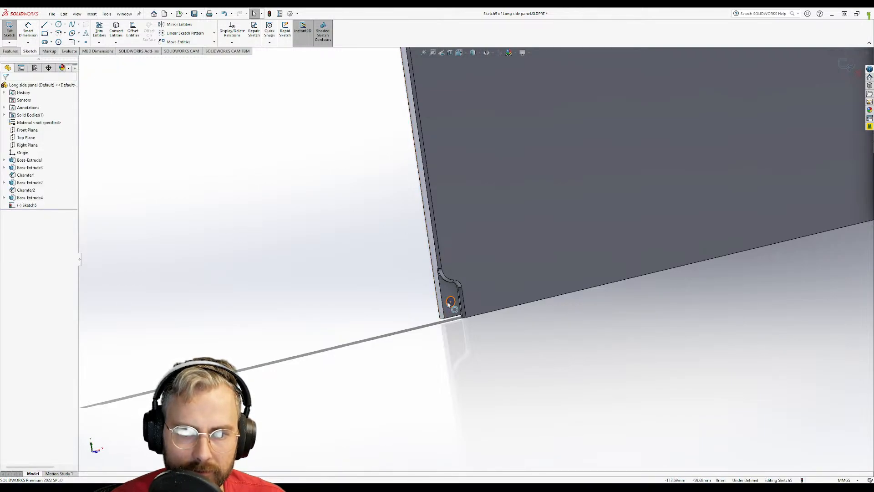
pyautogui.click(32, 39)
pyautogui.click(458, 317)
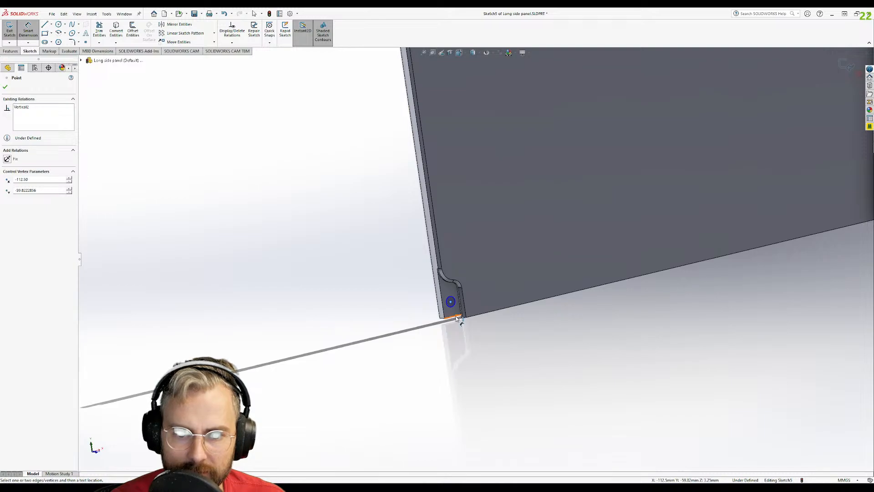
pyautogui.click(458, 317)
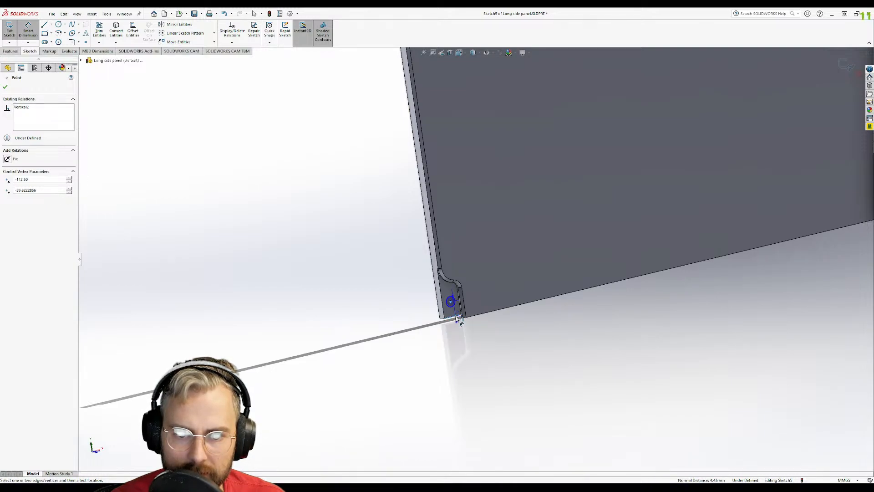
pyautogui.press('Escape')
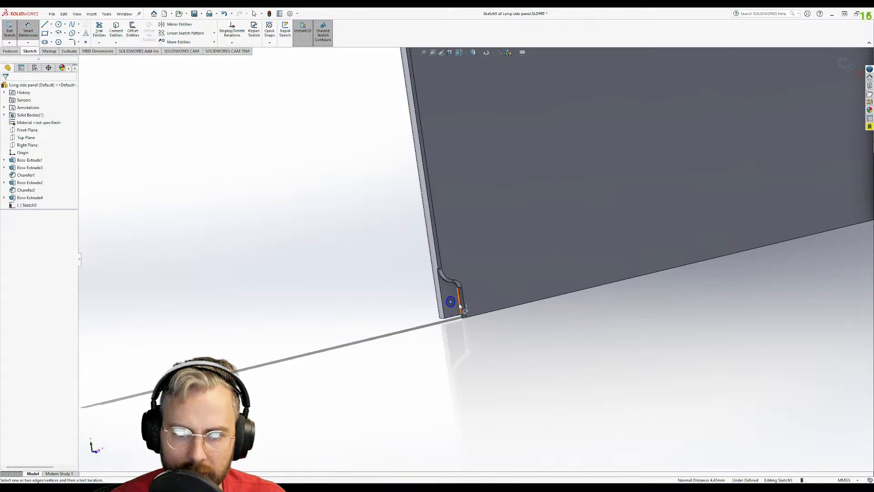
# - Dimension the lower circle's centre 5 mm from the bottom edge of its notch face
pyautogui.scroll(-2, 460, 306)
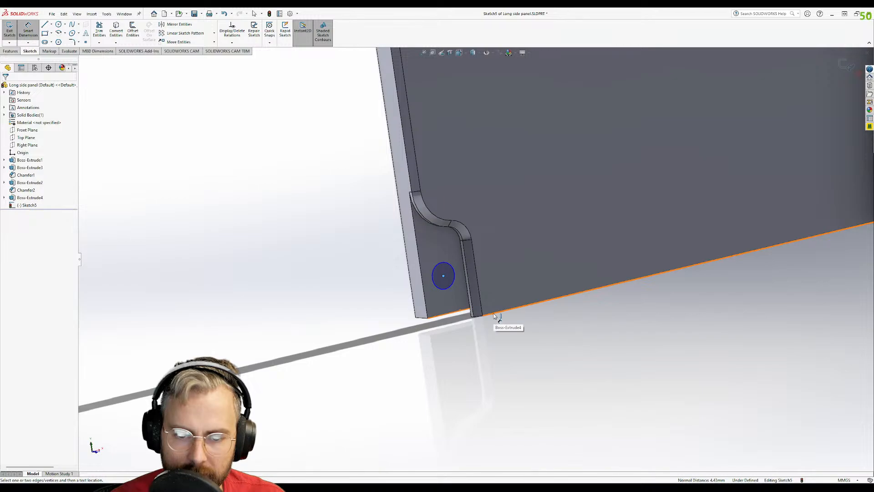
pyautogui.press('Escape')
pyautogui.click(453, 316)
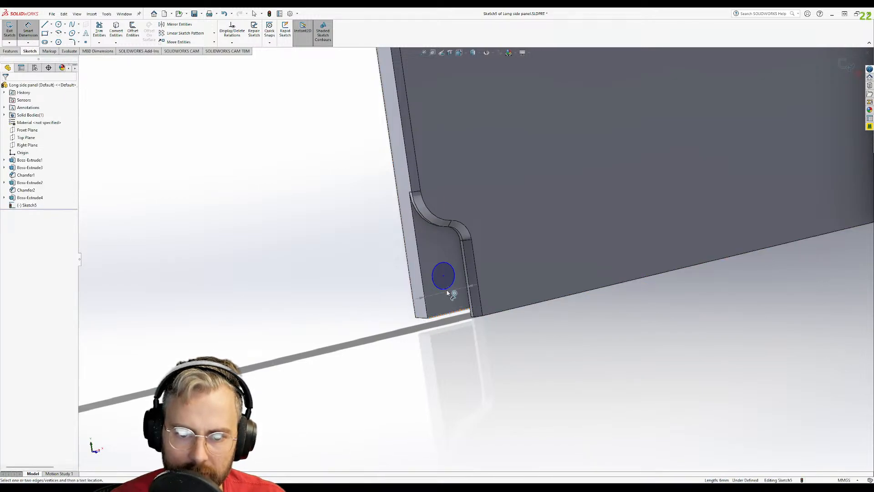
pyautogui.click(444, 277)
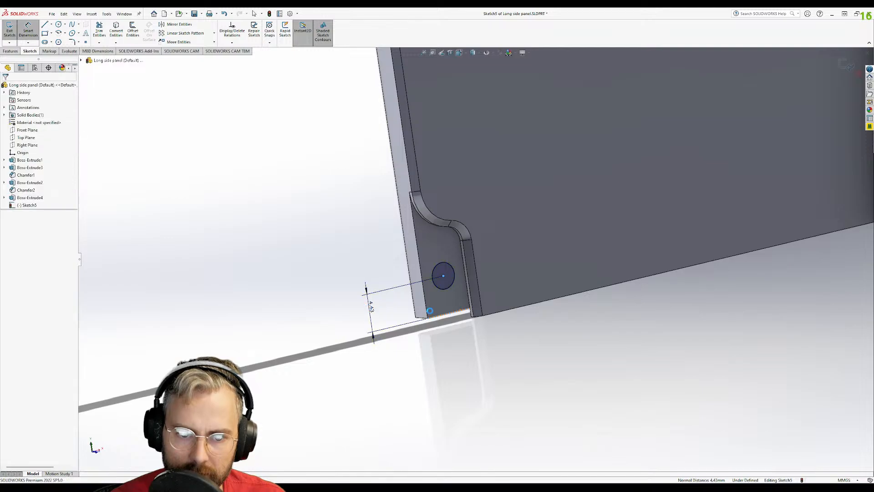
pyautogui.click(370, 302)
pyautogui.write('5')
pyautogui.press('Return')
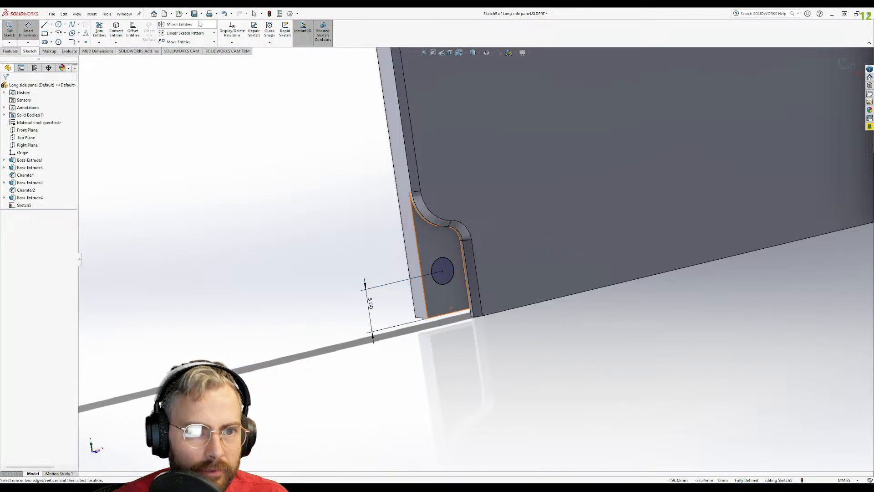
# - Mirror both notch circles about the central construction line onto the notches at the panel's opposite short side
pyautogui.click(178, 24)
pyautogui.scroll(2, 436, 255)
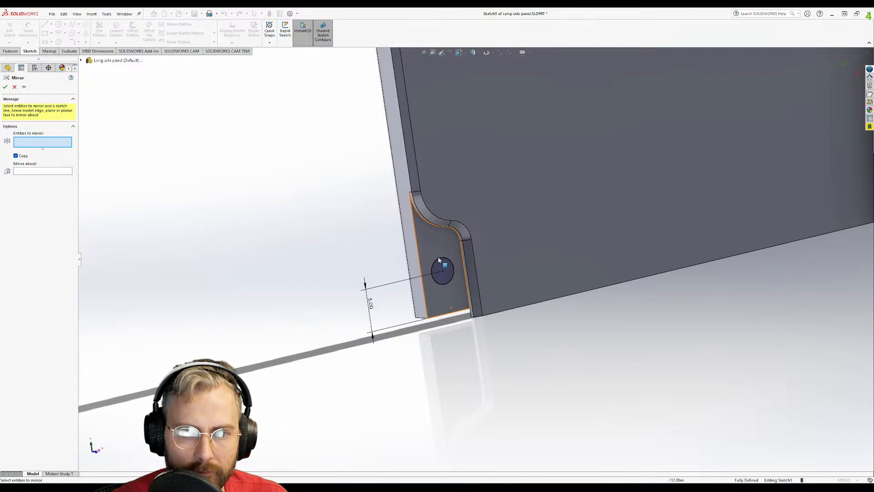
pyautogui.click(440, 267)
pyautogui.scroll(6, 511, 158)
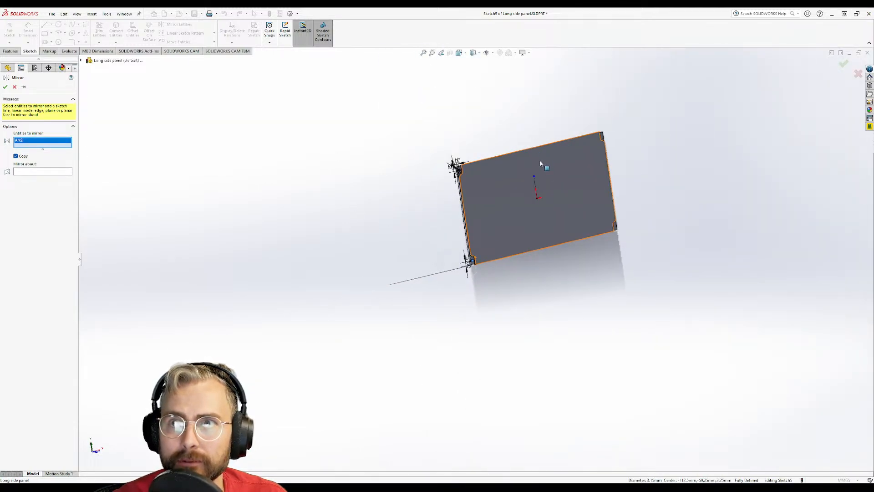
pyautogui.scroll(-2, 541, 163)
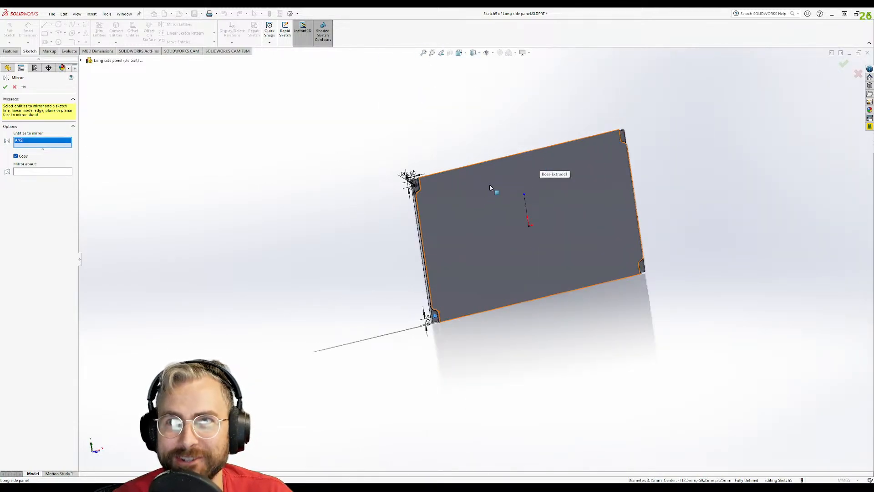
pyautogui.scroll(-5, 490, 187)
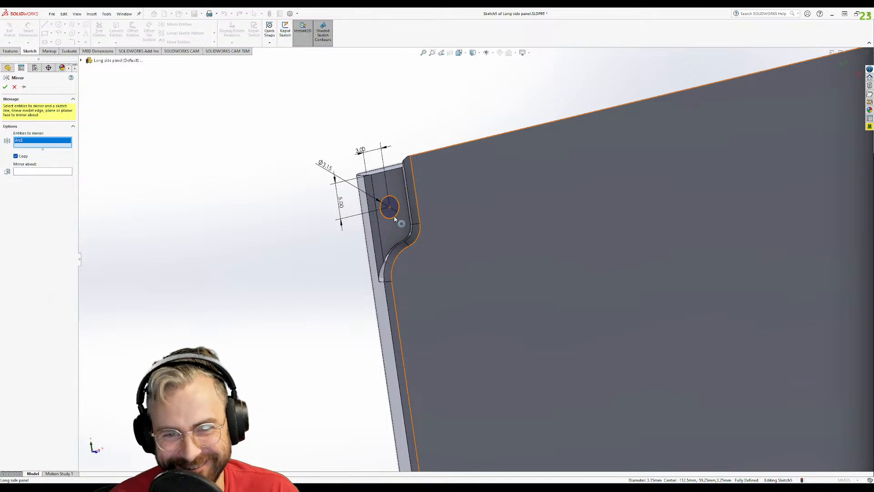
pyautogui.click(396, 219)
pyautogui.scroll(3, 469, 256)
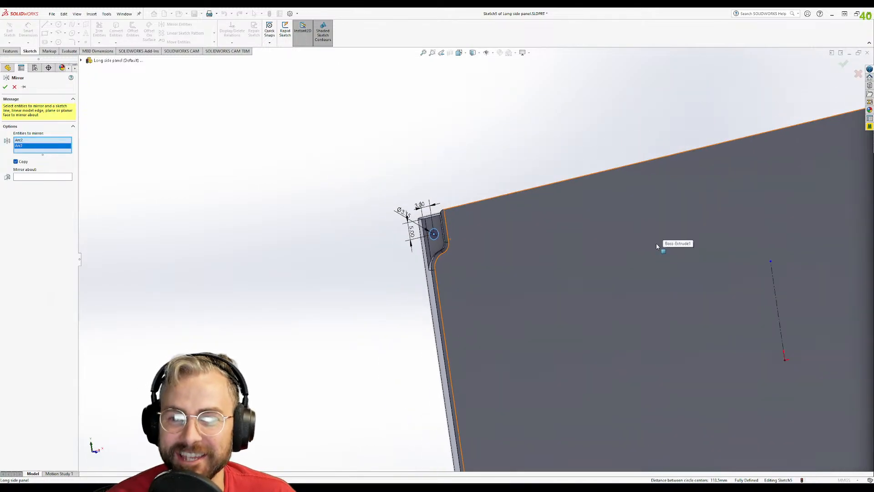
pyautogui.click(52, 177)
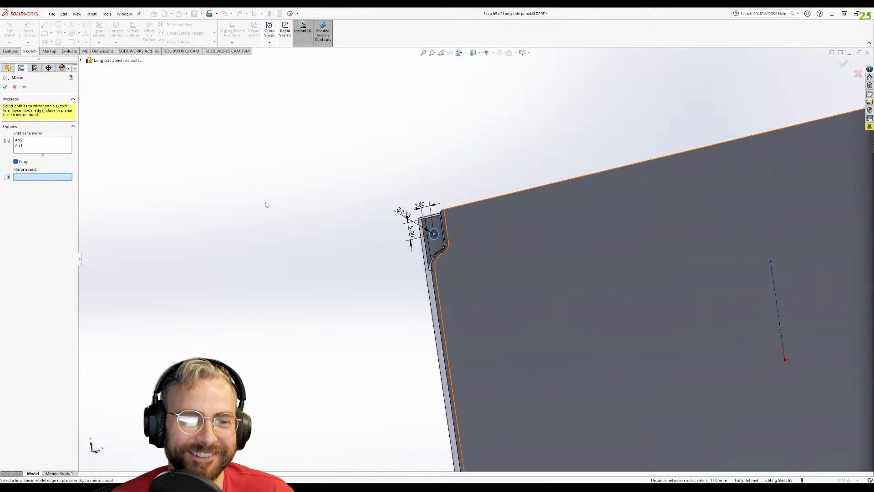
pyautogui.click(778, 296)
pyautogui.scroll(5, 779, 295)
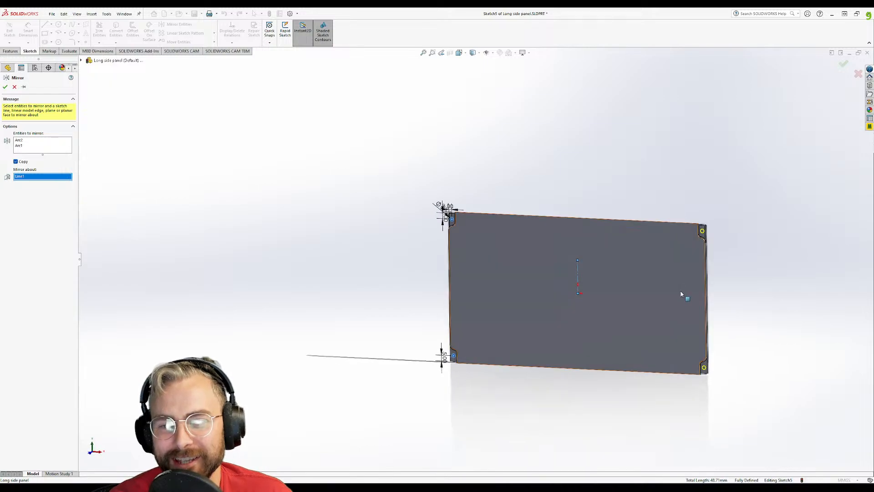
pyautogui.scroll(-3, 681, 294)
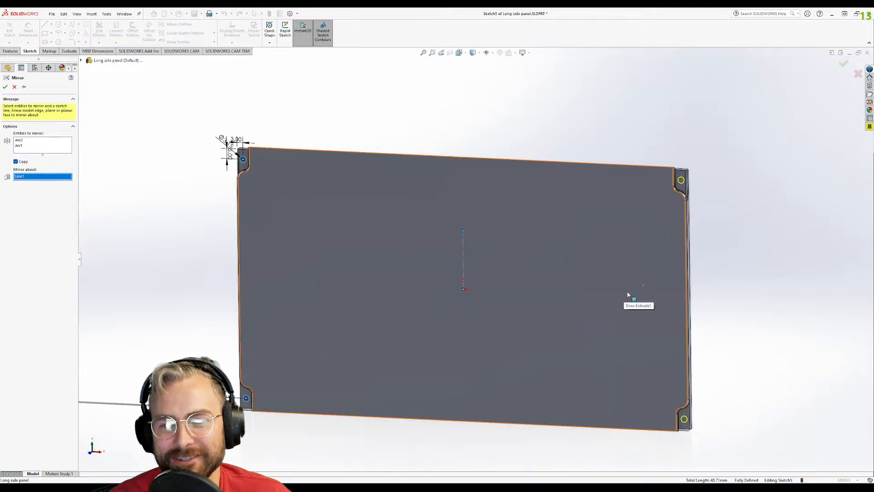
pyautogui.click(5, 88)
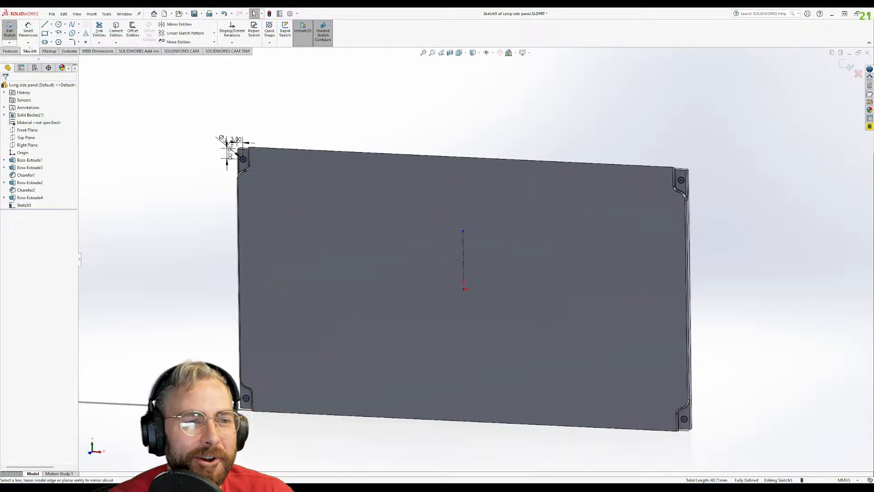
# - Extrude-cut the four notch circles with the Through All end condition to make the screw holes
pyautogui.click(10, 52)
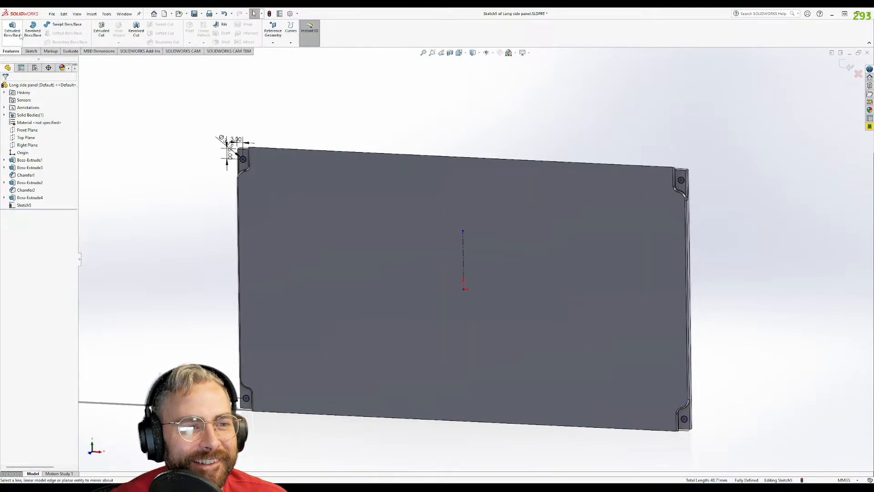
pyautogui.click(102, 31)
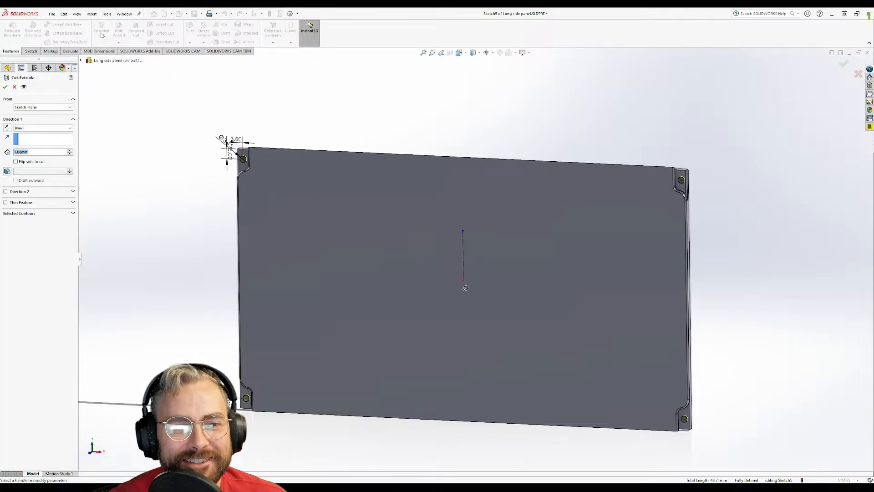
pyautogui.click(44, 128)
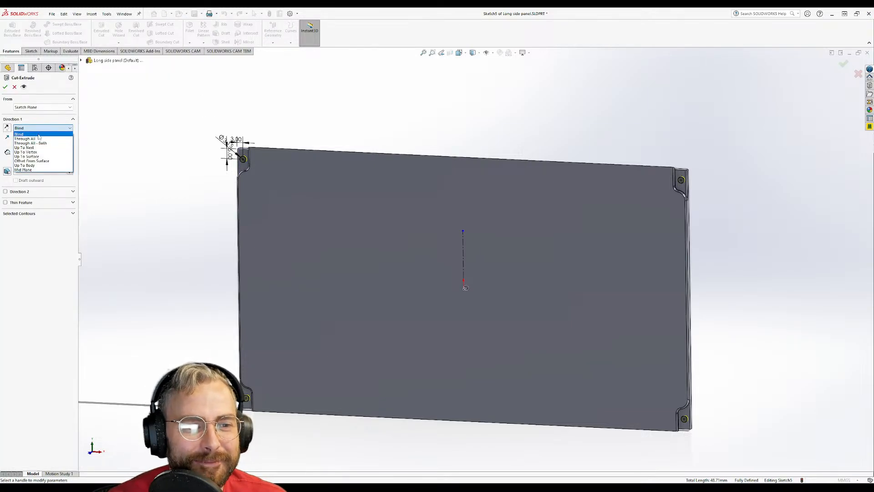
pyautogui.click(32, 136)
pyautogui.moveTo(180, 192); pyautogui.dragTo(376, 253, button='middle')
pyautogui.click(5, 87)
# - Examine the screw holes in the panel's corner notches from several angles
pyautogui.moveTo(356, 233); pyautogui.dragTo(342, 191, button='middle')
pyautogui.scroll(4, 343, 192)
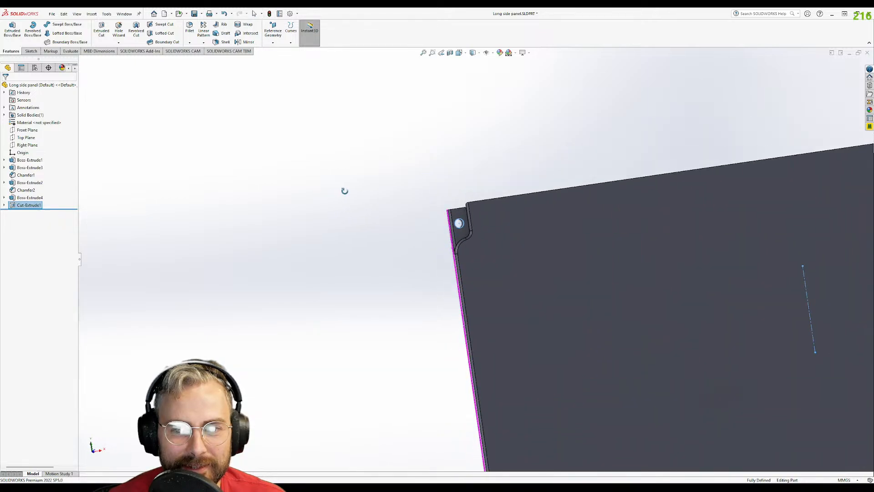
pyautogui.click(369, 288)
pyautogui.moveTo(368, 287); pyautogui.dragTo(393, 262, button='middle')
pyautogui.scroll(3, 441, 251)
pyautogui.moveTo(503, 276); pyautogui.dragTo(351, 255, button='middle')
pyautogui.scroll(1, 594, 241)
pyautogui.moveTo(594, 221); pyautogui.dragTo(618, 212, button='middle')
pyautogui.scroll(-4, 467, 278)
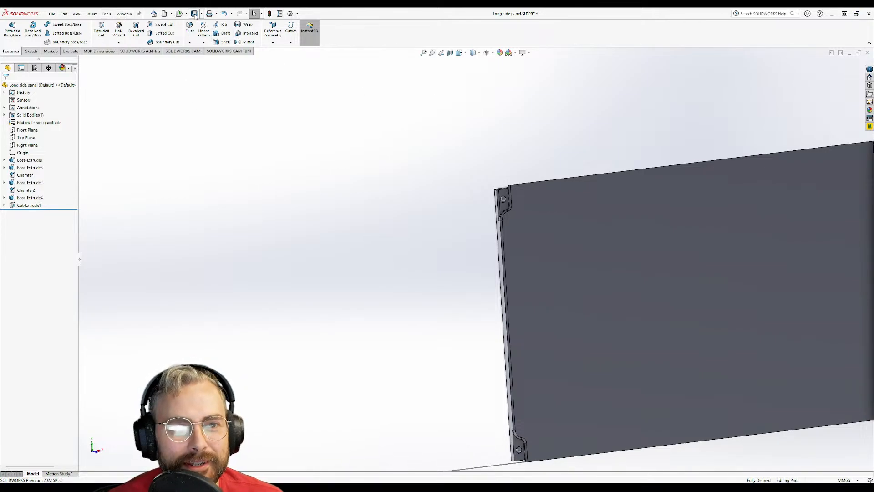
# - Save the long side panel part and switch to the Assembled PC assembly
pyautogui.click(124, 13)
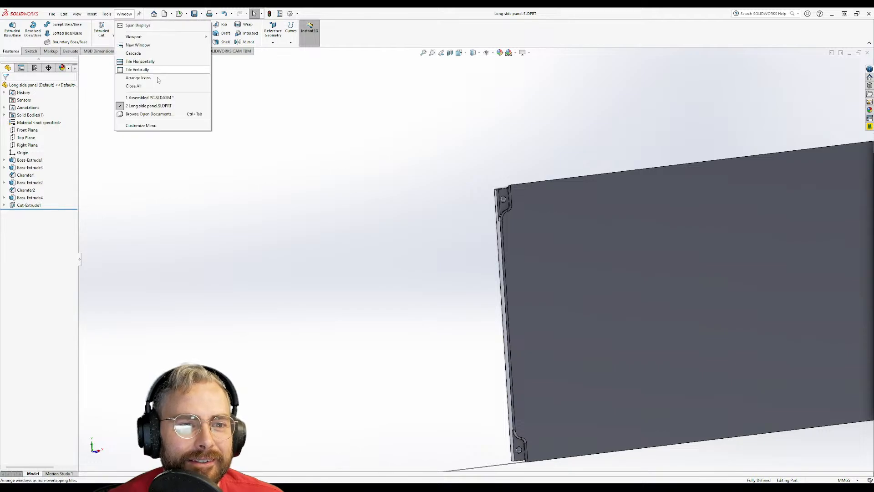
pyautogui.click(152, 99)
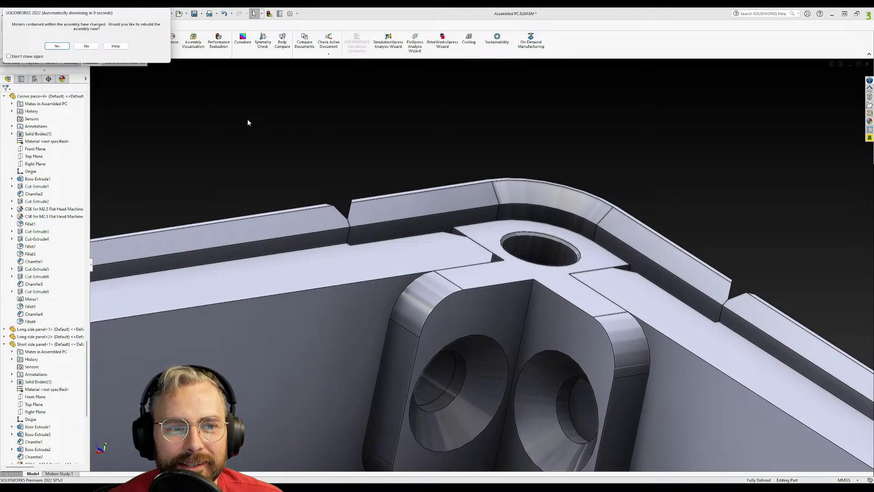
# - Rebuild the assembly with the changed long side panel and check its screw hole against the corner piece's countersunk hole
pyautogui.click(57, 46)
pyautogui.moveTo(470, 304); pyautogui.dragTo(428, 258, button='middle')
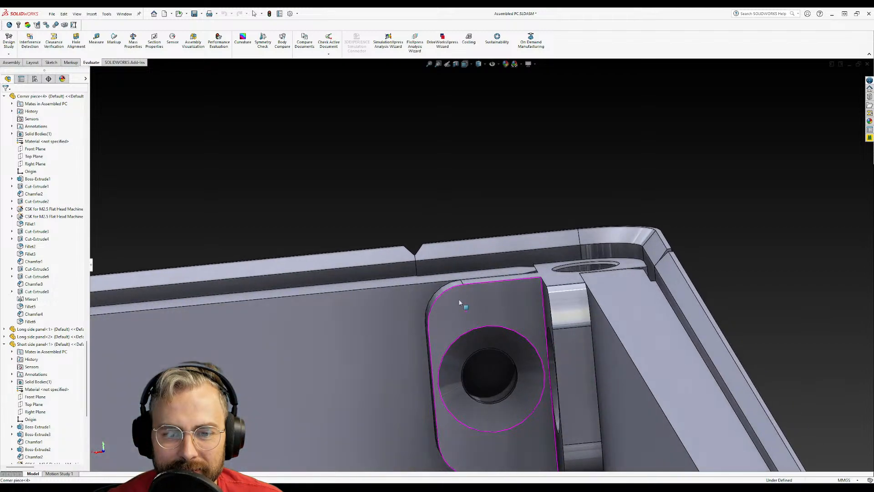
pyautogui.scroll(-5, 498, 394)
pyautogui.click(497, 384)
pyautogui.scroll(8, 465, 370)
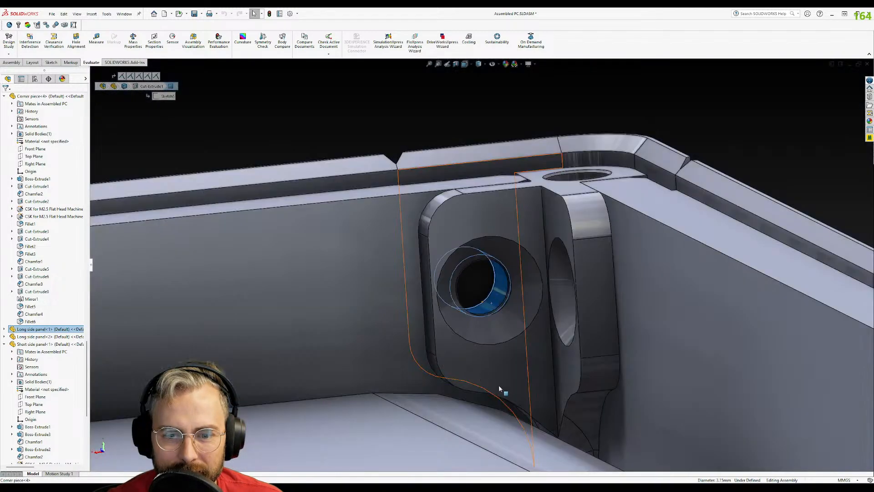
# - Examine how the screw holes line up with the countersunk corner piece and the fit between panels at another case corner
pyautogui.scroll(8, 517, 417)
pyautogui.moveTo(506, 431); pyautogui.dragTo(510, 367, button='middle')
pyautogui.scroll(-10, 511, 368)
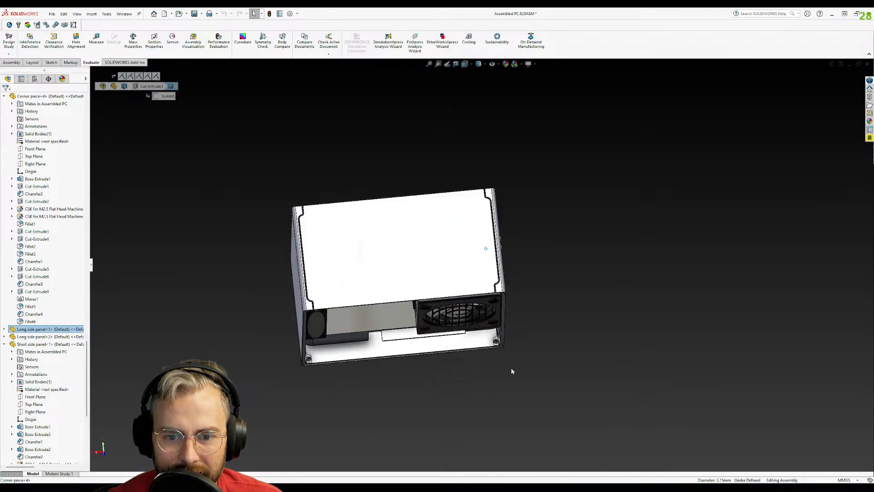
pyautogui.scroll(-5, 512, 330)
pyautogui.moveTo(512, 331); pyautogui.dragTo(505, 242, button='middle')
pyautogui.click(501, 303)
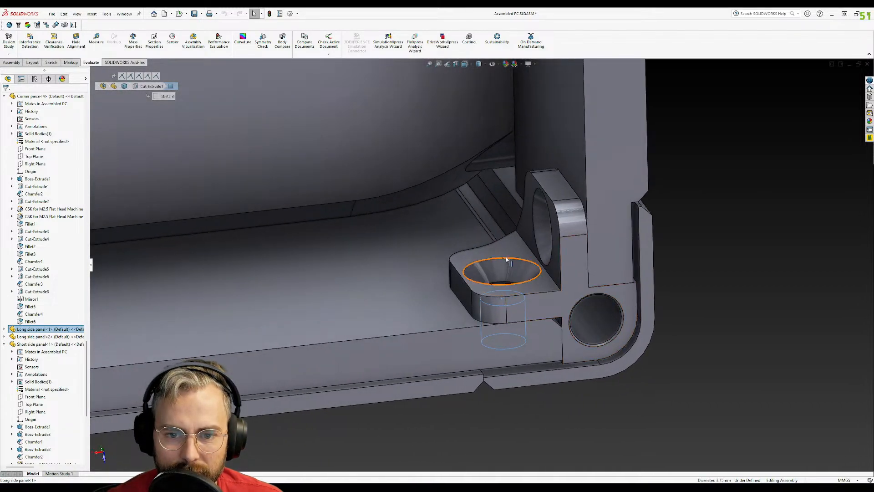
pyautogui.moveTo(492, 353); pyautogui.dragTo(542, 385, button='middle')
pyautogui.click(542, 376)
pyautogui.scroll(3, 542, 376)
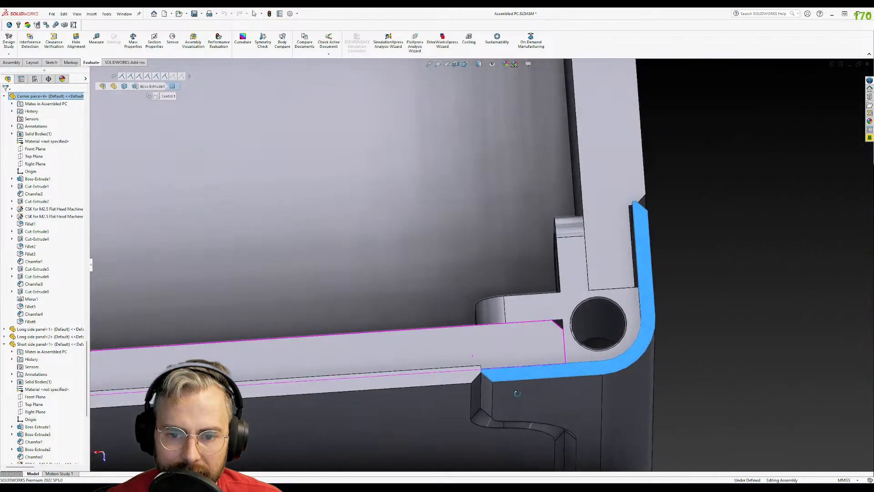
pyautogui.moveTo(752, 336); pyautogui.dragTo(538, 418, button='middle')
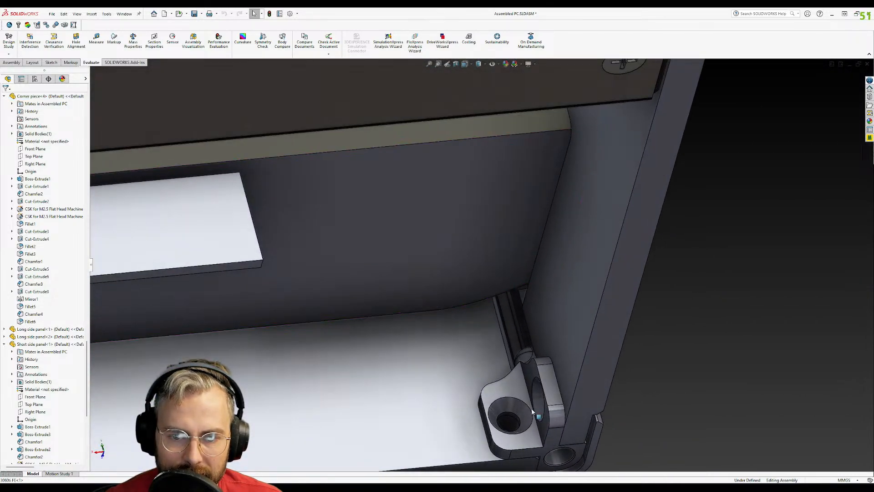
pyautogui.moveTo(514, 390); pyautogui.dragTo(458, 235, button='middle')
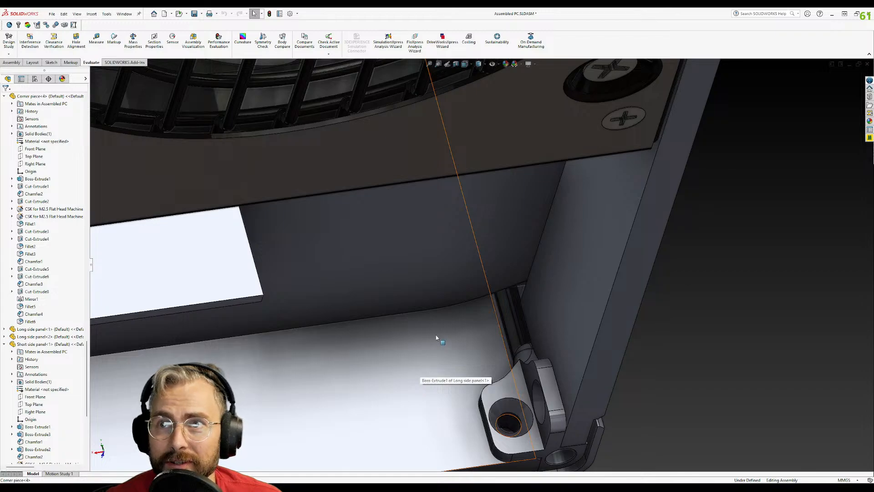
# - Measure the normal distance between the two long side panels by selecting a face on each
pyautogui.scroll(2, 497, 306)
pyautogui.scroll(5, 496, 305)
pyautogui.moveTo(359, 332); pyautogui.dragTo(677, 168, button='middle')
pyautogui.scroll(-5, 386, 277)
pyautogui.scroll(-2, 386, 278)
pyautogui.scroll(3, 440, 232)
pyautogui.moveTo(581, 169); pyautogui.dragTo(382, 154, button='middle')
pyautogui.click(627, 238)
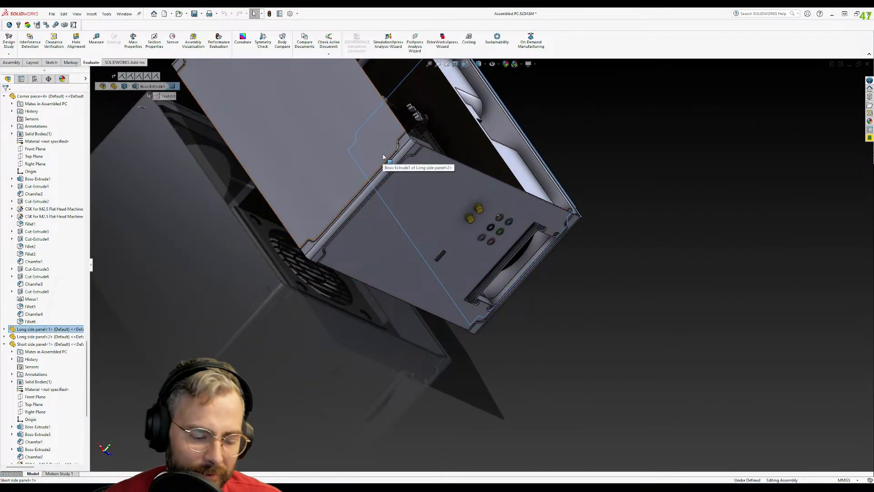
pyautogui.keyDown('ctrl'); pyautogui.click(327, 121); pyautogui.keyUp('ctrl')
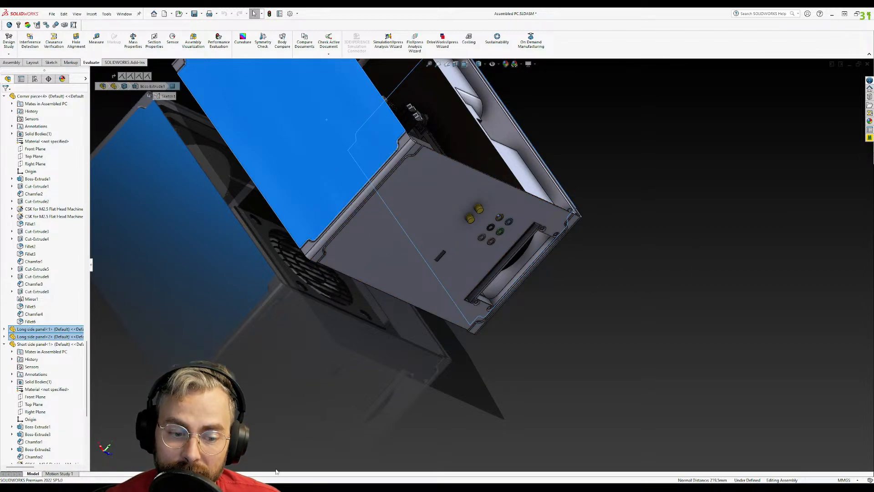
pyautogui.press('Tab')
# - Start the Measure tool and open its units and precision settings
pyautogui.moveTo(582, 307); pyautogui.dragTo(561, 285, button='middle')
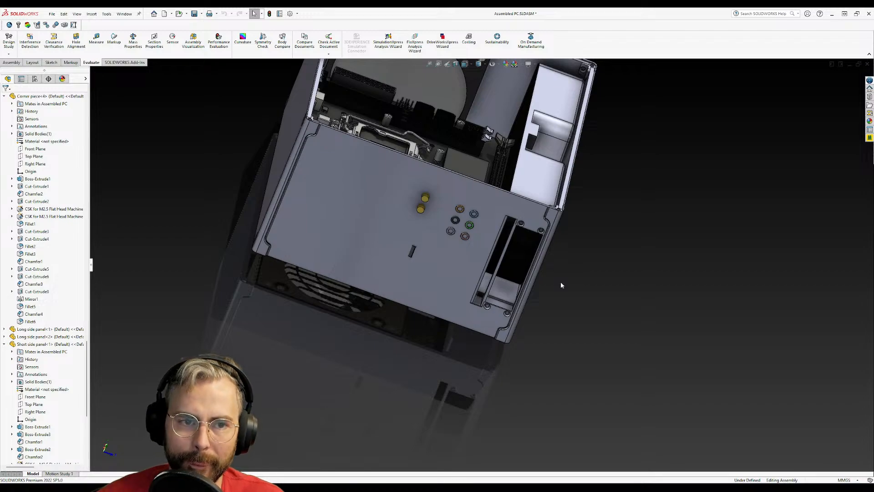
pyautogui.click(97, 42)
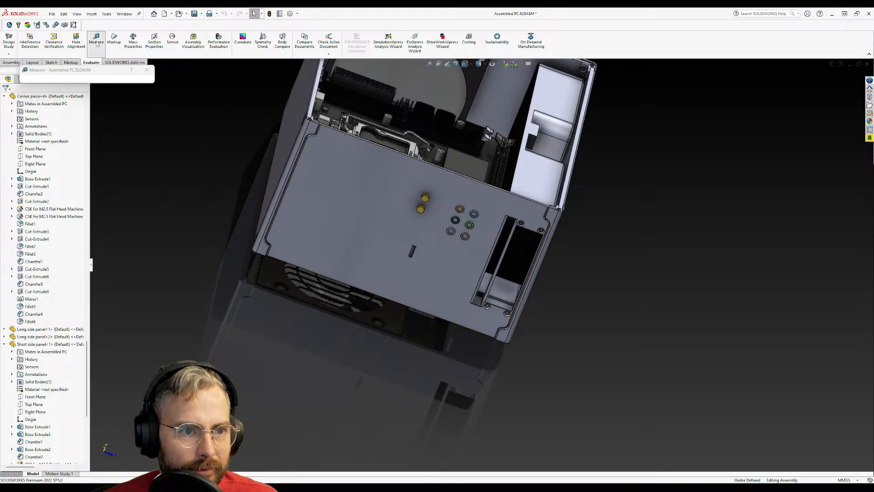
pyautogui.click(38, 81)
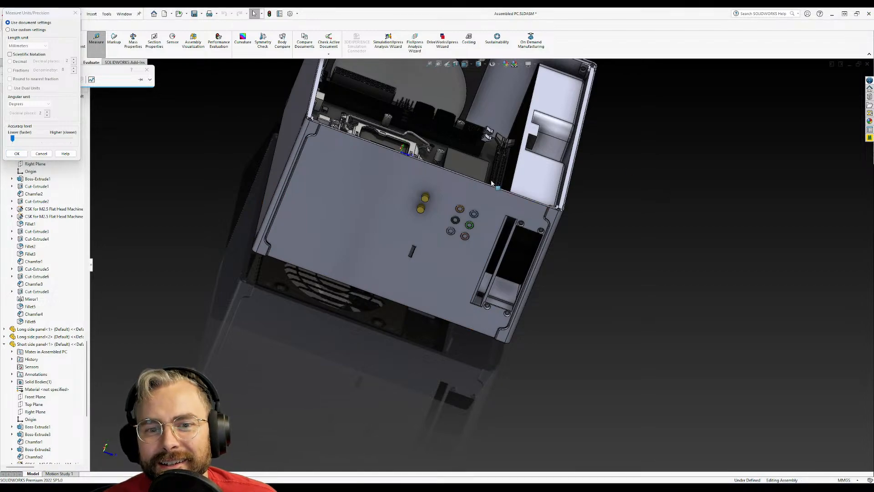
# - Hide the short side panel covering the motherboard's port side
pyautogui.click(396, 184)
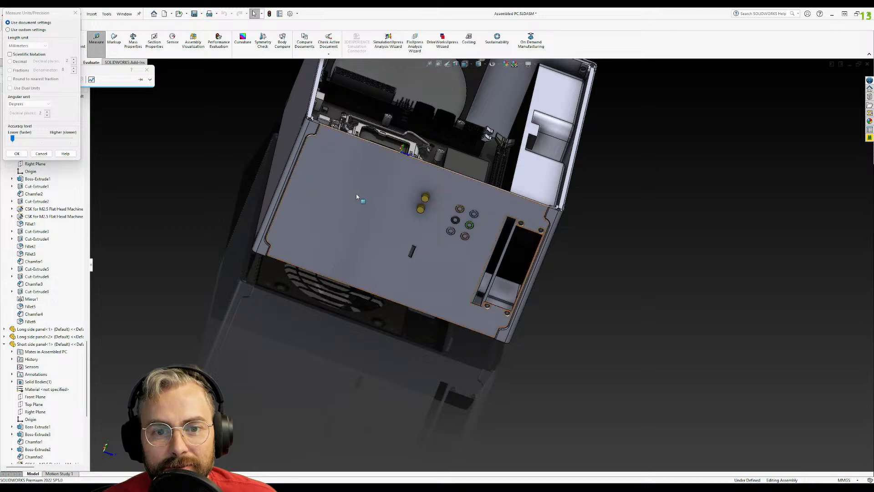
pyautogui.moveTo(291, 180); pyautogui.dragTo(351, 156, button='middle')
pyautogui.click(354, 157)
pyautogui.click(415, 108)
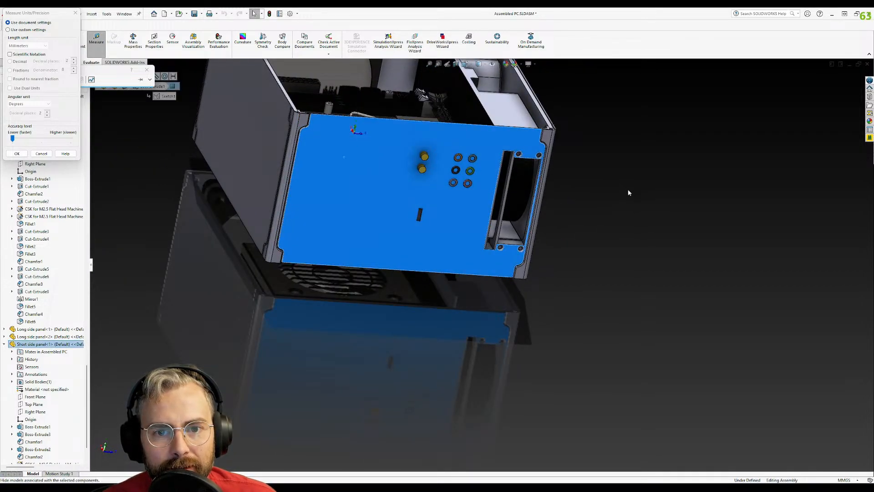
# - Examine the exposed motherboard ports and their position relative to the open end of the case
pyautogui.moveTo(517, 208)
pyautogui.mouseDown(button='middle')
pyautogui.moveTo(488, 109)
pyautogui.moveTo(515, 197)
pyautogui.mouseUp(button='middle')
pyautogui.scroll(-5, 376, 150)
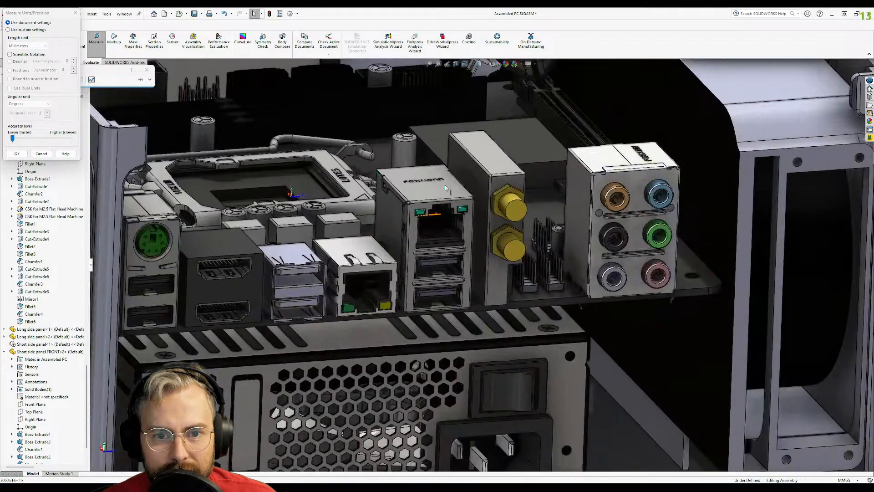
pyautogui.click(355, 335)
pyautogui.click(418, 192)
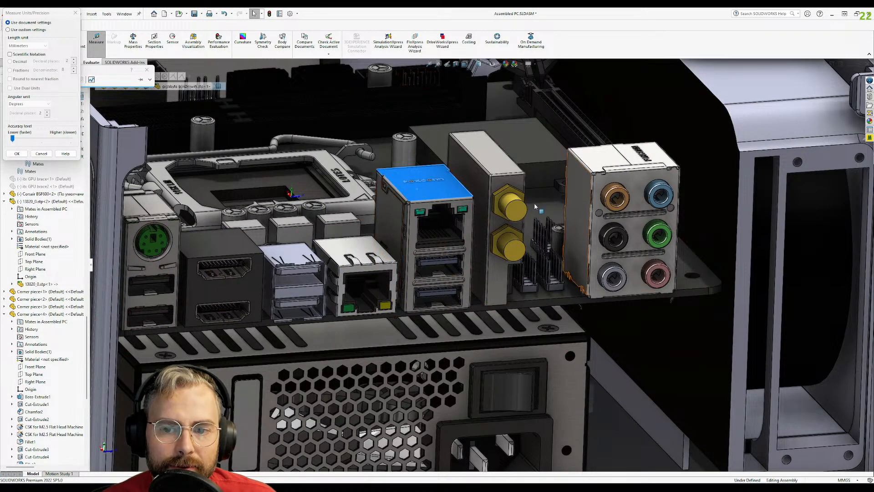
pyautogui.press('f')
pyautogui.moveTo(429, 259); pyautogui.dragTo(434, 142, button='middle')
pyautogui.scroll(5, 434, 142)
pyautogui.scroll(3, 433, 142)
# - Inspect the case fan's face and its placement against the short side panel
pyautogui.click(494, 238)
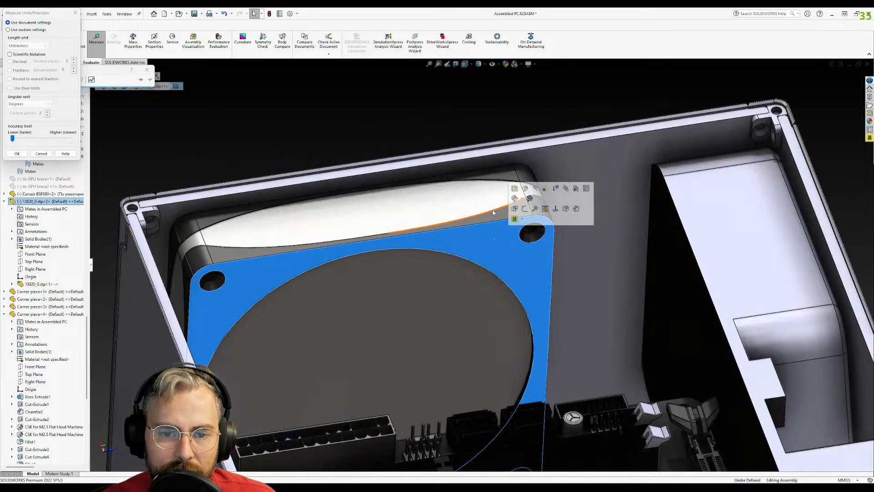
pyautogui.click(423, 208)
pyautogui.click(500, 254)
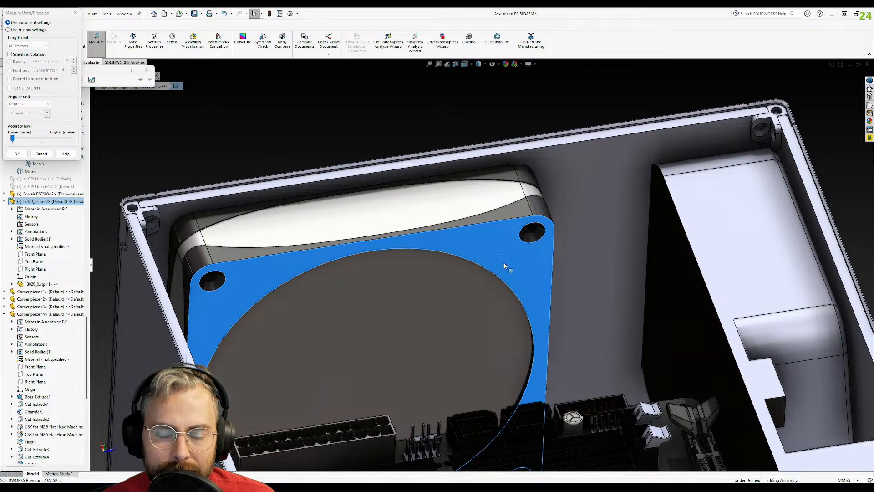
pyautogui.scroll(1, 505, 266)
pyautogui.scroll(-2, 504, 266)
pyautogui.scroll(2, 485, 264)
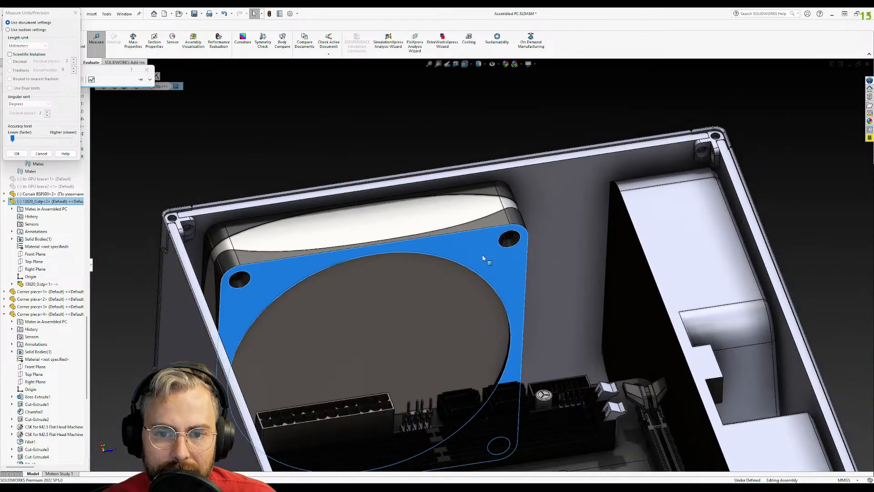
pyautogui.moveTo(540, 248); pyautogui.dragTo(726, 222, button='middle')
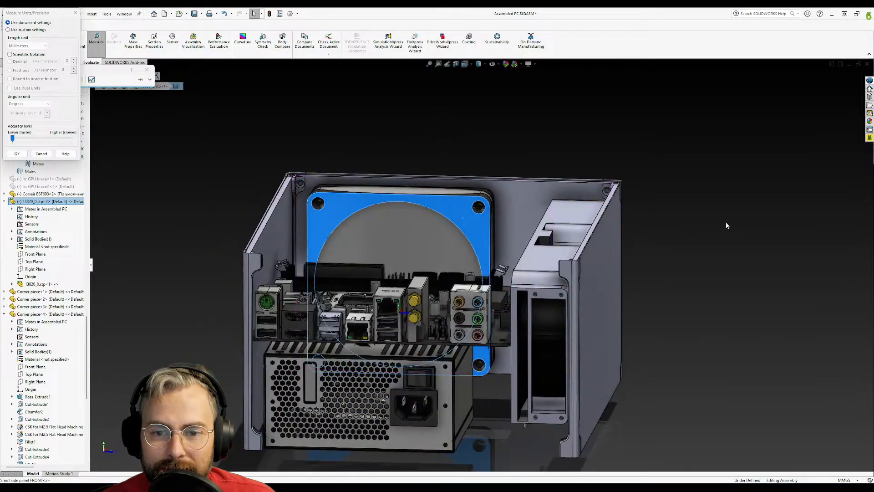
pyautogui.click(656, 237)
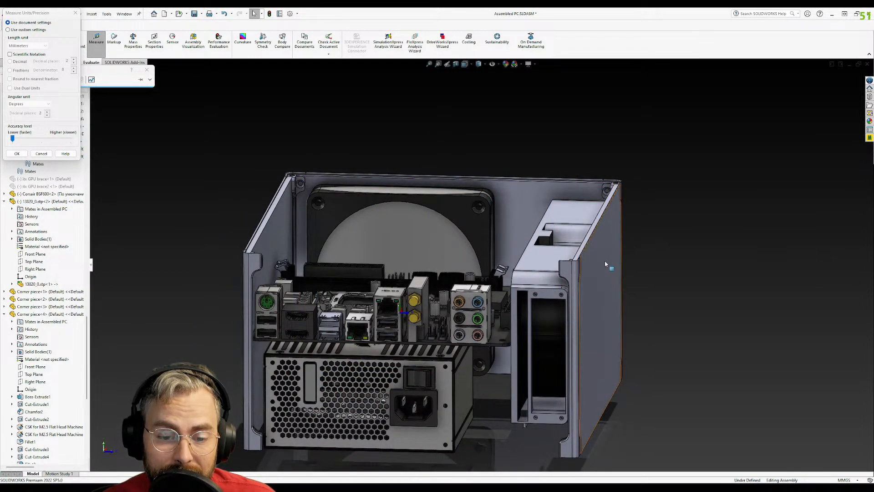
# - Check the space around the fan, motherboard and graphics card, and inspect the nearby corner piece
pyautogui.moveTo(605, 260); pyautogui.dragTo(477, 268, button='middle')
pyautogui.scroll(-3, 461, 205)
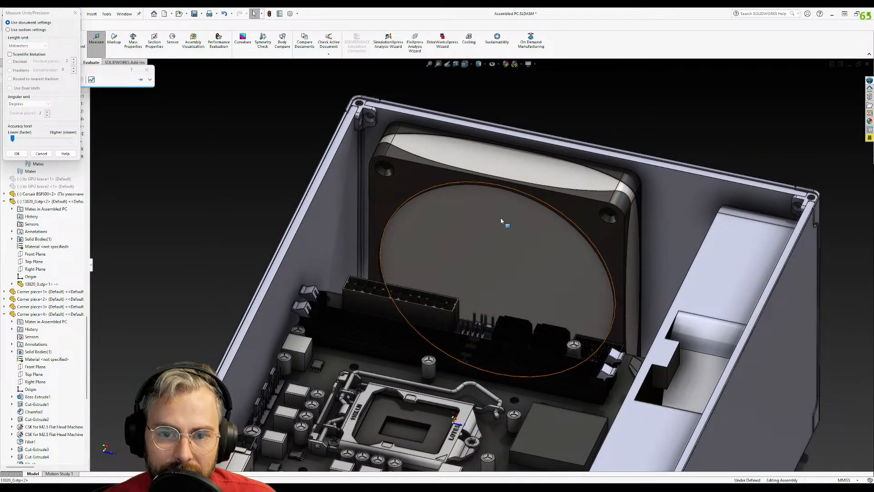
pyautogui.moveTo(506, 252); pyautogui.dragTo(510, 287, button='middle')
pyautogui.click(528, 206)
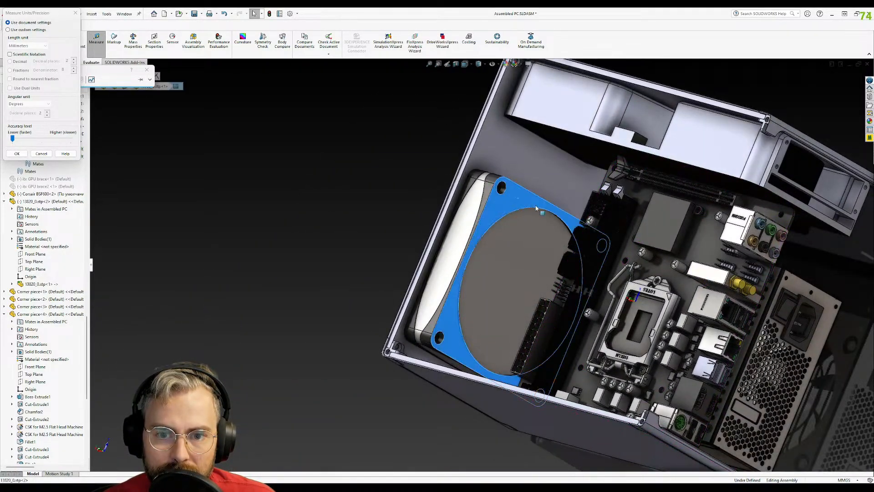
pyautogui.moveTo(747, 278); pyautogui.dragTo(729, 173, button='middle')
pyautogui.scroll(-5, 720, 165)
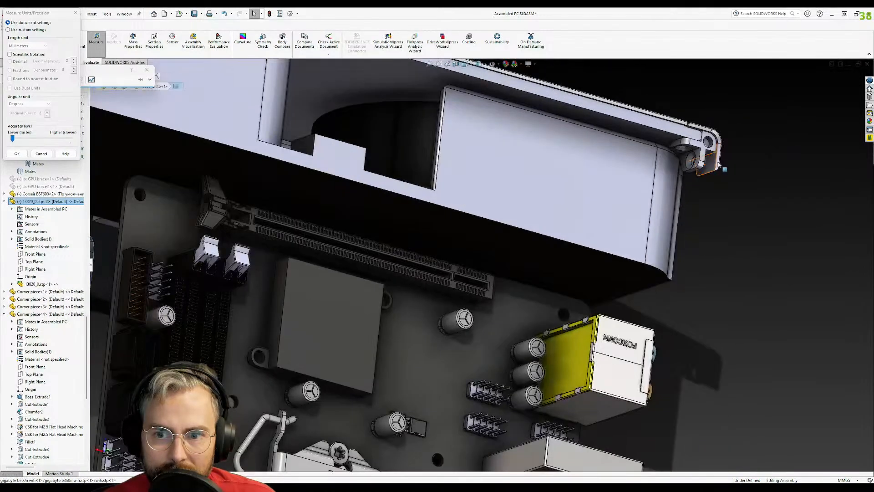
pyautogui.keyDown('ctrl'); pyautogui.click(687, 167); pyautogui.keyUp('ctrl')
pyautogui.click(752, 326)
pyautogui.scroll(2, 752, 326)
pyautogui.moveTo(752, 326); pyautogui.dragTo(348, 250, button='middle')
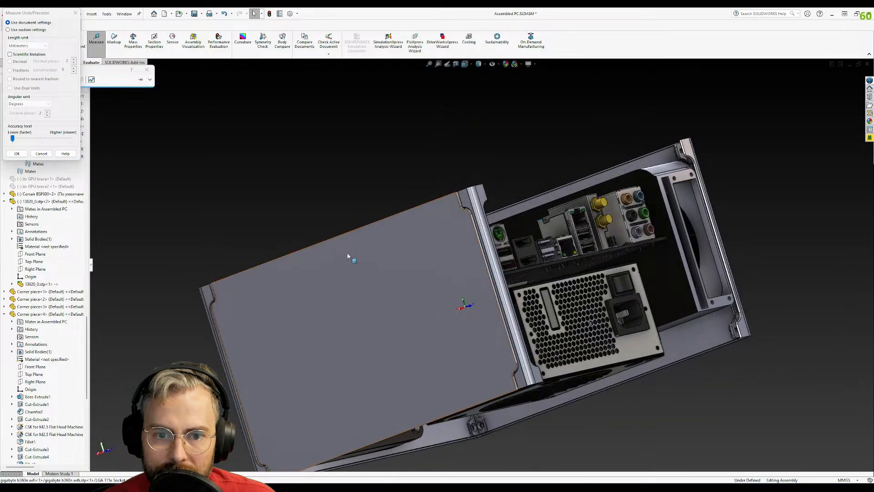
# - Examine the whole case from all sides, including the power supply, graphics card and outer panels
pyautogui.moveTo(563, 264); pyautogui.dragTo(582, 334, button='middle')
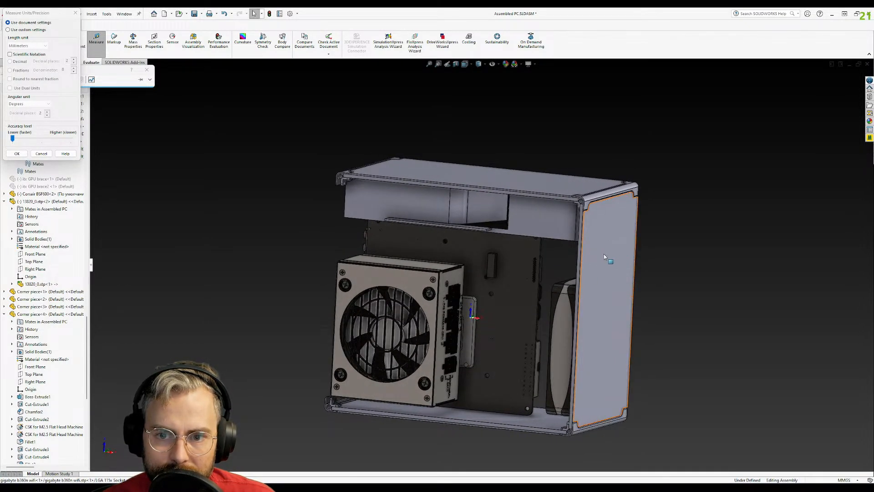
pyautogui.moveTo(620, 238); pyautogui.dragTo(487, 244, button='middle')
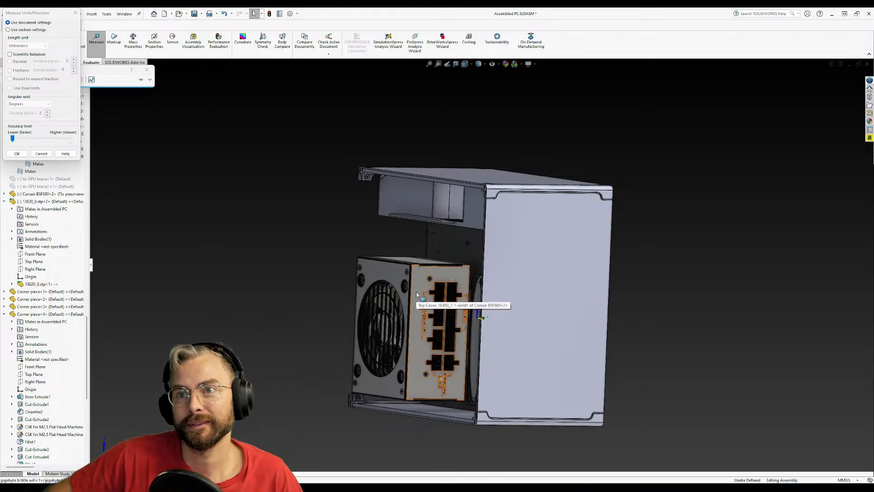
pyautogui.moveTo(517, 292); pyautogui.dragTo(533, 304, button='middle')
pyautogui.scroll(-4, 617, 254)
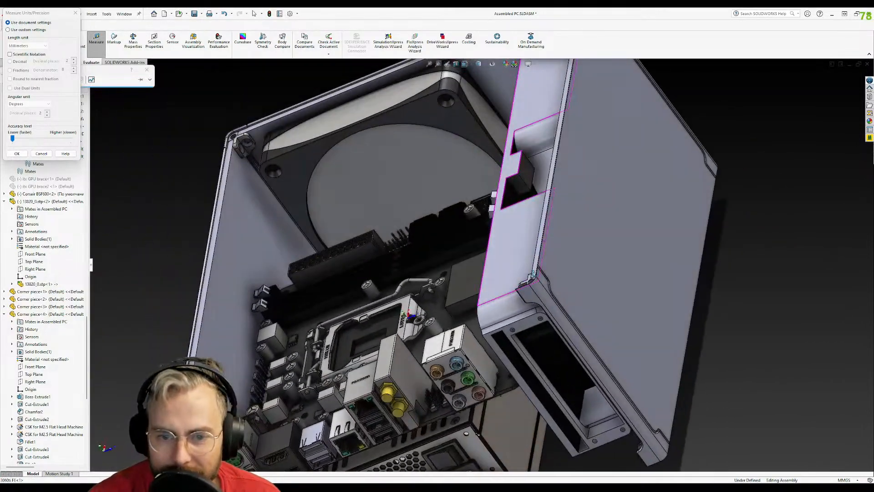
pyautogui.scroll(-3, 534, 304)
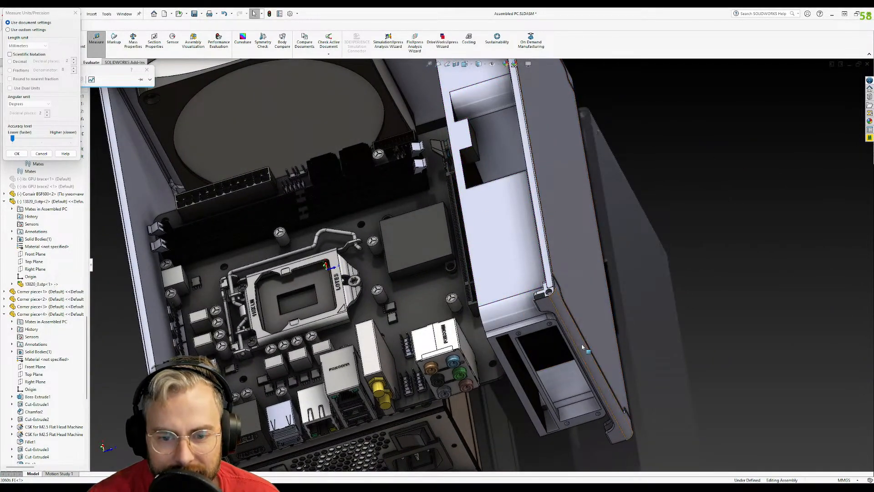
pyautogui.moveTo(482, 299); pyautogui.dragTo(516, 244, button='middle')
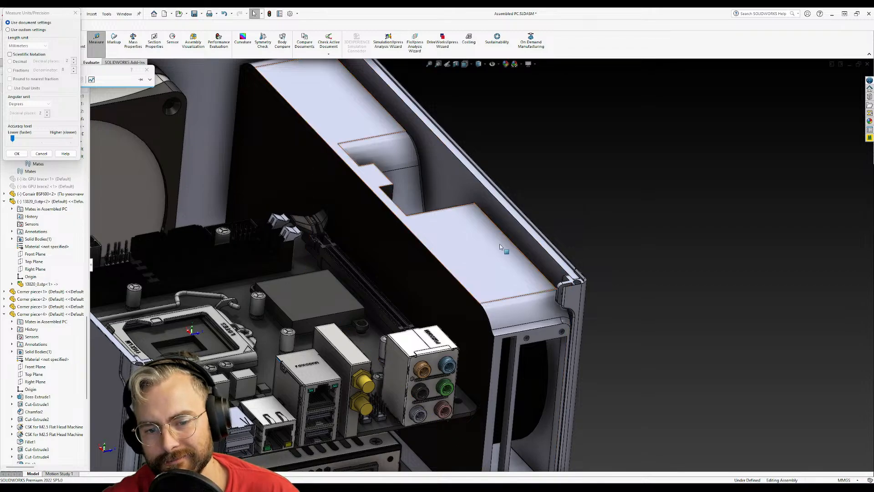
pyautogui.moveTo(501, 272); pyautogui.dragTo(464, 310, button='middle')
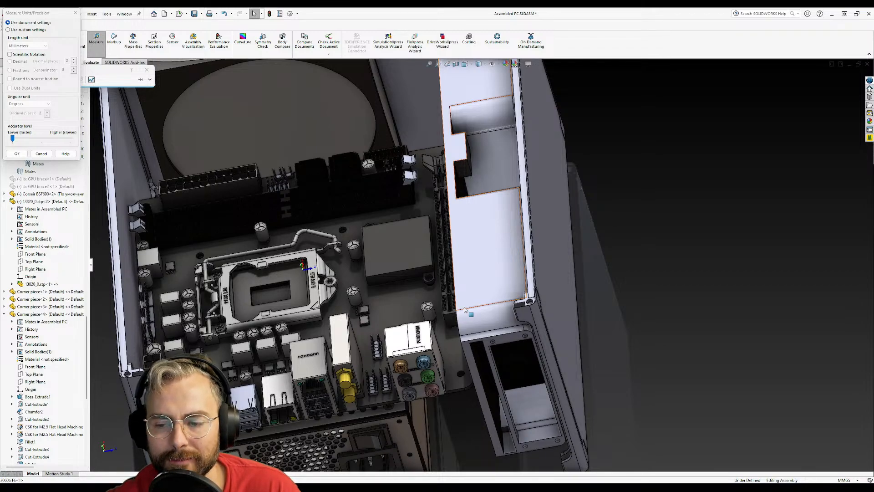
pyautogui.moveTo(309, 364); pyautogui.dragTo(468, 335, button='middle')
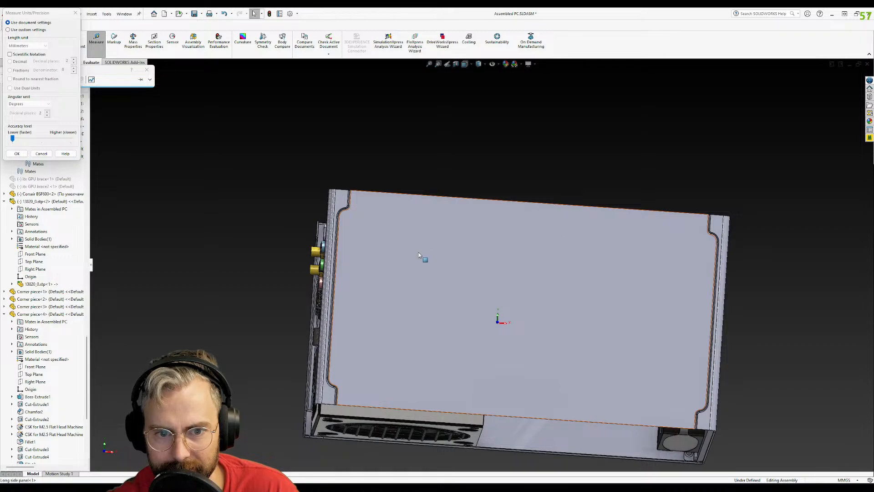
pyautogui.moveTo(416, 152); pyautogui.dragTo(652, 382, button='middle')
pyautogui.scroll(5, 652, 382)
pyautogui.moveTo(627, 314); pyautogui.dragTo(534, 239, button='middle')
pyautogui.moveTo(400, 339)
pyautogui.mouseDown(button='middle')
pyautogui.moveTo(431, 355)
pyautogui.moveTo(513, 354)
pyautogui.moveTo(384, 334)
pyautogui.mouseUp(button='middle')
# - Open the Long side panel part from the assembly and close the Measure tool
pyautogui.click(344, 378)
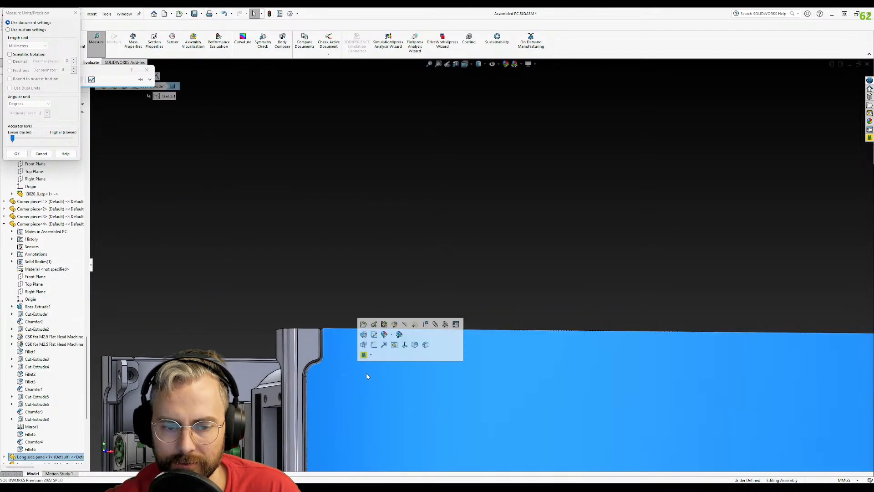
pyautogui.click(363, 325)
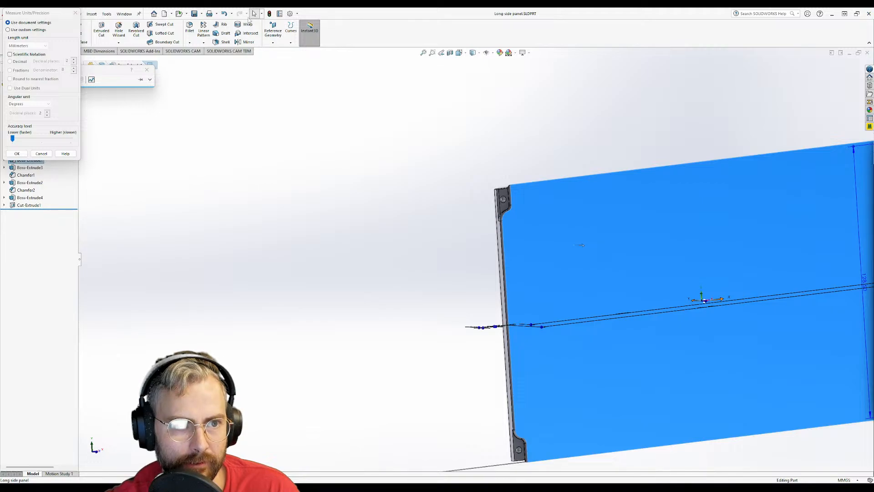
pyautogui.click(146, 70)
pyautogui.scroll(-3, 560, 277)
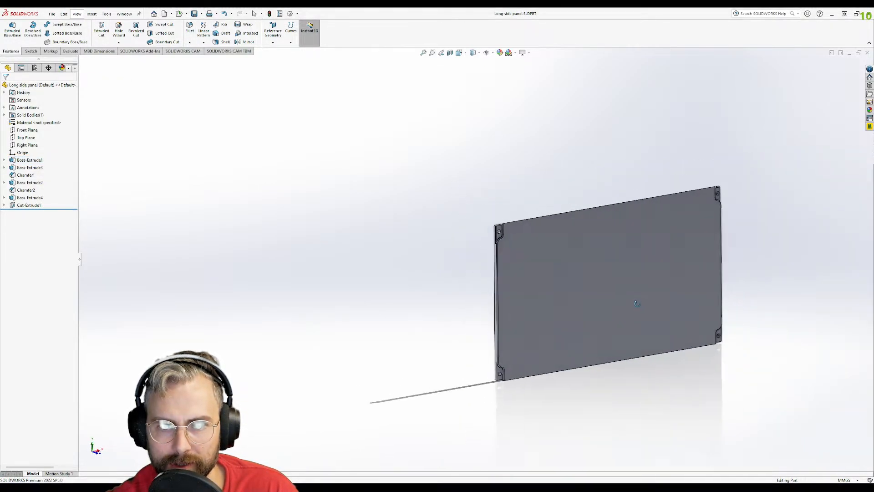
# - Switch back to the Assembled PC assembly window
pyautogui.click(124, 13)
pyautogui.click(152, 96)
pyautogui.scroll(5, 487, 262)
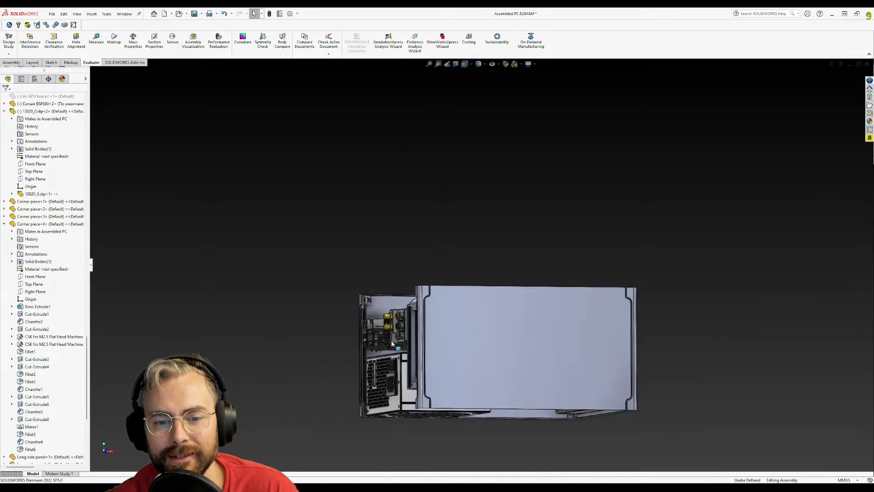
# - Measure the distance between the outer faces of the first and second corner pieces
pyautogui.moveTo(374, 351); pyautogui.dragTo(403, 409, button='middle')
pyautogui.scroll(-8, 412, 286)
pyautogui.click(461, 225)
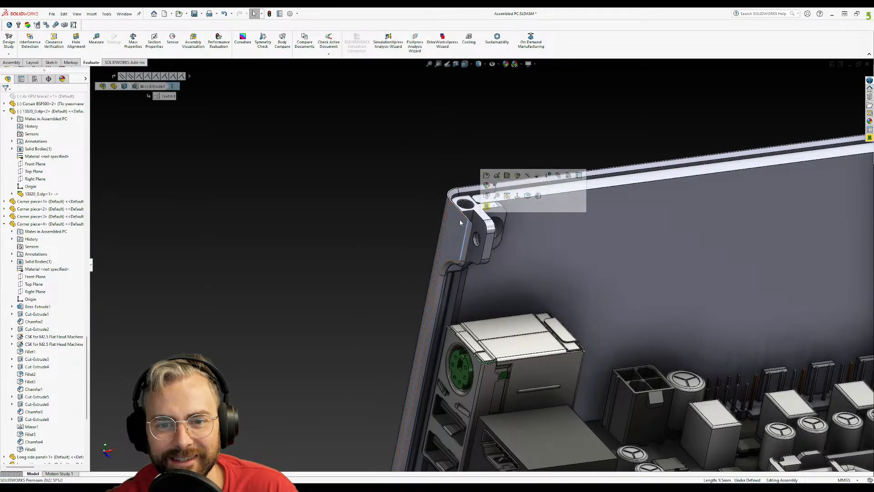
pyautogui.moveTo(646, 251); pyautogui.dragTo(545, 288, button='middle')
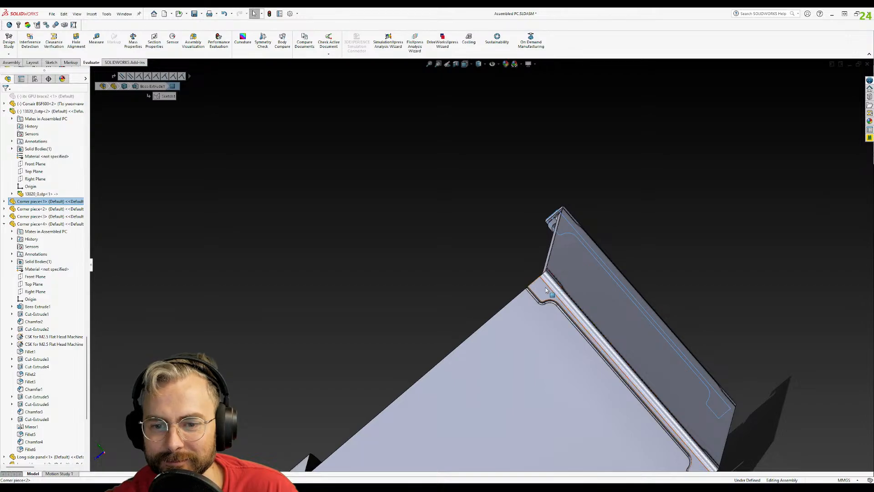
pyautogui.keyDown('ctrl'); pyautogui.click(545, 288); pyautogui.keyUp('ctrl')
pyautogui.moveTo(710, 305); pyautogui.dragTo(724, 267, button='middle')
pyautogui.scroll(5, 584, 261)
pyautogui.moveTo(578, 267); pyautogui.dragTo(521, 232, button='middle')
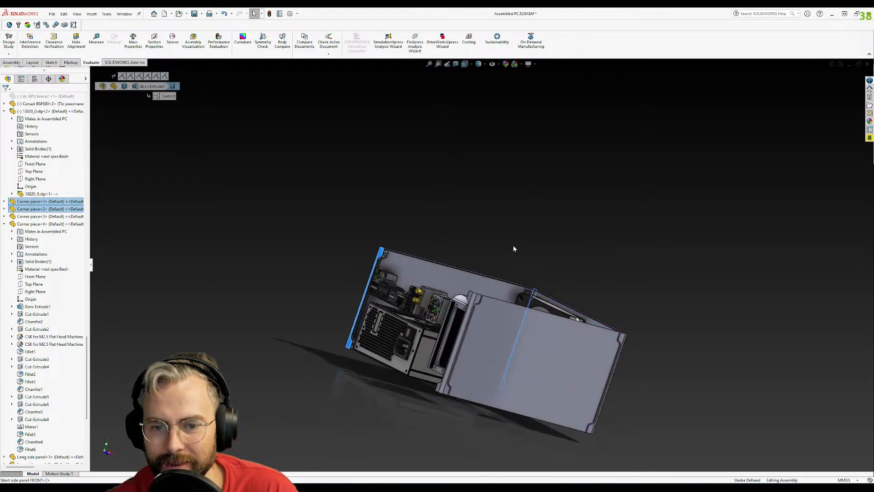
# - Measure the length of the third corner piece between its two end faces, and clear the selection
pyautogui.scroll(-5, 521, 232)
pyautogui.scroll(-4, 413, 329)
pyautogui.scroll(4, 413, 329)
pyautogui.scroll(-1, 337, 341)
pyautogui.scroll(1, 337, 341)
pyautogui.moveTo(346, 391); pyautogui.dragTo(404, 383, button='middle')
pyautogui.scroll(-8, 573, 315)
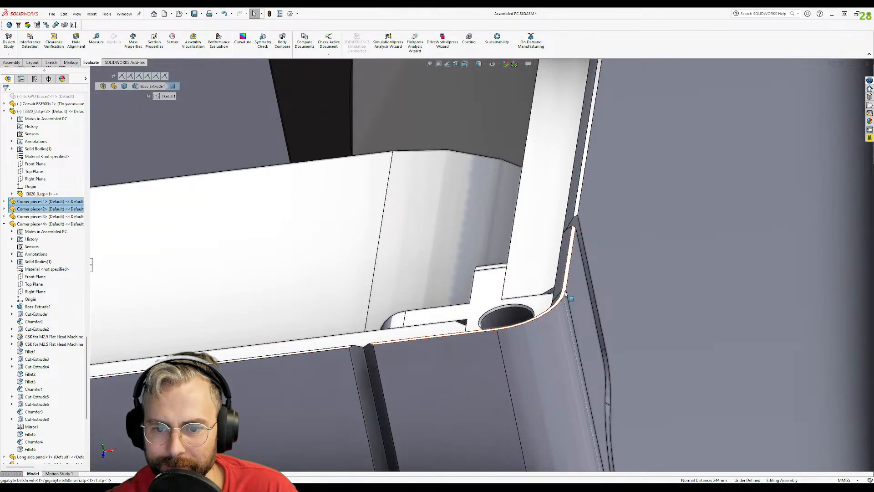
pyautogui.click(565, 294)
pyautogui.moveTo(569, 359); pyautogui.dragTo(541, 247, button='middle')
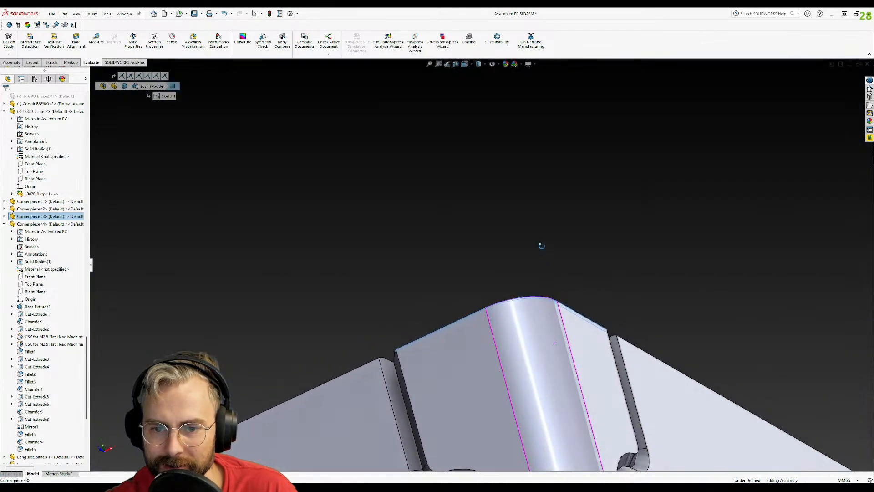
pyautogui.scroll(8, 545, 381)
pyautogui.scroll(-8, 529, 373)
pyautogui.moveTo(530, 374); pyautogui.dragTo(535, 418, button='middle')
pyautogui.click(534, 418)
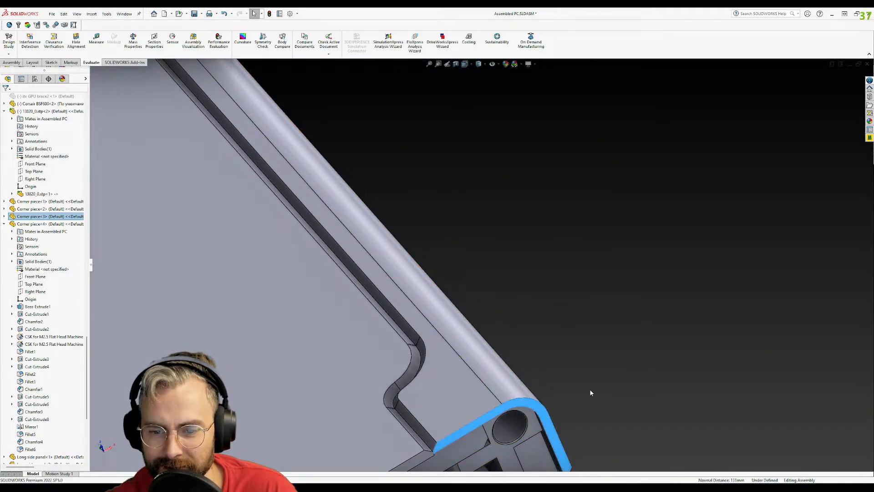
pyautogui.scroll(6, 525, 279)
pyautogui.moveTo(526, 279); pyautogui.dragTo(597, 234, button='middle')
pyautogui.click(554, 220)
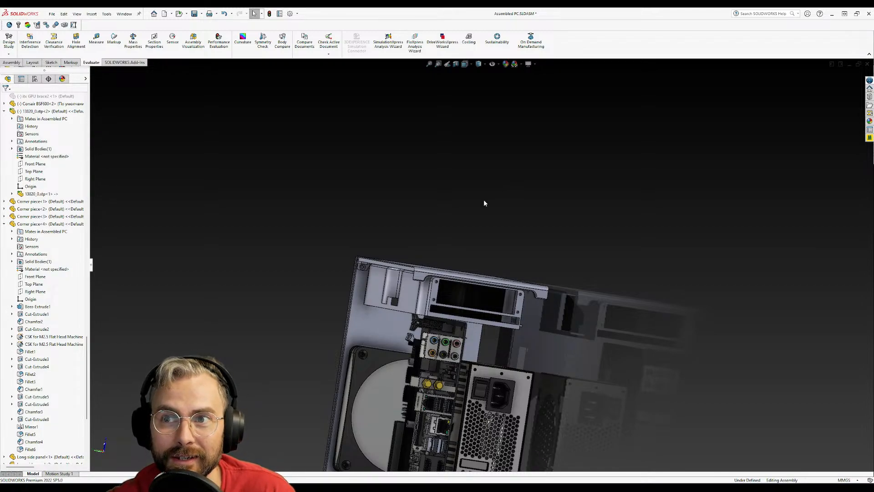
# - Inspect the power supply's fan side and socket side, checking how it sits below the motherboard in the case
pyautogui.moveTo(479, 205); pyautogui.dragTo(524, 237, button='middle')
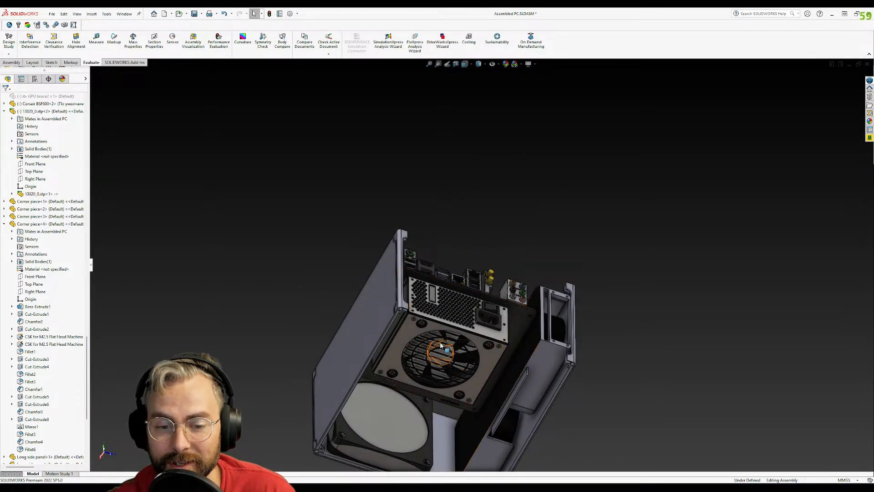
pyautogui.moveTo(519, 310); pyautogui.dragTo(435, 407, button='middle')
pyautogui.scroll(-5, 428, 346)
pyautogui.moveTo(457, 347); pyautogui.dragTo(410, 273, button='middle')
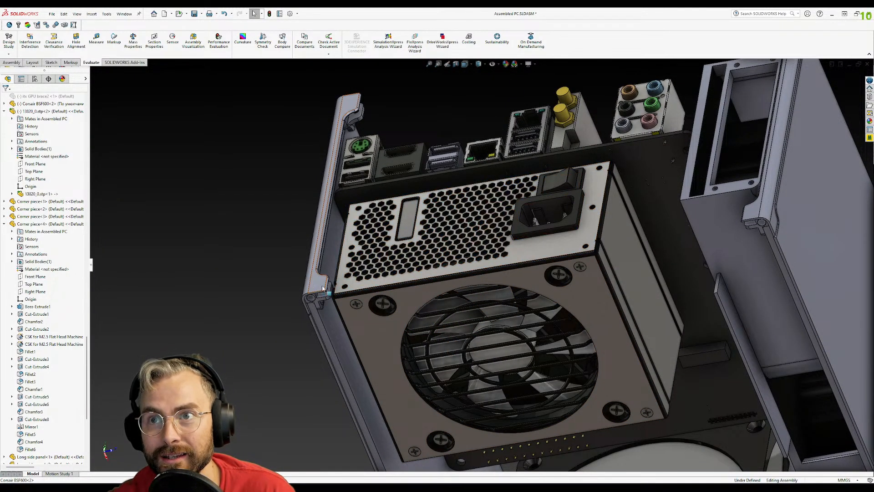
pyautogui.moveTo(378, 286); pyautogui.dragTo(371, 324, button='middle')
pyautogui.click(371, 323)
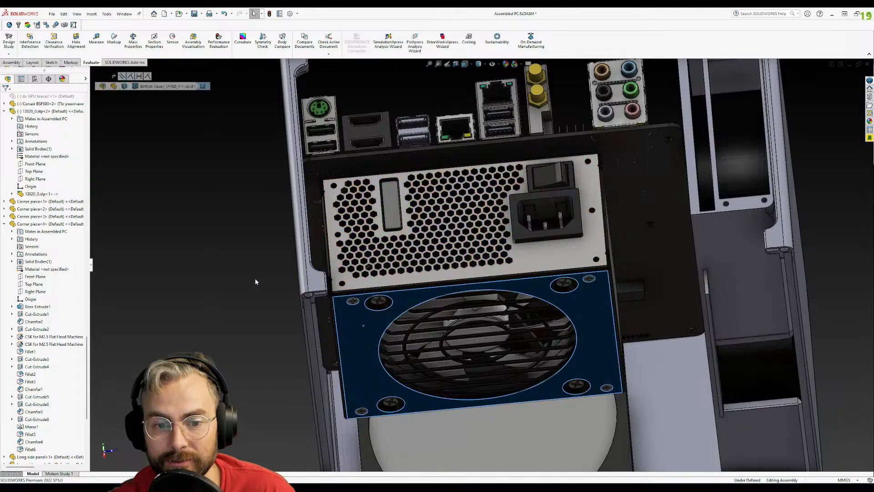
pyautogui.click(255, 278)
pyautogui.moveTo(286, 282); pyautogui.dragTo(296, 356, button='middle')
pyautogui.scroll(2, 318, 269)
pyautogui.scroll(-1, 534, 179)
pyautogui.moveTo(534, 180); pyautogui.dragTo(519, 187, button='middle')
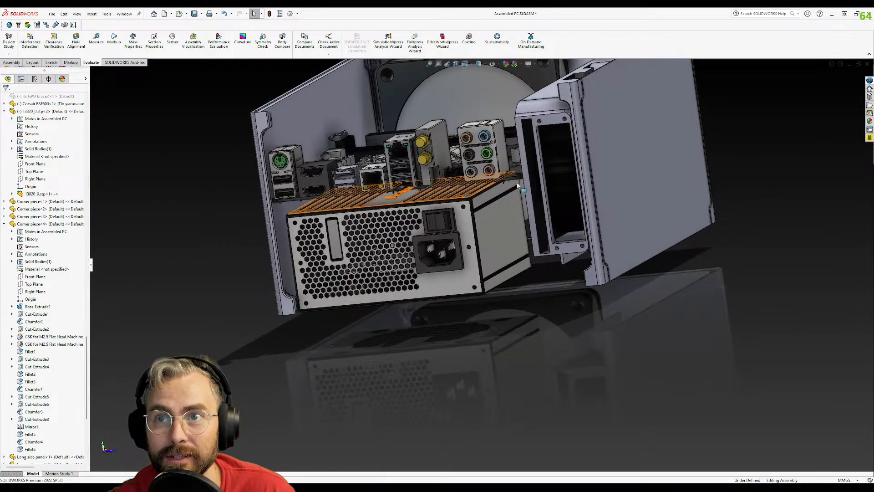
# - Open the long side panel from the assembly as a part in its own window
pyautogui.moveTo(760, 190); pyautogui.dragTo(677, 203, button='middle')
pyautogui.scroll(3, 678, 203)
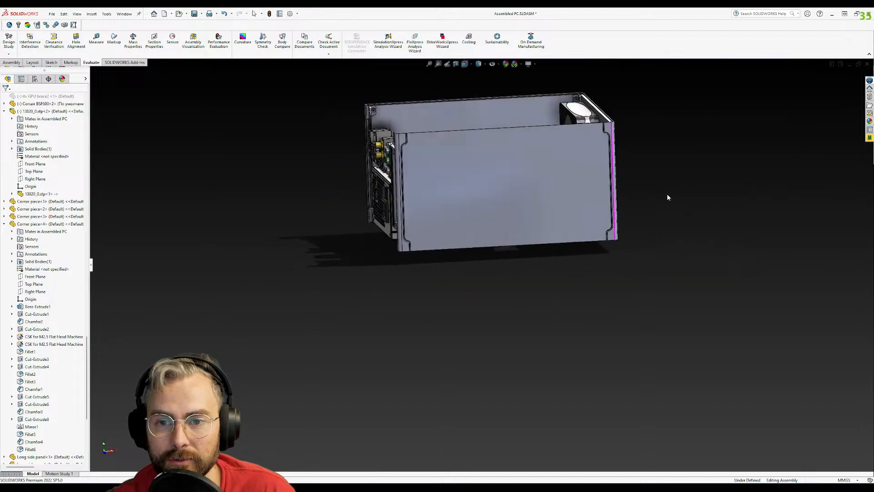
pyautogui.scroll(-5, 552, 173)
pyautogui.scroll(4, 489, 196)
pyautogui.scroll(-3, 441, 216)
pyautogui.scroll(-2, 398, 242)
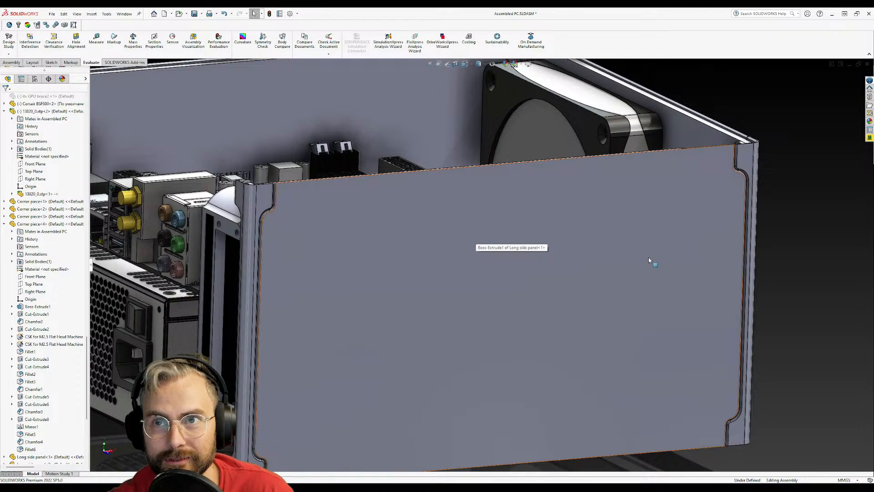
pyautogui.click(443, 209)
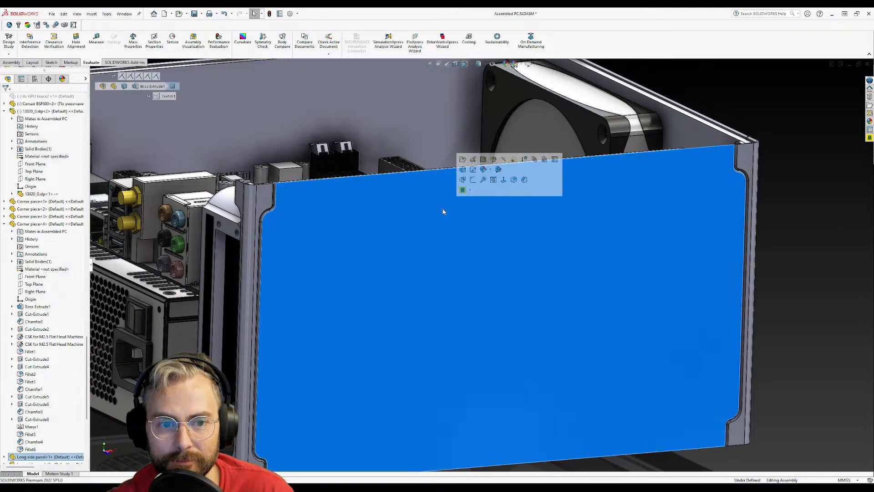
pyautogui.click(463, 160)
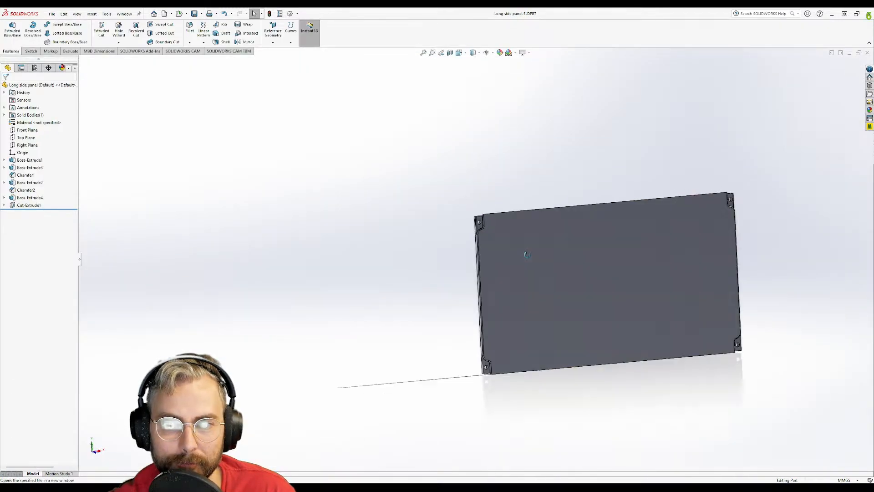
# - Examine the long side panel's flat face and its sketch dimensions, and clear the selection
pyautogui.moveTo(682, 213); pyautogui.dragTo(528, 344, button='middle')
pyautogui.moveTo(462, 356)
pyautogui.mouseDown(button='middle')
pyautogui.moveTo(396, 360)
pyautogui.moveTo(410, 422)
pyautogui.moveTo(566, 392)
pyautogui.moveTo(602, 466)
pyautogui.moveTo(654, 267)
pyautogui.moveTo(660, 348)
pyautogui.mouseUp(button='middle')
pyautogui.click(639, 306)
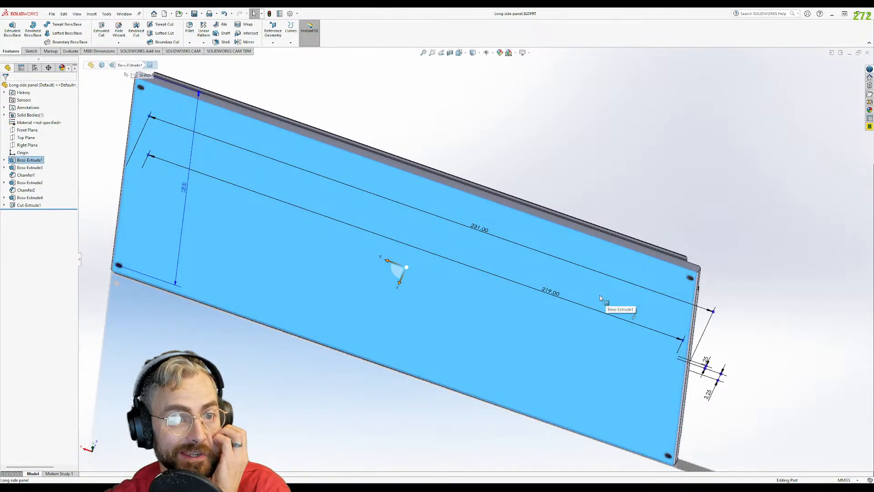
pyautogui.click(374, 104)
pyautogui.click(373, 195)
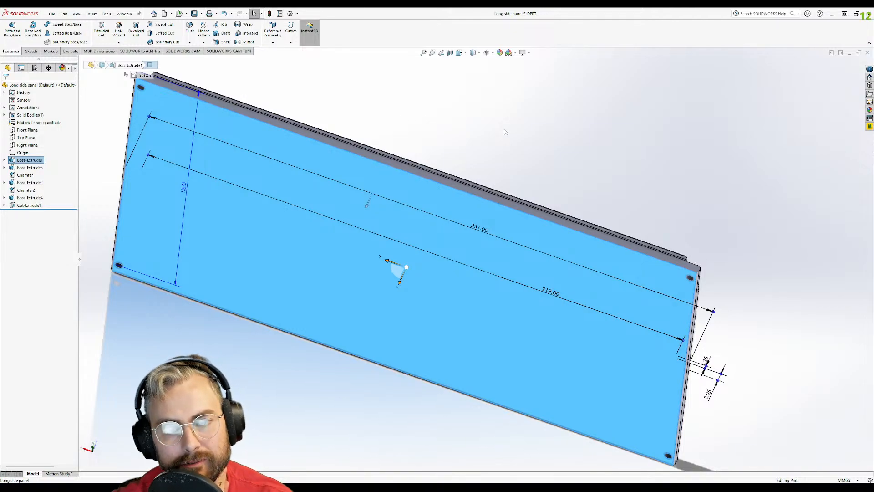
pyautogui.moveTo(659, 234); pyautogui.dragTo(635, 270, button='middle')
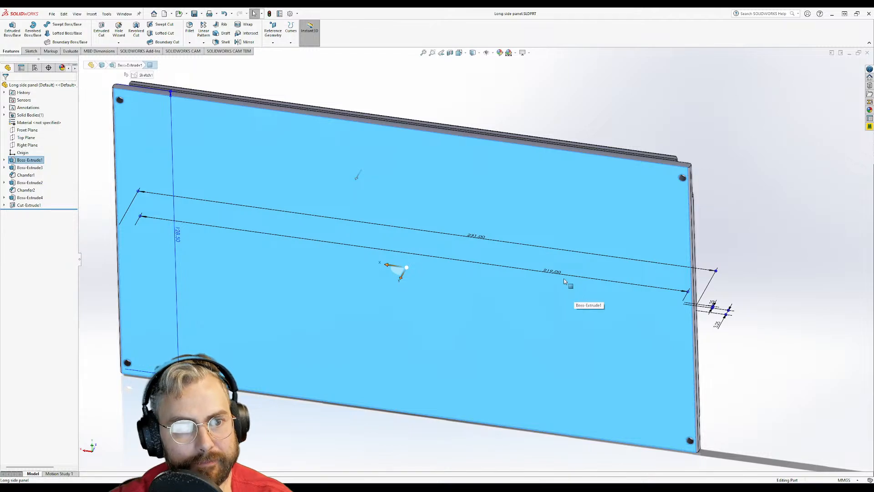
pyautogui.moveTo(450, 237); pyautogui.dragTo(617, 234, button='middle')
pyautogui.click(617, 234)
pyautogui.moveTo(481, 306); pyautogui.dragTo(538, 129, button='middle')
pyautogui.scroll(-4, 492, 173)
pyautogui.moveTo(544, 196); pyautogui.dragTo(546, 212)
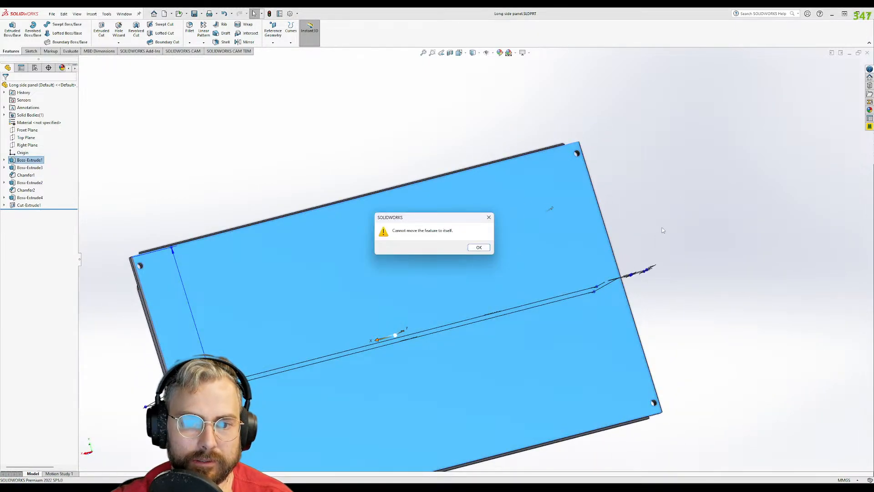
pyautogui.click(474, 250)
pyautogui.click(690, 206)
# - Examine the side panel's stepped edges, thickness and corner screw holes from several angles
pyautogui.moveTo(559, 210); pyautogui.dragTo(535, 231, button='middle')
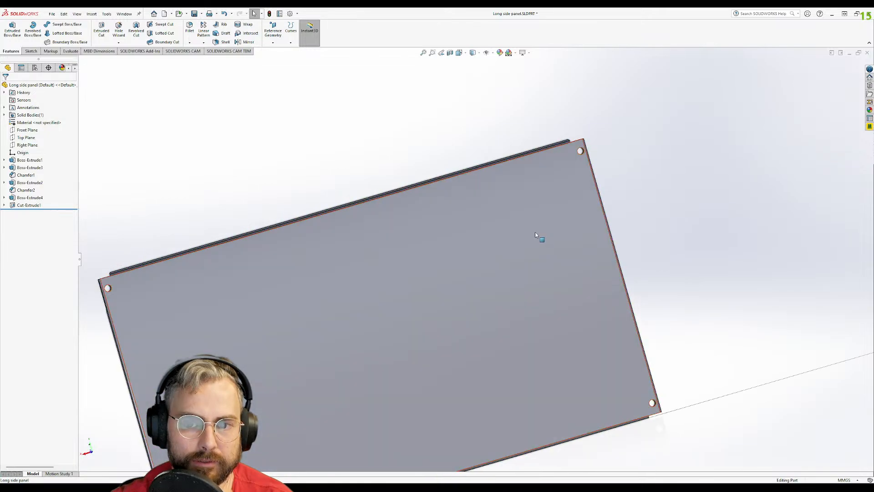
pyautogui.click(535, 232)
pyautogui.moveTo(623, 120); pyautogui.dragTo(347, 275, button='middle')
pyautogui.click(537, 222)
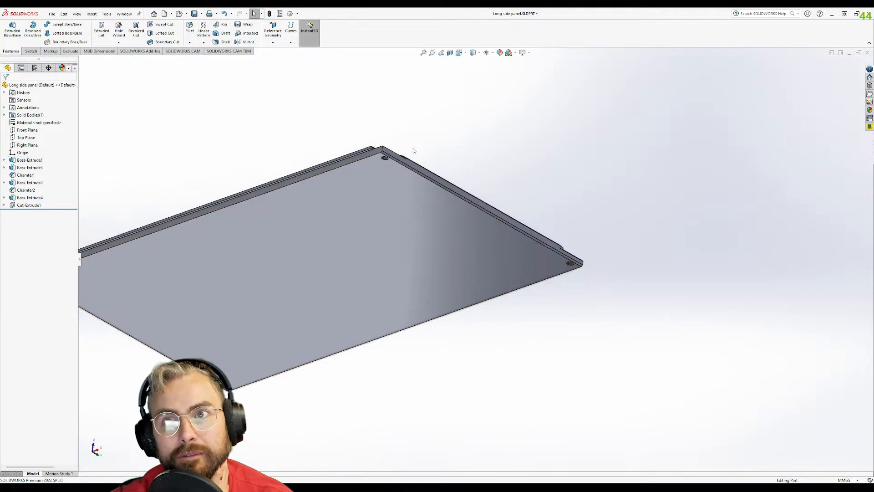
pyautogui.scroll(-4, 355, 220)
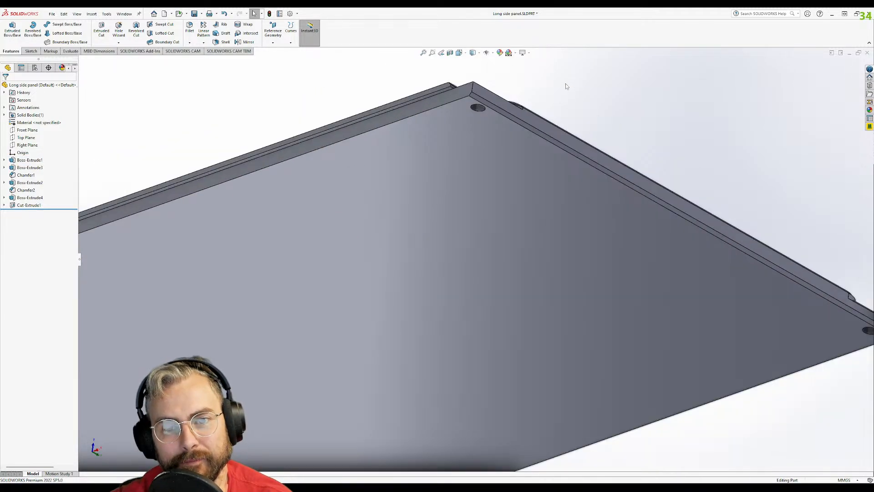
pyautogui.moveTo(554, 98); pyautogui.dragTo(520, 145, button='middle')
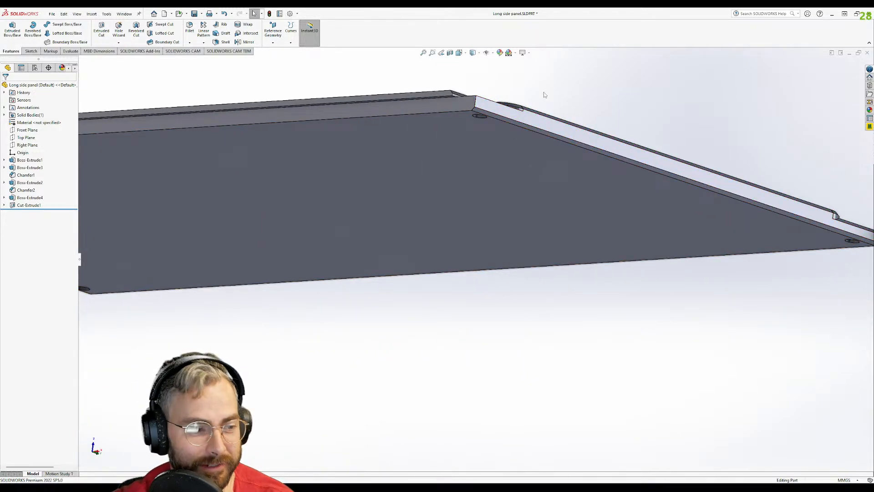
pyautogui.click(546, 117)
pyautogui.moveTo(507, 100)
pyautogui.mouseDown(button='middle')
pyautogui.moveTo(559, 112)
pyautogui.moveTo(496, 169)
pyautogui.moveTo(465, 141)
pyautogui.moveTo(466, 175)
pyautogui.moveTo(405, 187)
pyautogui.moveTo(398, 172)
pyautogui.mouseUp(button='middle')
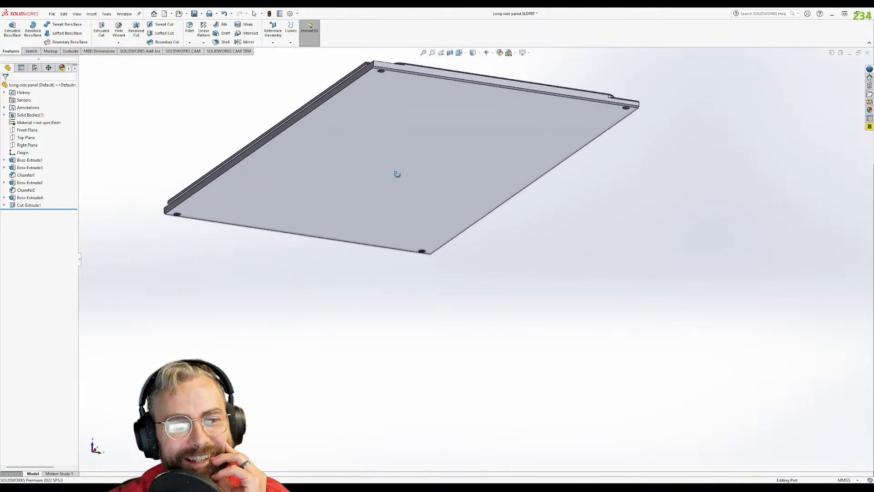
pyautogui.click(367, 179)
pyautogui.moveTo(591, 104)
pyautogui.mouseDown(button='middle')
pyautogui.moveTo(570, 82)
pyautogui.moveTo(588, 101)
pyautogui.mouseUp(button='middle')
pyautogui.scroll(-3, 405, 73)
pyautogui.moveTo(405, 74)
pyautogui.mouseDown(button='middle')
pyautogui.moveTo(412, 84)
pyautogui.moveTo(449, 91)
pyautogui.moveTo(450, 77)
pyautogui.moveTo(437, 115)
pyautogui.moveTo(478, 106)
pyautogui.moveTo(415, 161)
pyautogui.moveTo(335, 175)
pyautogui.mouseUp(button='middle')
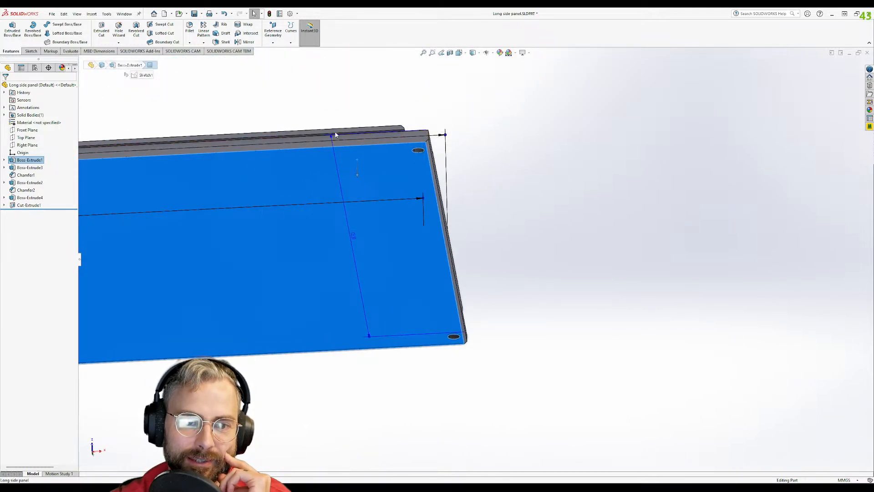
pyautogui.moveTo(404, 147); pyautogui.dragTo(469, 375, button='middle')
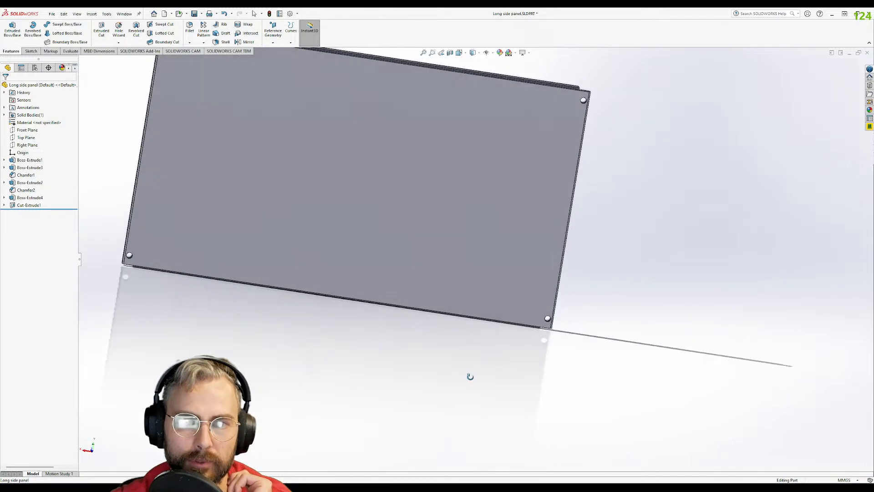
pyautogui.moveTo(453, 185); pyautogui.dragTo(453, 280, button='middle')
# - Start an extruded cut sketch on the side panel's face with the notched corners and convert the face outline into sketch lines
pyautogui.click(371, 183)
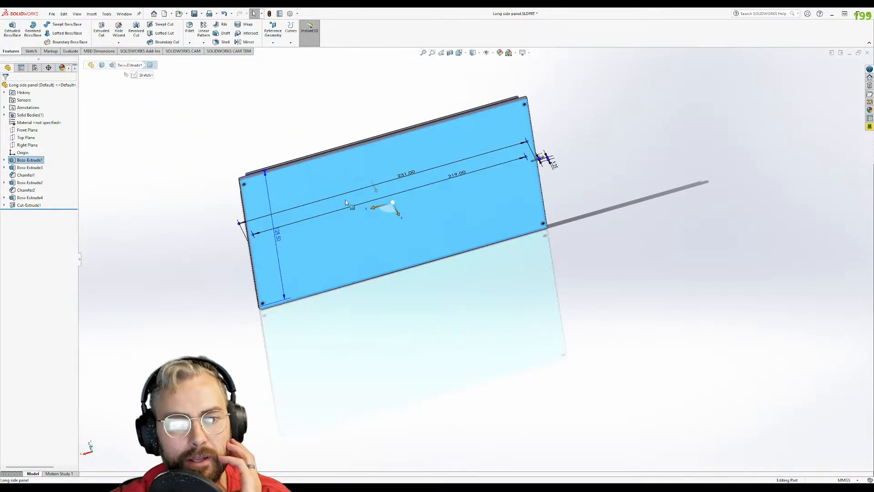
pyautogui.scroll(-5, 338, 219)
pyautogui.moveTo(338, 220); pyautogui.dragTo(319, 150, button='middle')
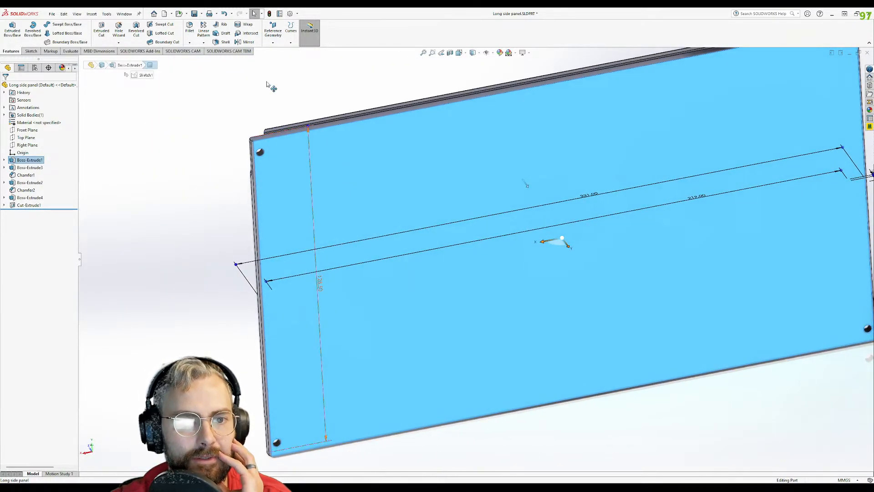
pyautogui.click(104, 31)
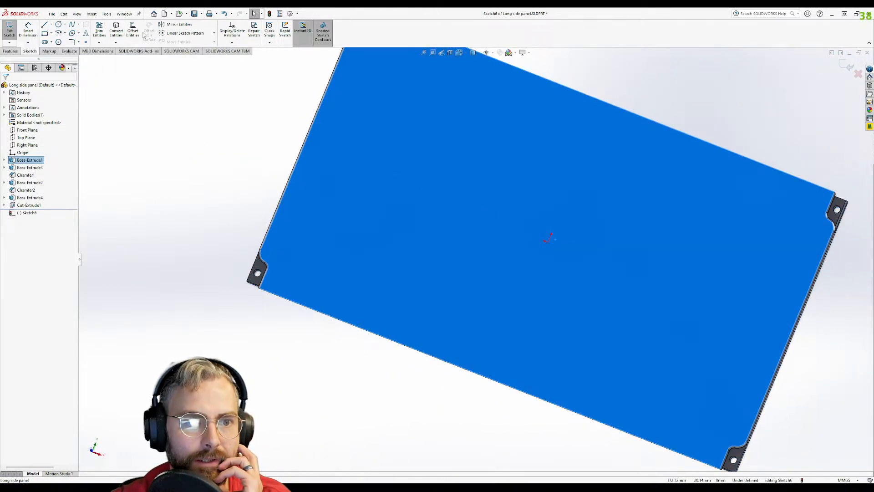
pyautogui.click(116, 30)
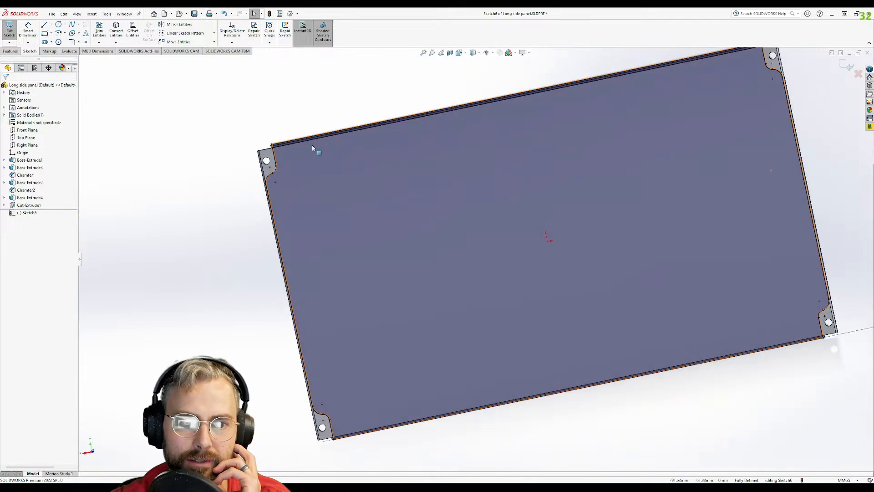
pyautogui.scroll(5, 327, 176)
pyautogui.moveTo(326, 175)
pyautogui.mouseDown(button='middle')
pyautogui.moveTo(299, 132)
pyautogui.moveTo(320, 178)
pyautogui.mouseUp(button='middle')
pyautogui.press('Escape')
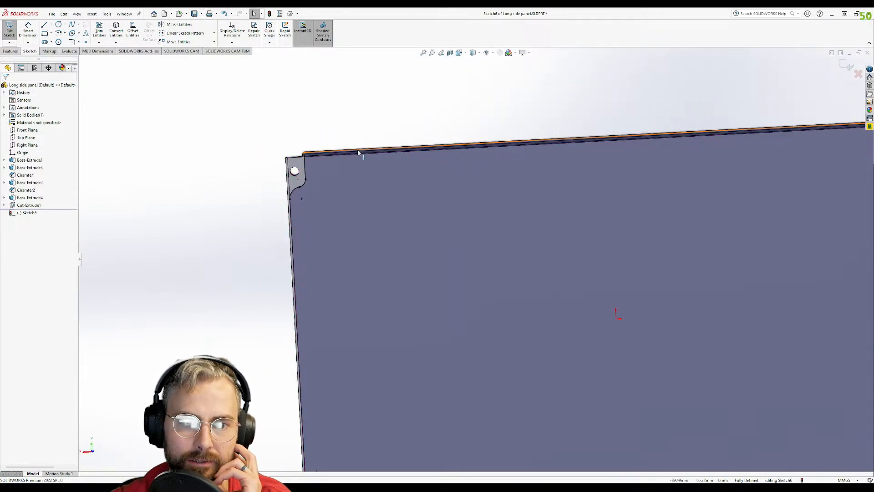
# - Try to offset the converted panel outline inward by 5 mm as a full chain
pyautogui.click(358, 153)
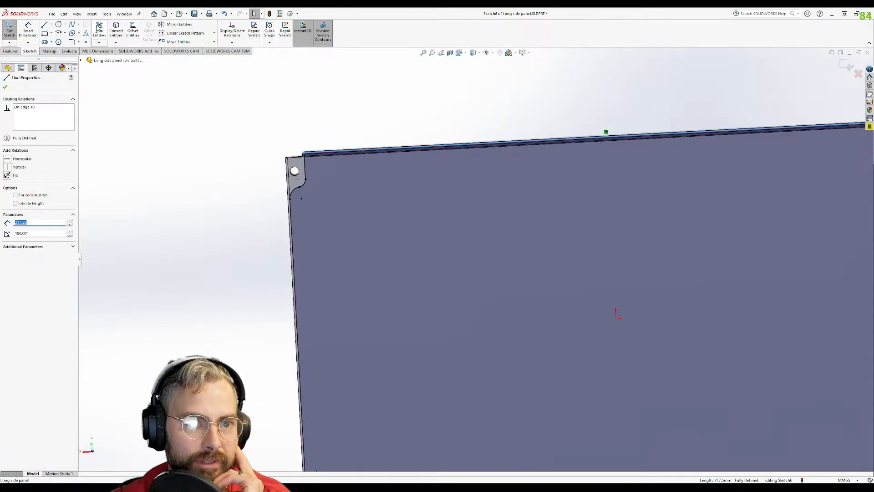
pyautogui.click(133, 30)
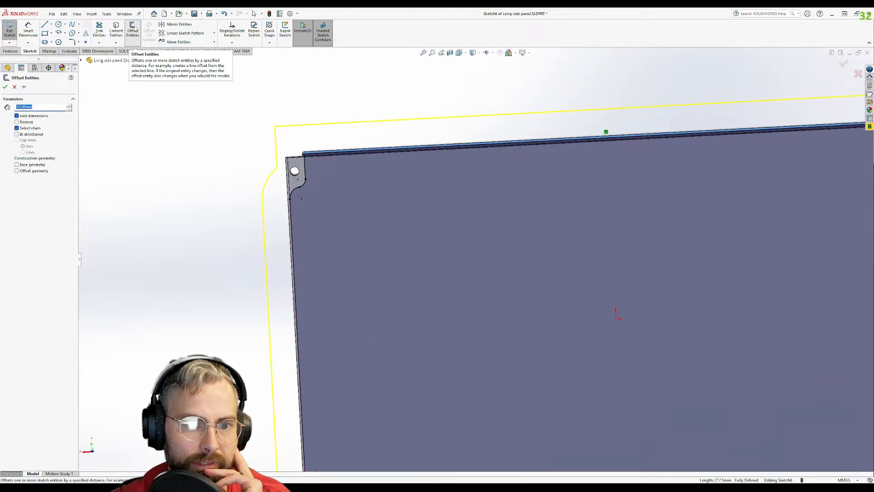
pyautogui.click(19, 123)
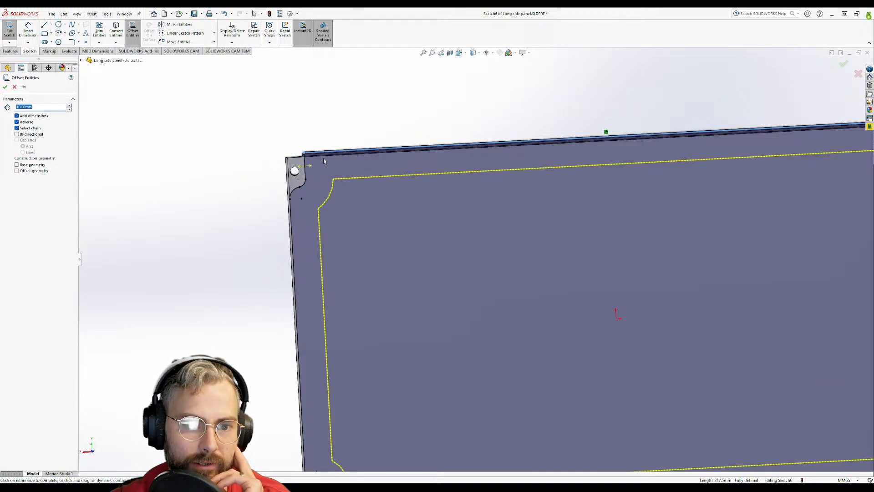
pyautogui.scroll(4, 476, 257)
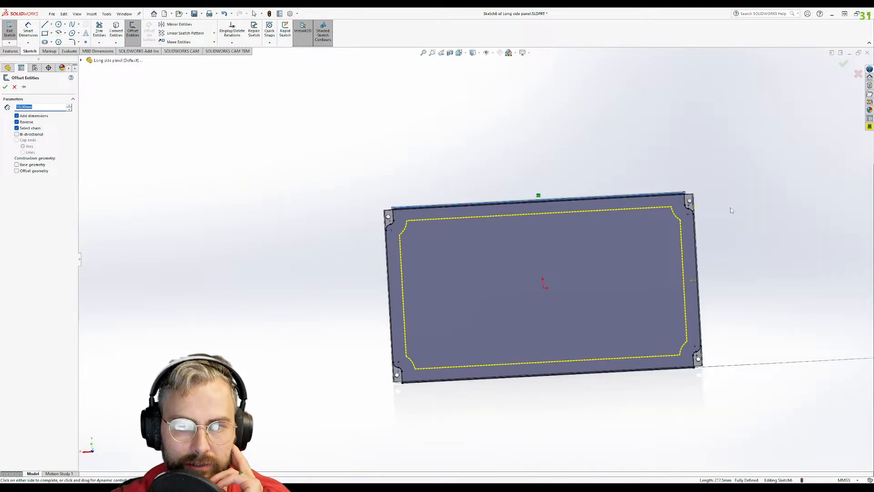
pyautogui.moveTo(473, 284); pyautogui.dragTo(482, 261, button='middle')
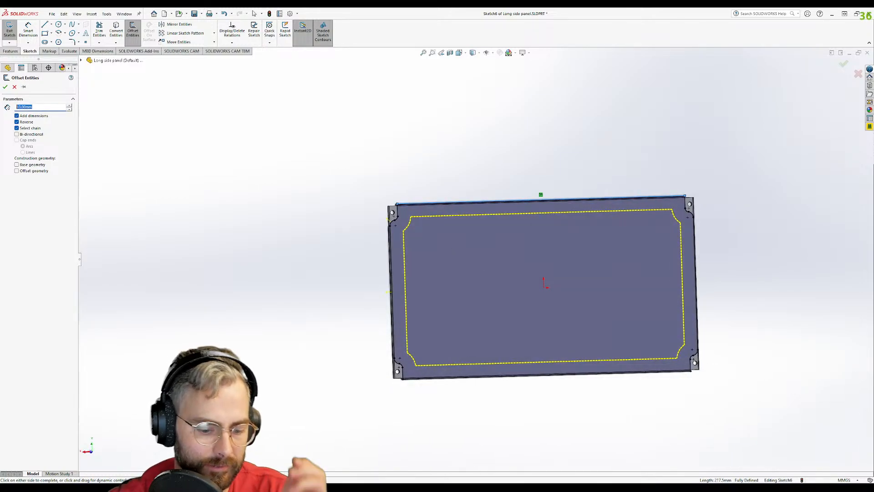
pyautogui.write('5')
pyautogui.press('Return')
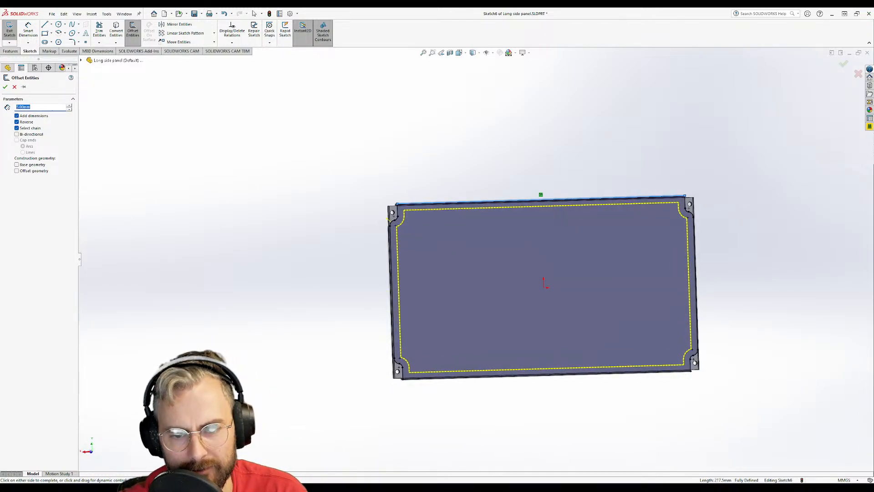
pyautogui.moveTo(415, 257); pyautogui.dragTo(414, 305, button='middle')
pyautogui.scroll(-4, 403, 210)
pyautogui.moveTo(428, 241); pyautogui.dragTo(413, 235, button='middle')
pyautogui.scroll(8, 413, 235)
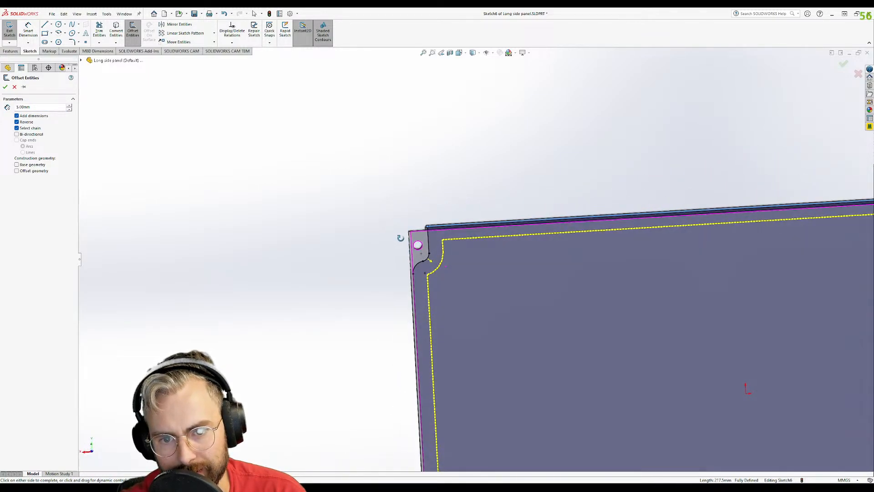
pyautogui.moveTo(586, 256); pyautogui.dragTo(559, 286, button='middle')
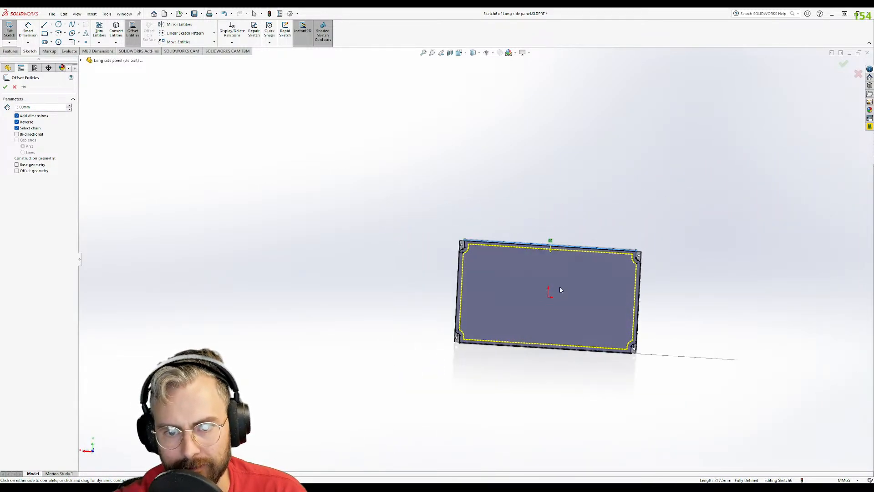
pyautogui.scroll(-3, 559, 286)
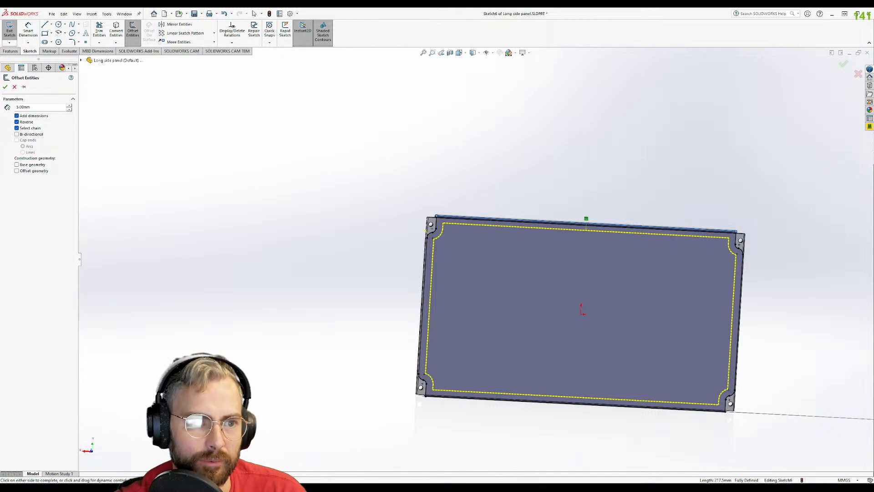
pyautogui.click(5, 88)
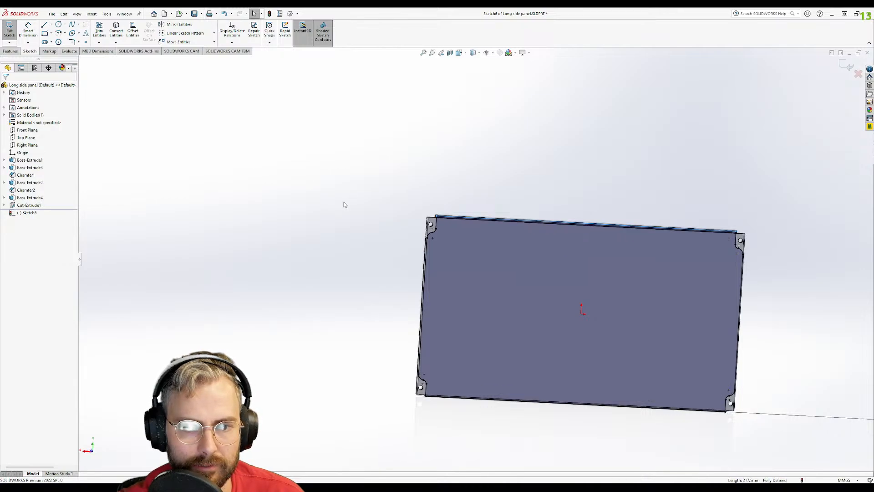
pyautogui.click(500, 219)
pyautogui.click(6, 87)
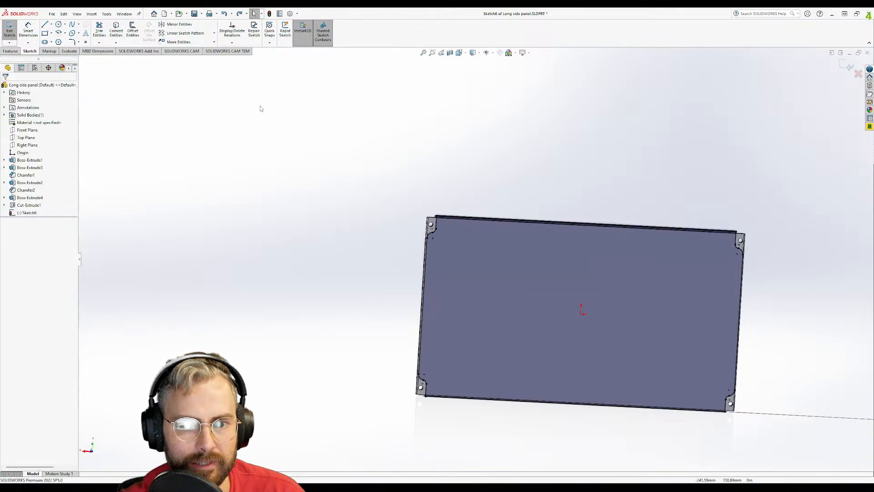
# - Offset the converted panel outline 2.5 mm inward as a full chain with the direction reversed
pyautogui.click(133, 31)
pyautogui.click(436, 235)
pyautogui.click(31, 121)
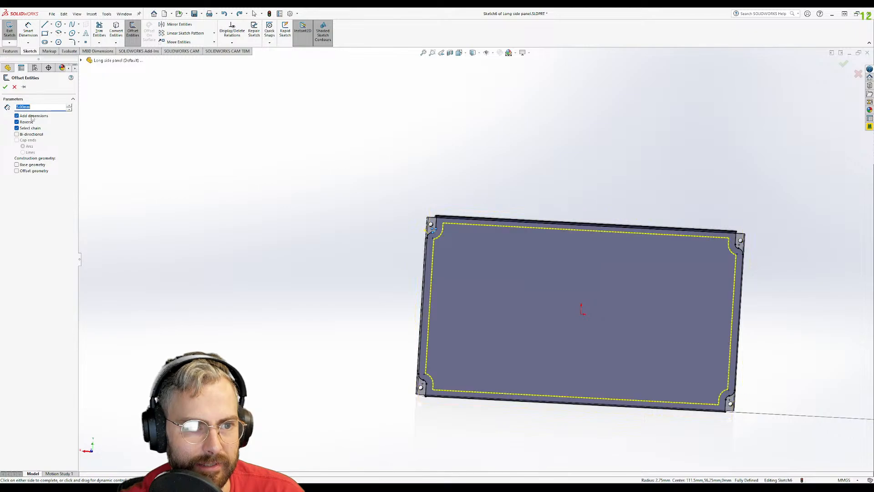
pyautogui.press('Return')
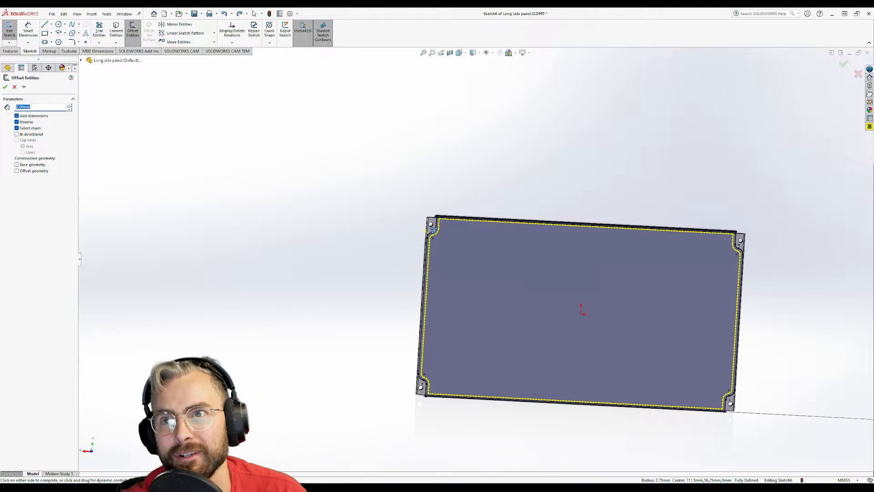
pyautogui.scroll(-8, 504, 239)
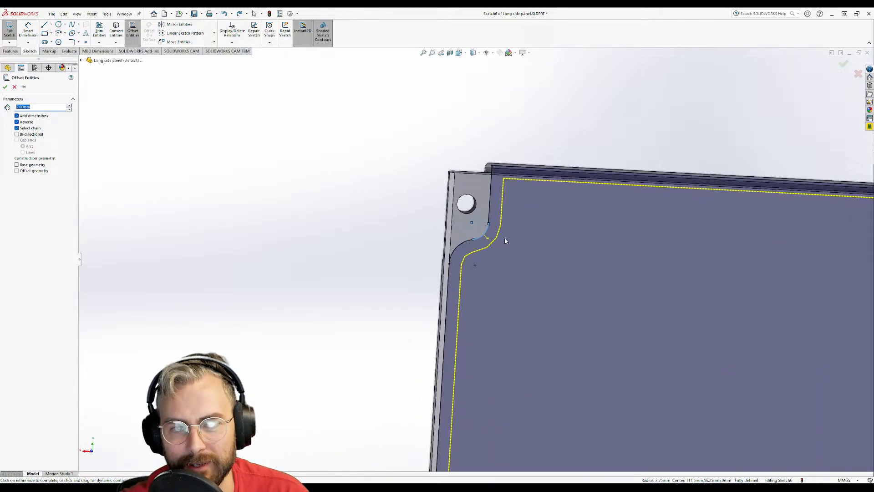
pyautogui.moveTo(528, 257); pyautogui.dragTo(502, 250, button='middle')
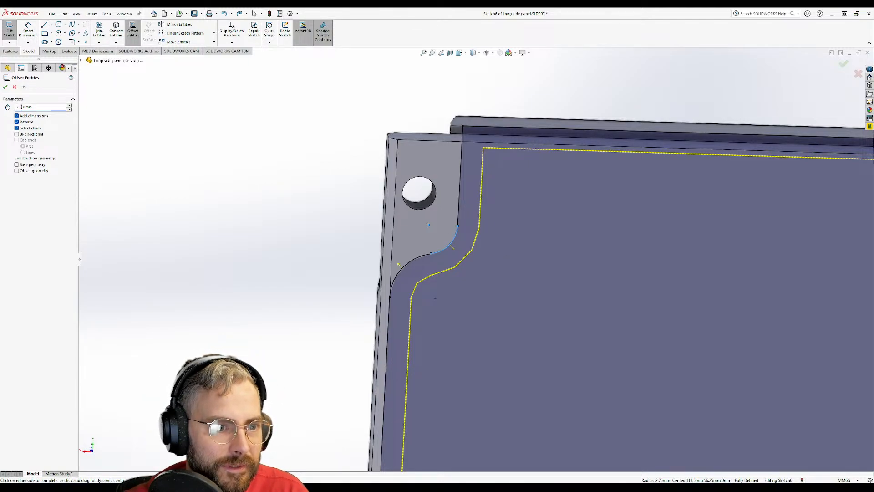
pyautogui.press('Return')
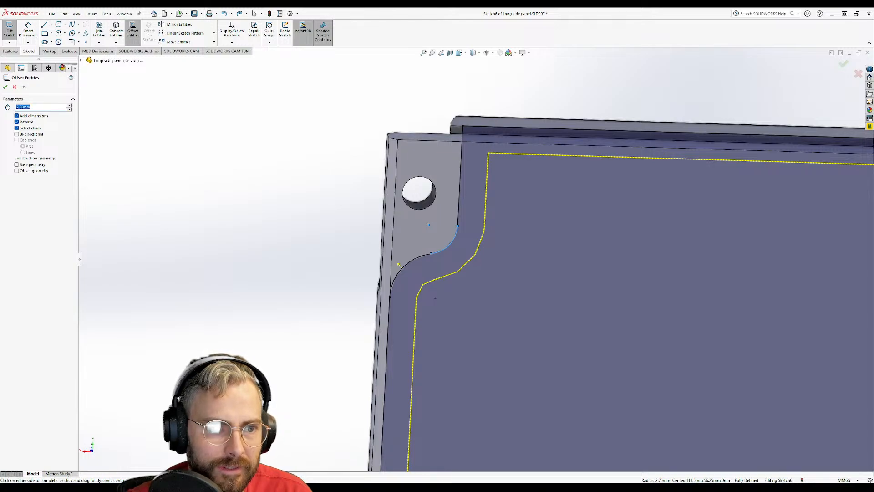
pyautogui.click(6, 88)
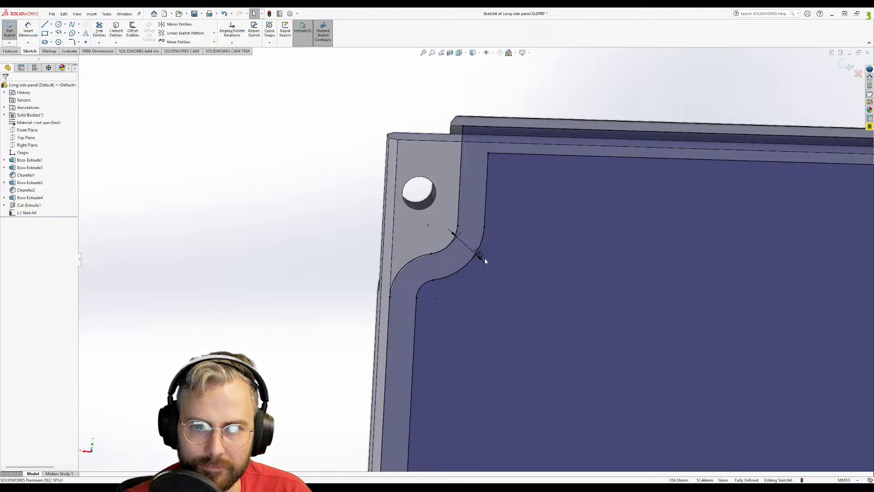
# - Start an extruded cut from the offset outline and set its end condition to Offset From Surface
pyautogui.scroll(5, 479, 259)
pyautogui.hotkey('ctrl', 'a')
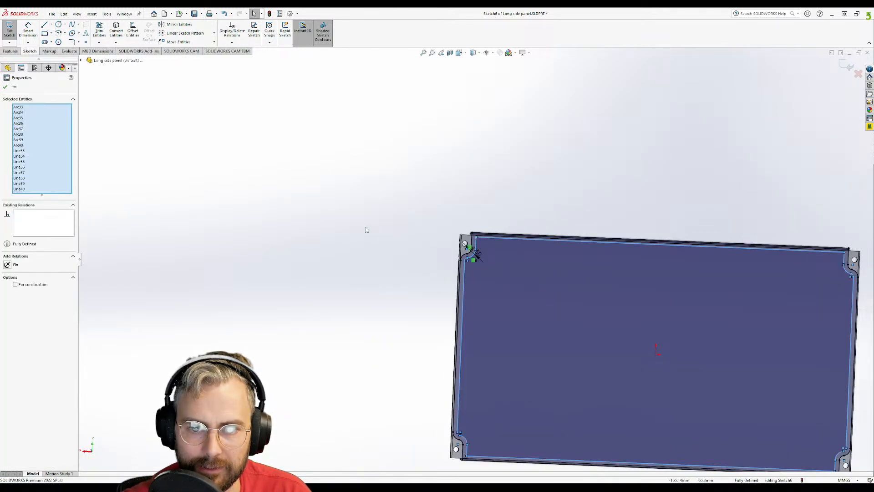
pyautogui.click(6, 87)
pyautogui.click(10, 51)
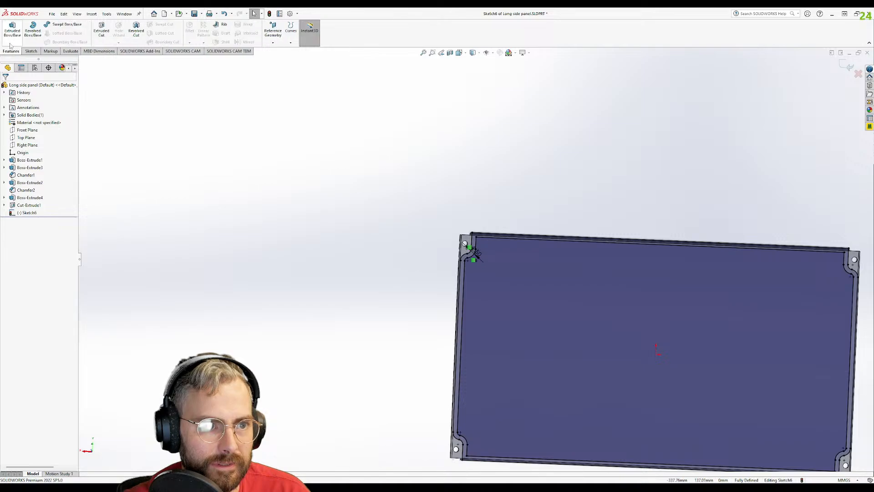
pyautogui.click(100, 30)
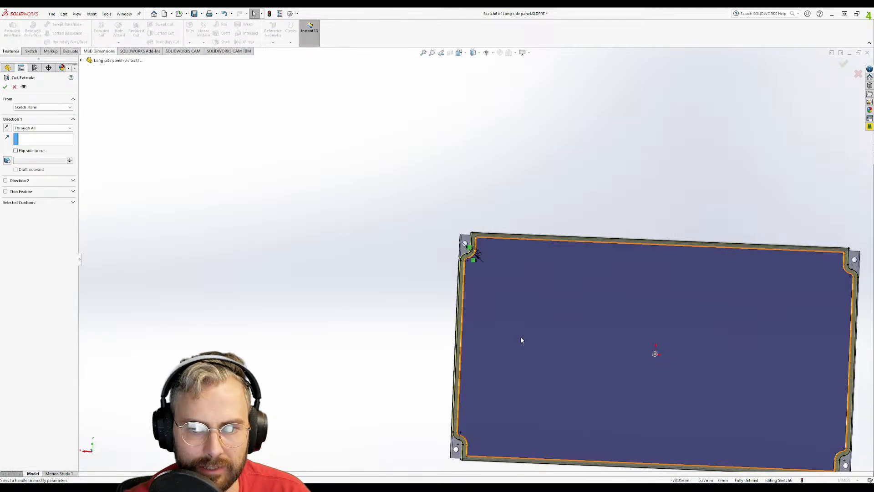
pyautogui.moveTo(340, 263); pyautogui.dragTo(163, 195, button='middle')
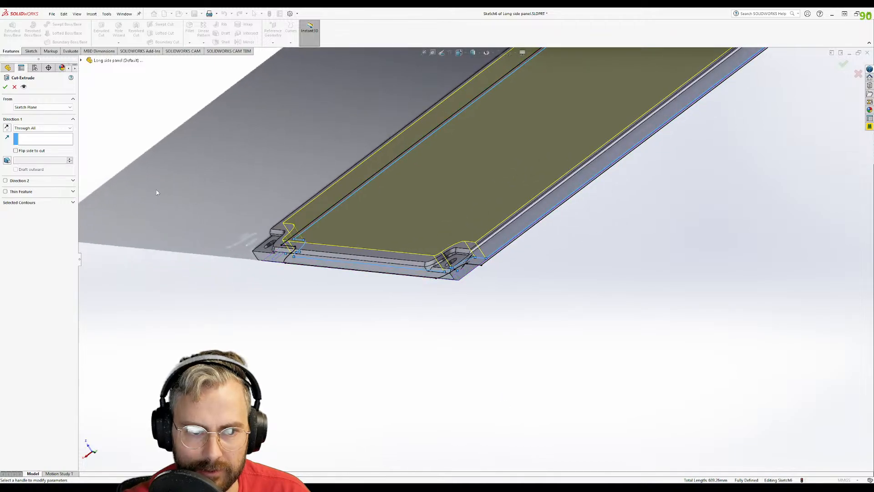
pyautogui.click(45, 129)
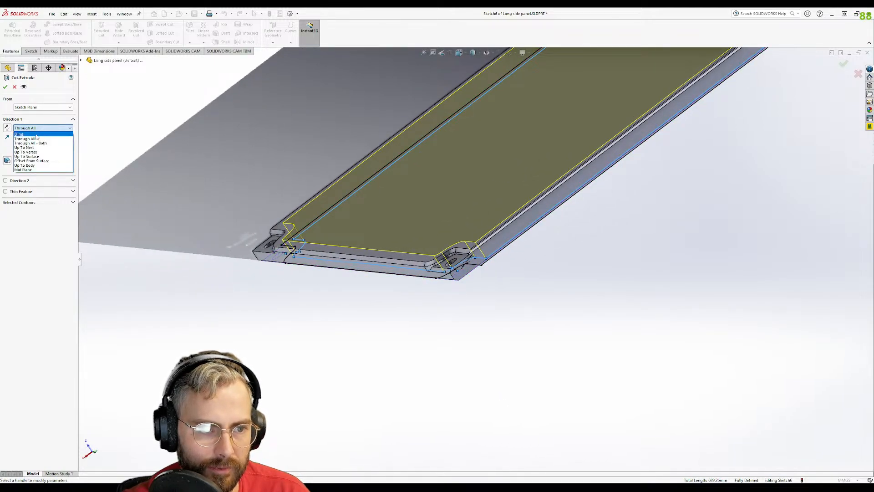
pyautogui.click(36, 134)
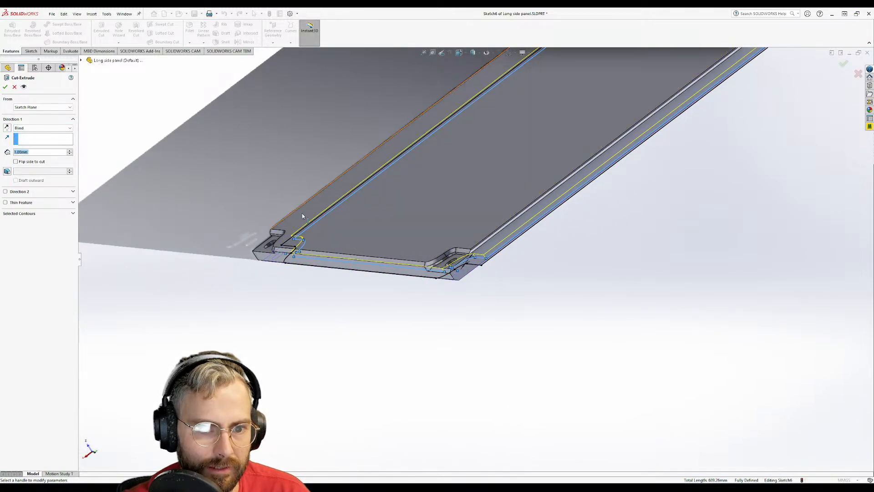
pyautogui.click(45, 132)
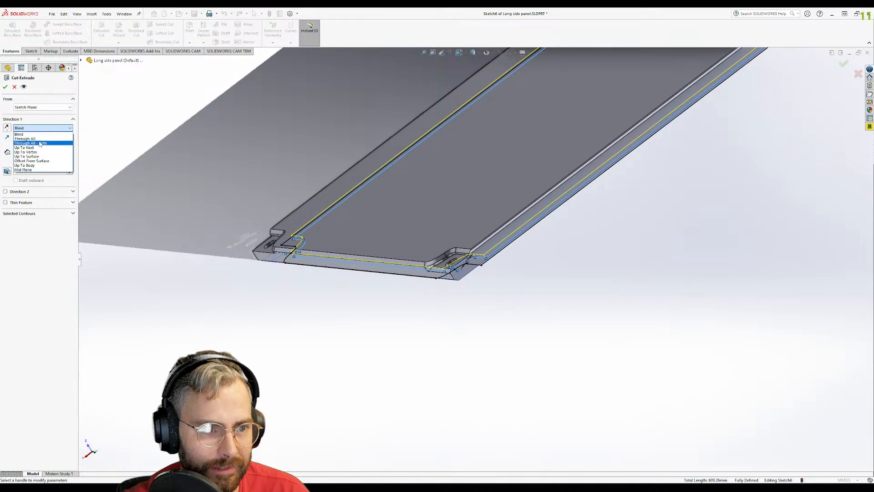
pyautogui.click(40, 162)
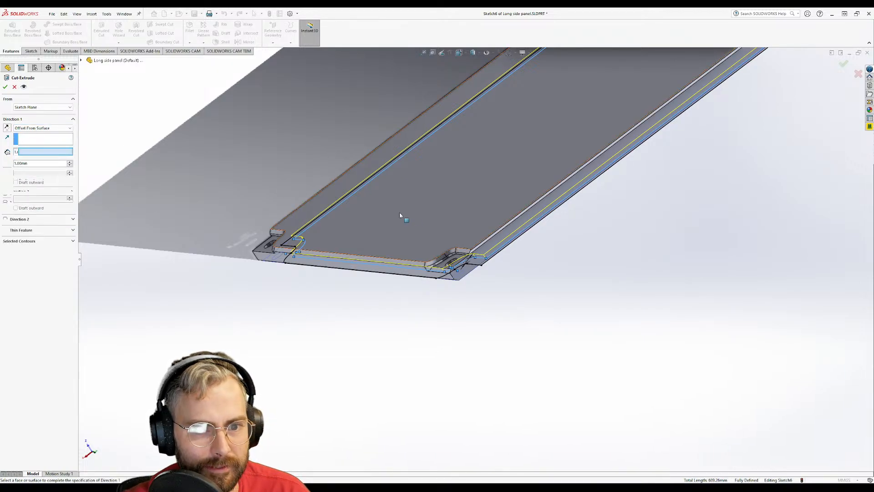
# - End the cut 1.5 mm from the panel's opposite large face and create it
pyautogui.click(441, 219)
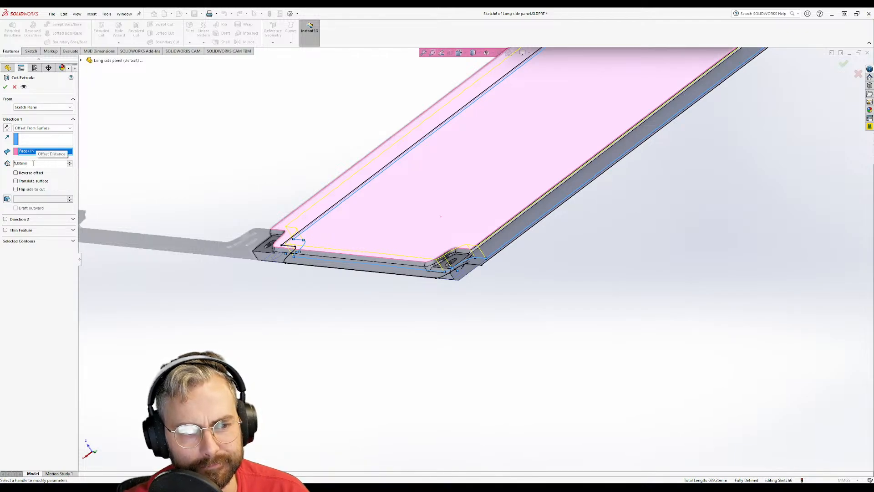
pyautogui.hotkey('ctrl', 'a')
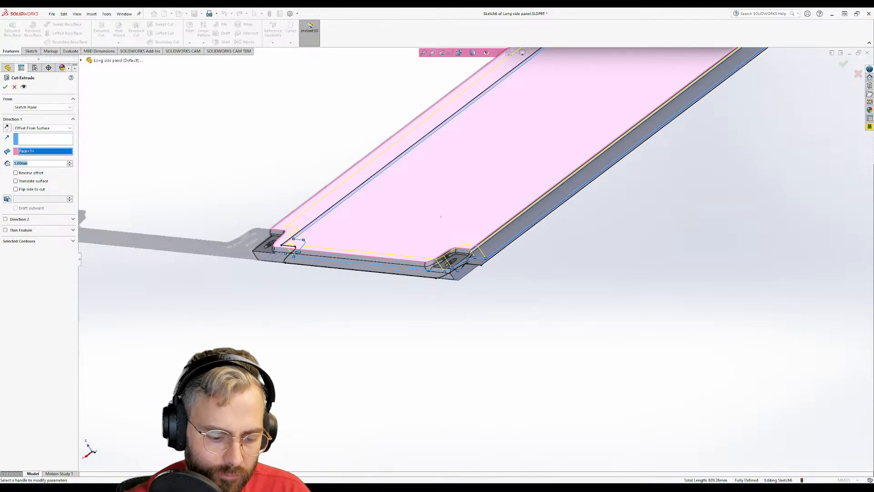
pyautogui.write('1.5')
pyautogui.press('Return')
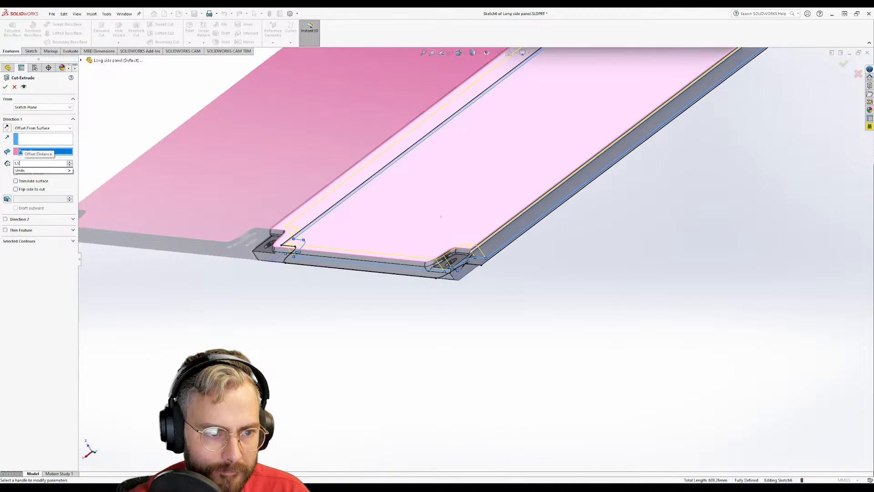
pyautogui.click(5, 86)
# - Examine the recess's rim and its notched corner around the screw hole
pyautogui.moveTo(581, 248); pyautogui.dragTo(537, 23, button='middle')
pyautogui.scroll(3, 521, 156)
pyautogui.moveTo(521, 156); pyautogui.dragTo(431, 139, button='middle')
pyautogui.scroll(-3, 422, 184)
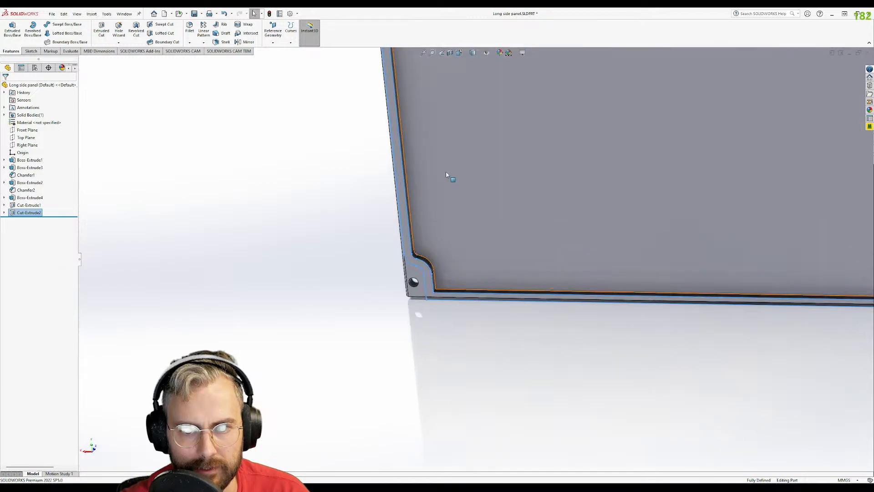
pyautogui.moveTo(446, 175); pyautogui.dragTo(444, 146, button='middle')
pyautogui.press('Escape')
pyautogui.scroll(-5, 442, 238)
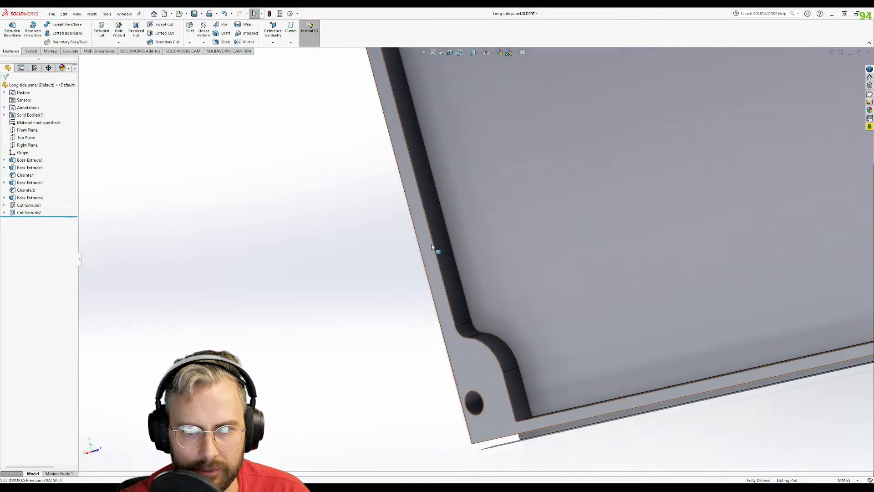
pyautogui.click(433, 247)
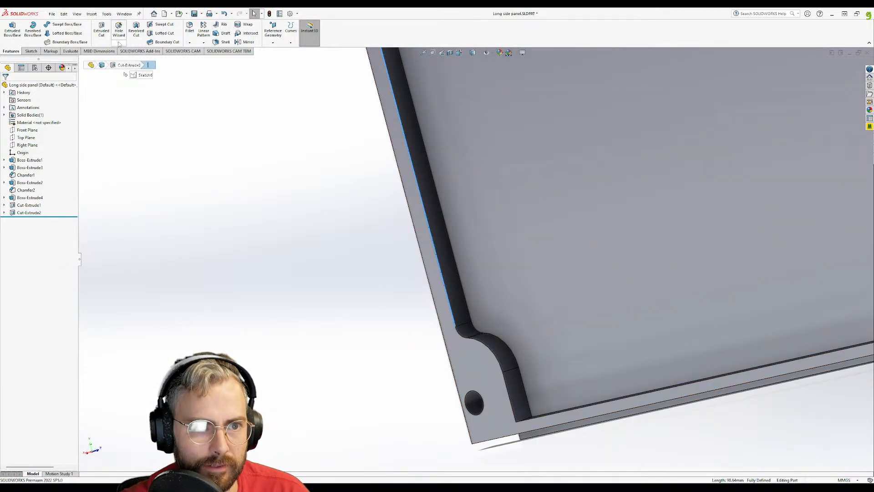
pyautogui.click(191, 44)
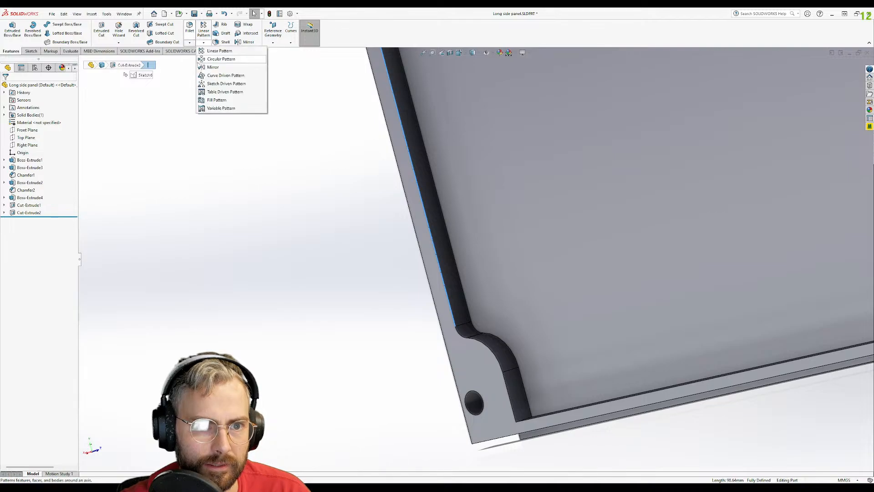
pyautogui.click(193, 50)
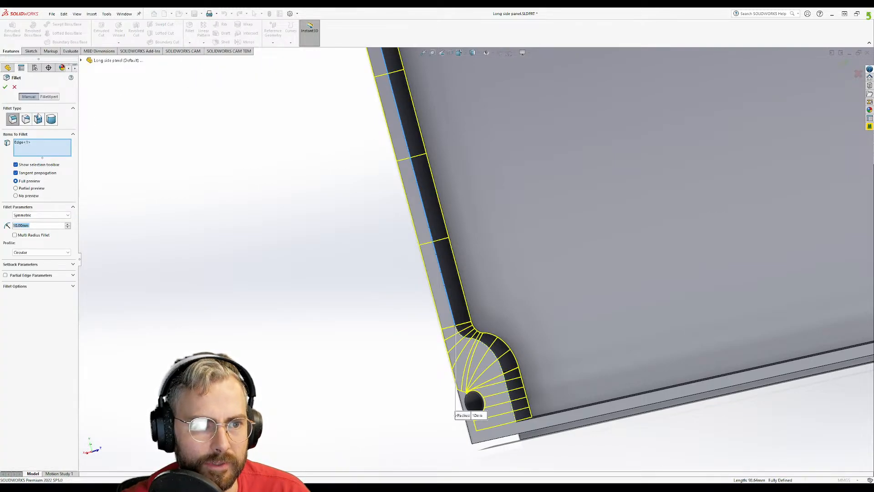
pyautogui.click(15, 87)
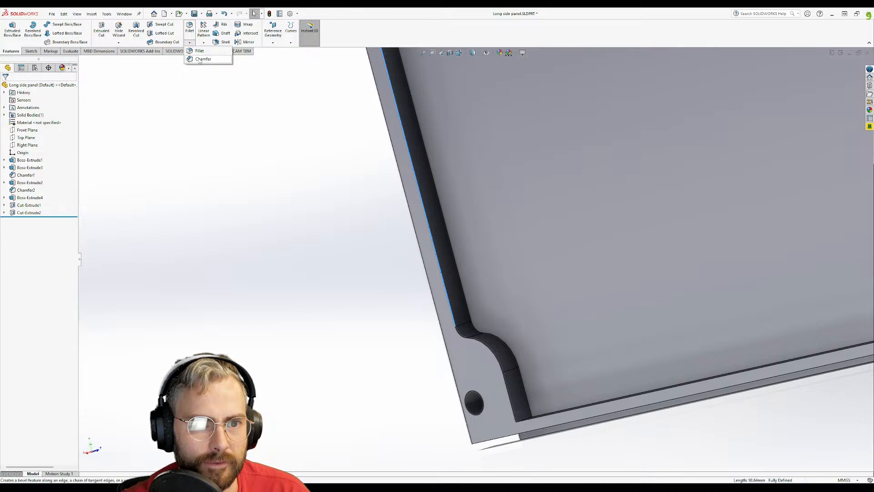
# - Try to chamfer the recess's rim edges by 3 mm at 45 degrees
pyautogui.moveTo(432, 200); pyautogui.dragTo(408, 228, button='right')
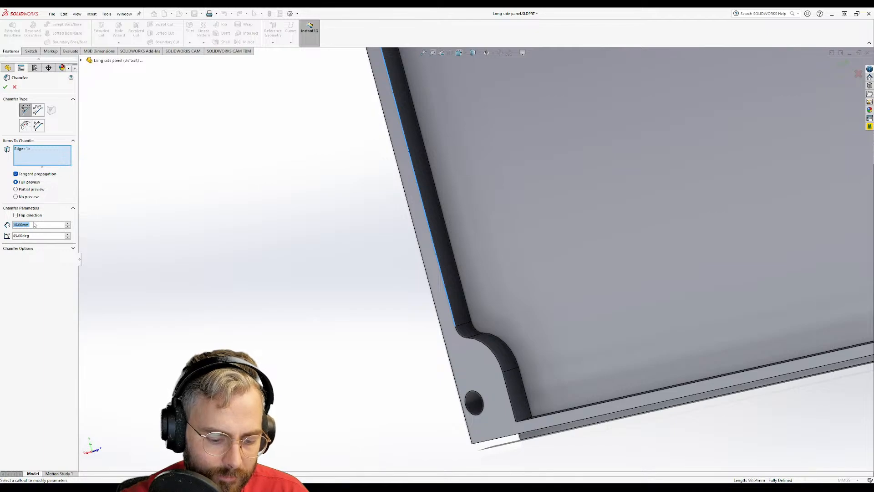
pyautogui.write('3')
pyautogui.press('Return')
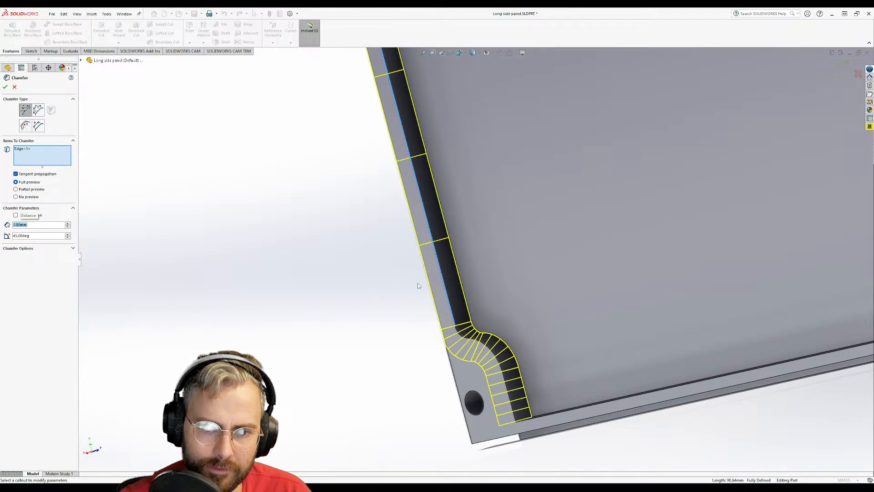
pyautogui.moveTo(549, 414); pyautogui.dragTo(563, 426, button='middle')
pyautogui.click(562, 426)
pyautogui.scroll(6, 570, 409)
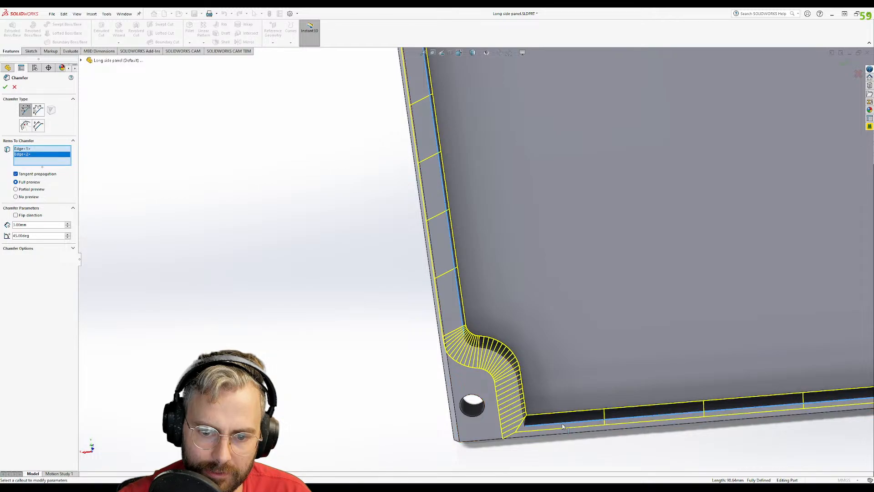
pyautogui.scroll(-5, 330, 173)
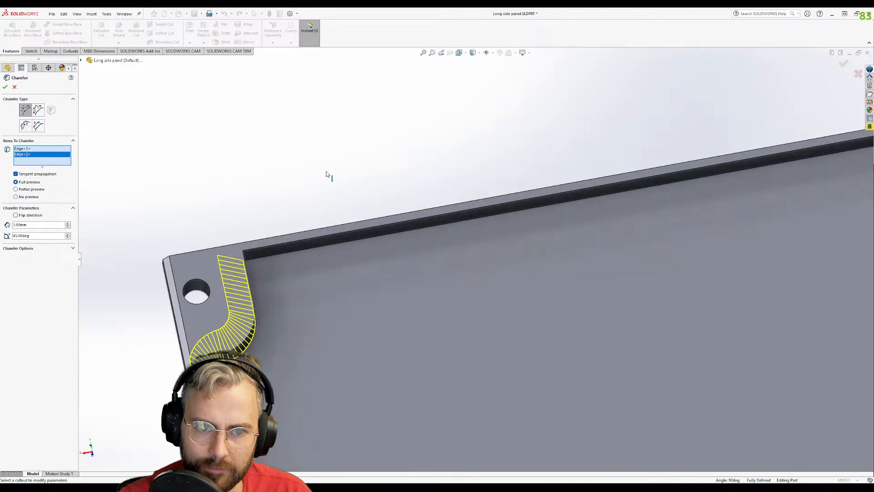
pyautogui.click(303, 243)
pyautogui.scroll(2, 372, 242)
pyautogui.scroll(3, 372, 242)
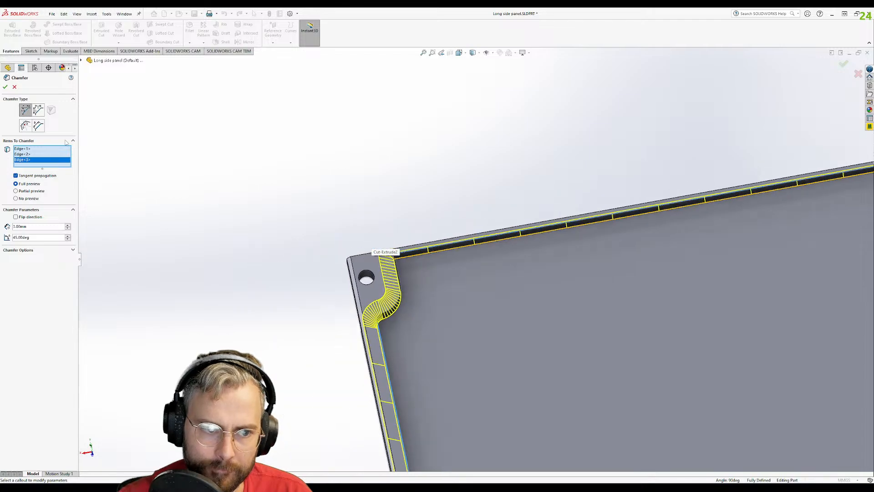
pyautogui.click(5, 86)
# - Start a fillet on the recess's sharp corner edge beside one screw hole and set its radius to 5 mm
pyautogui.moveTo(395, 245); pyautogui.dragTo(422, 273, button='middle')
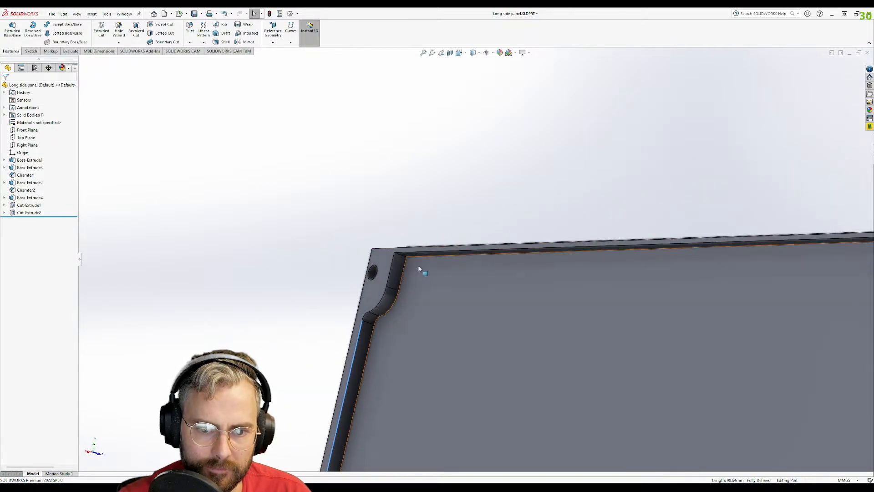
pyautogui.scroll(-5, 402, 267)
pyautogui.click(409, 231)
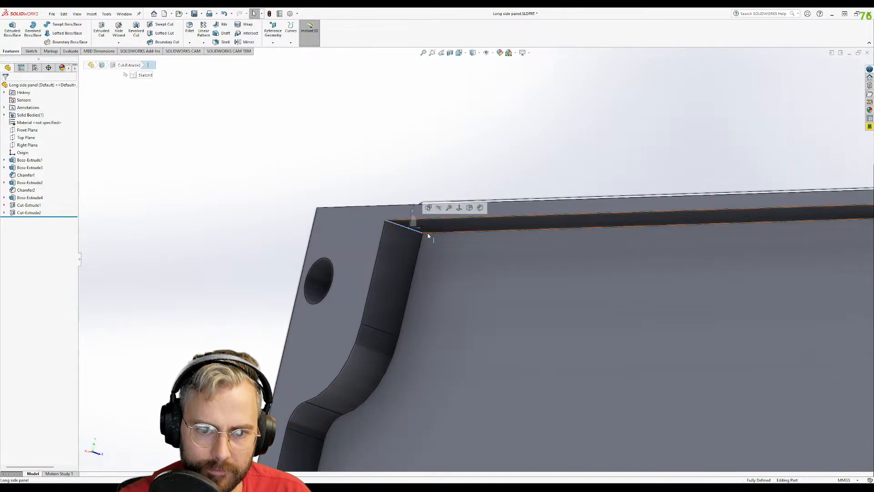
pyautogui.scroll(5, 482, 260)
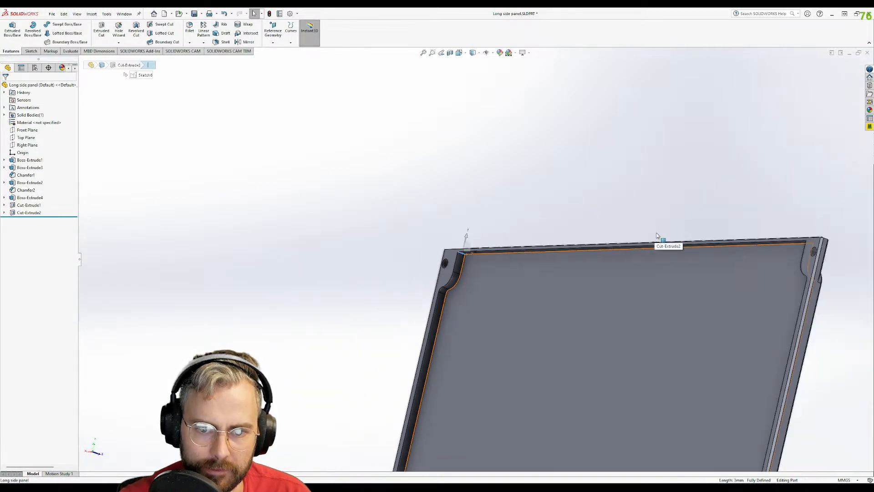
pyautogui.click(190, 36)
pyautogui.moveTo(360, 223); pyautogui.dragTo(580, 279, button='middle')
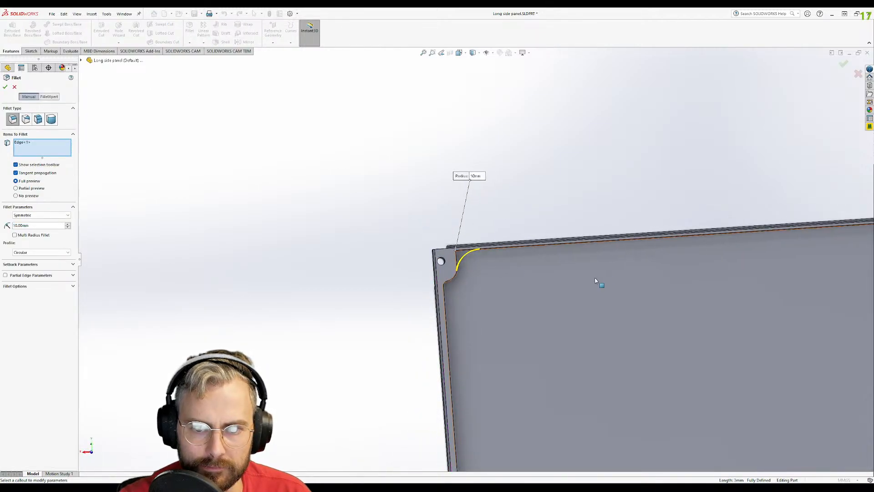
pyautogui.doubleClick(33, 227)
pyautogui.write('5')
pyautogui.press('Return')
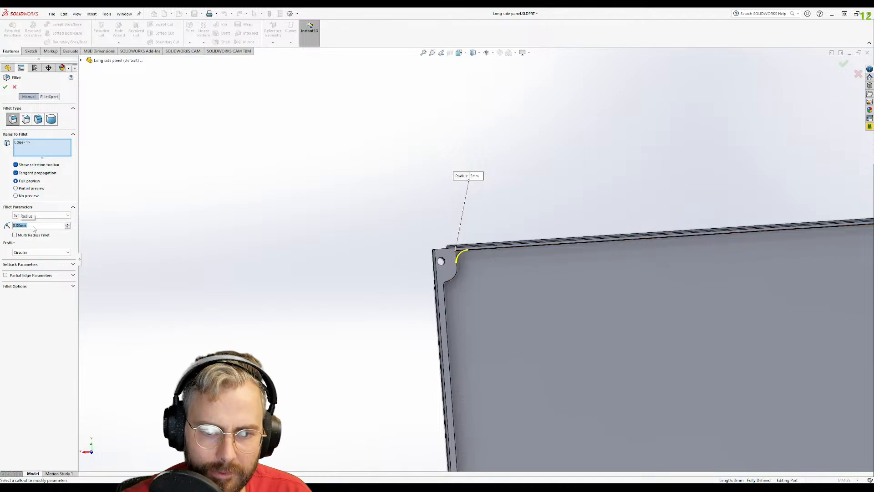
# - Add the sharp recess edges at two more corners of the panel to the fillet selection
pyautogui.scroll(3, 514, 244)
pyautogui.scroll(-3, 691, 245)
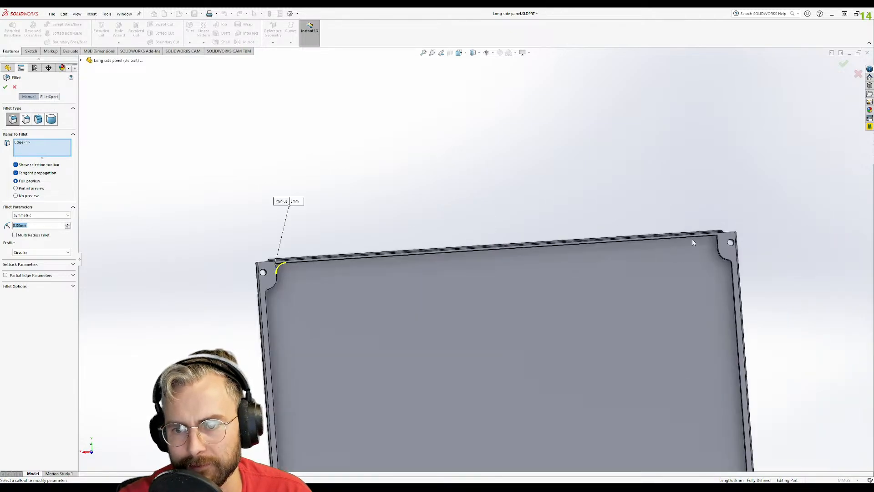
pyautogui.moveTo(691, 245); pyautogui.dragTo(728, 229, button='middle')
pyautogui.scroll(-6, 752, 234)
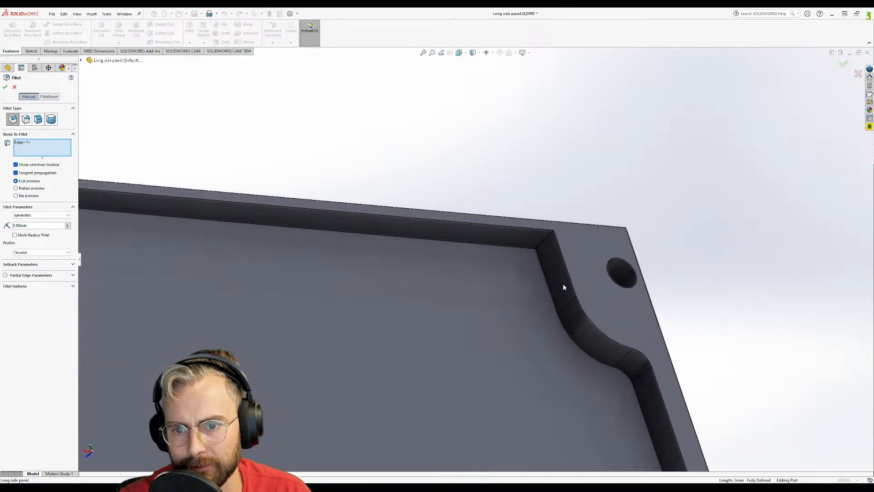
pyautogui.click(548, 240)
pyautogui.scroll(5, 649, 324)
pyautogui.moveTo(648, 324); pyautogui.dragTo(538, 355, button='middle')
pyautogui.scroll(-6, 537, 355)
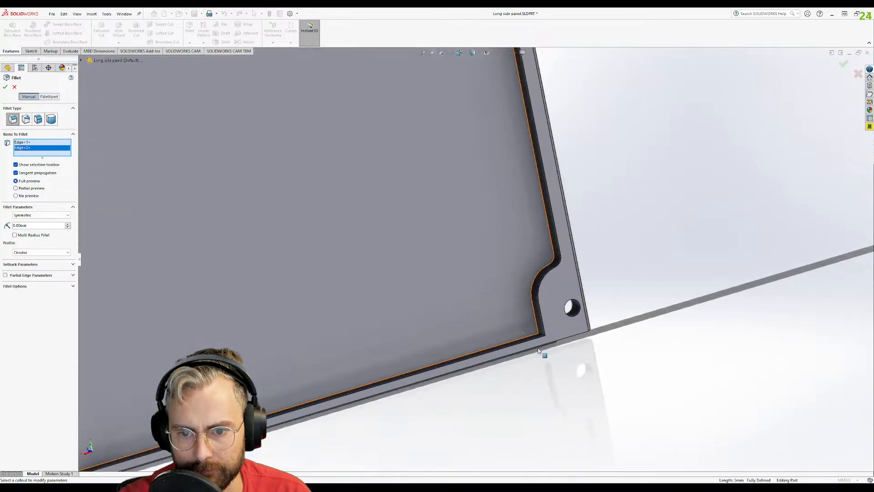
pyautogui.scroll(-5, 538, 356)
pyautogui.click(538, 332)
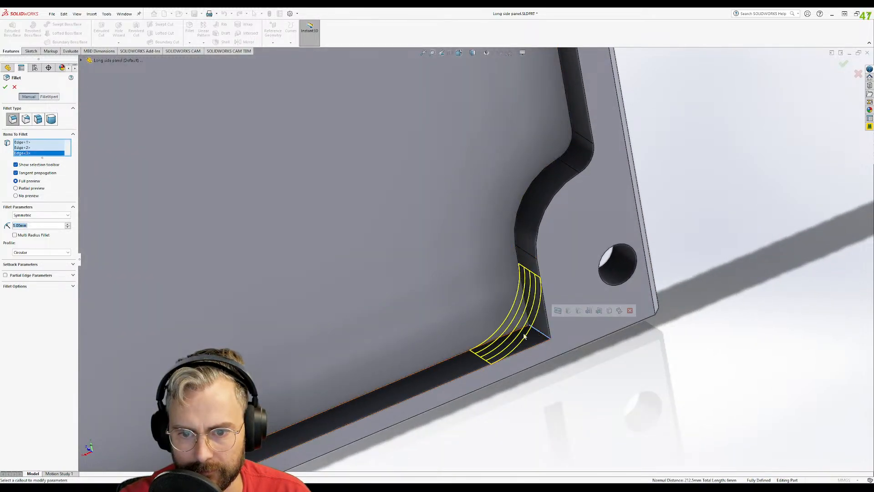
# - Add the sharp edge at the remaining recess corner and create the four-corner fillet
pyautogui.scroll(9, 530, 334)
pyautogui.scroll(-4, 260, 352)
pyautogui.moveTo(484, 305); pyautogui.dragTo(510, 281, button='middle')
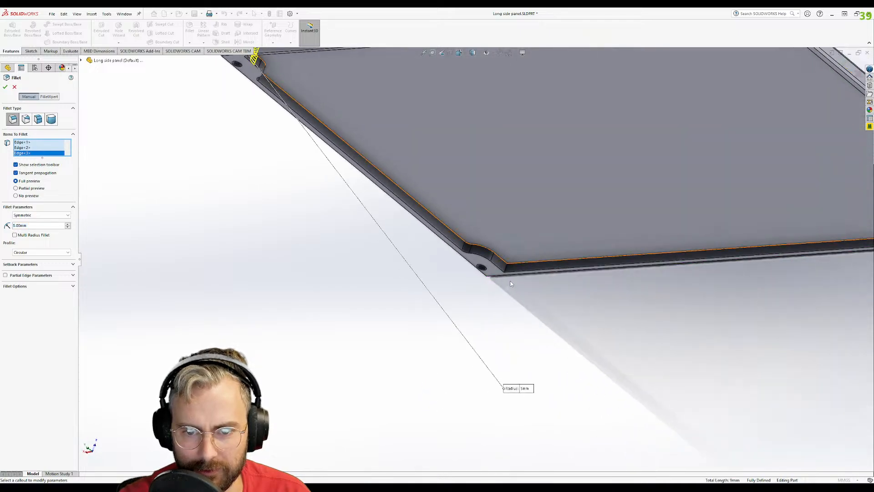
pyautogui.scroll(-3, 489, 247)
pyautogui.click(489, 247)
pyautogui.moveTo(490, 322); pyautogui.dragTo(531, 179, button='middle')
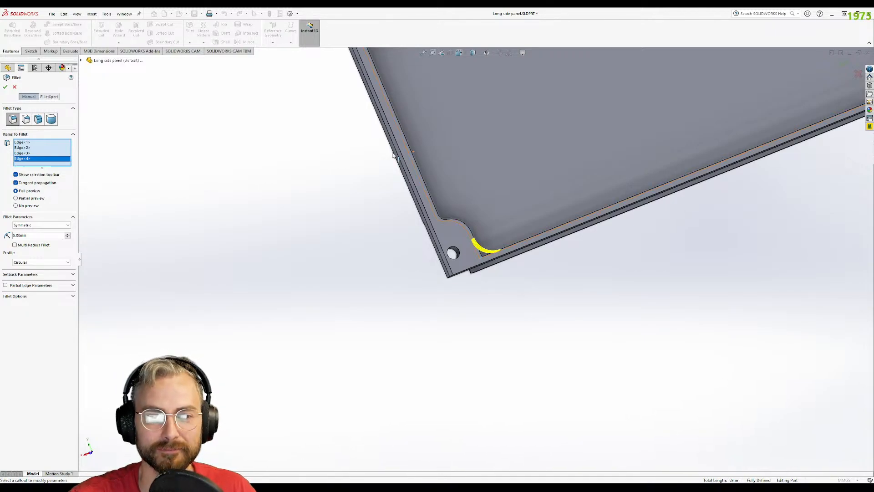
pyautogui.click(5, 87)
# - Examine the filleted recess corners across the whole panel
pyautogui.moveTo(533, 196); pyautogui.dragTo(531, 296, button='middle')
pyautogui.scroll(4, 531, 297)
pyautogui.scroll(1, 518, 266)
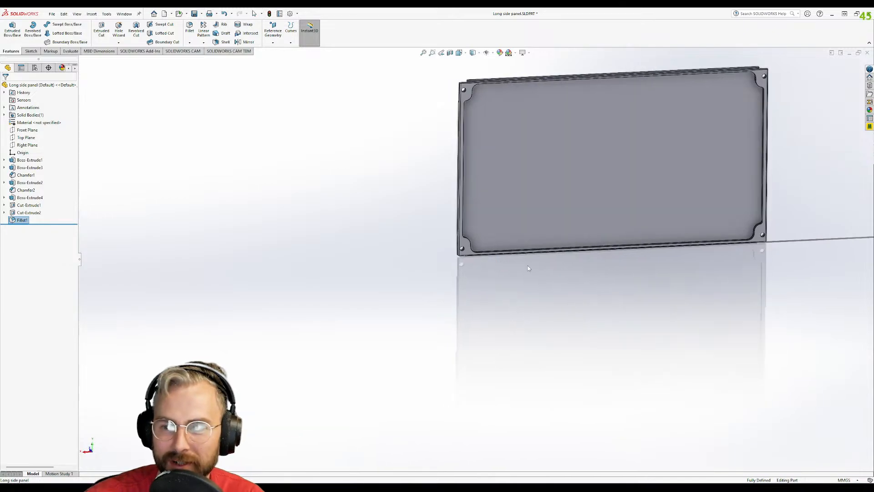
pyautogui.scroll(1, 696, 152)
pyautogui.moveTo(697, 152); pyautogui.dragTo(665, 222, button='middle')
pyautogui.scroll(-4, 649, 196)
pyautogui.scroll(2, 650, 196)
pyautogui.scroll(3, 666, 223)
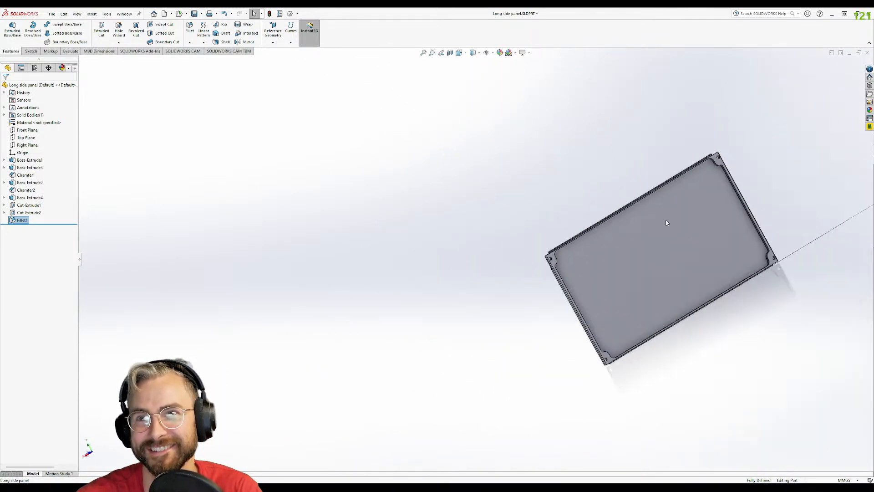
# - Start a chamfer on the recess's rim edge with a 1 mm distance at 45 degrees
pyautogui.scroll(-5, 621, 218)
pyautogui.moveTo(537, 267); pyautogui.dragTo(419, 261, button='middle')
pyautogui.scroll(-4, 435, 312)
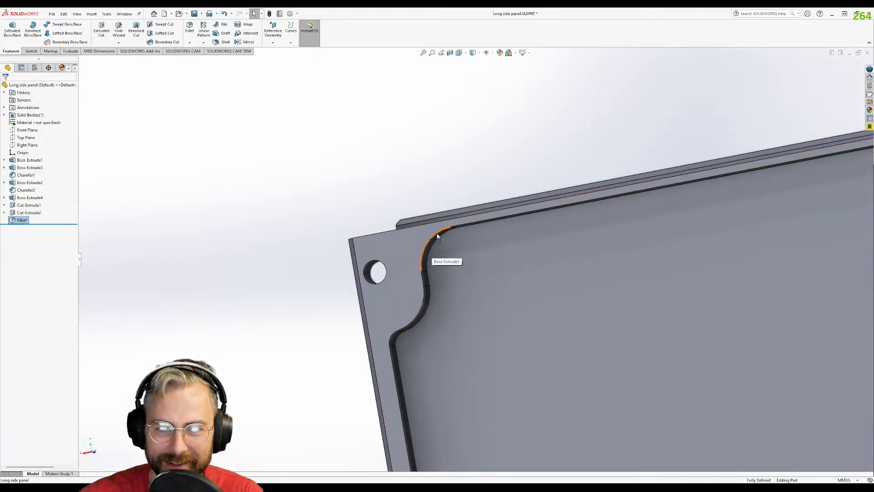
pyautogui.click(429, 247)
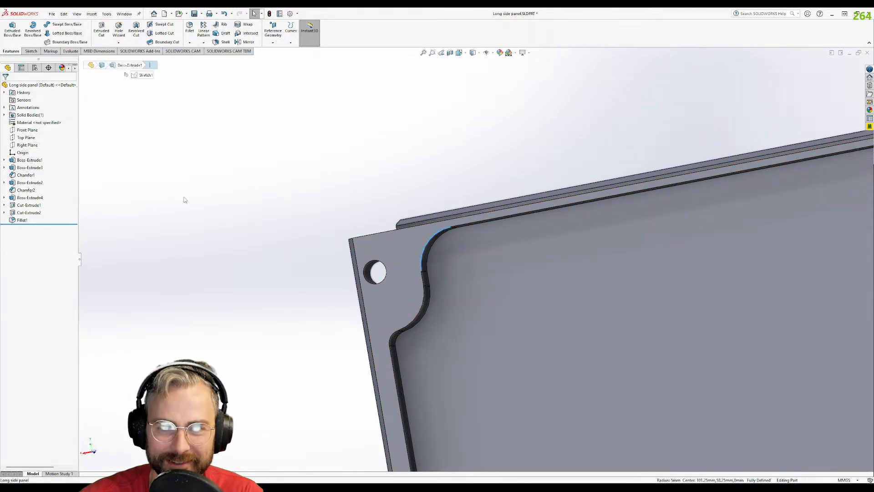
pyautogui.click(190, 43)
pyautogui.click(201, 57)
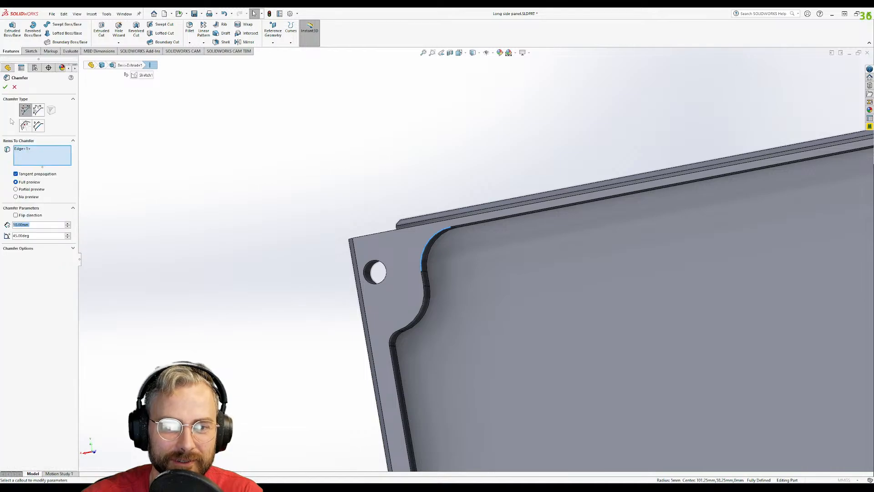
pyautogui.write('1')
pyautogui.press('Return')
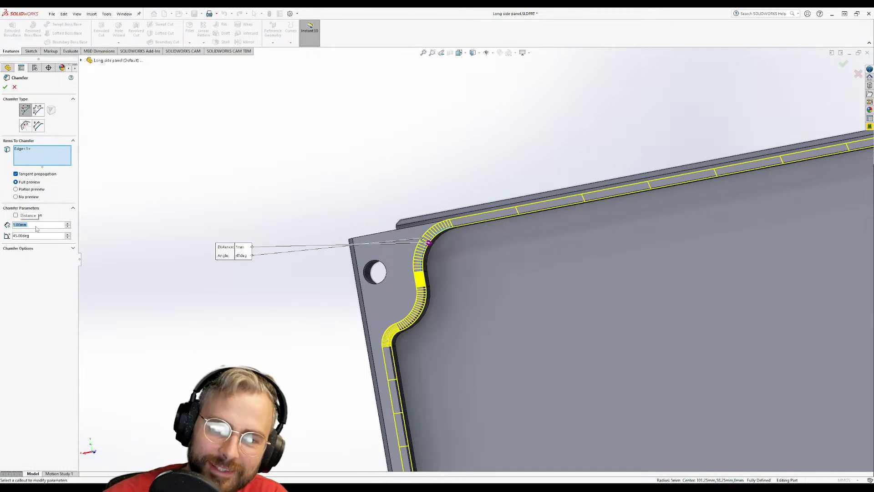
# - Reduce the rim chamfer's distance to 0.75 mm and create it
pyautogui.moveTo(491, 243); pyautogui.dragTo(417, 179, button='middle')
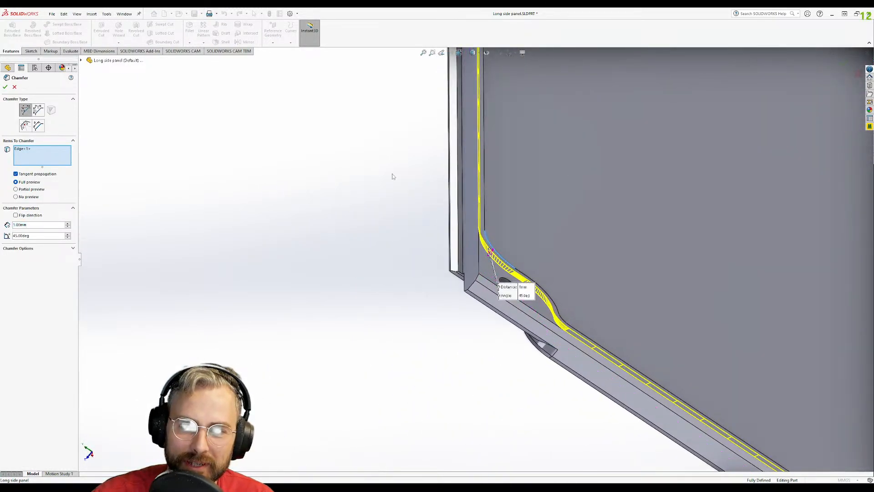
pyautogui.write('.')
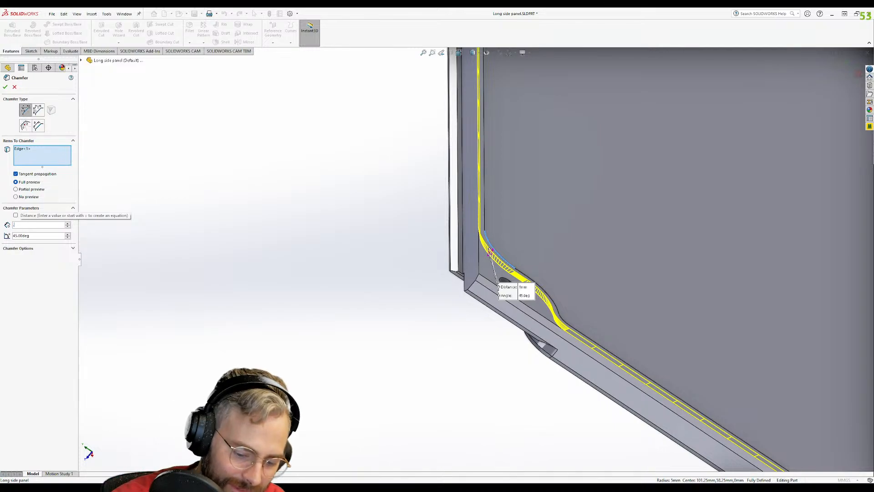
pyautogui.write('45')
pyautogui.press('Return')
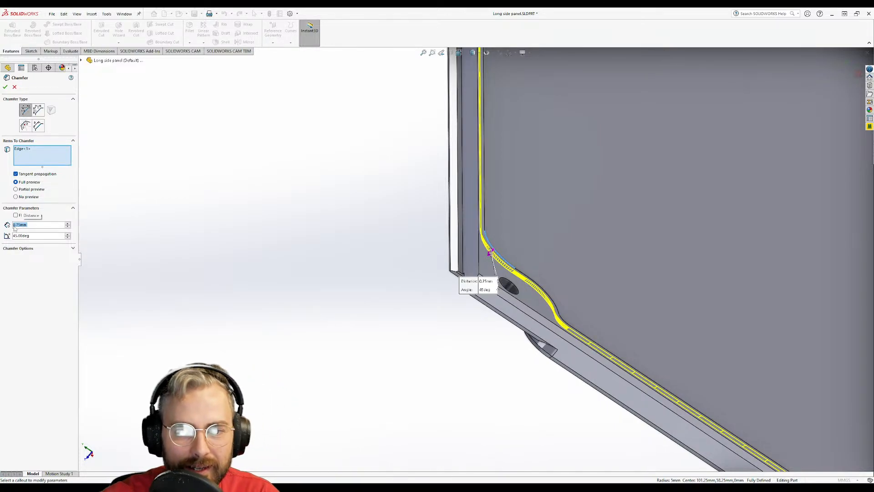
pyautogui.press('Return')
# - Examine the chamfered recess rim along its sides and at the notched corners
pyautogui.moveTo(482, 291); pyautogui.dragTo(495, 363, button='middle')
pyautogui.scroll(6, 494, 363)
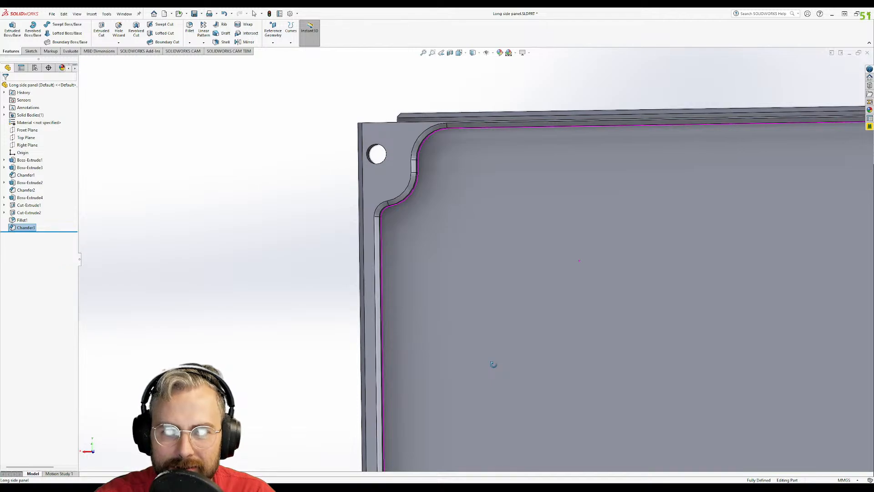
pyautogui.scroll(-5, 655, 253)
pyautogui.moveTo(621, 297); pyautogui.dragTo(612, 250, button='middle')
pyautogui.scroll(8, 645, 264)
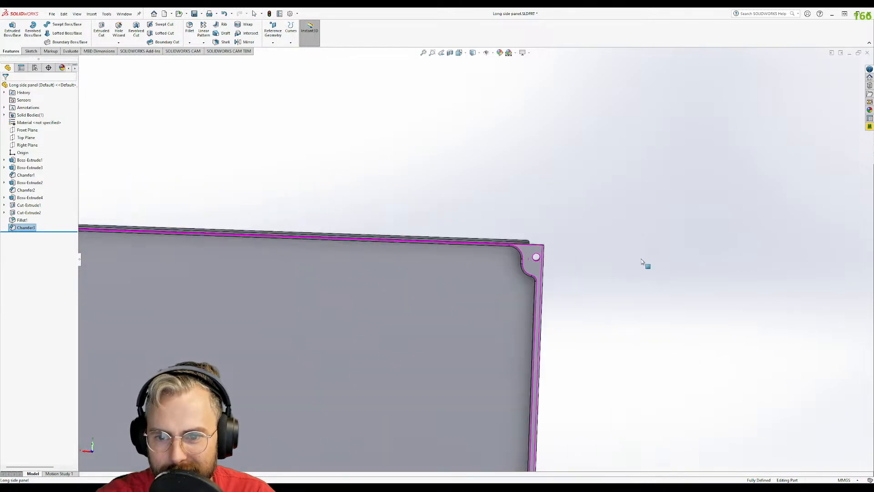
pyautogui.scroll(-10, 503, 275)
pyautogui.scroll(8, 501, 273)
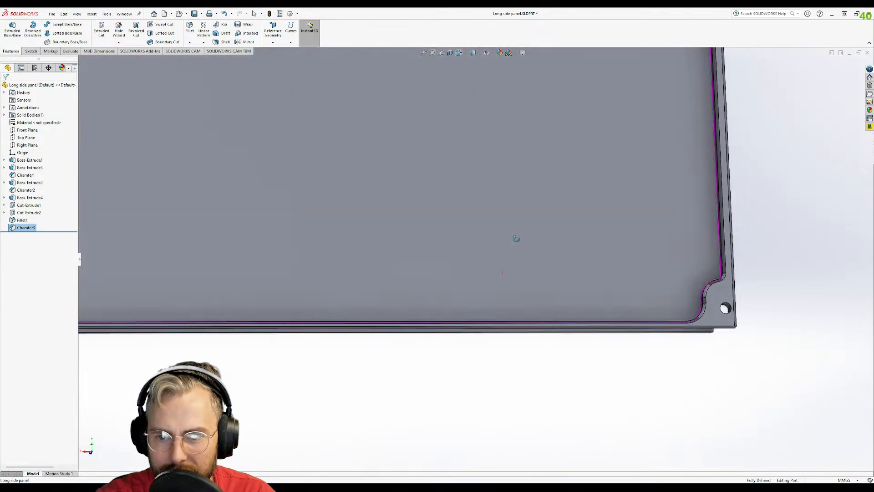
pyautogui.scroll(-3, 448, 179)
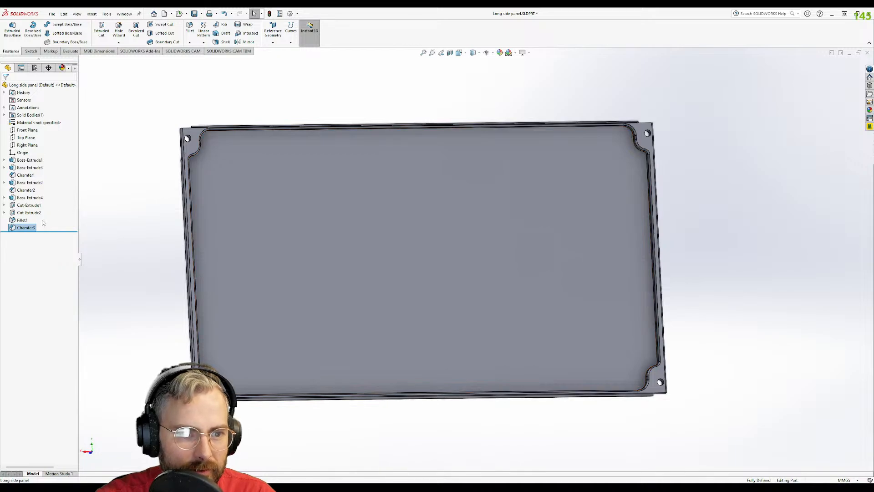
# - Open the recess cut's sketch for editing and select the panel's upper long outer edge
pyautogui.click(28, 213)
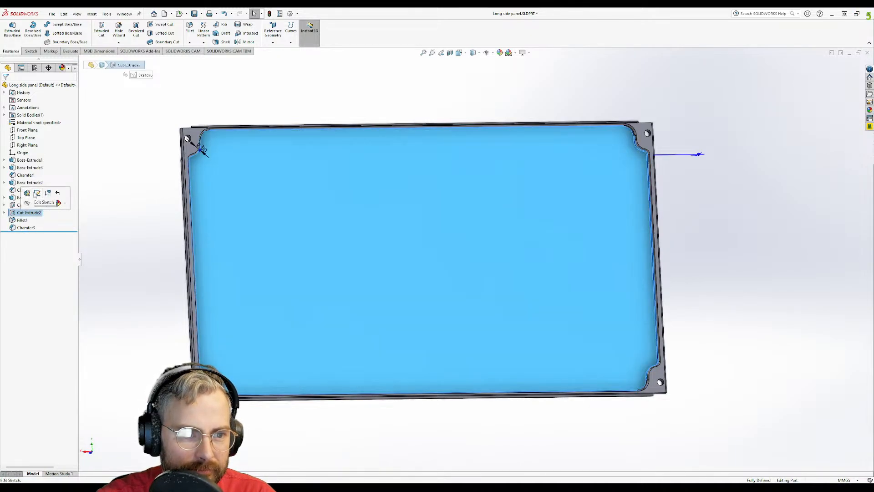
pyautogui.click(37, 194)
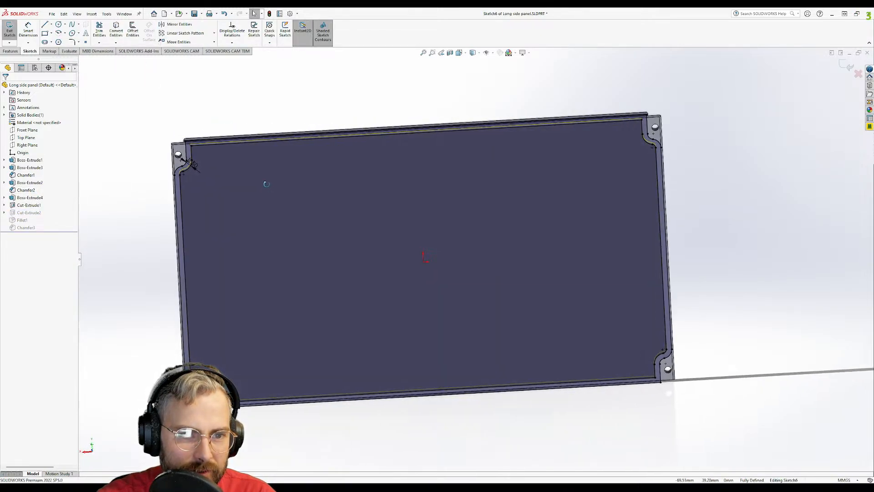
pyautogui.scroll(-5, 309, 164)
pyautogui.click(257, 181)
pyautogui.press('Escape')
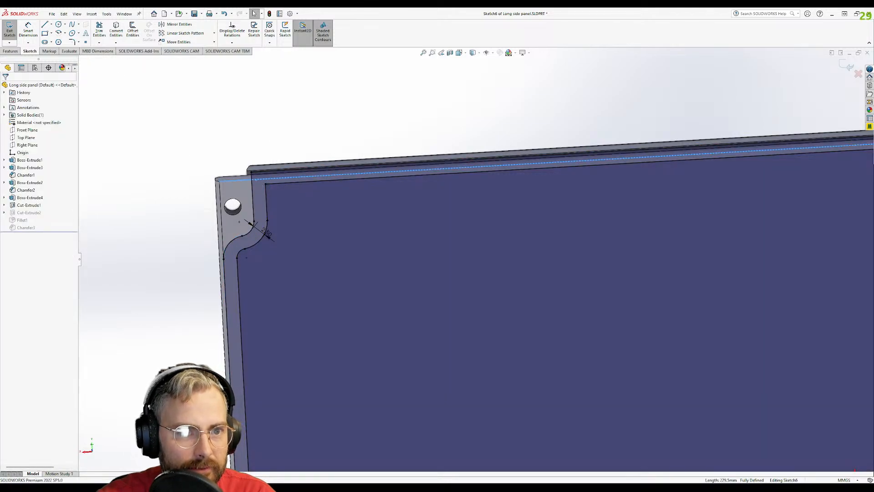
pyautogui.click(117, 33)
pyautogui.scroll(8, 356, 321)
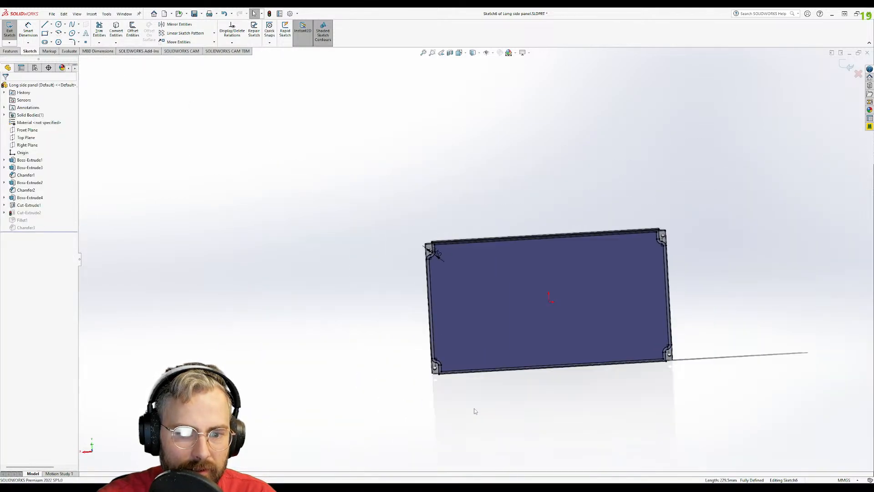
# - Offset the panel's two long outer edges with dimensions, placing the upper edge's copy inside the panel
pyautogui.scroll(-8, 455, 405)
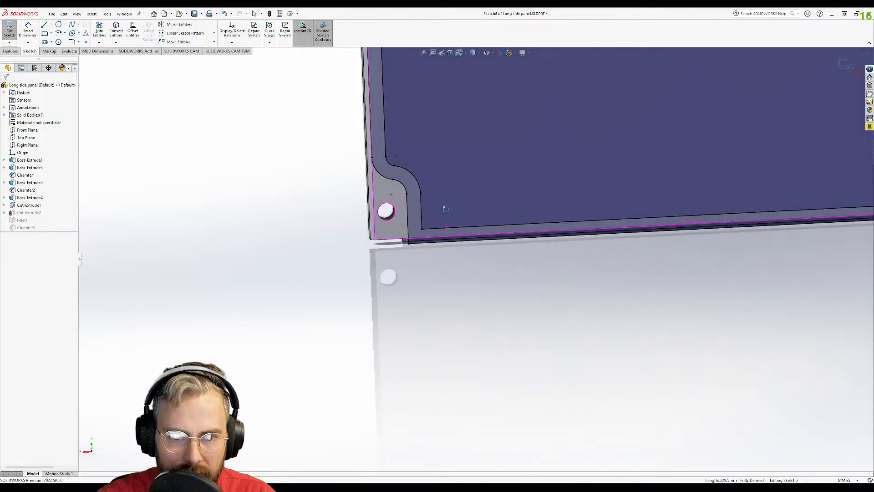
pyautogui.click(402, 238)
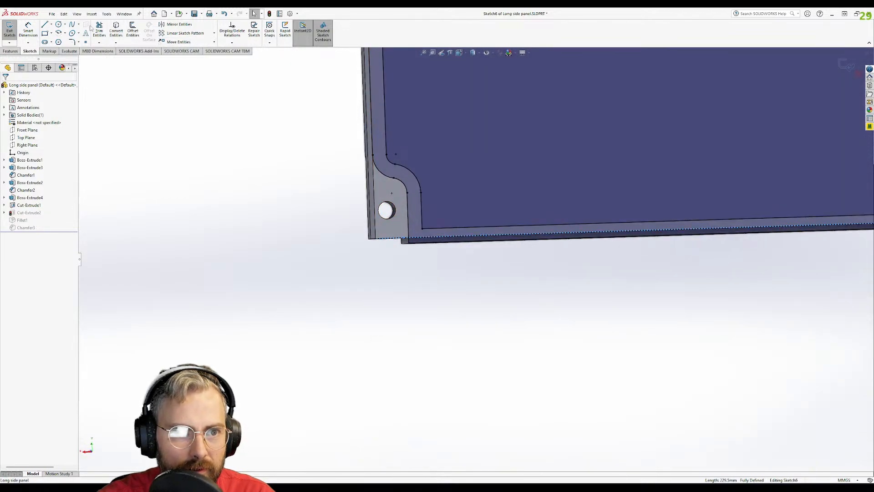
pyautogui.click(133, 31)
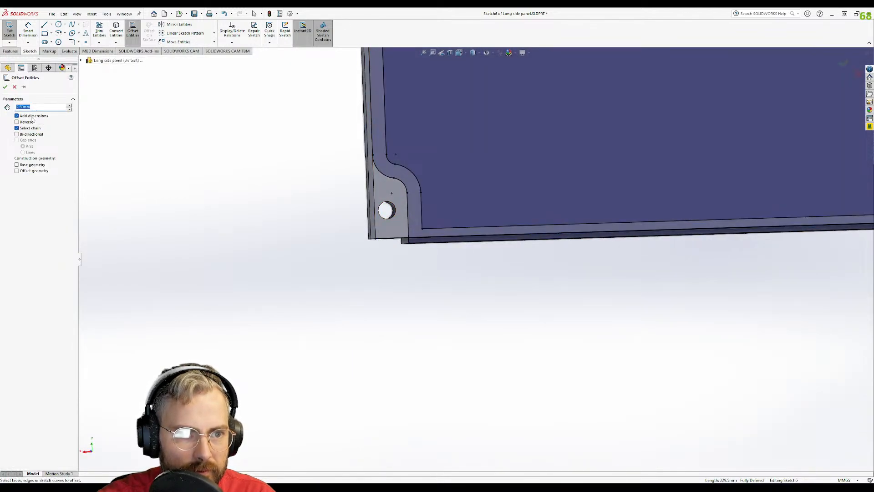
pyautogui.click(403, 238)
pyautogui.scroll(5, 401, 179)
pyautogui.scroll(-8, 498, 139)
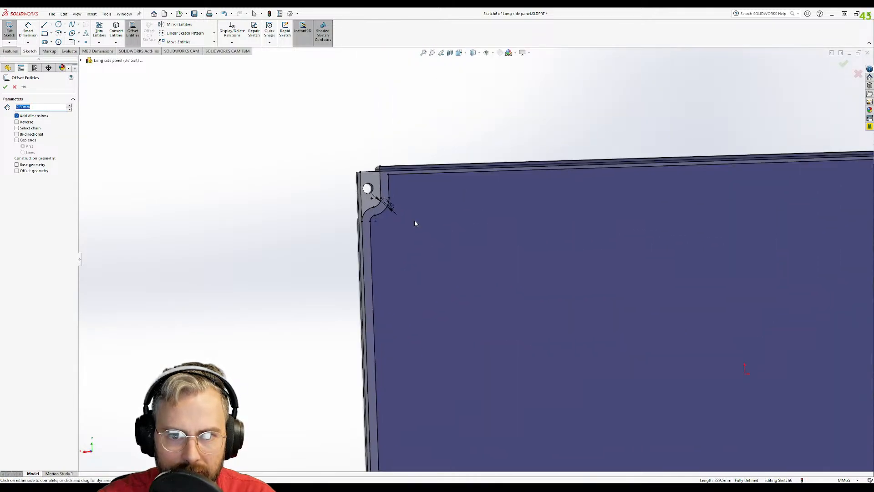
pyautogui.click(361, 145)
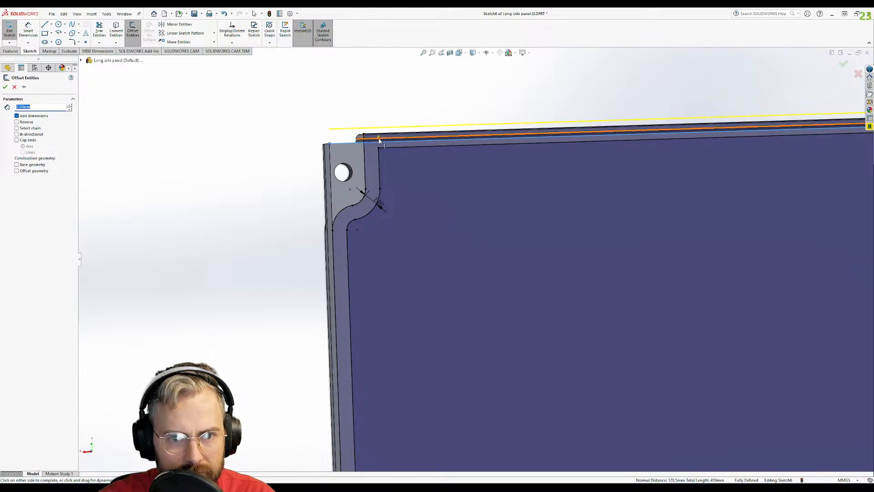
pyautogui.click(387, 156)
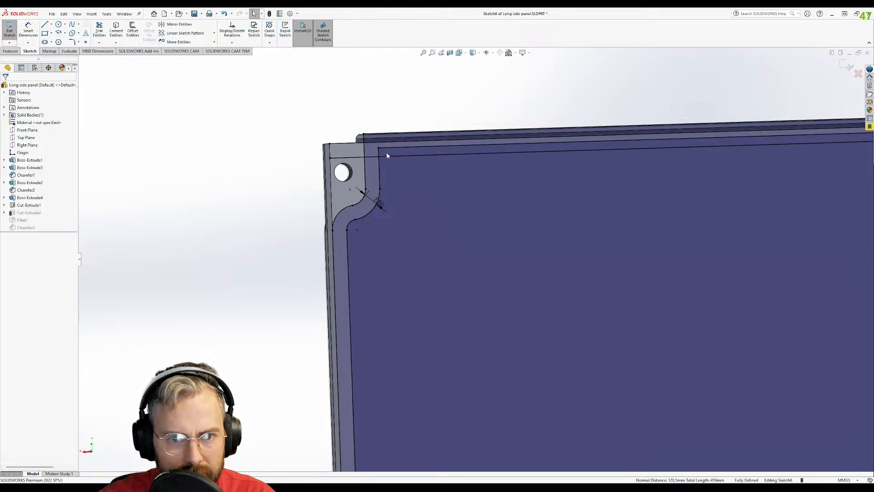
pyautogui.scroll(4, 433, 229)
pyautogui.scroll(-5, 344, 425)
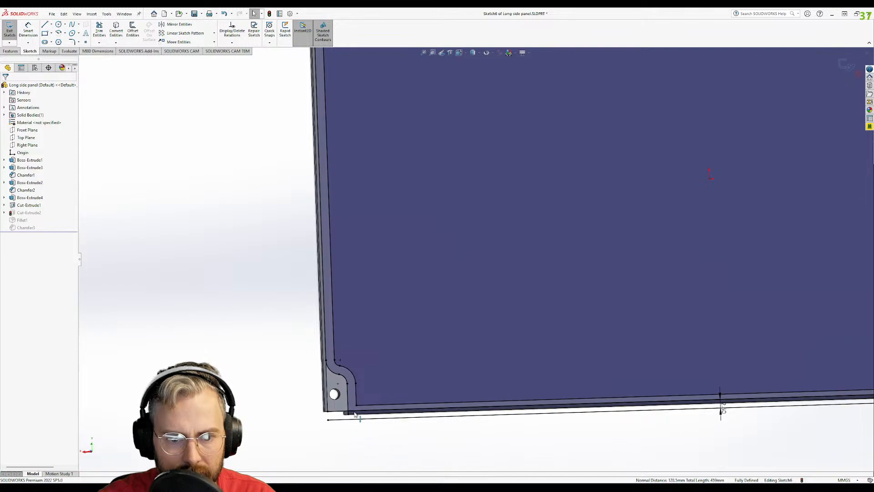
# - Delete the lower long edge's offset line lying outside the panel, re-offset that edge 2.5 mm inward with dimensions, and exit the sketch
pyautogui.click(374, 422)
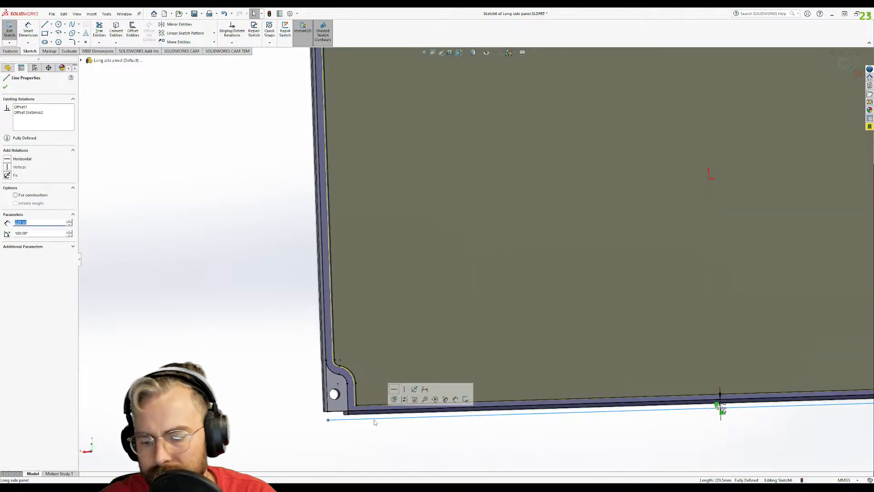
pyautogui.press('Delete')
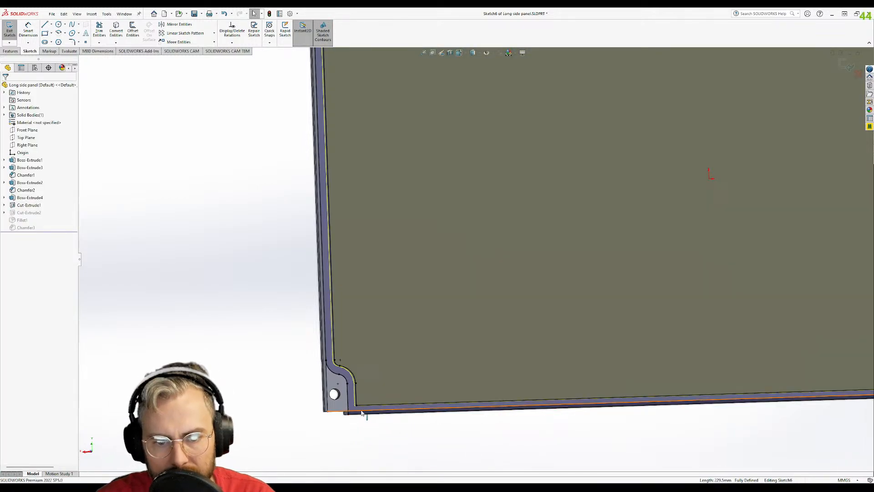
pyautogui.click(363, 412)
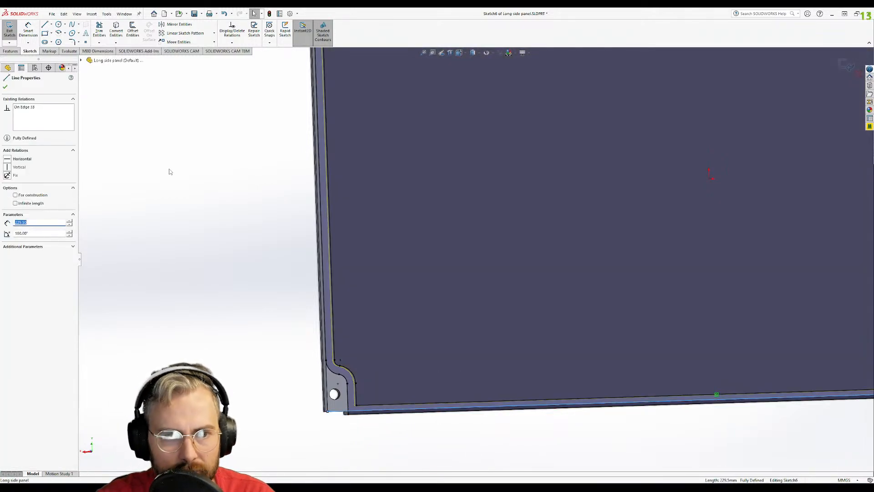
pyautogui.click(131, 30)
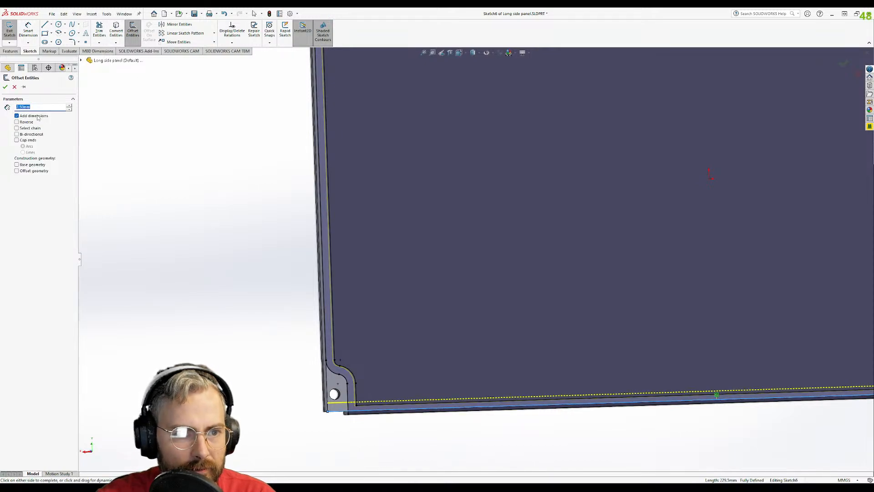
pyautogui.click(5, 87)
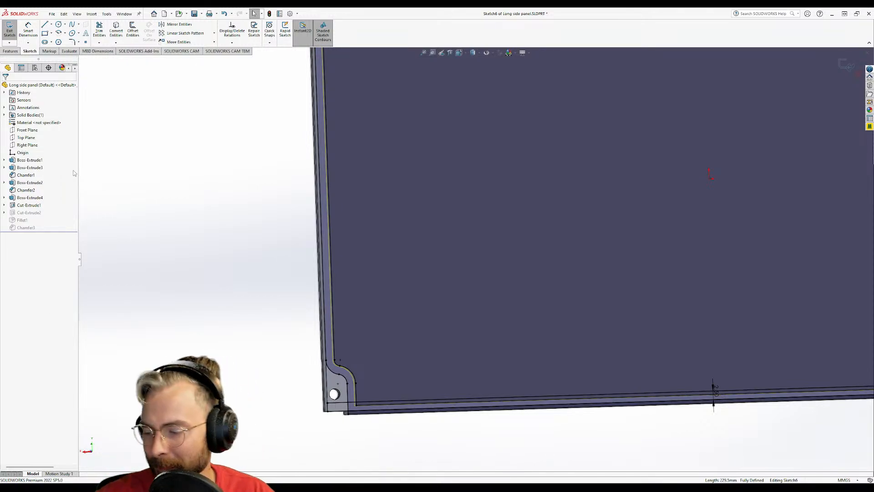
pyautogui.press('o')
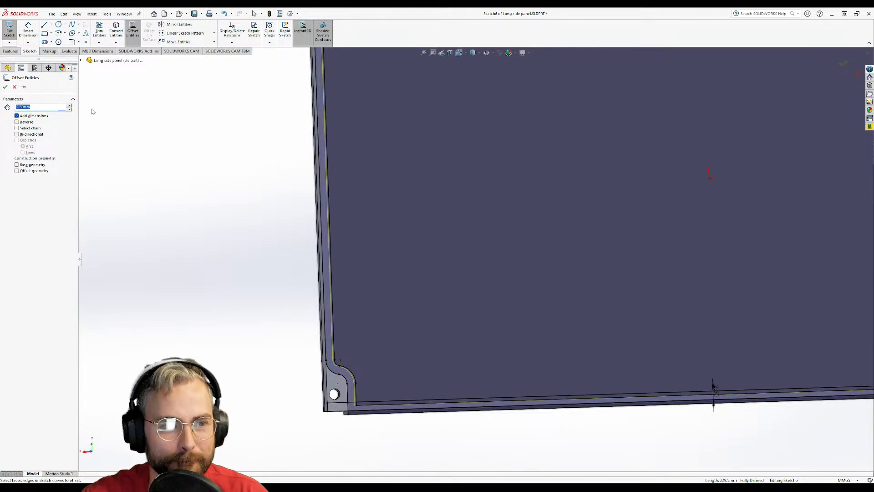
pyautogui.click(5, 87)
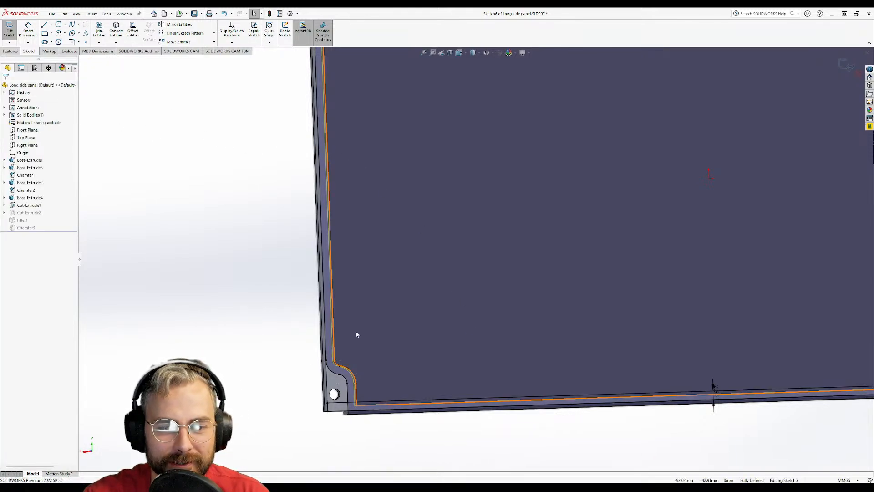
pyautogui.scroll(6, 521, 297)
pyautogui.scroll(-10, 400, 194)
pyautogui.scroll(-2, 311, 188)
pyautogui.click(10, 51)
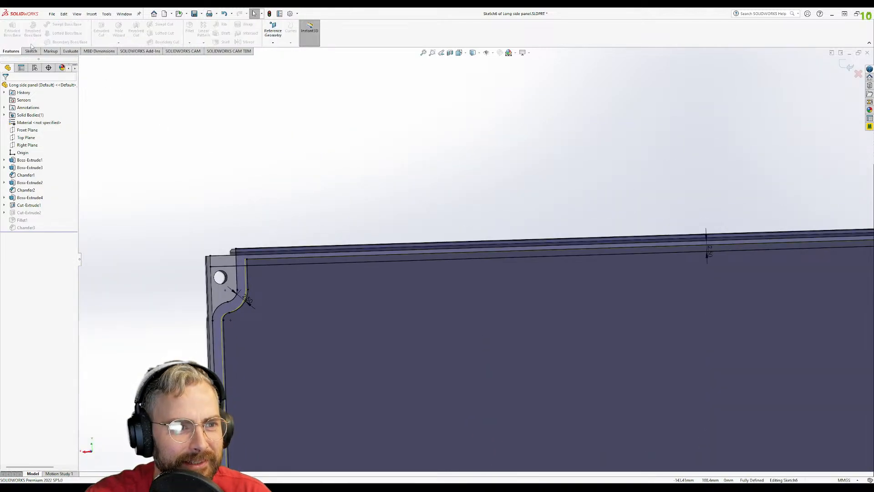
pyautogui.click(849, 67)
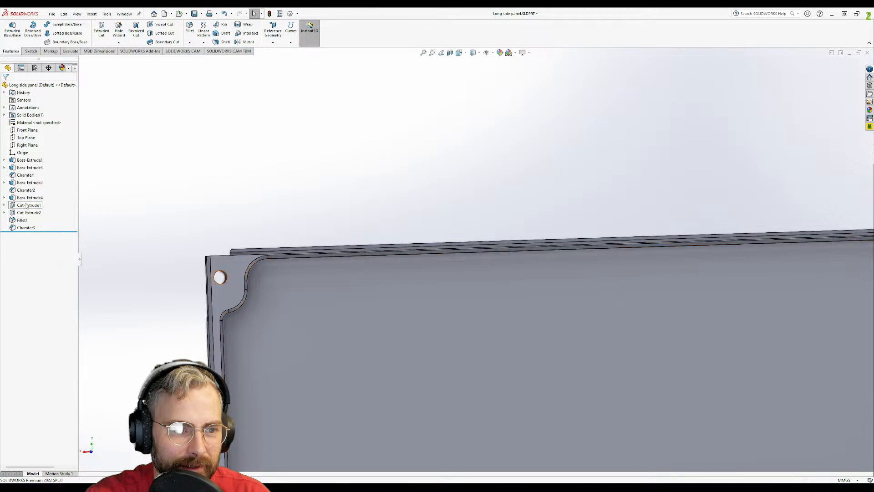
# - Edit the recess cut and replace its selected contour with the inner region bounded by the offset lines
pyautogui.click(29, 205)
pyautogui.click(22, 213)
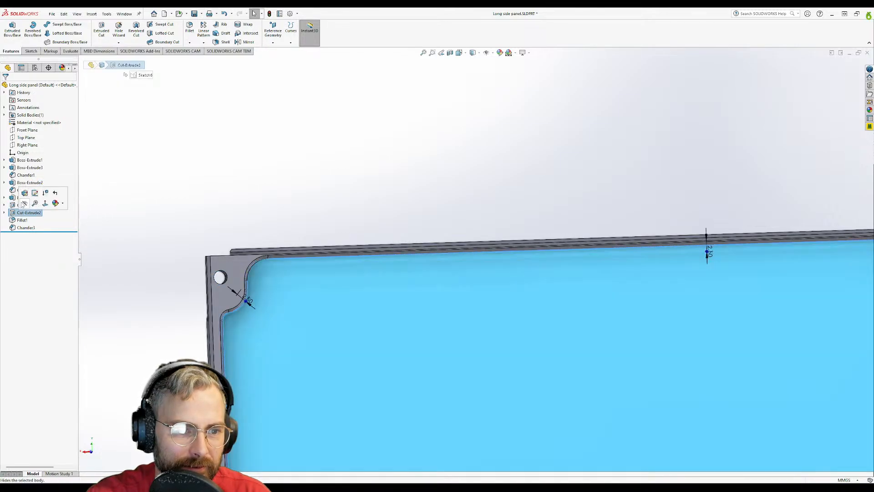
pyautogui.click(24, 194)
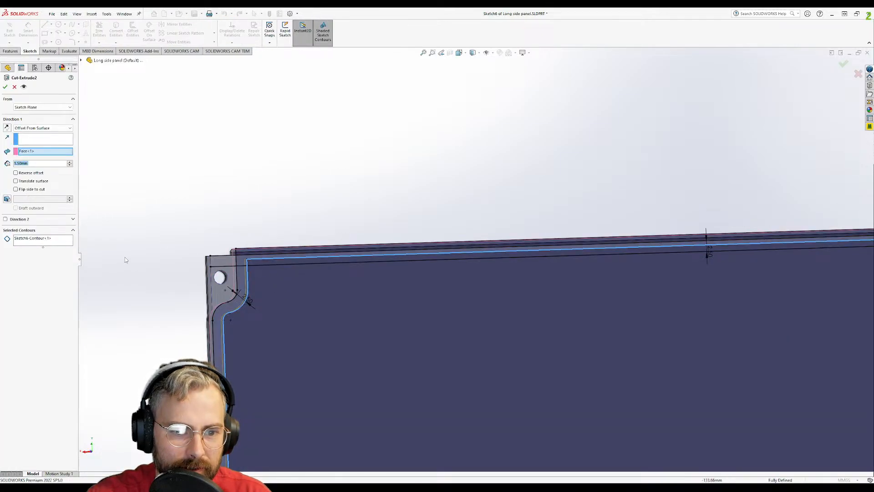
pyautogui.click(55, 240)
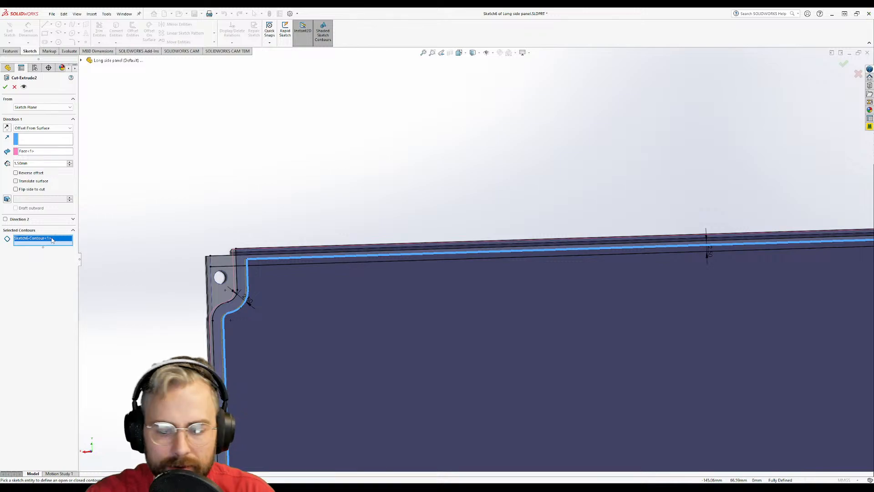
pyautogui.click(367, 311)
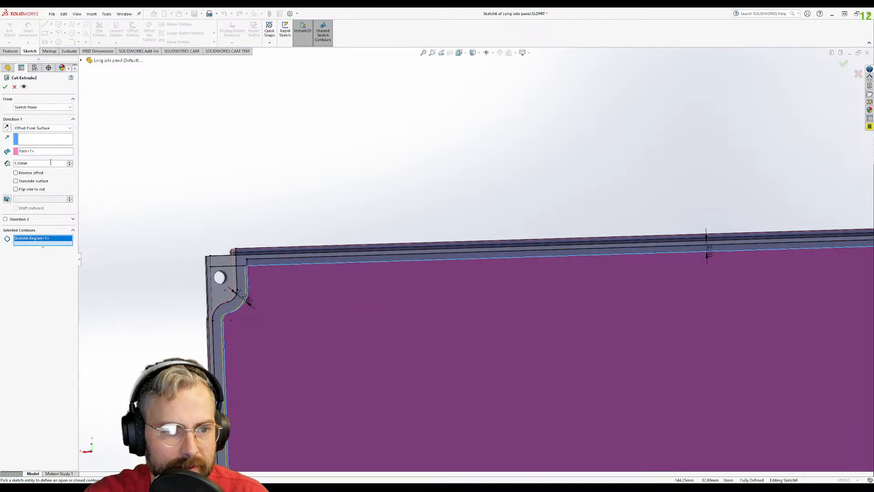
pyautogui.click(5, 86)
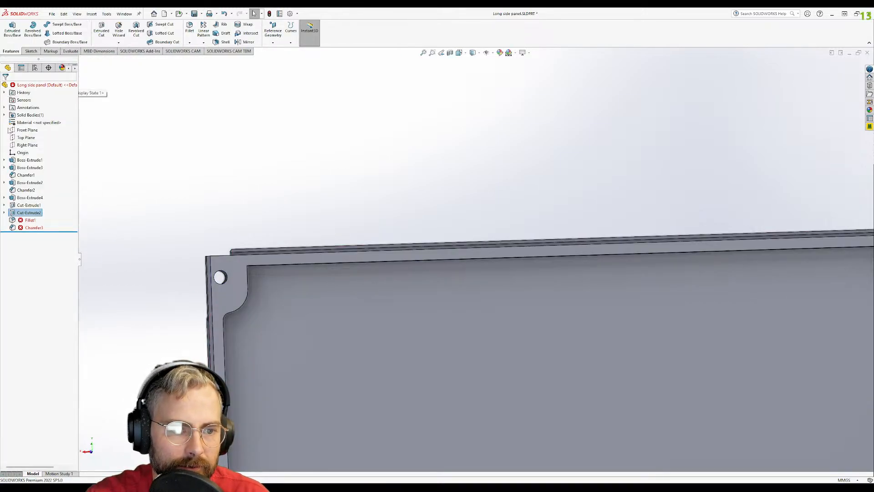
# - Open the recess corner fillet for editing and remove its four missing edge references
pyautogui.click(25, 221)
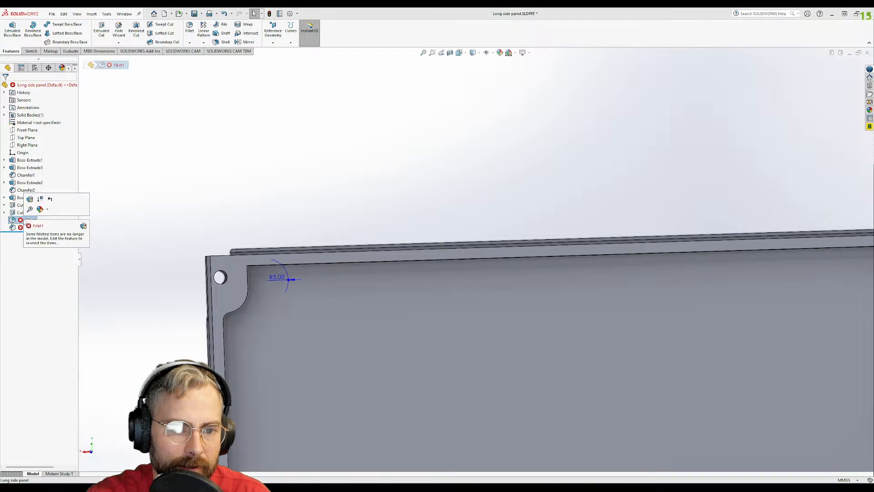
pyautogui.click(31, 204)
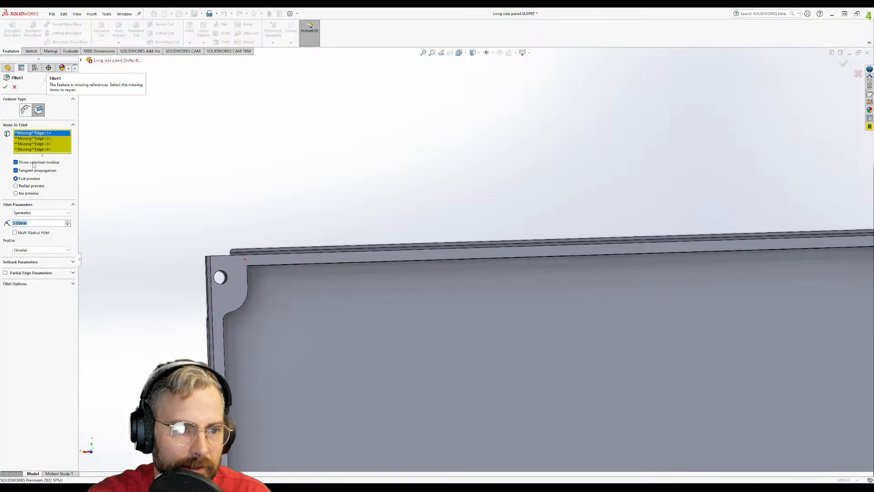
pyautogui.press('Delete')
pyautogui.press('Delete')
pyautogui.press('Delete')
pyautogui.press('Delete')
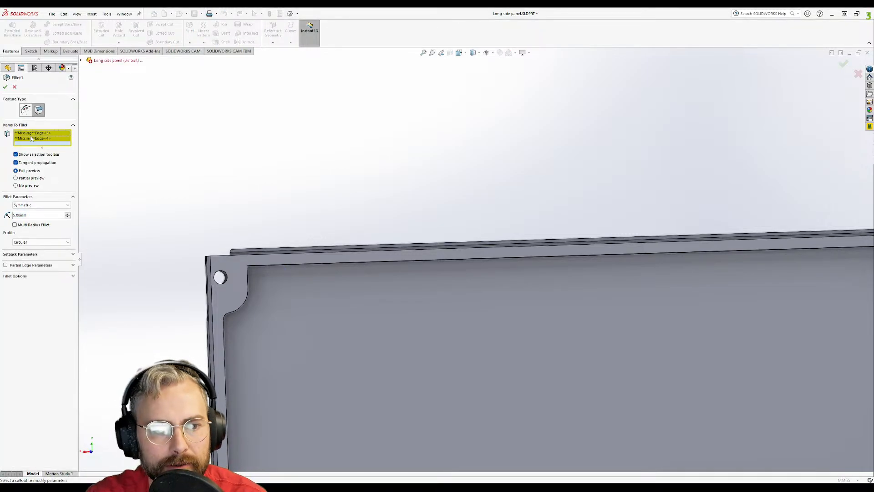
# - Reapply the 5 mm fillet to the four sharp vertical corner edges of the recess wall
pyautogui.moveTo(242, 251); pyautogui.dragTo(201, 212, button='middle')
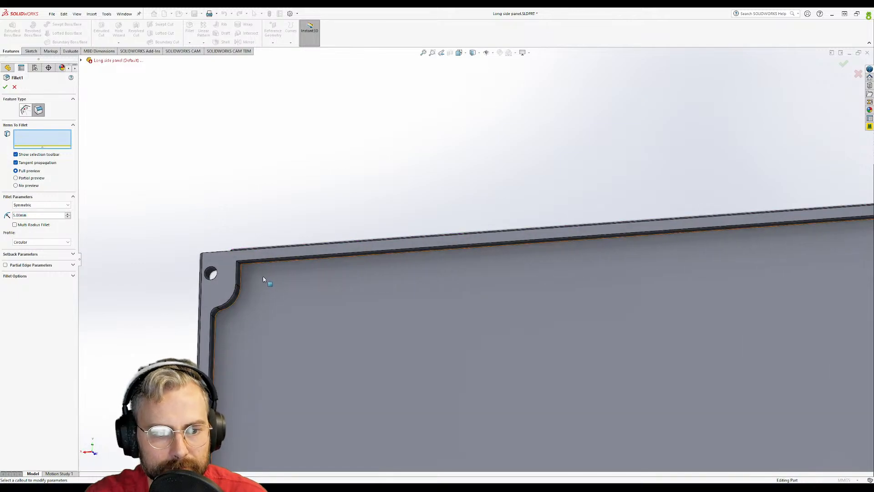
pyautogui.click(239, 264)
pyautogui.scroll(7, 464, 272)
pyautogui.moveTo(727, 251); pyautogui.dragTo(673, 229, button='middle')
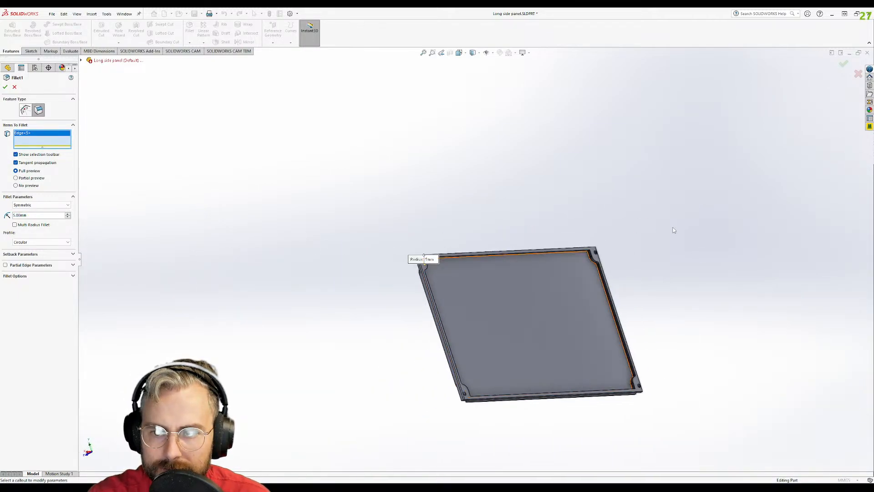
pyautogui.scroll(-5, 643, 226)
pyautogui.scroll(-6, 476, 288)
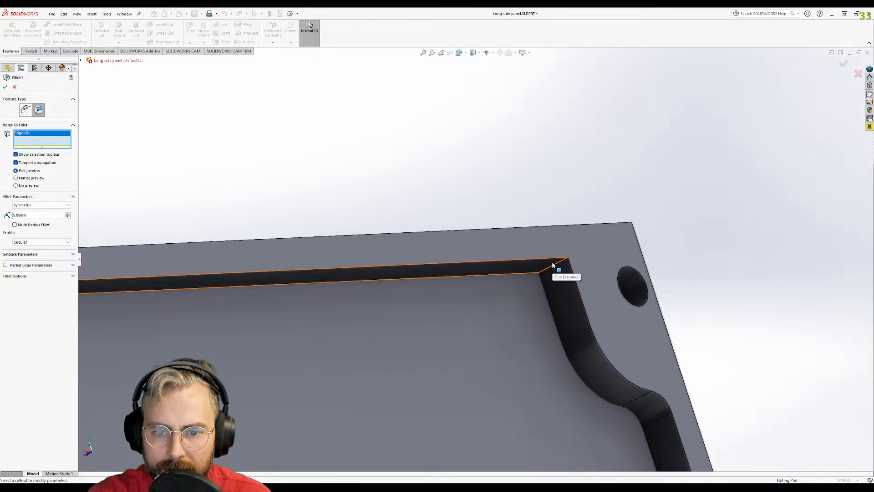
pyautogui.click(553, 266)
pyautogui.scroll(6, 529, 378)
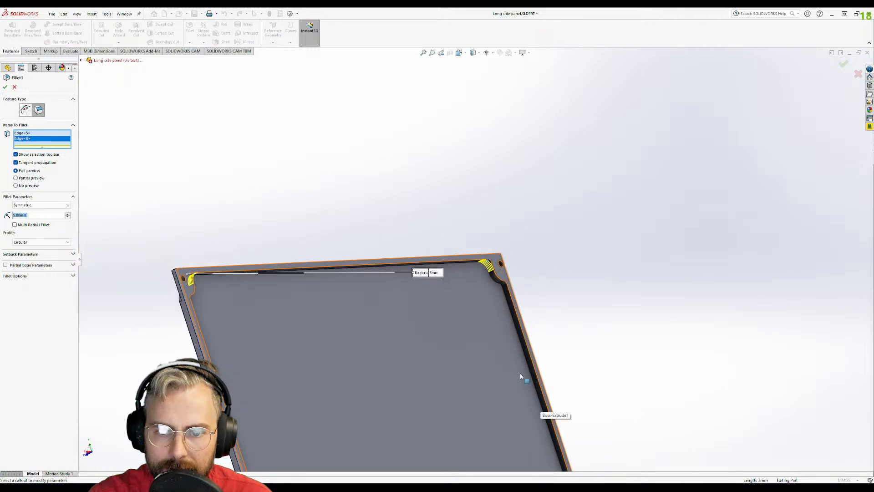
pyautogui.moveTo(529, 378); pyautogui.dragTo(499, 433, button='middle')
pyautogui.scroll(-10, 513, 365)
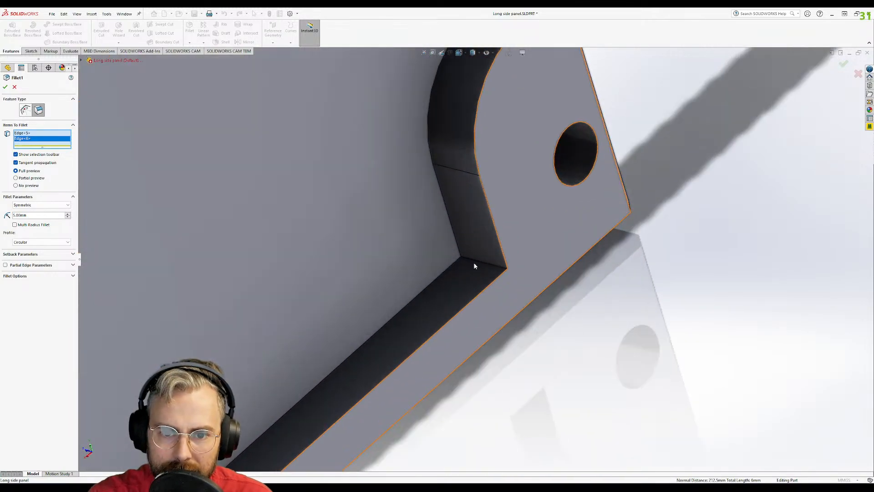
pyautogui.click(476, 261)
pyautogui.scroll(9, 455, 292)
pyautogui.moveTo(424, 288); pyautogui.dragTo(294, 346, button='middle')
pyautogui.scroll(-10, 323, 354)
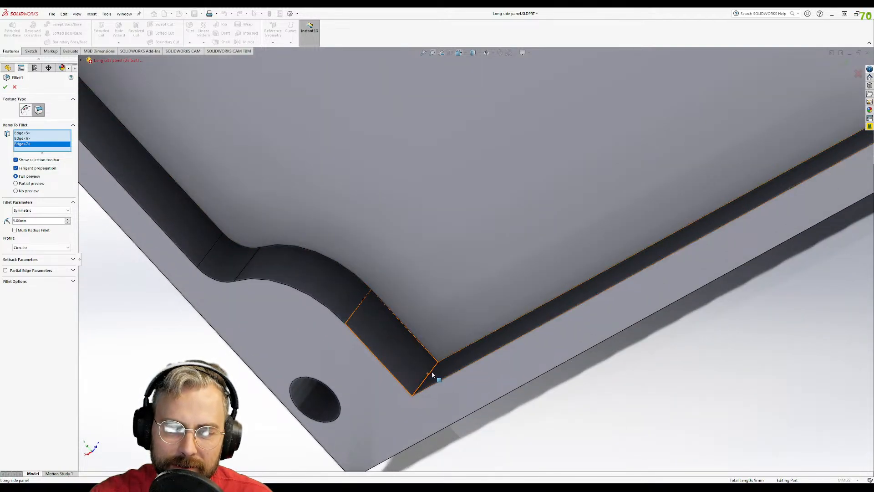
pyautogui.click(430, 373)
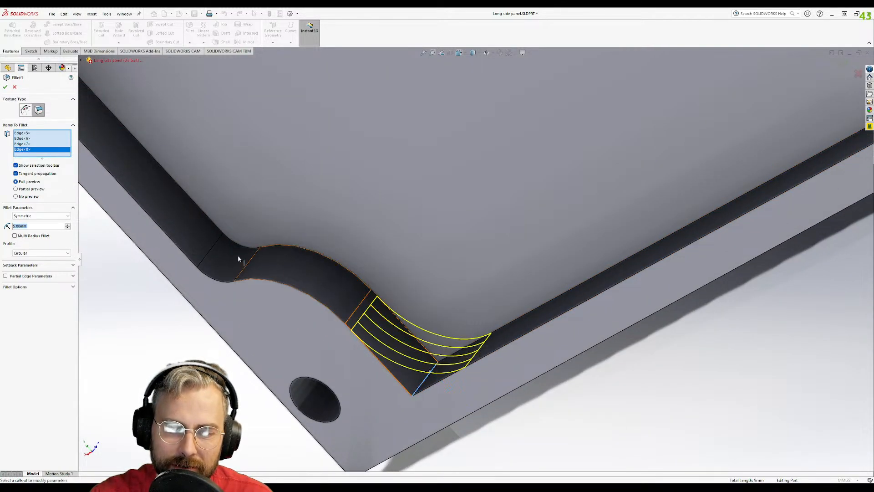
pyautogui.click(5, 87)
# - Open the recess rim chamfer for editing and remove its missing edge reference
pyautogui.moveTo(308, 340); pyautogui.dragTo(315, 210, button='middle')
pyautogui.scroll(1, 439, 282)
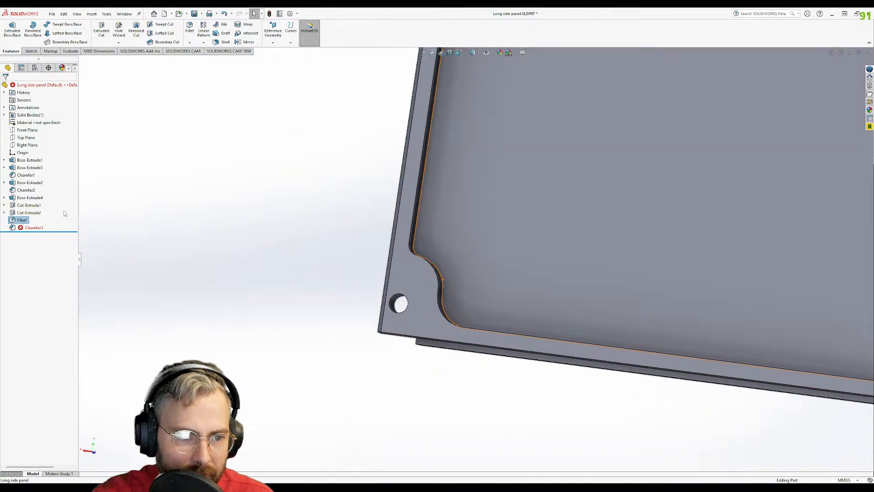
pyautogui.click(32, 231)
pyautogui.click(34, 227)
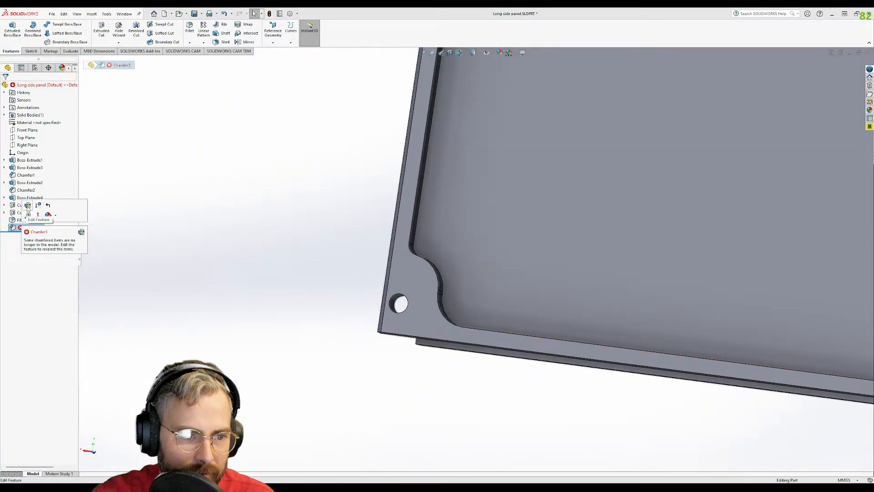
pyautogui.click(27, 207)
pyautogui.click(42, 133)
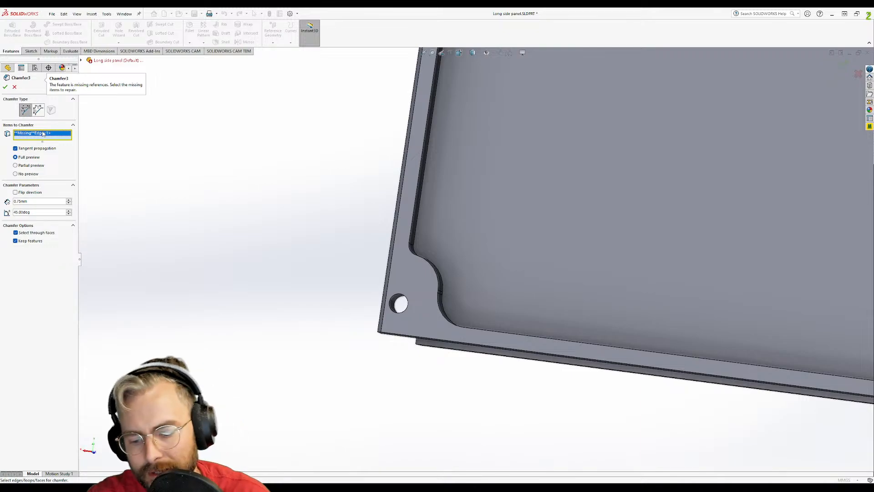
pyautogui.press('Delete')
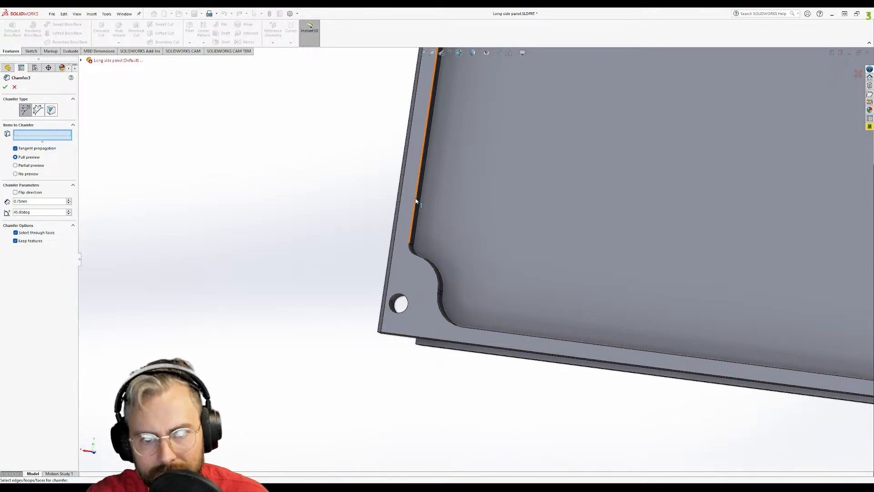
# - Reapply the 0.75 mm, 45° chamfer to the recess's upper rim edge with tangent propagation
pyautogui.click(416, 201)
pyautogui.scroll(5, 416, 201)
pyautogui.moveTo(416, 201); pyautogui.dragTo(541, 153, button='middle')
pyautogui.scroll(2, 597, 154)
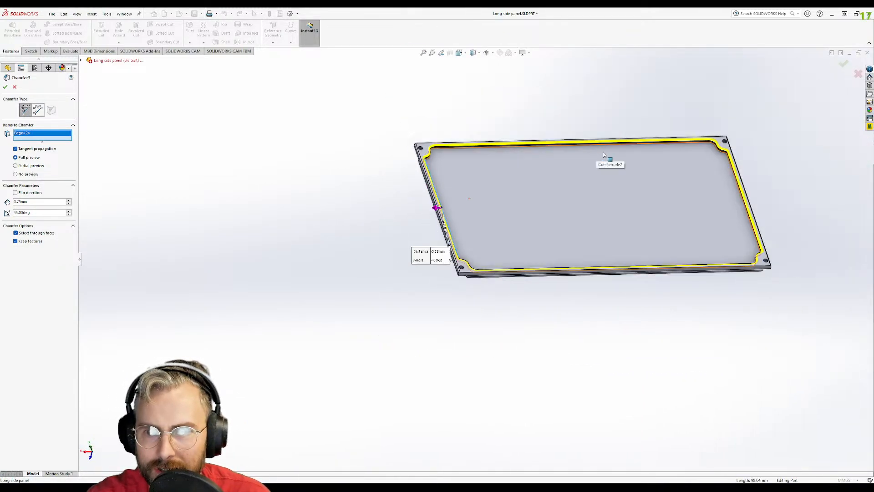
pyautogui.scroll(-5, 685, 164)
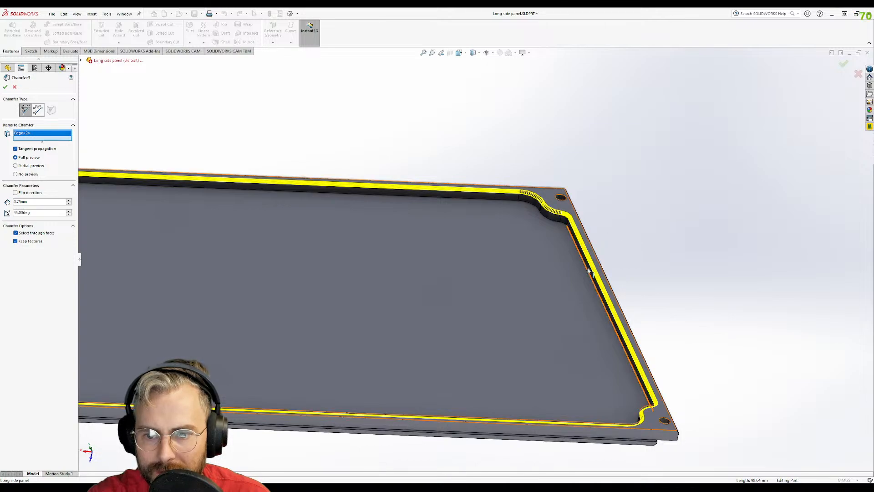
pyautogui.moveTo(588, 270); pyautogui.dragTo(529, 253, button='middle')
pyautogui.scroll(3, 542, 263)
pyautogui.scroll(-2, 556, 234)
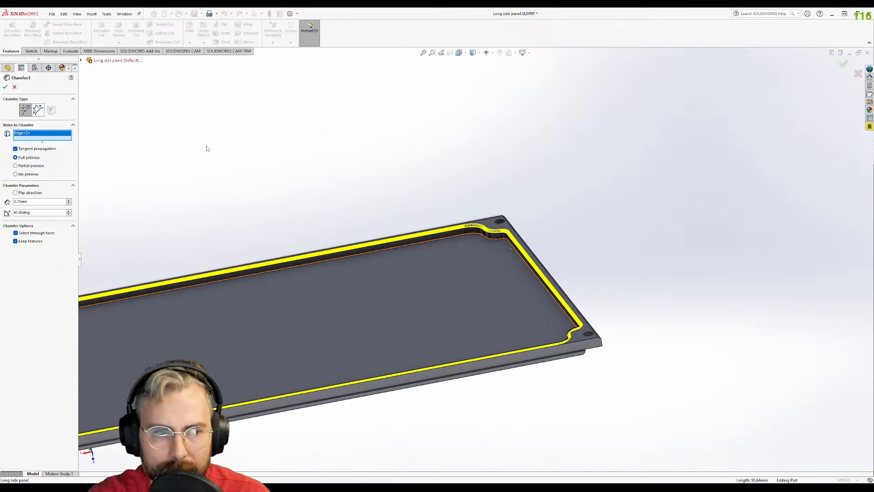
pyautogui.click(5, 87)
# - Start an extruded cut sketch on the recess floor and draw a hexagon about 8.4 mm across flats, centred on the origin
pyautogui.moveTo(223, 187); pyautogui.dragTo(213, 317, button='middle')
pyautogui.scroll(2, 273, 355)
pyautogui.click(214, 342)
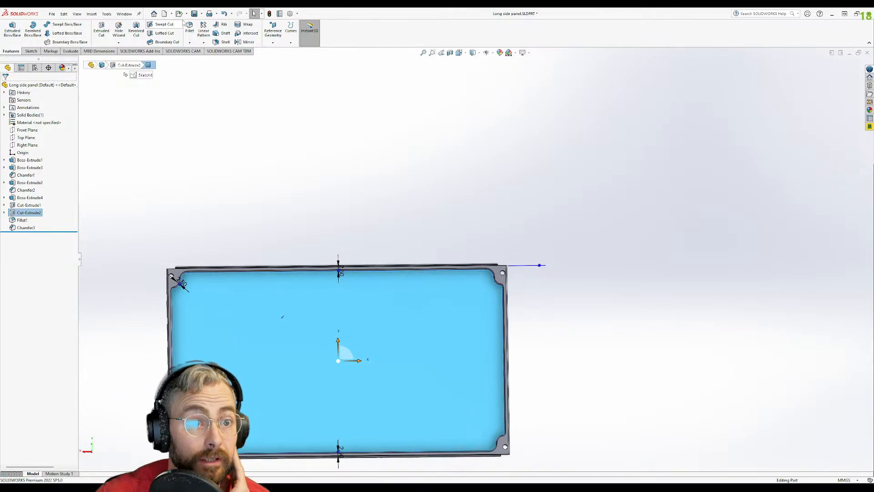
pyautogui.click(100, 31)
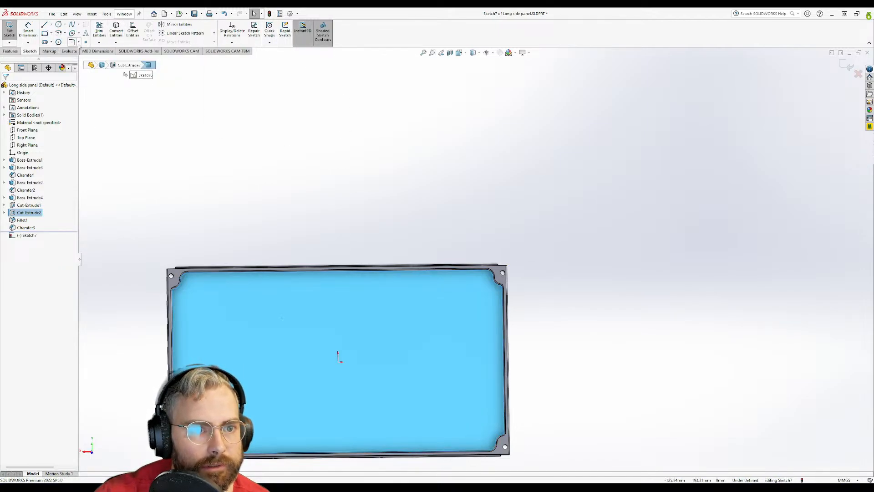
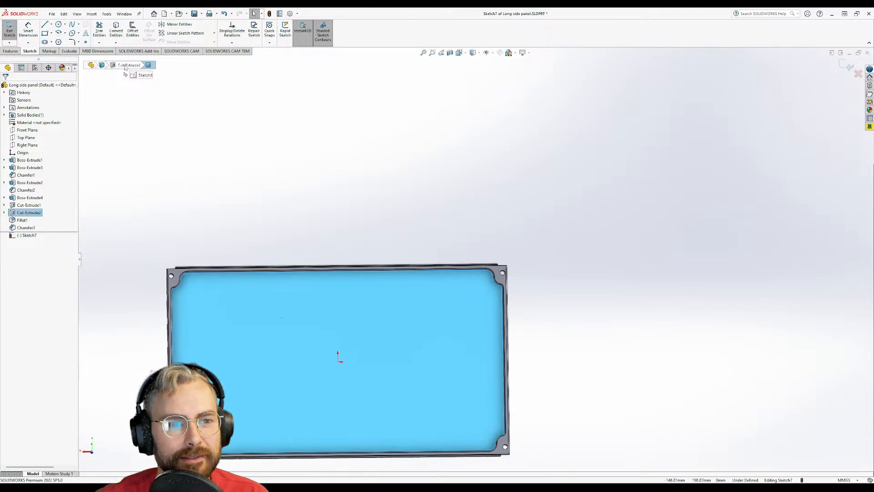
pyautogui.click(59, 41)
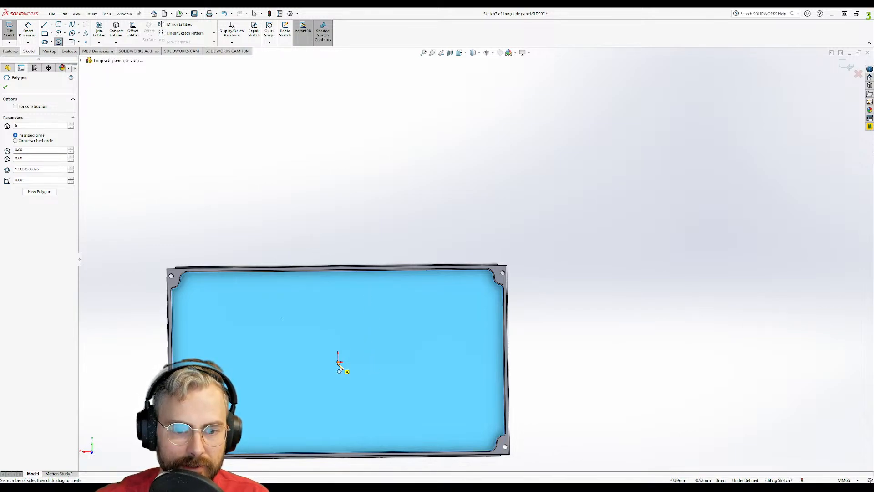
pyautogui.click(338, 362)
pyautogui.click(345, 364)
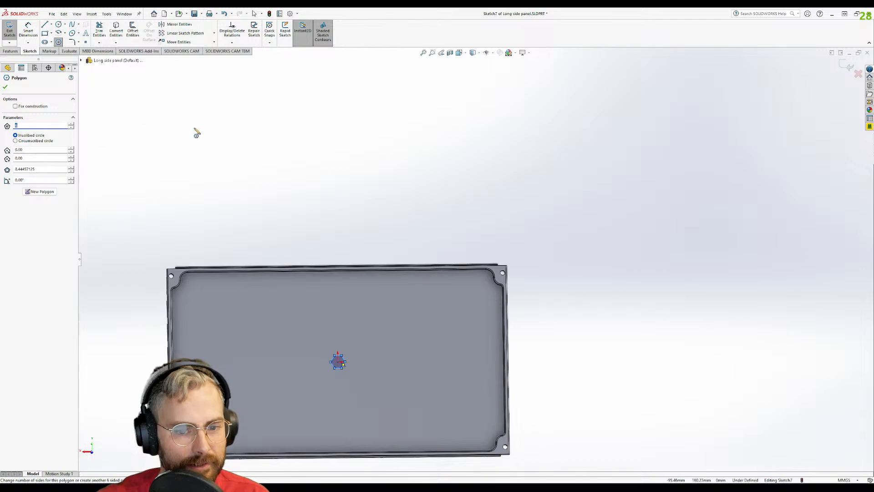
# - Dimension the hexagon's inscribed construction circle to a 5 mm diameter
pyautogui.scroll(-3, 371, 373)
pyautogui.scroll(2, 403, 377)
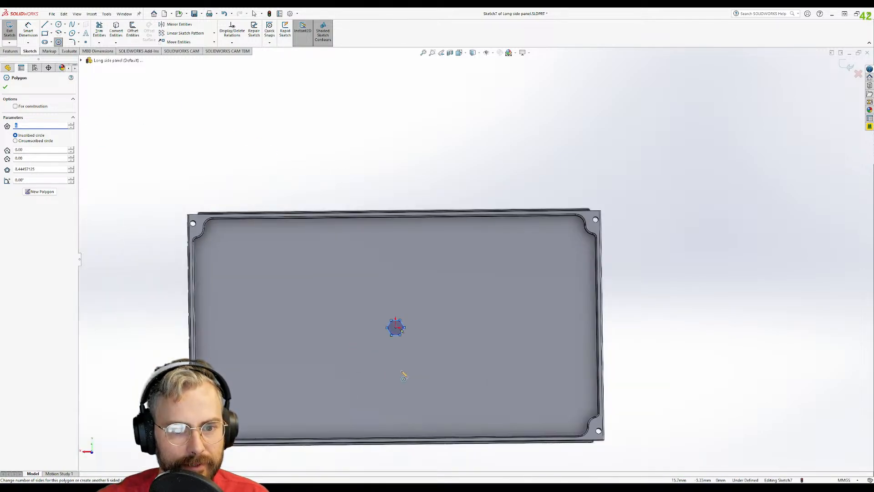
pyautogui.scroll(-2, 404, 376)
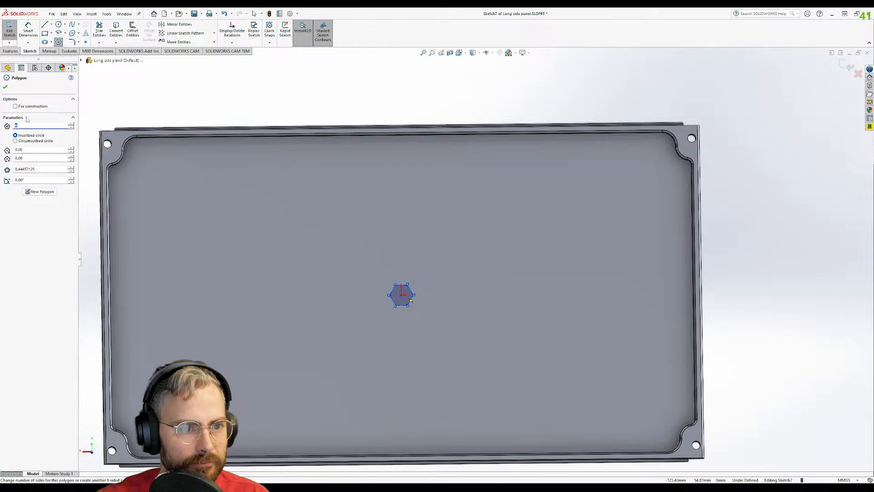
pyautogui.click(26, 32)
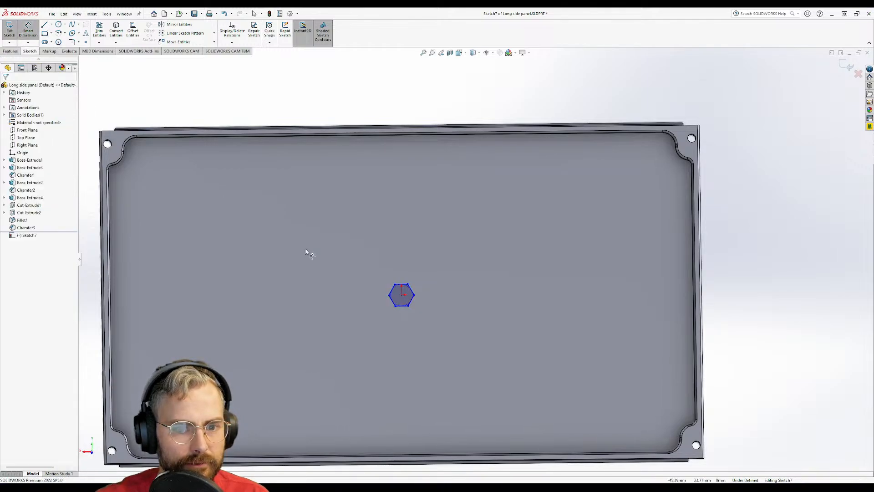
pyautogui.scroll(-5, 421, 290)
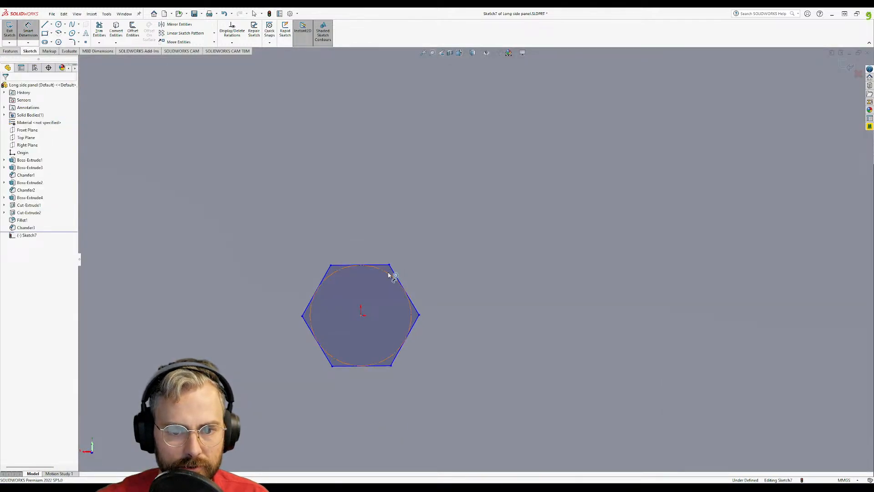
pyautogui.click(391, 273)
pyautogui.scroll(1, 390, 207)
pyautogui.scroll(5, 406, 203)
pyautogui.scroll(2, 404, 200)
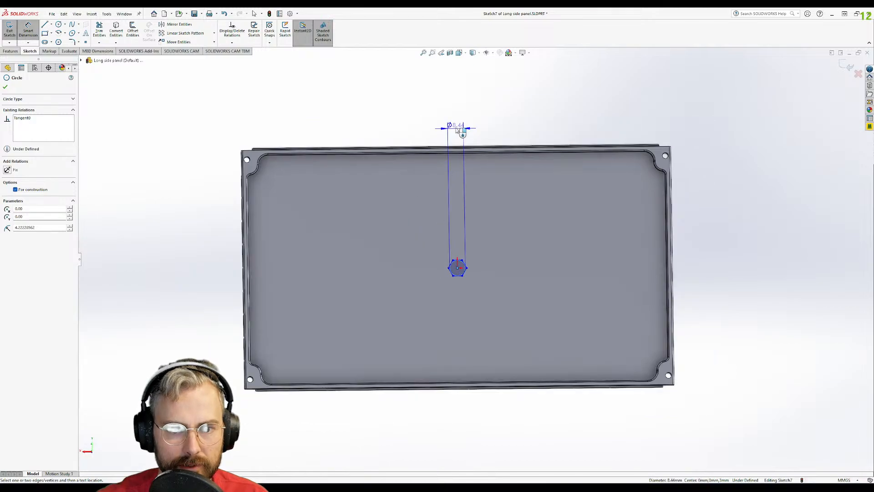
pyautogui.click(459, 127)
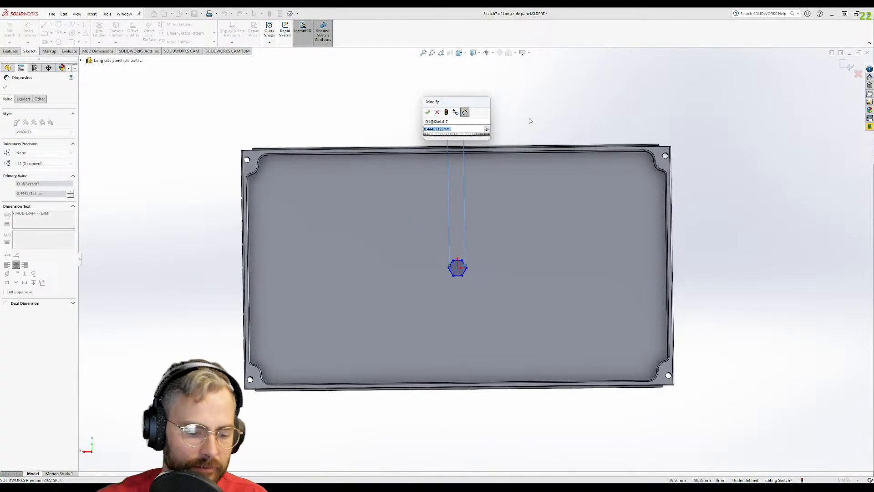
pyautogui.write('5')
pyautogui.press('Return')
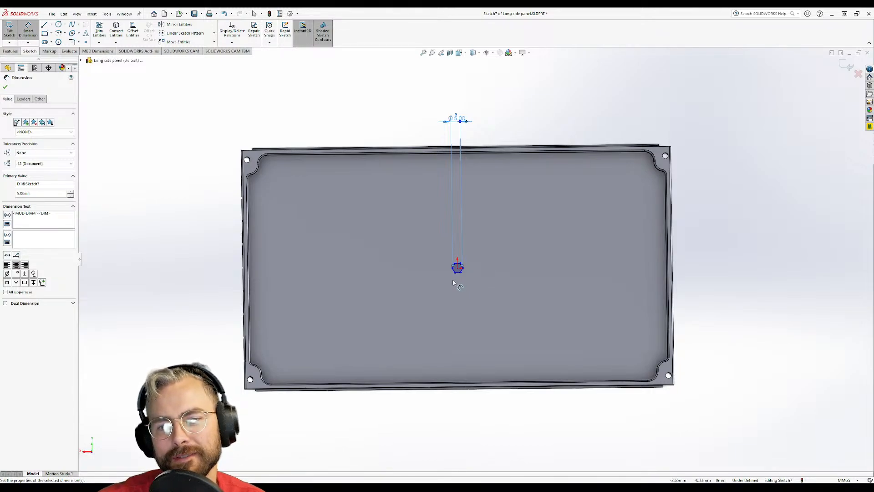
pyautogui.scroll(-2, 456, 289)
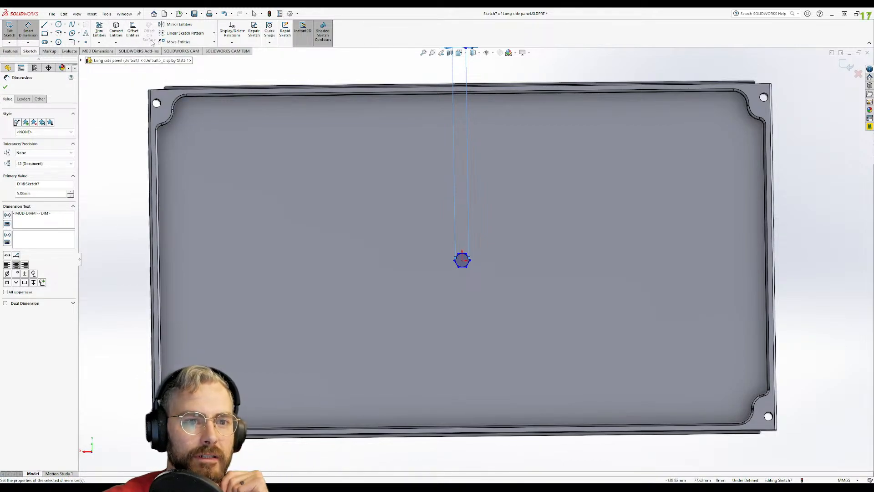
pyautogui.click(187, 33)
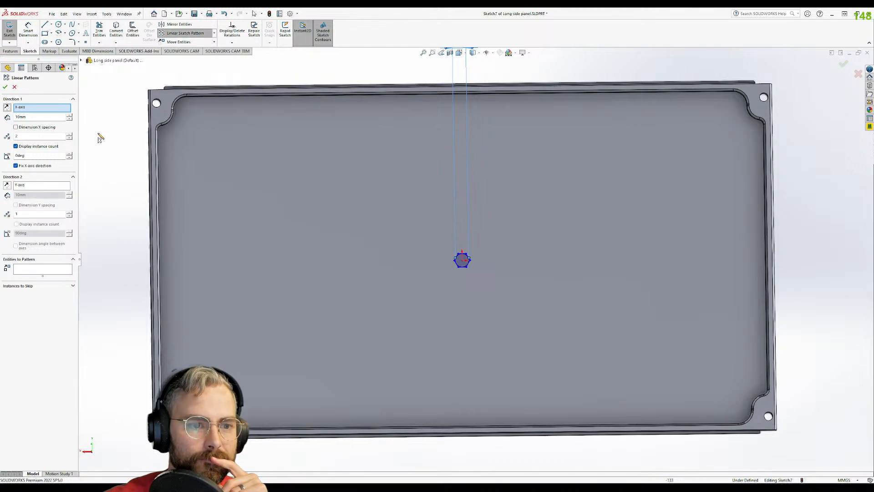
pyautogui.click(462, 261)
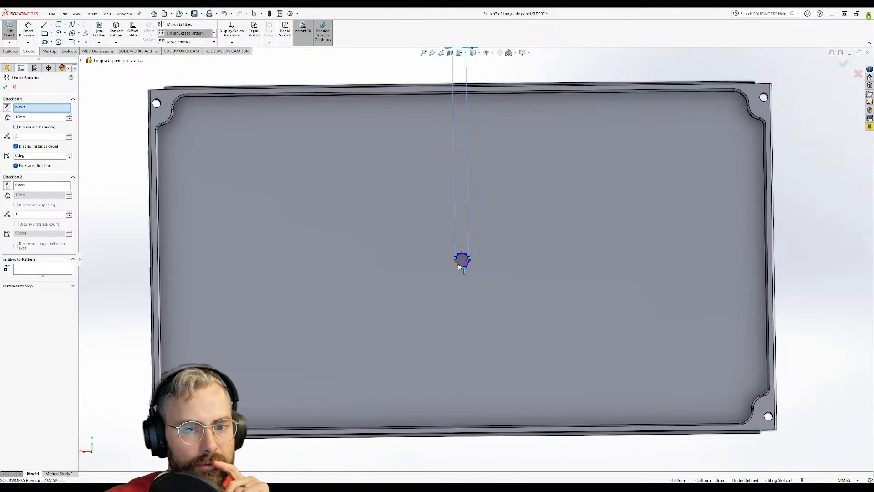
pyautogui.press('Escape')
# - Add a horizontal relation to the upper side of the hexagon
pyautogui.scroll(-6, 464, 252)
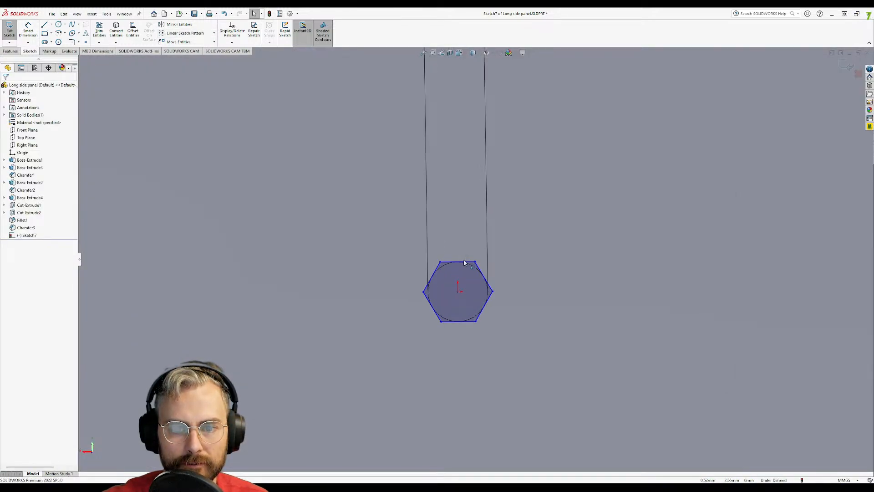
pyautogui.click(465, 262)
pyautogui.click(23, 158)
pyautogui.scroll(5, 364, 246)
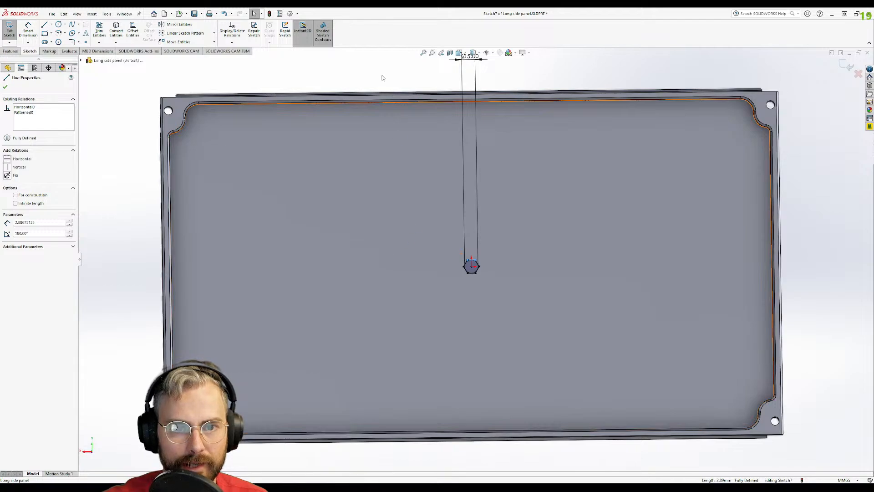
pyautogui.press('Escape')
# - Start a linear sketch pattern in the hexagon sketch
pyautogui.scroll(-6, 468, 298)
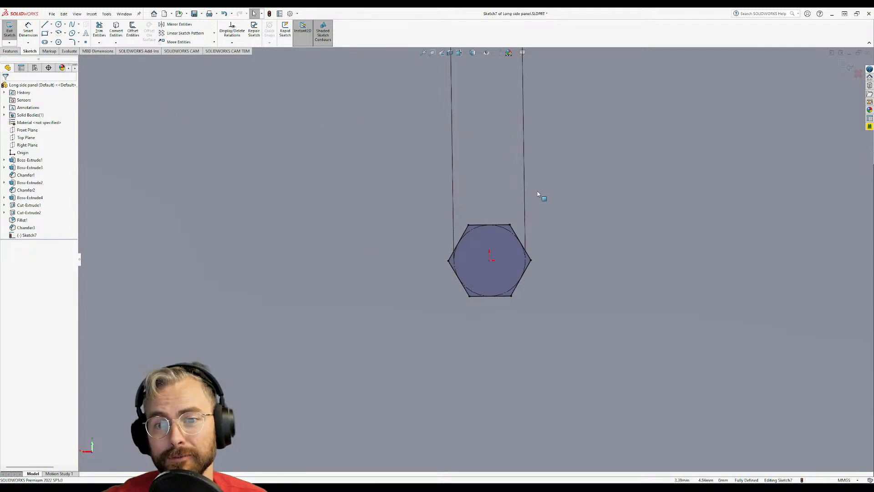
pyautogui.scroll(10, 529, 190)
pyautogui.scroll(-5, 514, 255)
pyautogui.scroll(2, 501, 264)
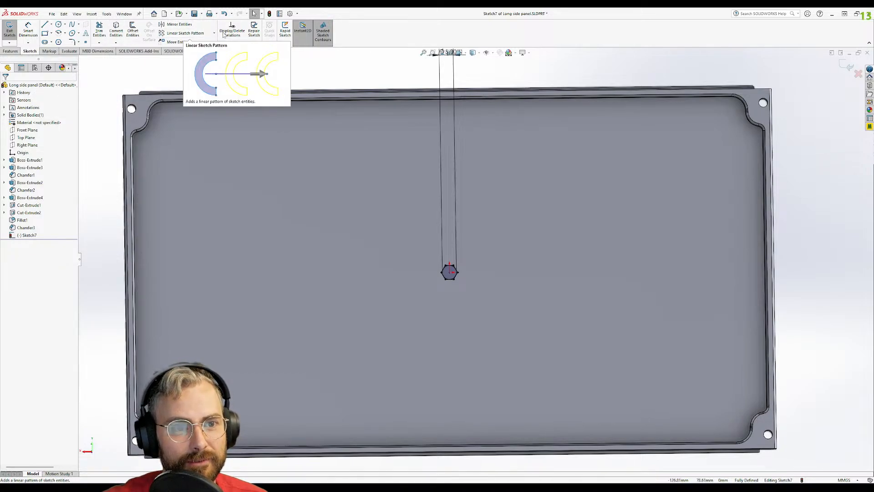
pyautogui.click(187, 33)
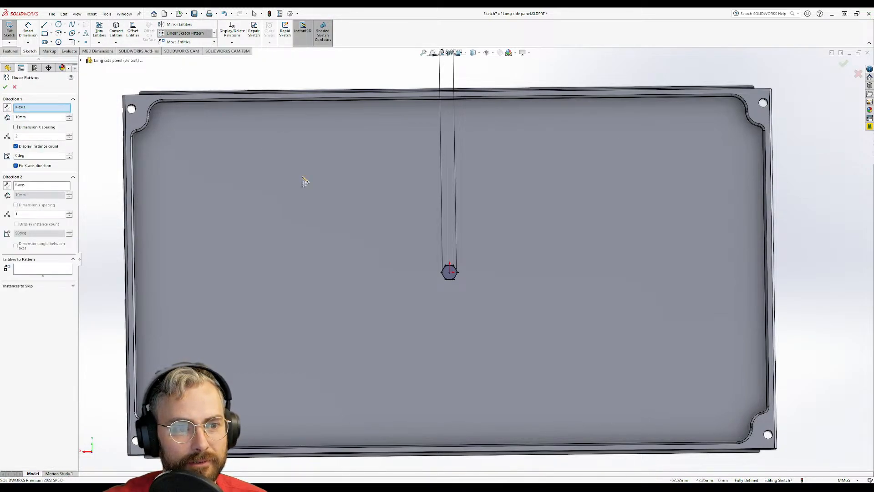
pyautogui.scroll(-3, 450, 272)
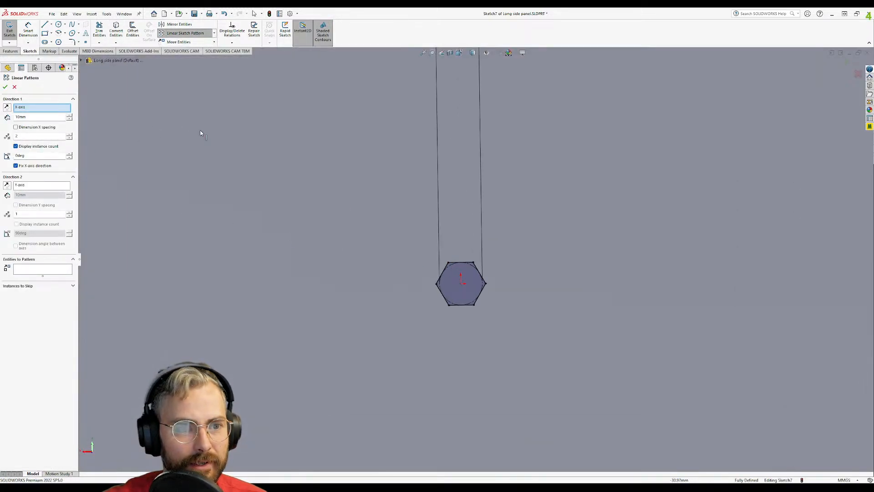
pyautogui.click(454, 263)
pyautogui.click(480, 274)
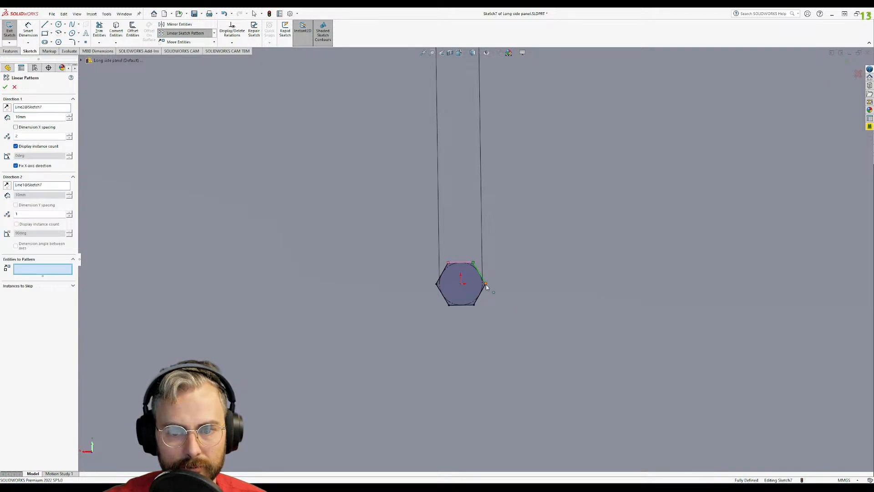
pyautogui.click(39, 108)
pyautogui.press('Delete')
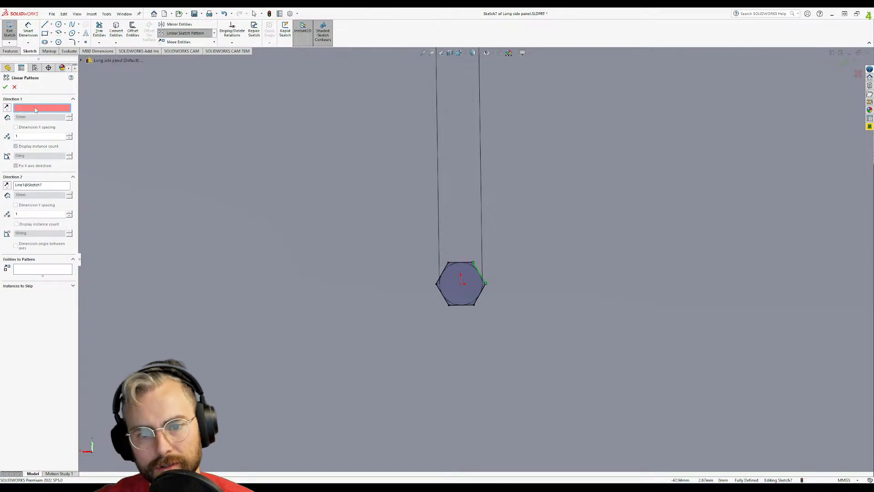
pyautogui.click(32, 187)
pyautogui.press('Delete')
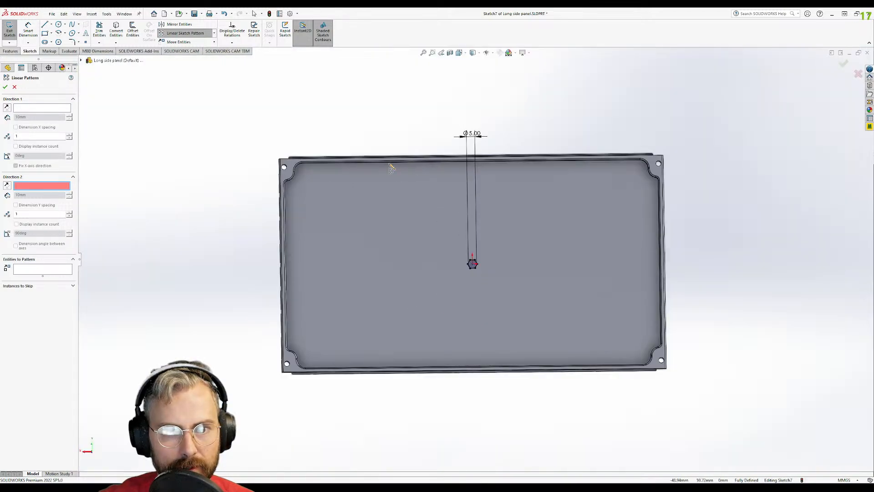
# - Set the recess's upper long edge as the pattern's Direction 1 and its left short edge as Direction 2
pyautogui.press('f')
pyautogui.click(38, 108)
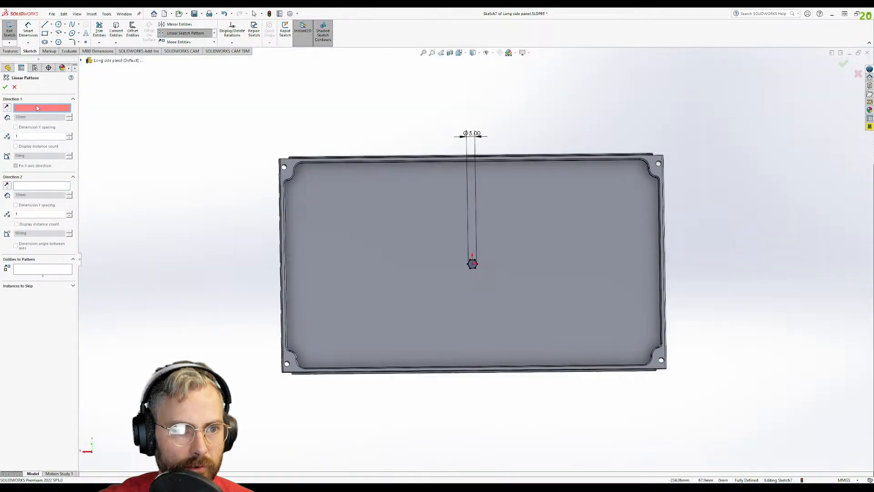
pyautogui.click(400, 161)
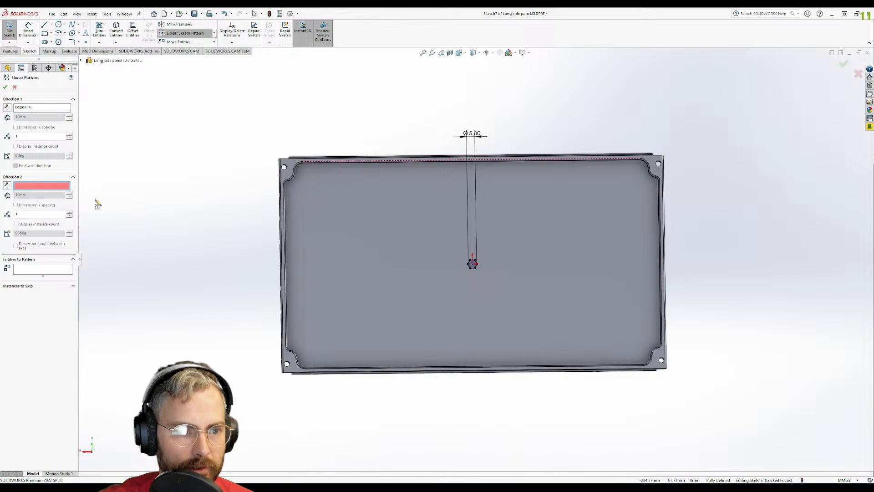
pyautogui.click(285, 235)
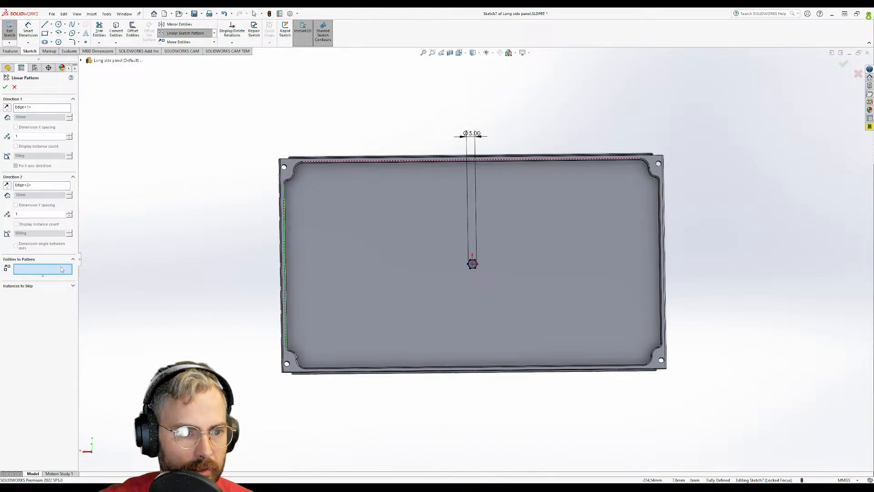
# - Select all six sides of the hexagon as the entities to pattern
pyautogui.scroll(-10, 487, 254)
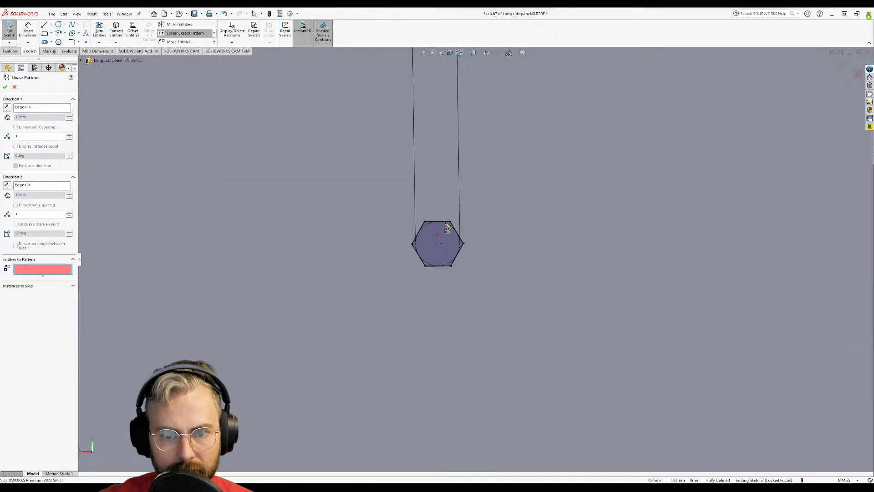
pyautogui.click(447, 224)
pyautogui.click(457, 233)
pyautogui.click(461, 254)
pyautogui.click(440, 266)
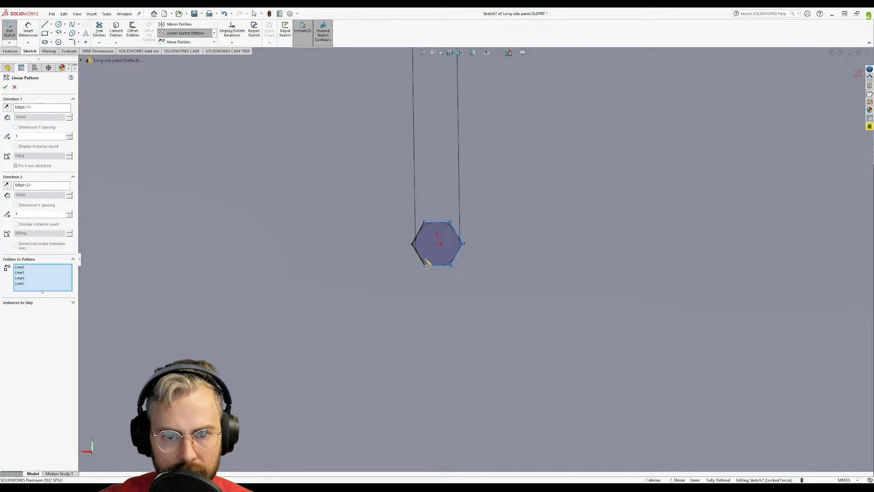
pyautogui.click(421, 262)
pyautogui.click(415, 235)
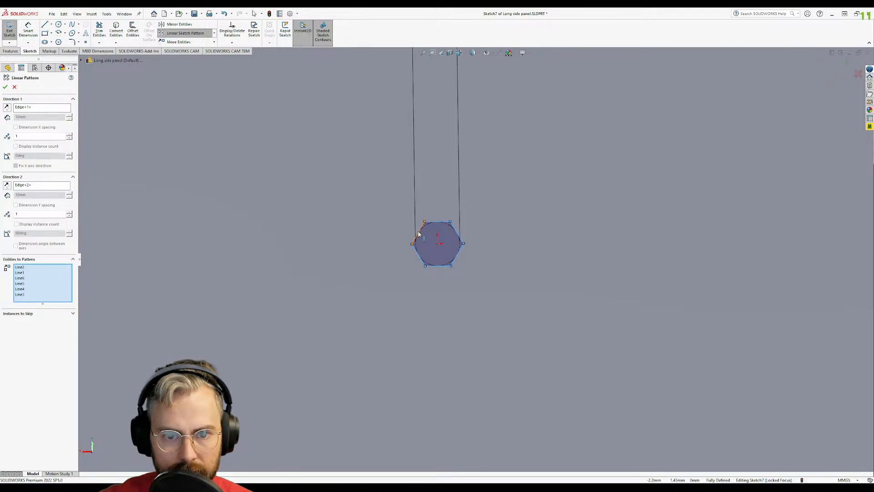
# - Set Direction 1 of the pattern to five instances, and reverse the direction and back to compare both sides
pyautogui.scroll(6, 477, 255)
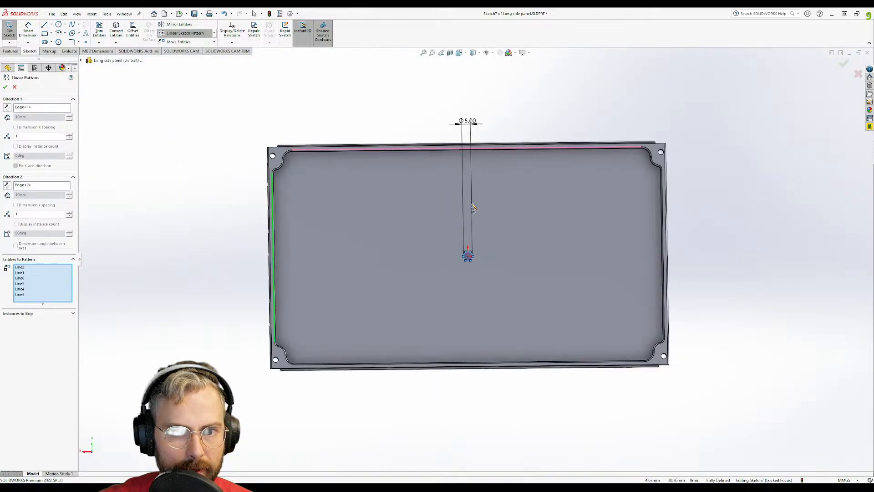
pyautogui.click(69, 135)
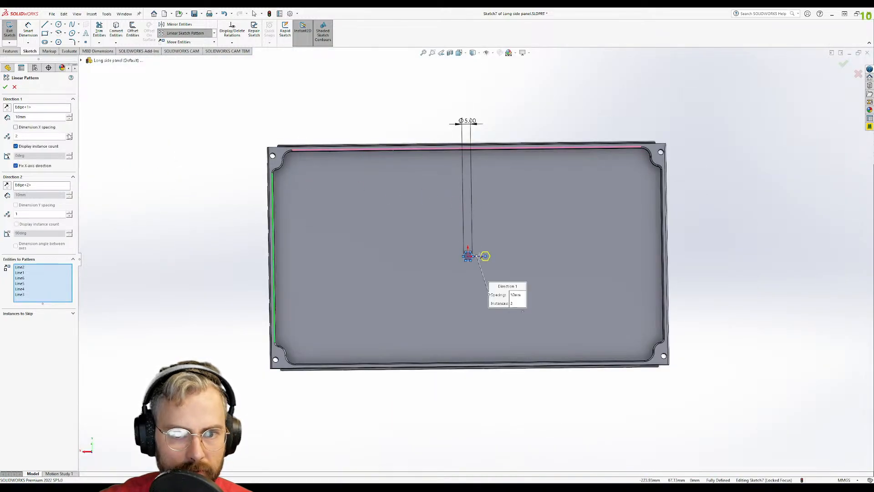
pyautogui.click(69, 134)
pyautogui.click(70, 135)
pyautogui.click(69, 135)
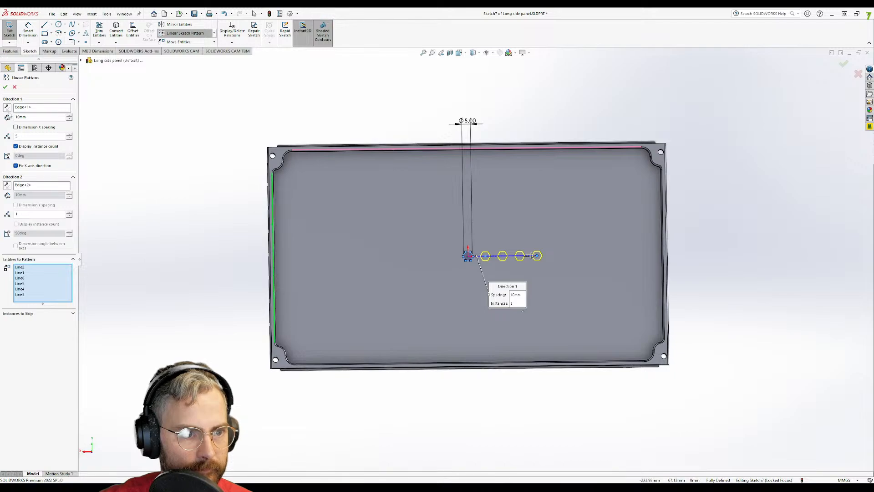
pyautogui.click(7, 107)
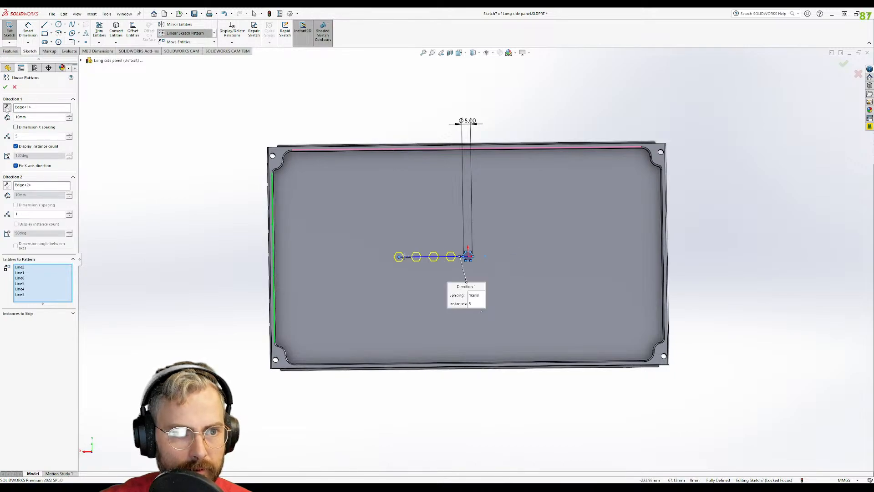
pyautogui.click(7, 108)
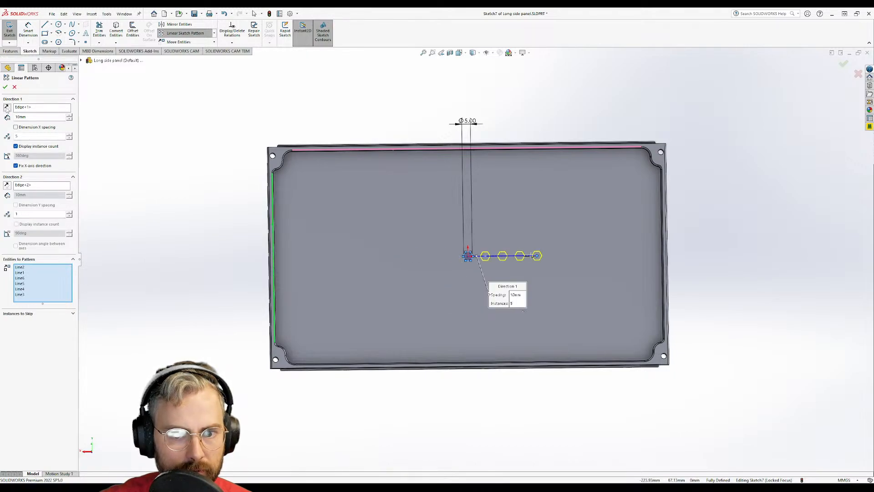
pyautogui.click(69, 213)
pyautogui.click(69, 213)
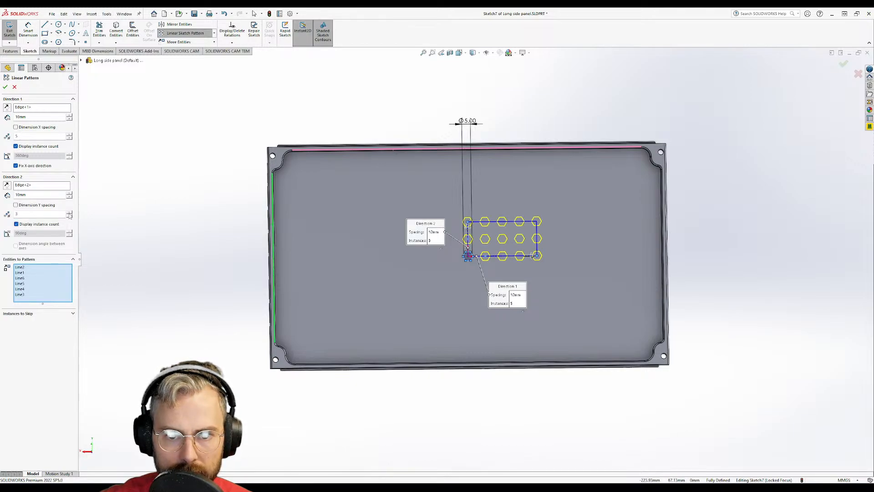
pyautogui.click(69, 213)
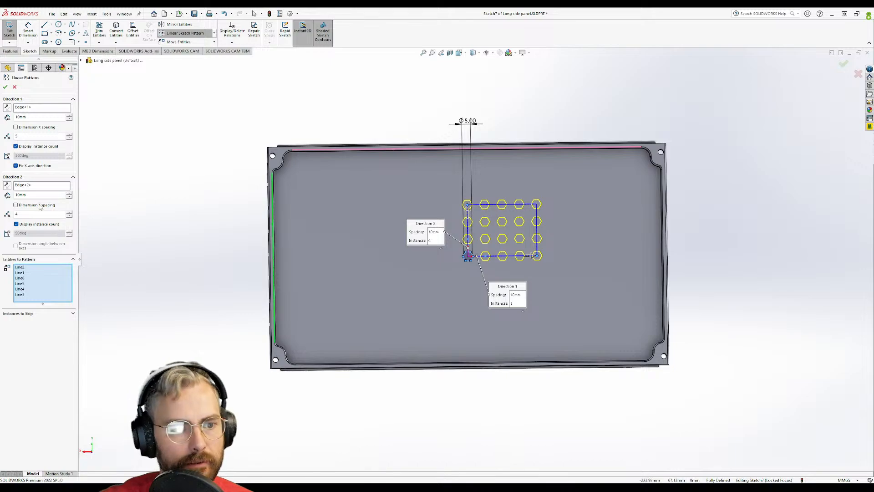
pyautogui.click(69, 194)
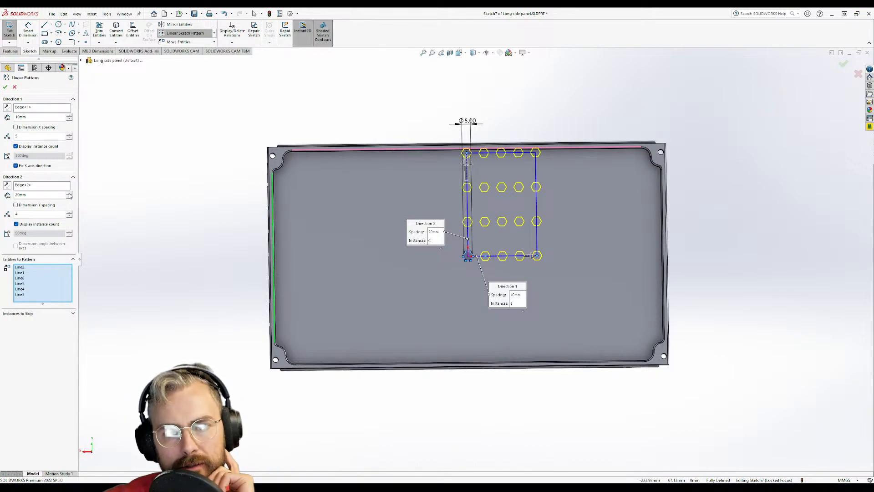
pyautogui.scroll(-5, 355, 137)
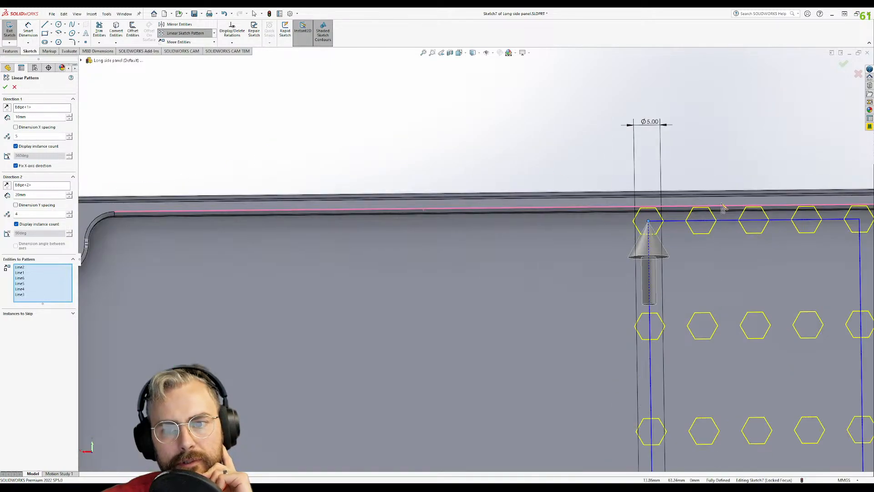
pyautogui.scroll(-2, 724, 208)
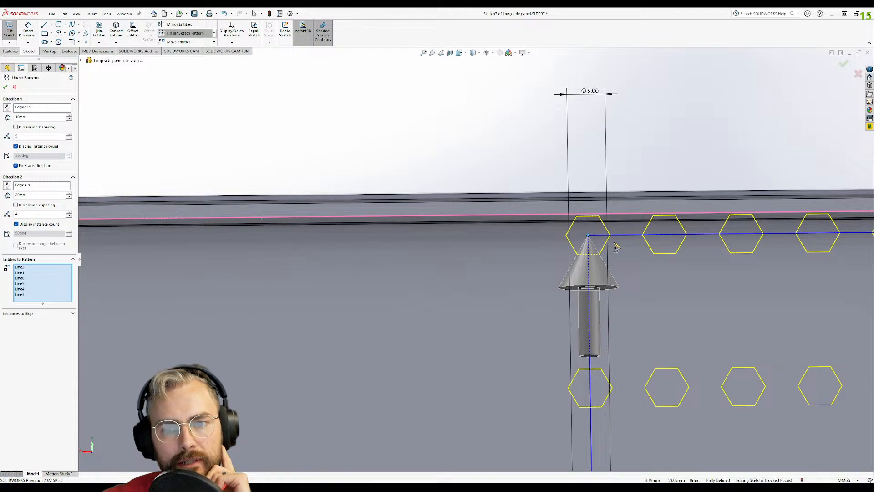
pyautogui.scroll(5, 643, 261)
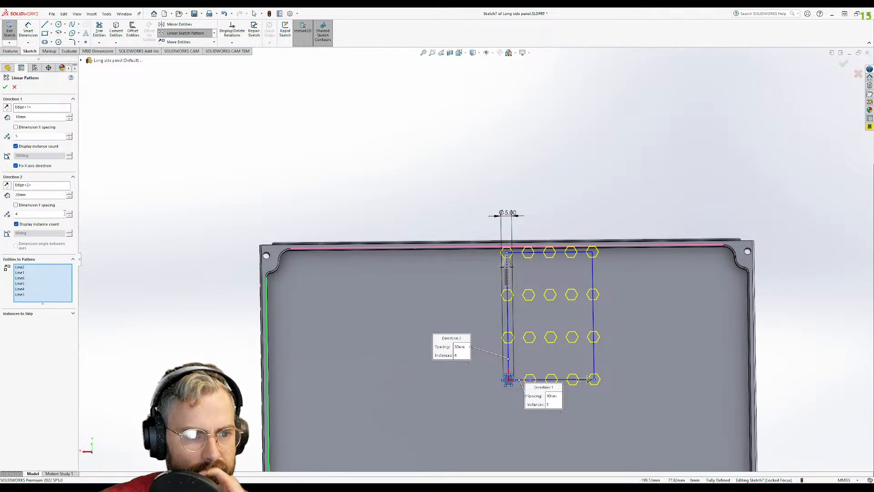
pyautogui.click(69, 117)
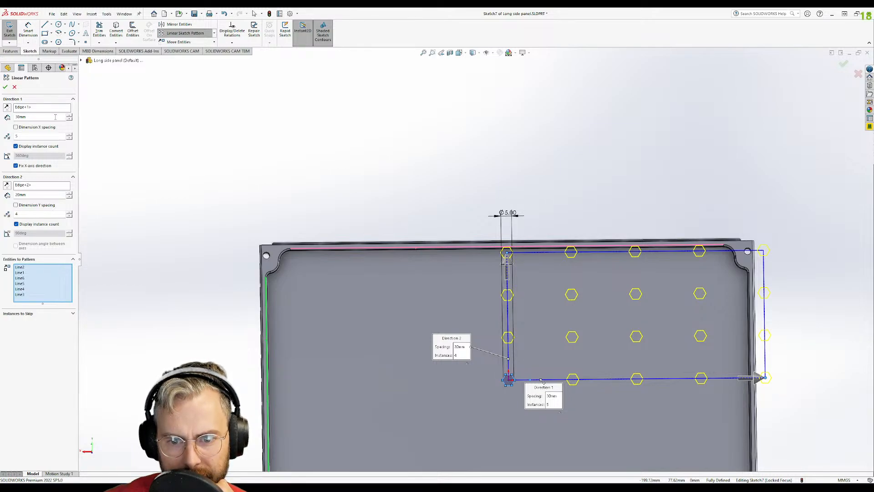
pyautogui.scroll(-4, 601, 360)
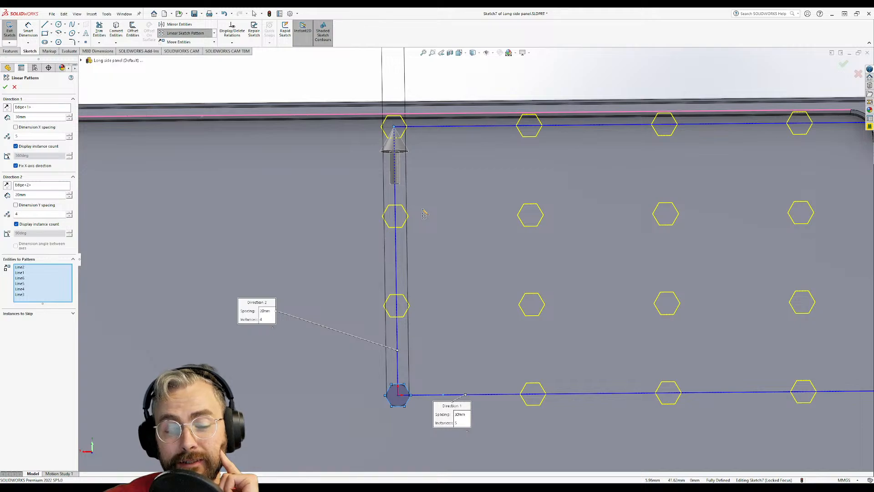
pyautogui.scroll(6, 377, 325)
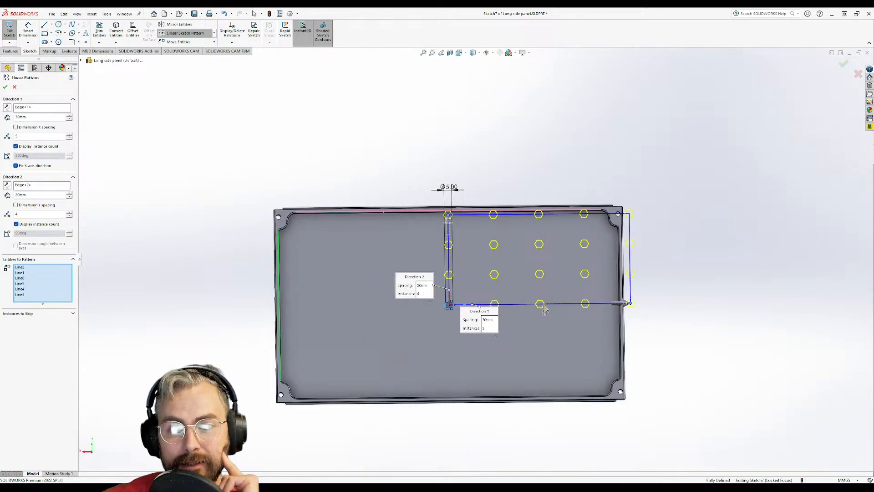
pyautogui.scroll(-3, 576, 303)
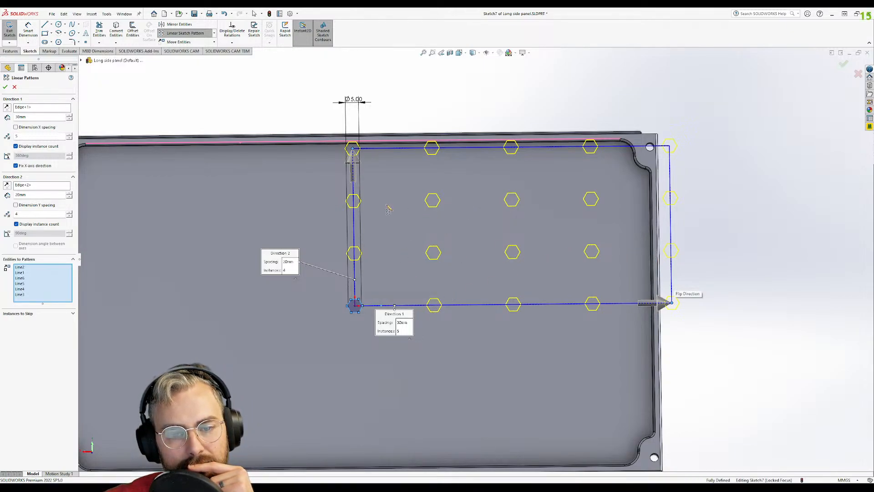
pyautogui.click(14, 87)
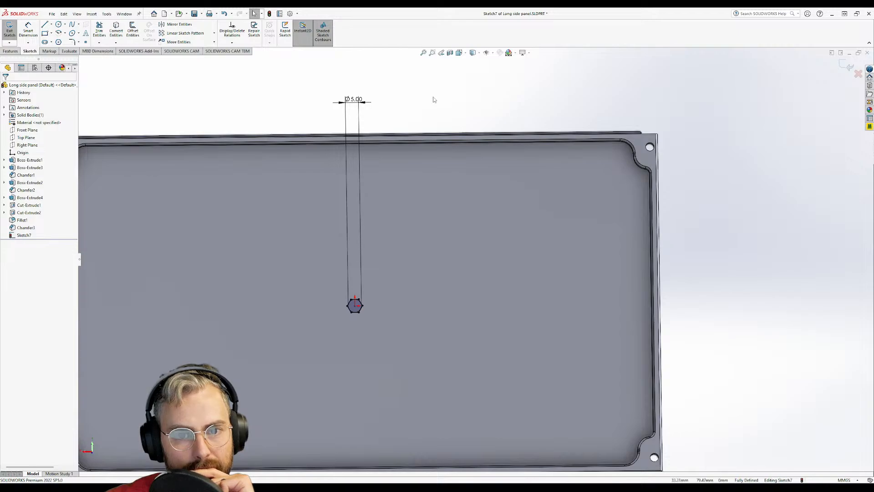
# - Sketch a narrow, tall corner rectangle on the recess floor just above the hexagon
pyautogui.click(45, 33)
pyautogui.scroll(-5, 335, 259)
pyautogui.click(312, 286)
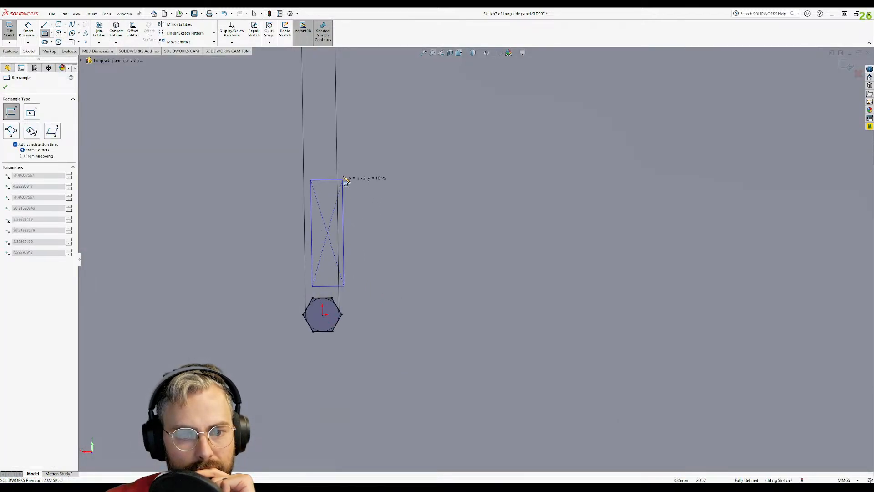
pyautogui.click(329, 72)
pyautogui.press('Escape')
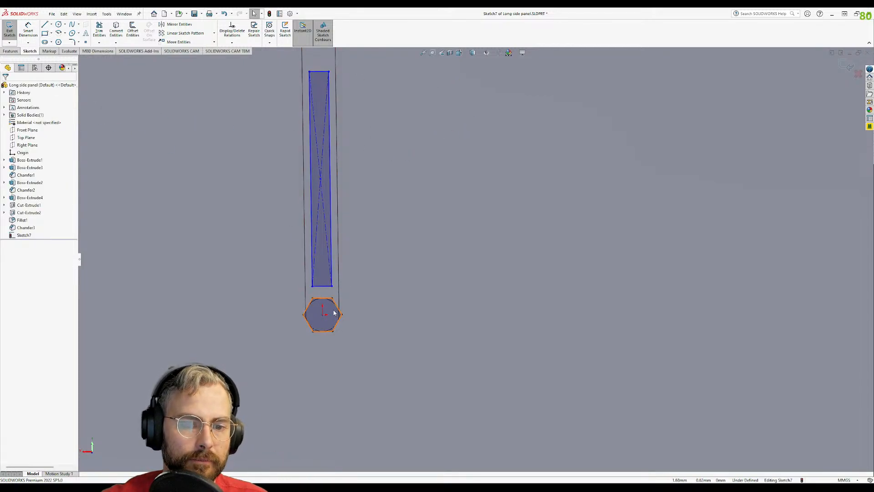
# - Align the rectangle's two lower corners with the hexagon's two upper corners using vertical relations
pyautogui.scroll(-3, 337, 300)
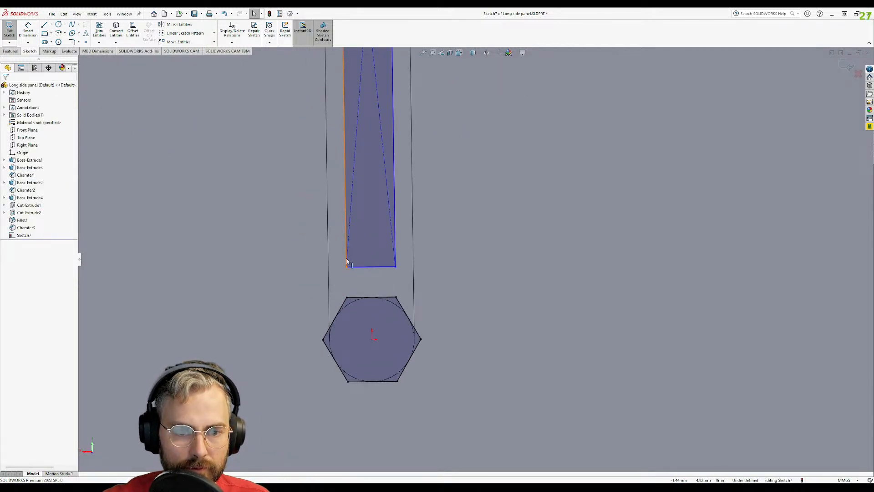
pyautogui.click(347, 266)
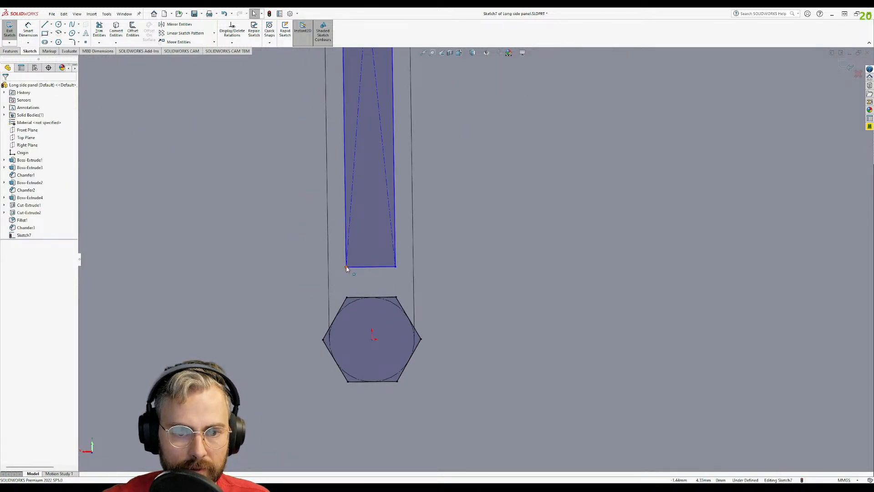
pyautogui.keyDown('ctrl'); pyautogui.click(346, 298); pyautogui.keyUp('ctrl')
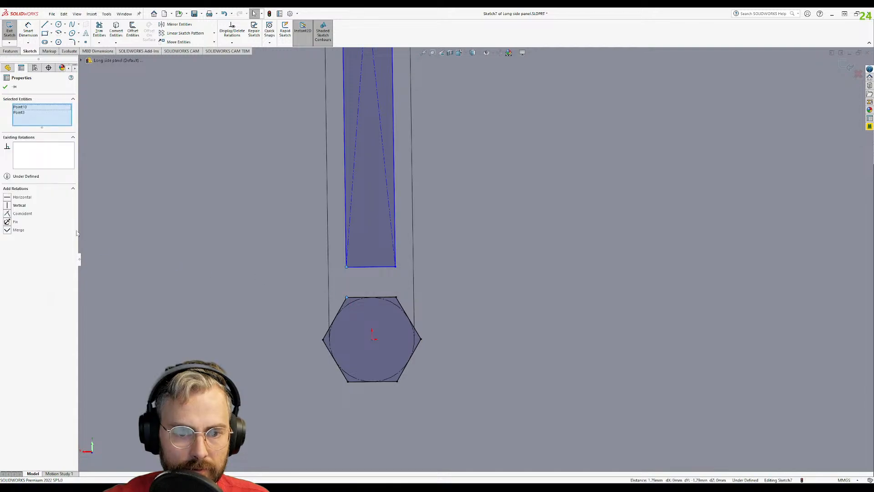
pyautogui.click(395, 267)
pyautogui.keyDown('ctrl'); pyautogui.click(396, 298); pyautogui.keyUp('ctrl')
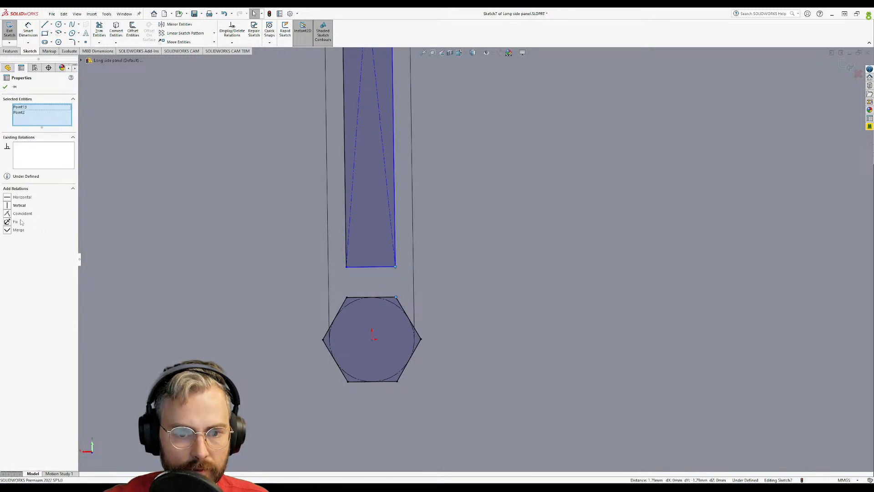
pyautogui.click(18, 205)
pyautogui.scroll(8, 457, 194)
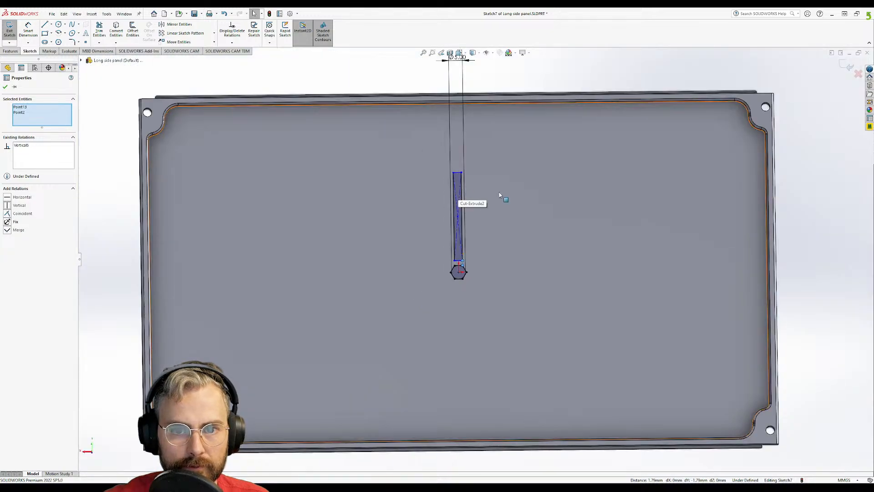
# - Dimension the gap between the rectangle's lower edge and the hexagon's top side as 2 mm
pyautogui.scroll(-3, 500, 195)
pyautogui.click(27, 29)
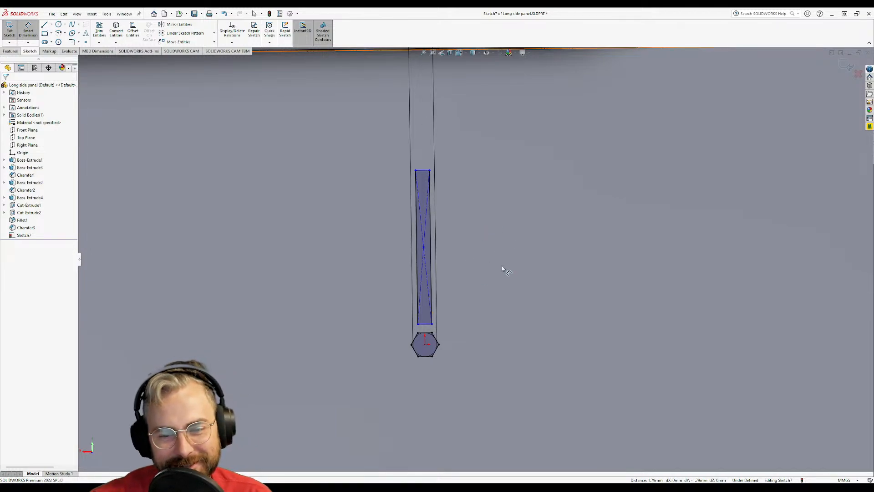
pyautogui.click(29, 31)
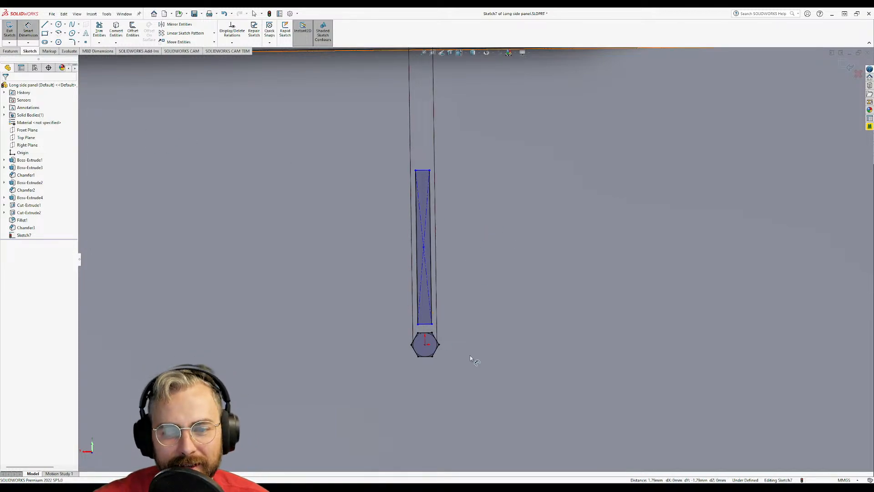
pyautogui.scroll(-5, 465, 364)
pyautogui.click(370, 247)
pyautogui.click(370, 269)
pyautogui.click(552, 254)
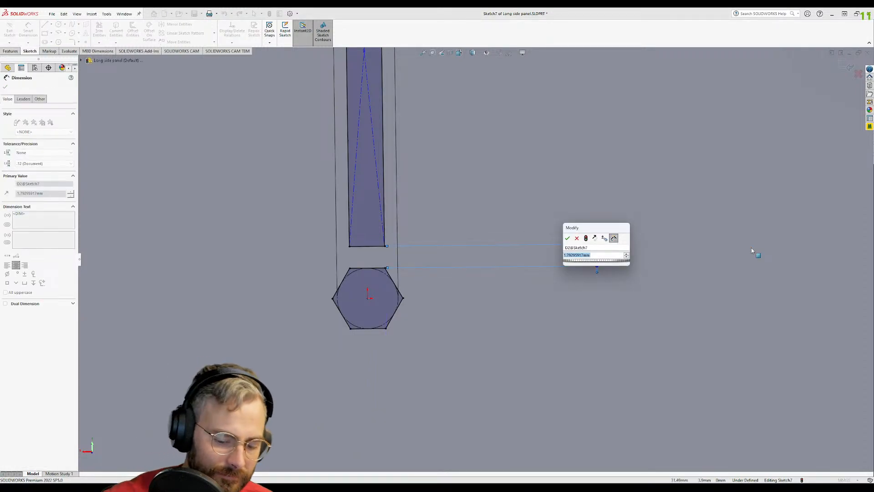
pyautogui.write('2')
pyautogui.press('Return')
pyautogui.scroll(4, 481, 176)
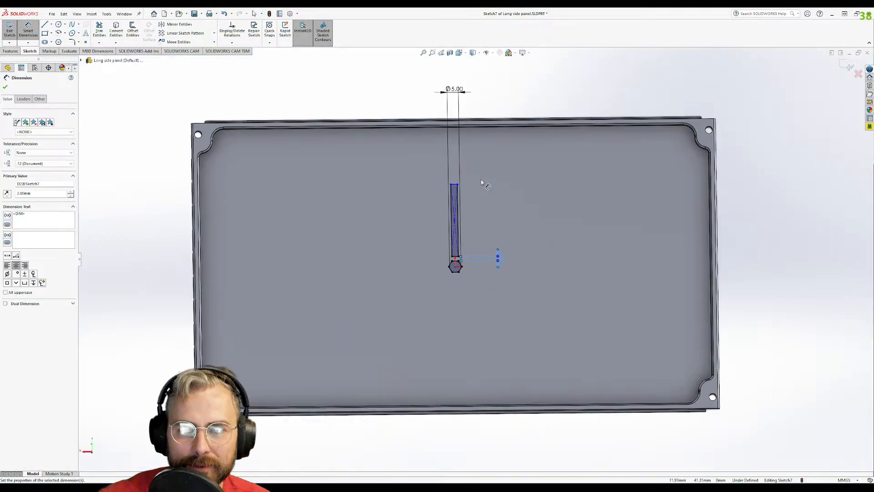
pyautogui.scroll(-6, 425, 228)
pyautogui.press('Escape')
# - Stretch the rectangle's top edge towards the recess's upper long edge and make the two collinear
pyautogui.scroll(3, 404, 230)
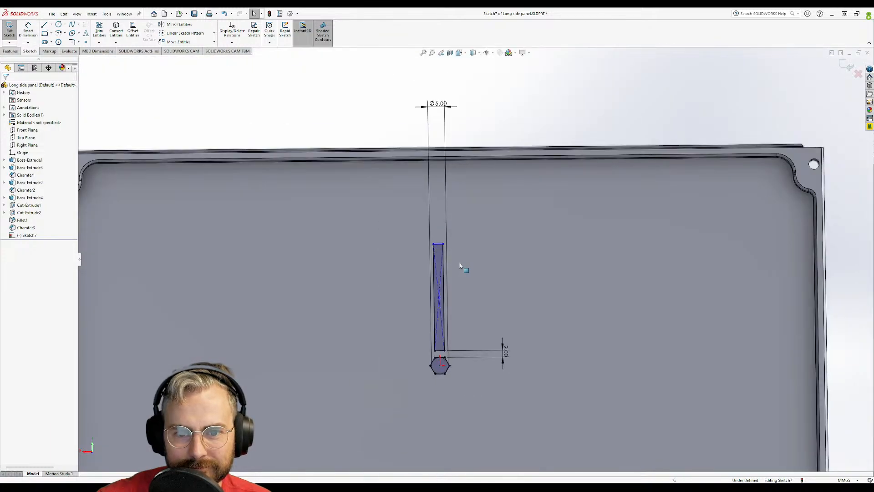
pyautogui.moveTo(440, 247); pyautogui.dragTo(437, 164)
pyautogui.scroll(-7, 437, 162)
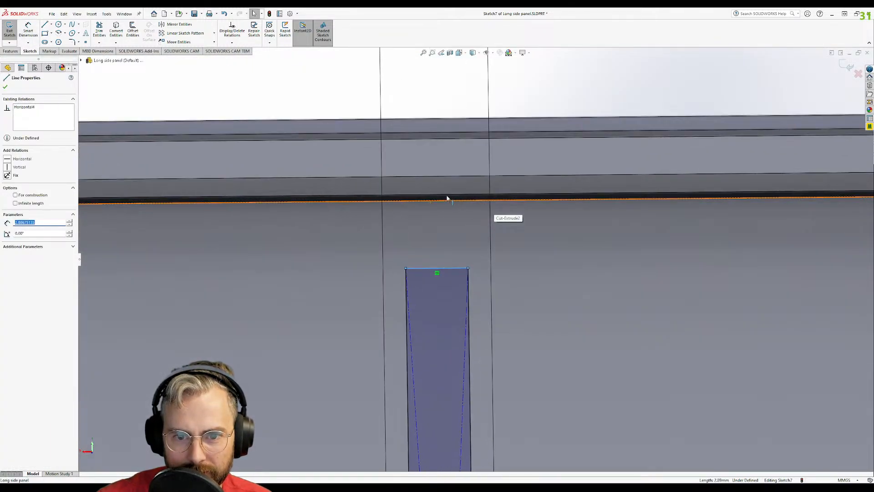
pyautogui.press('Escape')
pyautogui.keyDown('ctrl'); pyautogui.click(438, 268); pyautogui.keyUp('ctrl')
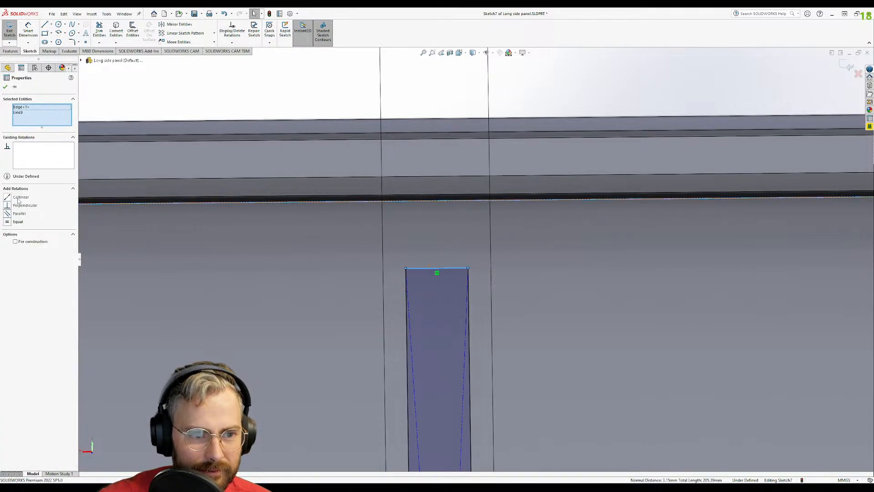
pyautogui.click(19, 197)
pyautogui.press('Escape')
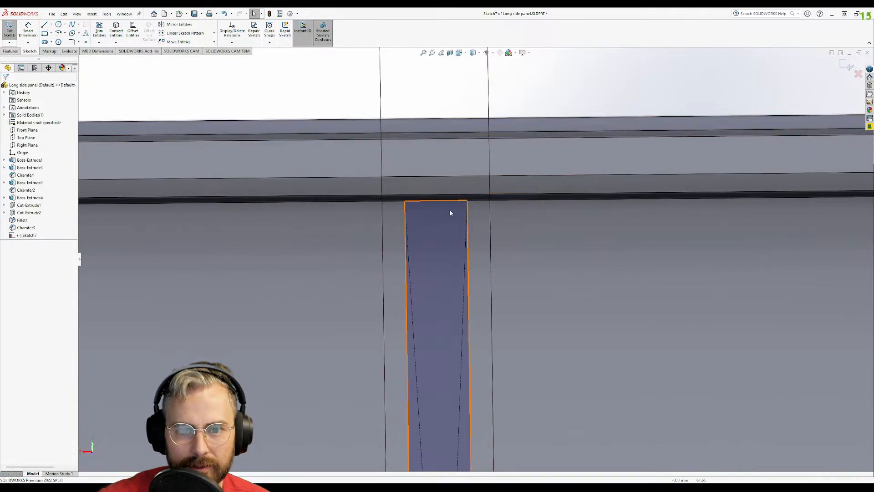
# - Start a circular sketch pattern, remove the wrongly picked arc from its entities, and set the hexagon's center point as the pattern center
pyautogui.scroll(5, 473, 255)
pyautogui.scroll(5, 570, 349)
pyautogui.scroll(-3, 524, 341)
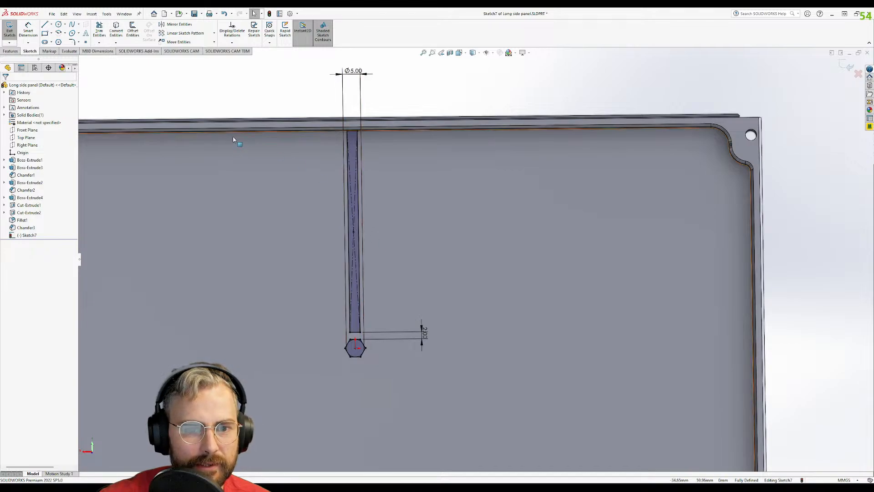
pyautogui.click(214, 34)
pyautogui.click(201, 51)
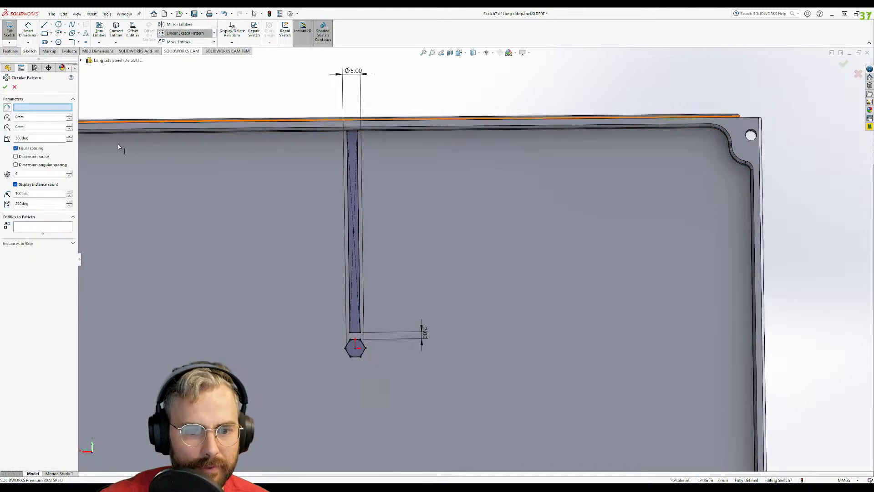
pyautogui.click(359, 345)
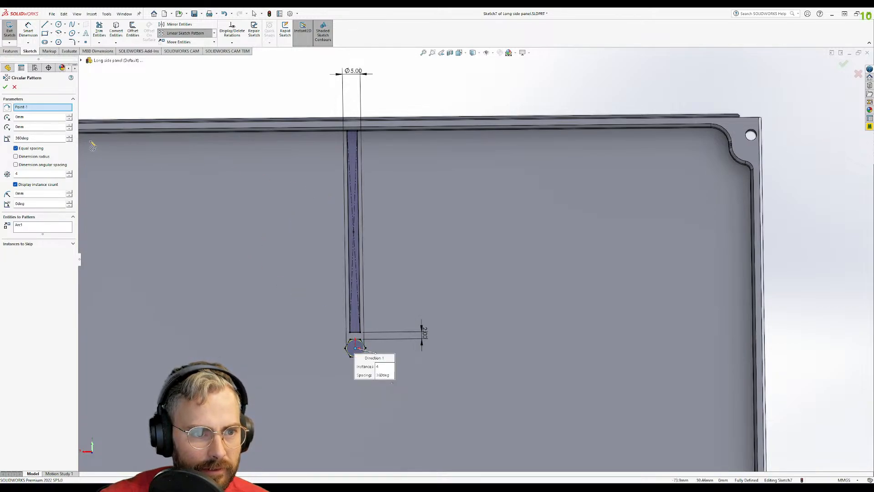
pyautogui.click(27, 227)
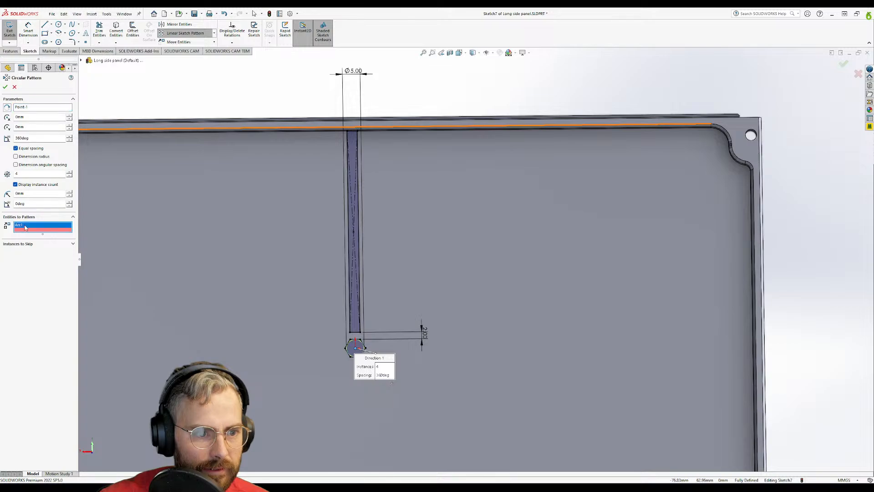
pyautogui.press('Delete')
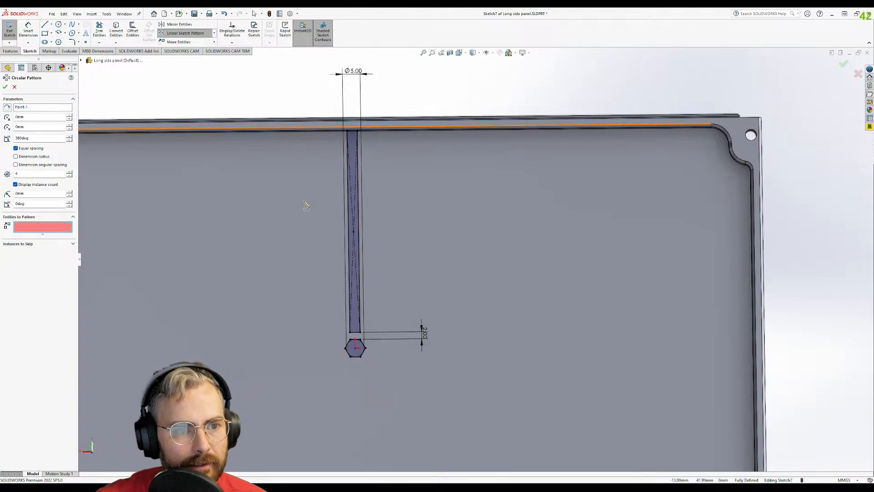
pyautogui.click(32, 109)
pyautogui.press('Delete')
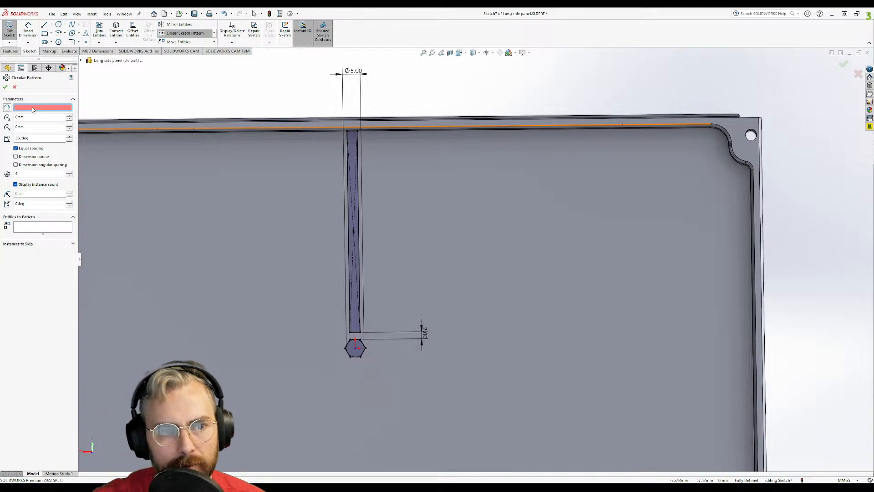
pyautogui.click(355, 348)
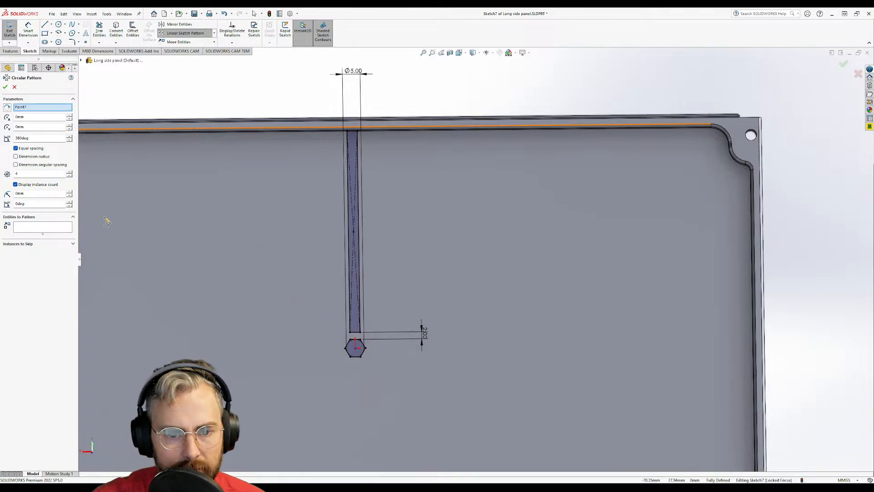
# - Select all four sides of the narrow rectangle as the entities of the circular pattern
pyautogui.click(33, 228)
pyautogui.click(355, 205)
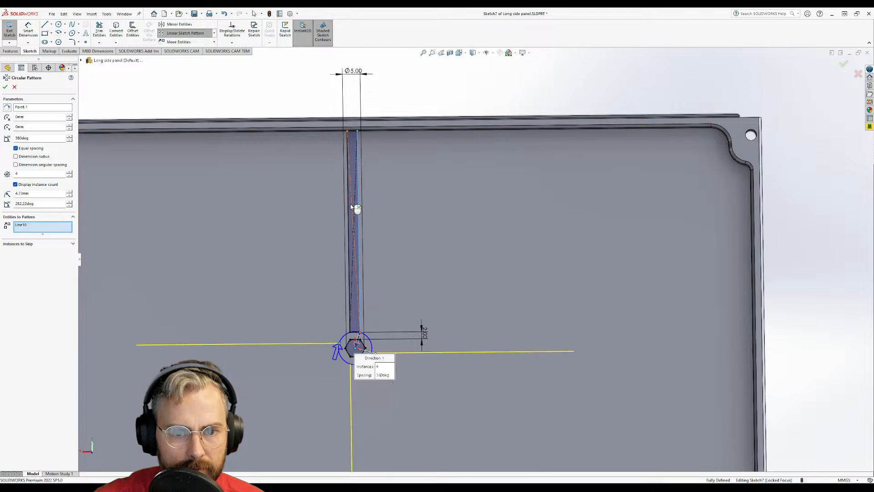
pyautogui.click(355, 220)
pyautogui.click(355, 335)
pyautogui.click(353, 133)
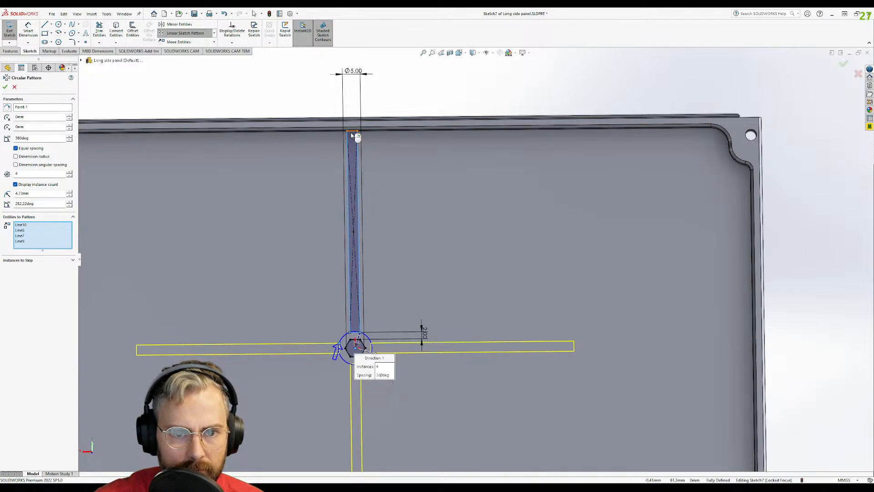
# - Set the circular pattern of the narrow rectangle to 6 instances and examine the layout over the whole panel
pyautogui.click(70, 172)
pyautogui.click(69, 172)
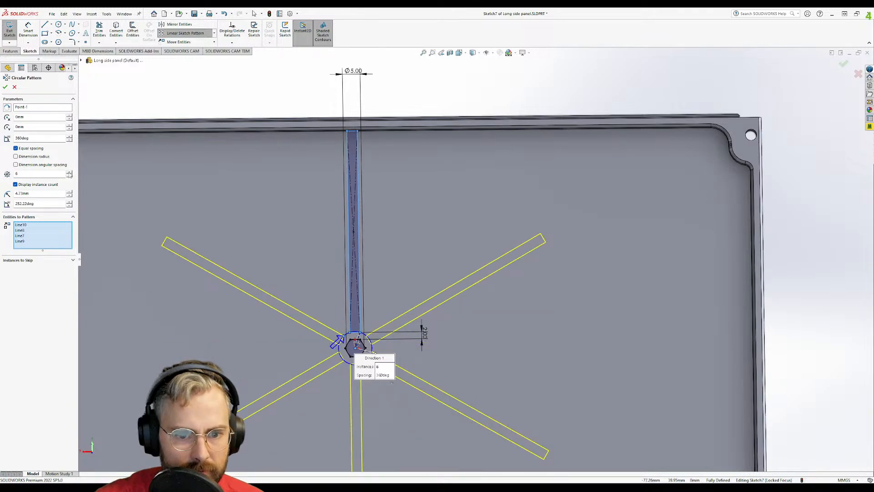
pyautogui.scroll(4, 477, 259)
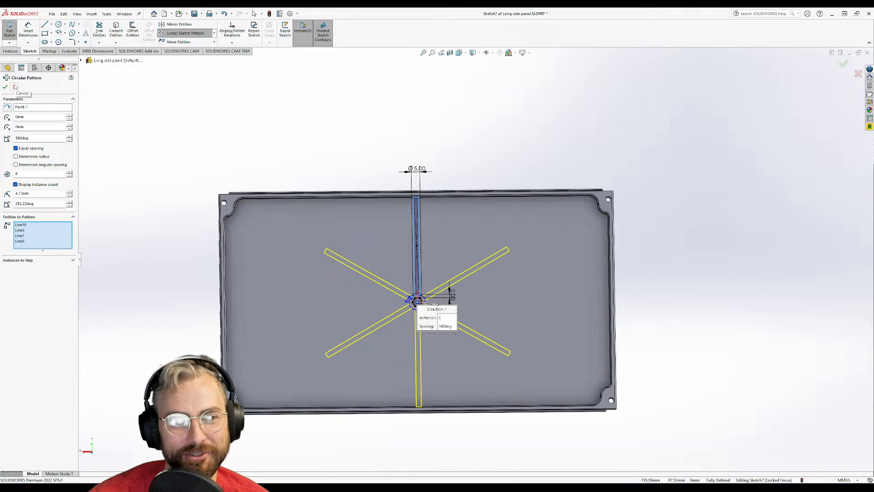
pyautogui.scroll(-5, 446, 292)
pyautogui.scroll(5, 378, 325)
pyautogui.moveTo(378, 324); pyautogui.dragTo(364, 382, button='middle')
pyautogui.scroll(-2, 436, 304)
pyautogui.scroll(-2, 445, 303)
pyautogui.scroll(5, 453, 216)
pyautogui.scroll(-6, 448, 268)
pyautogui.scroll(6, 446, 272)
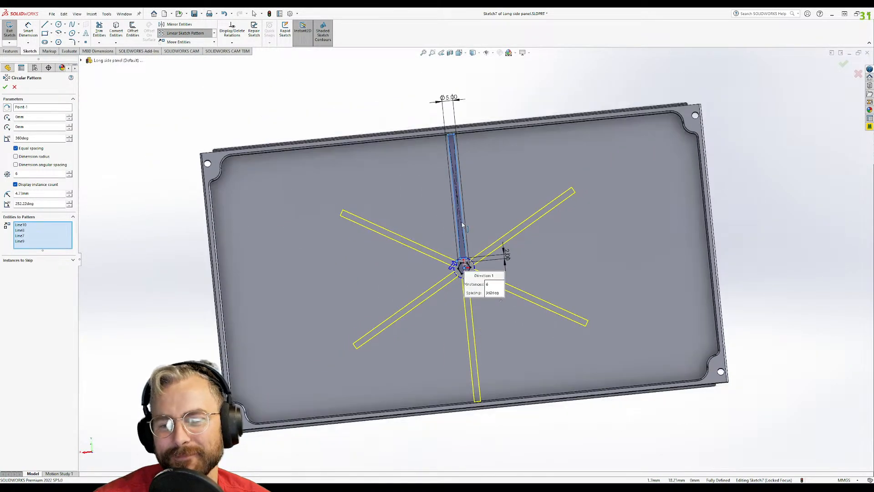
pyautogui.moveTo(463, 224); pyautogui.dragTo(696, 256, button='middle')
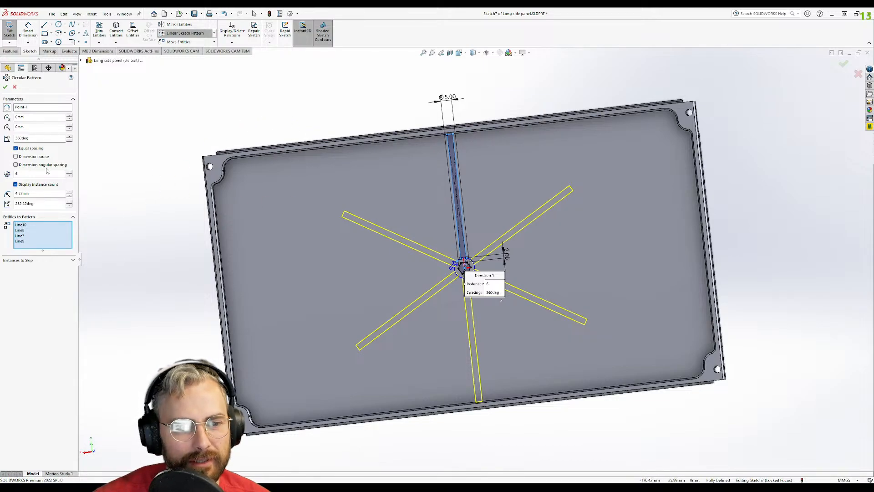
# - Try the circular pattern with up to 24 instances, and cancel the pattern
pyautogui.click(69, 171)
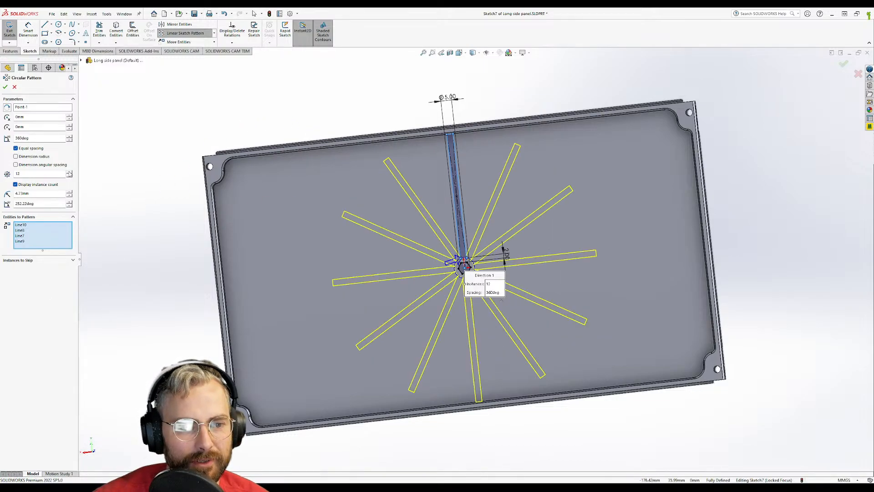
pyautogui.click(69, 172)
pyautogui.click(69, 172)
pyautogui.click(69, 171)
pyautogui.click(69, 171)
pyautogui.click(69, 172)
pyautogui.click(69, 172)
pyautogui.click(69, 172)
pyautogui.click(69, 172)
pyautogui.click(69, 171)
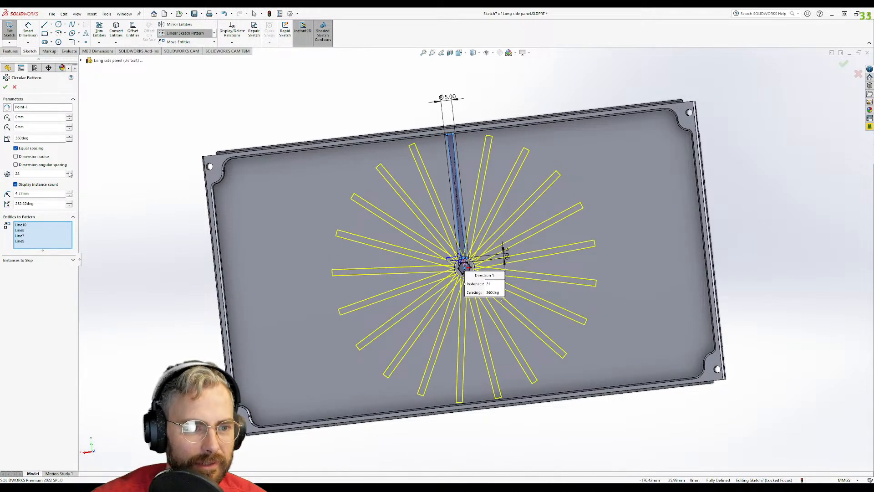
pyautogui.click(69, 172)
pyautogui.click(69, 172)
pyautogui.click(69, 172)
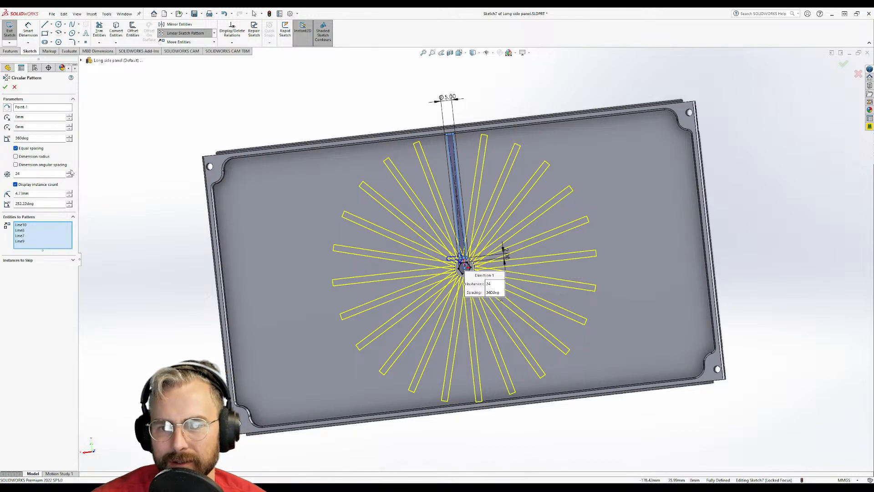
pyautogui.click(14, 87)
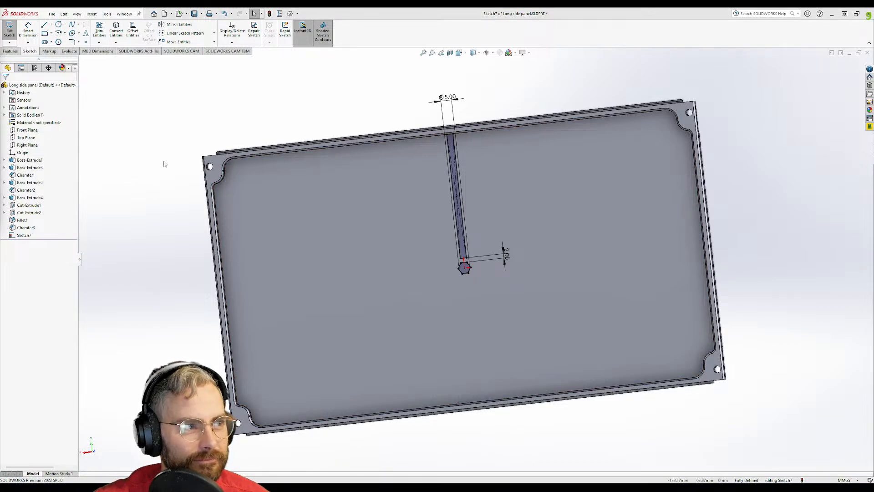
# - Delete the 2 mm gap dimension between the narrow rectangle and the hexagon
pyautogui.scroll(-2, 474, 269)
pyautogui.scroll(-1, 473, 269)
pyautogui.moveTo(468, 269); pyautogui.dragTo(481, 243, button='middle')
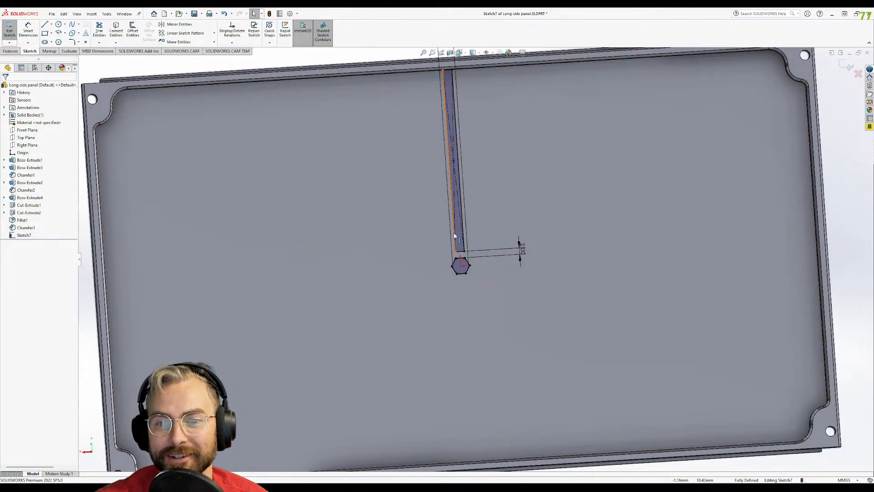
pyautogui.scroll(-1, 508, 212)
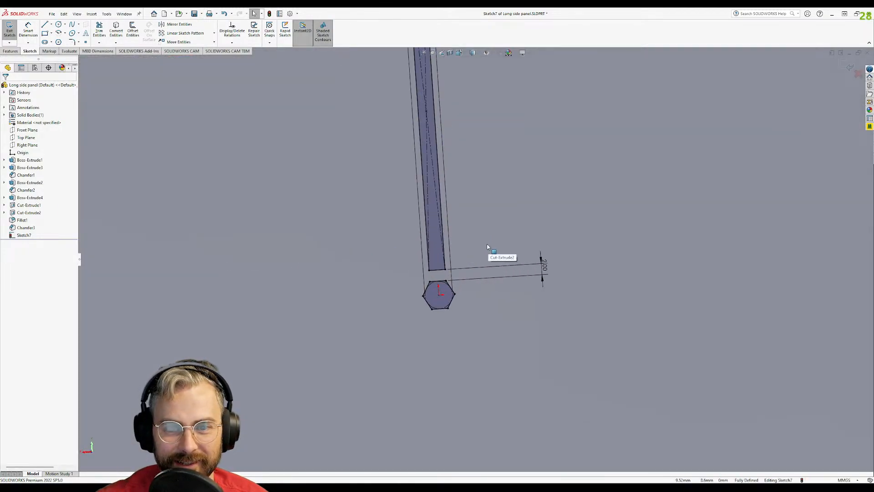
pyautogui.click(544, 264)
pyautogui.press('Escape')
pyautogui.press('Escape')
pyautogui.click(539, 261)
pyautogui.click(540, 264)
pyautogui.press('Delete')
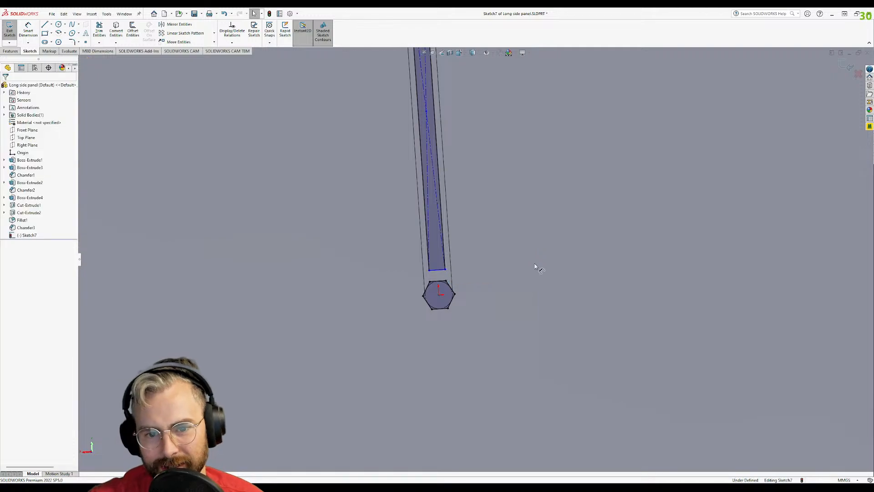
# - Move the hexagon's 5 mm diameter dimension below it and delete the narrow rectangle with its construction lines
pyautogui.press('f')
pyautogui.moveTo(451, 104); pyautogui.dragTo(519, 286)
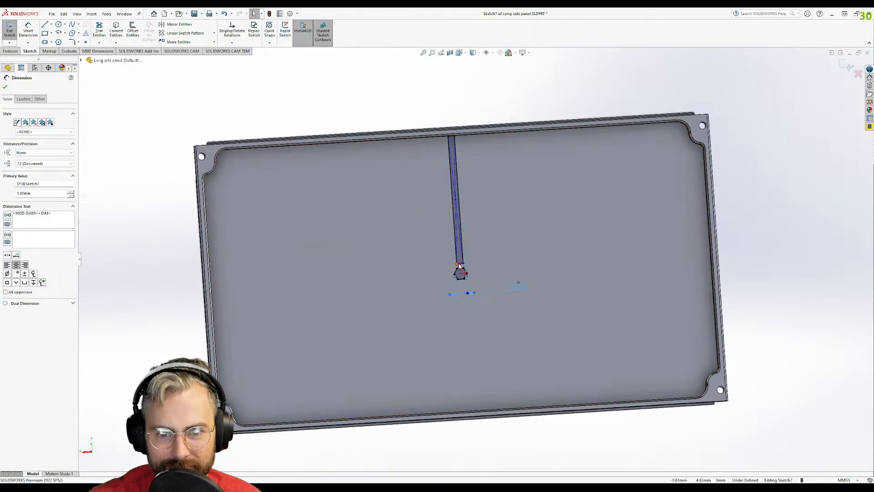
pyautogui.moveTo(460, 265); pyautogui.dragTo(437, 147)
pyautogui.press('Delete')
pyautogui.moveTo(448, 180); pyautogui.dragTo(478, 211)
pyautogui.press('Delete')
pyautogui.scroll(-6, 455, 145)
pyautogui.moveTo(452, 123)
pyautogui.mouseDown()
pyautogui.moveTo(422, 192)
pyautogui.moveTo(390, 127)
pyautogui.mouseUp()
pyautogui.click(403, 127)
pyautogui.press('Delete')
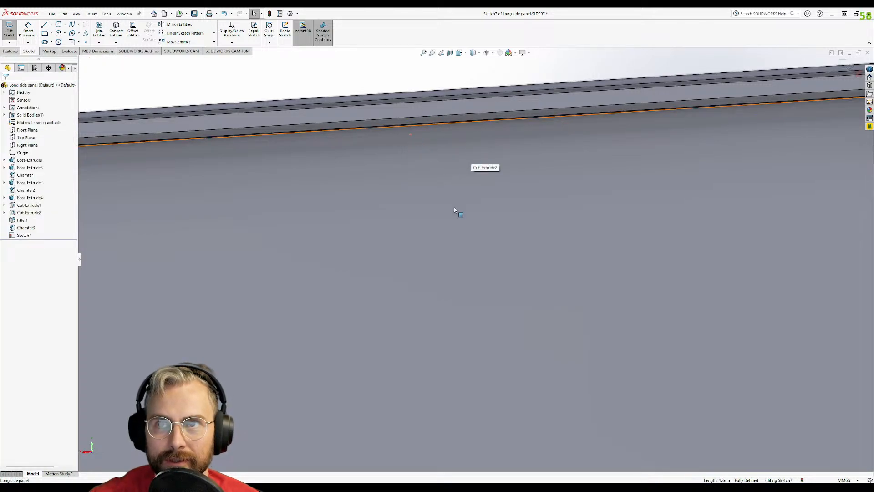
pyautogui.scroll(8, 476, 298)
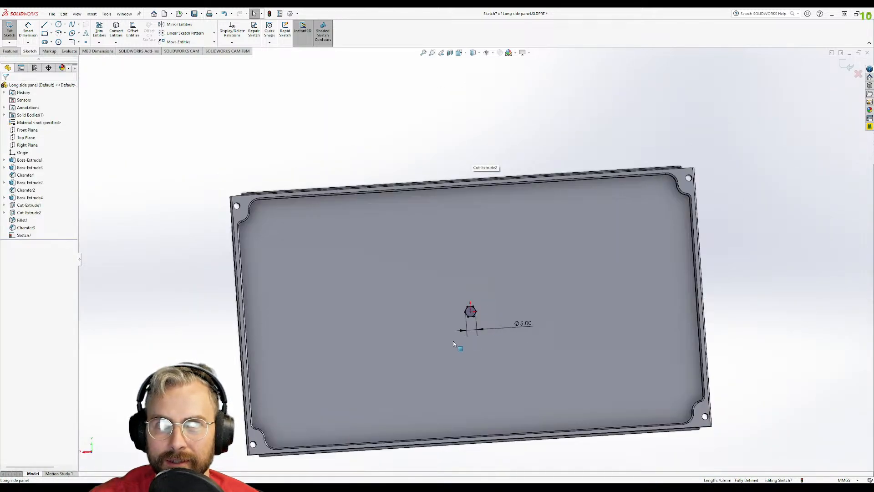
pyautogui.scroll(-3, 486, 301)
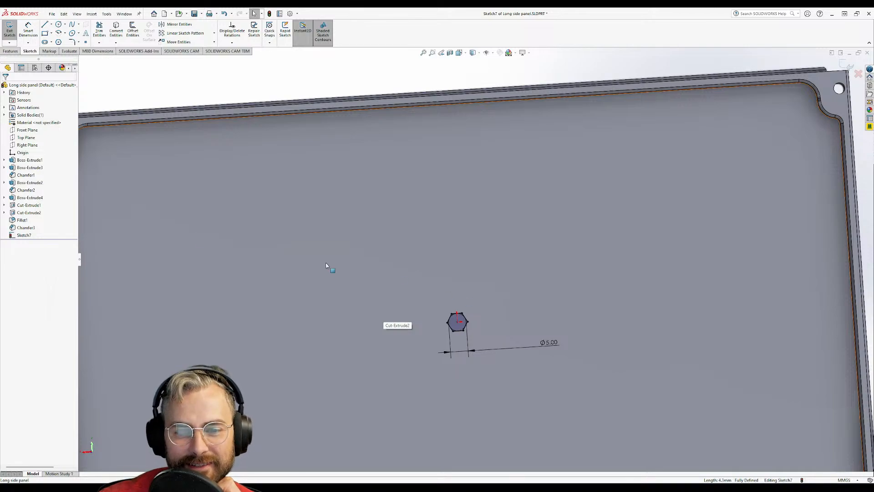
pyautogui.click(214, 33)
pyautogui.click(182, 40)
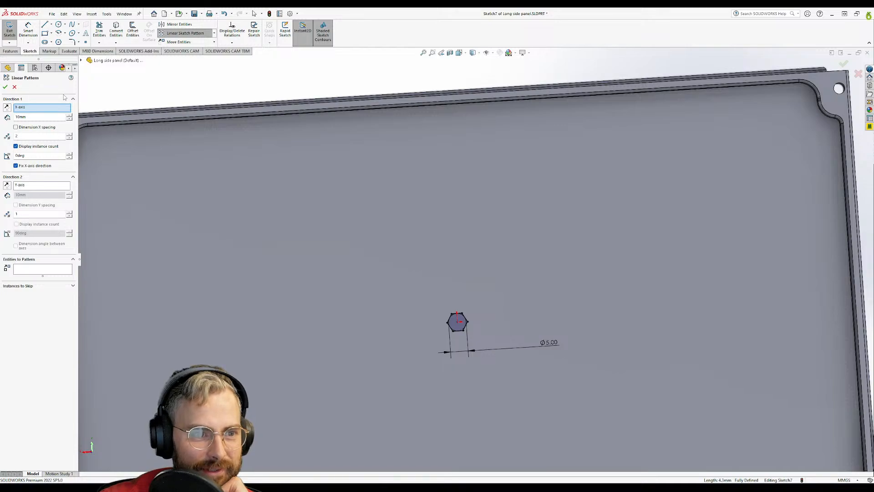
pyautogui.click(42, 269)
pyautogui.scroll(-5, 480, 333)
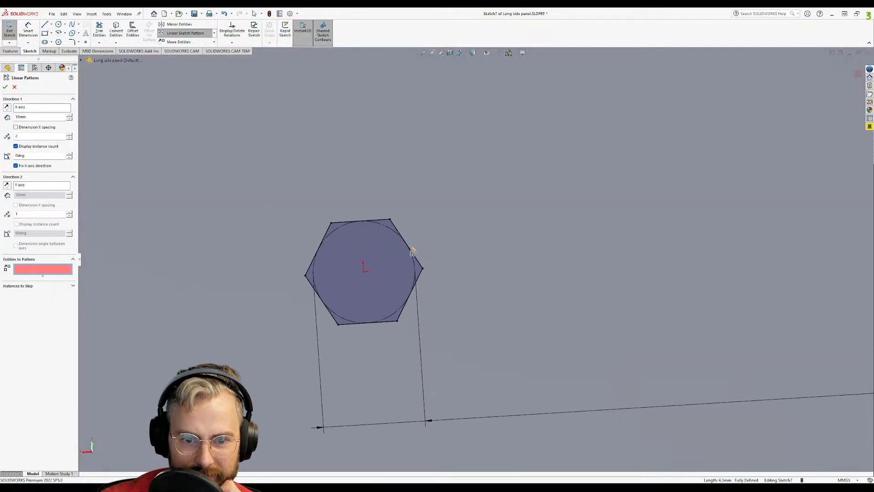
pyautogui.click(398, 226)
pyautogui.click(382, 220)
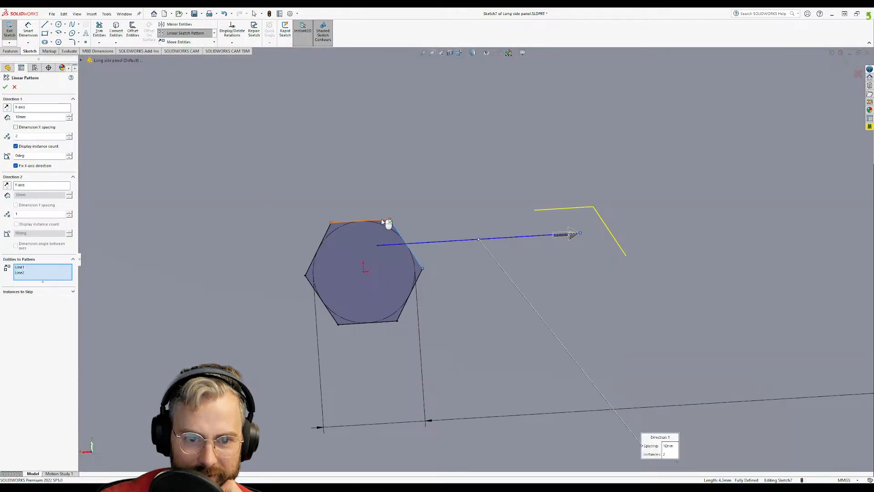
pyautogui.click(419, 283)
pyautogui.click(364, 323)
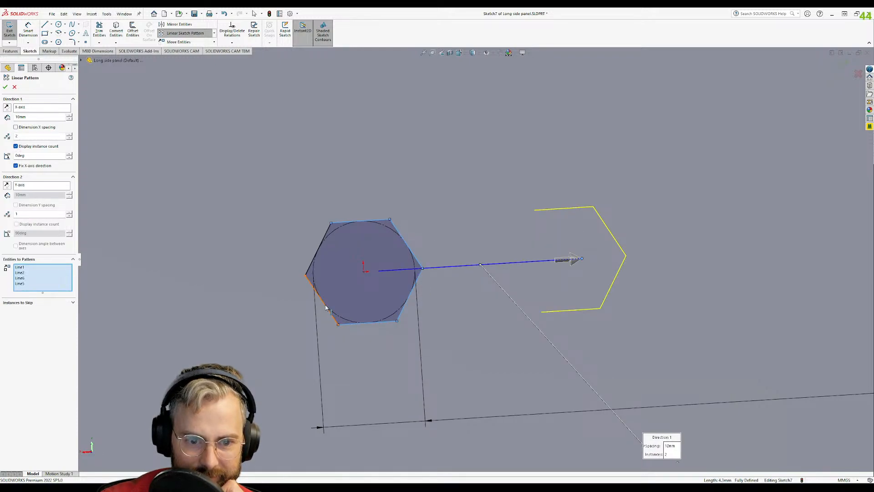
pyautogui.click(326, 308)
pyautogui.click(321, 253)
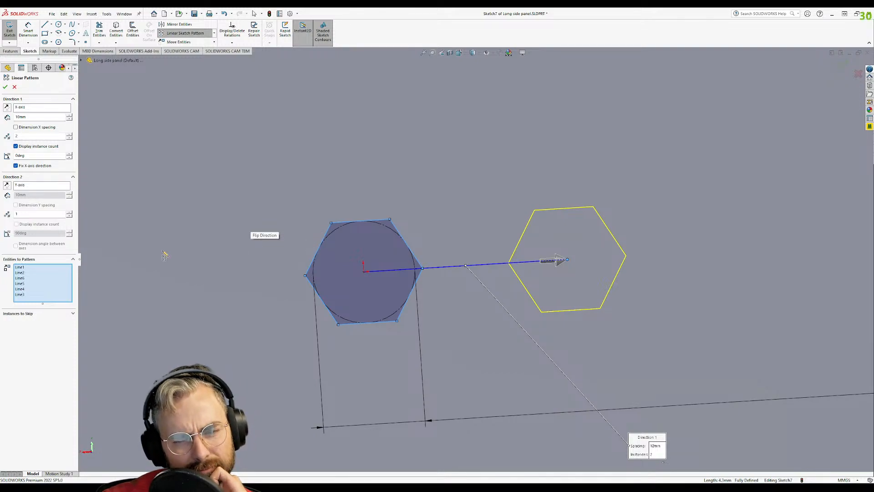
pyautogui.scroll(5, 467, 255)
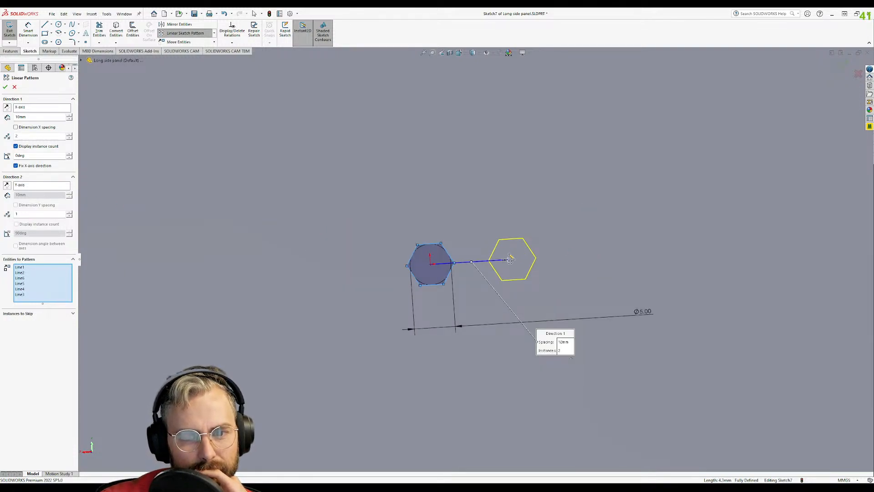
pyautogui.scroll(-5, 451, 256)
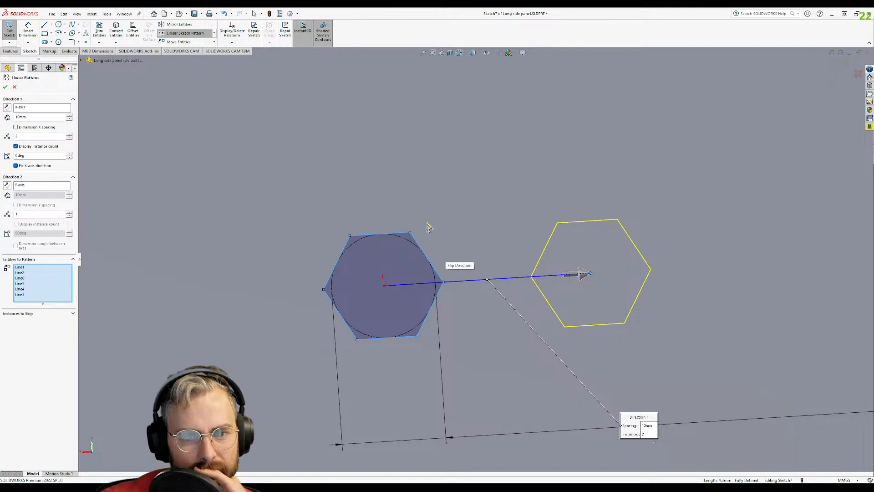
pyautogui.press('Escape')
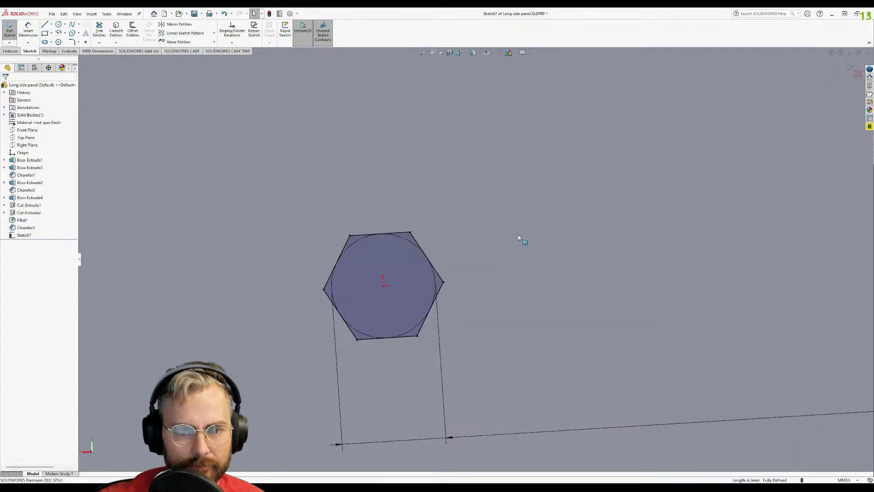
# - Sketch a second six-sided polygon with an inscribed circle about 5 mm across, diagonally above and right of the central hexagon
pyautogui.click(58, 41)
pyautogui.click(535, 219)
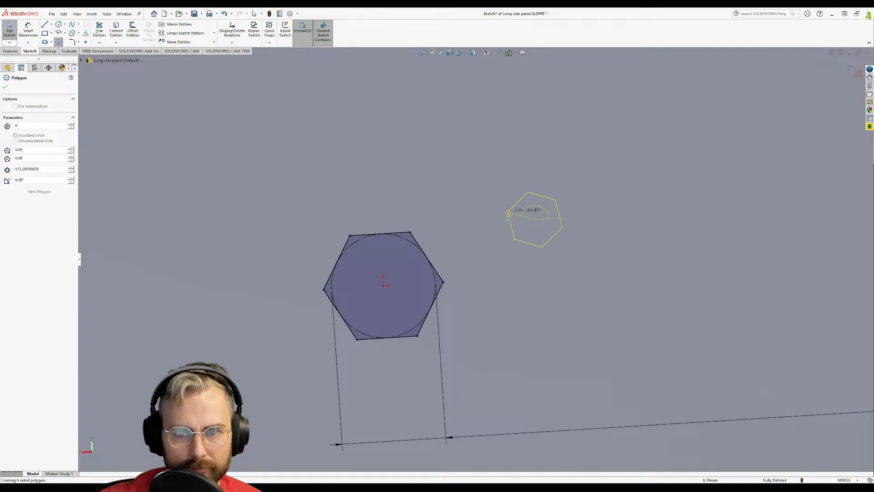
pyautogui.click(476, 224)
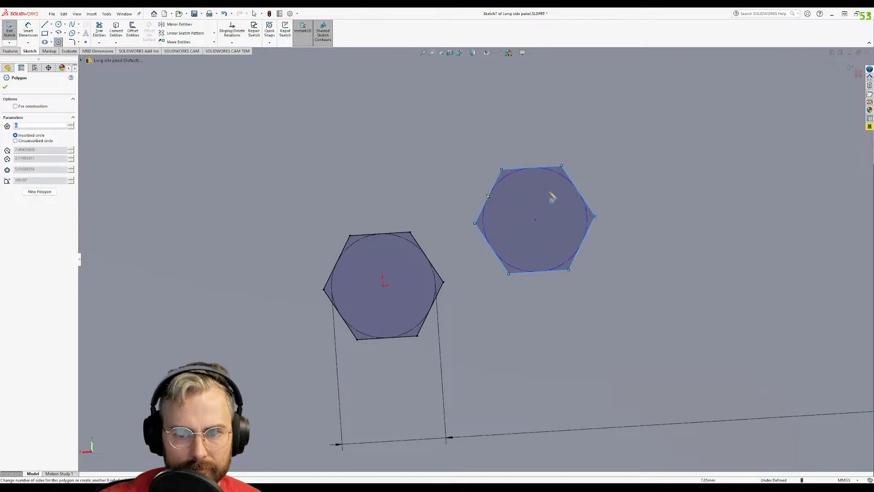
pyautogui.press('Escape')
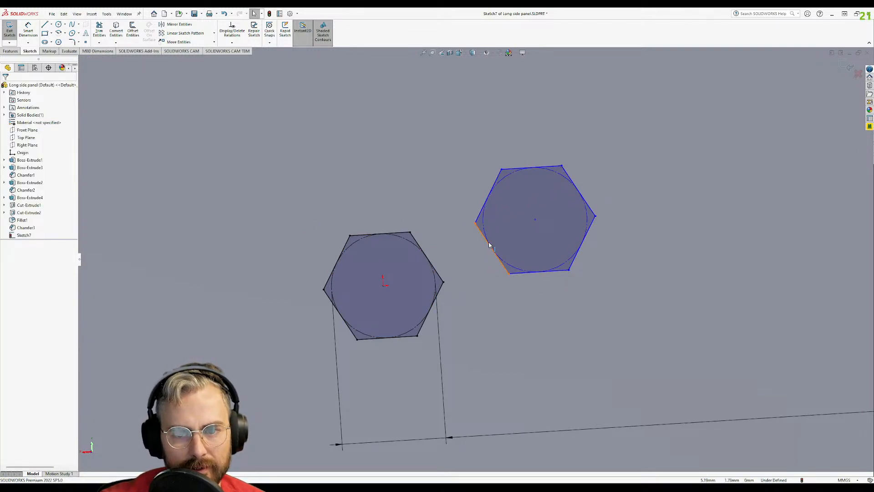
# - Make the second hexagon's side facing the central hexagon parallel to the central hexagon's opposing side
pyautogui.click(488, 246)
pyautogui.keyDown('ctrl'); pyautogui.click(427, 258); pyautogui.keyUp('ctrl')
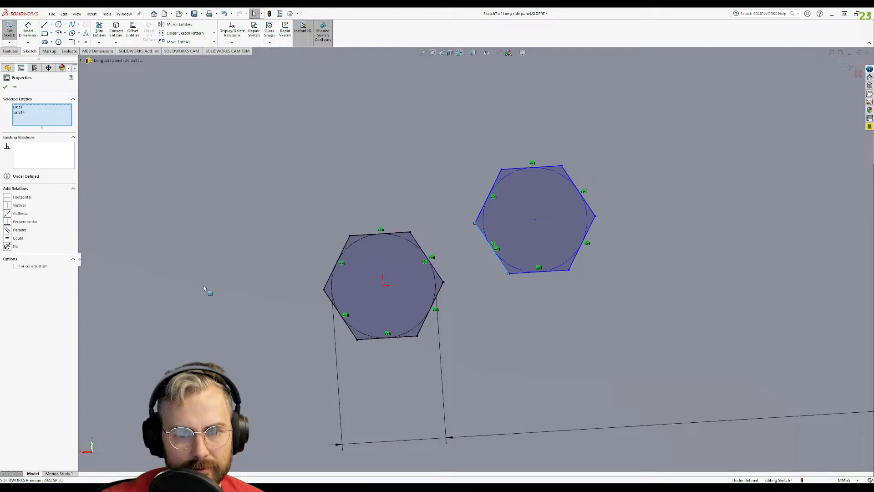
pyautogui.click(18, 239)
pyautogui.click(246, 183)
# - Dimension the gap between the two hexagons' facing parallel sides as 1 mm
pyautogui.click(29, 30)
pyautogui.click(484, 231)
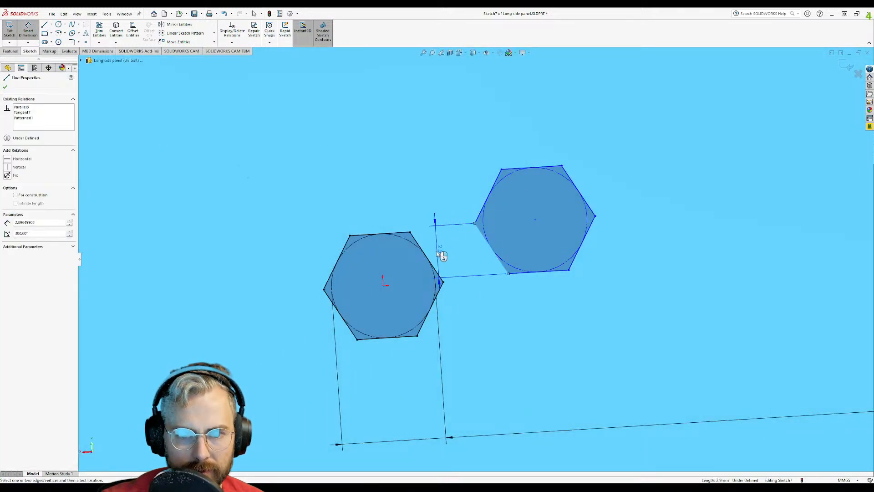
pyautogui.click(428, 258)
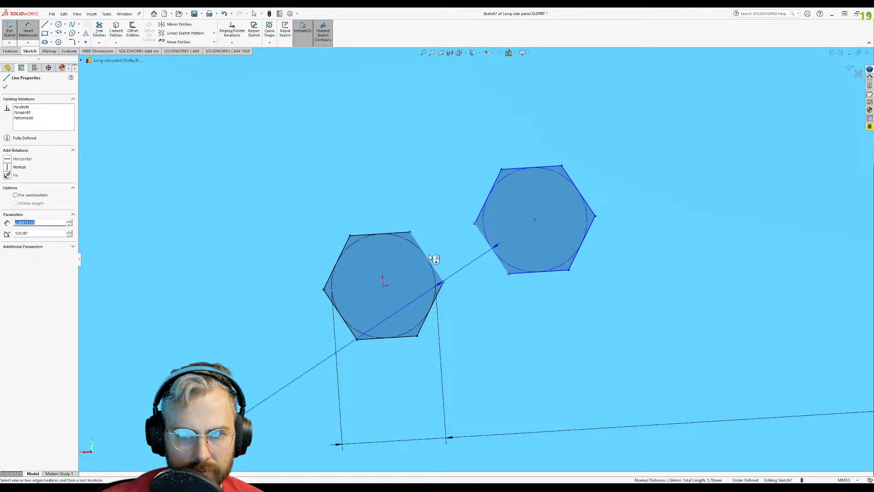
pyautogui.click(452, 250)
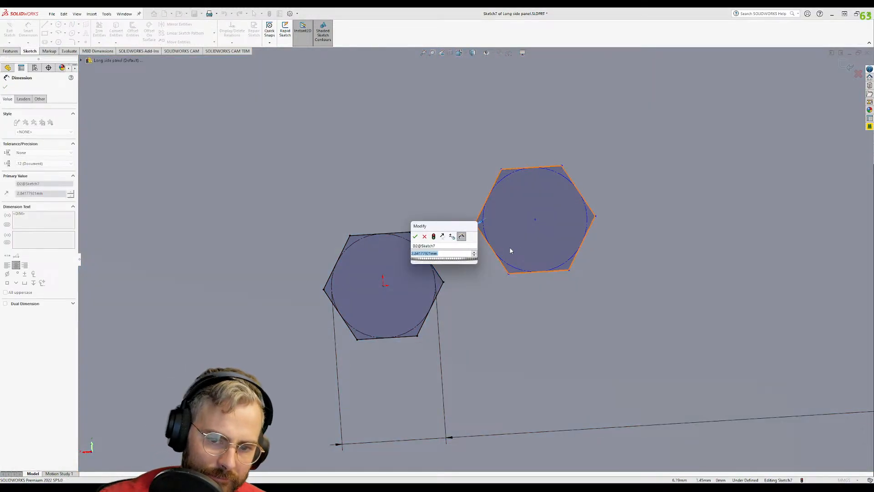
pyautogui.write('1')
pyautogui.press('Return')
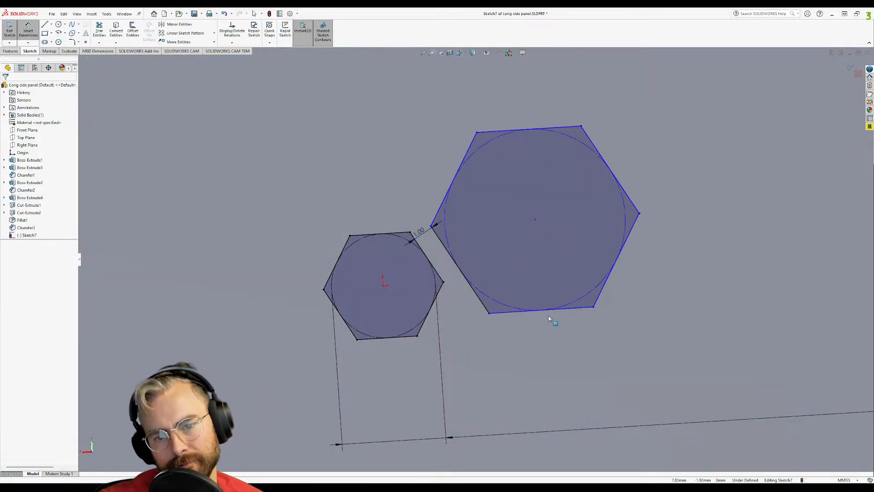
pyautogui.press('Escape')
# - Make the bottom sides of the two hexagons equal in length
pyautogui.click(571, 308)
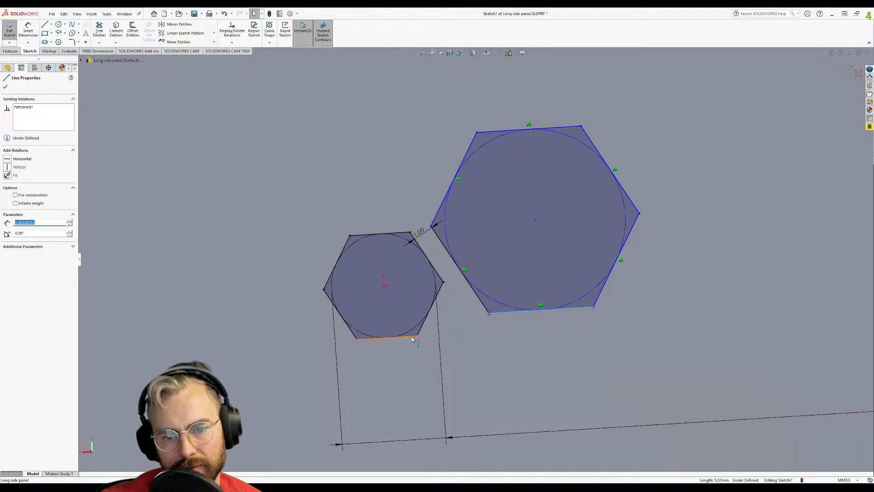
pyautogui.keyDown('ctrl'); pyautogui.click(412, 339); pyautogui.keyUp('ctrl')
pyautogui.click(17, 238)
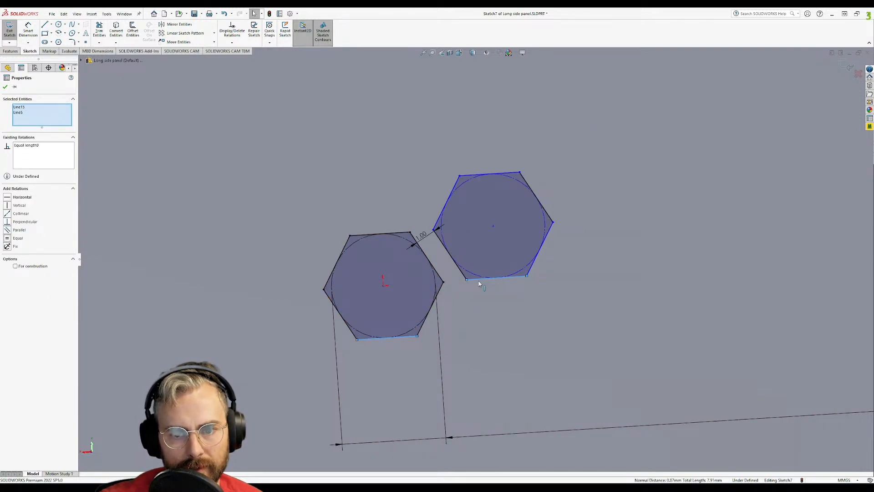
# - Add a horizontal relation between the central hexagon's upper right corner and the second hexagon's left corner
pyautogui.click(411, 233)
pyautogui.keyDown('ctrl'); pyautogui.click(433, 229); pyautogui.keyUp('ctrl')
pyautogui.click(22, 198)
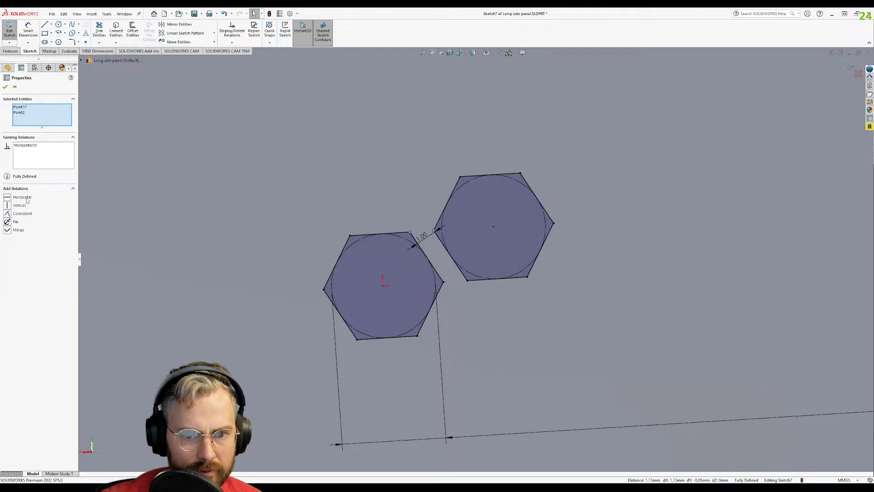
# - Check the distance between the second hexagon's lower left corner and the central hexagon's right corner
pyautogui.click(467, 281)
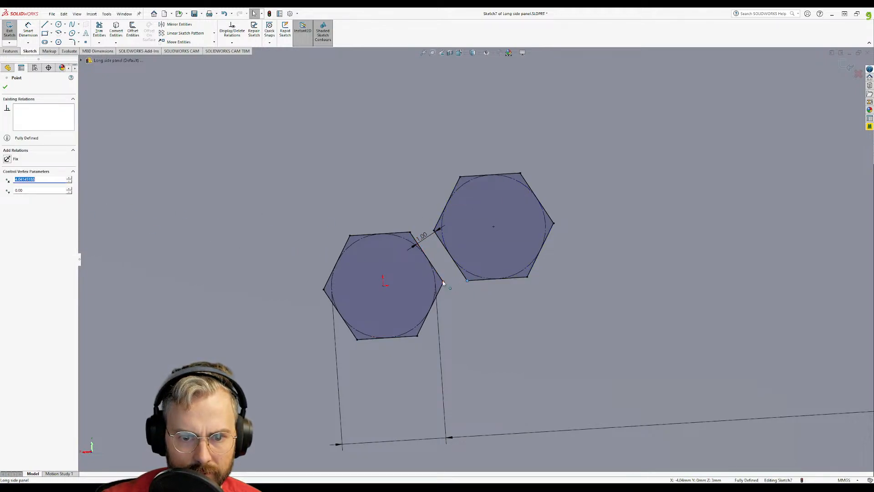
pyautogui.keyDown('ctrl'); pyautogui.click(443, 282); pyautogui.keyUp('ctrl')
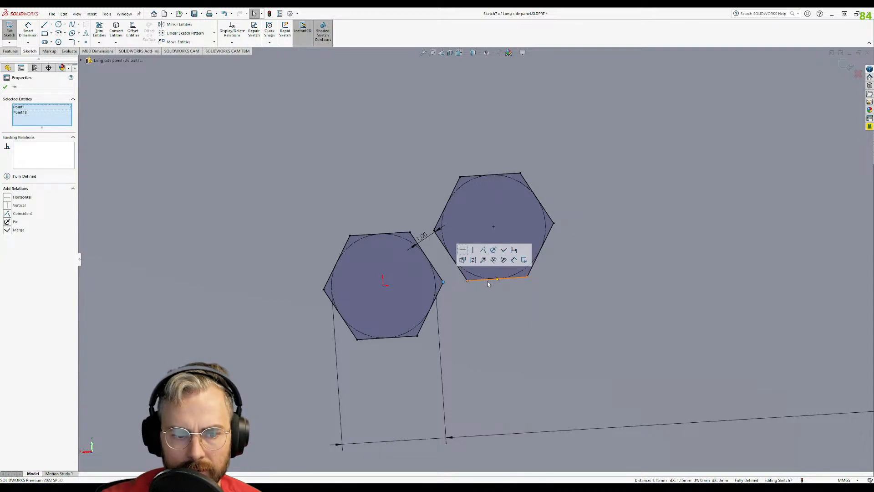
pyautogui.scroll(3, 534, 216)
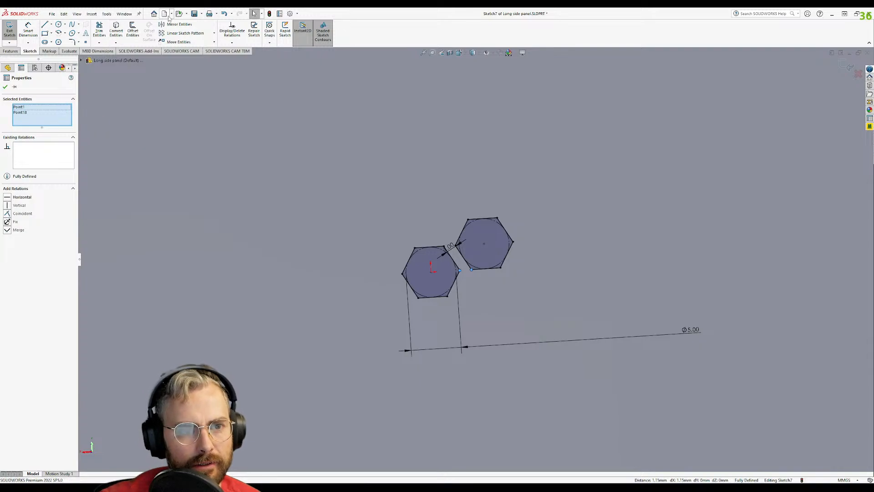
pyautogui.click(184, 33)
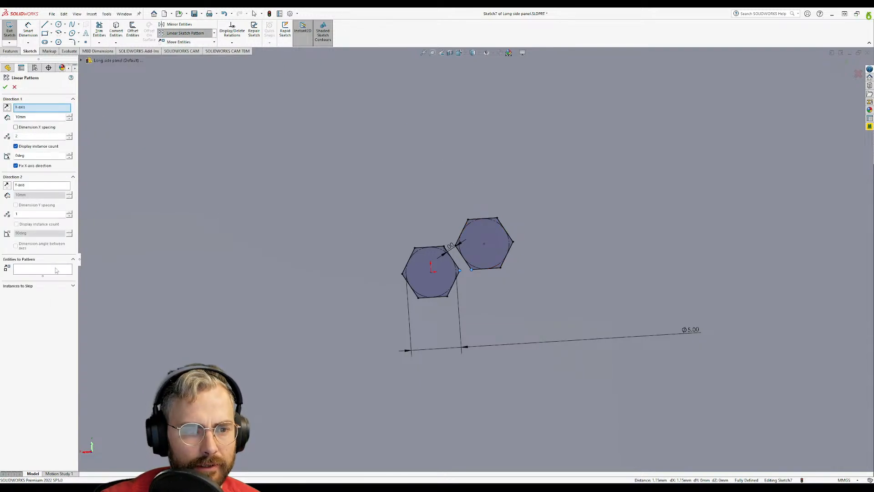
pyautogui.scroll(-5, 477, 248)
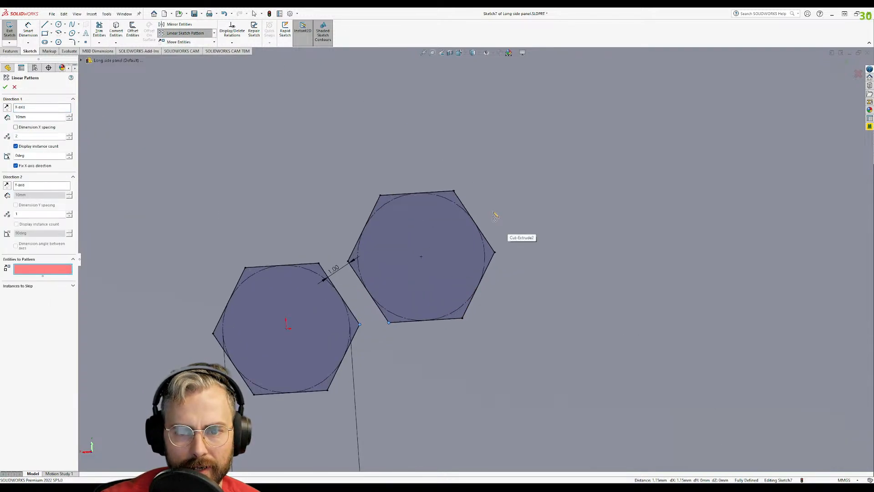
pyautogui.click(461, 196)
pyautogui.click(444, 193)
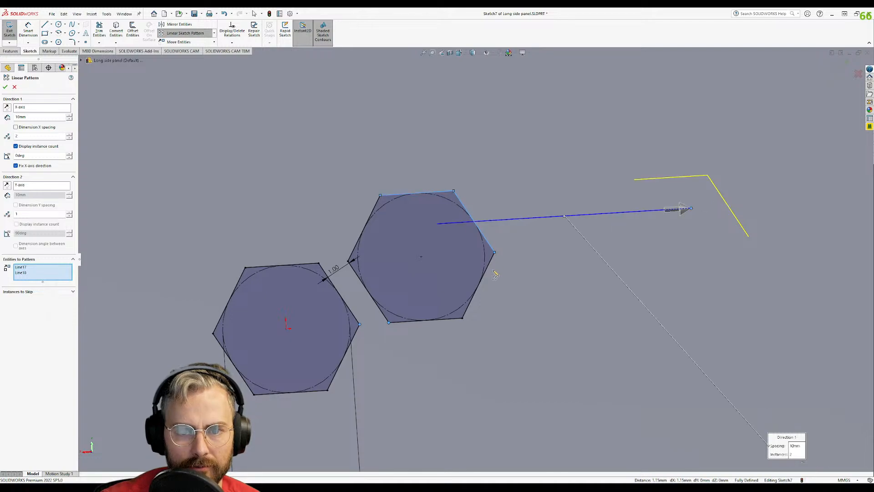
pyautogui.click(487, 265)
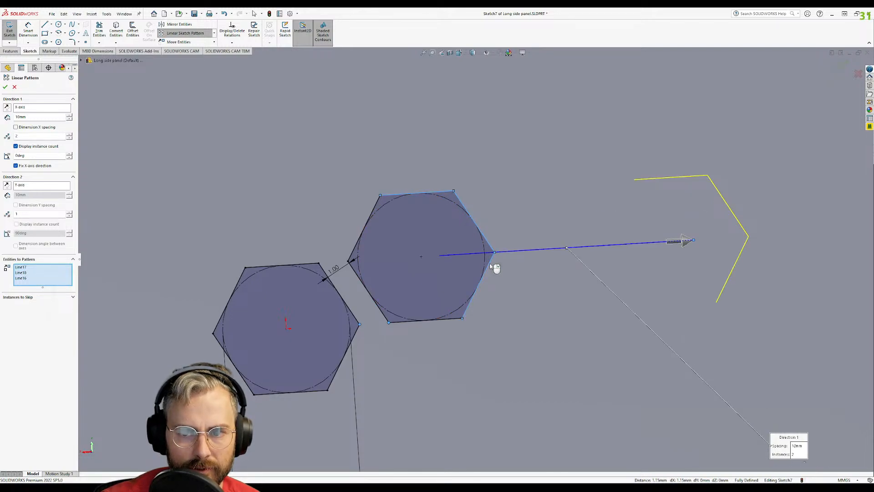
pyautogui.click(456, 319)
pyautogui.click(379, 306)
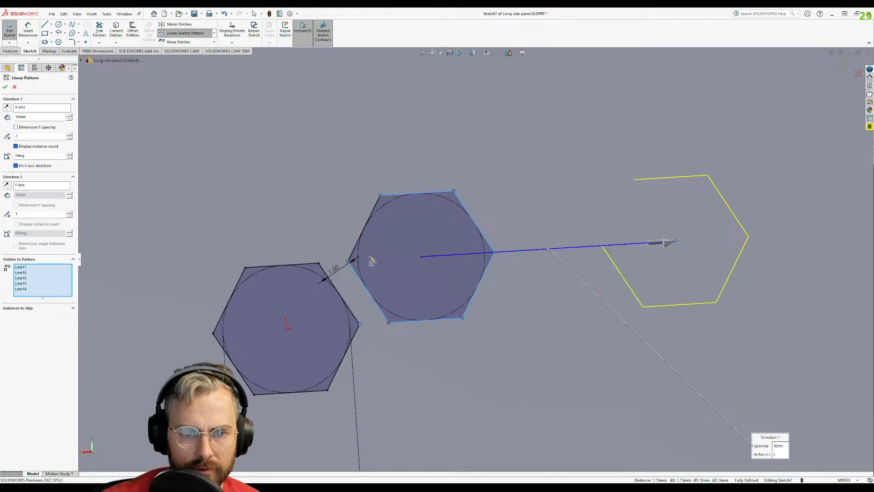
pyautogui.click(379, 204)
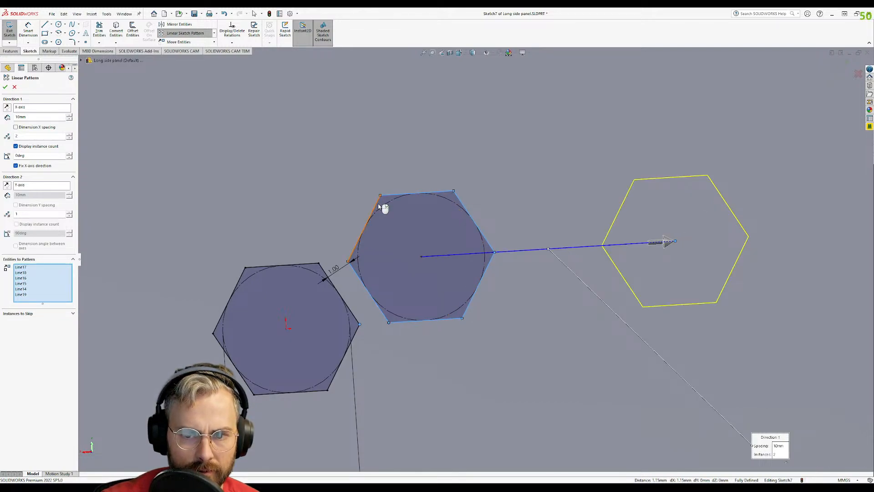
pyautogui.click(299, 267)
pyautogui.click(336, 287)
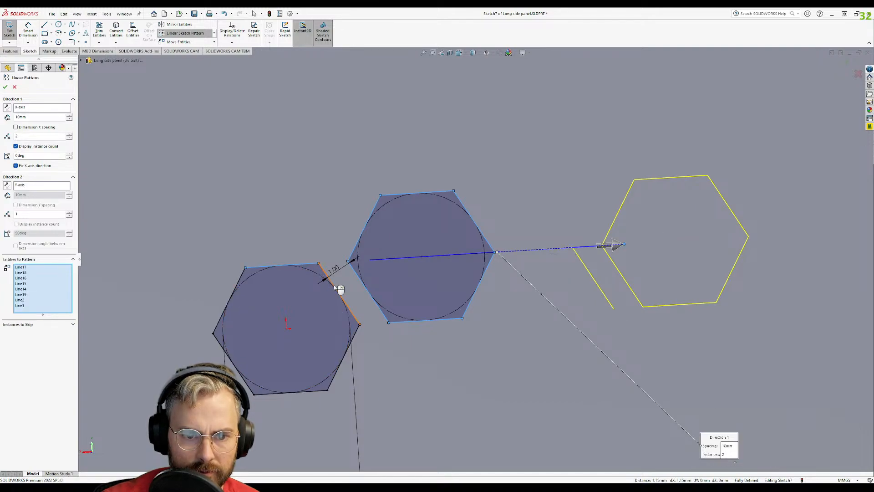
pyautogui.click(351, 343)
pyautogui.click(279, 392)
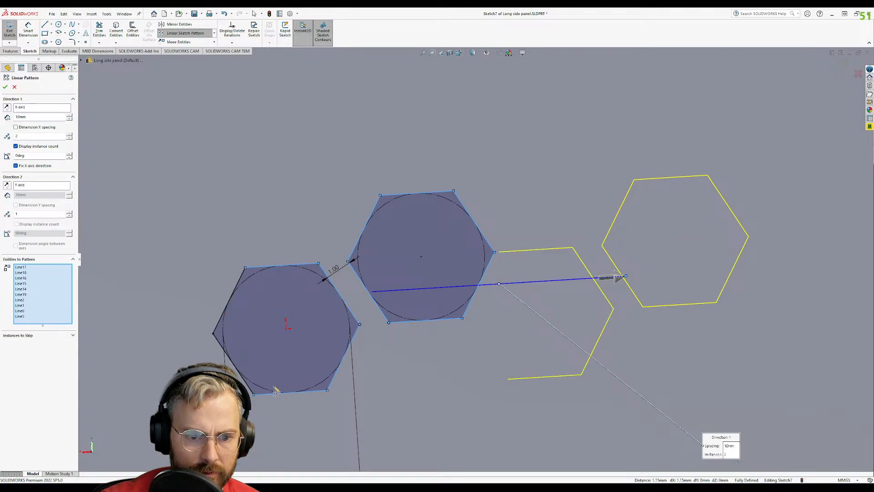
pyautogui.click(241, 376)
pyautogui.click(225, 310)
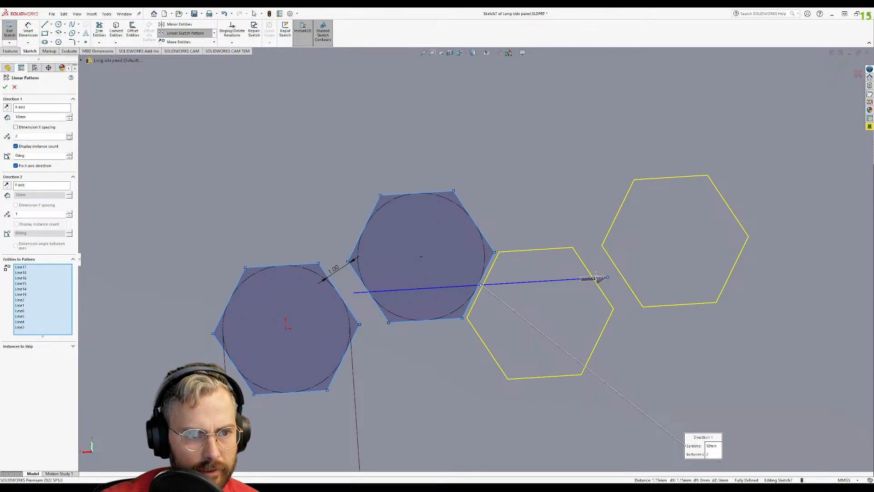
pyautogui.click(69, 116)
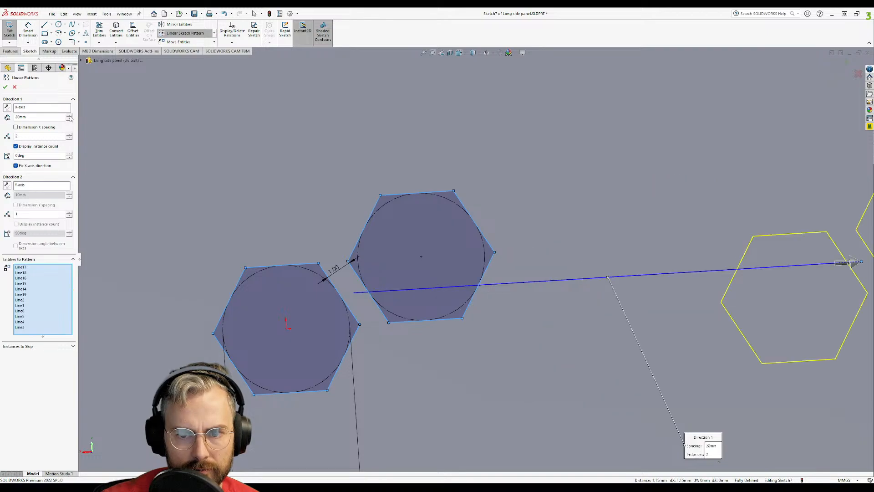
pyautogui.click(69, 119)
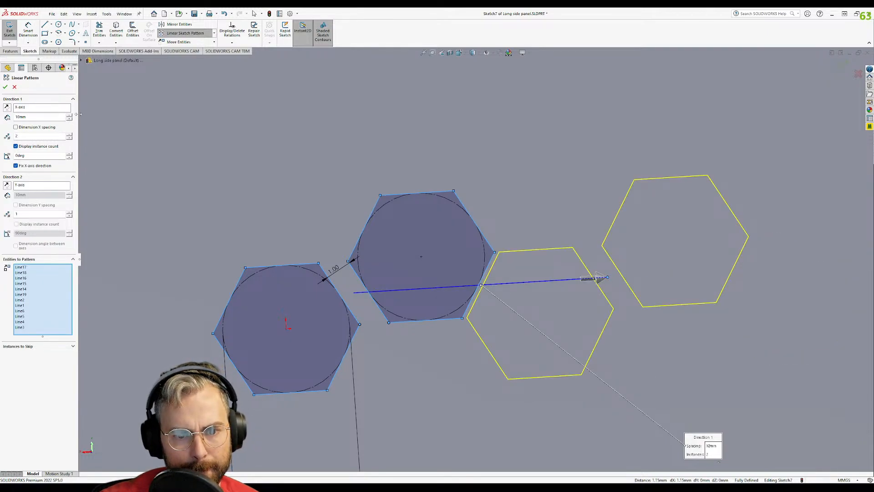
pyautogui.click(14, 88)
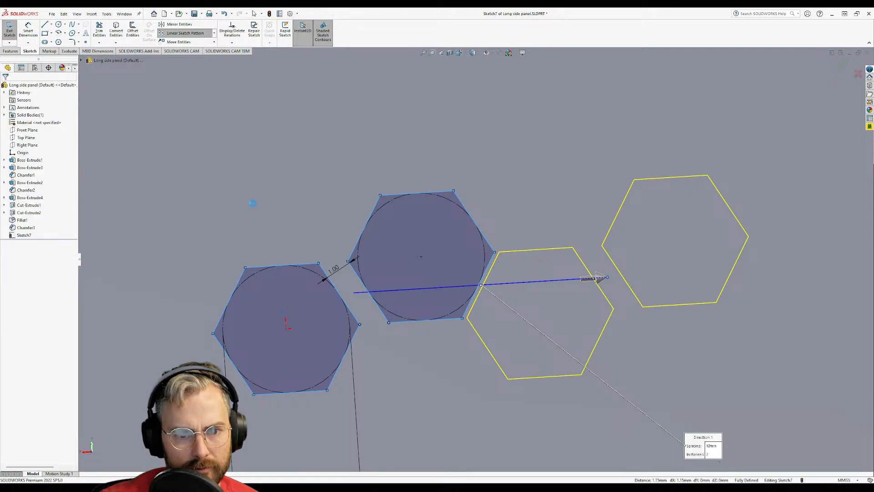
# - Check the distances between the hexagons' facing upper corners and from the central hexagon's upper left corner to the second hexagon's right corner
pyautogui.click(347, 263)
pyautogui.keyDown('ctrl'); pyautogui.click(319, 264); pyautogui.keyUp('ctrl')
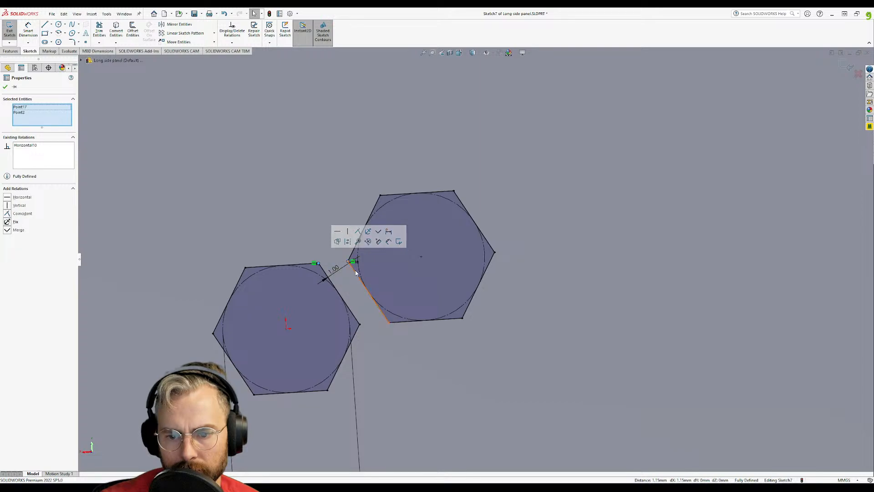
pyautogui.click(495, 252)
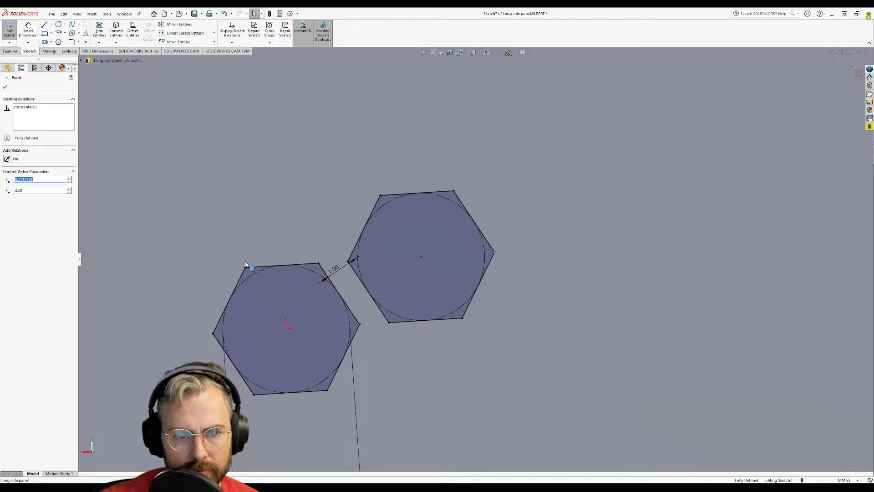
pyautogui.keyDown('ctrl'); pyautogui.click(245, 268); pyautogui.keyUp('ctrl')
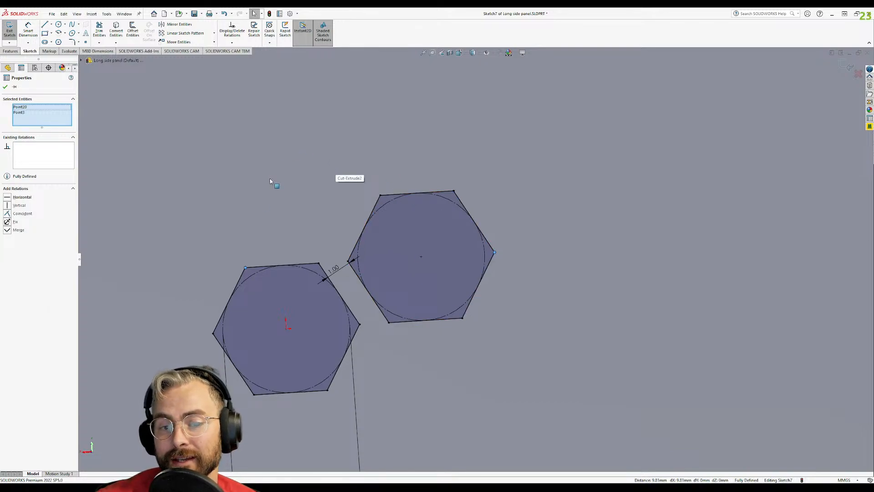
pyautogui.click(242, 204)
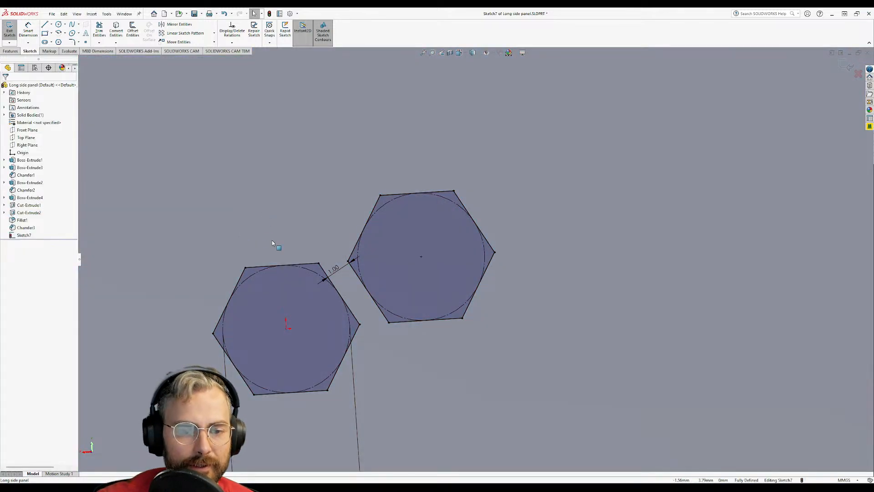
# - Delete the 5 mm diameter dimension from the central hexagon's inscribed circle
pyautogui.scroll(3, 356, 342)
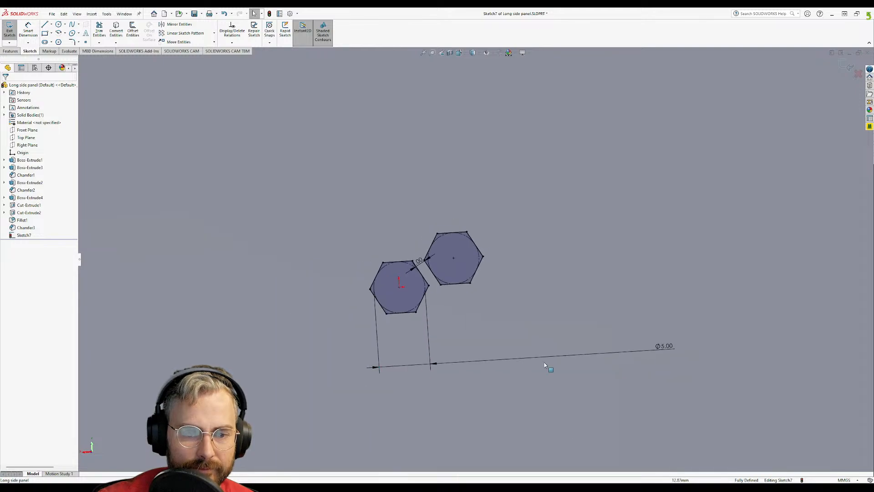
pyautogui.click(665, 348)
pyautogui.press('Return')
pyautogui.click(594, 354)
pyautogui.press('Delete')
# - Dimension the central hexagon's width between its left and right corners as 5 mm
pyautogui.press('d')
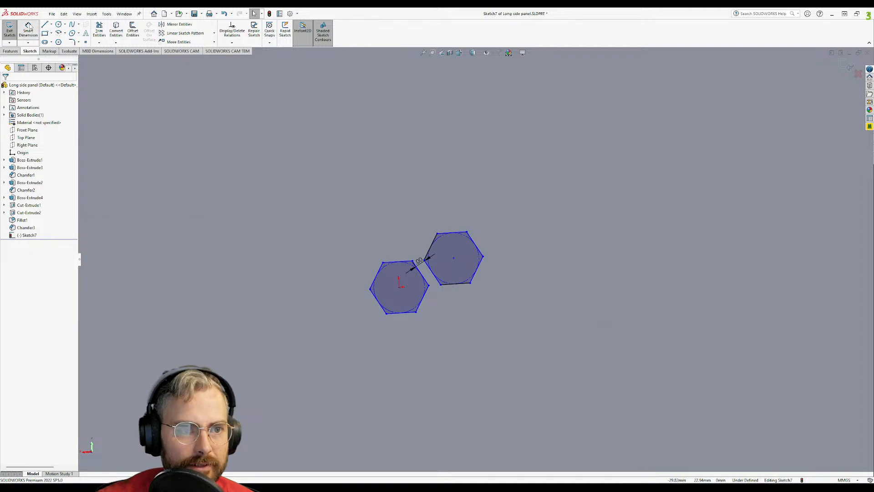
pyautogui.scroll(3, 441, 277)
pyautogui.click(420, 293)
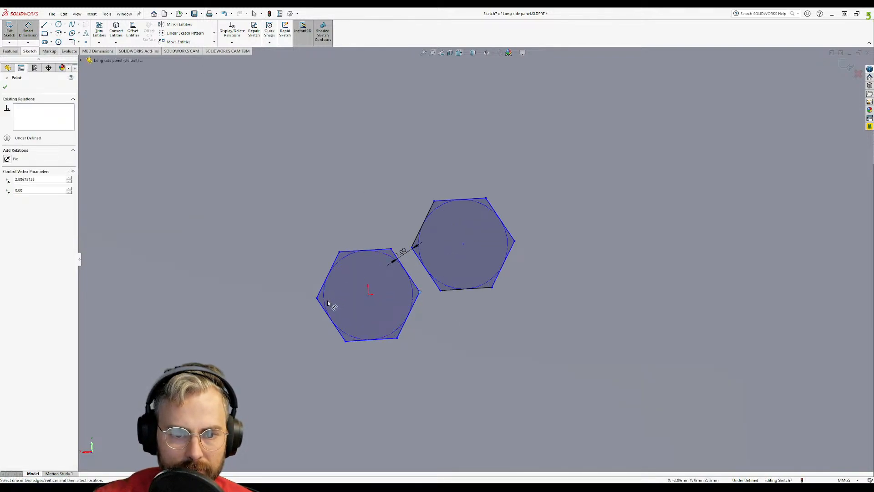
pyautogui.click(318, 298)
pyautogui.click(501, 150)
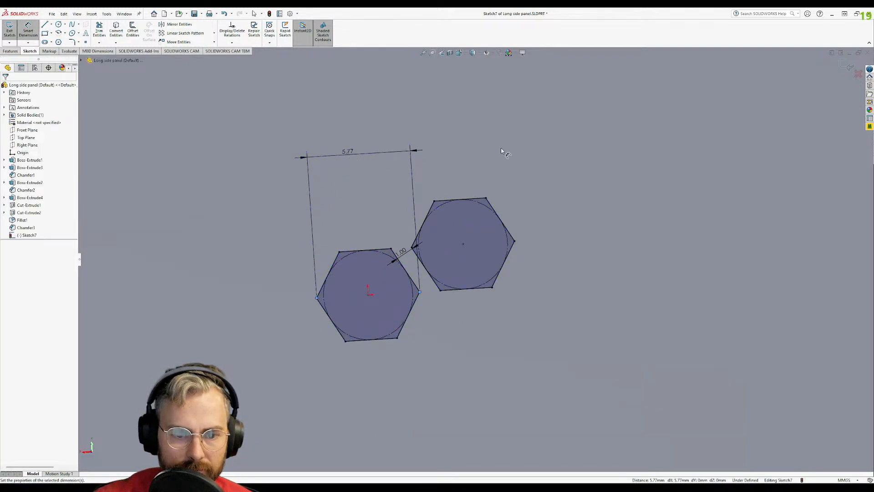
pyautogui.write('5')
pyautogui.press('Return')
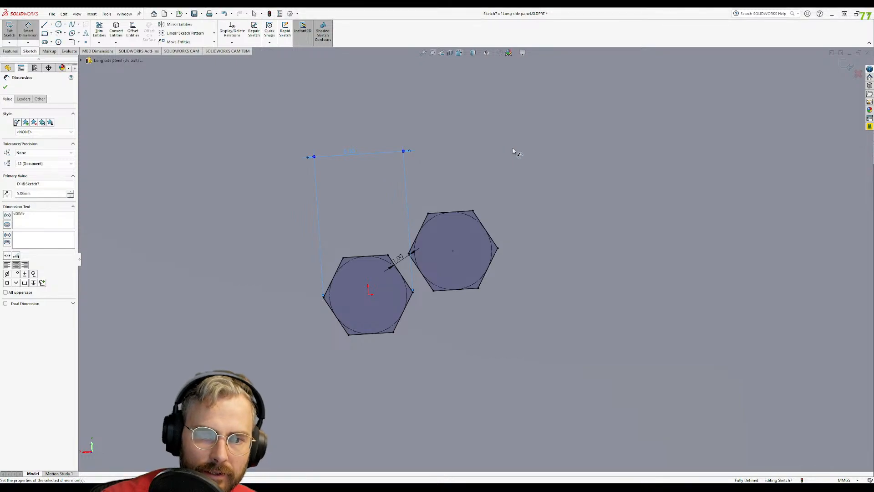
pyautogui.scroll(-3, 549, 285)
pyautogui.press('Escape')
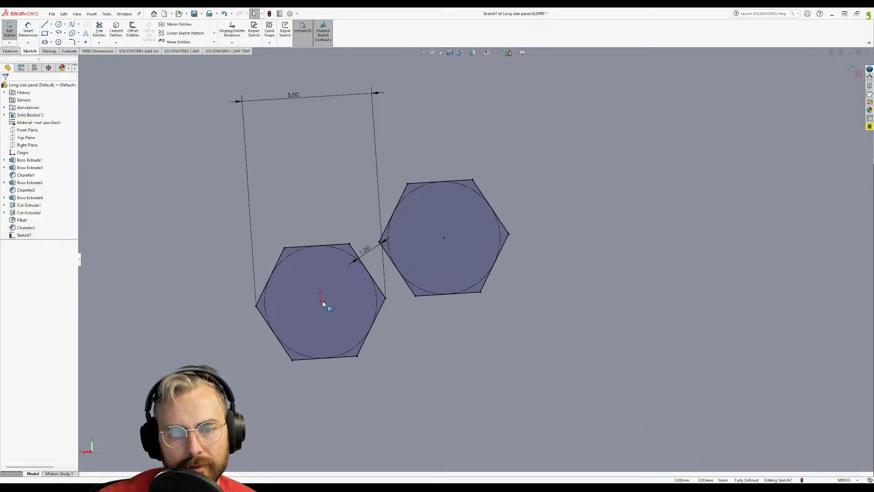
# - Check the distances between the two hexagons' outer corners, their facing lower corners and their centre points
pyautogui.click(285, 247)
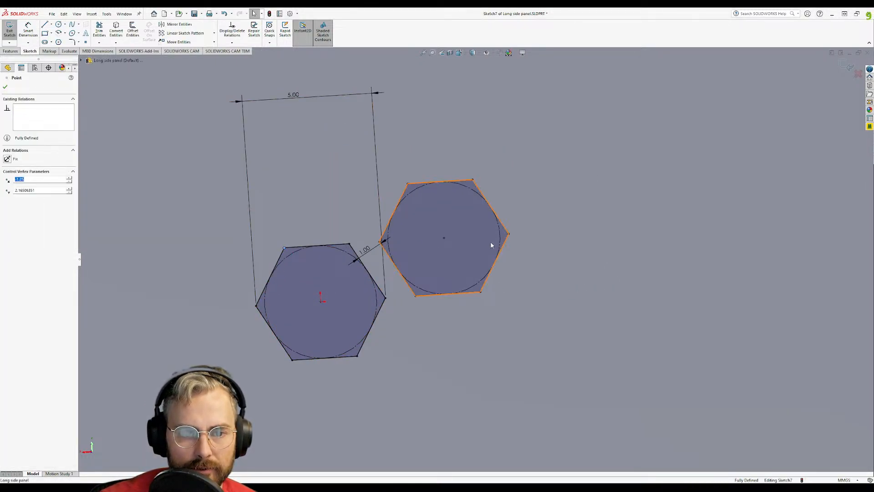
pyautogui.keyDown('ctrl'); pyautogui.click(508, 235); pyautogui.keyUp('ctrl')
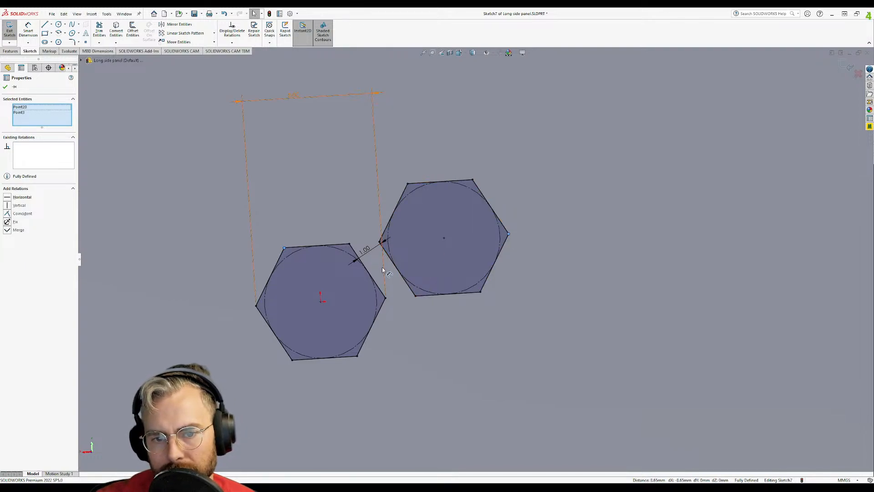
pyautogui.click(386, 299)
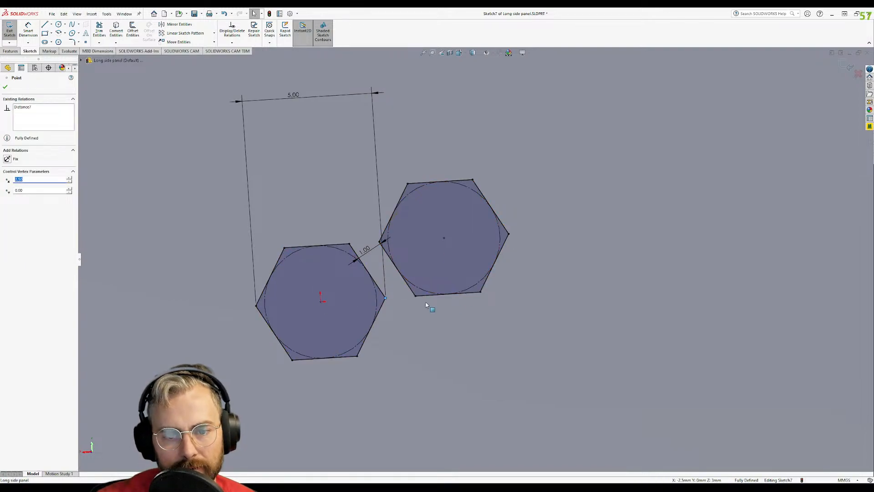
pyautogui.keyDown('ctrl'); pyautogui.click(416, 295); pyautogui.keyUp('ctrl')
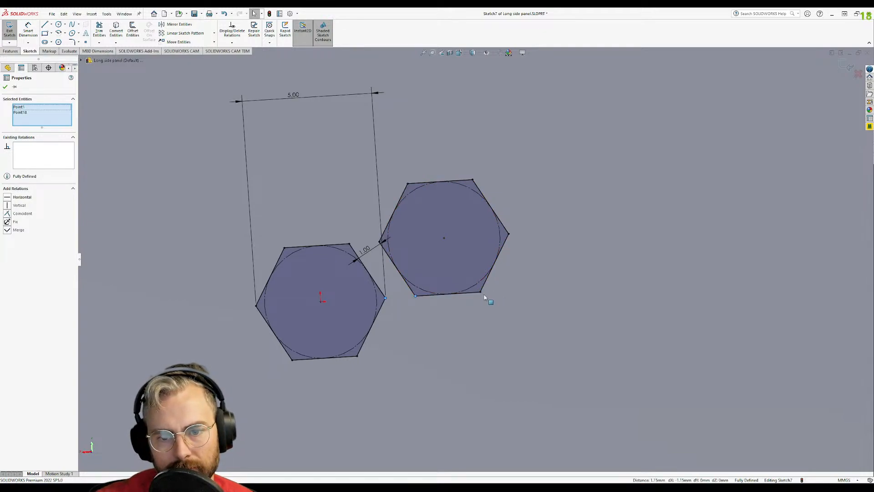
pyautogui.click(444, 238)
pyautogui.keyDown('ctrl'); pyautogui.click(321, 302); pyautogui.keyUp('ctrl')
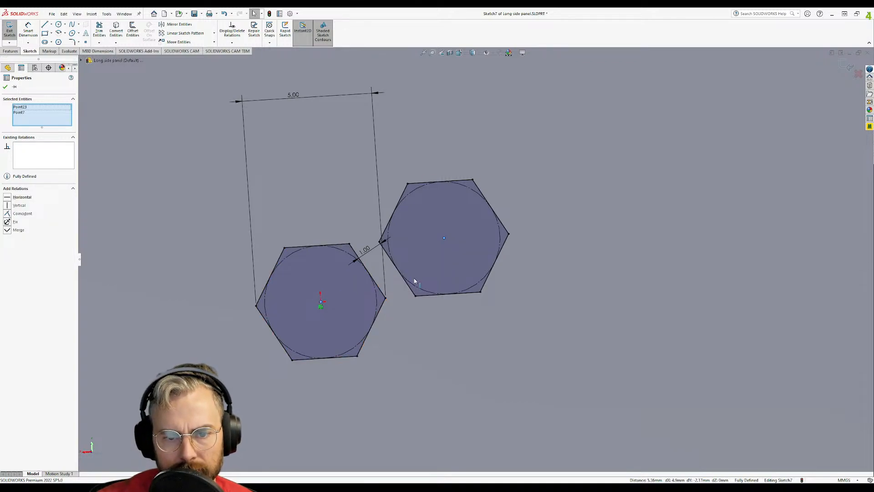
pyautogui.click(286, 206)
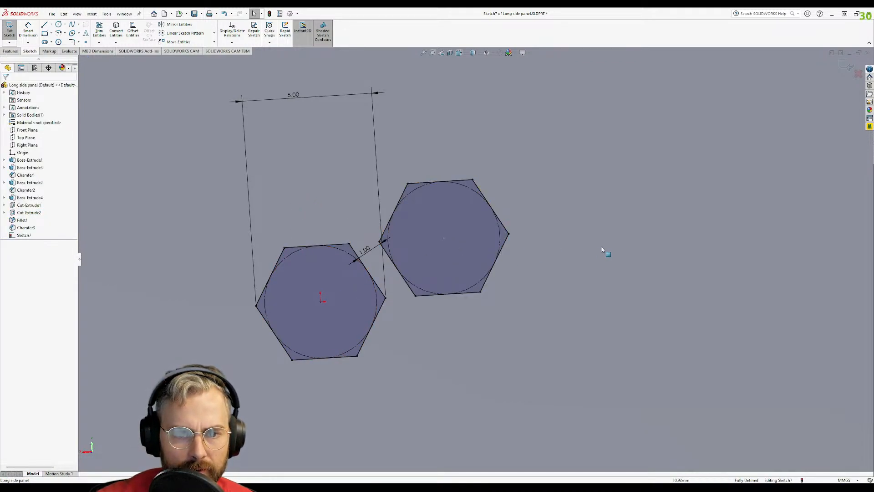
# - Start a linear sketch pattern and select all six sides of the central hexagon as entities to pattern
pyautogui.scroll(3, 476, 283)
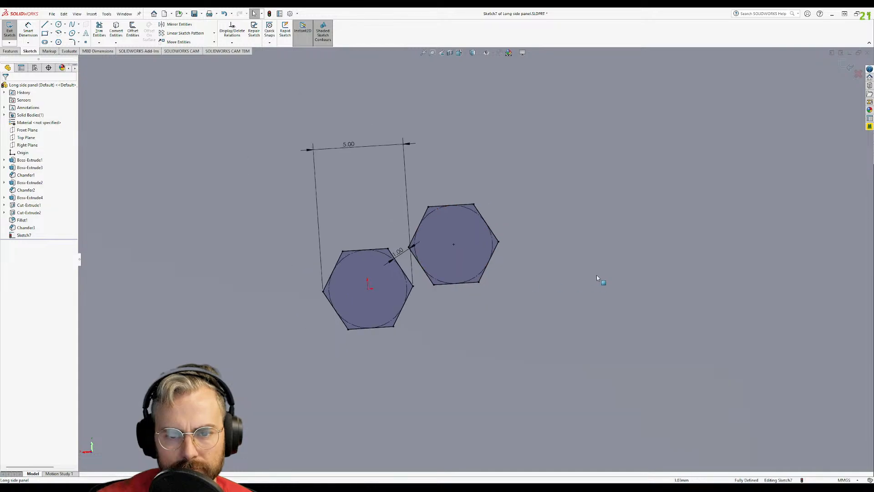
pyautogui.click(201, 34)
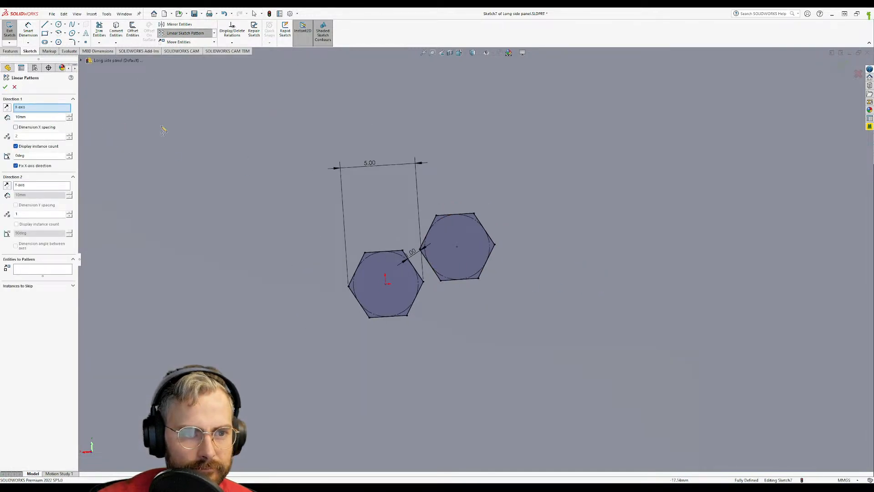
pyautogui.click(25, 272)
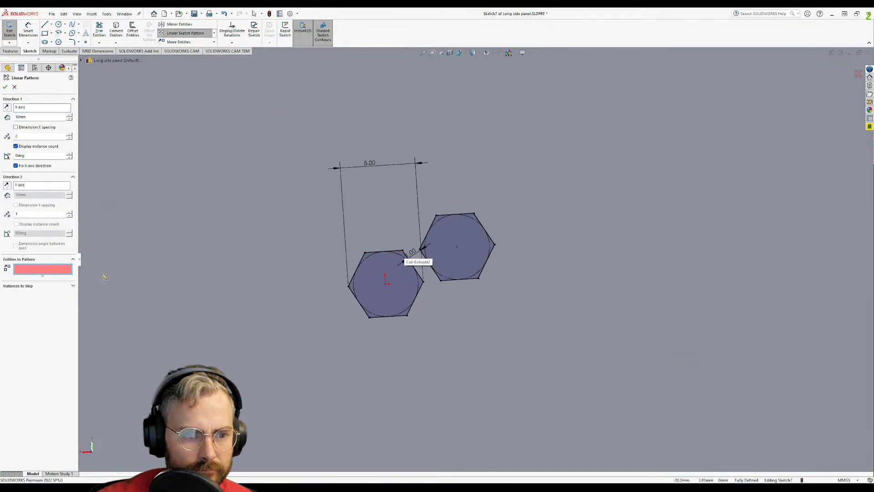
pyautogui.click(392, 251)
pyautogui.click(415, 269)
pyautogui.click(420, 298)
pyautogui.click(401, 315)
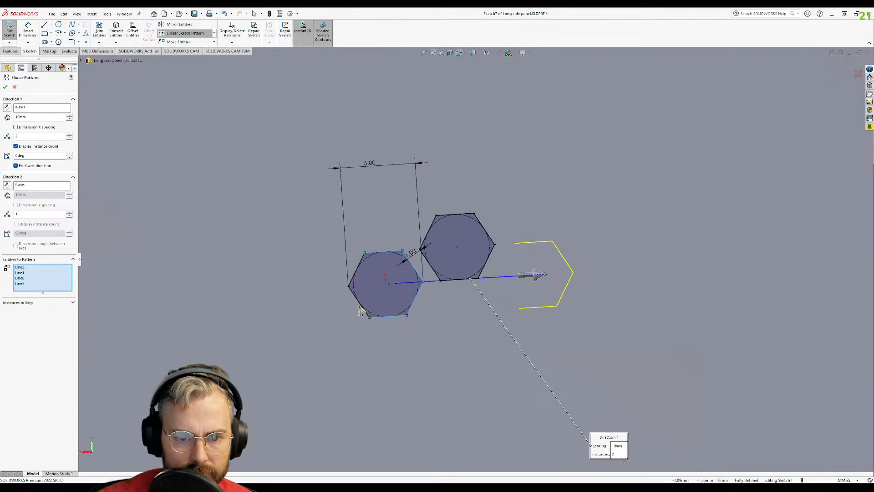
pyautogui.click(362, 310)
pyautogui.click(359, 267)
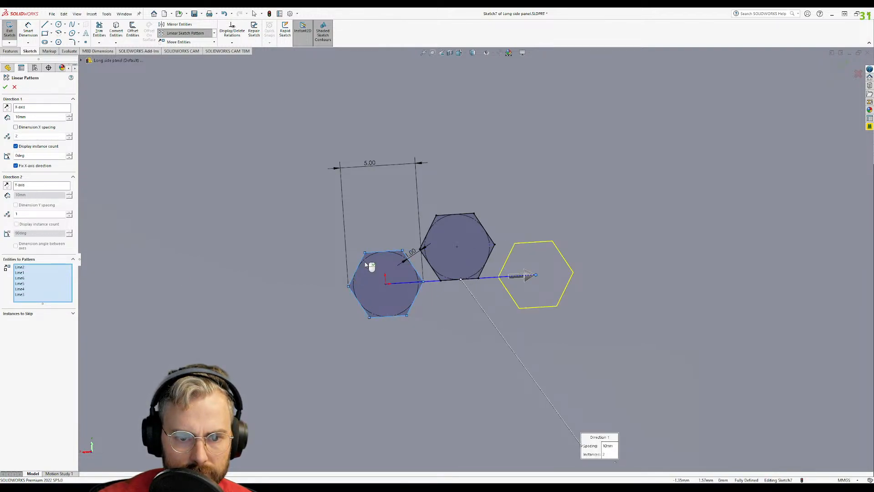
# - Add the six sides of the second hexagon to the entities of the linear pattern
pyautogui.click(431, 227)
pyautogui.click(445, 215)
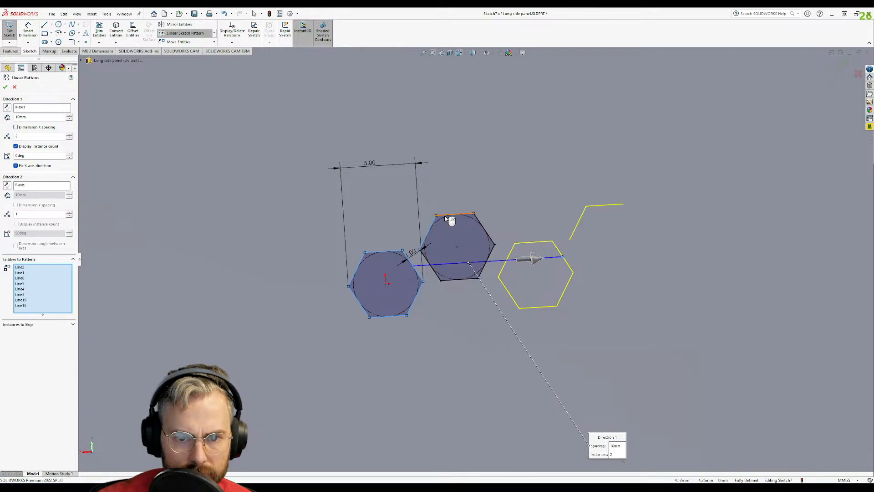
pyautogui.click(487, 230)
pyautogui.click(494, 258)
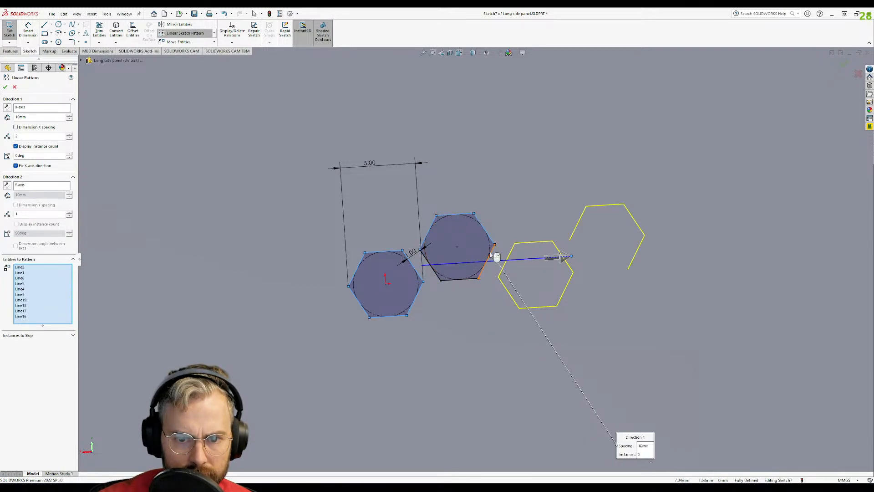
pyautogui.click(451, 279)
pyautogui.click(425, 268)
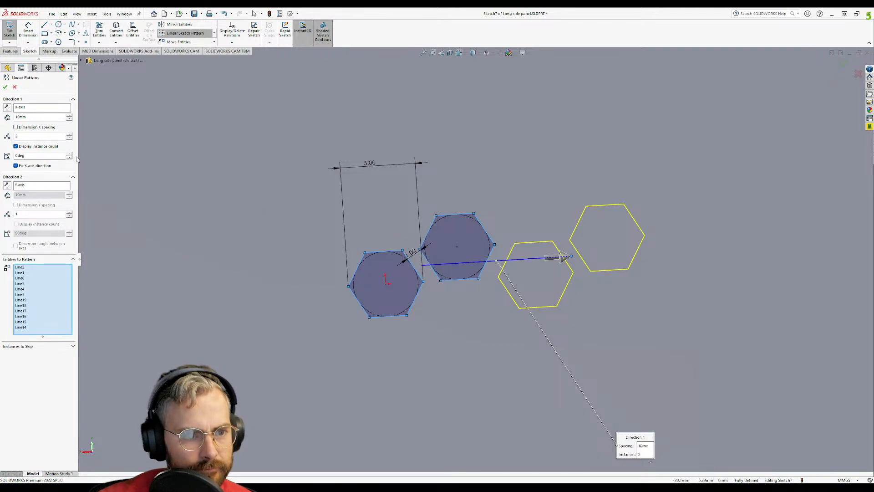
# - Set the pattern's X-axis instance count to 12 so the row reaches the panel's short edge
pyautogui.moveTo(563, 257); pyautogui.dragTo(859, 233)
pyautogui.scroll(8, 496, 246)
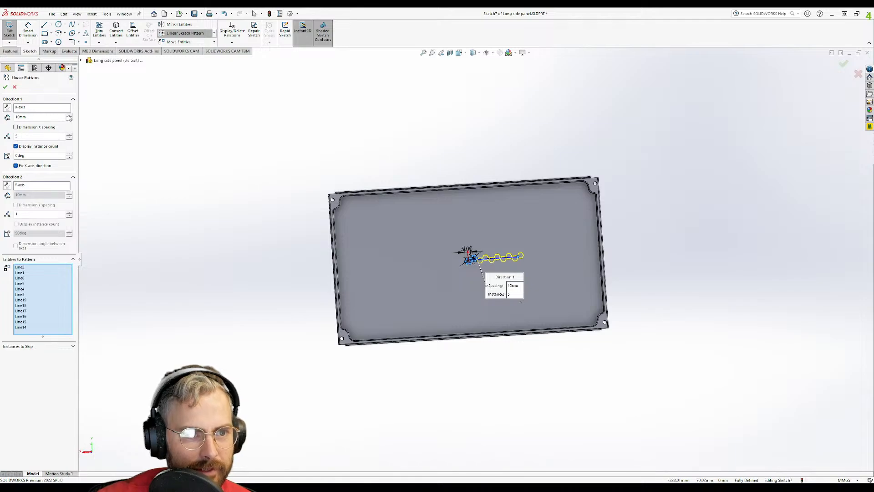
pyautogui.click(70, 135)
pyautogui.click(69, 134)
pyautogui.click(69, 135)
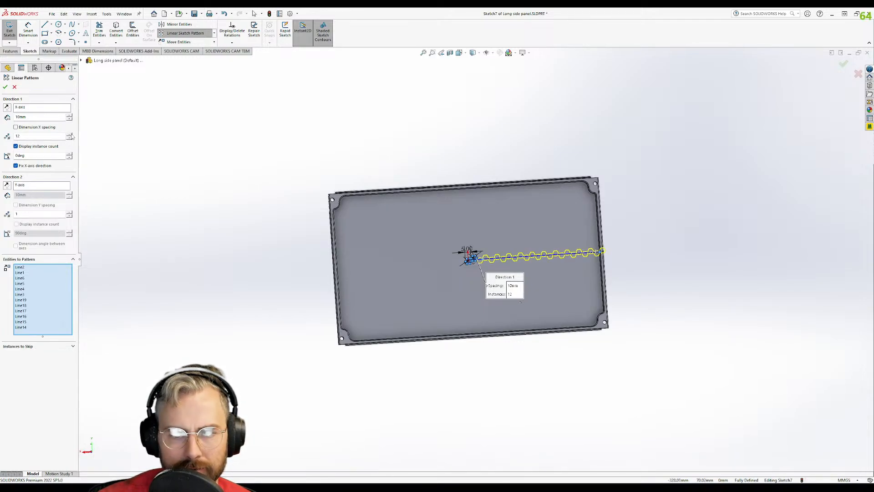
# - Extend the hexagon pattern along the Y axis with 7 instances
pyautogui.click(70, 213)
pyautogui.click(70, 213)
pyautogui.click(70, 213)
pyautogui.click(70, 213)
pyautogui.click(70, 213)
pyautogui.click(70, 213)
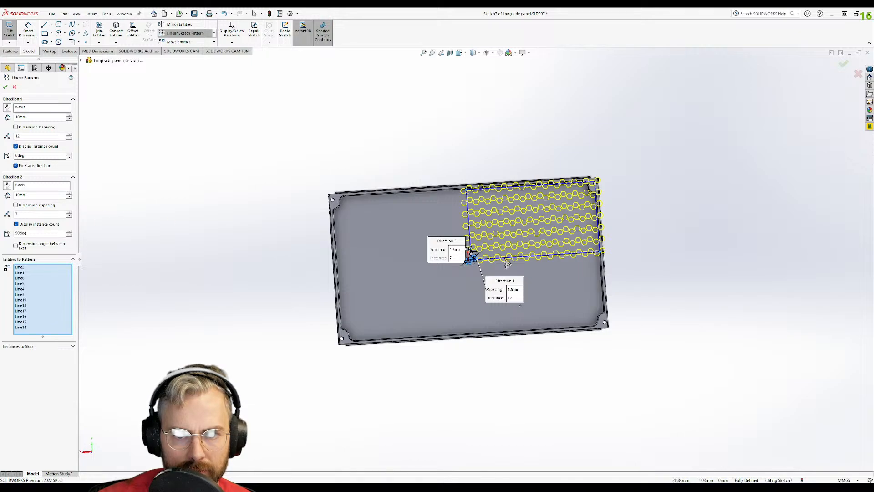
# - Set the pattern's Y-axis spacing to 5 mm
pyautogui.scroll(-5, 465, 222)
pyautogui.scroll(-2, 466, 222)
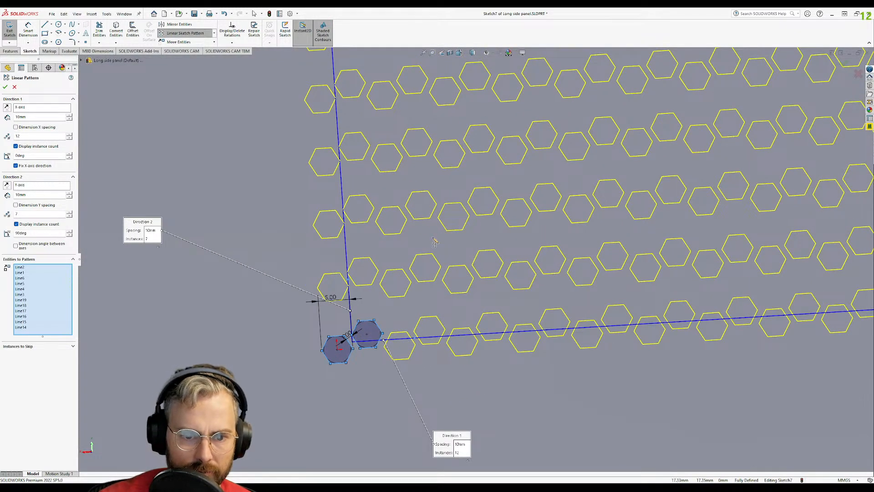
pyautogui.click(69, 197)
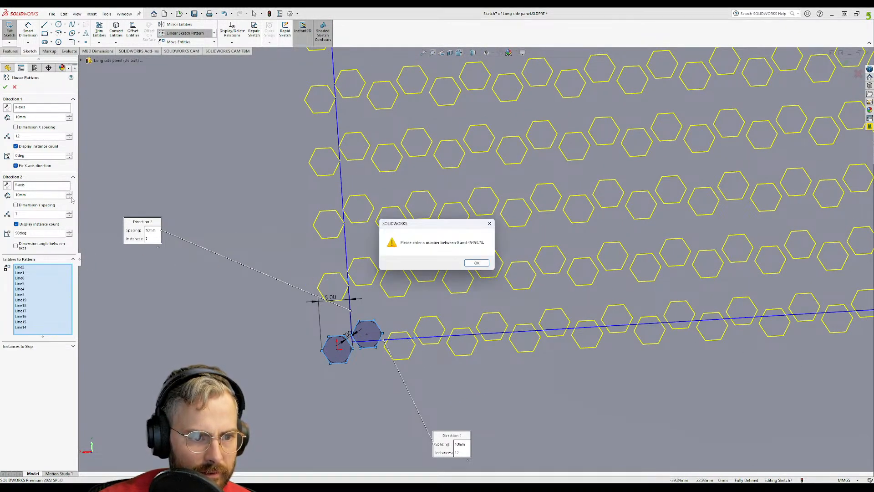
pyautogui.click(477, 263)
pyautogui.write('5mm')
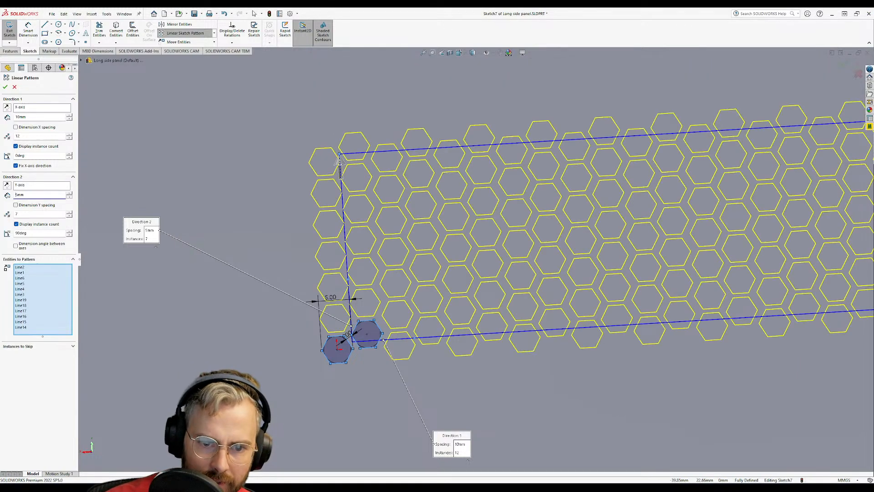
# - Set the Y-axis instance count to 13 and create the hexagon pattern over one quarter of the panel
pyautogui.scroll(-5, 479, 261)
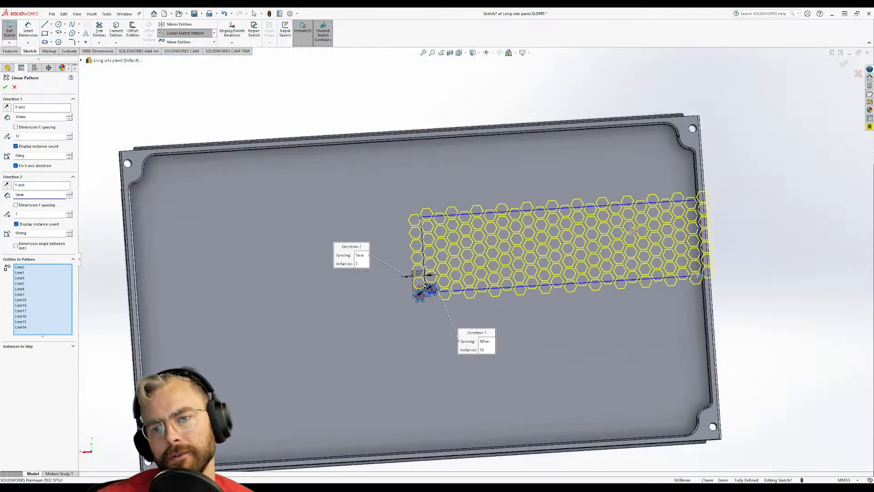
pyautogui.click(69, 194)
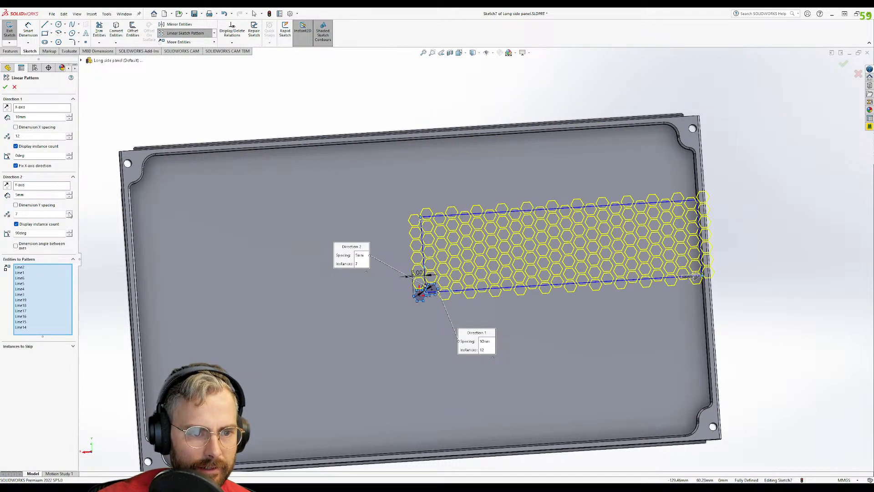
pyautogui.click(68, 212)
pyautogui.click(68, 212)
pyautogui.click(69, 213)
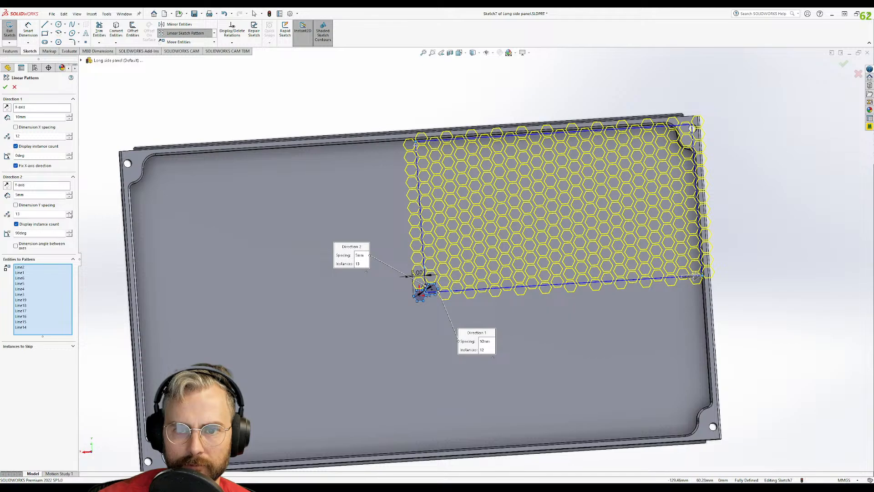
pyautogui.click(68, 212)
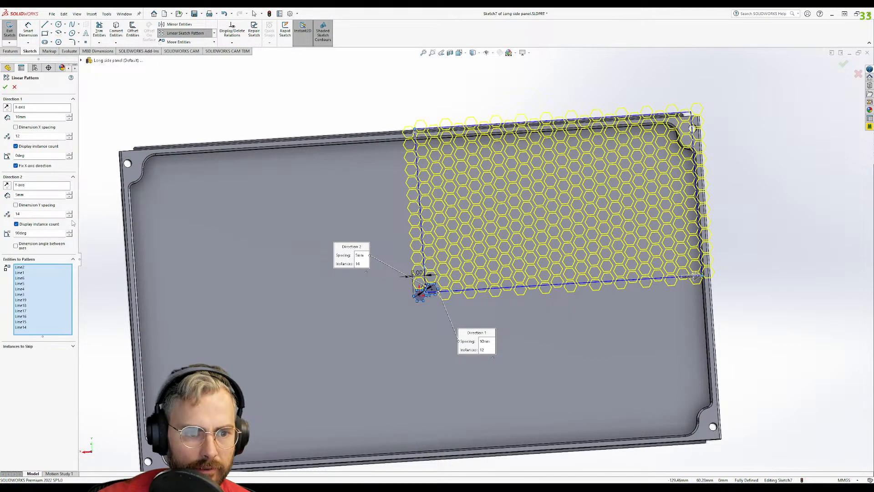
pyautogui.click(69, 216)
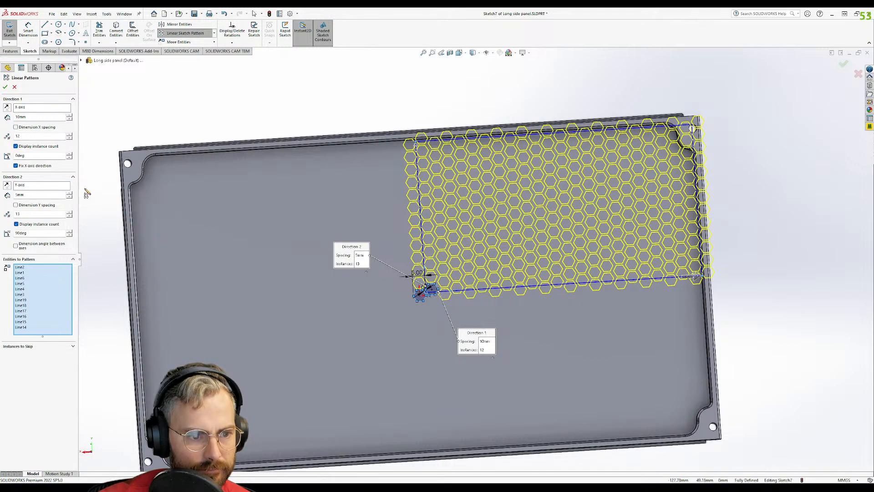
pyautogui.click(5, 87)
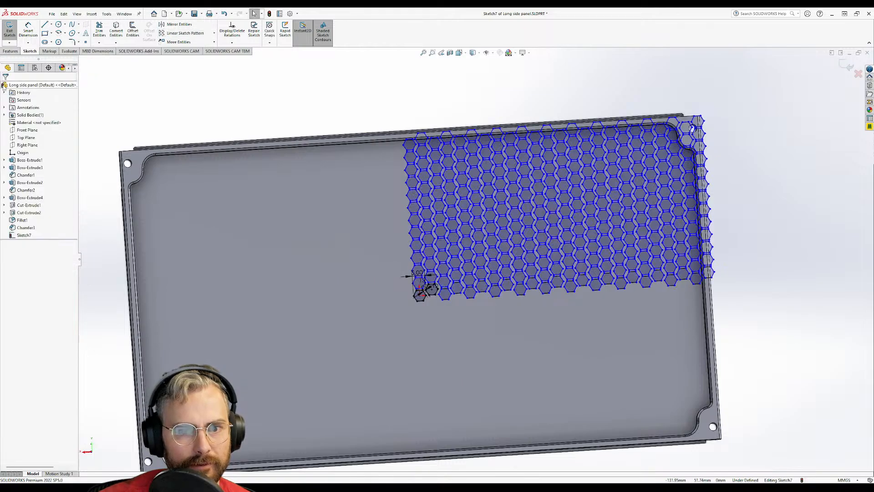
# - Convert the outline of the recess floor face into sketch entities of the hexagon sketch
pyautogui.scroll(-5, 678, 246)
pyautogui.scroll(6, 678, 246)
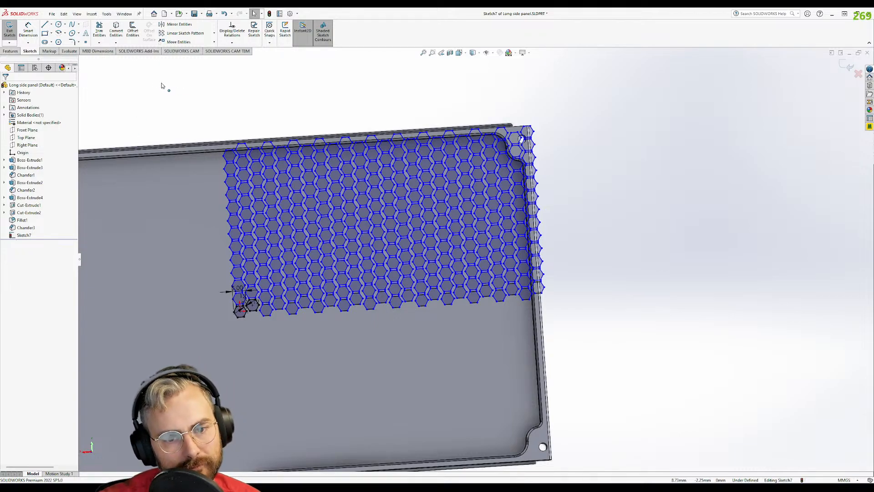
pyautogui.scroll(3, 253, 273)
pyautogui.click(266, 112)
pyautogui.scroll(-5, 251, 227)
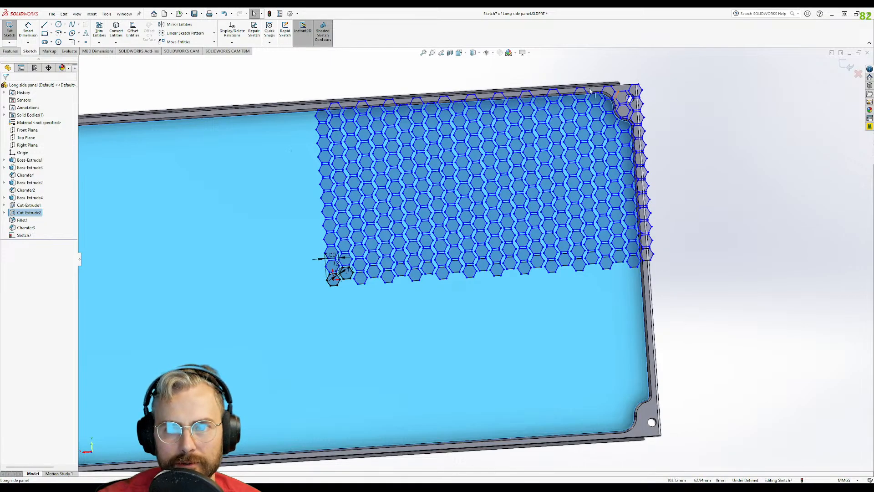
pyautogui.scroll(3, 609, 102)
pyautogui.scroll(2, 599, 182)
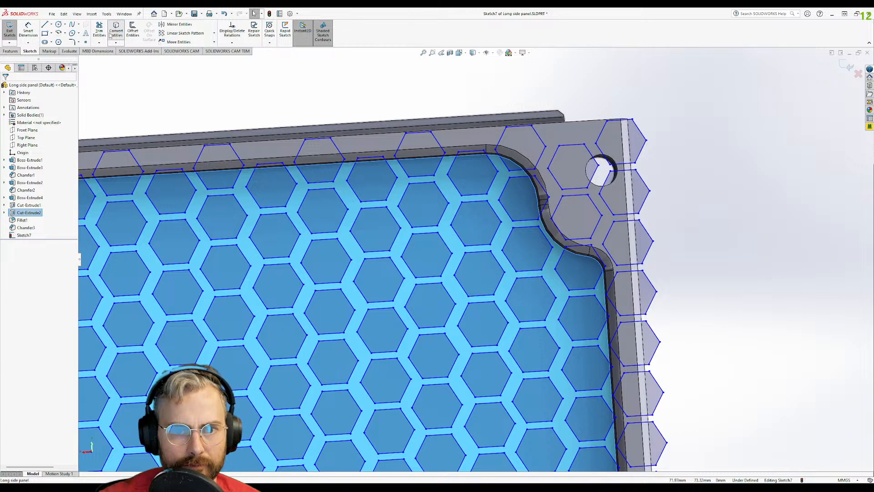
pyautogui.click(111, 35)
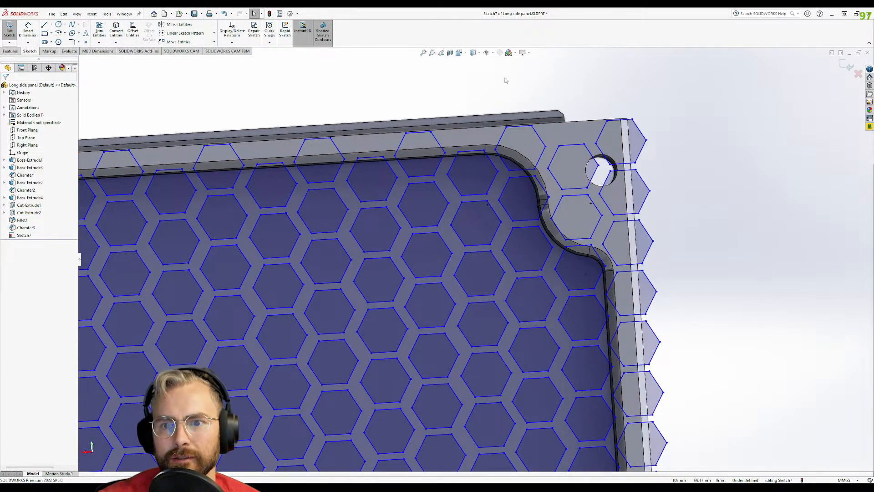
pyautogui.scroll(5, 509, 117)
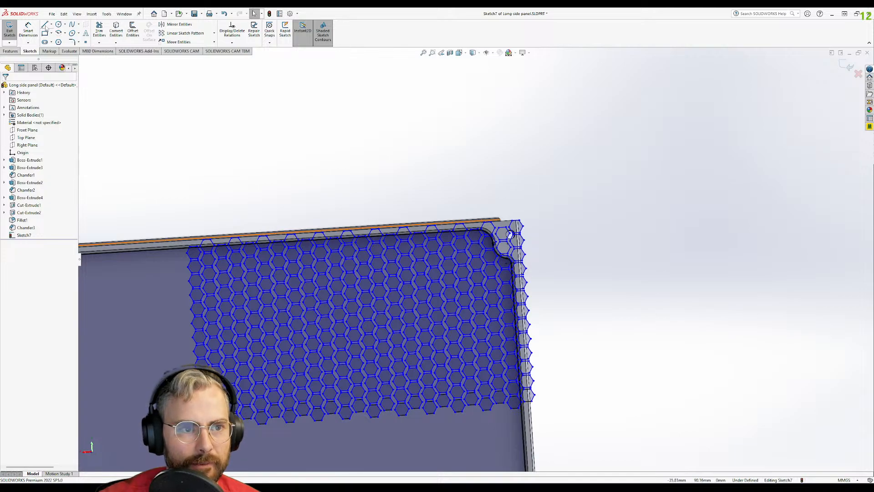
pyautogui.click(10, 52)
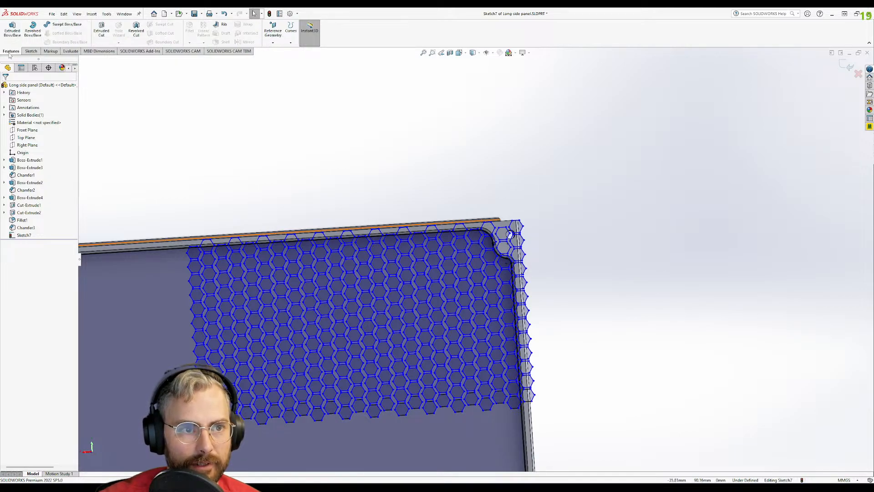
pyautogui.click(101, 33)
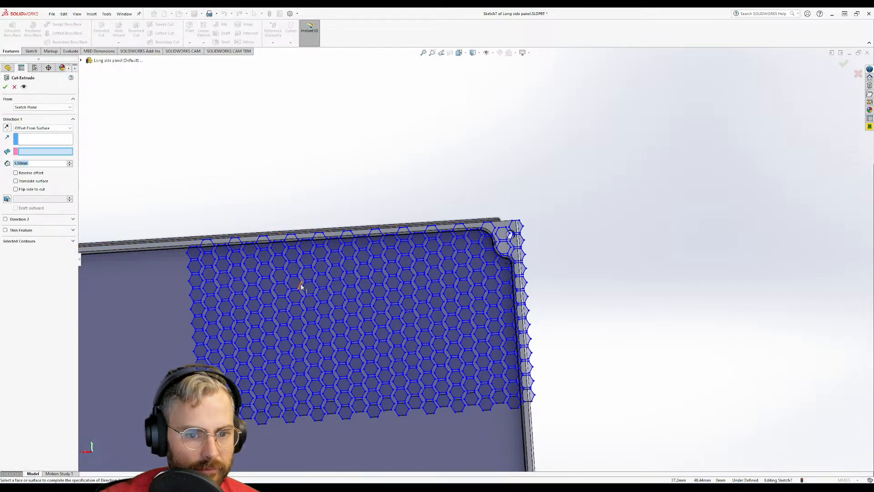
pyautogui.scroll(-8, 301, 287)
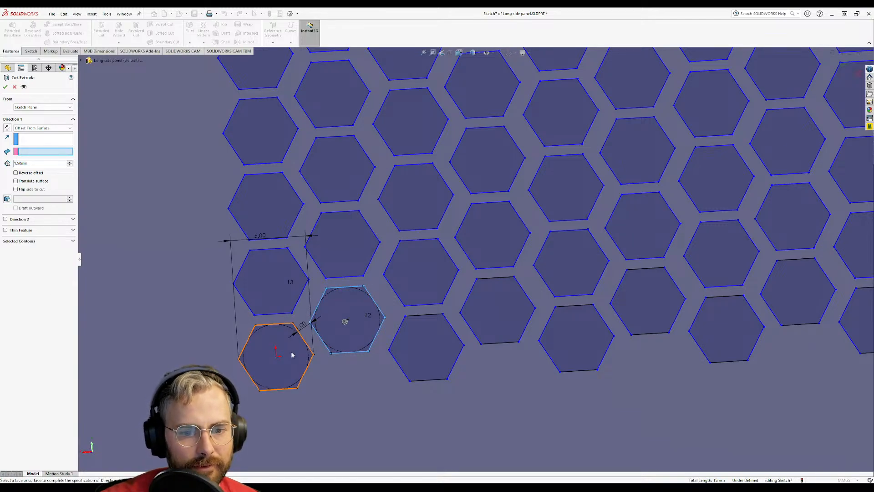
pyautogui.click(28, 240)
pyautogui.click(339, 299)
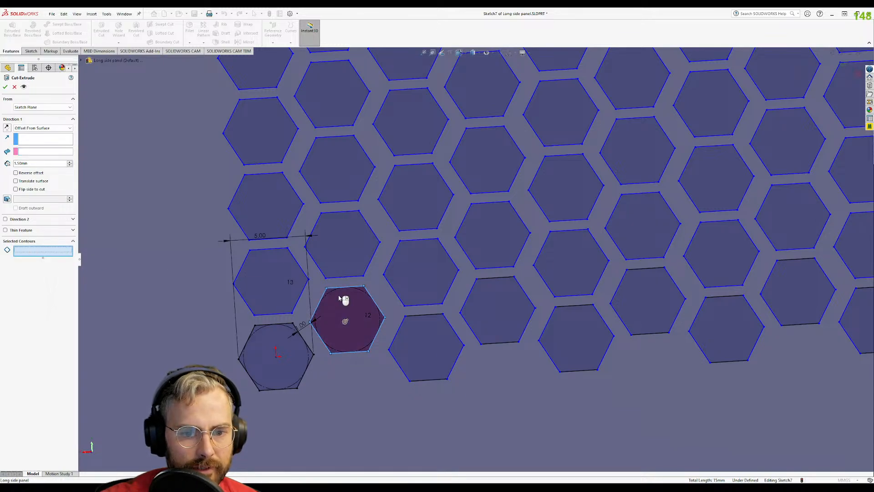
pyautogui.click(288, 349)
pyautogui.click(277, 296)
pyautogui.click(345, 262)
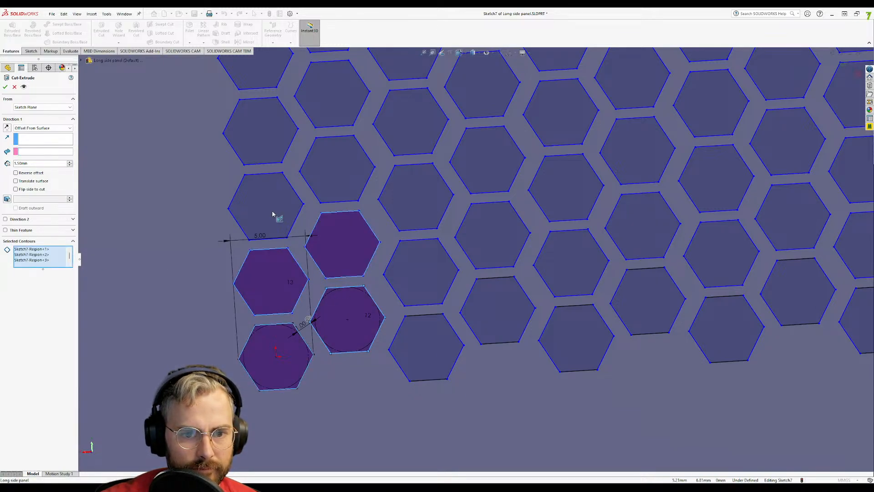
pyautogui.click(269, 207)
pyautogui.click(337, 169)
pyautogui.click(260, 132)
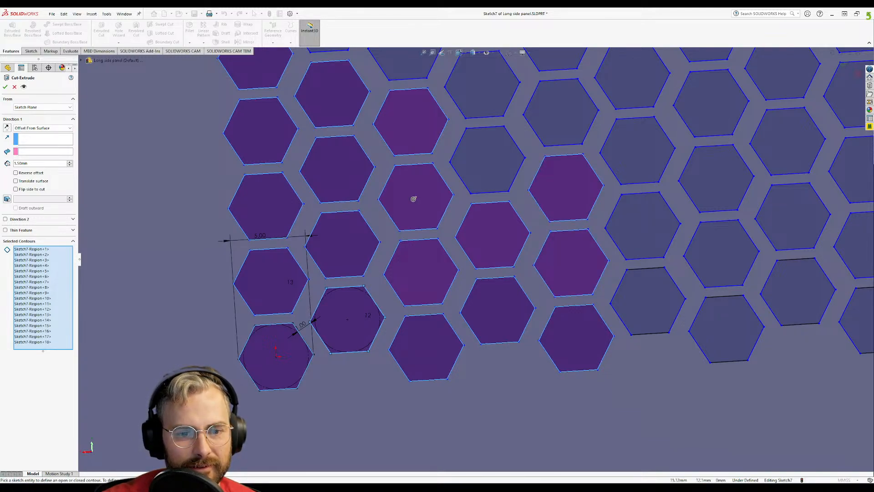
pyautogui.click(489, 161)
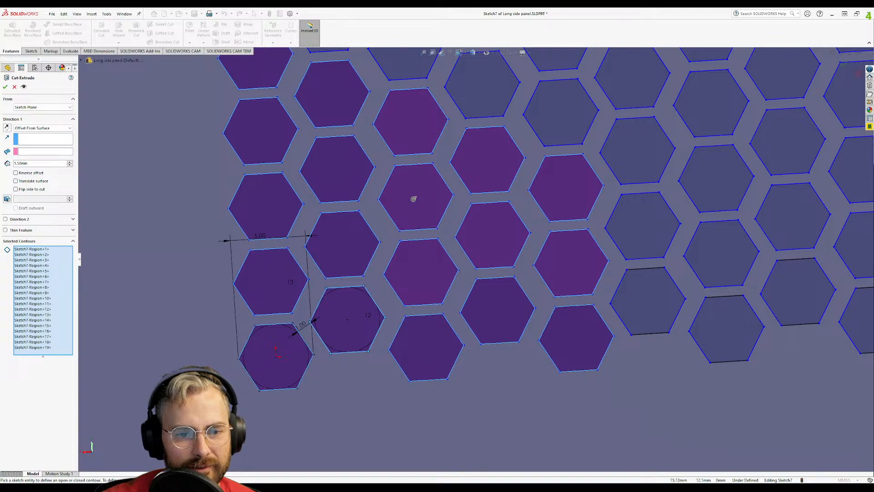
pyautogui.click(557, 116)
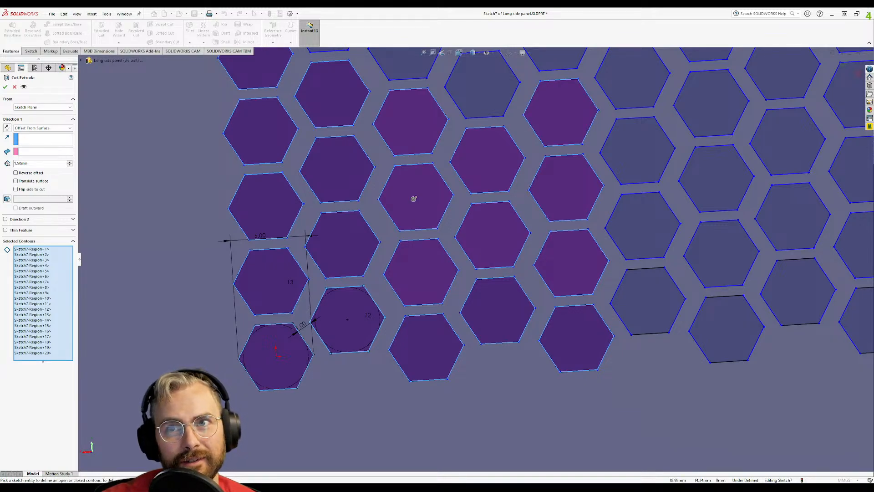
pyautogui.click(483, 87)
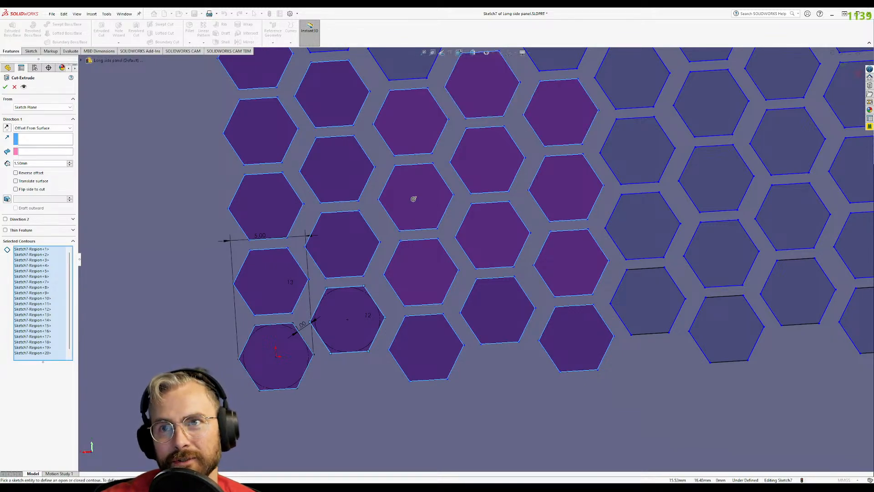
pyautogui.press('Escape')
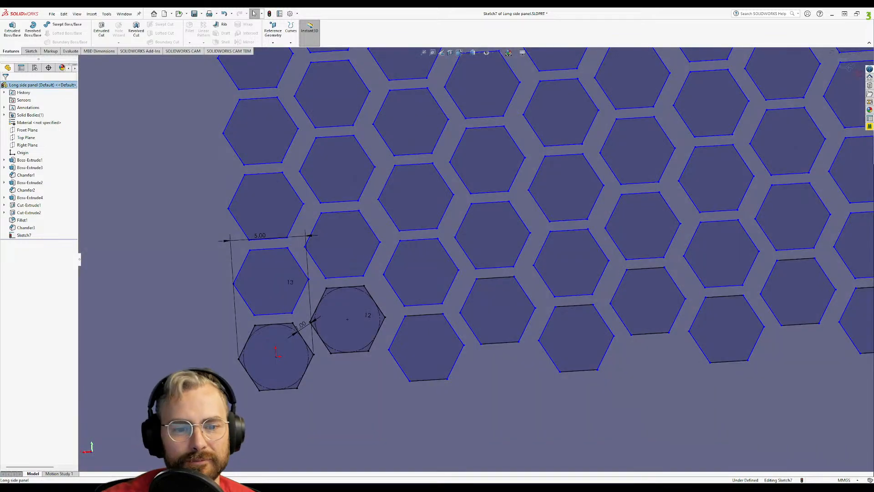
# - Test the pattern's freedom by moving the outer corner point of the third hexagon in the lowest row, and undo the move
pyautogui.scroll(5, 406, 341)
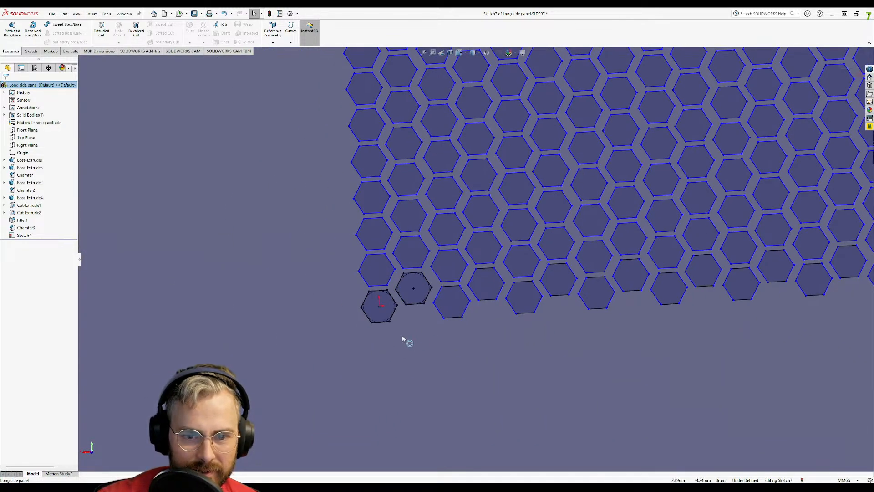
pyautogui.scroll(-8, 514, 272)
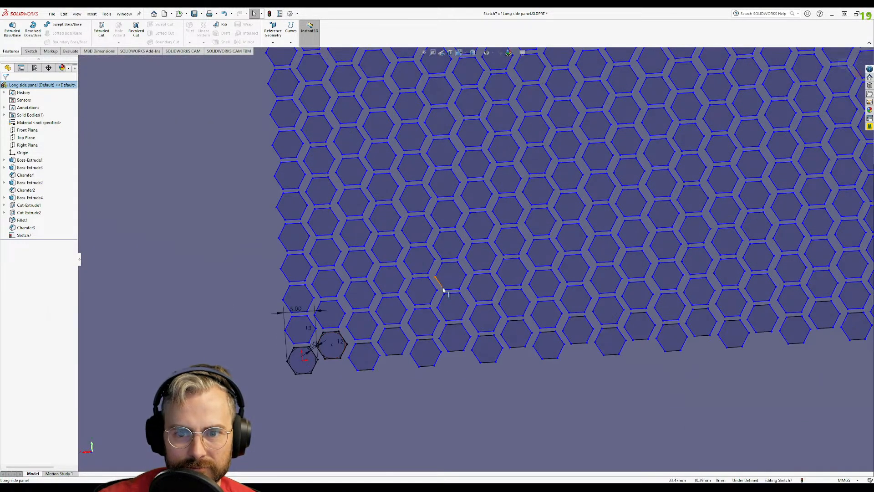
pyautogui.scroll(-3, 315, 373)
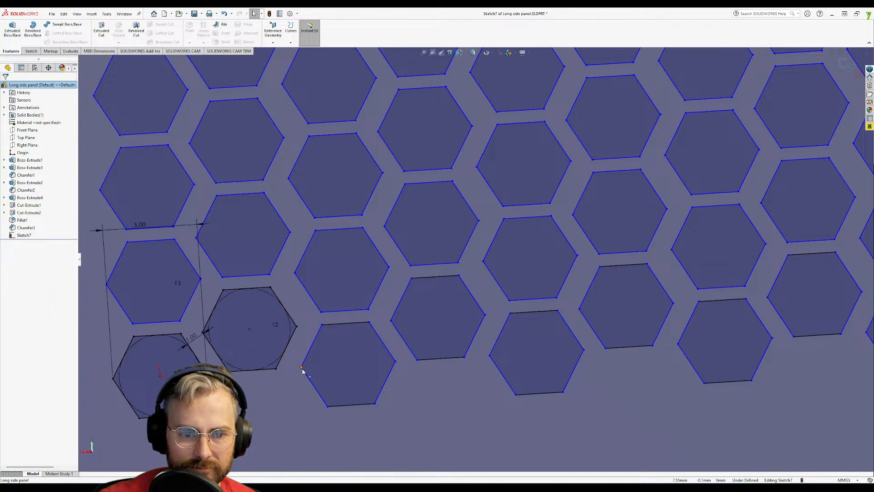
pyautogui.click(301, 367)
pyautogui.moveTo(302, 368)
pyautogui.mouseDown()
pyautogui.moveTo(254, 375)
pyautogui.moveTo(299, 380)
pyautogui.mouseUp()
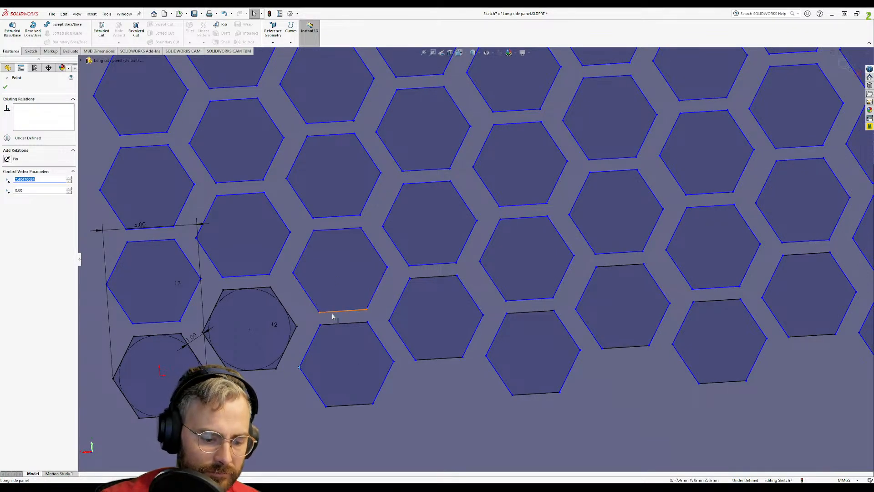
pyautogui.press('Escape')
pyautogui.hotkey('ctrl', 'z')
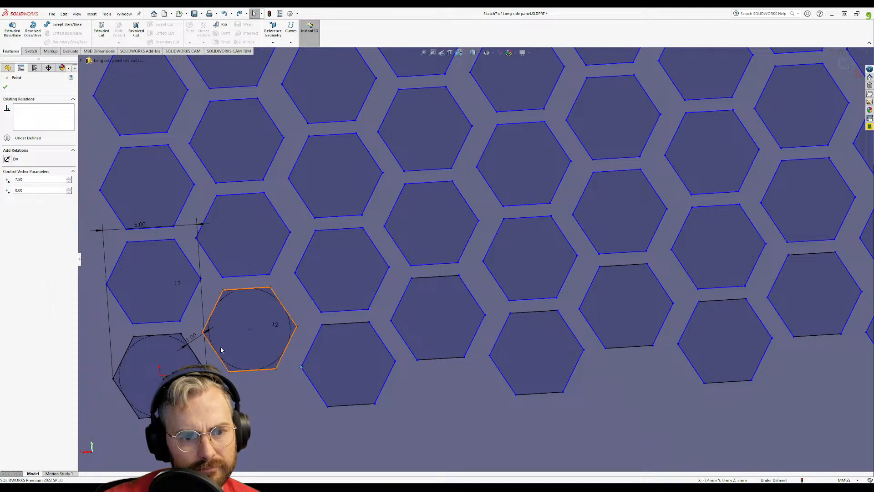
# - Dimension the gap between the second seed hexagon and the facing side of the patterned hexagon diagonally above it as 1 mm
pyautogui.click(31, 51)
pyautogui.click(28, 30)
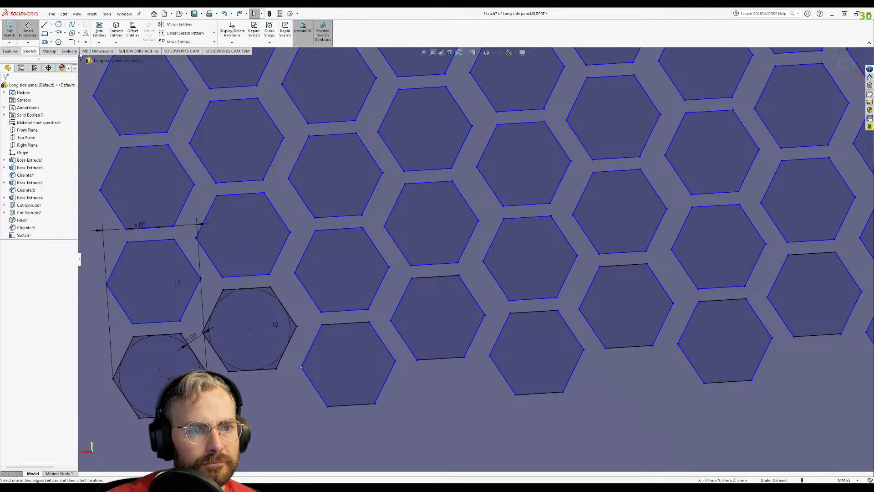
pyautogui.click(307, 293)
pyautogui.click(289, 310)
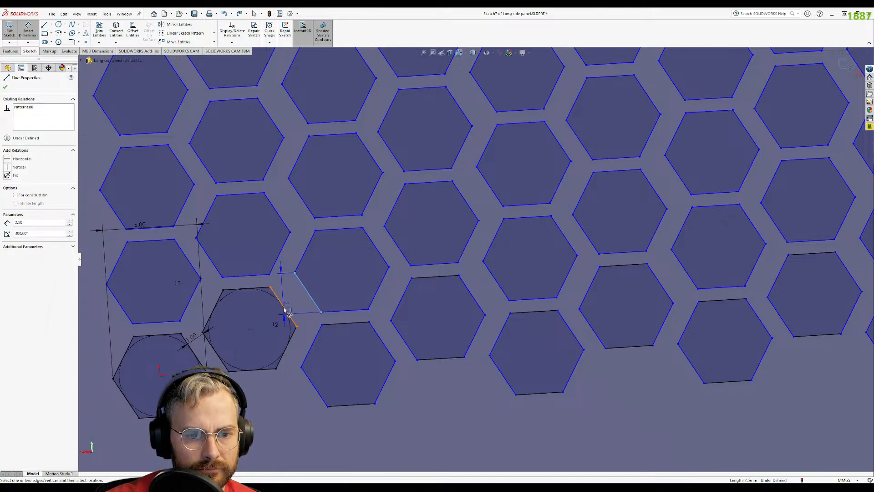
pyautogui.click(313, 304)
pyautogui.click(321, 305)
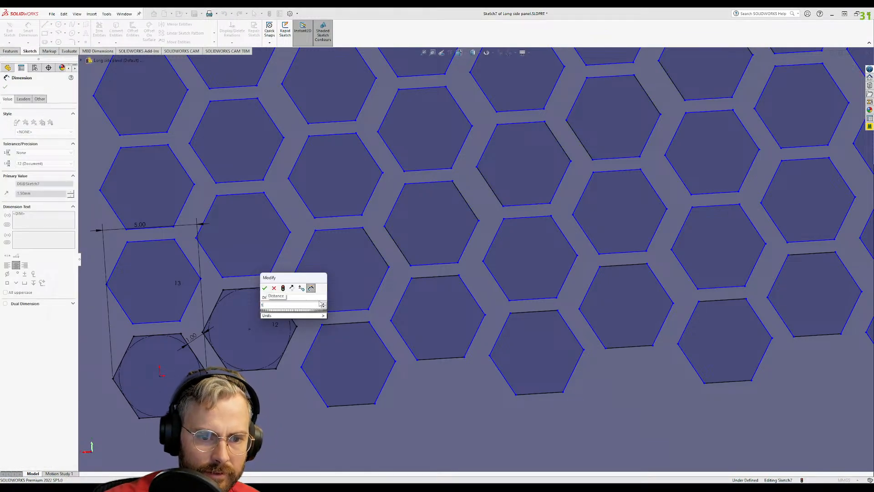
pyautogui.press('Return')
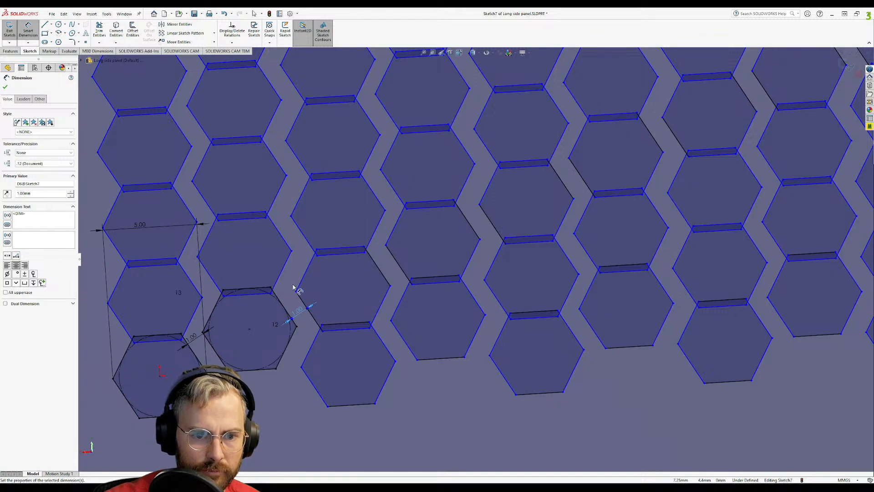
# - Dimension the gap between the second seed hexagon and the adjacent patterned hexagon diagonally below it as 1 mm
pyautogui.click(308, 353)
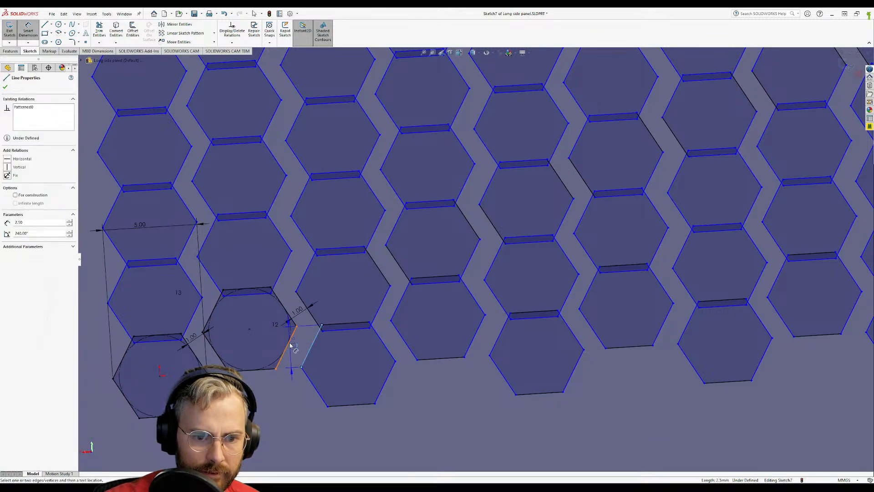
pyautogui.click(288, 347)
pyautogui.click(303, 349)
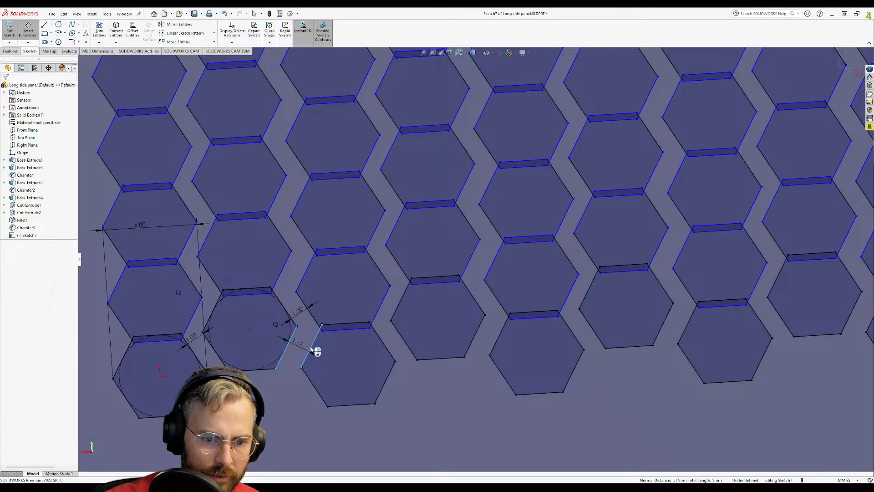
pyautogui.write('1.00mm')
pyautogui.press('Return')
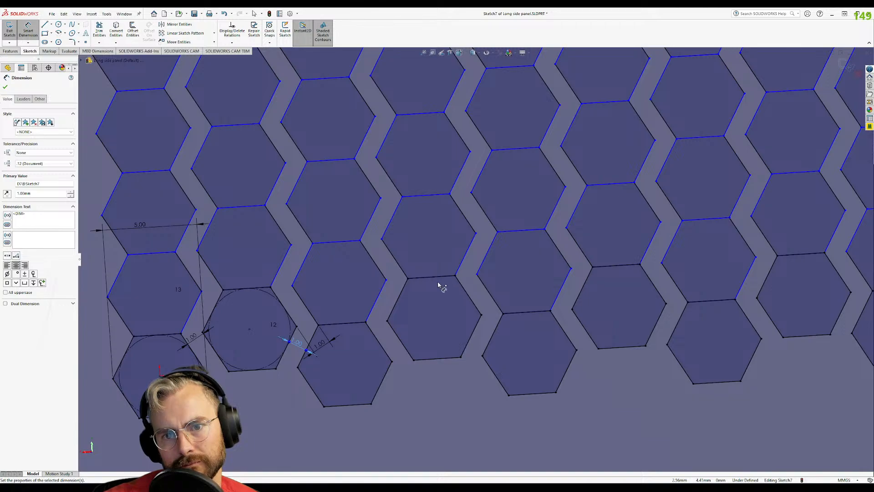
# - Dimension the vertical distance between matching corner points of the first hexagon at the origin and the hexagon directly above it
pyautogui.scroll(10, 410, 279)
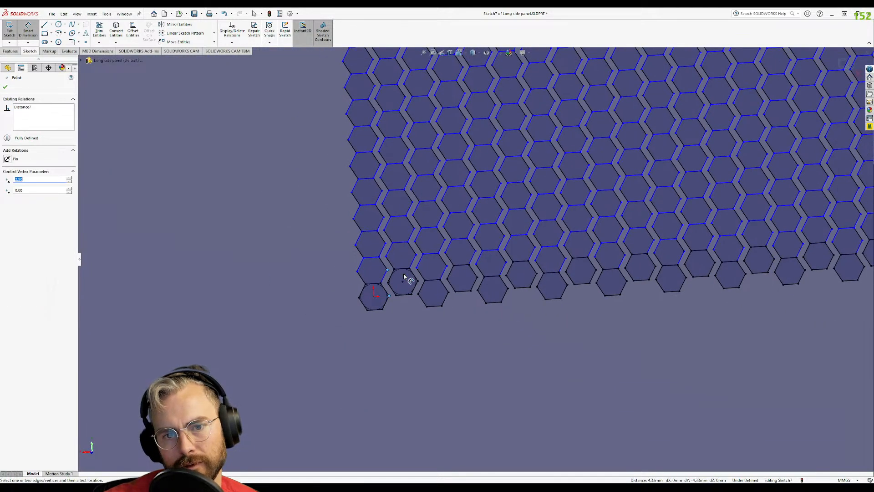
pyautogui.scroll(-5, 456, 187)
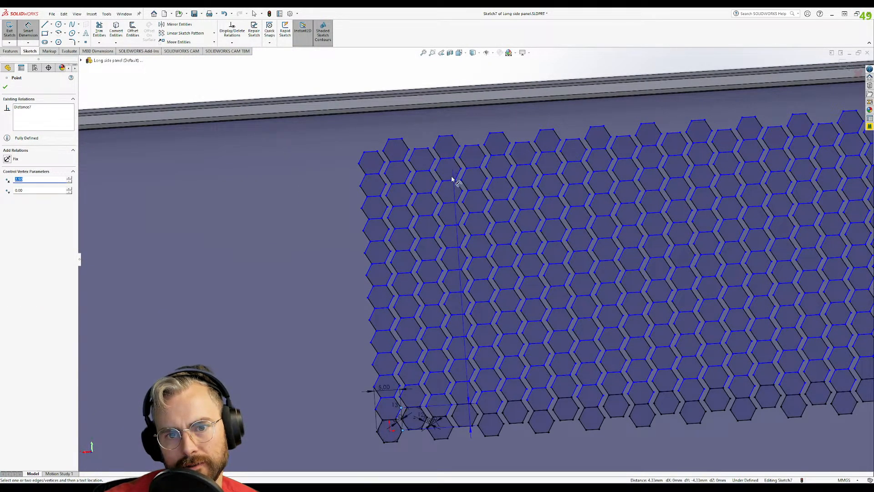
pyautogui.scroll(2, 628, 201)
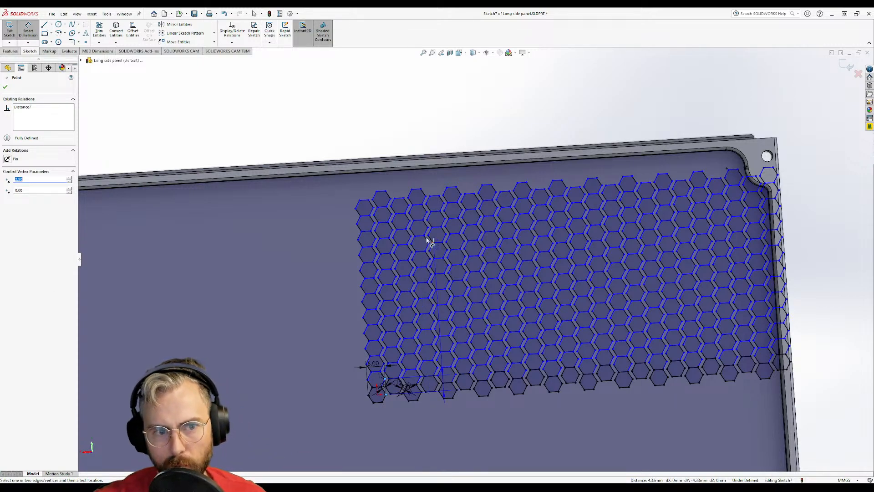
pyautogui.scroll(-4, 357, 406)
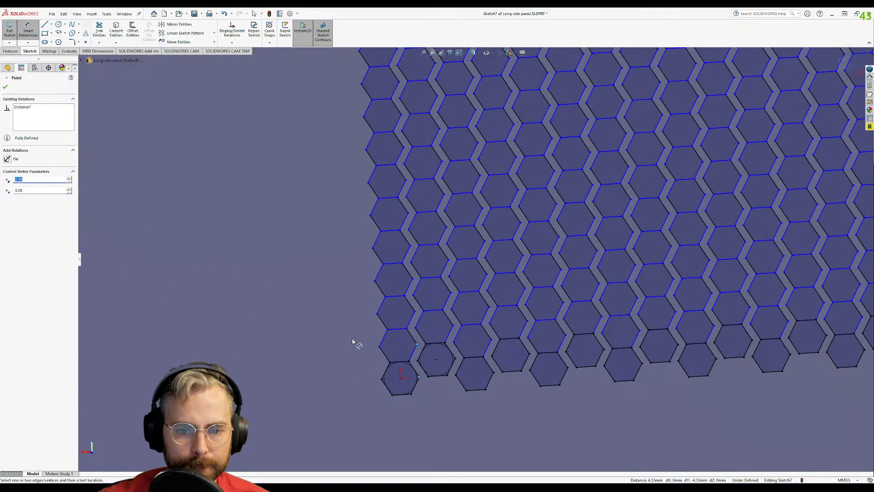
pyautogui.click(470, 342)
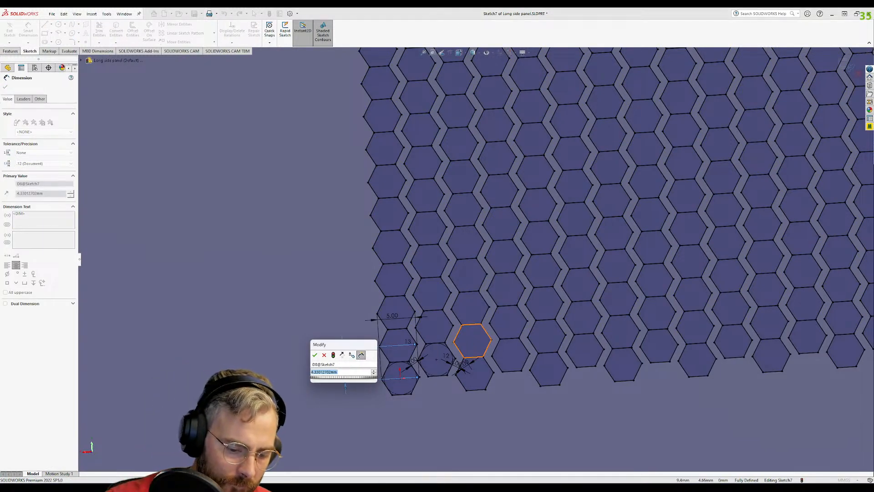
# - Set the vertical spacing between the two lowest hexagons in the first column to 5 mm
pyautogui.write('5')
pyautogui.press('Return')
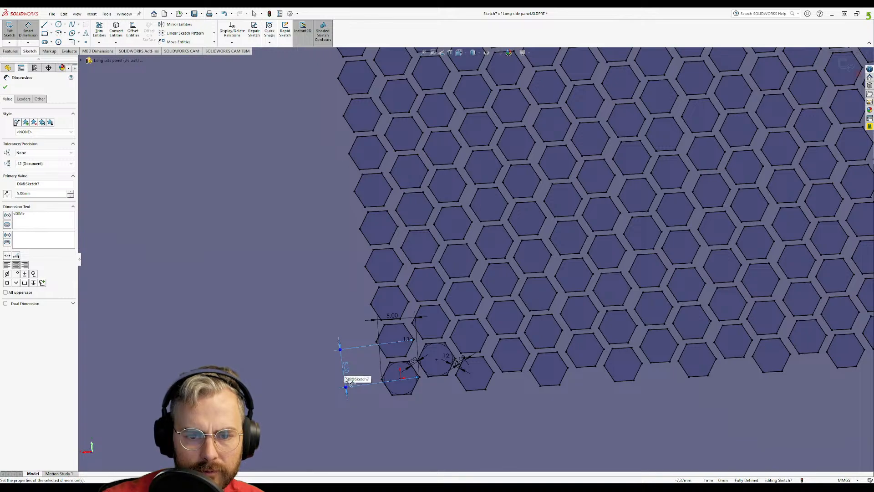
pyautogui.press('Escape')
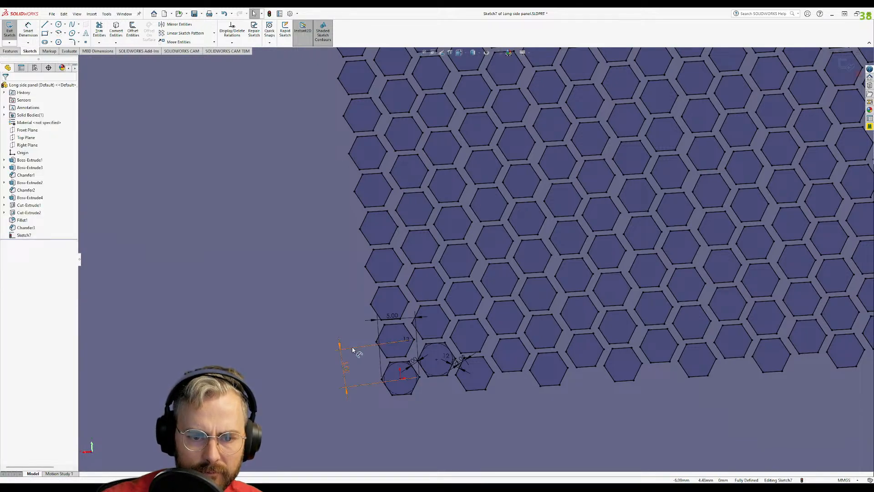
# - Replace the vertical spacing dimension with a 1 mm gap between the facing edges of the first column's two lowest hexagons
pyautogui.click(352, 347)
pyautogui.press('Delete')
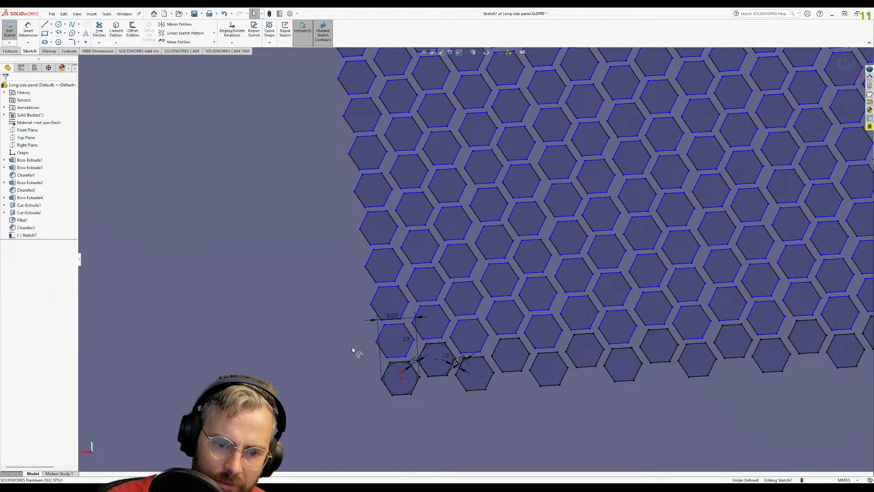
pyautogui.click(28, 29)
pyautogui.scroll(-5, 401, 357)
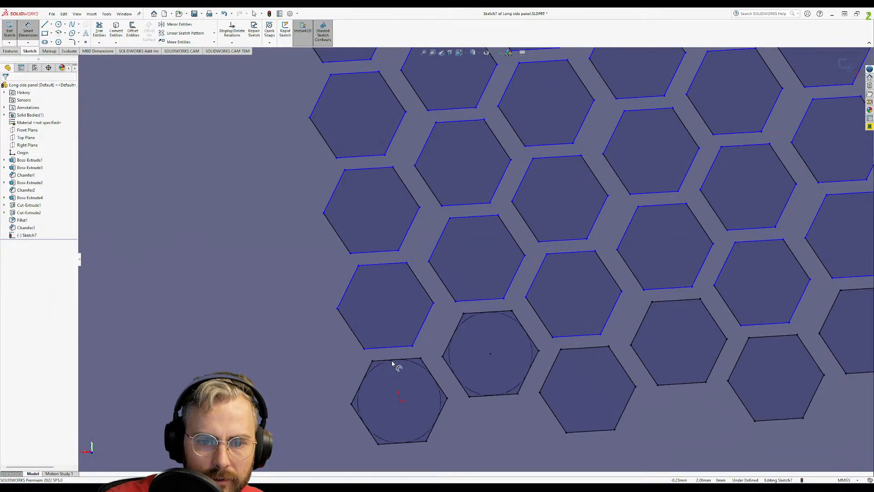
pyautogui.click(391, 348)
pyautogui.click(387, 359)
pyautogui.click(305, 348)
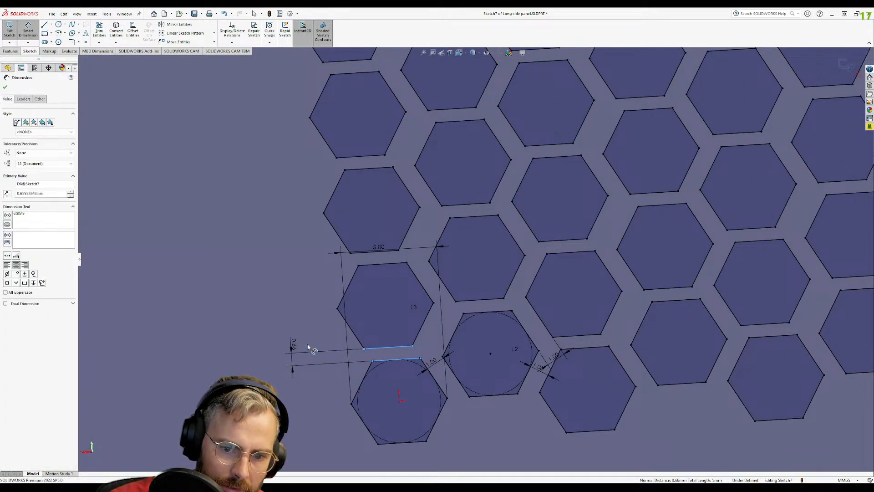
pyautogui.write('1')
pyautogui.press('Return')
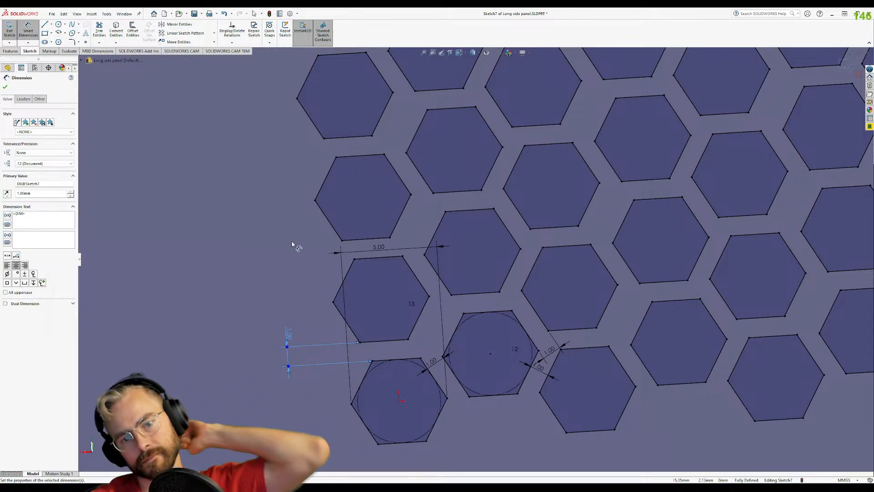
pyautogui.scroll(3, 182, 160)
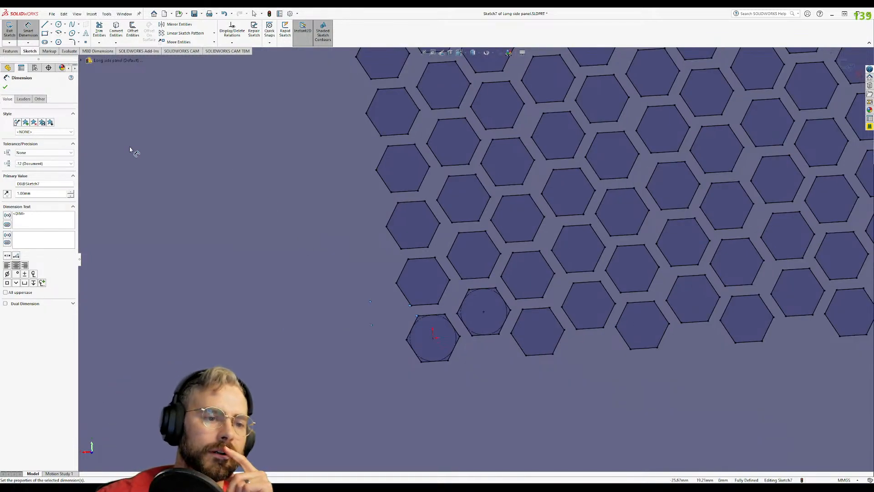
pyautogui.click(5, 87)
# - Examine how the hexagon pattern covers the panel and meets its inner edge and rounded corner
pyautogui.scroll(8, 484, 193)
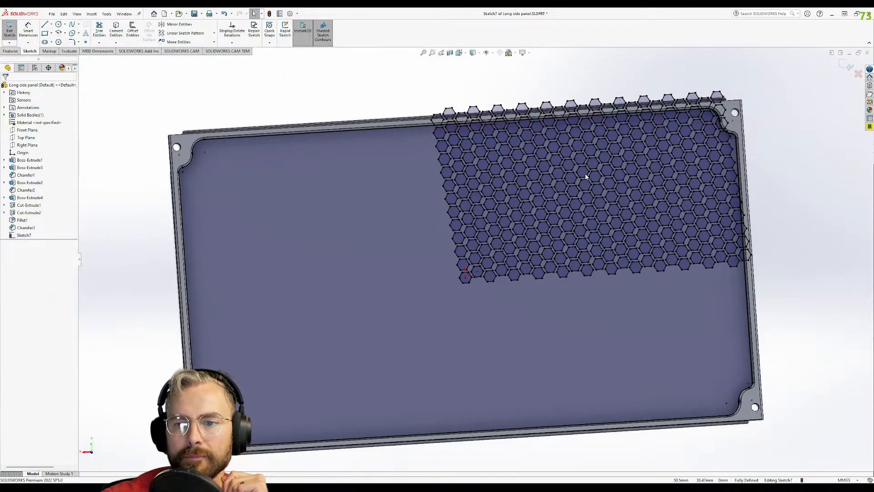
pyautogui.scroll(-3, 583, 177)
pyautogui.scroll(2, 667, 169)
pyautogui.scroll(-2, 763, 187)
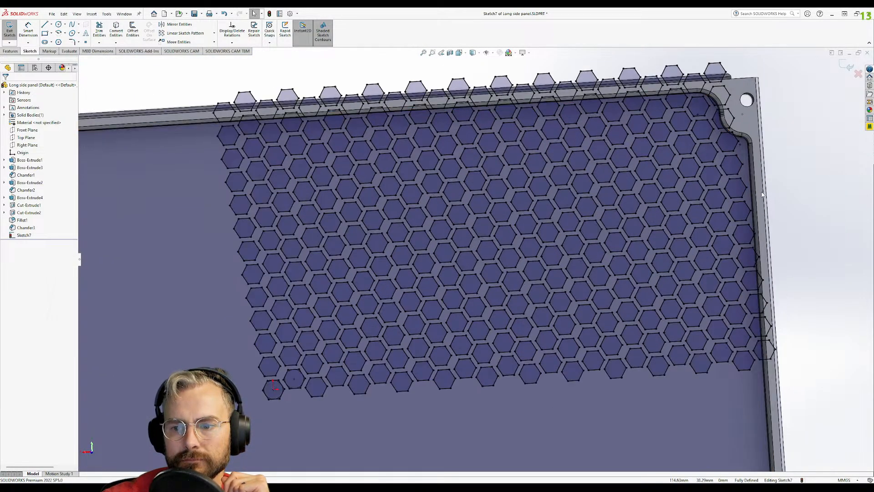
pyautogui.moveTo(772, 185); pyautogui.dragTo(758, 213, button='middle')
pyautogui.click(759, 213)
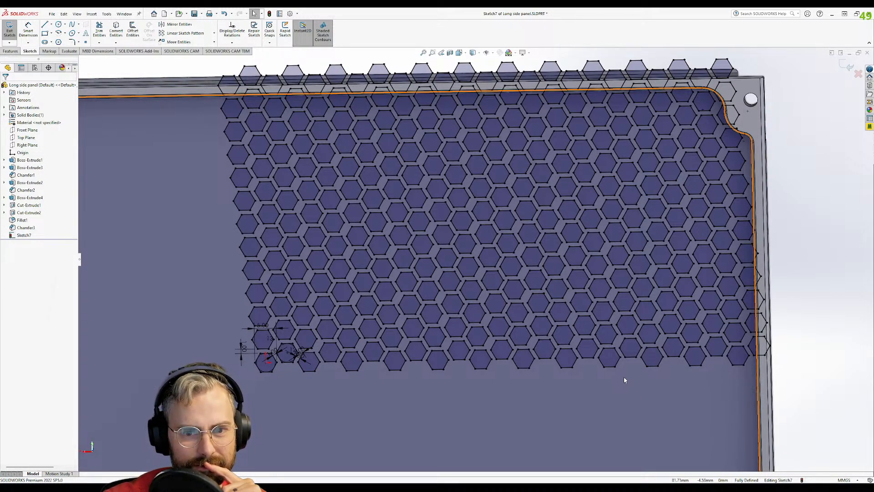
pyautogui.press('Escape')
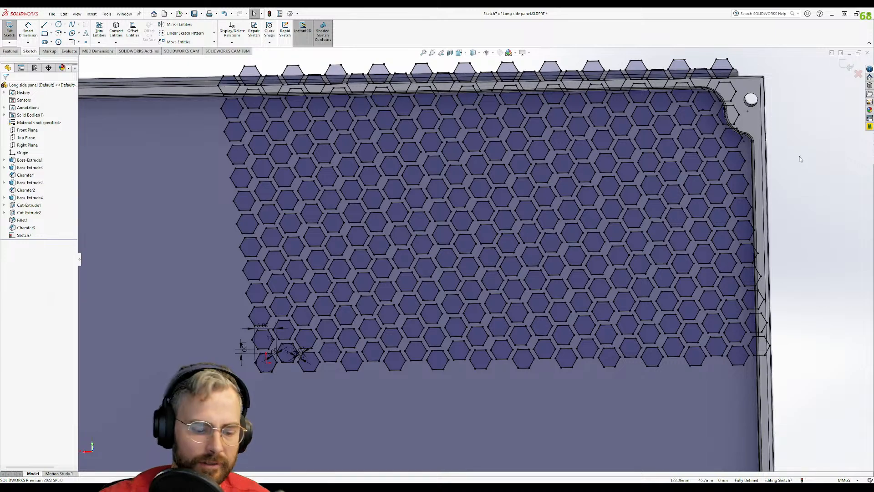
# - Undo the pattern spacing dimensions and the whole linear hexagon pattern, back to the two starting hexagons
pyautogui.hotkey('ctrl', 'z')
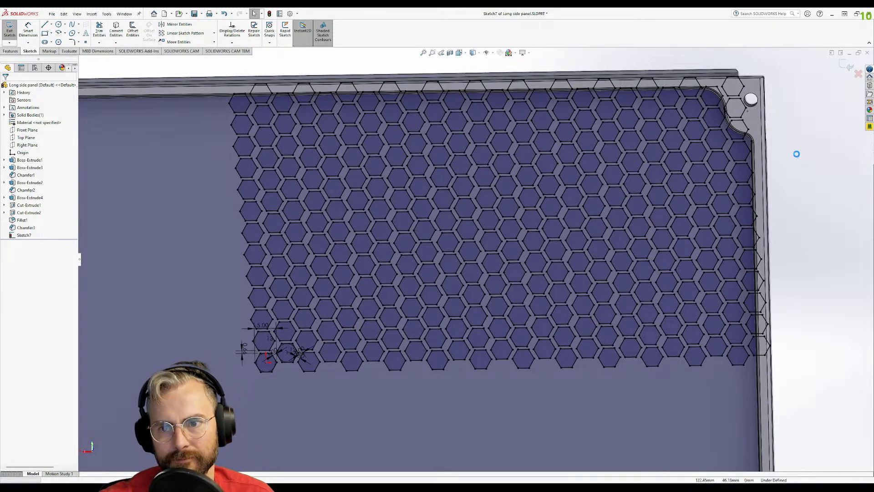
pyautogui.hotkey('ctrl', 'y')
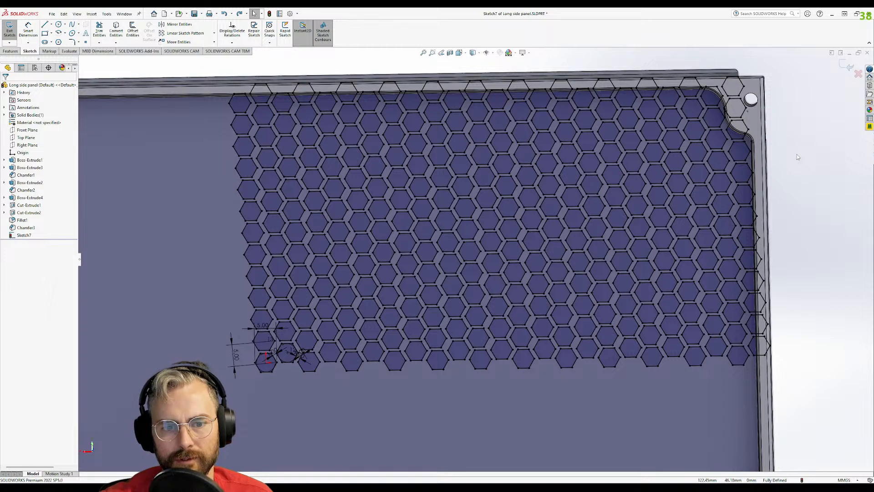
pyautogui.hotkey('ctrl', 'z')
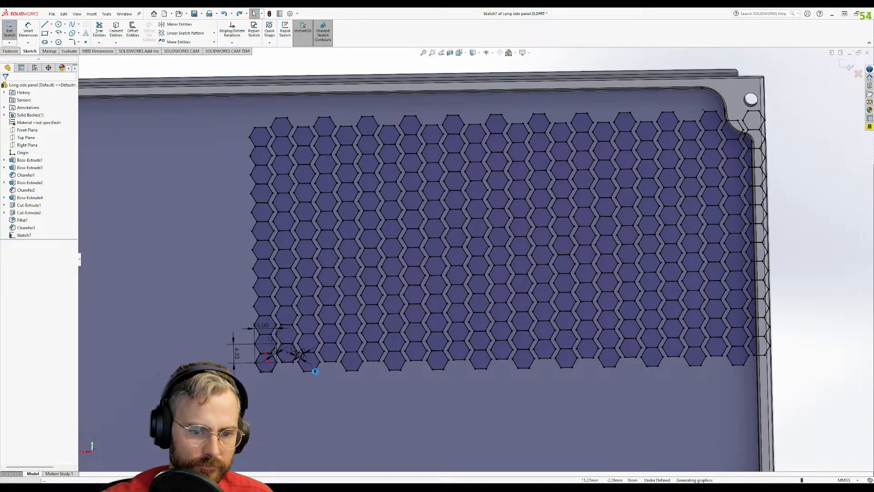
pyautogui.hotkey('ctrl', 'z')
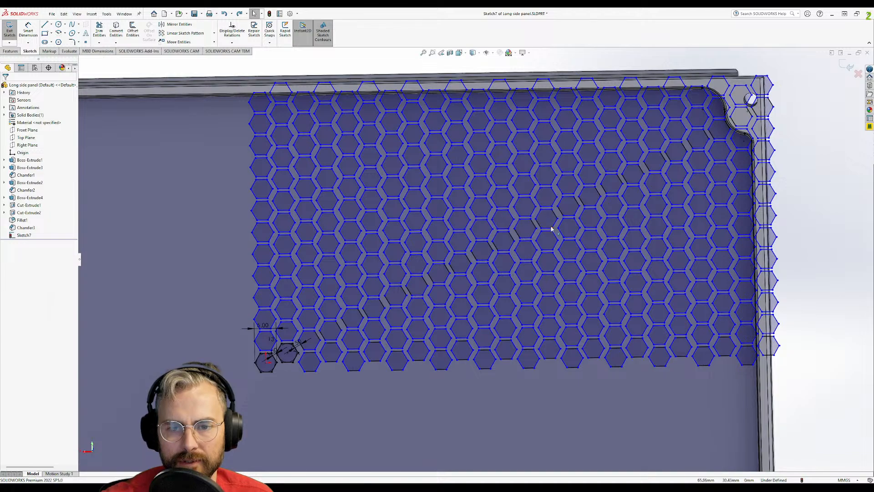
pyautogui.click(531, 231)
pyautogui.hotkey('ctrl', 'z')
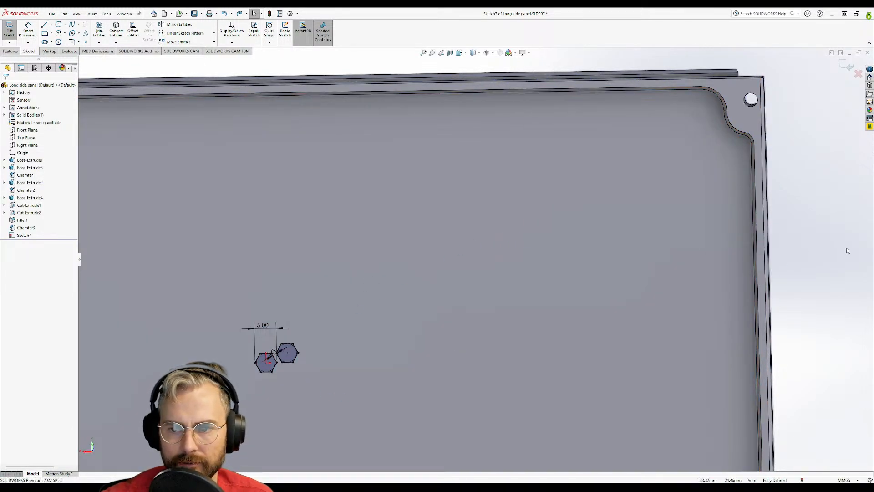
# - Sketch a third hexagon about 5 mm wide and position it directly above the hexagon at the origin
pyautogui.scroll(-4, 295, 325)
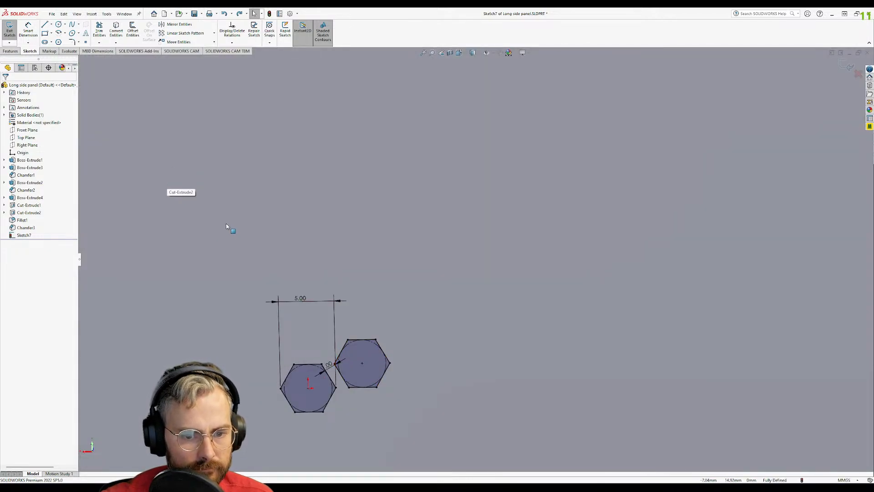
pyautogui.click(59, 42)
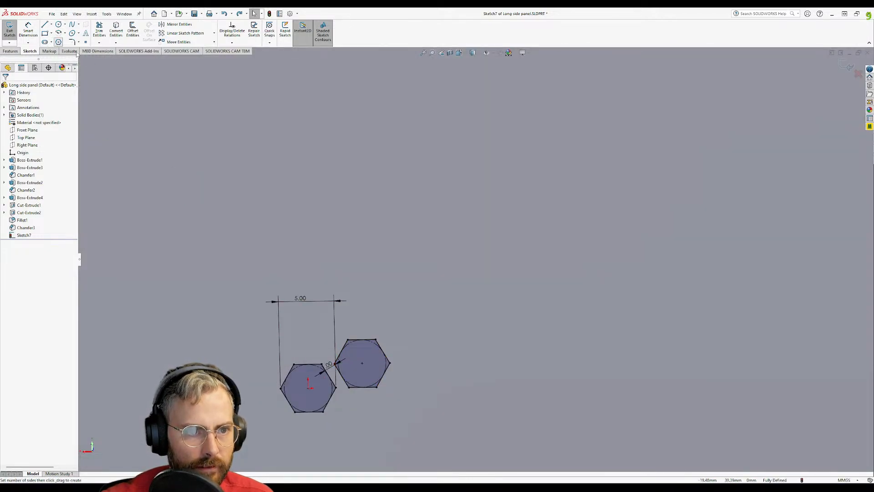
pyautogui.click(304, 322)
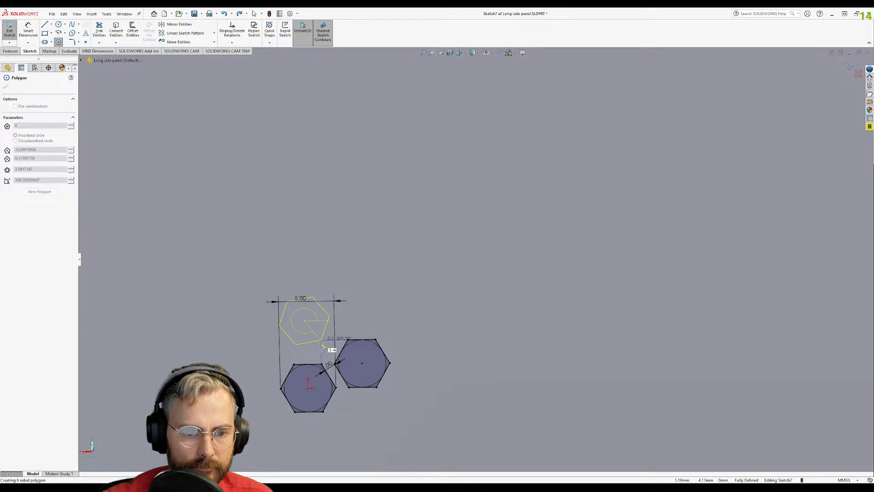
pyautogui.click(329, 343)
pyautogui.press('Escape')
pyautogui.scroll(-5, 330, 341)
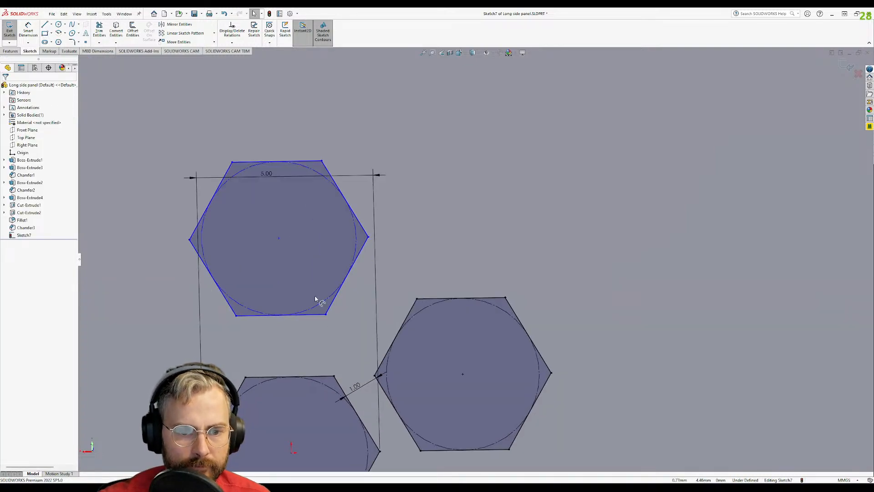
pyautogui.moveTo(279, 239)
pyautogui.mouseDown()
pyautogui.moveTo(319, 271)
pyautogui.moveTo(290, 272)
pyautogui.mouseUp()
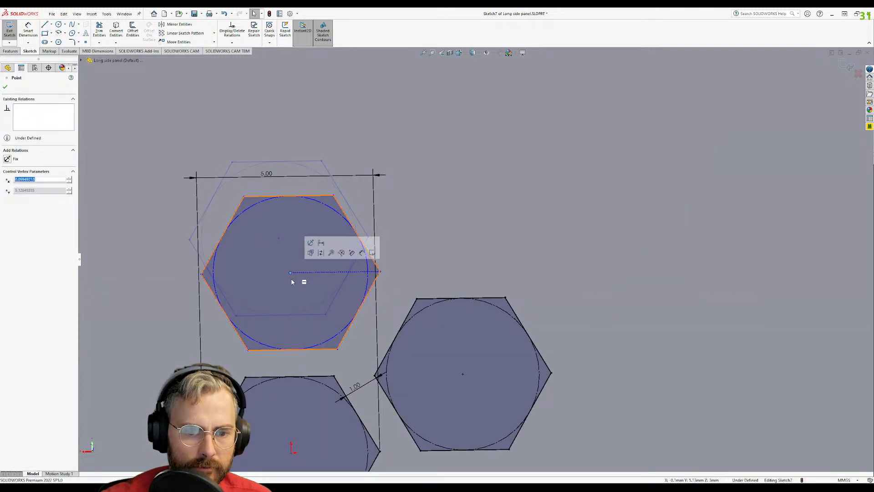
# - Make the new hexagon's lower edge equal in length to the facing upper edge of the origin hexagon
pyautogui.click(292, 349)
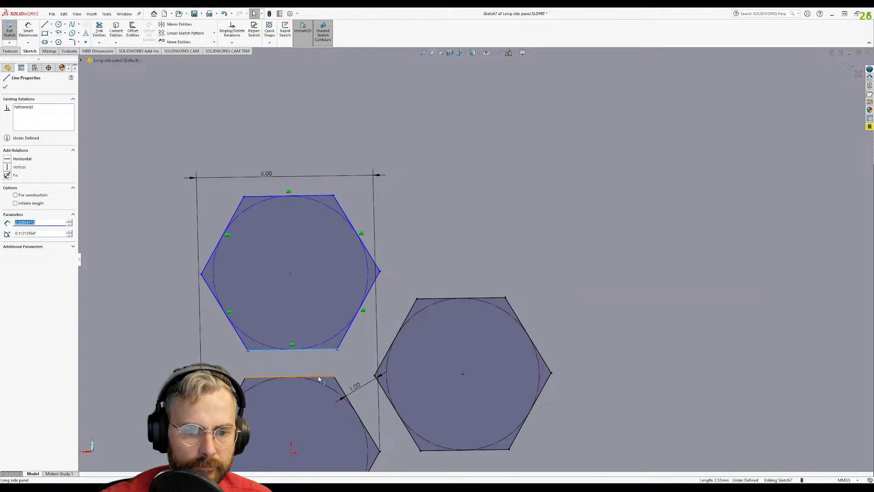
pyautogui.keyDown('ctrl'); pyautogui.click(289, 377); pyautogui.keyUp('ctrl')
pyautogui.click(17, 240)
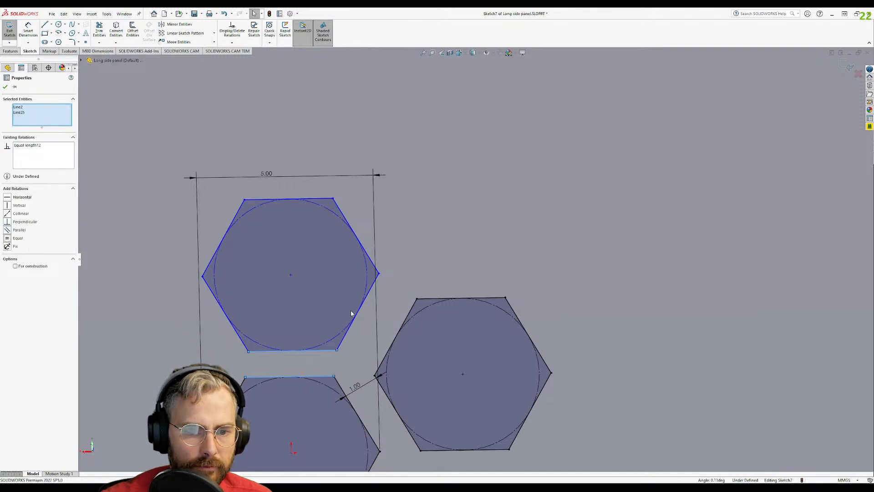
# - Try to dimension the gap between the facing edges of the new hexagon and the origin hexagon
pyautogui.press('d')
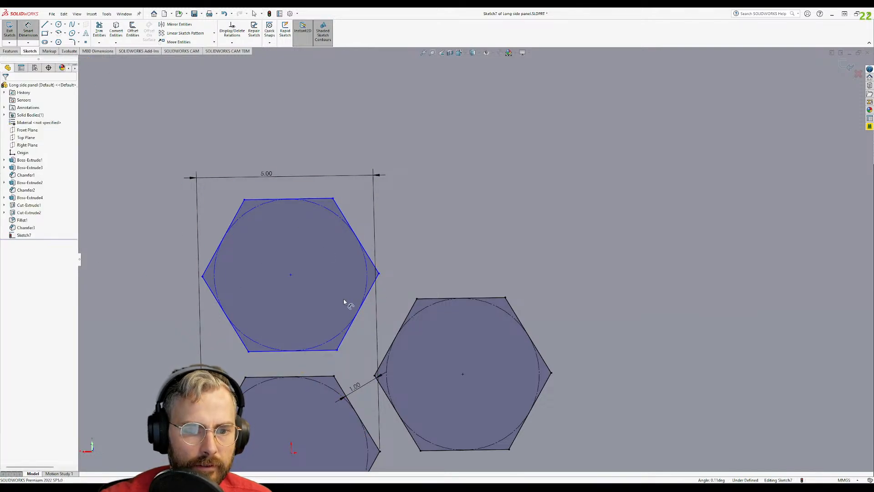
pyautogui.click(321, 350)
pyautogui.click(310, 377)
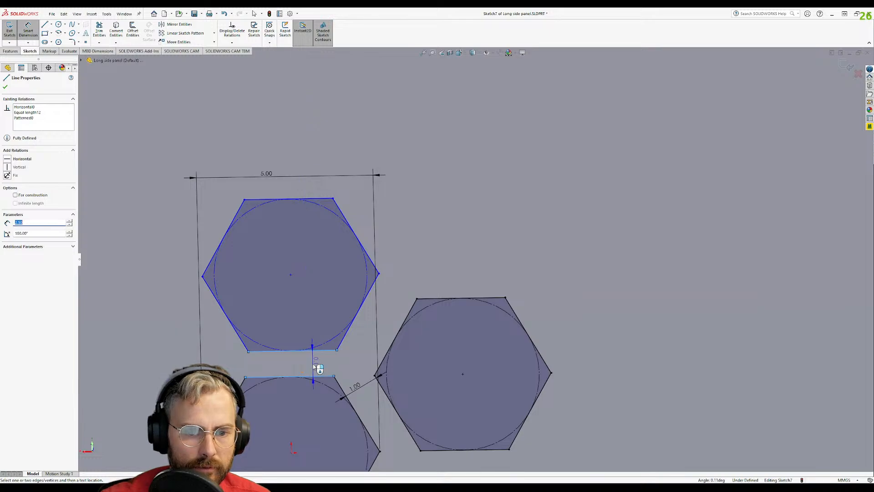
pyautogui.click(381, 363)
pyautogui.press('Return')
pyautogui.press('Escape')
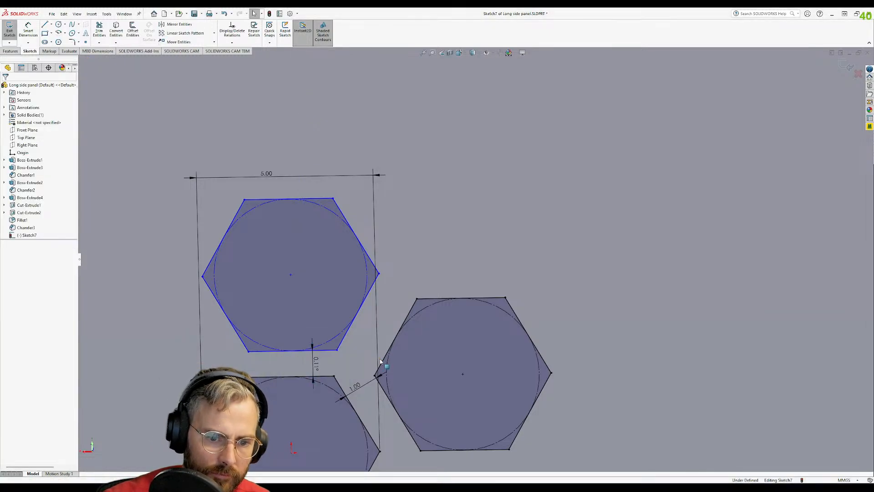
# - Delete the angular dimension between the facing edges of the two stacked hexagons
pyautogui.click(317, 365)
pyautogui.press('BackSpace')
pyautogui.press('Escape')
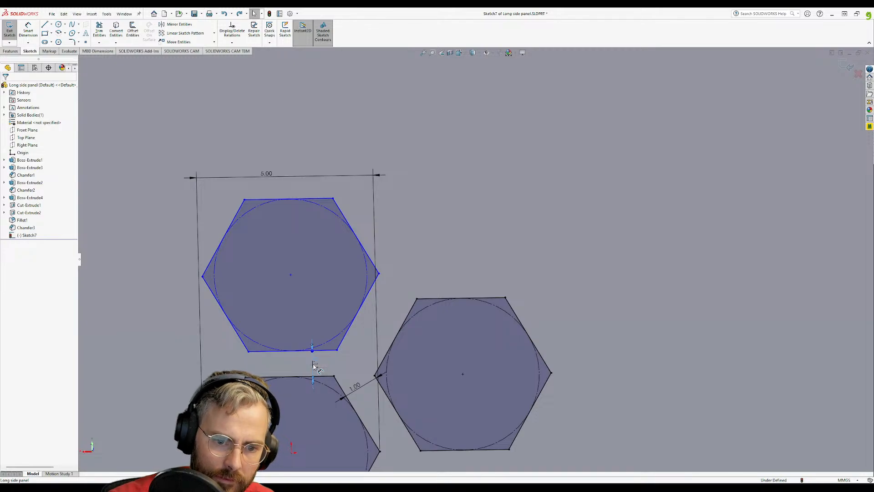
pyautogui.click(313, 355)
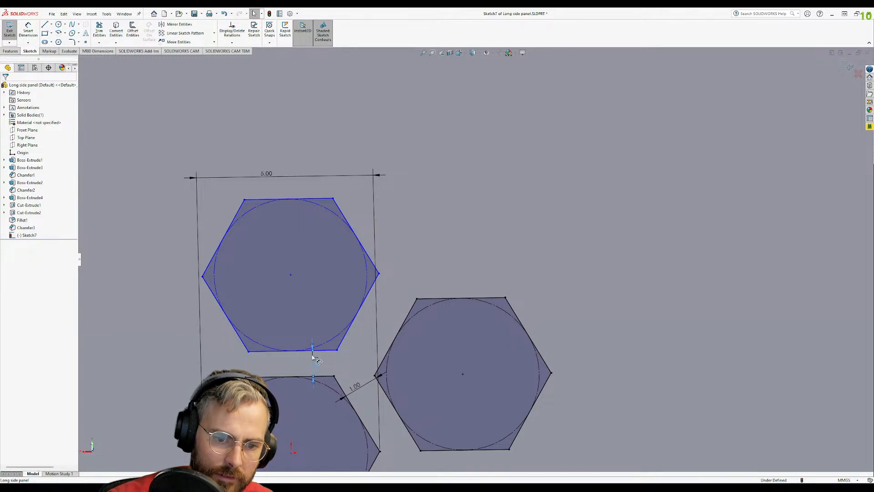
pyautogui.click(312, 346)
pyautogui.press('Delete')
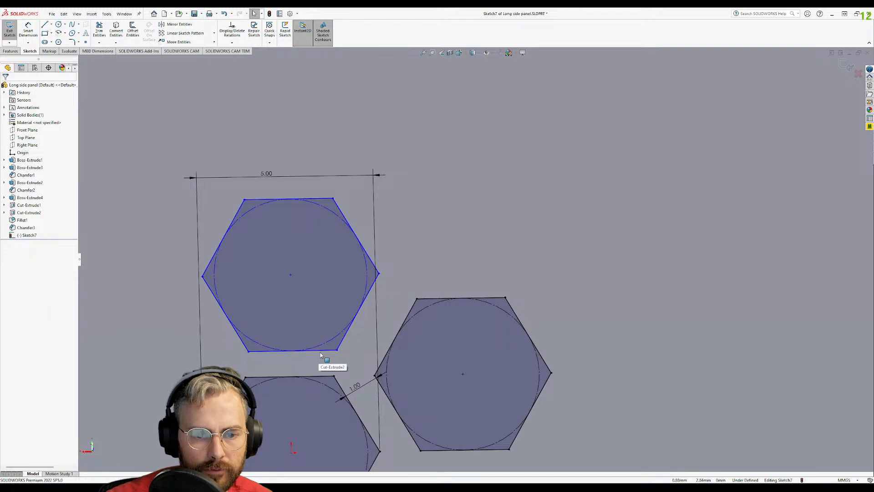
# - Make the new hexagon's lower edge parallel to the upper edge of the origin hexagon
pyautogui.click(319, 351)
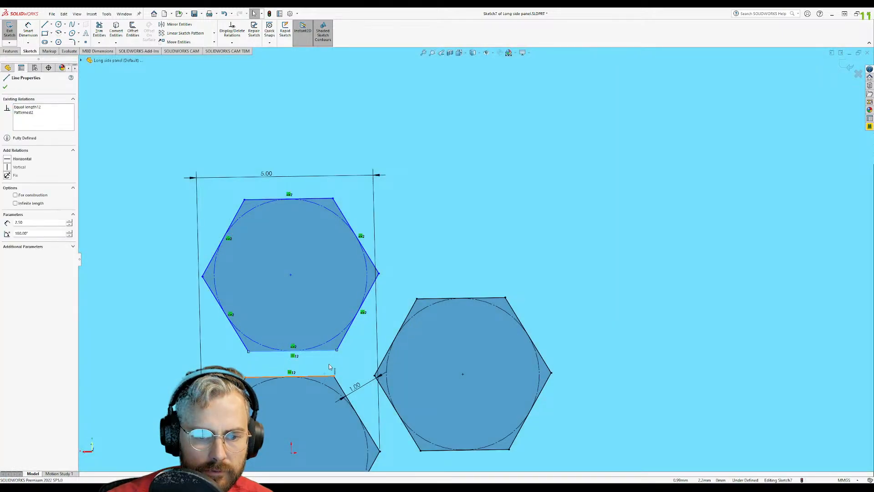
pyautogui.keyDown('ctrl'); pyautogui.click(330, 366); pyautogui.keyUp('ctrl')
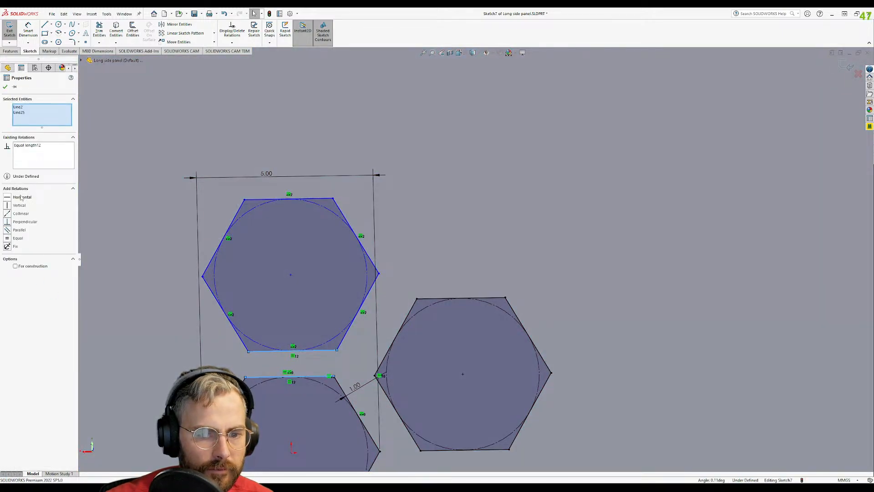
pyautogui.click(15, 231)
pyautogui.click(403, 242)
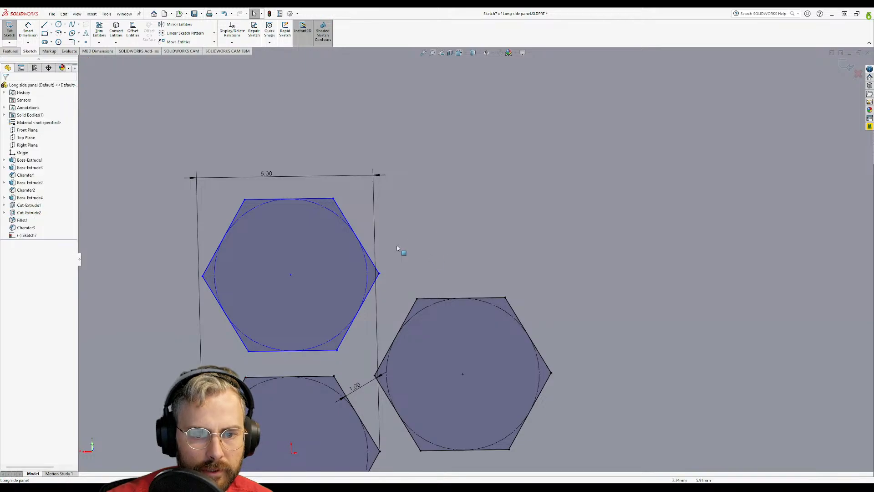
# - Dimension the gap between the facing edges of the new upper hexagon and the origin hexagon as 1 mm
pyautogui.click(372, 289)
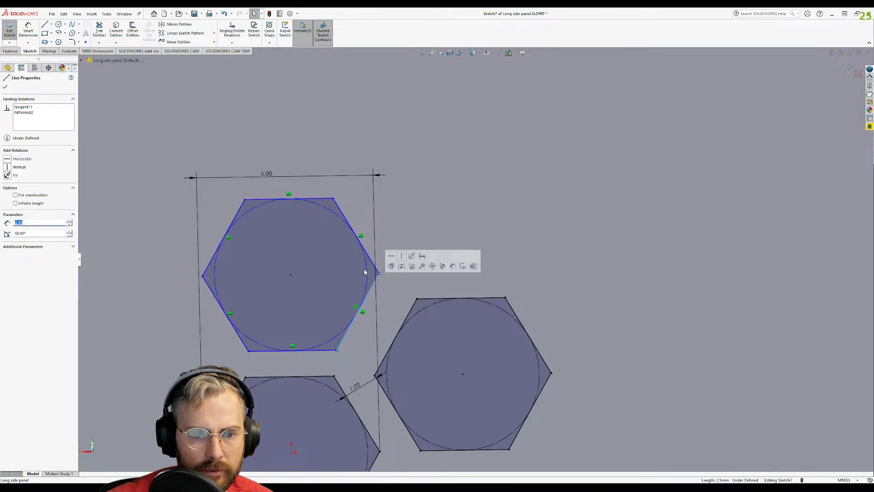
pyautogui.press('d')
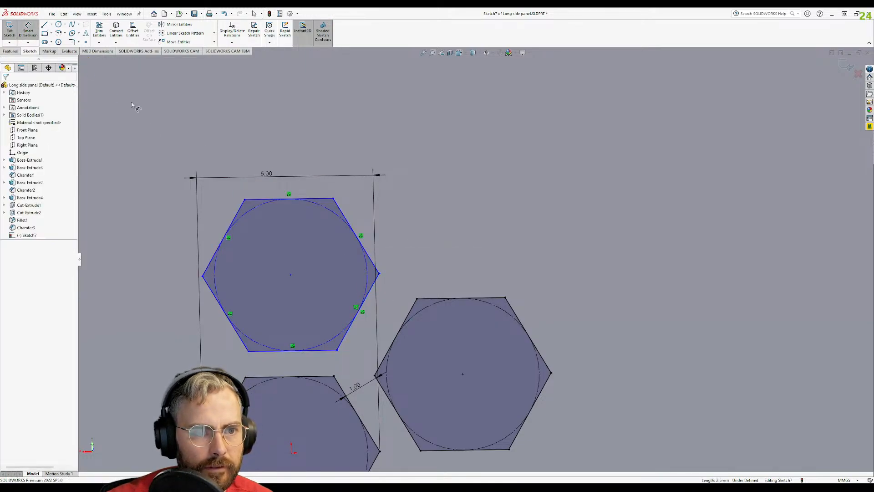
pyautogui.click(302, 352)
pyautogui.click(320, 376)
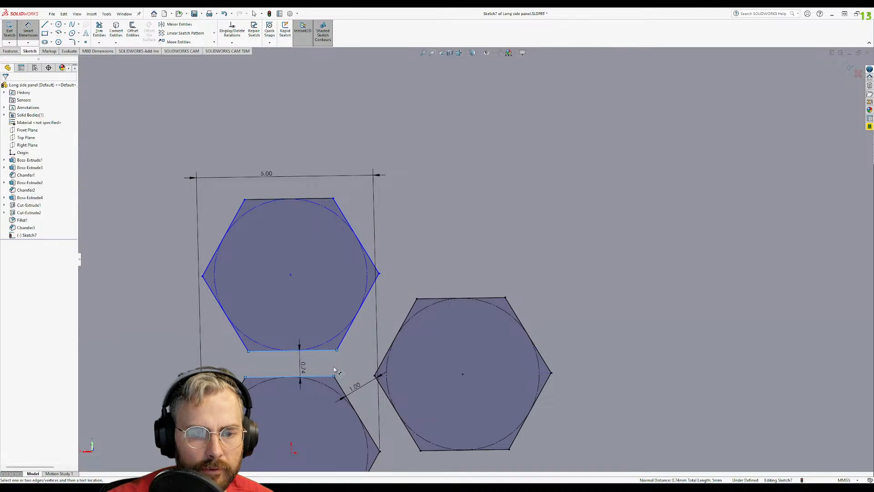
pyautogui.click(321, 370)
pyautogui.write('1')
pyautogui.press('Return')
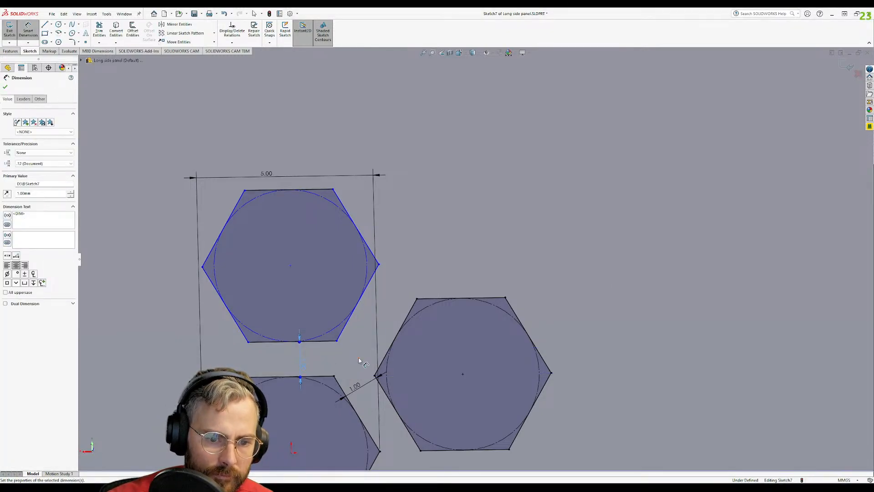
# - Dimension the gap between the facing slanted edges of the upper hexagon and the right-hand hexagon as 1 mm
pyautogui.click(358, 309)
pyautogui.click(405, 321)
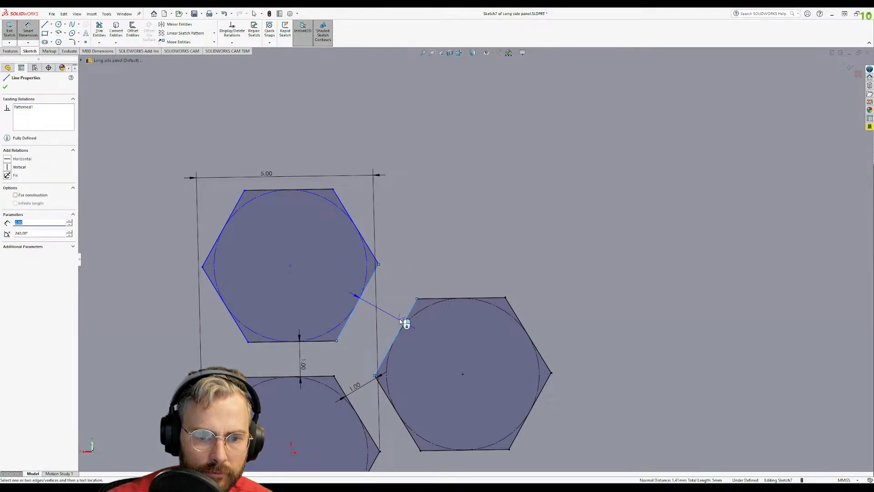
pyautogui.click(396, 315)
pyautogui.write('1.00mm')
pyautogui.press('Return')
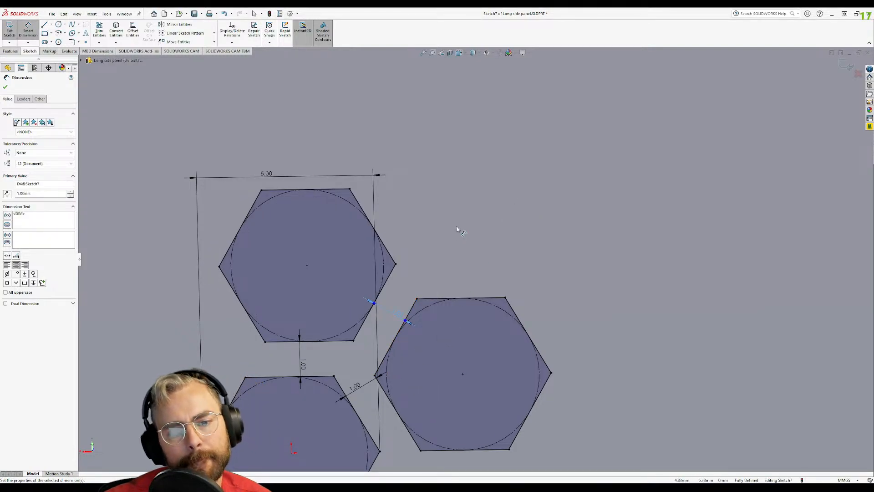
pyautogui.press('Escape')
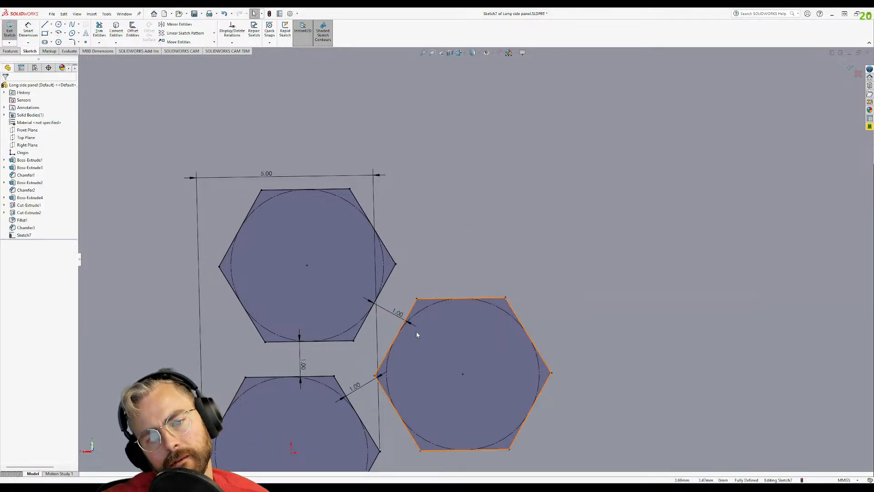
# - Examine the spacing and alignment of the three hexagons up close and against the whole panel
pyautogui.scroll(4, 420, 331)
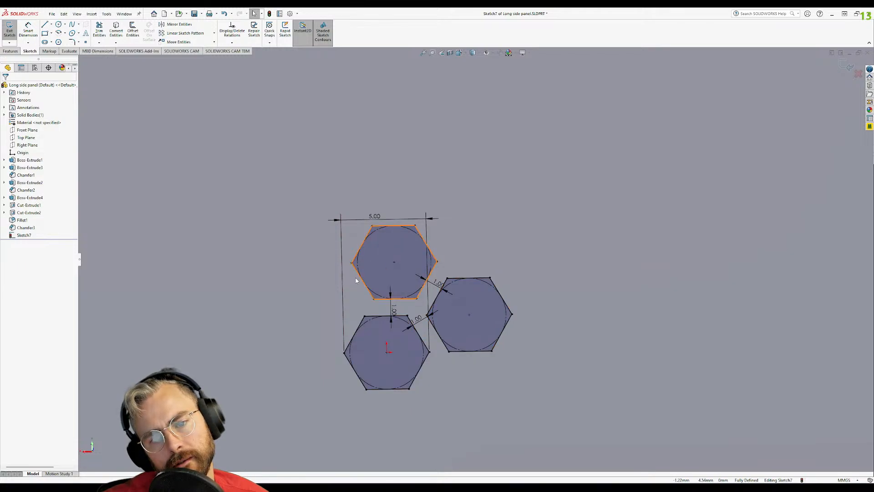
pyautogui.scroll(-2, 540, 339)
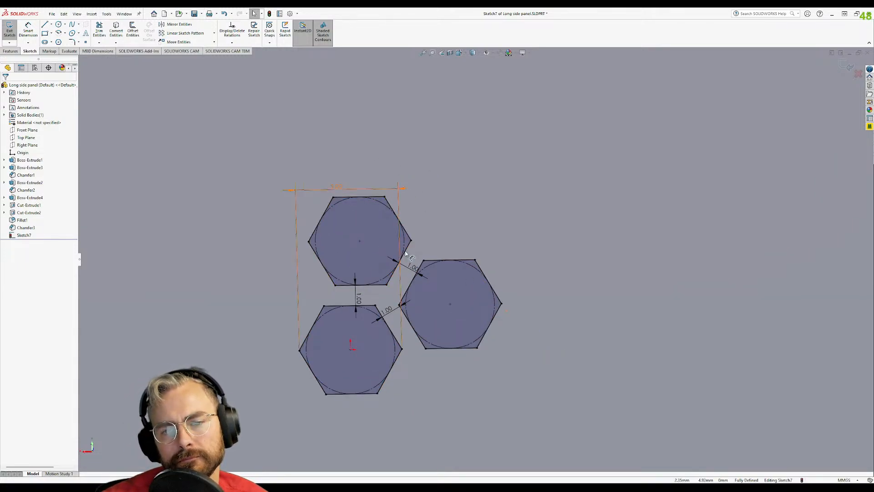
pyautogui.scroll(3, 476, 258)
pyautogui.scroll(3, 558, 313)
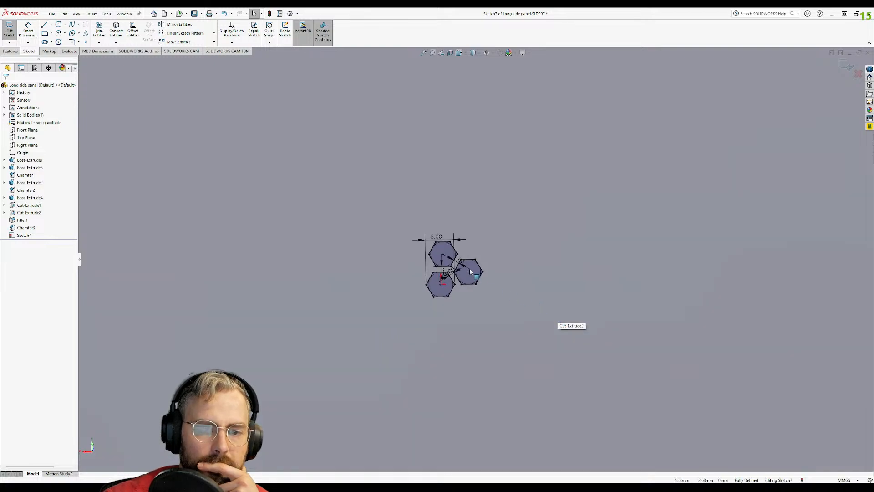
pyautogui.scroll(-3, 472, 272)
pyautogui.scroll(3, 473, 241)
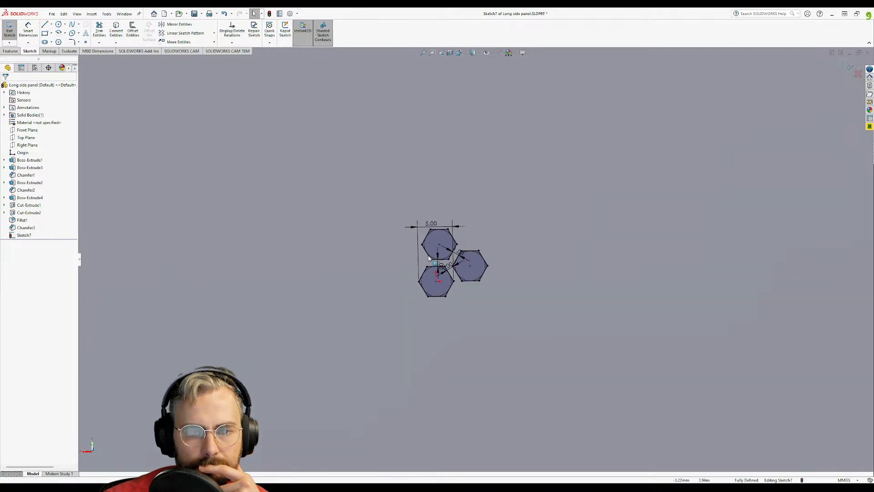
pyautogui.scroll(-2, 517, 273)
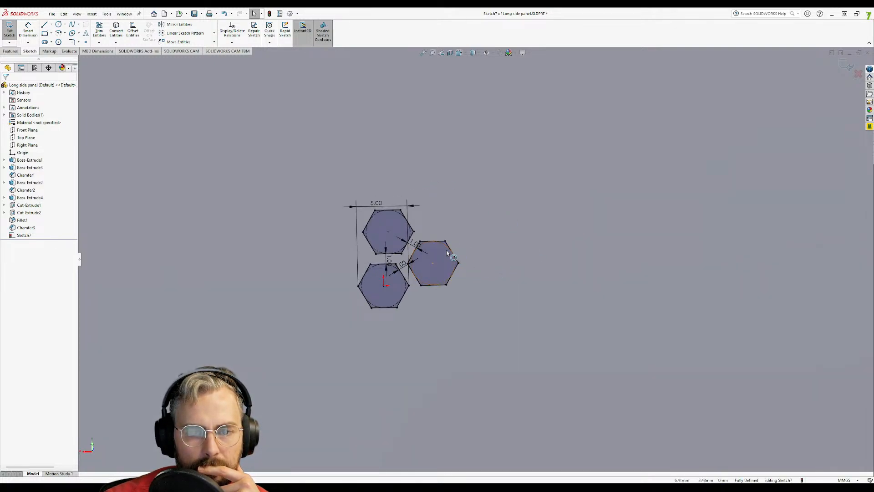
pyautogui.scroll(5, 448, 253)
pyautogui.scroll(-3, 507, 239)
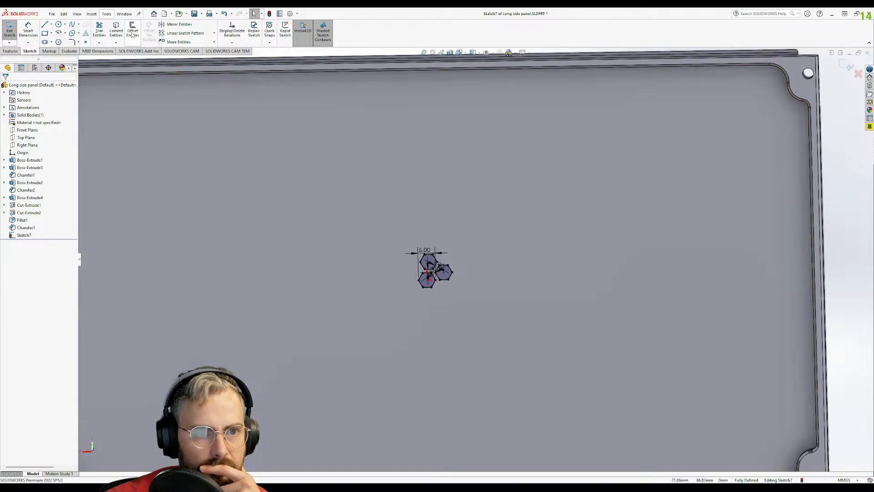
pyautogui.click(184, 33)
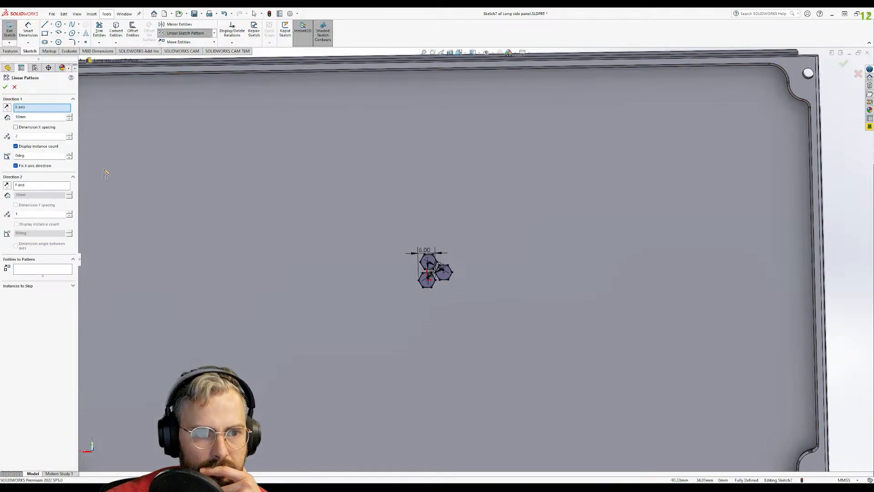
pyautogui.scroll(-8, 446, 290)
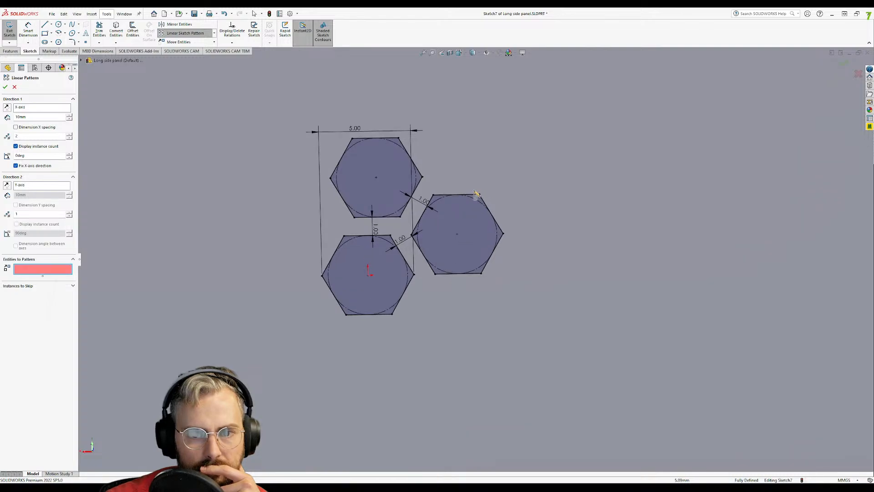
pyautogui.click(474, 197)
pyautogui.click(495, 232)
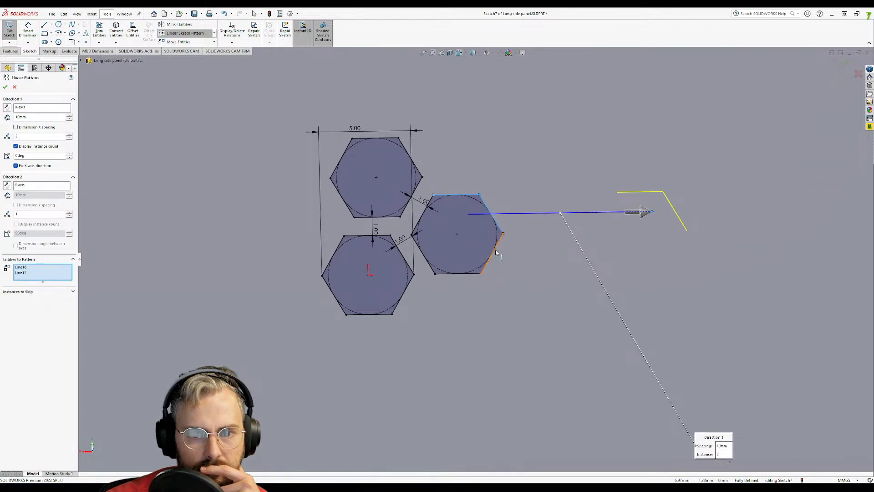
pyautogui.click(497, 249)
pyautogui.click(470, 272)
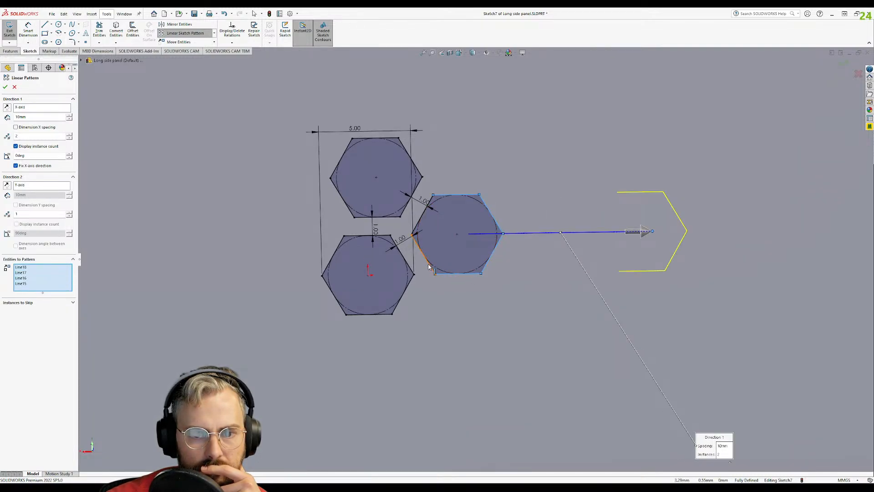
pyautogui.click(425, 254)
pyautogui.click(421, 218)
pyautogui.click(393, 217)
pyautogui.click(405, 206)
pyautogui.click(410, 154)
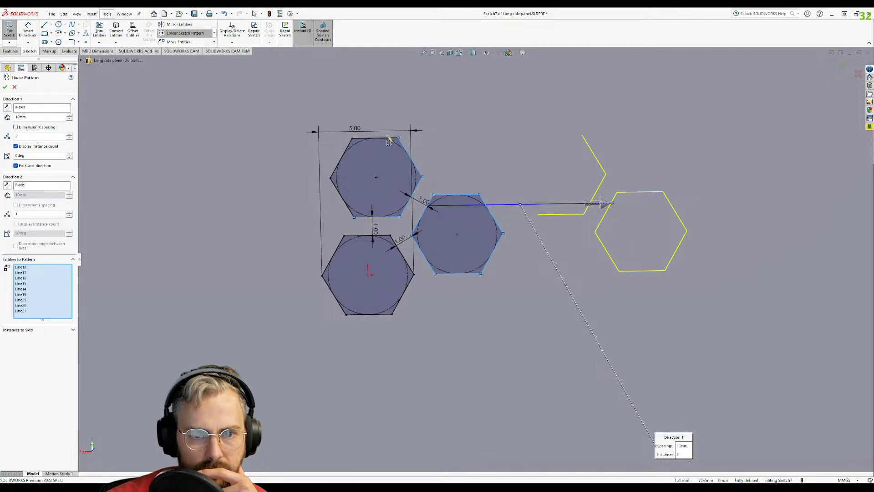
pyautogui.click(394, 138)
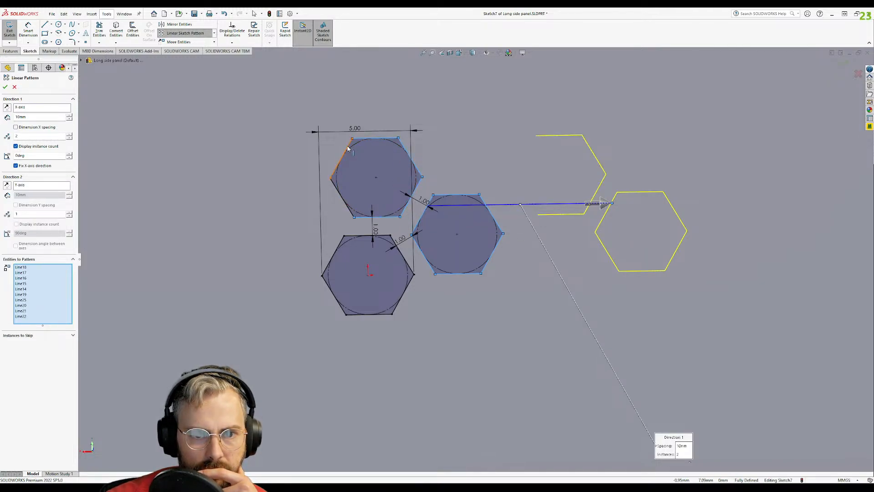
pyautogui.click(348, 148)
pyautogui.click(342, 195)
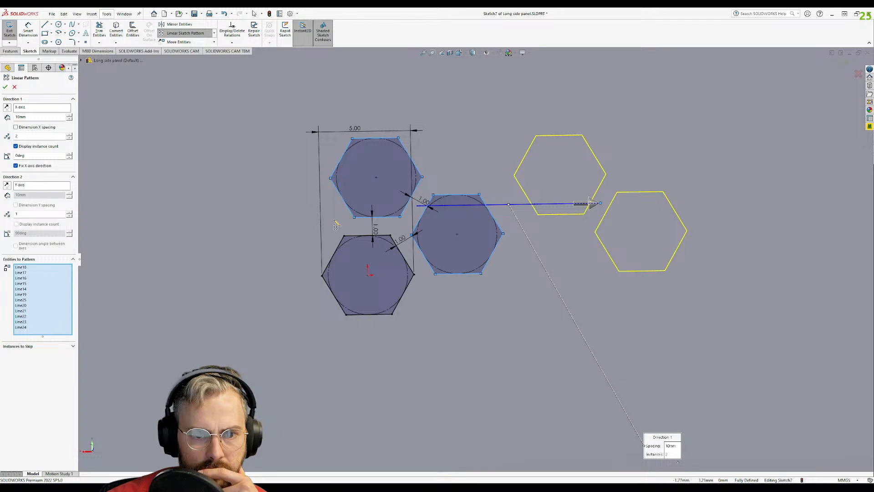
pyautogui.click(358, 237)
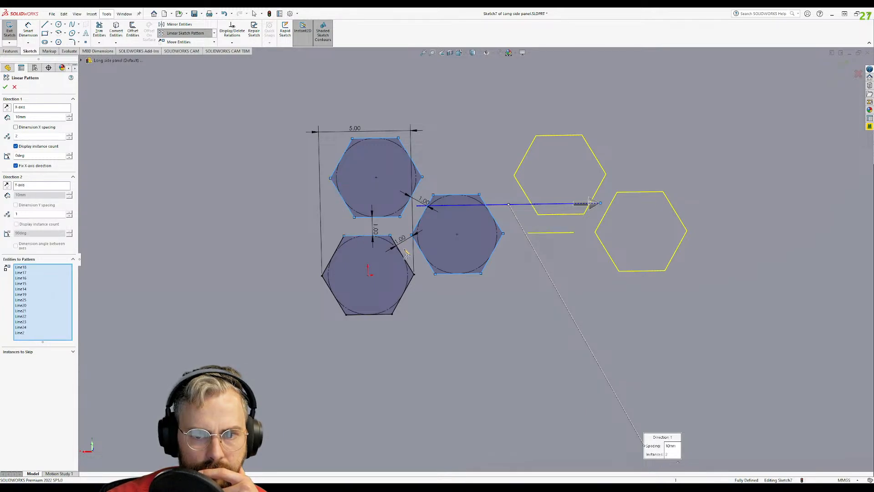
pyautogui.click(404, 268)
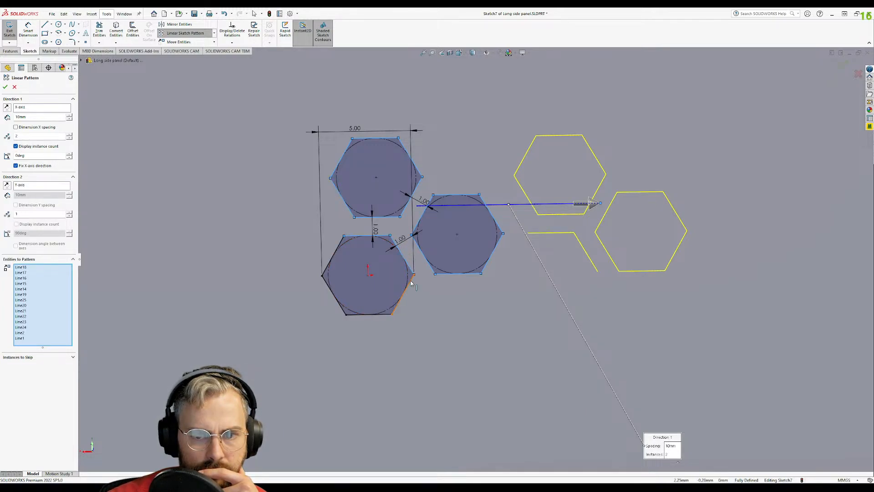
pyautogui.click(412, 282)
pyautogui.click(357, 313)
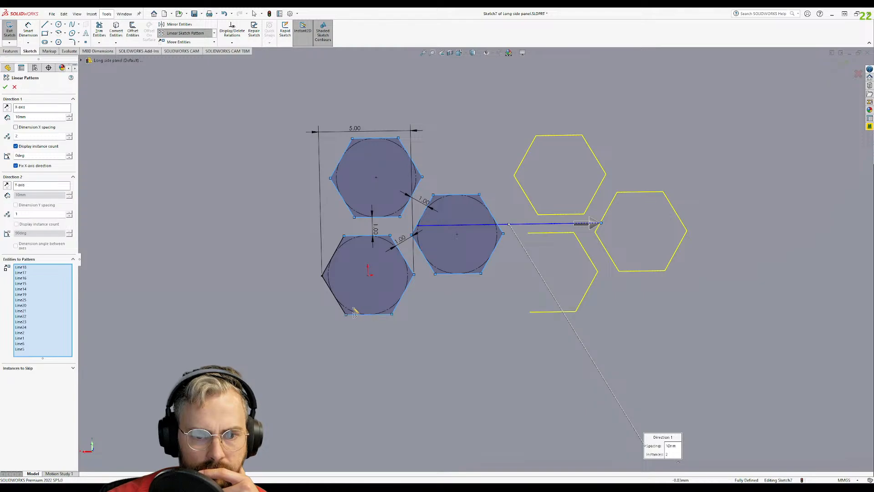
pyautogui.click(336, 301)
pyautogui.click(332, 263)
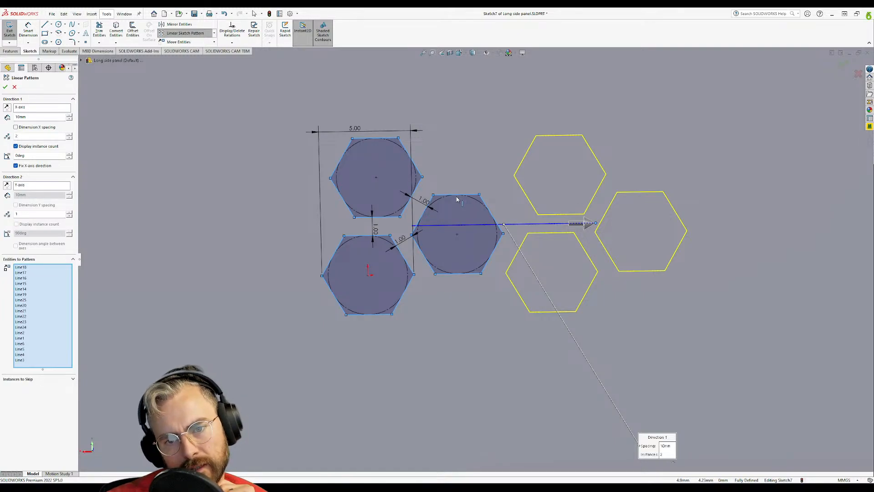
pyautogui.click(15, 87)
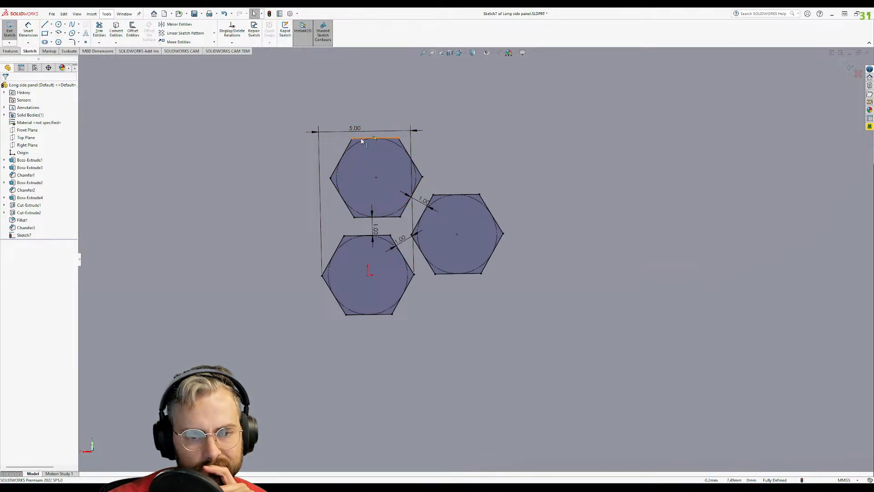
# - Delete the gap dimension between the upper and right-hand hexagons and align the stacked hexagons' facing right corners with a Vertical relation
pyautogui.click(420, 202)
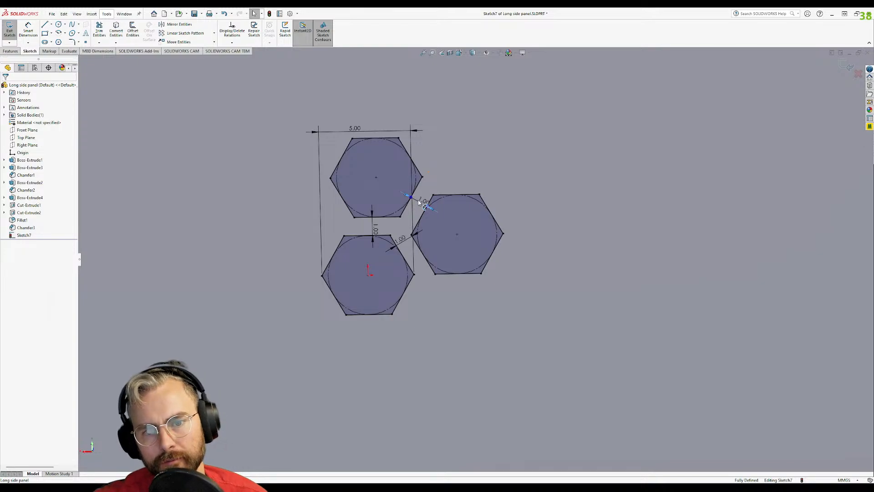
pyautogui.click(409, 197)
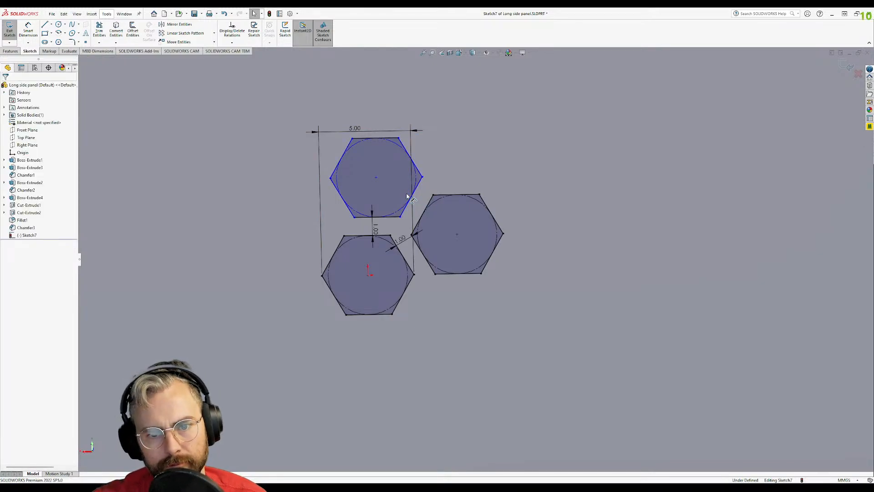
pyautogui.click(401, 216)
pyautogui.keyDown('ctrl'); pyautogui.click(389, 235); pyautogui.keyUp('ctrl')
pyautogui.click(390, 235)
pyautogui.keyDown('ctrl'); pyautogui.click(400, 217); pyautogui.keyUp('ctrl')
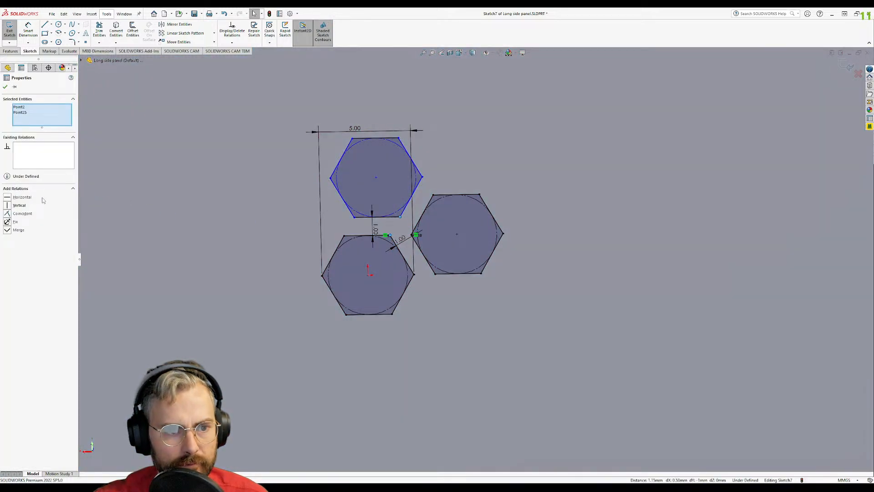
pyautogui.click(19, 205)
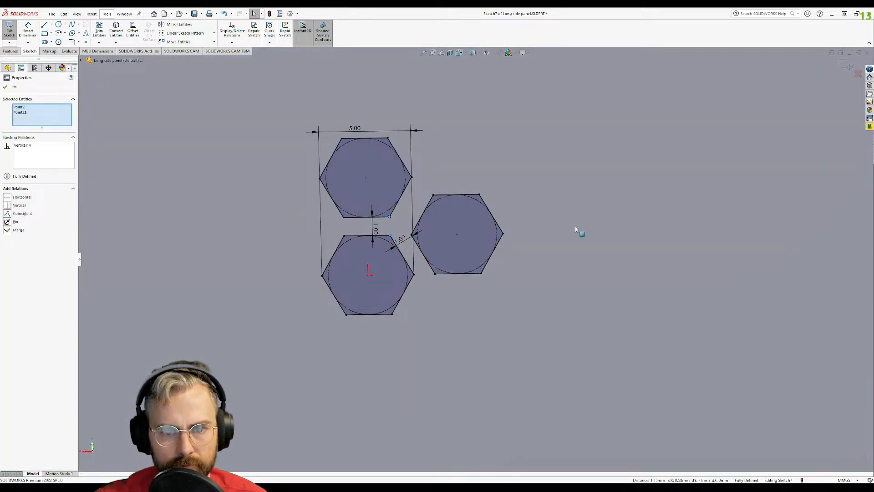
pyautogui.scroll(-6, 463, 267)
pyautogui.scroll(10, 518, 238)
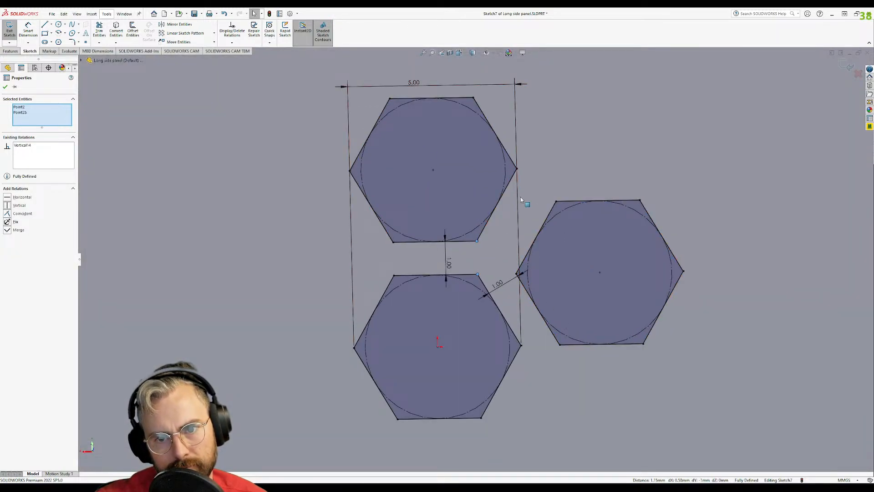
pyautogui.press('Escape')
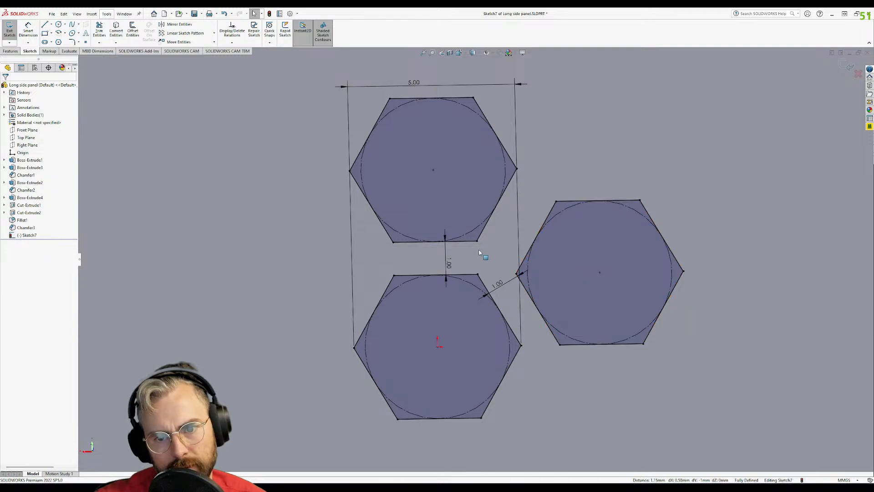
# - Draw a centerline joining the midpoints of the facing edges of the upper hexagon and the origin hexagon
pyautogui.click(51, 24)
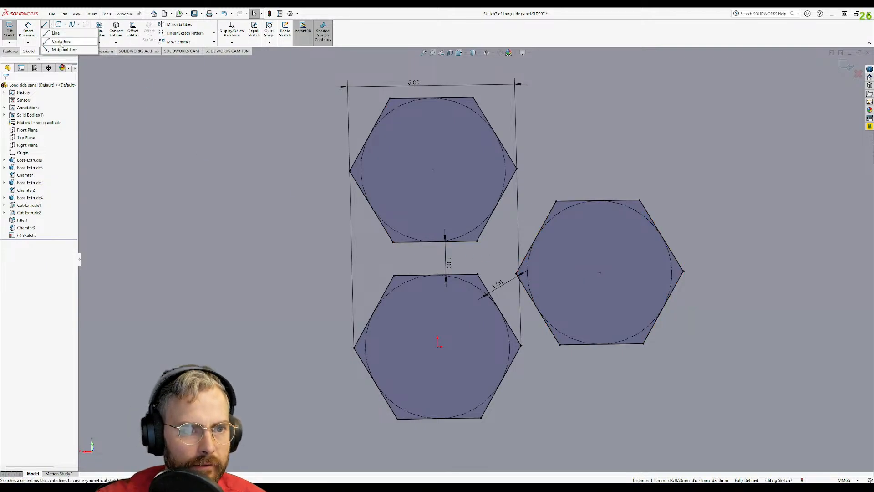
pyautogui.click(62, 41)
pyautogui.click(436, 241)
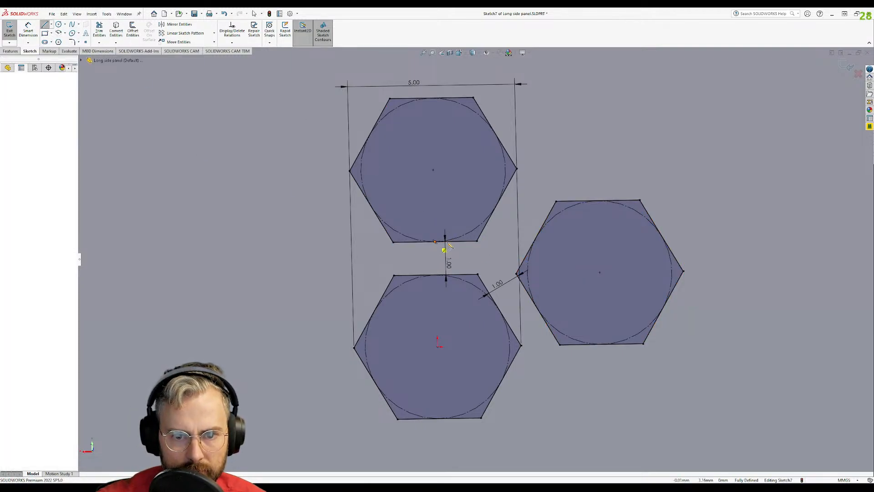
pyautogui.click(436, 275)
pyautogui.press('Escape')
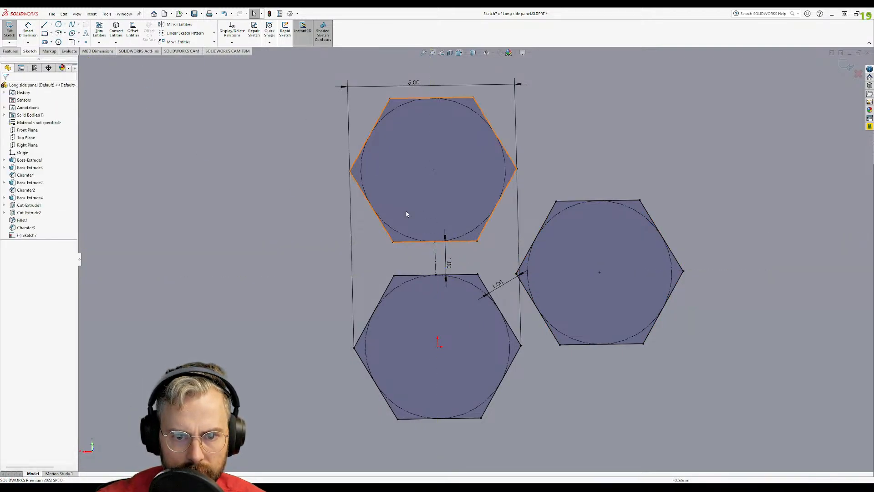
# - Draw a centerline from the vertical centerline to the right-hand hexagon's nearest corner, and delete the gap dimension between the origin and right-hand hexagons
pyautogui.click(51, 24)
pyautogui.click(62, 41)
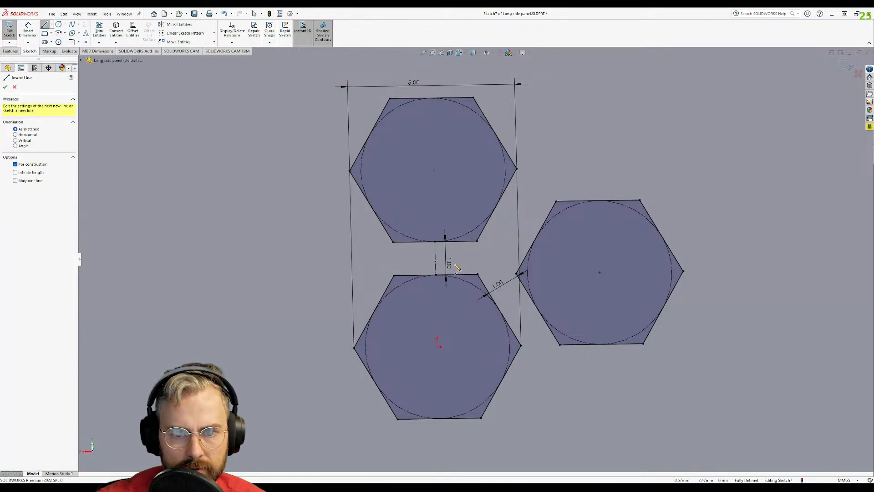
pyautogui.click(435, 258)
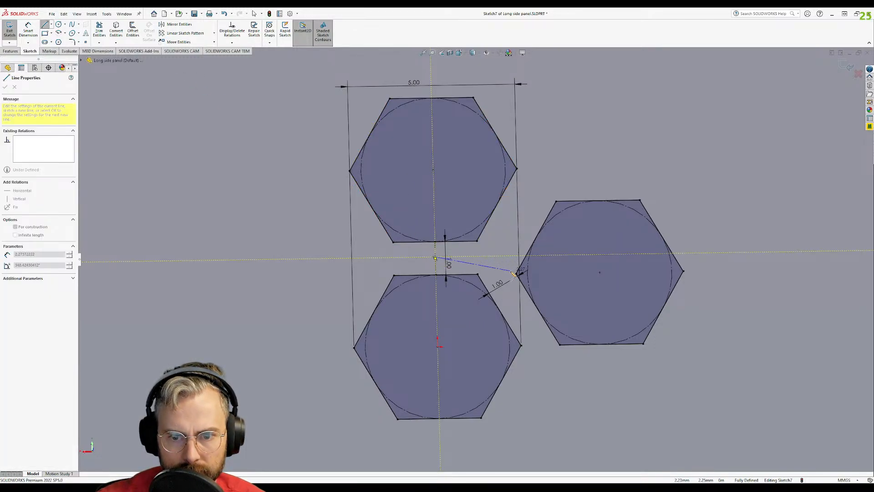
pyautogui.click(518, 274)
pyautogui.press('Escape')
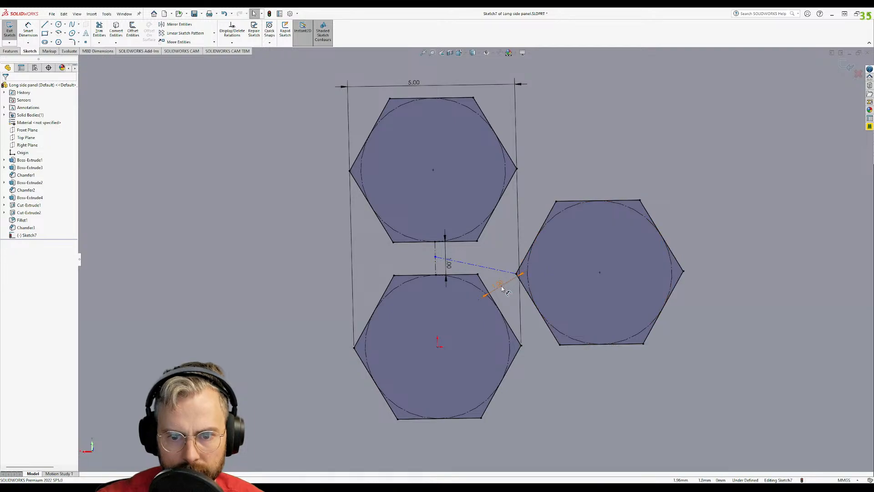
pyautogui.click(517, 278)
pyautogui.press('Escape')
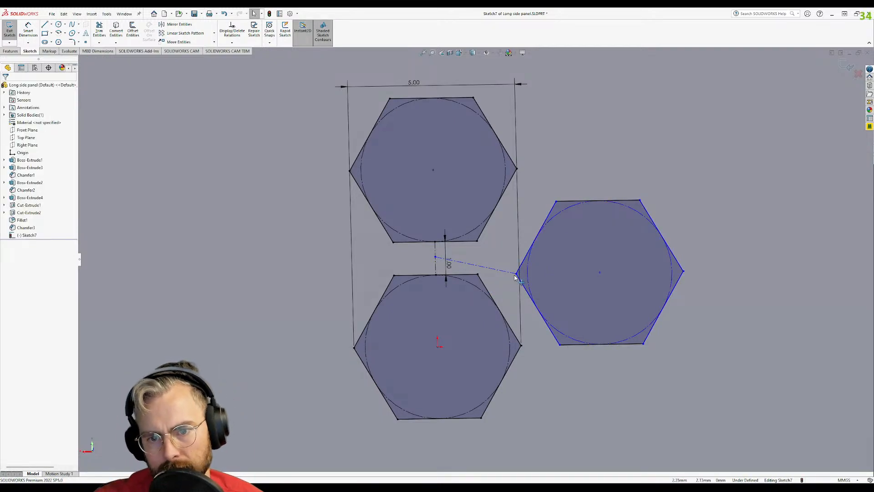
# - Try a Horizontal relation on the sloping centerline, then undo it
pyautogui.click(496, 270)
pyautogui.click(22, 158)
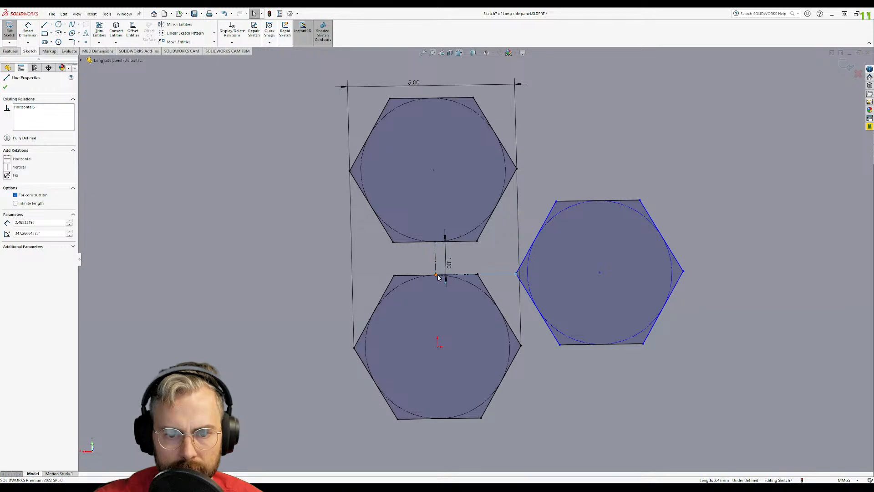
pyautogui.hotkey('ctrl', 'z')
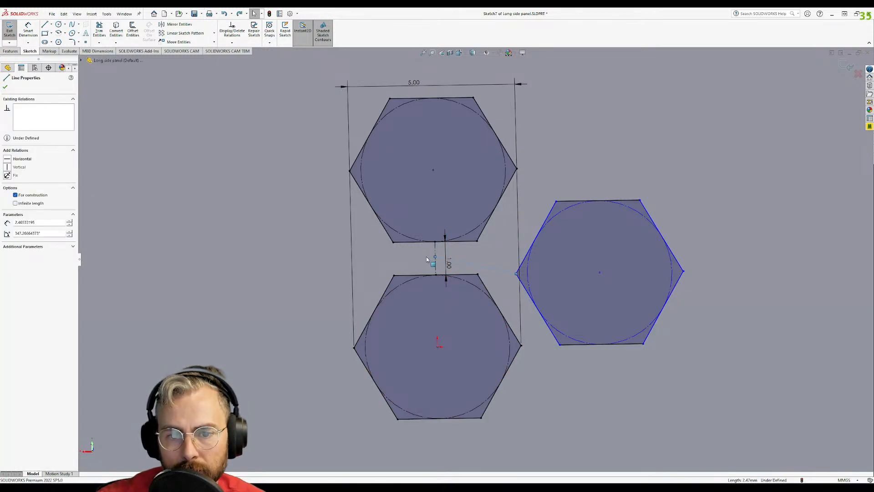
# - Fix the sloping centerline's end point to the middle of the vertical centerline with a Midpoint relation
pyautogui.click(436, 258)
pyautogui.keyDown('ctrl'); pyautogui.click(436, 265); pyautogui.keyUp('ctrl')
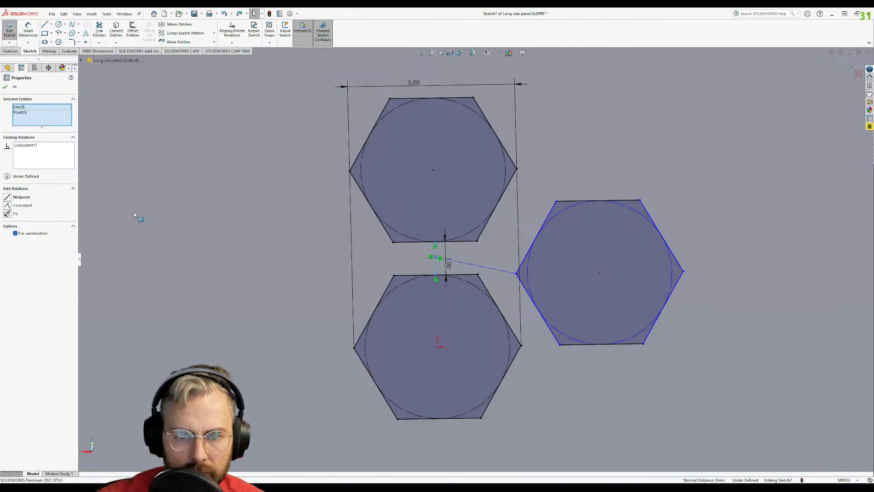
pyautogui.click(19, 197)
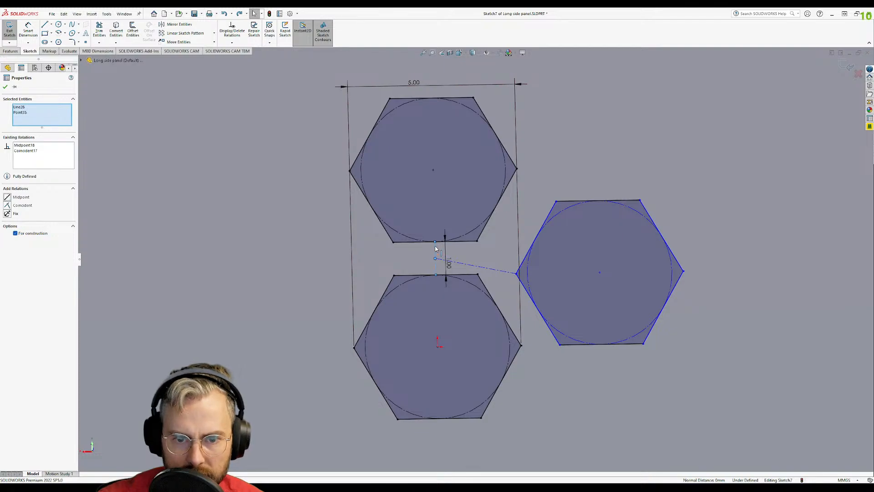
# - Try again to make the centerline toward the right-hand hexagon horizontal and check its start point on the origin hexagon's edge
pyautogui.click(543, 165)
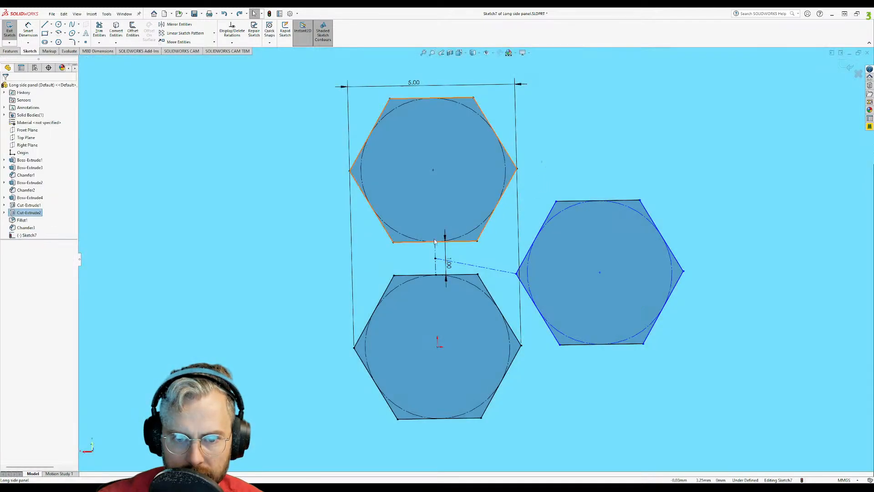
pyautogui.click(516, 273)
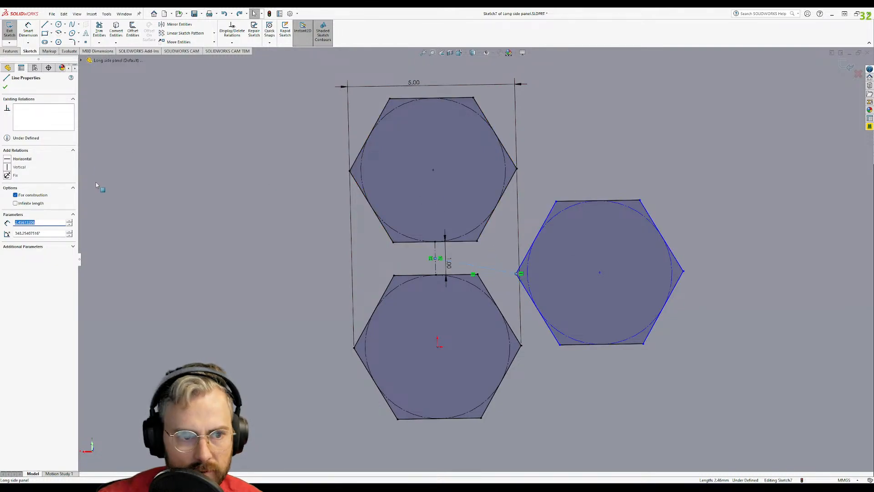
pyautogui.click(17, 160)
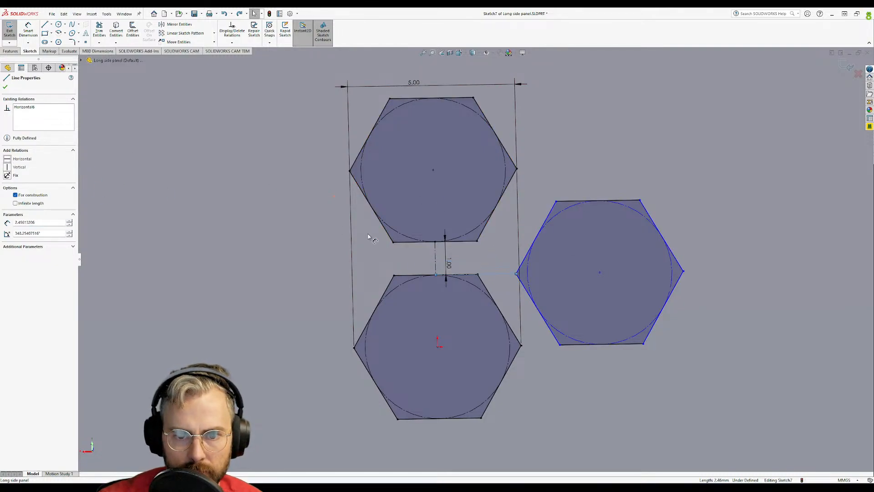
pyautogui.click(436, 275)
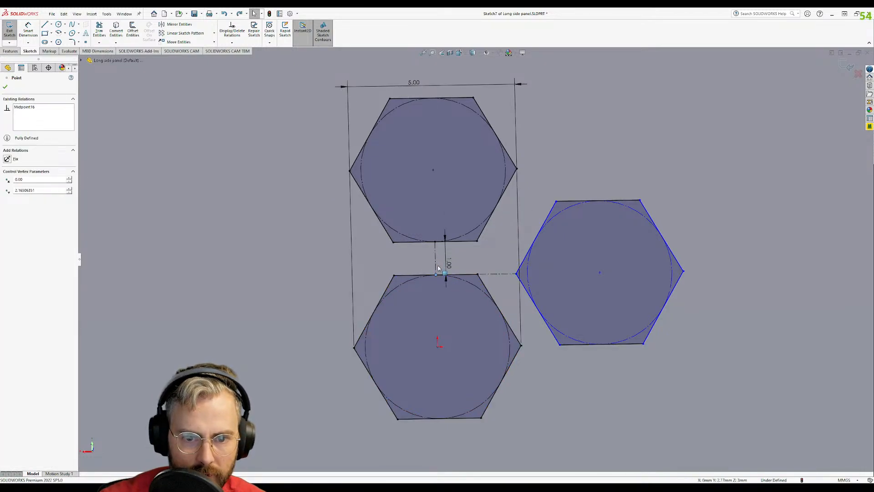
# - Check which relations hold the sloping centerline's end point to the vertical centerline
pyautogui.click(436, 259)
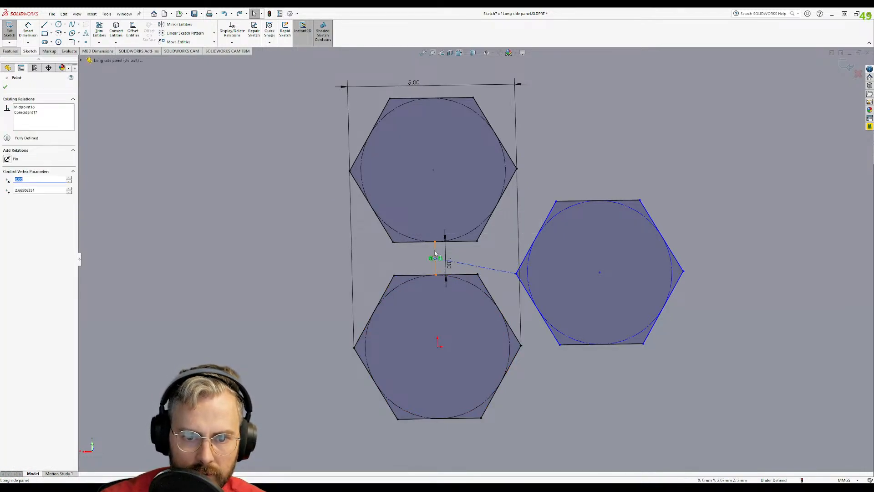
pyautogui.keyDown('ctrl'); pyautogui.click(435, 258); pyautogui.keyUp('ctrl')
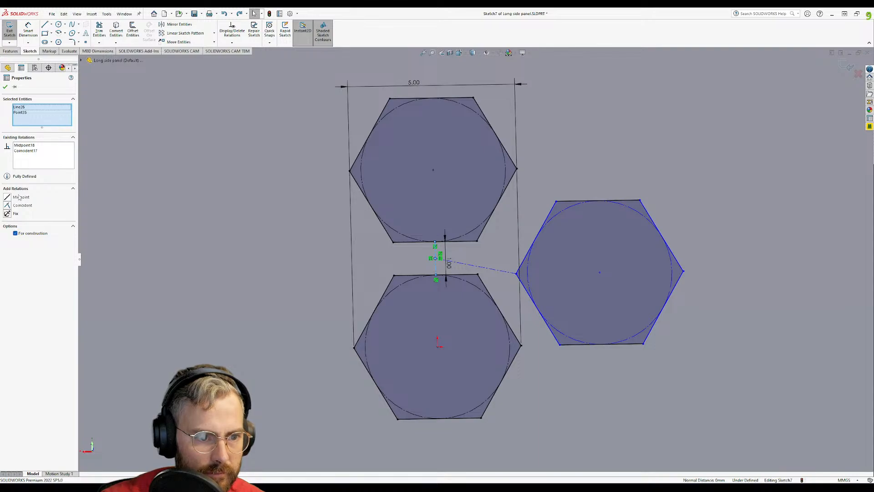
pyautogui.click(19, 198)
pyautogui.press('ctrl')
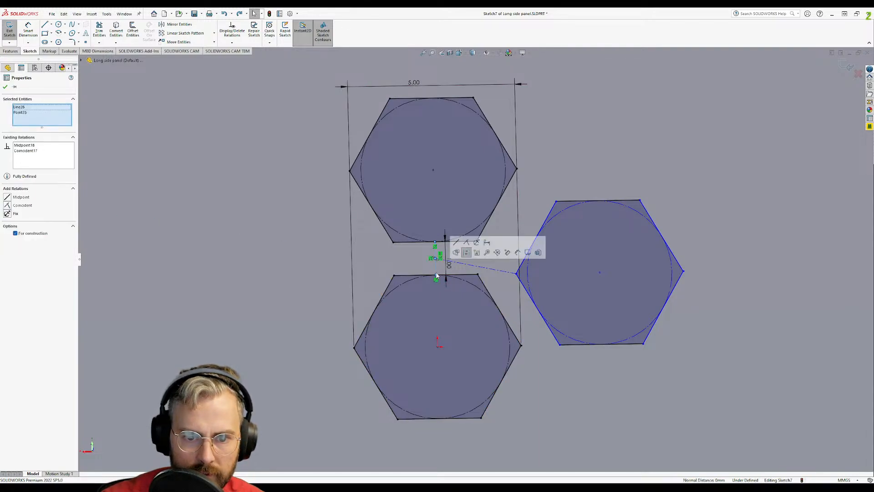
pyautogui.click(379, 249)
pyautogui.click(434, 258)
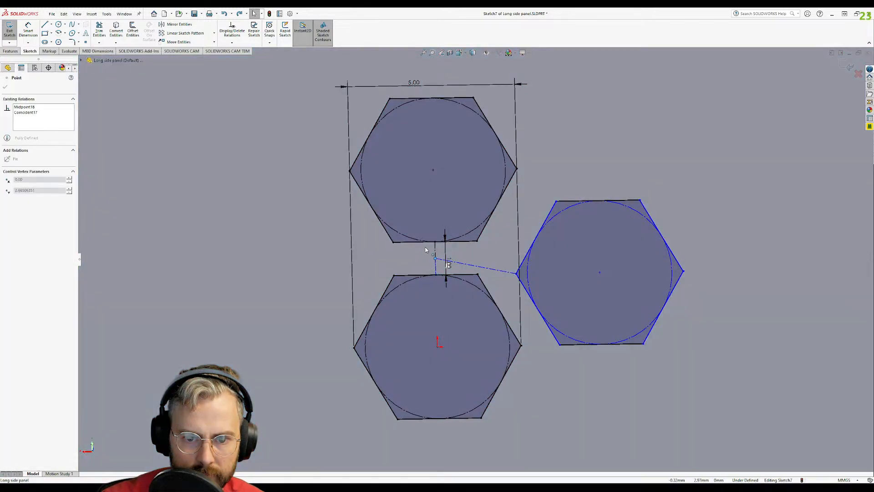
# - Pull the right-hand hexagon slightly outward and delete the Horizontal relation tying its left corner to the origin hexagon's upper right corner
pyautogui.moveTo(517, 273)
pyautogui.mouseDown()
pyautogui.moveTo(513, 250)
pyautogui.moveTo(529, 274)
pyautogui.mouseUp()
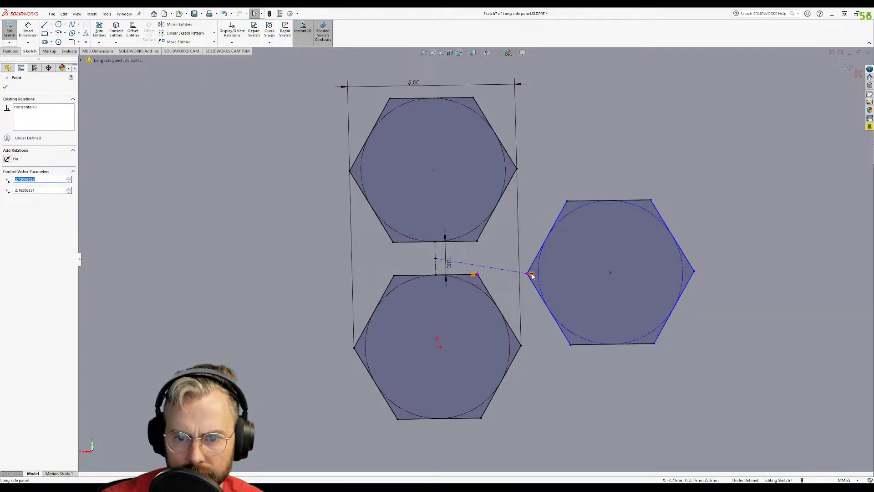
pyautogui.click(531, 274)
pyautogui.press('Delete')
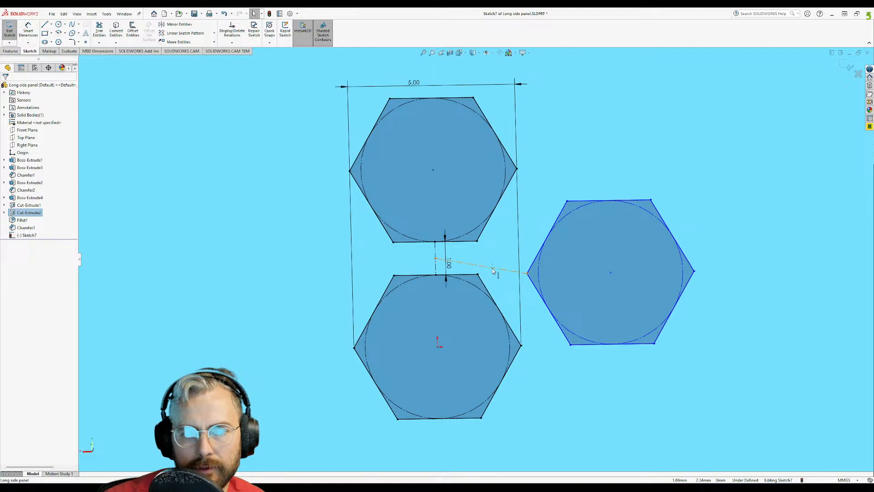
# - Apply a Horizontal relation to the centerline joining the gap's midpoint to the right-hand hexagon's corner
pyautogui.click(489, 266)
pyautogui.click(22, 159)
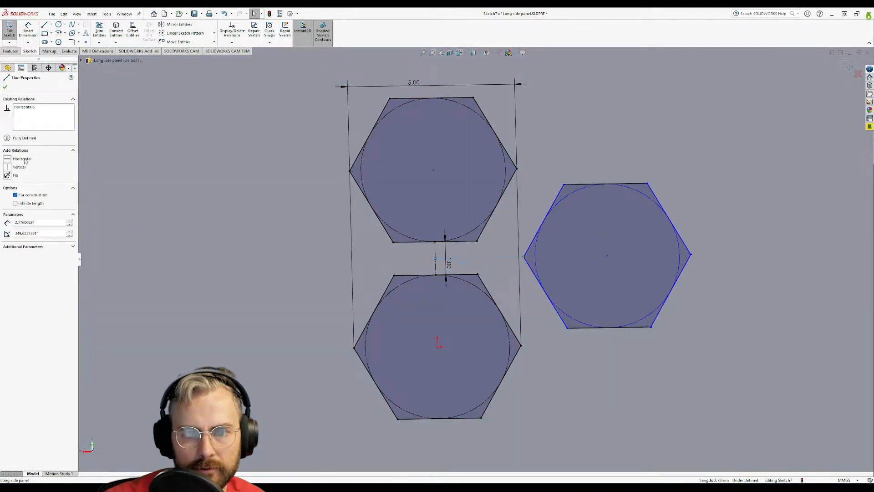
pyautogui.scroll(10, 769, 297)
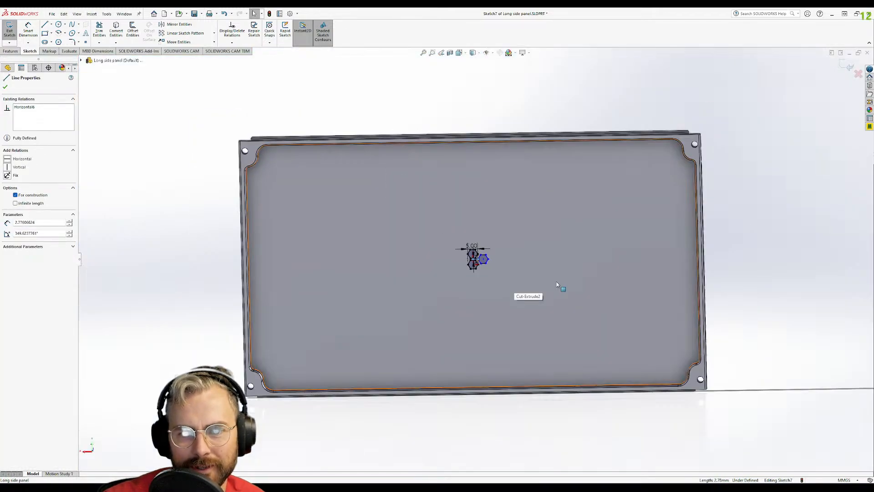
pyautogui.click(672, 263)
pyautogui.scroll(-10, 478, 264)
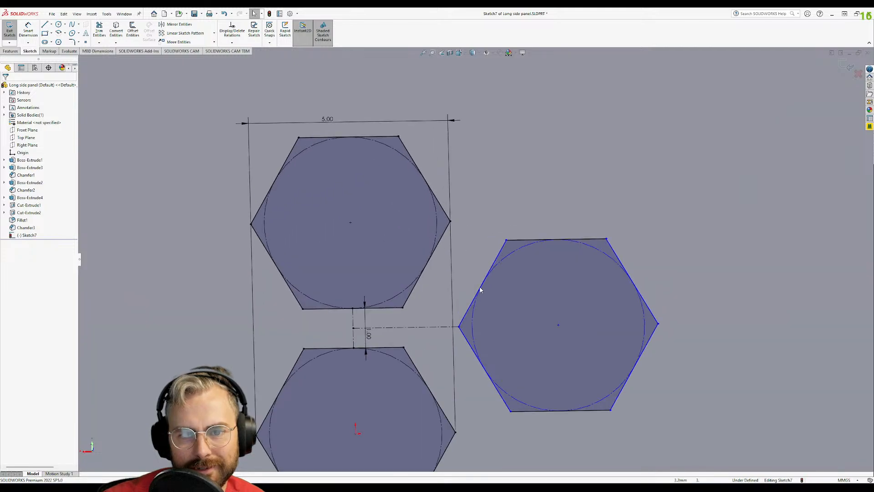
# - Move the right-hand hexagon closer and dimension the gap between its slanted edge and the upper hexagon's facing edge as 1 mm
pyautogui.moveTo(464, 324); pyautogui.dragTo(434, 318)
pyautogui.press('d')
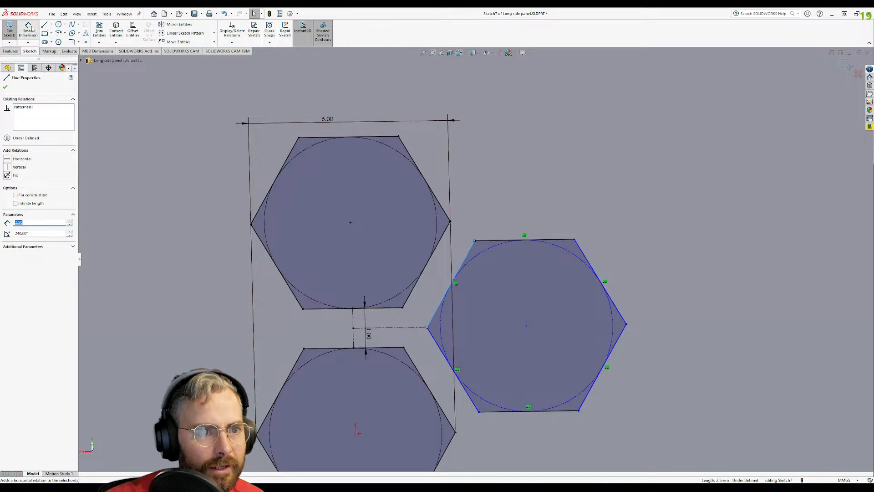
pyautogui.click(459, 266)
pyautogui.click(435, 251)
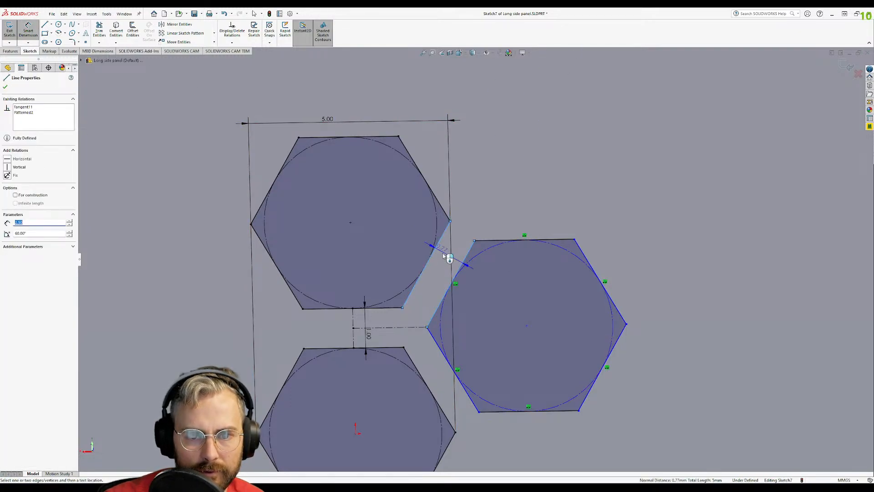
pyautogui.click(464, 265)
pyautogui.write('1.00mm')
pyautogui.press('Return')
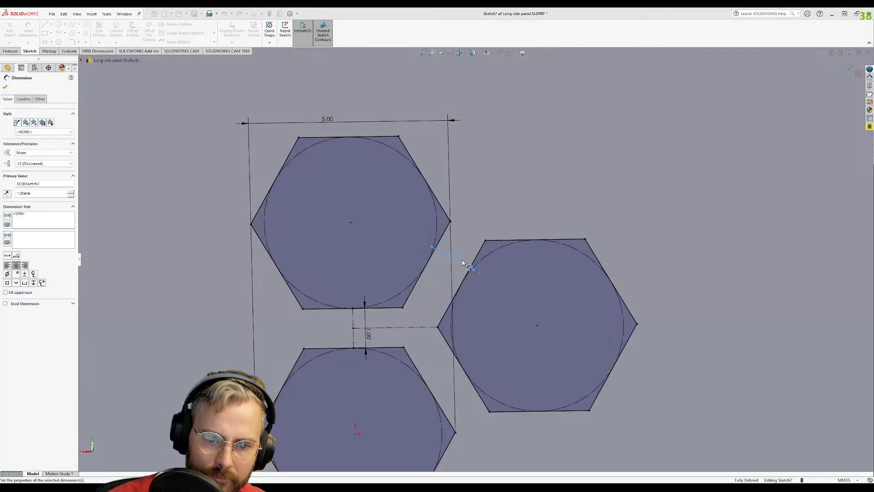
pyautogui.scroll(10, 503, 262)
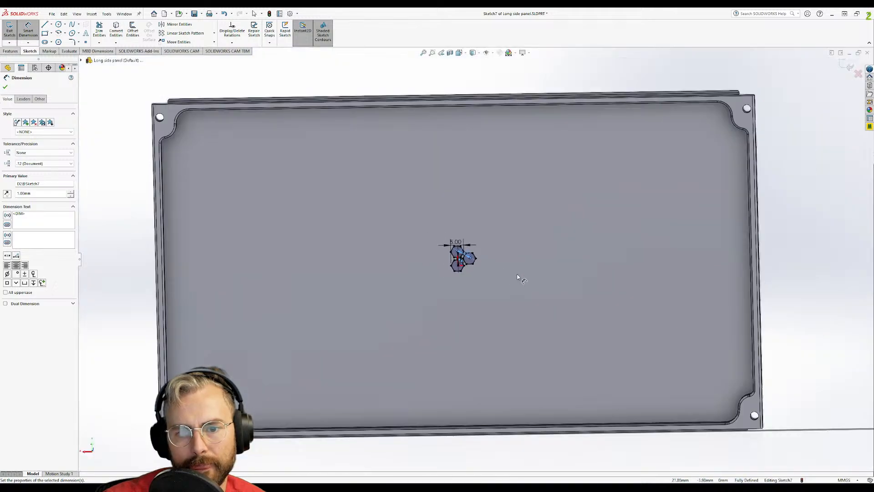
pyautogui.click(813, 217)
pyautogui.scroll(-5, 495, 237)
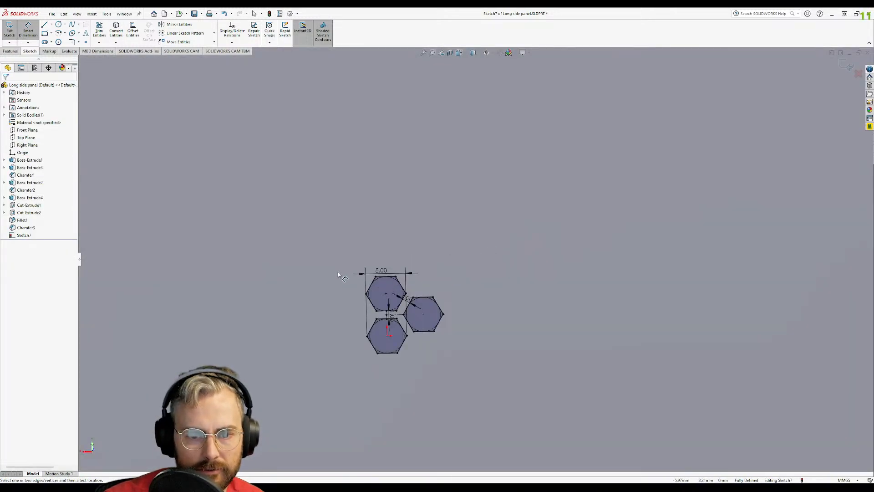
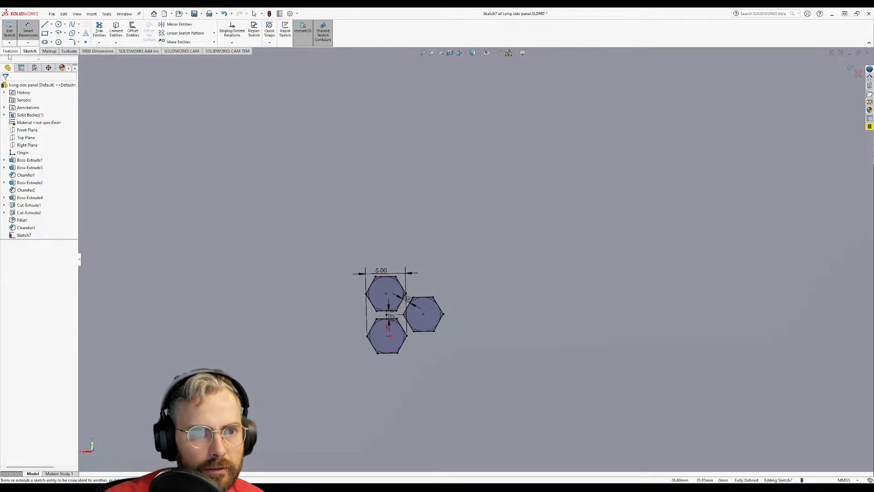
# - Start a linear sketch pattern along the X-axis and select the upper hexagon's six edges as entities to pattern
pyautogui.click(186, 32)
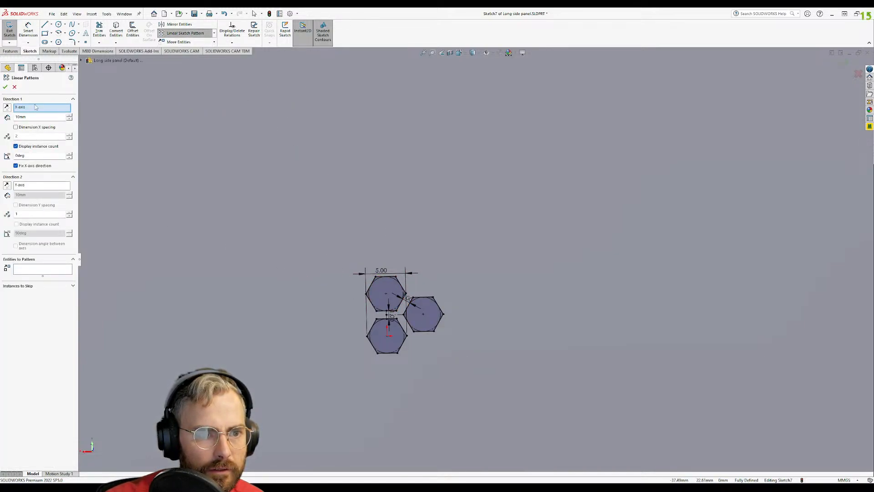
pyautogui.click(40, 271)
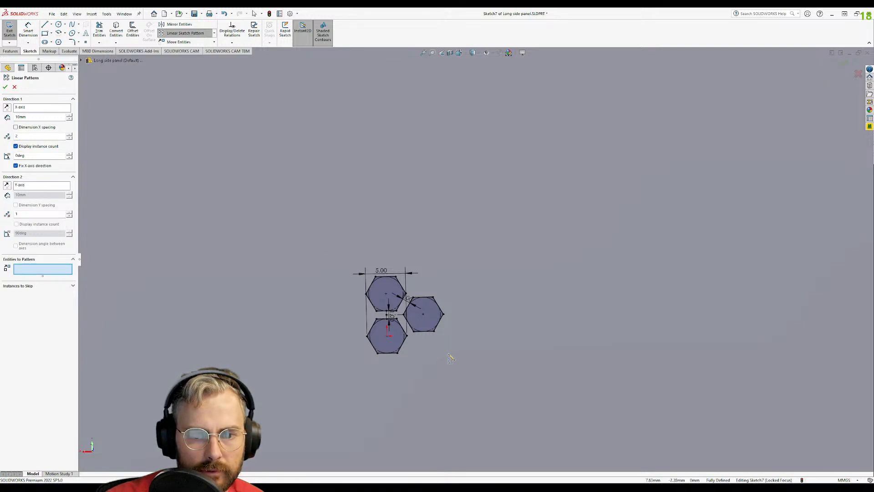
pyautogui.click(392, 277)
pyautogui.click(401, 285)
pyautogui.click(400, 302)
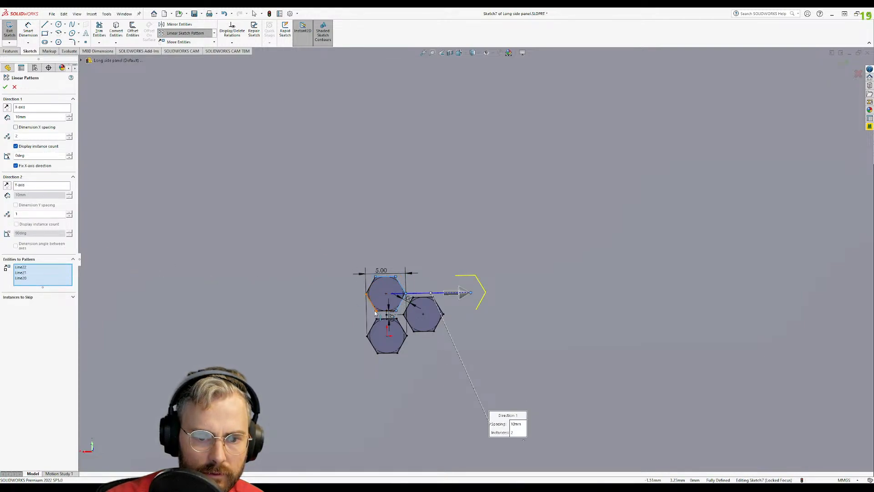
pyautogui.click(373, 308)
pyautogui.click(382, 311)
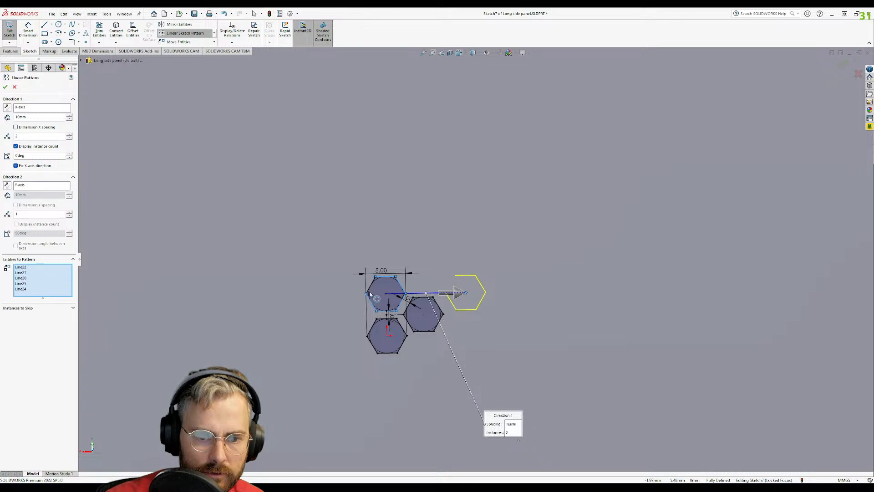
pyautogui.click(371, 287)
# - Add the six edges of the right-hand hexagon to the entities to pattern
pyautogui.click(439, 312)
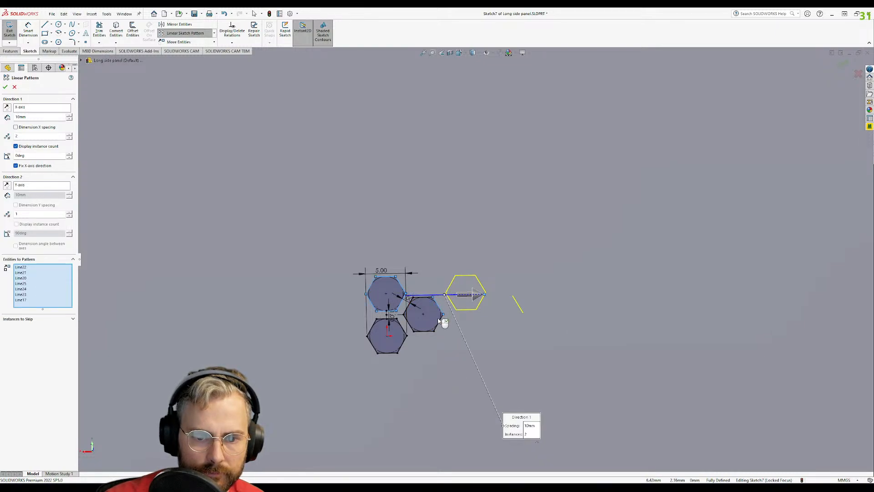
pyautogui.click(440, 323)
pyautogui.click(424, 332)
pyautogui.click(408, 314)
pyautogui.click(409, 305)
pyautogui.click(424, 299)
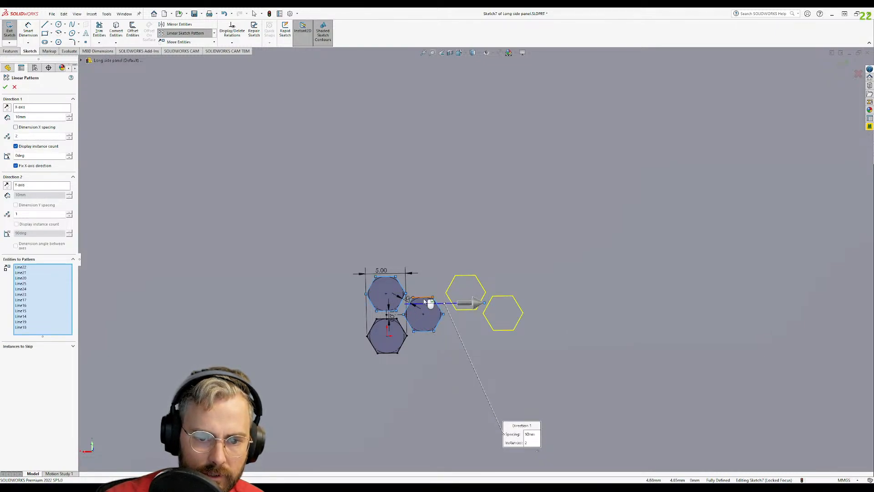
# - Add the six edges of the origin hexagon to the entities to pattern
pyautogui.click(404, 327)
pyautogui.click(405, 340)
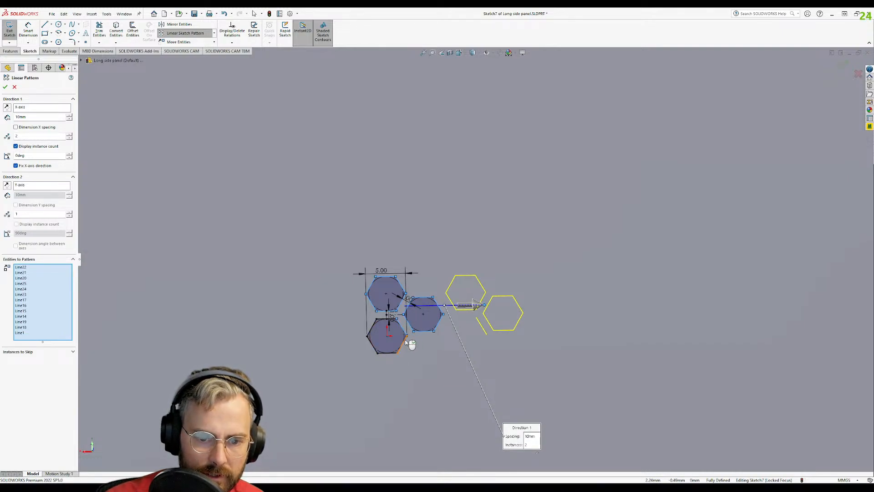
pyautogui.click(395, 353)
pyautogui.click(372, 344)
pyautogui.click(374, 328)
pyautogui.click(383, 320)
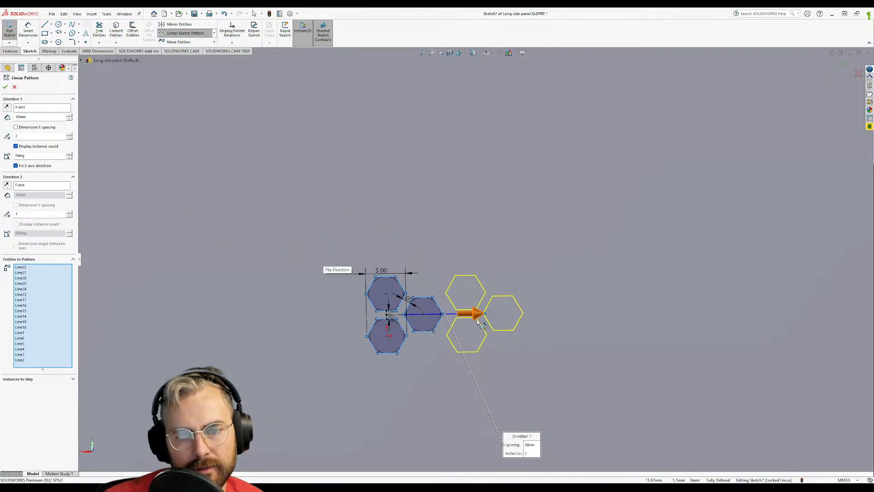
# - Set the sketch pattern's X-direction spacing to 9 mm and create the pattern of the three hexagons
pyautogui.scroll(3, 479, 311)
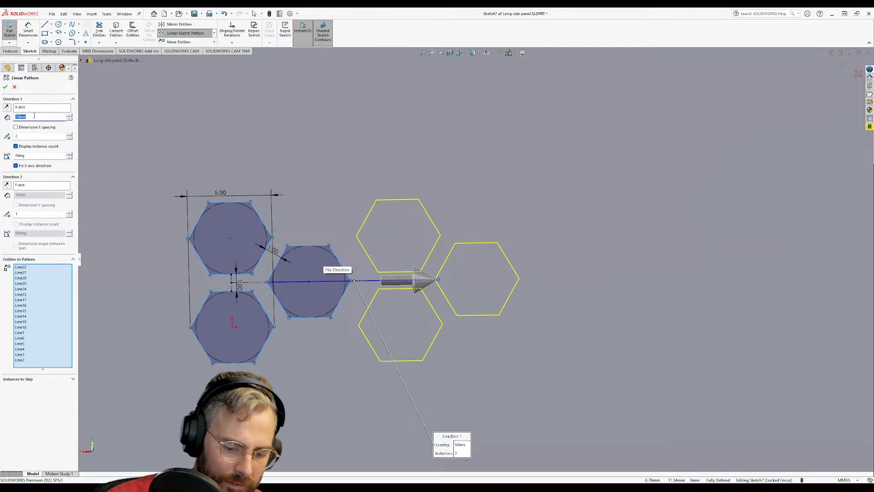
pyautogui.write('7')
pyautogui.press('Return')
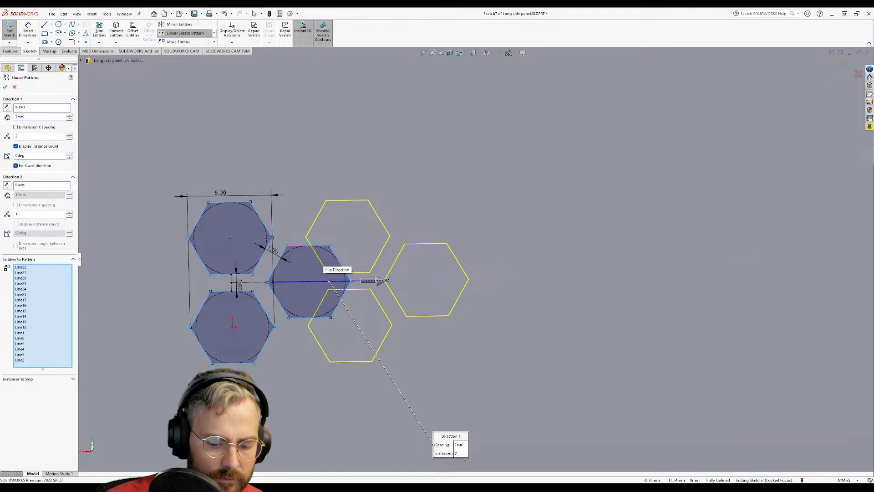
pyautogui.write('8')
pyautogui.press('Return')
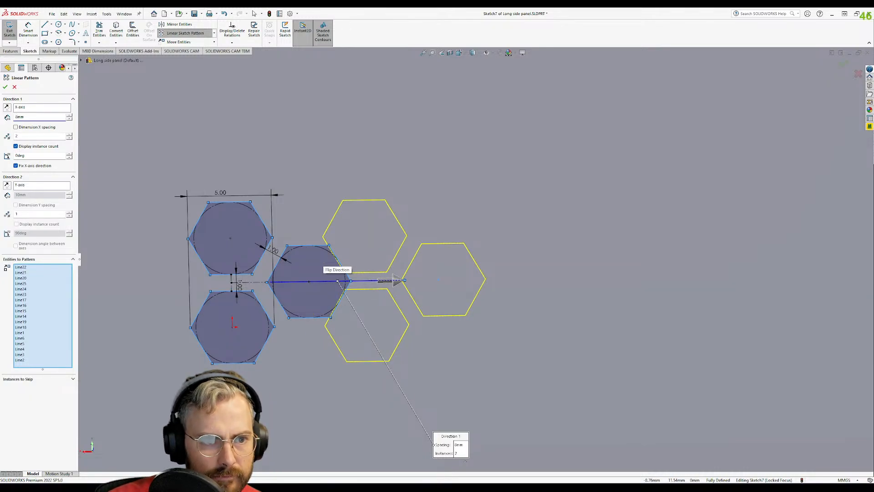
pyautogui.press('Return')
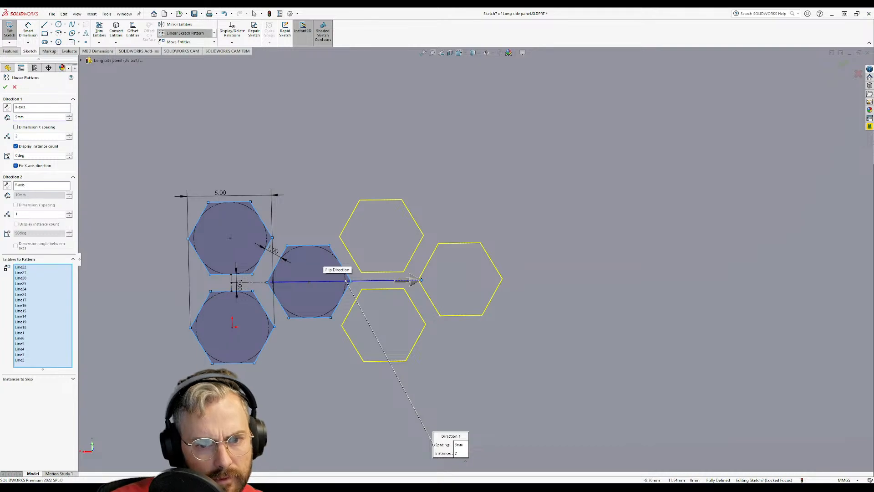
pyautogui.scroll(-4, 391, 291)
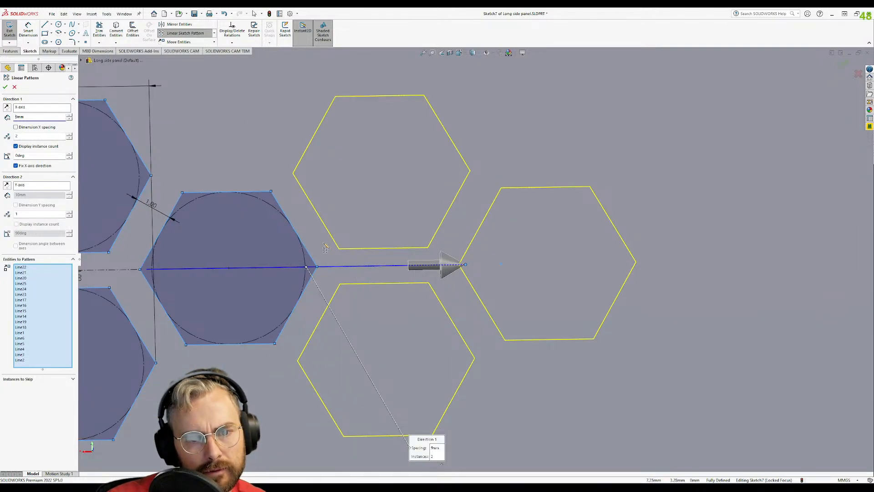
pyautogui.click(5, 86)
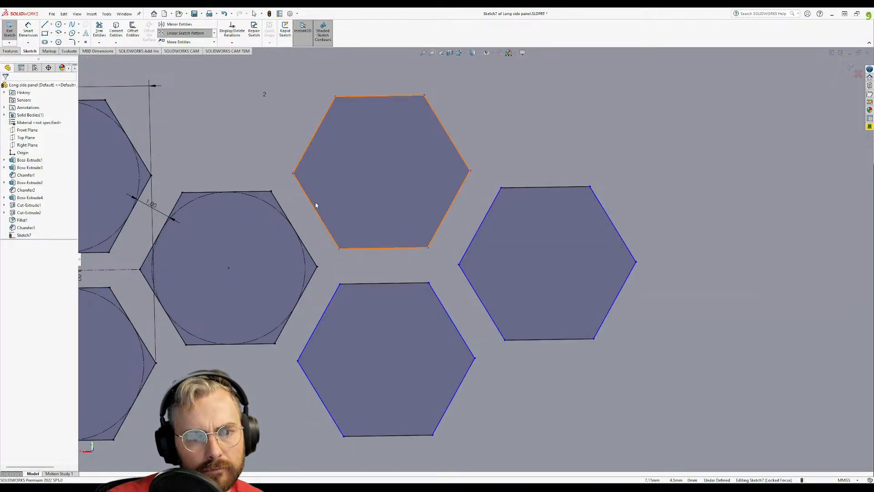
# - Dimension the gap between the right-hand seed hexagon's slanted edge and the upper patterned hexagon's facing edge as 1 mm
pyautogui.click(299, 180)
pyautogui.keyDown('ctrl'); pyautogui.click(299, 237); pyautogui.keyUp('ctrl')
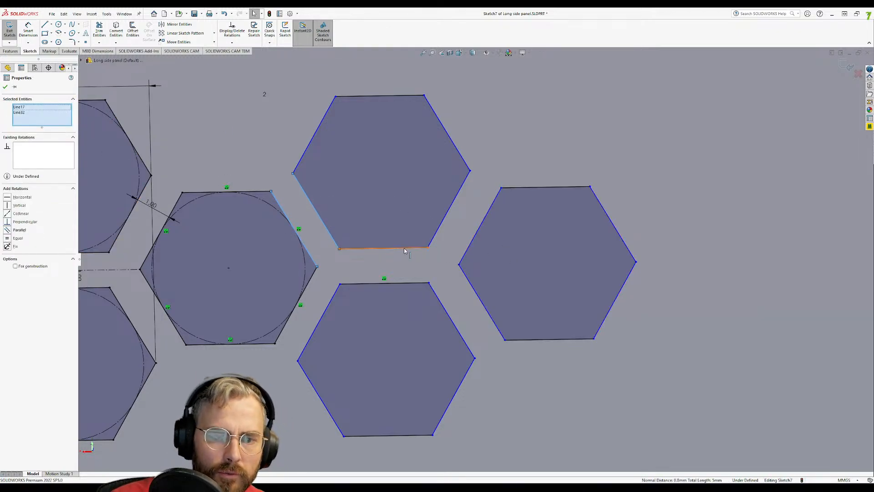
pyautogui.scroll(4, 414, 253)
pyautogui.click(27, 30)
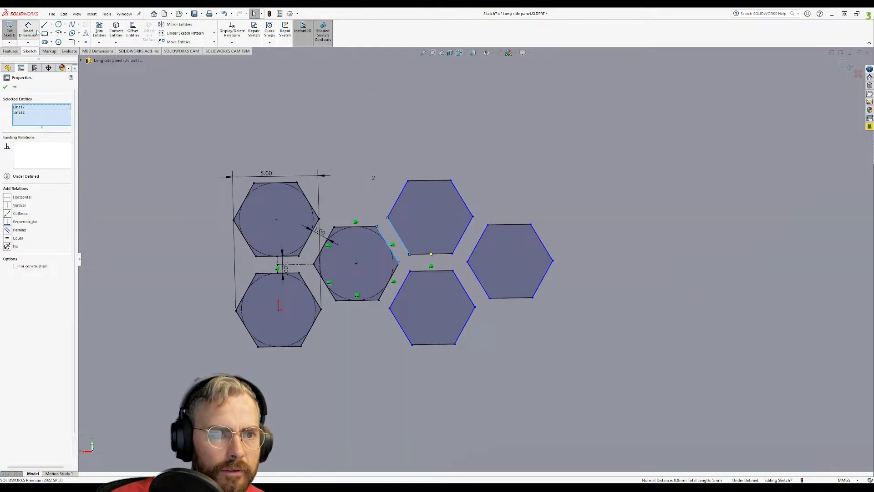
pyautogui.click(397, 231)
pyautogui.click(388, 241)
pyautogui.click(388, 234)
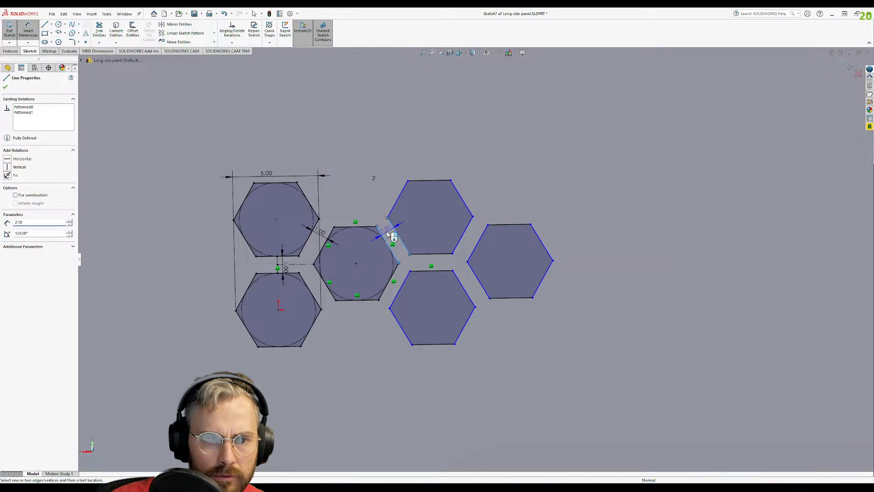
pyautogui.write('1')
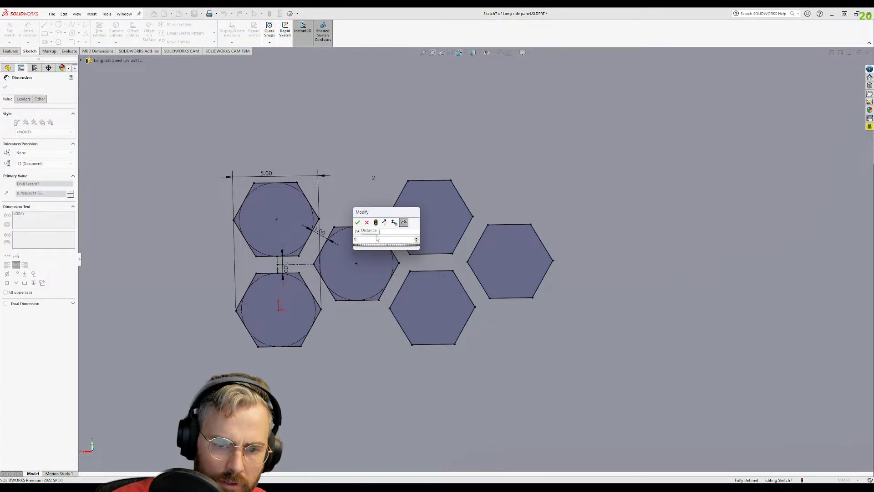
pyautogui.press('Return')
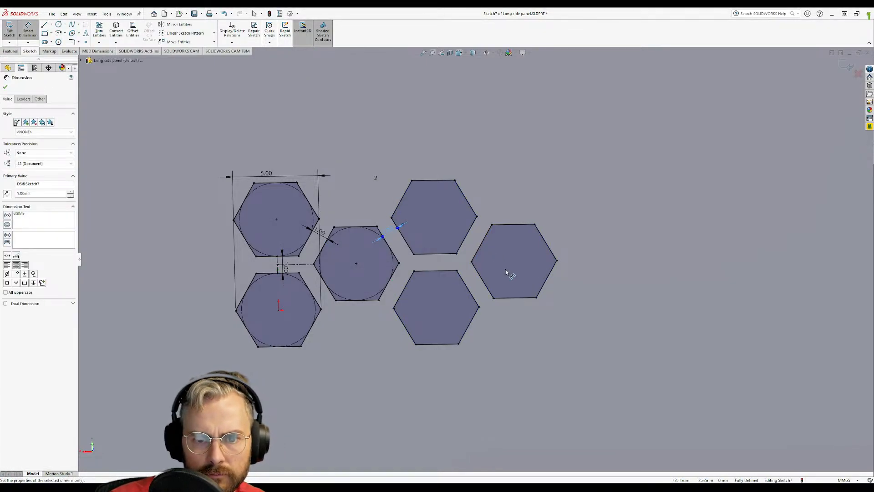
pyautogui.press('Escape')
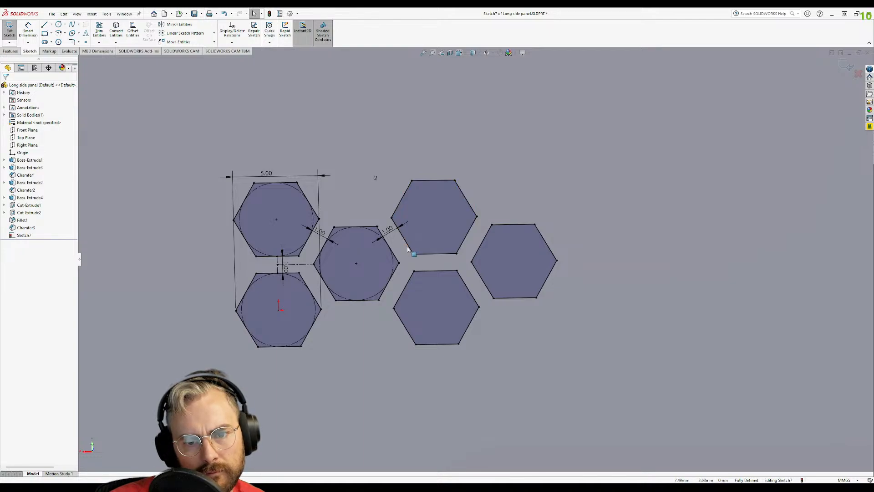
# - Undo the last gap dimension and the linear sketch pattern, leaving only the three original hexagons
pyautogui.scroll(3, 533, 280)
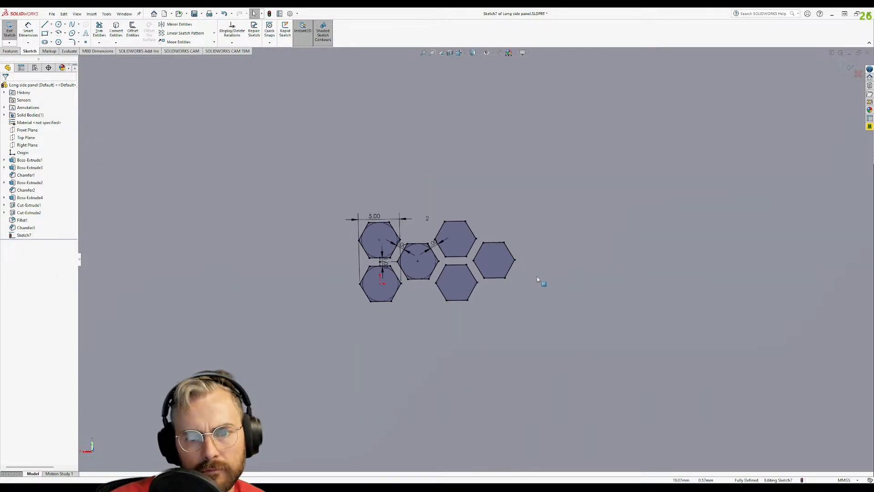
pyautogui.scroll(-5, 541, 275)
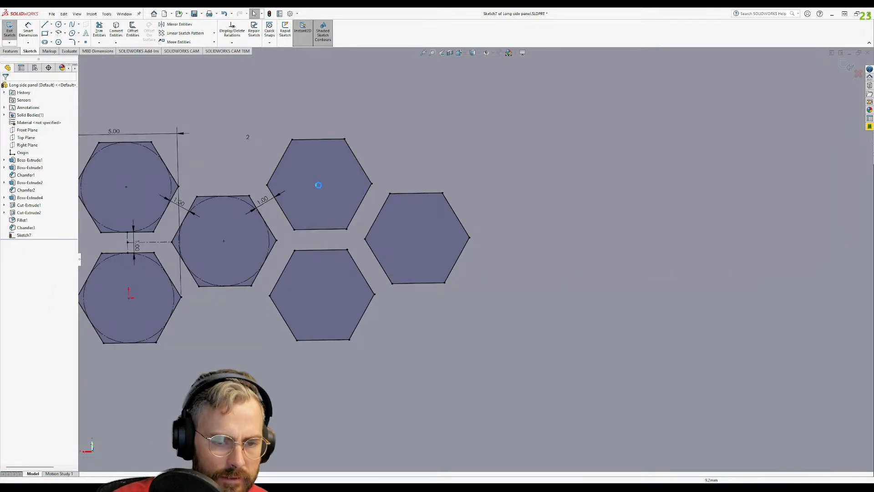
pyautogui.hotkey('ctrl', 'z')
pyautogui.hotkey('ctrl', 'z')
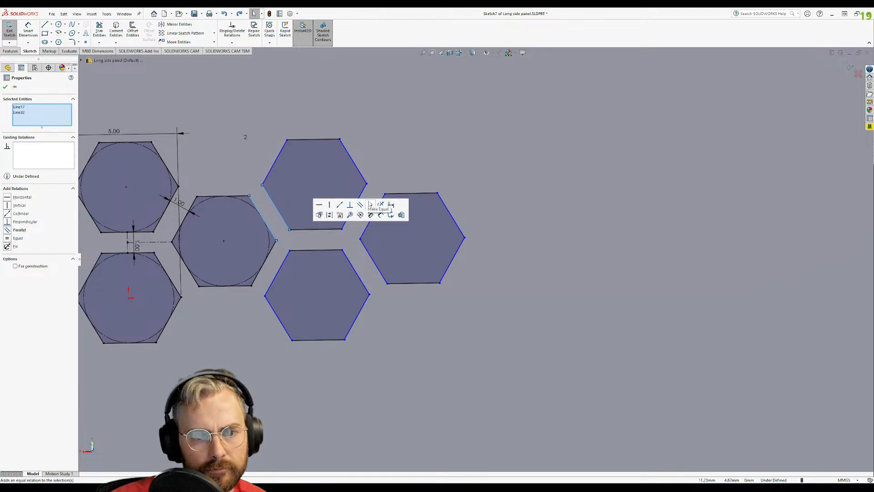
pyautogui.click(404, 220)
pyautogui.hotkey('ctrl', 'z')
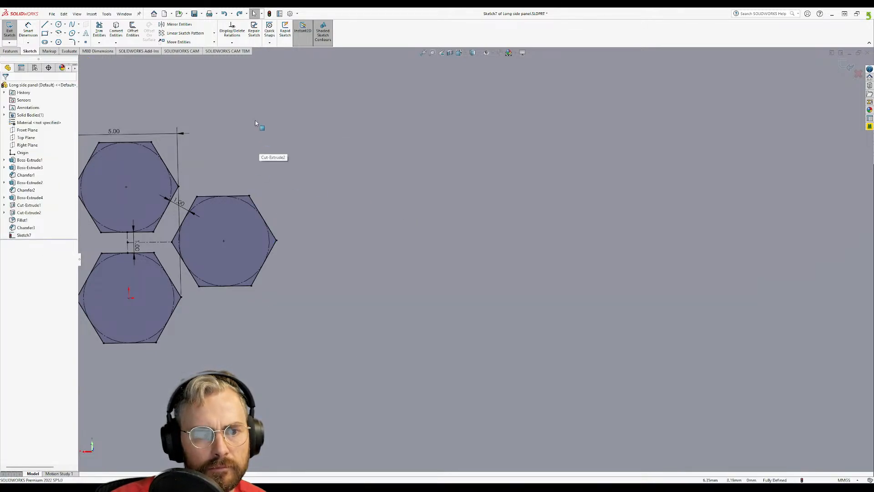
pyautogui.scroll(2, 151, 97)
pyautogui.click(183, 33)
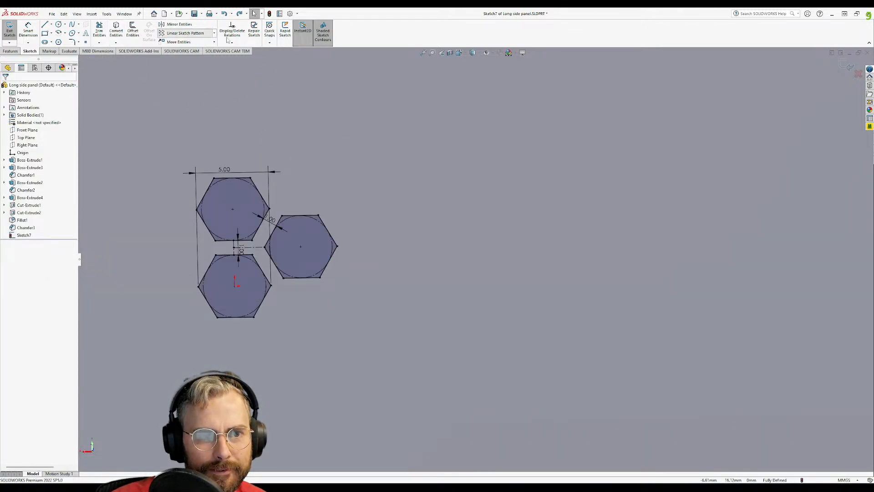
pyautogui.click(243, 181)
pyautogui.click(261, 193)
pyautogui.click(264, 218)
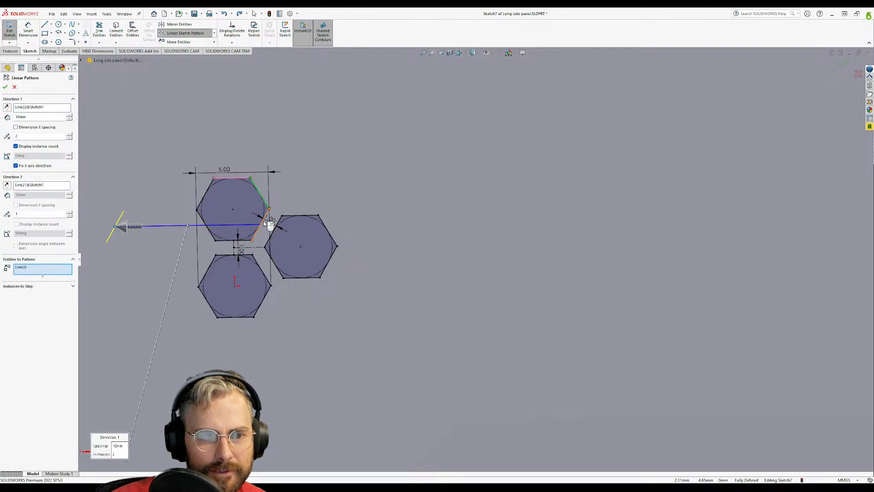
pyautogui.click(247, 242)
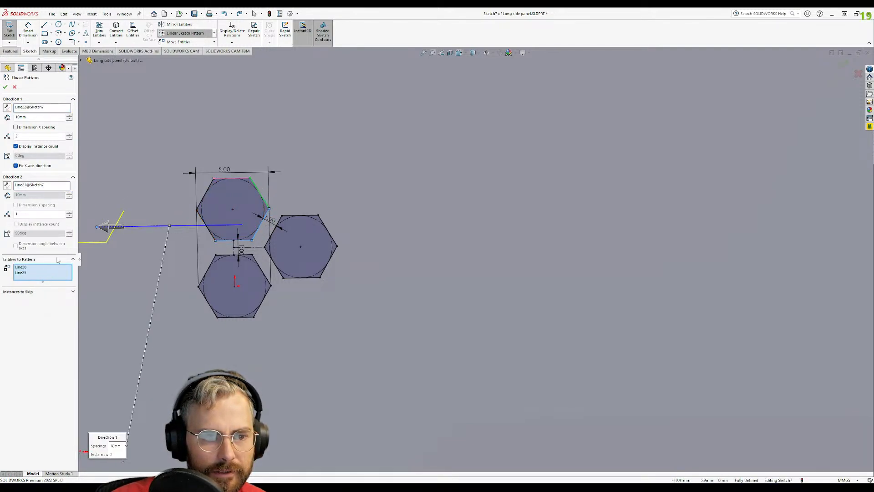
pyautogui.click(40, 108)
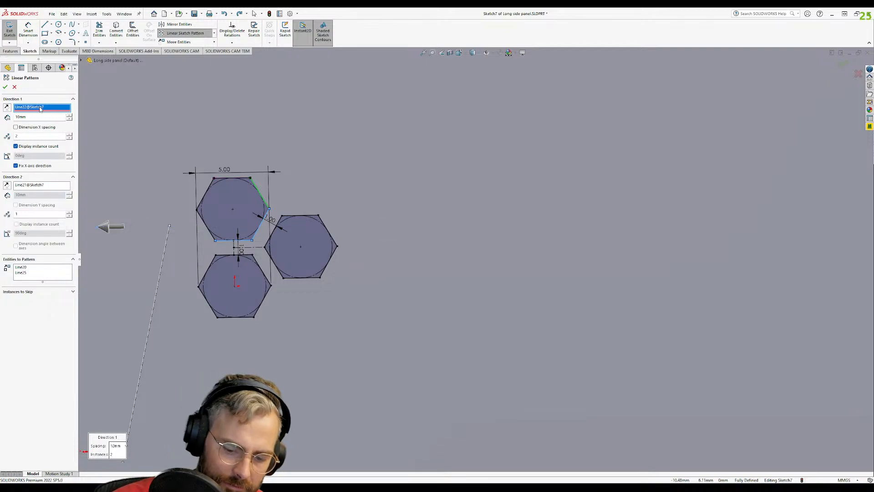
pyautogui.press('Delete')
pyautogui.click(25, 185)
pyautogui.press('Delete')
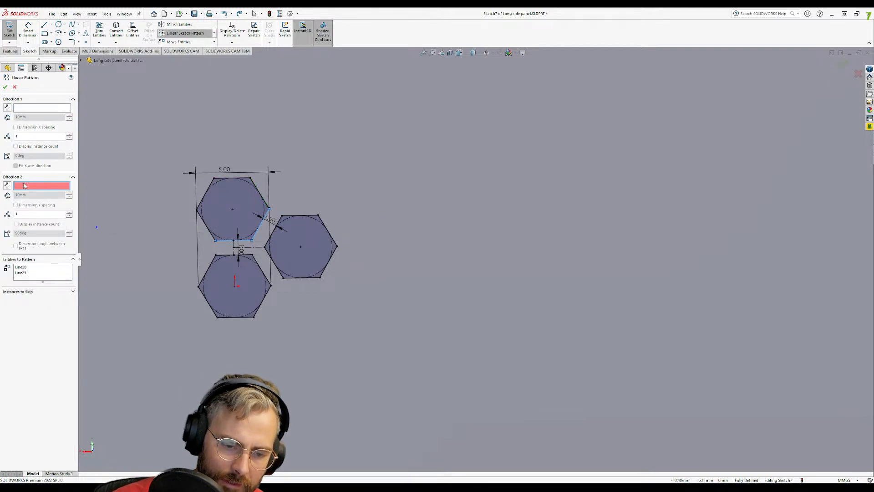
pyautogui.click(46, 271)
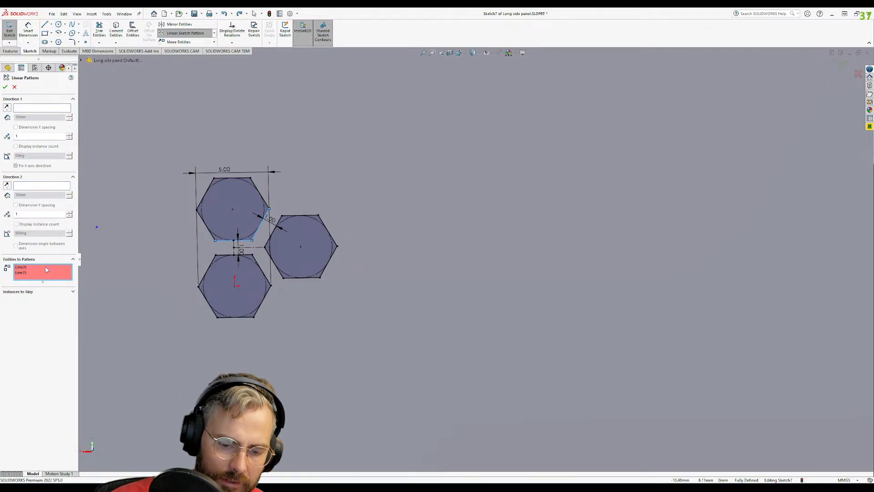
pyautogui.click(46, 268)
pyautogui.click(29, 267)
pyautogui.click(28, 268)
pyautogui.click(24, 268)
pyautogui.click(22, 268)
pyautogui.click(21, 269)
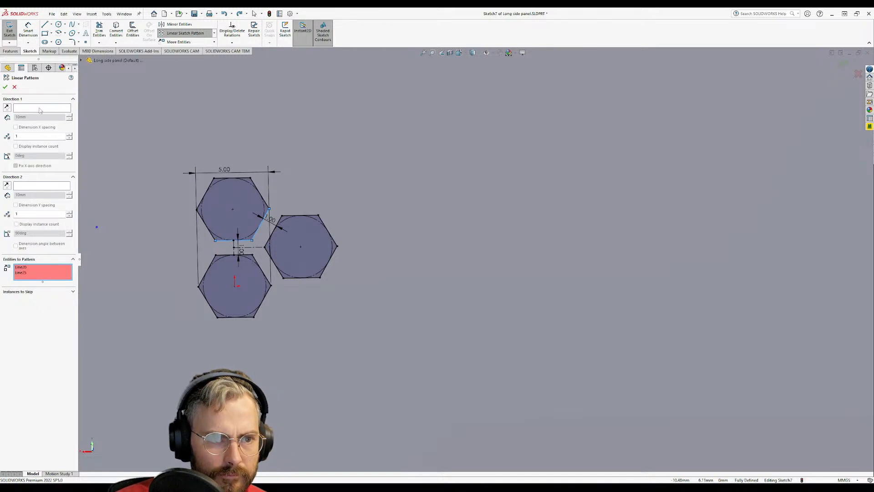
pyautogui.click(15, 88)
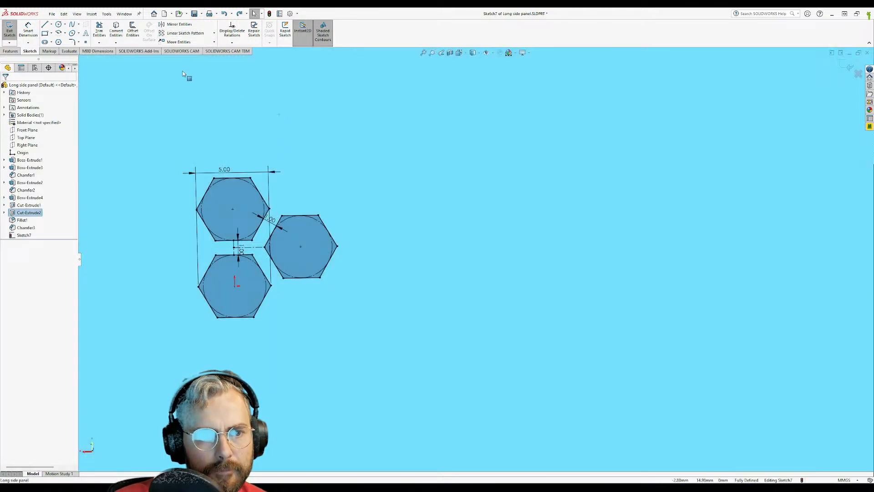
# - Start an Extruded Cut from the three-hexagon sketch and set its end condition to Through All
pyautogui.press('z')
pyautogui.scroll(10, 337, 146)
pyautogui.click(502, 149)
pyautogui.scroll(-8, 547, 266)
pyautogui.scroll(2, 439, 245)
pyautogui.click(10, 51)
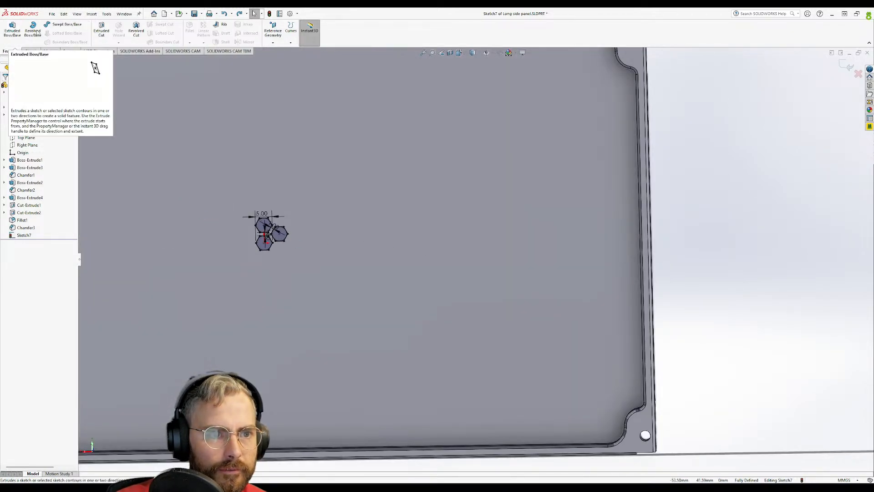
pyautogui.click(92, 24)
pyautogui.scroll(-8, 241, 235)
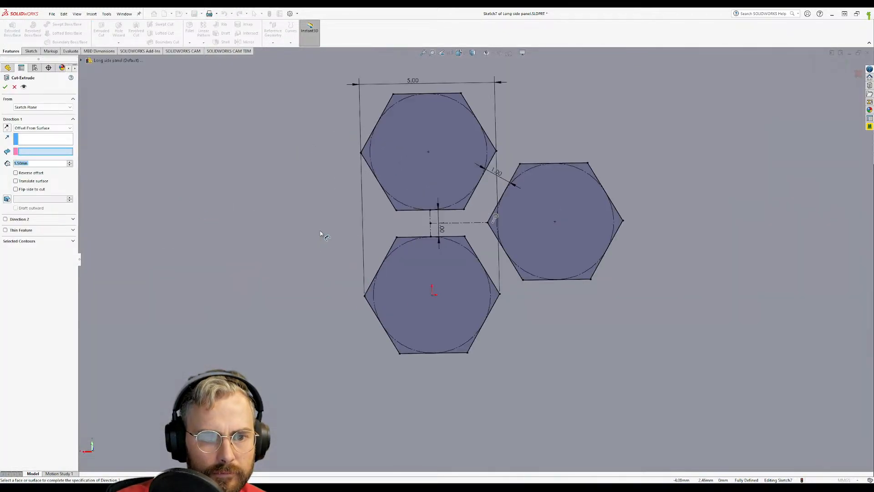
pyautogui.click(407, 173)
pyautogui.click(434, 285)
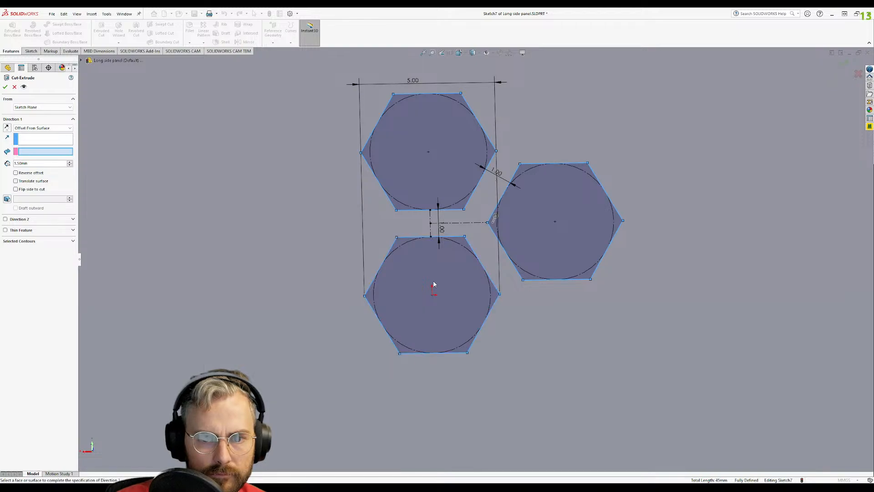
pyautogui.click(41, 128)
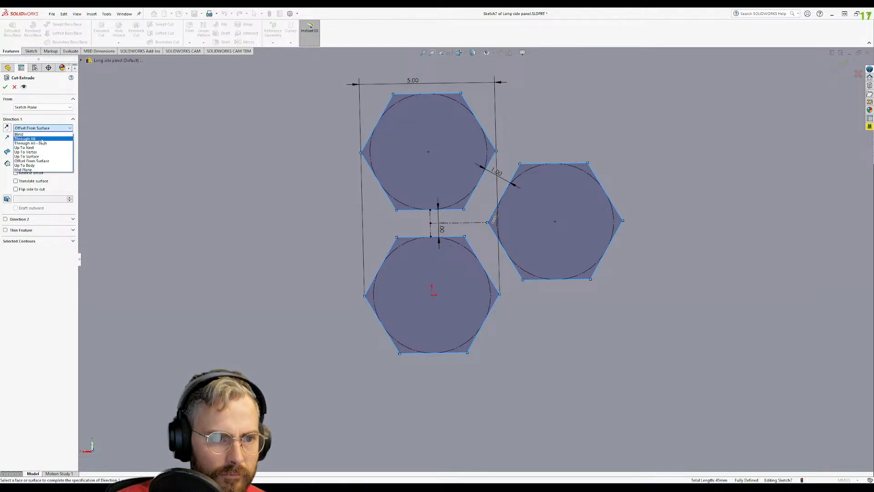
pyautogui.click(42, 138)
# - Select the three hexagons as the contours to cut and accept the Extruded Cut
pyautogui.click(45, 204)
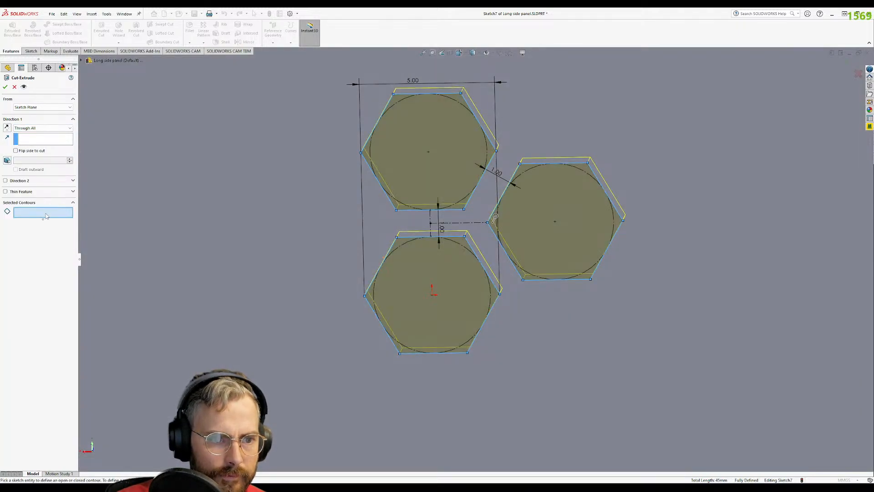
pyautogui.click(433, 142)
pyautogui.click(470, 271)
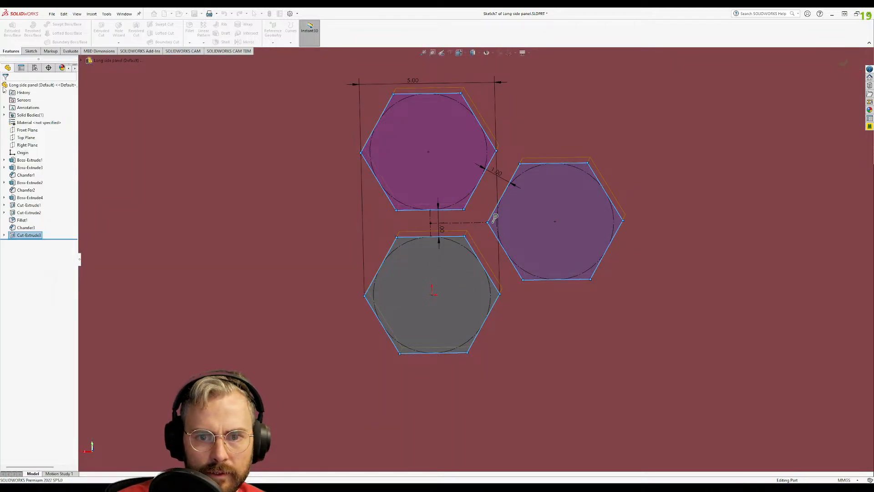
pyautogui.click(5, 87)
pyautogui.scroll(3, 451, 278)
pyautogui.scroll(8, 451, 282)
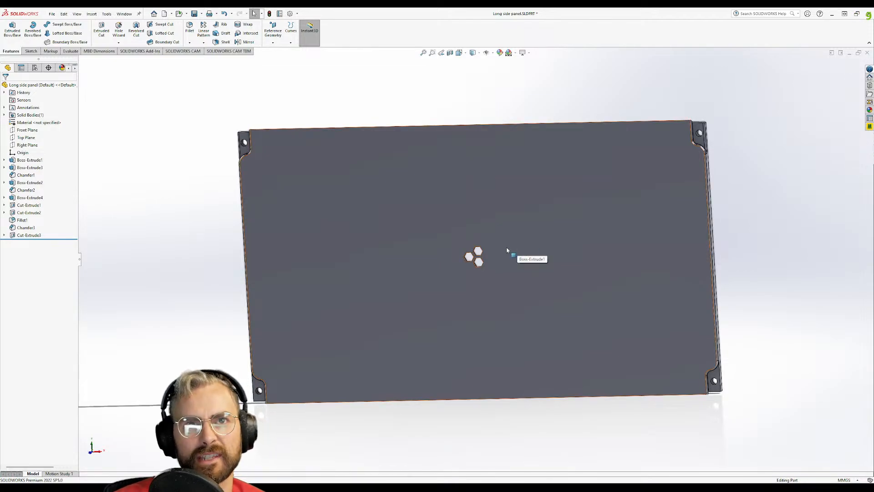
pyautogui.moveTo(520, 255); pyautogui.dragTo(394, 288, button='middle')
pyautogui.scroll(-6, 506, 257)
pyautogui.moveTo(463, 271); pyautogui.dragTo(214, 253, button='middle')
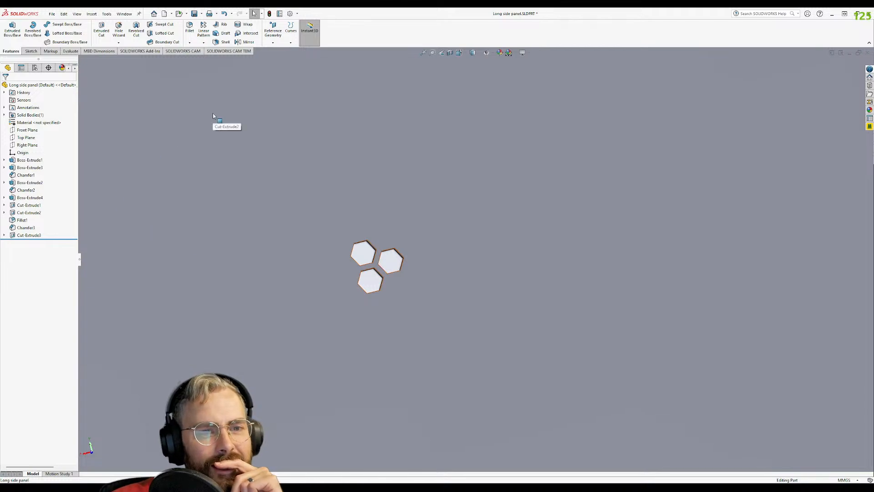
pyautogui.click(207, 33)
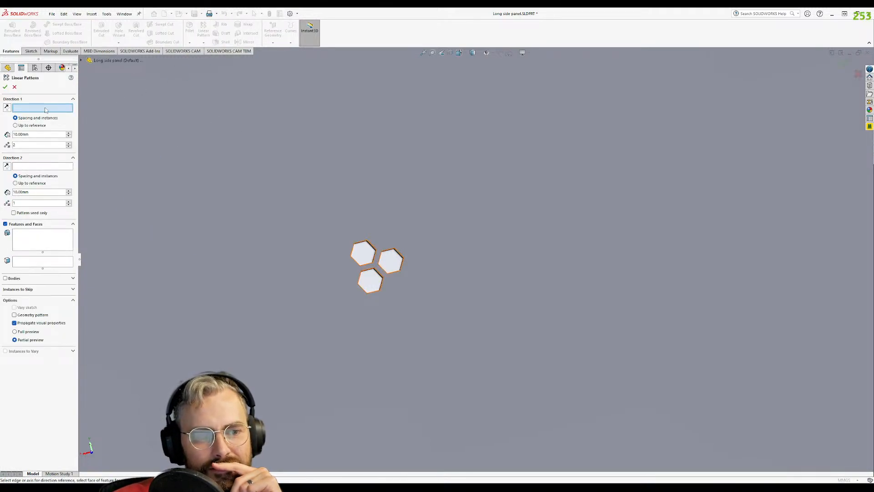
pyautogui.press('f')
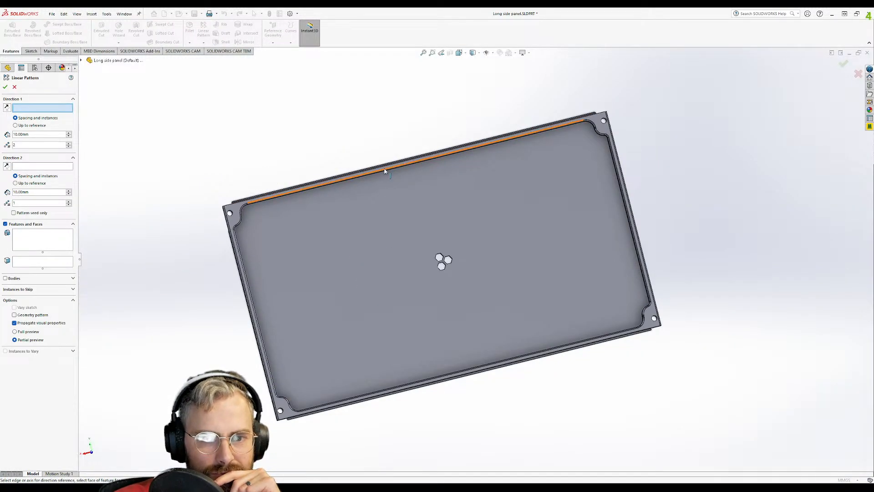
pyautogui.click(384, 169)
pyautogui.scroll(-4, 429, 243)
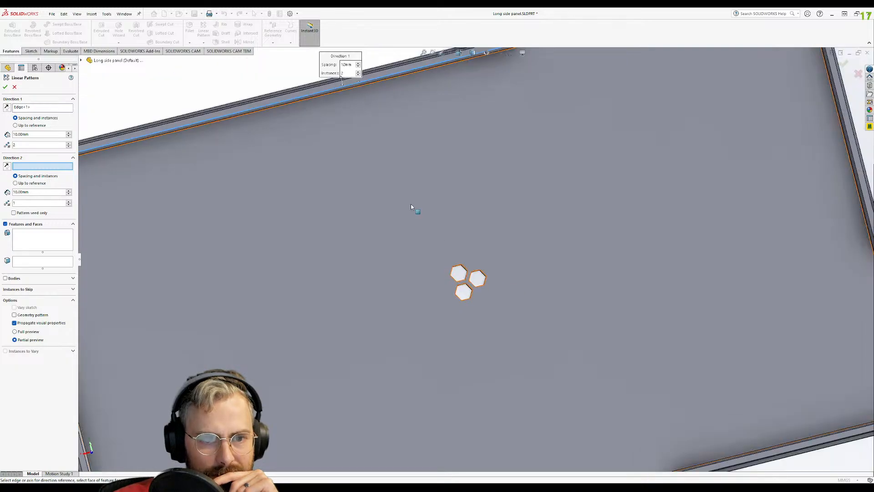
pyautogui.scroll(3, 411, 206)
pyautogui.click(15, 87)
# - Measure the distance between the outermost opposite corners of the two side-by-side hexagonal cuts, including its X and Y components
pyautogui.scroll(-6, 484, 266)
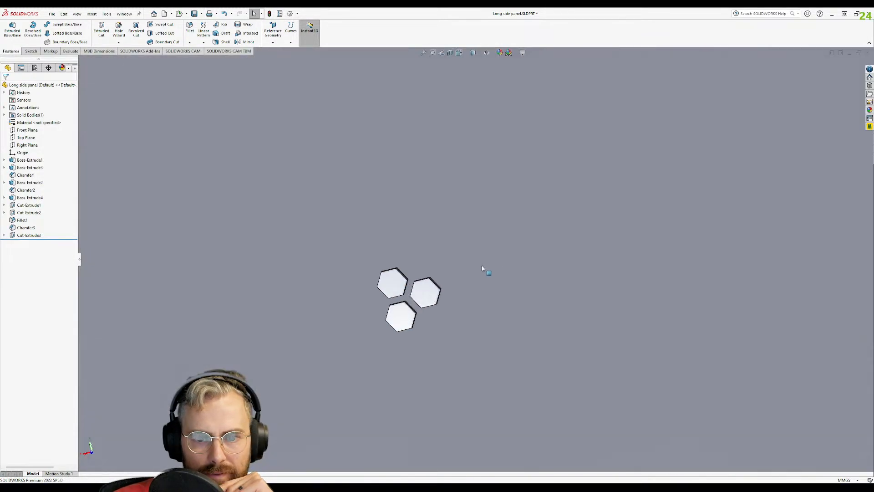
pyautogui.scroll(-3, 445, 299)
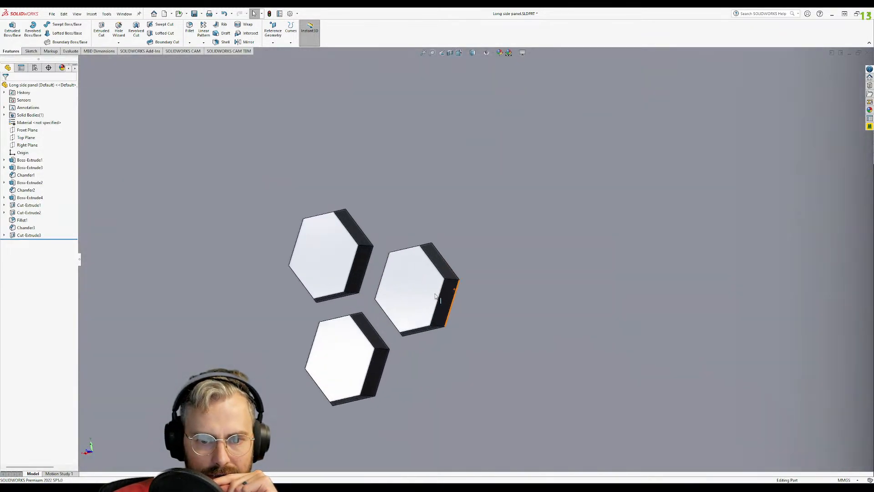
pyautogui.click(460, 281)
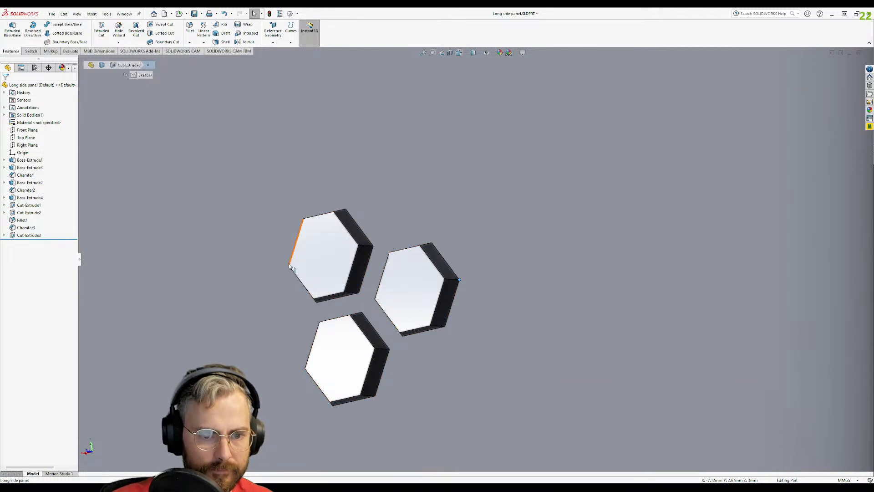
pyautogui.keyDown('ctrl'); pyautogui.click(289, 266); pyautogui.keyUp('ctrl')
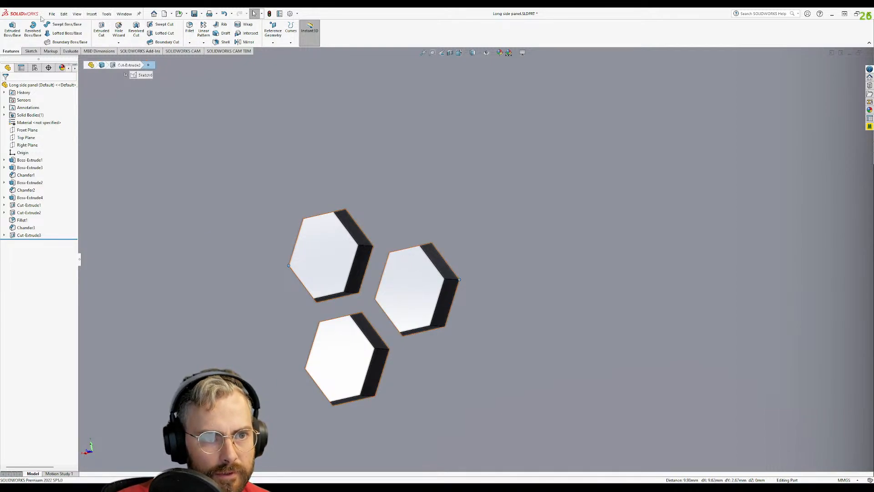
pyautogui.click(71, 51)
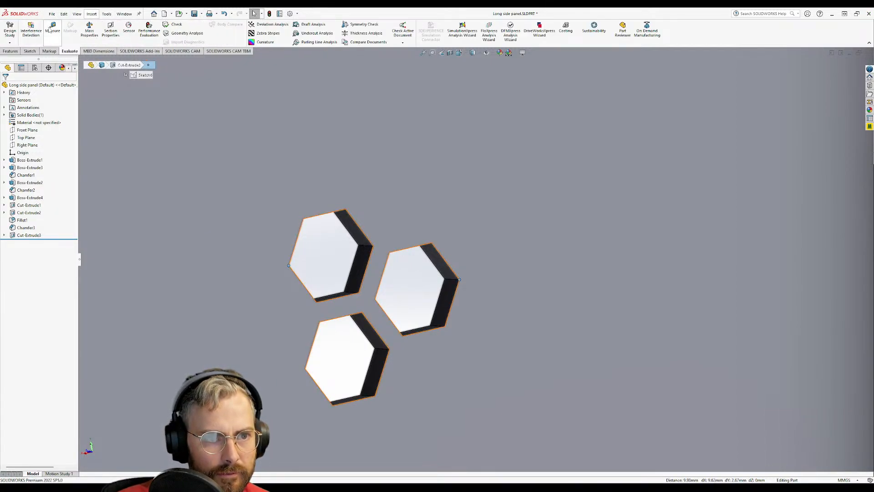
pyautogui.click(50, 29)
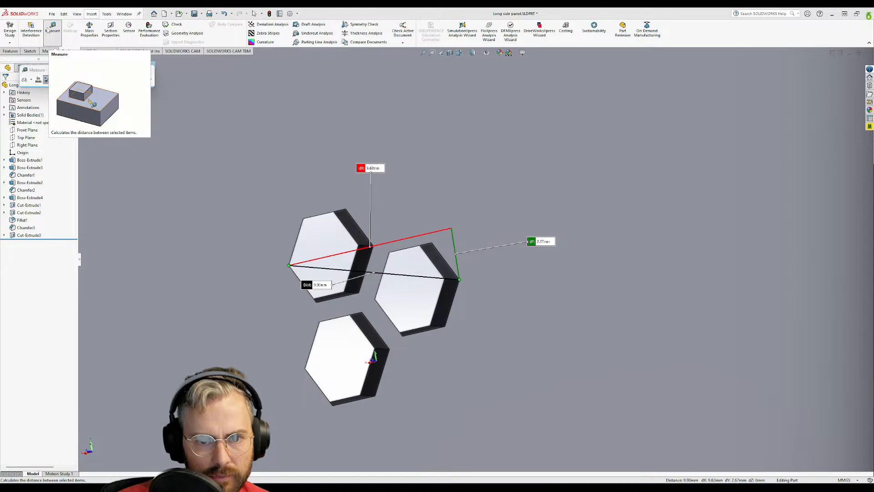
pyautogui.moveTo(379, 236); pyautogui.dragTo(340, 254, button='middle')
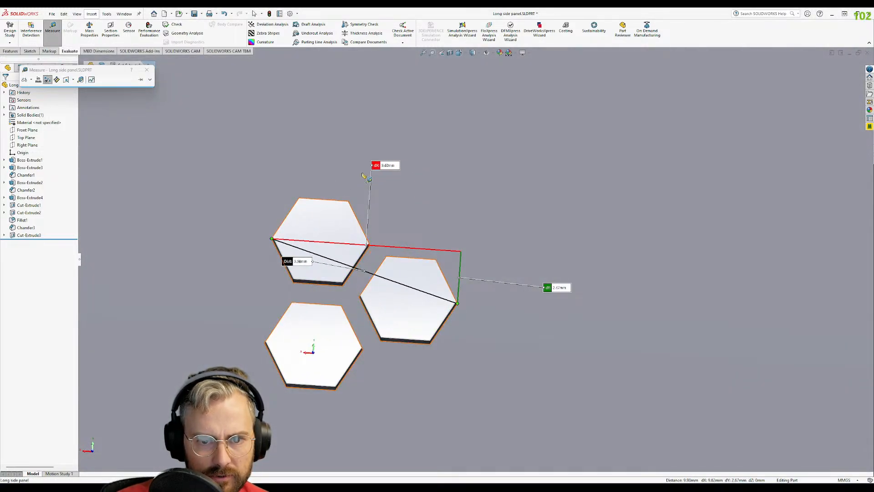
pyautogui.click(145, 71)
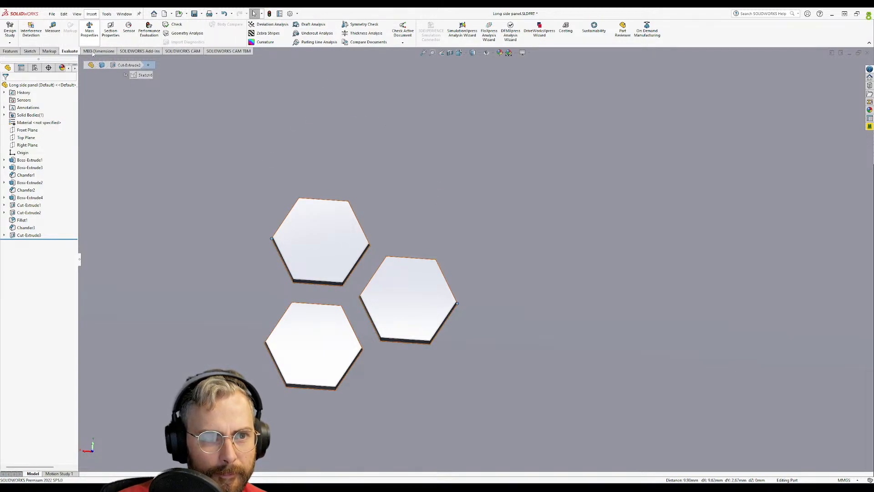
pyautogui.press('Escape')
pyautogui.moveTo(321, 231); pyautogui.dragTo(329, 212, button='middle')
# - Start a Linear Pattern of the three-hexagon cut, using the panel's long inner edge as Direction 1 and short inner edge as Direction 2
pyautogui.click(10, 51)
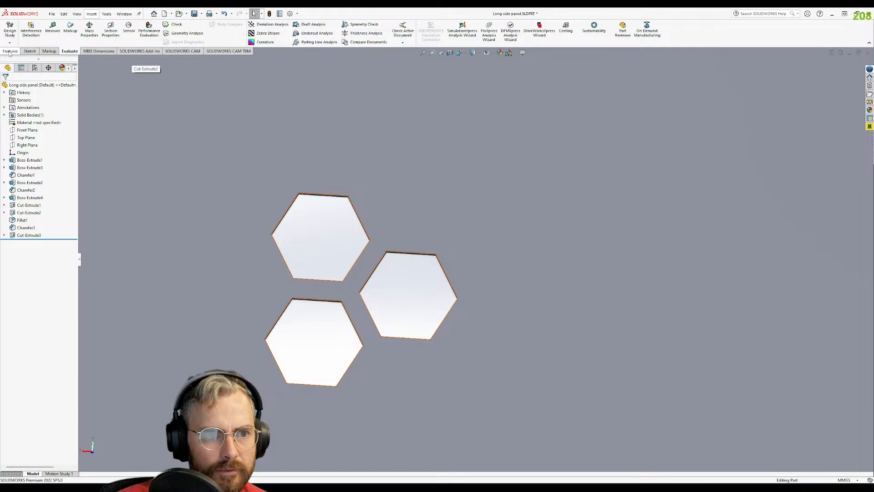
pyautogui.click(204, 30)
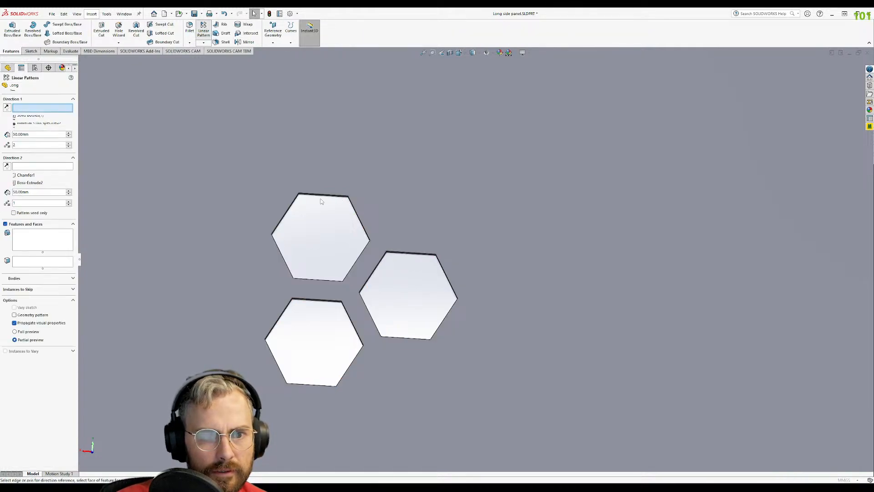
pyautogui.press('f')
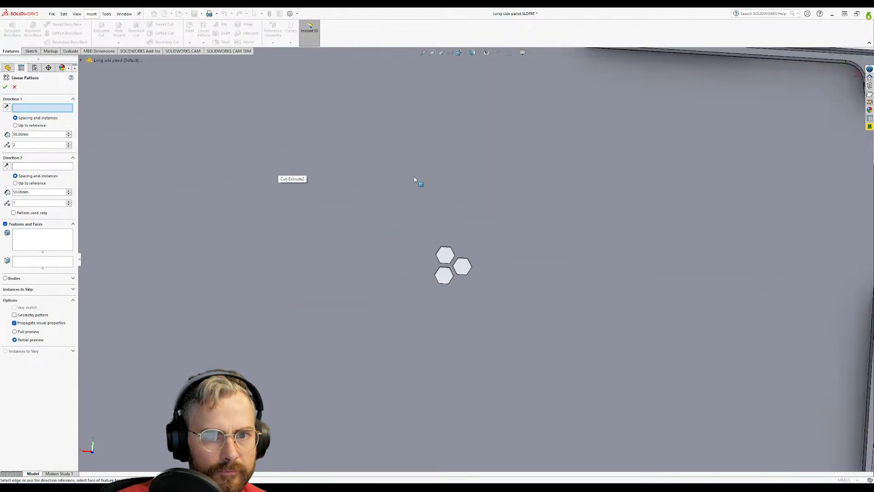
pyautogui.click(463, 77)
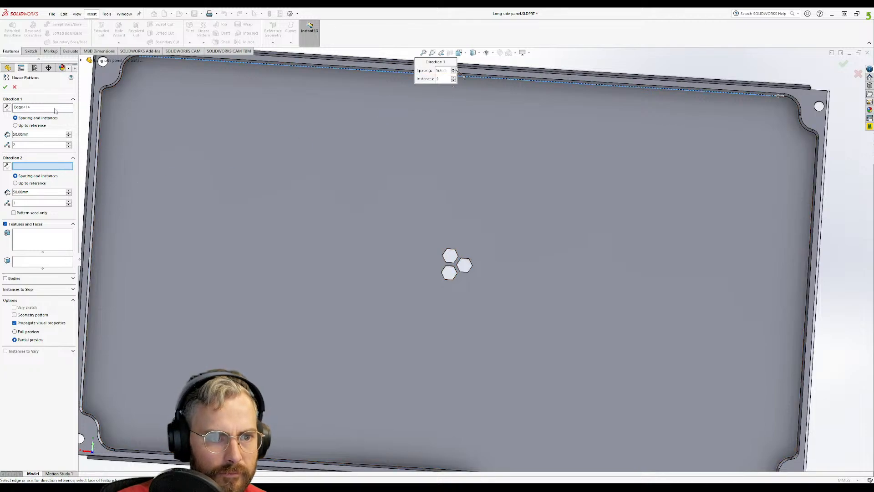
pyautogui.click(101, 141)
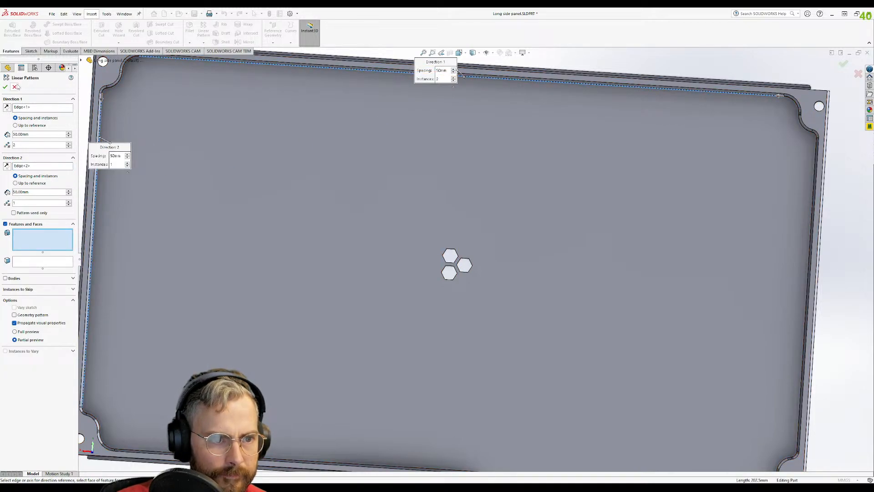
pyautogui.moveTo(42, 59); pyautogui.dragTo(38, 218)
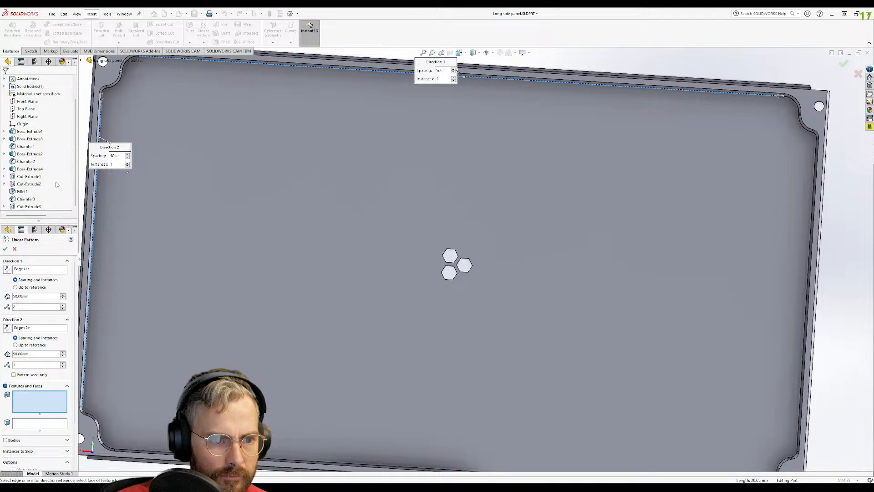
pyautogui.click(40, 208)
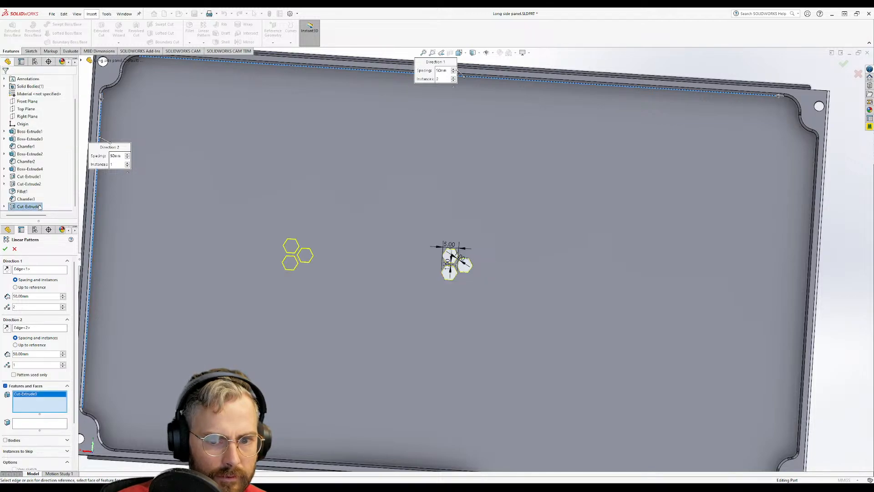
# - Set the Direction 1 spacing of the hexagon pattern to 9.62 mm
pyautogui.click(52, 297)
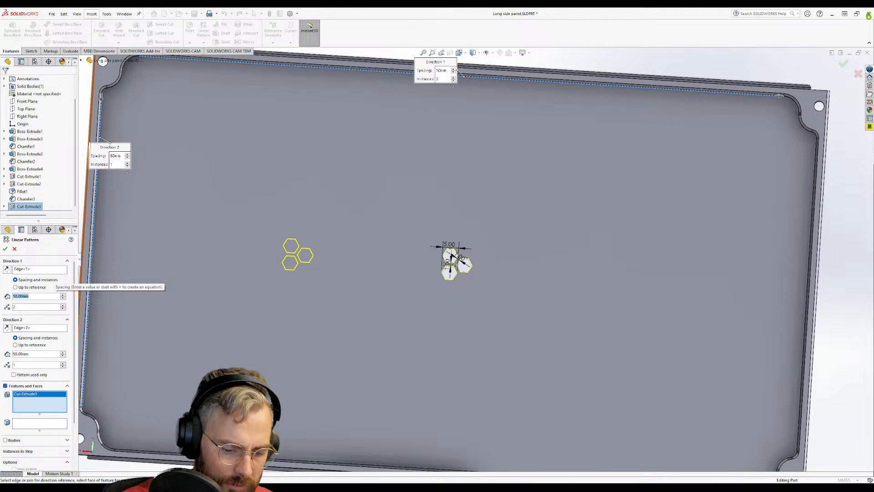
pyautogui.write('9.6')
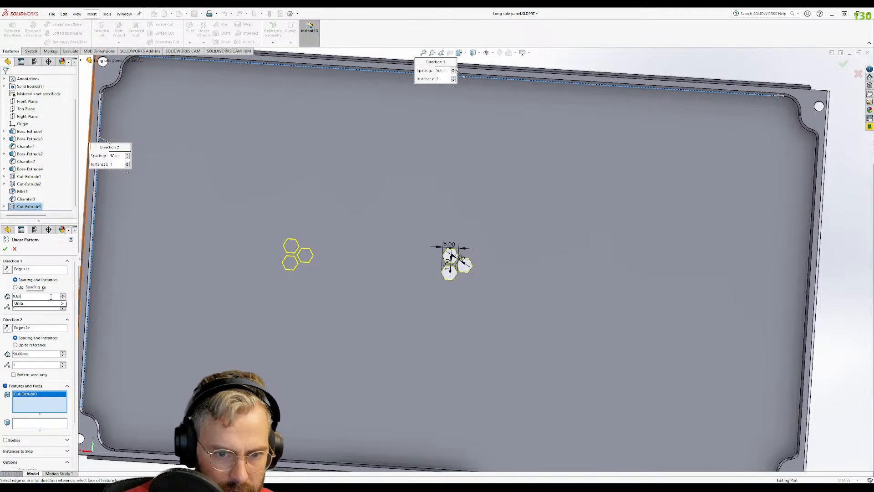
pyautogui.write('2')
pyautogui.press('Return')
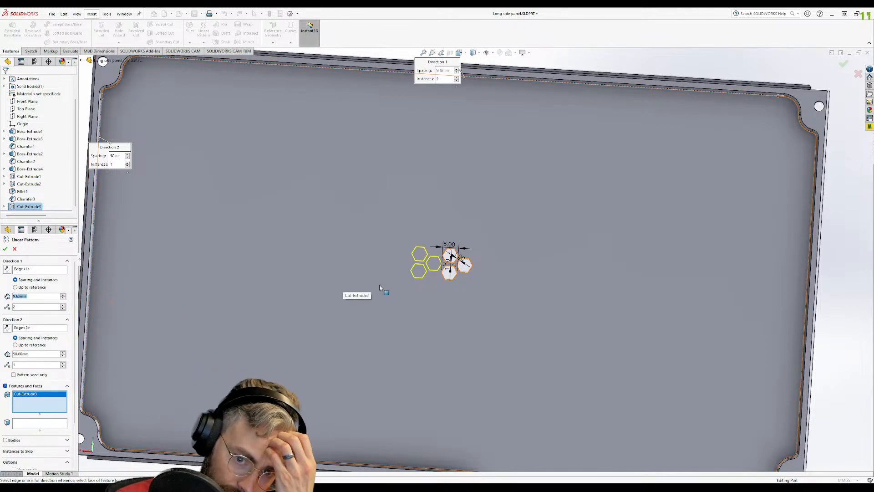
# - Set the number of instances in Direction 1 to 12 so the hexagon row stays inside the panel's short edge
pyautogui.click(63, 306)
pyautogui.click(63, 306)
pyautogui.click(63, 306)
pyautogui.click(62, 305)
pyautogui.click(63, 305)
pyautogui.click(63, 306)
pyautogui.click(64, 305)
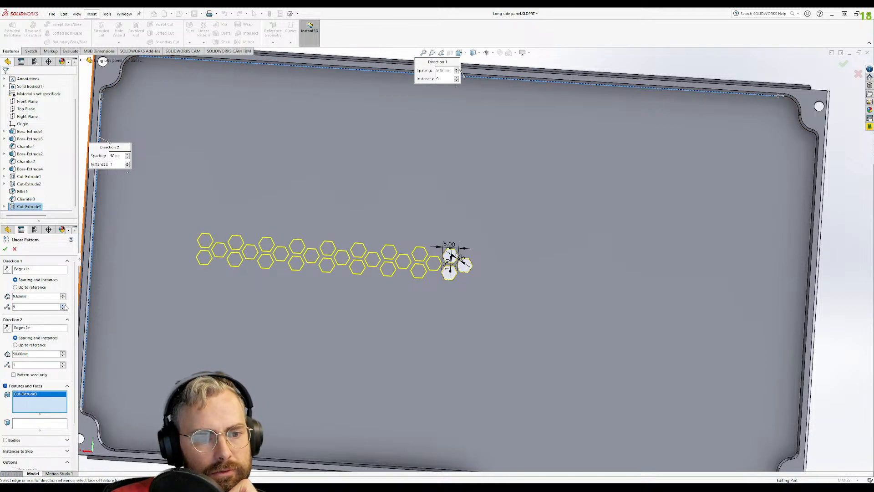
pyautogui.click(63, 306)
pyautogui.click(63, 305)
pyautogui.click(62, 305)
pyautogui.click(63, 305)
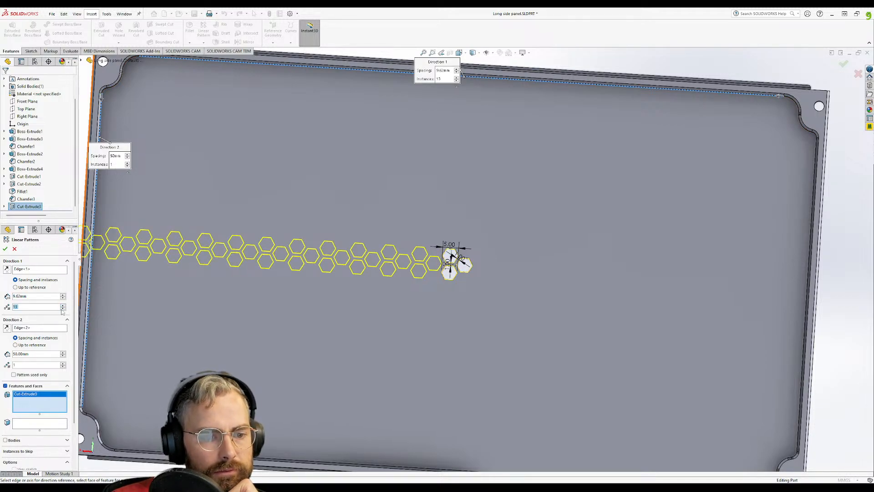
pyautogui.click(63, 309)
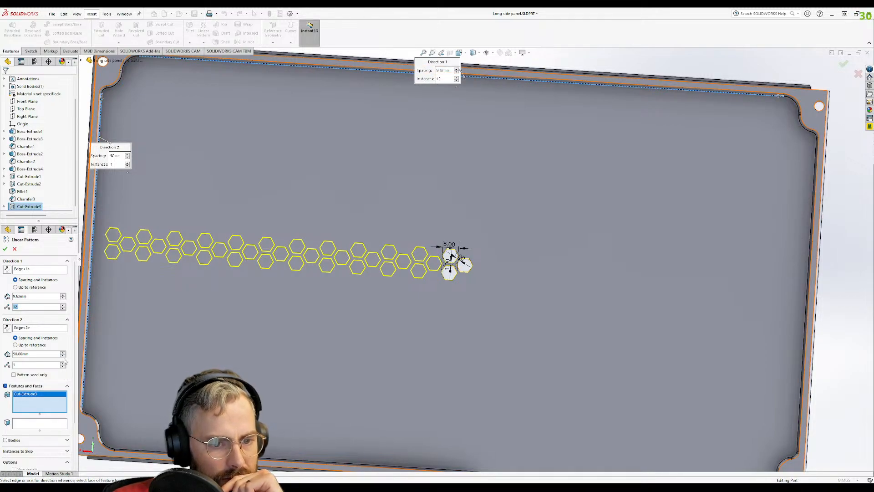
# - Set the Direction 2 spacing of the hexagon pattern to 9.62 mm
pyautogui.scroll(-3, 64, 362)
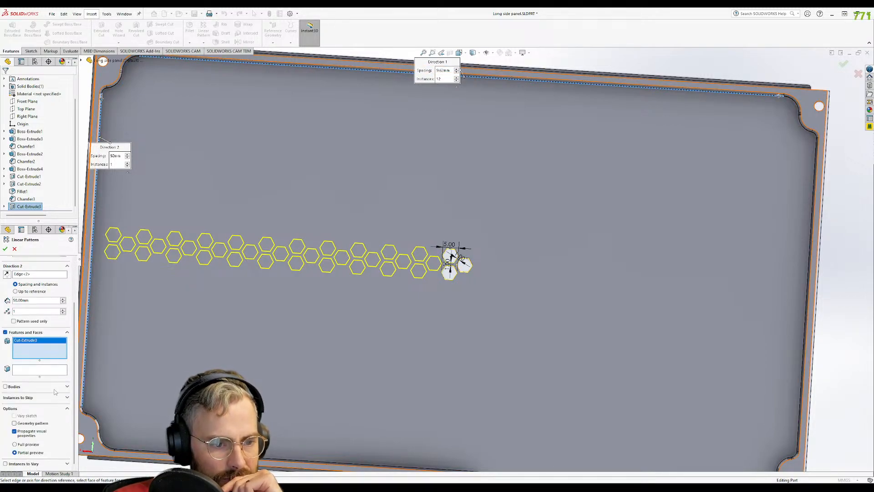
pyautogui.scroll(3, 56, 332)
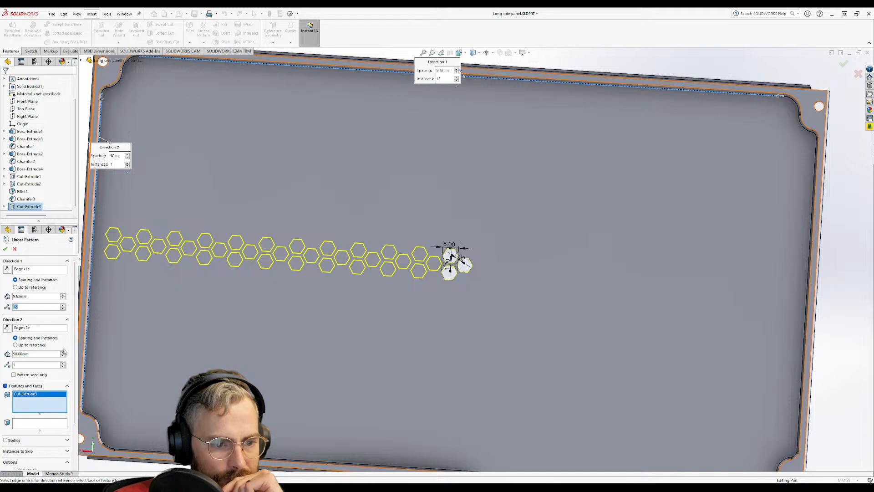
pyautogui.doubleClick(50, 355)
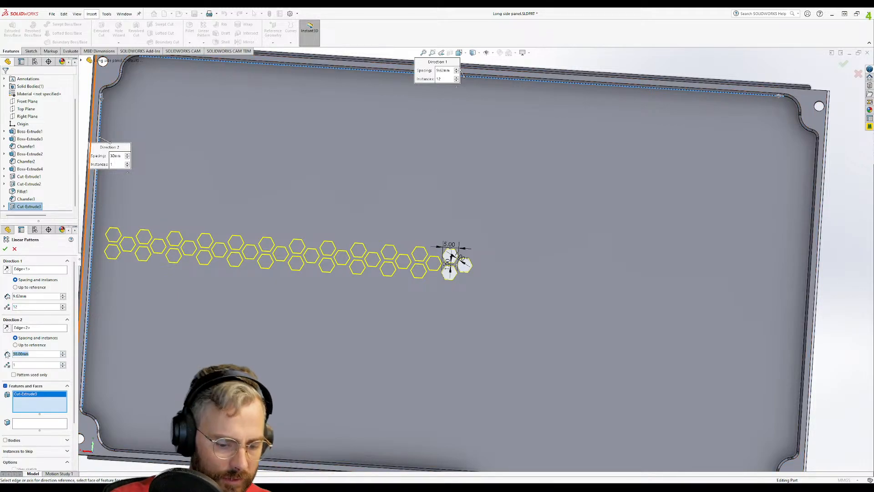
pyautogui.write('9')
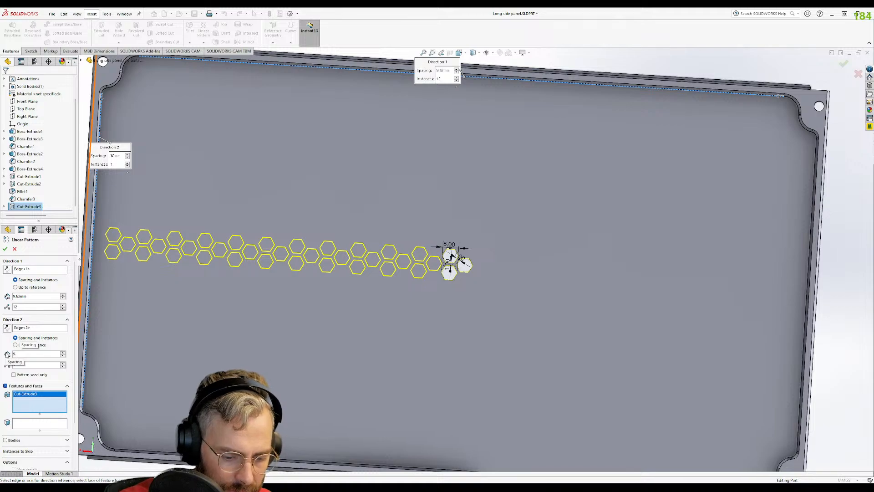
pyautogui.write('.662')
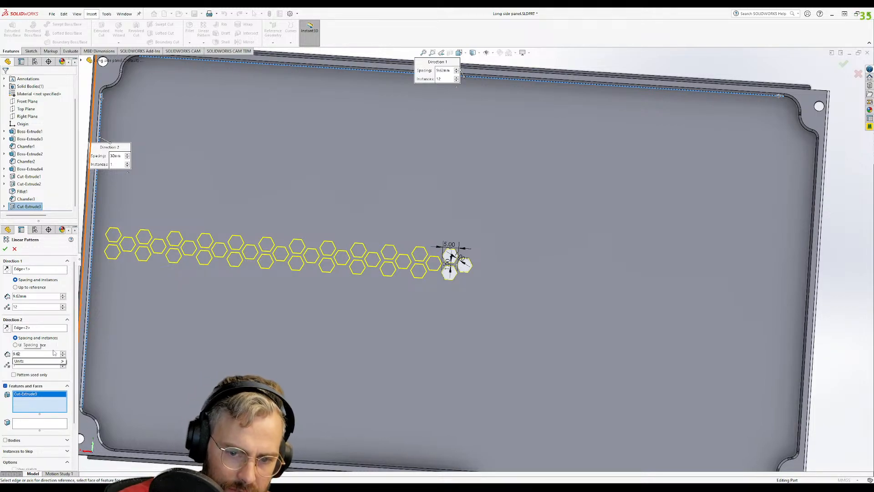
pyautogui.press('Return')
# - Raise the number of instances in Direction 2 to 6 to extend the honeycomb towards the panel's opposite long edge
pyautogui.click(63, 363)
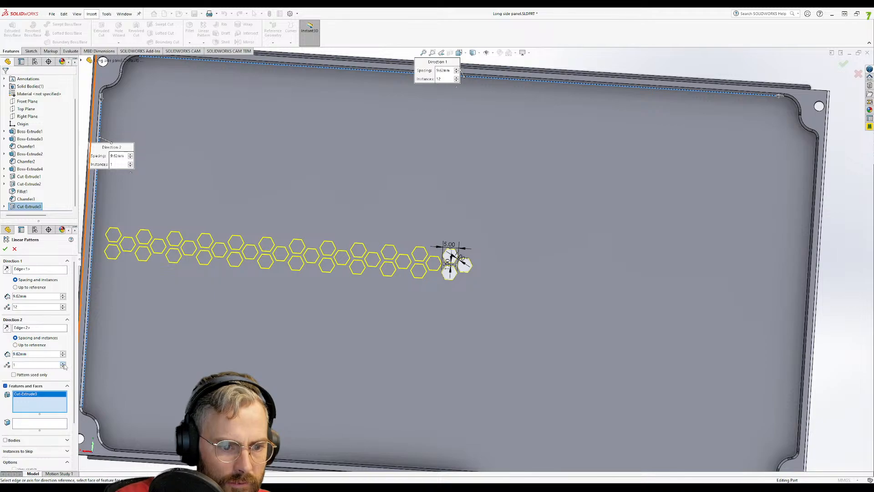
pyautogui.click(63, 364)
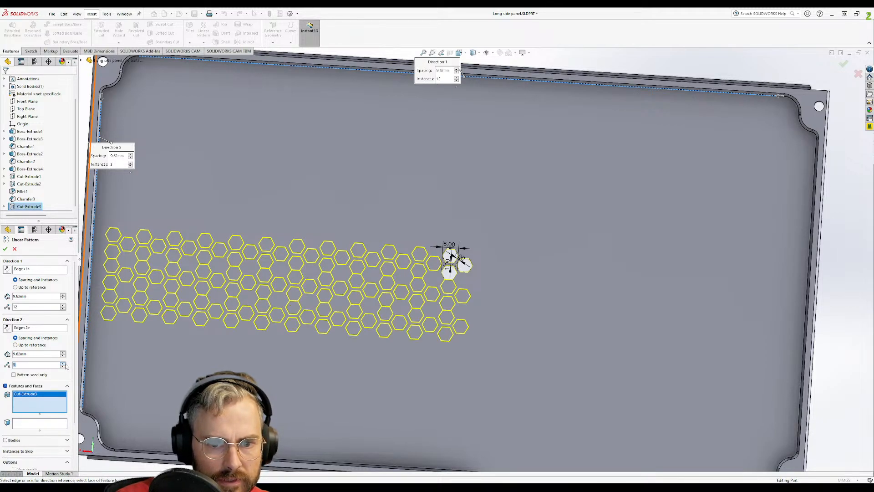
pyautogui.click(63, 364)
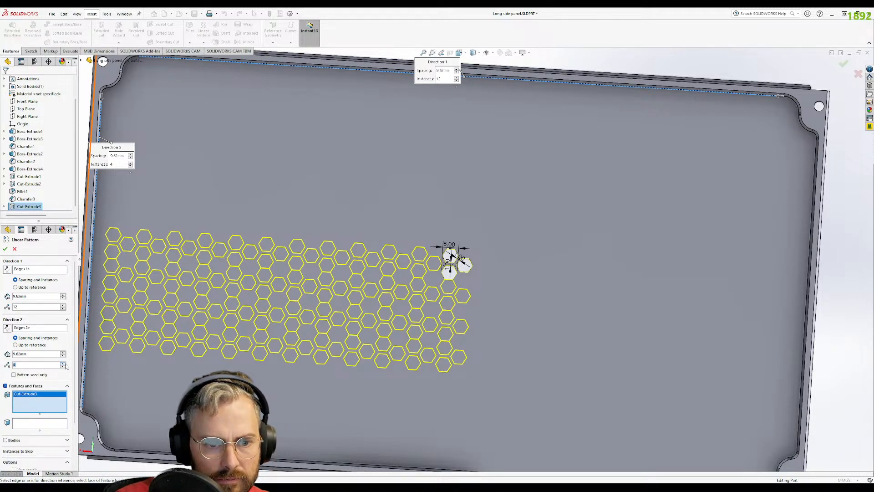
pyautogui.click(64, 364)
pyautogui.click(63, 364)
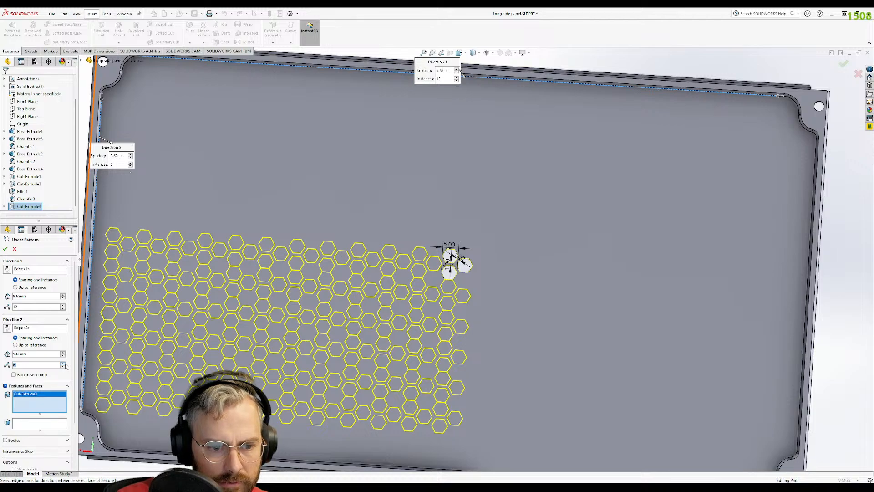
# - Raise the number of instances in Direction 2 to 7 to add another hexagon row towards the panel's long edge
pyautogui.click(63, 364)
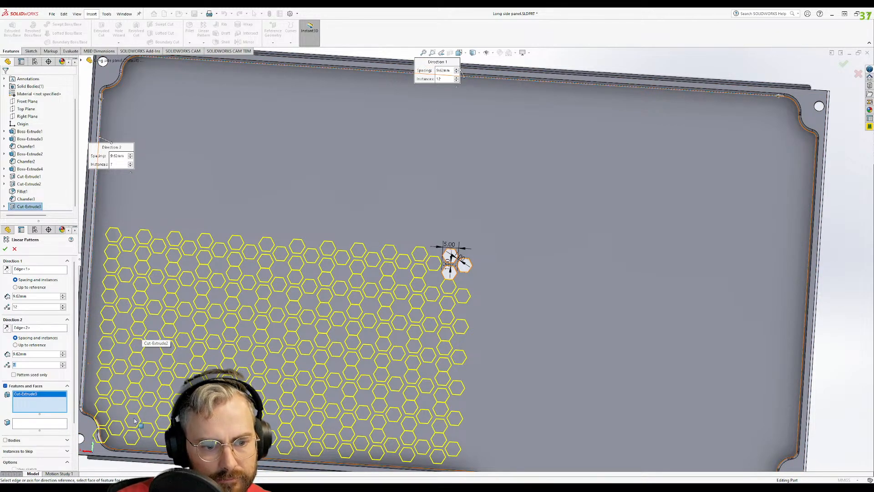
pyautogui.scroll(3, 463, 254)
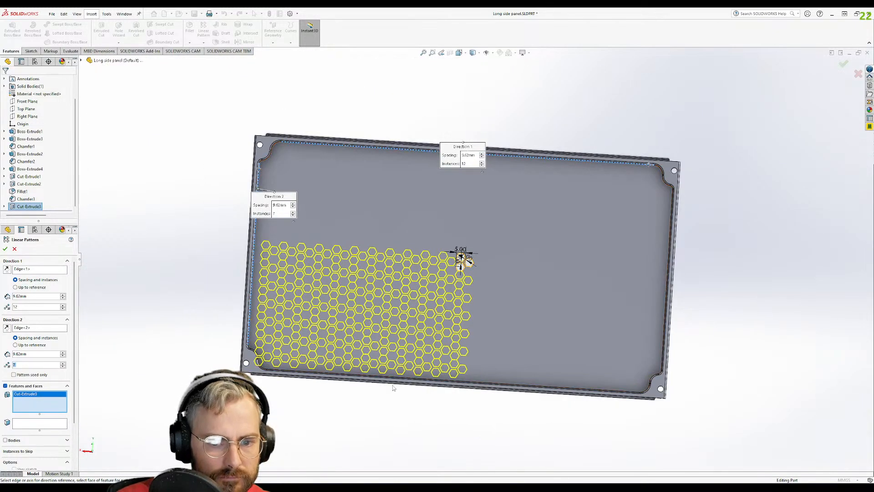
pyautogui.scroll(-6, 392, 385)
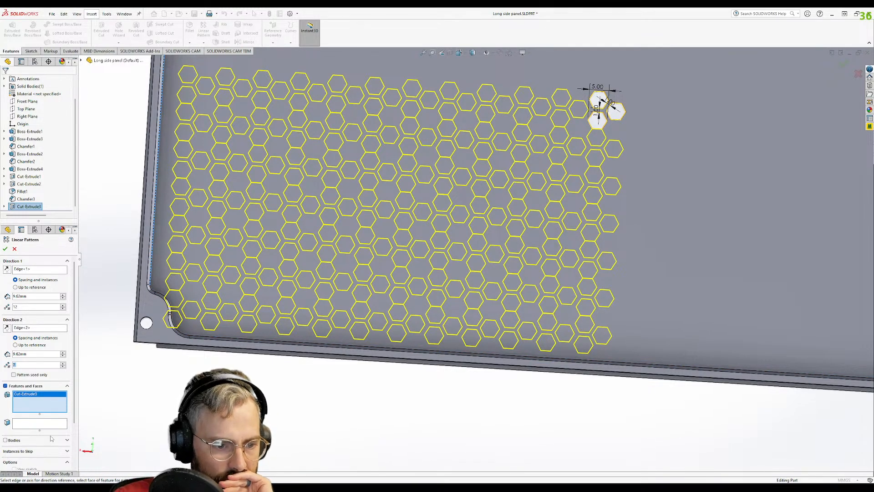
# - Skip the pattern instance that overlaps the panel's rounded corner cutout and accept the linear pattern
pyautogui.click(44, 452)
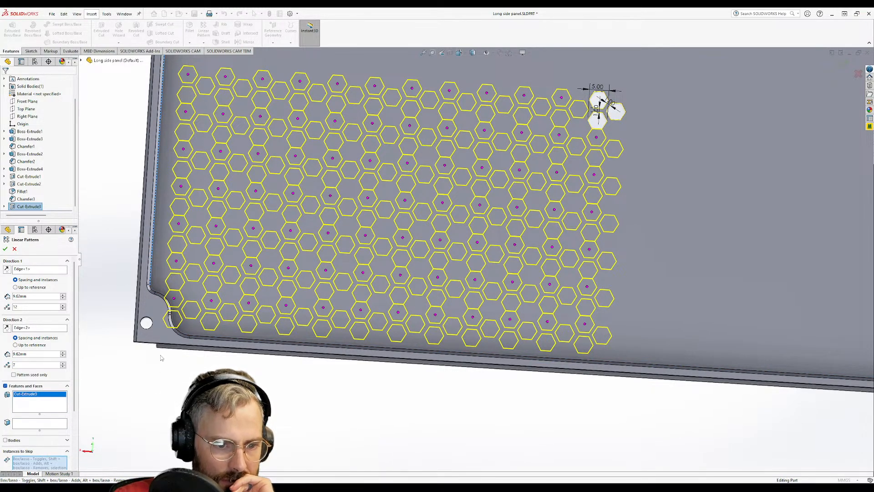
pyautogui.click(175, 300)
pyautogui.scroll(3, 536, 258)
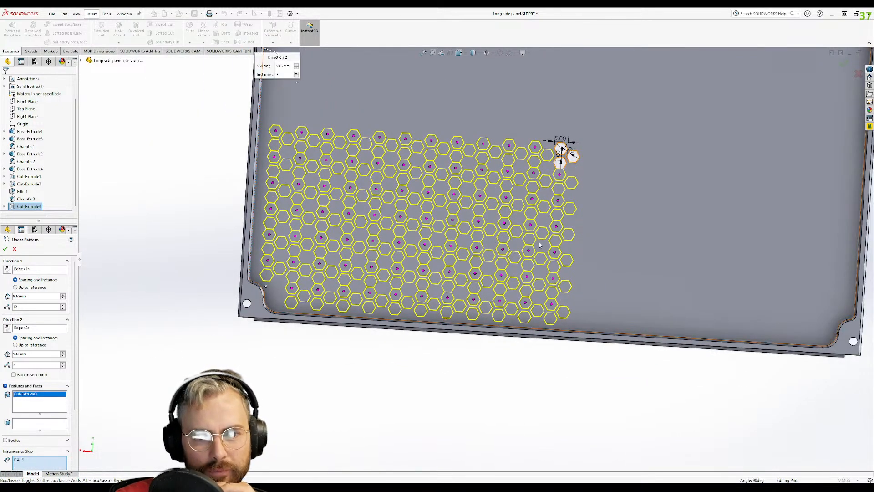
pyautogui.scroll(-3, 54, 440)
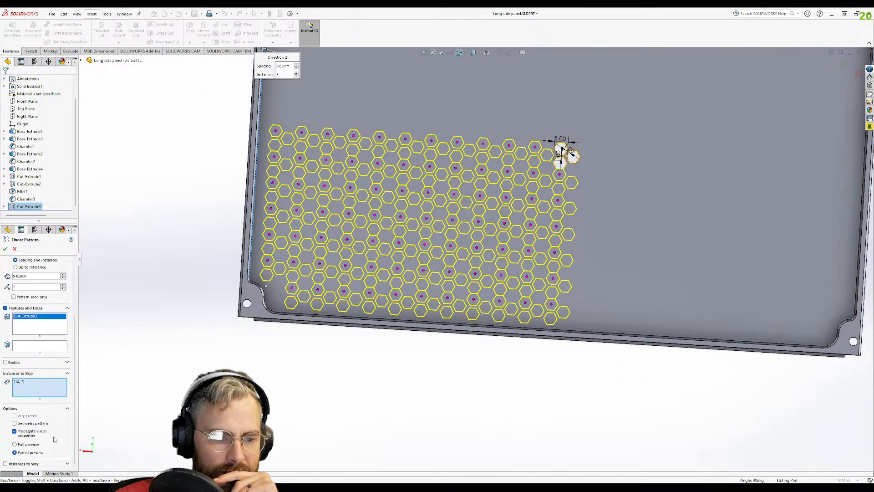
pyautogui.scroll(3, 60, 424)
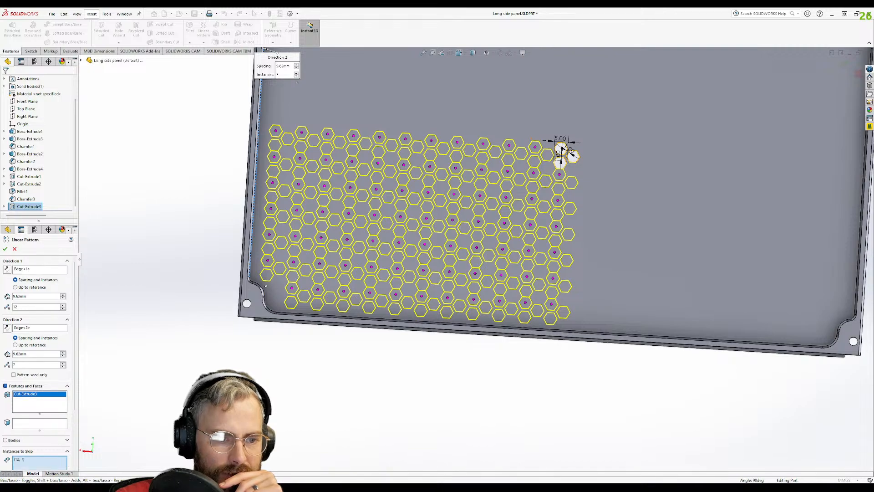
pyautogui.click(5, 249)
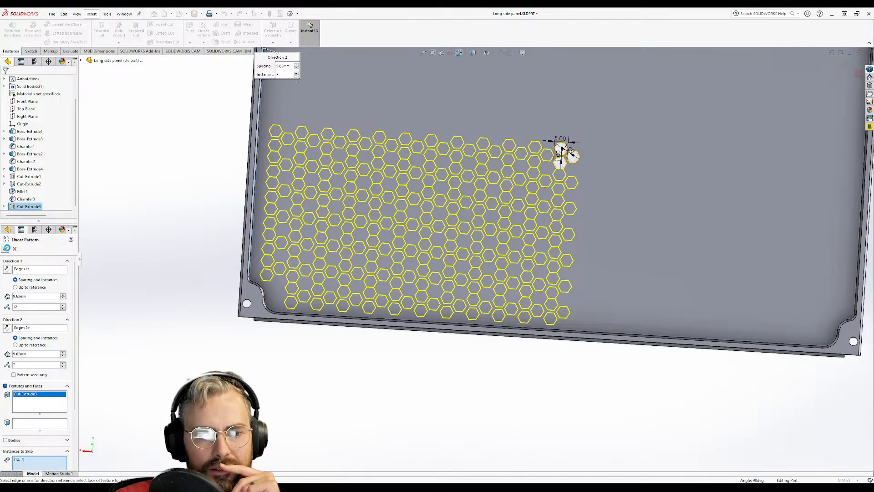
# - Examine the patterned hexagon cuts from both sides of the panel, including the gaps between neighbouring groups and the clearance at the corner
pyautogui.moveTo(250, 184); pyautogui.dragTo(437, 214, button='middle')
pyautogui.scroll(4, 437, 227)
pyautogui.moveTo(381, 215); pyautogui.dragTo(380, 238, button='middle')
pyautogui.scroll(-5, 271, 228)
pyautogui.scroll(3, 264, 242)
pyautogui.scroll(-3, 250, 237)
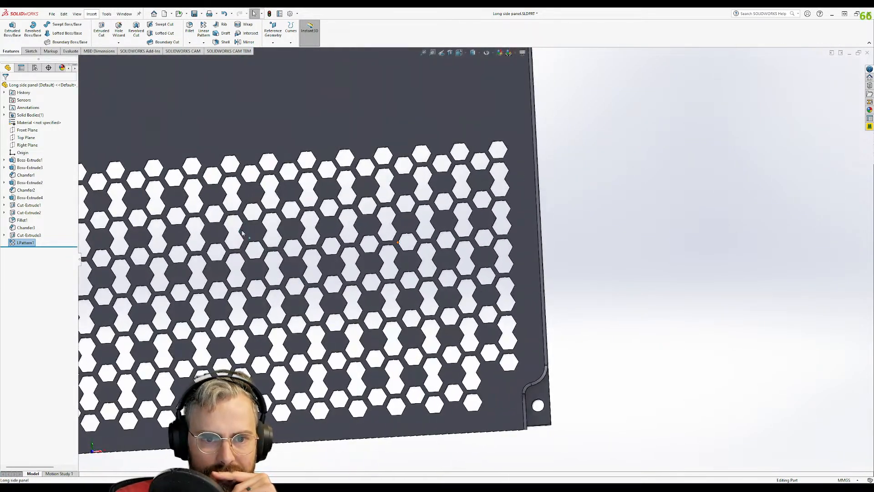
pyautogui.scroll(3, 242, 232)
pyautogui.moveTo(428, 246); pyautogui.dragTo(207, 260, button='middle')
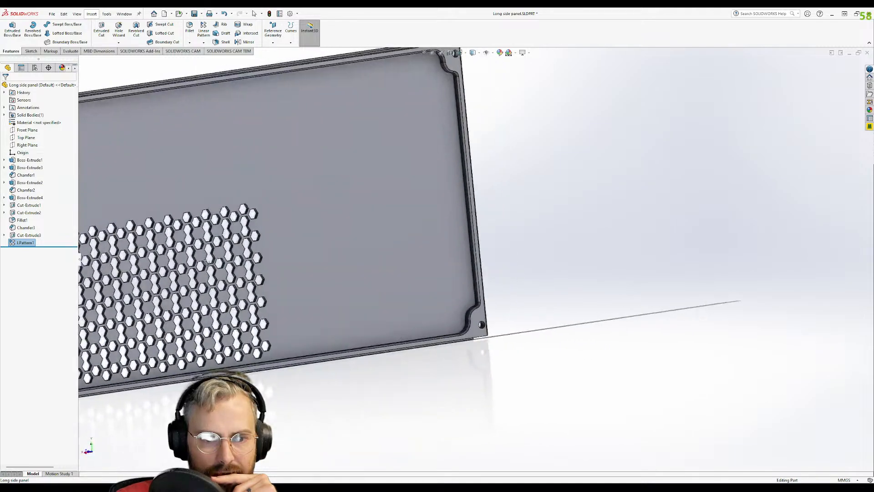
pyautogui.scroll(3, 214, 264)
pyautogui.scroll(-6, 232, 268)
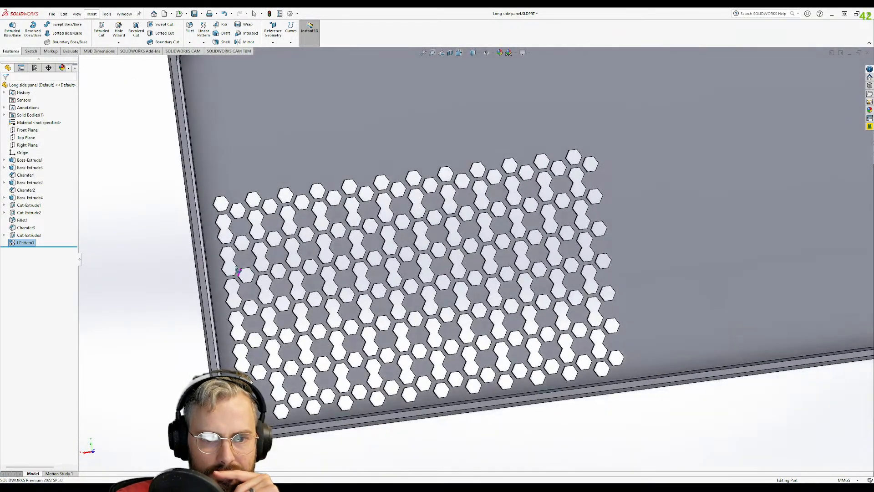
# - Edit the linear pattern of the hexagon cut and set its Direction 2 spacing to 10.62 mm
pyautogui.click(28, 243)
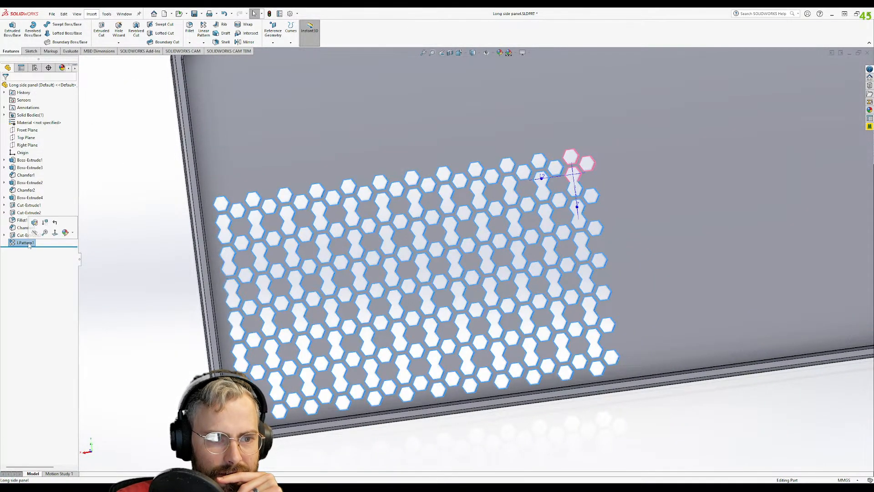
pyautogui.click(13, 241)
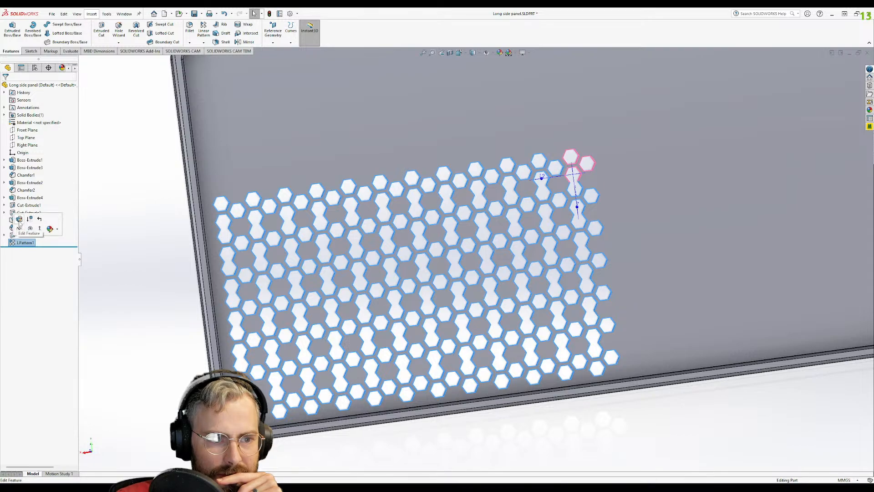
pyautogui.click(19, 220)
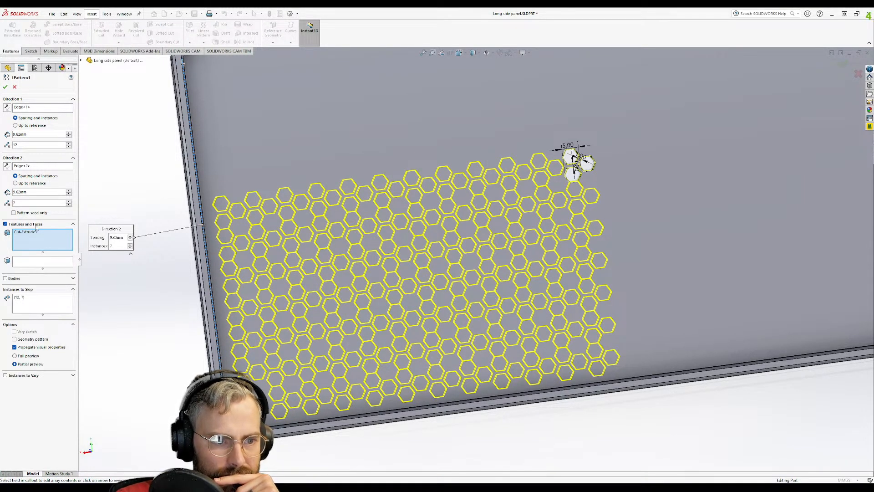
pyautogui.click(20, 192)
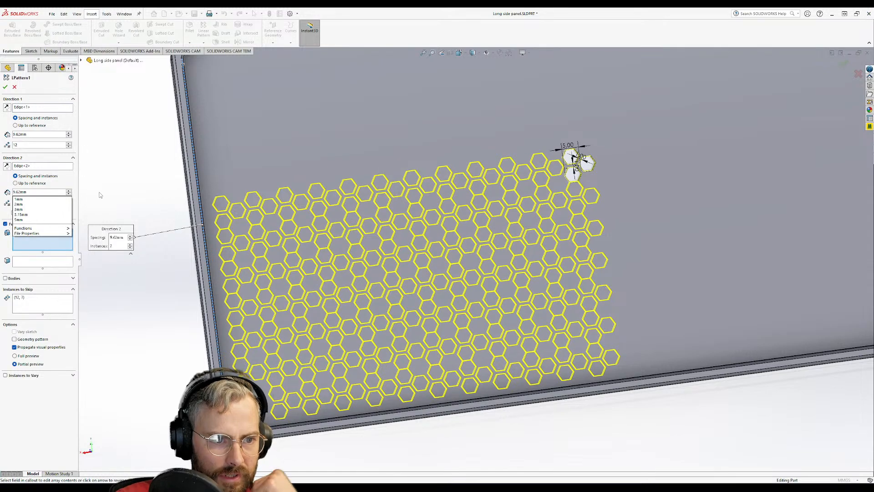
pyautogui.write('1')
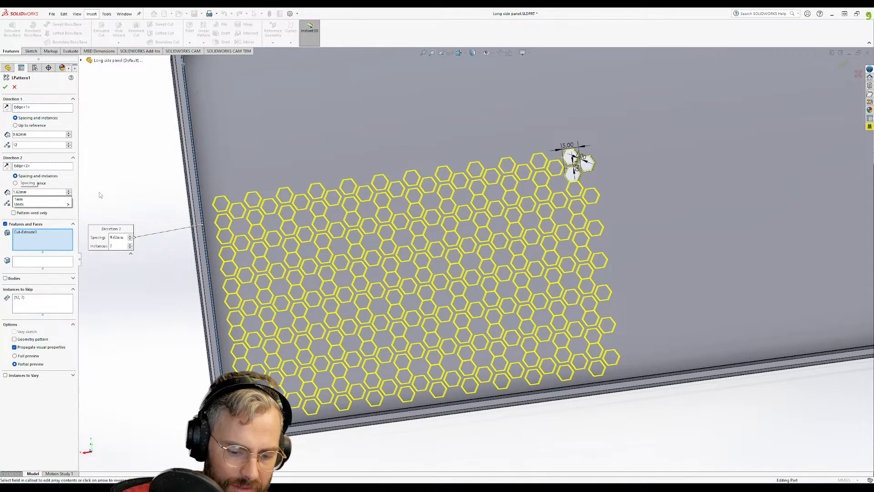
pyautogui.write('0')
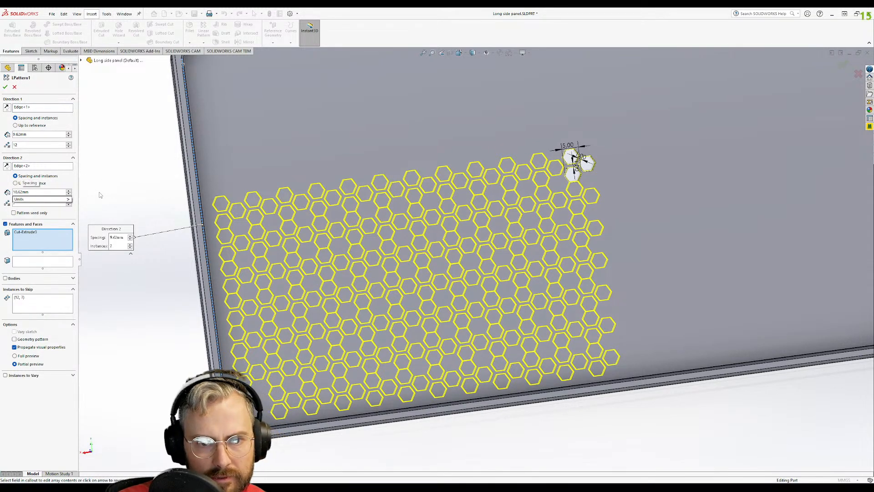
pyautogui.press('Return')
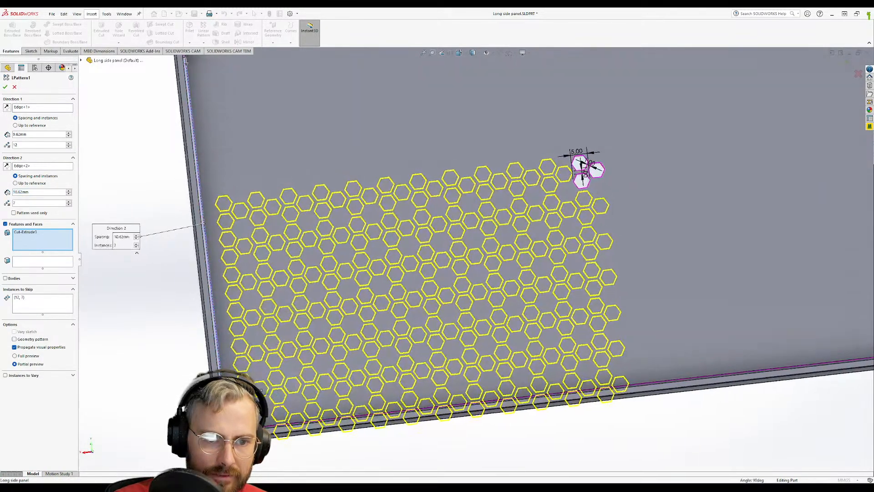
# - Skip three more pattern instances around the corner cutout: one in the second-to-last row and two at the start of the last row
pyautogui.scroll(-3, 310, 354)
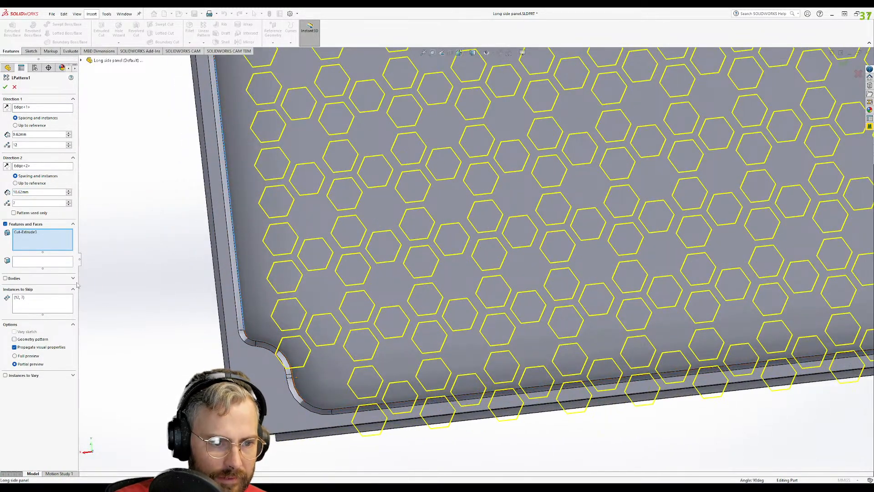
pyautogui.click(54, 309)
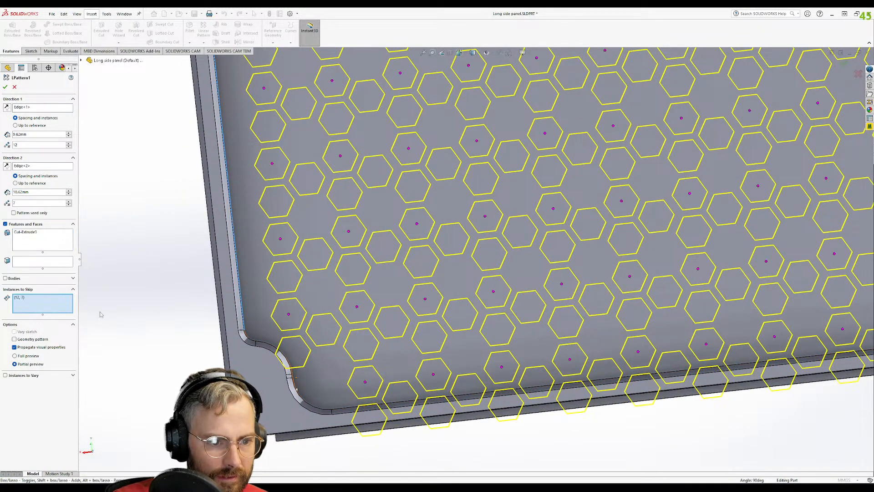
pyautogui.click(288, 315)
pyautogui.click(365, 384)
pyautogui.click(433, 375)
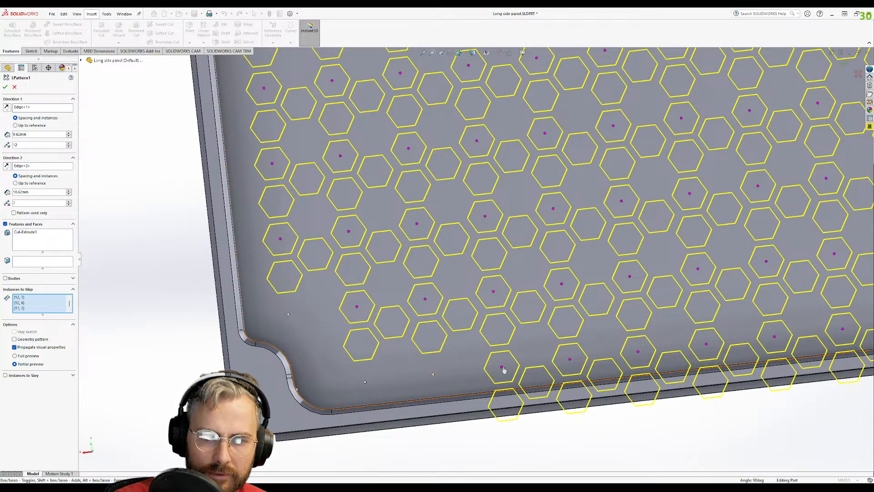
# - Reduce the number of instances in Direction 2 to 6 and accept the edited linear pattern
pyautogui.click(69, 205)
pyautogui.scroll(6, 768, 54)
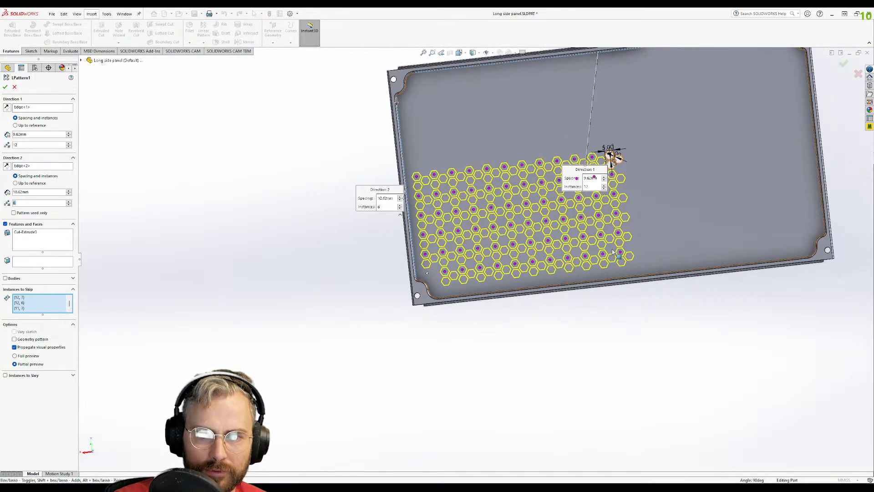
pyautogui.scroll(-5, 624, 235)
pyautogui.scroll(6, 581, 243)
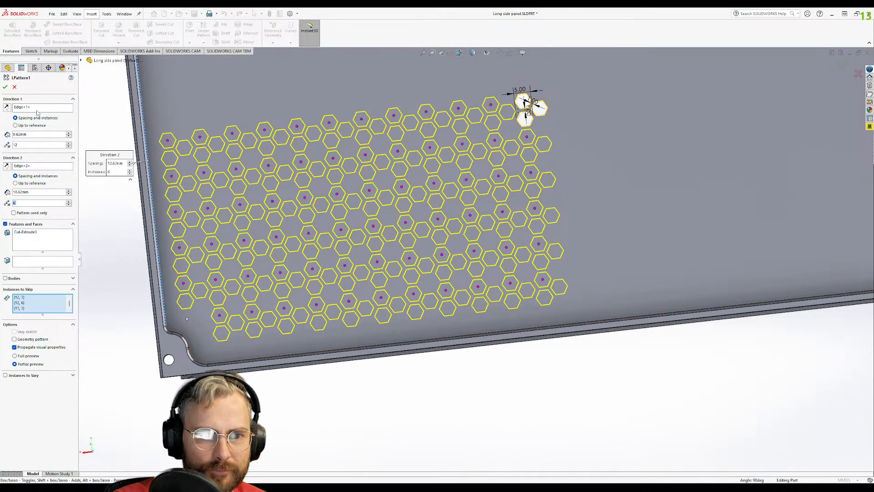
pyautogui.click(6, 87)
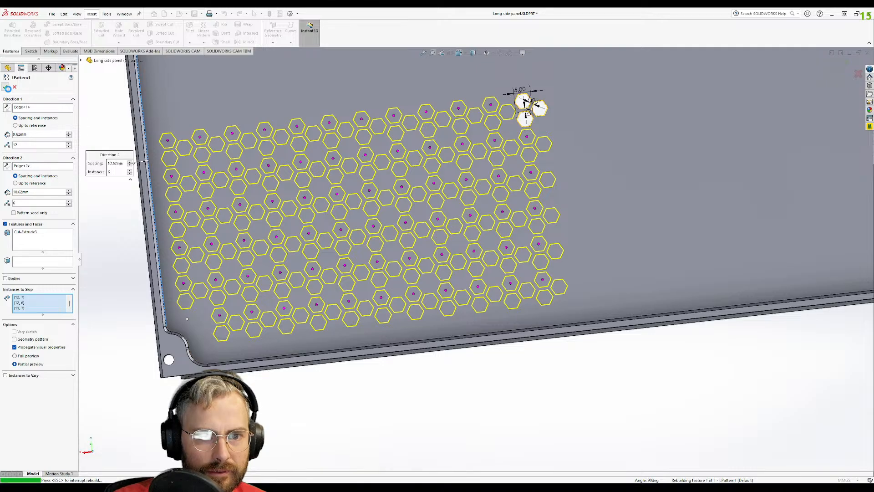
# - Mirror the hexagon linear pattern about the Right Plane to extend it across the other half of the panel's length
pyautogui.moveTo(269, 180); pyautogui.dragTo(480, 179, button='middle')
pyautogui.scroll(4, 480, 180)
pyautogui.scroll(-6, 332, 231)
pyautogui.moveTo(353, 234)
pyautogui.mouseDown(button='middle')
pyautogui.moveTo(453, 211)
pyautogui.moveTo(349, 219)
pyautogui.mouseUp(button='middle')
pyautogui.scroll(1, 349, 215)
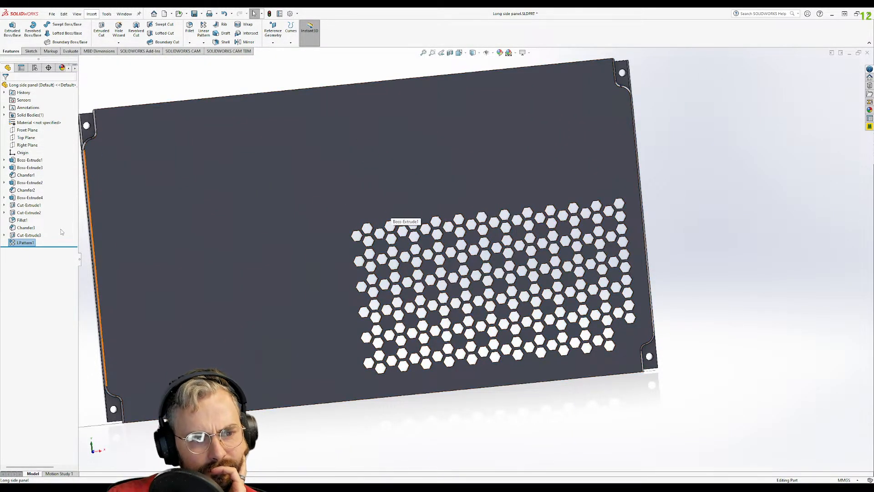
pyautogui.click(208, 42)
pyautogui.click(213, 67)
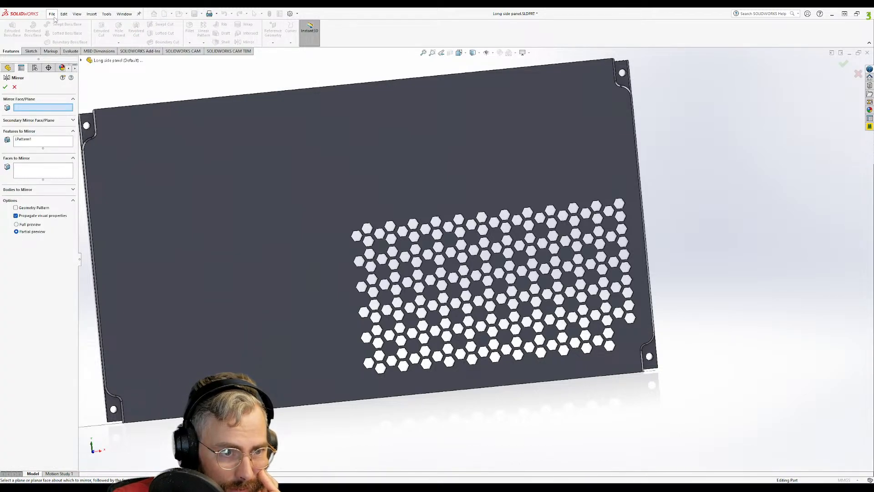
pyautogui.moveTo(53, 108); pyautogui.dragTo(53, 253)
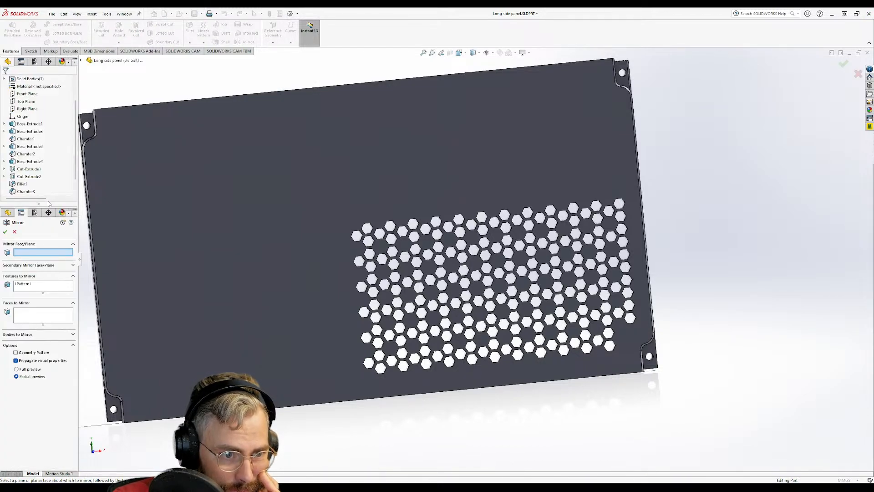
pyautogui.click(28, 109)
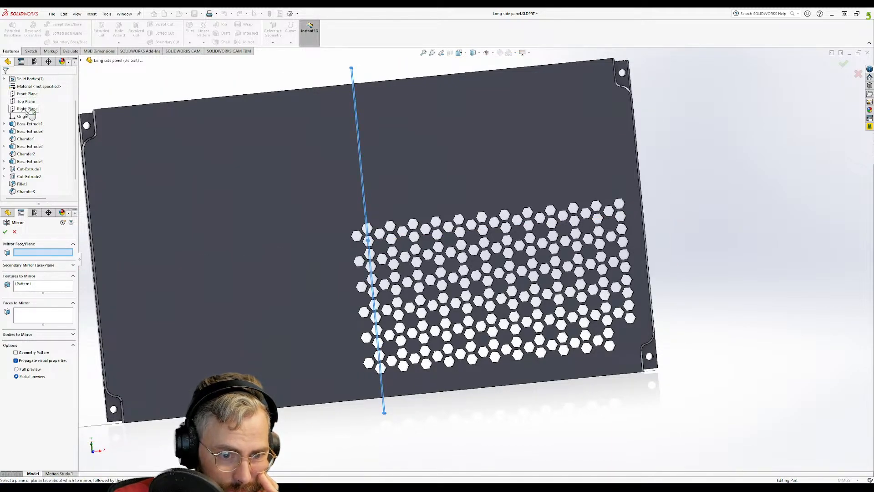
pyautogui.click(29, 110)
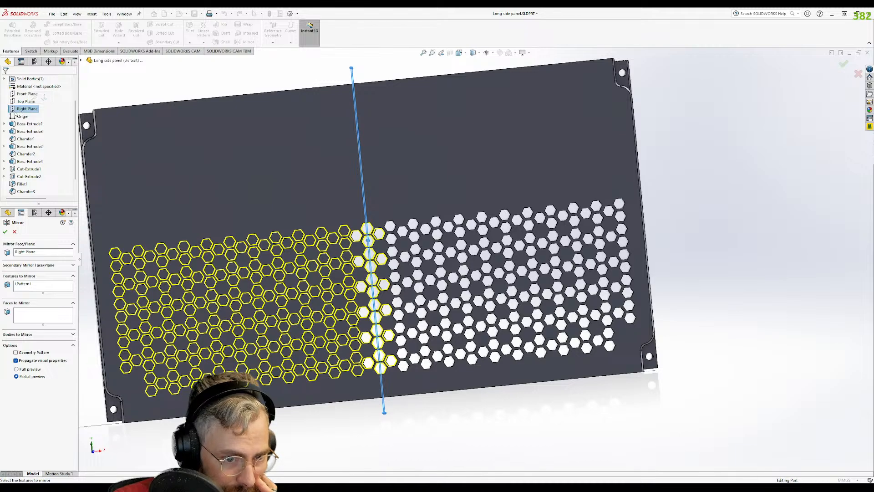
pyautogui.click(7, 232)
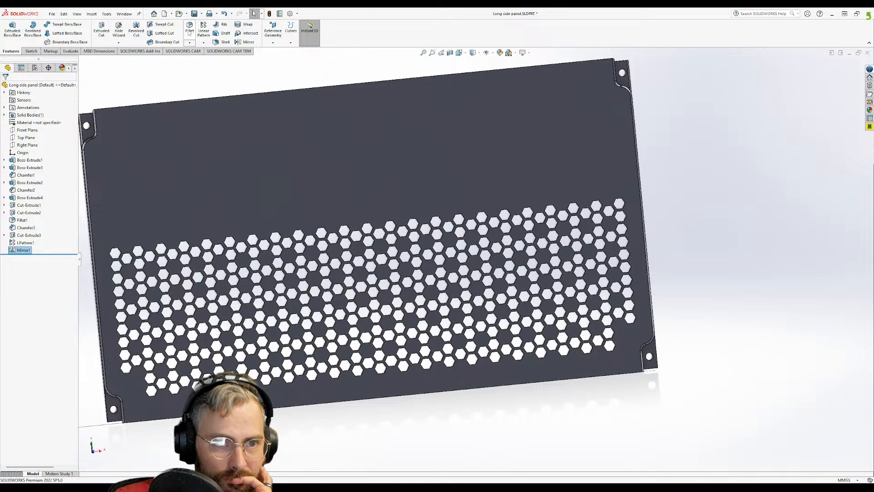
# - Mirror the already mirrored hexagon pattern about the Top Plane to cover the other half of the panel's width
pyautogui.click(206, 43)
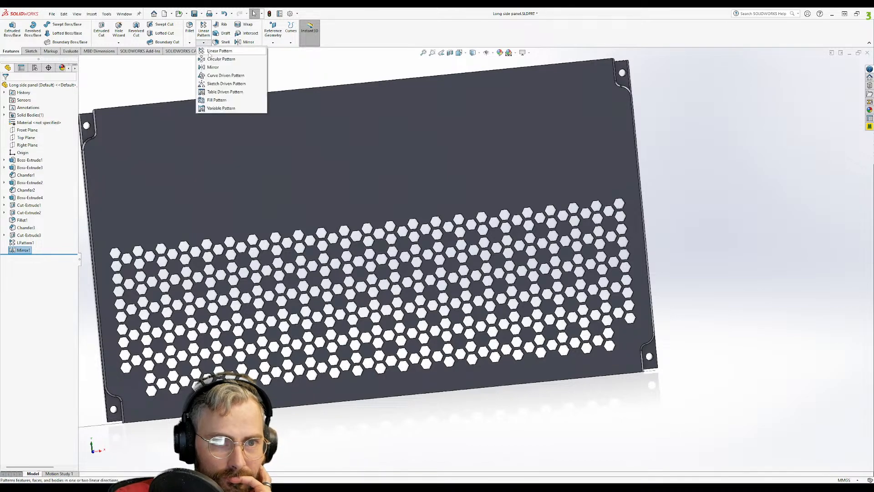
pyautogui.click(212, 67)
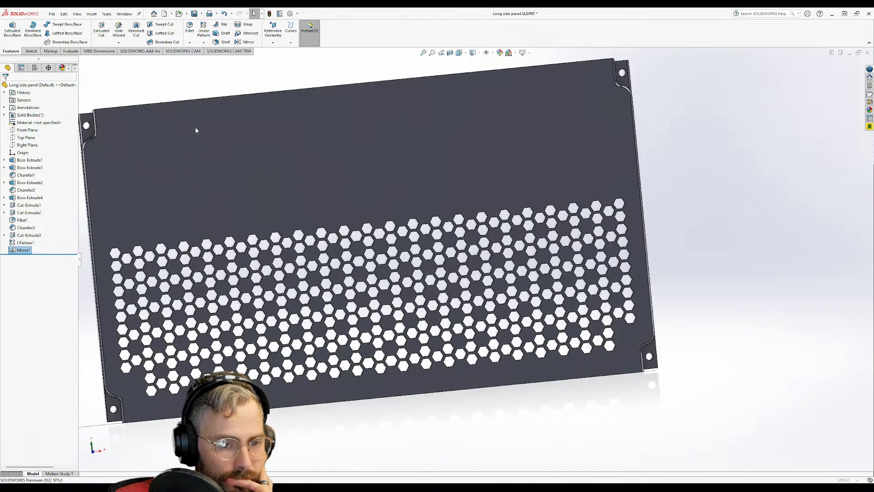
pyautogui.click(30, 145)
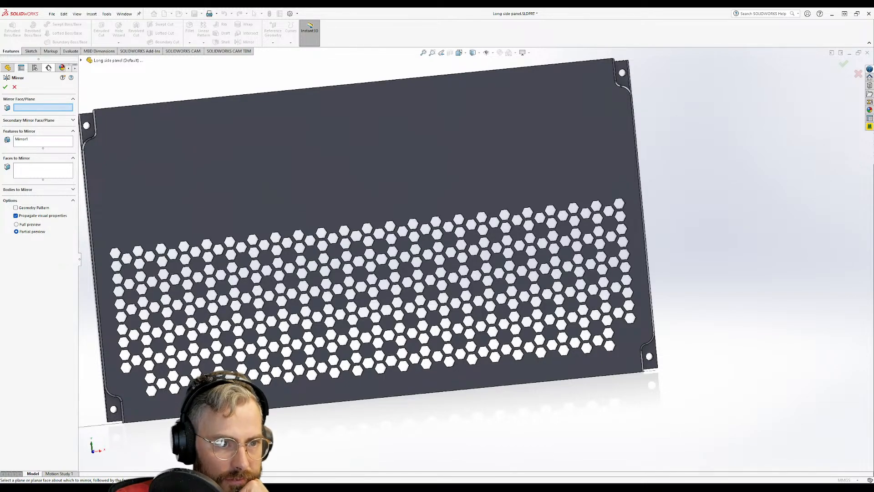
pyautogui.moveTo(39, 58); pyautogui.dragTo(38, 157)
pyautogui.scroll(2, 33, 132)
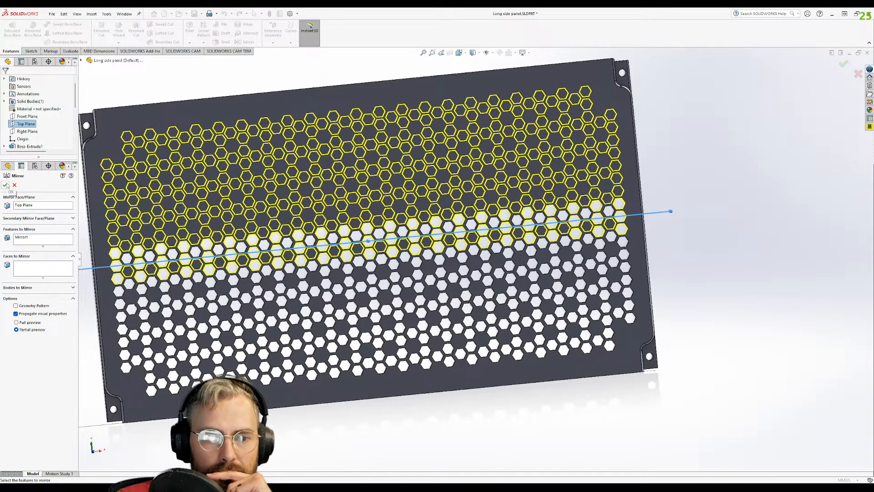
pyautogui.click(5, 185)
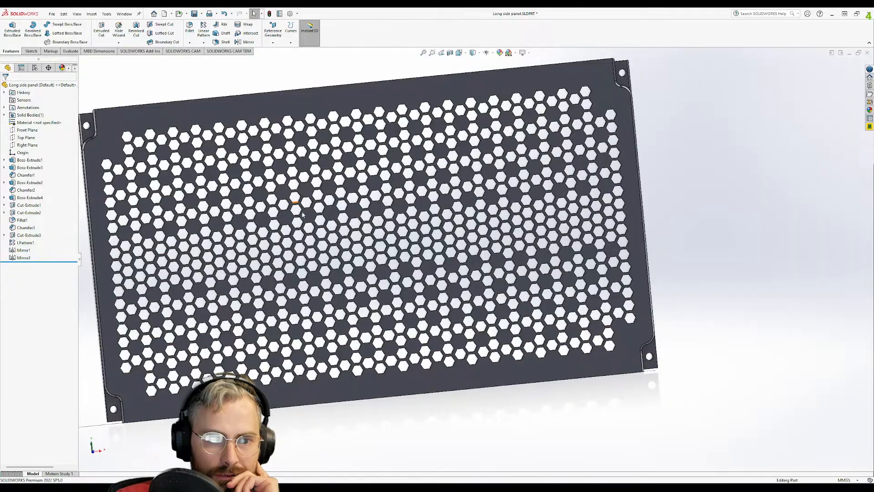
# - Examine the mirrored hexagon pattern up close from both faces of the long side panel
pyautogui.moveTo(295, 207); pyautogui.dragTo(301, 265, button='middle')
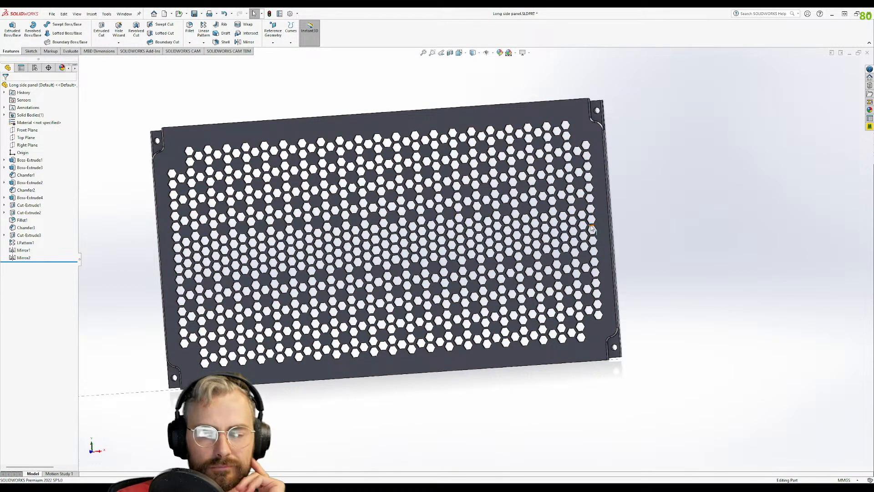
pyautogui.scroll(-1, 591, 227)
pyautogui.scroll(1, 459, 240)
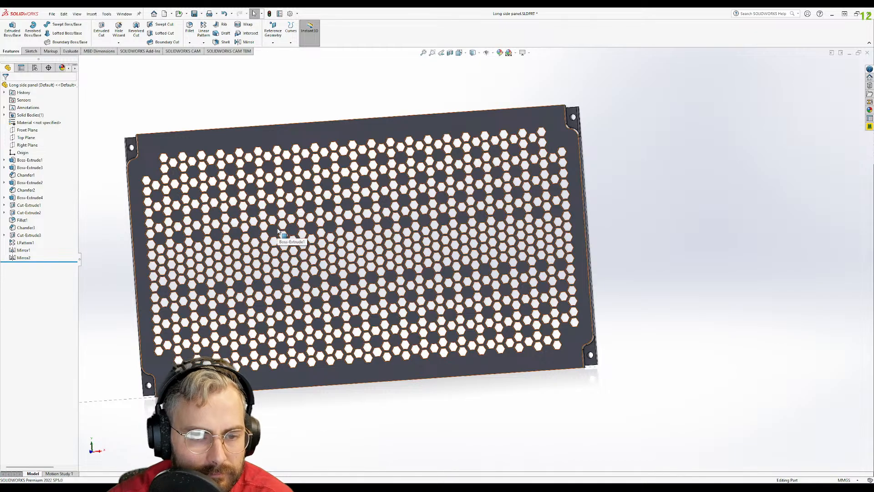
pyautogui.scroll(-5, 279, 232)
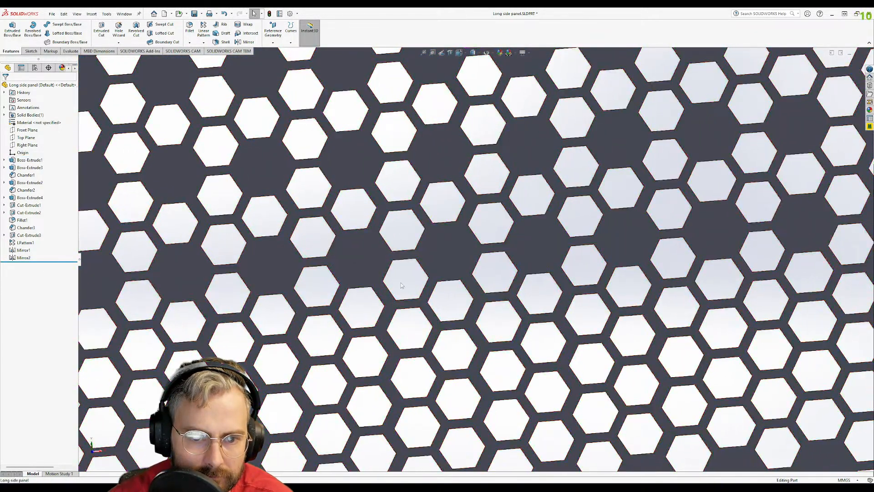
pyautogui.scroll(6, 401, 260)
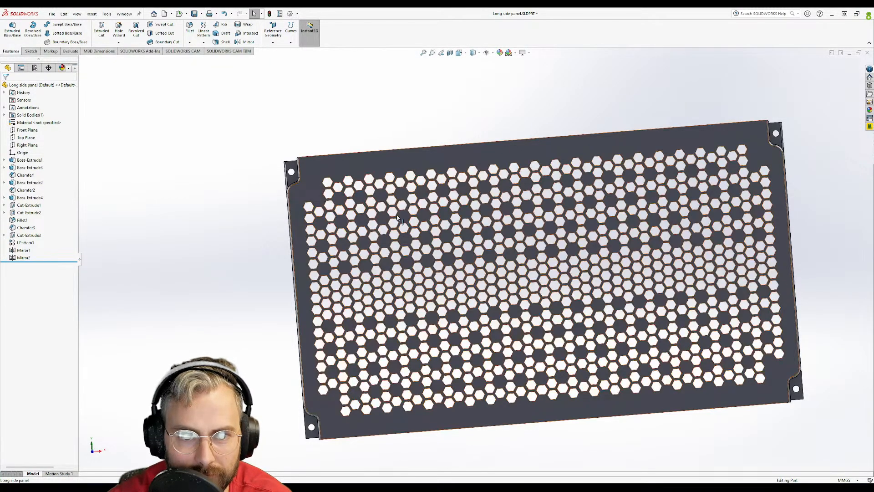
pyautogui.moveTo(391, 211); pyautogui.dragTo(470, 298, button='middle')
pyautogui.scroll(-5, 470, 298)
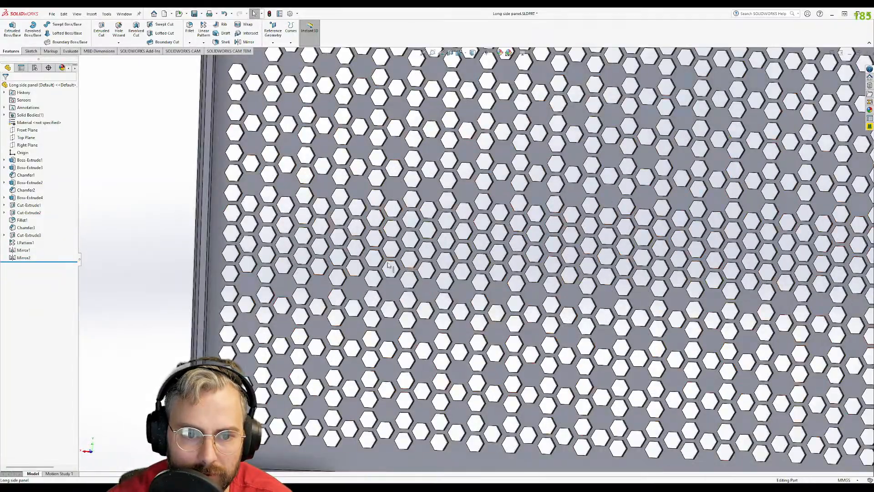
pyautogui.scroll(5, 560, 247)
pyautogui.moveTo(560, 247); pyautogui.dragTo(466, 250, button='middle')
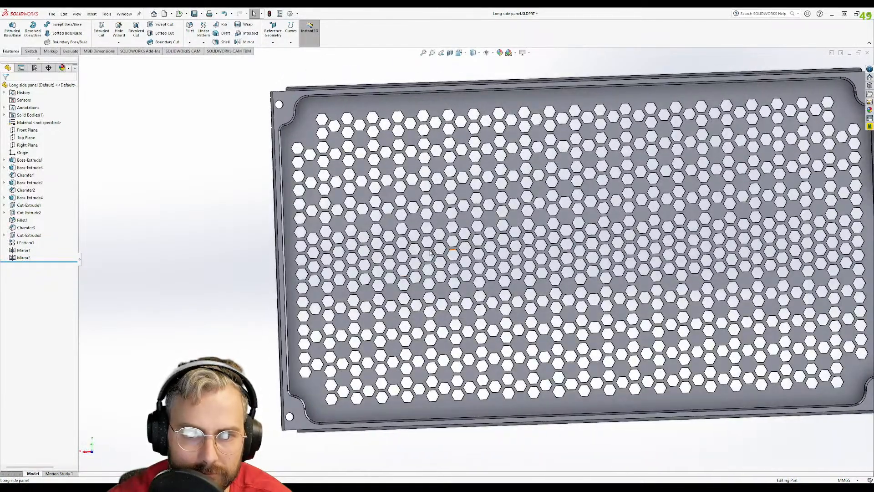
# - Roll the model history back to before the two mirrors and open the hexagon cut's sketch for editing
pyautogui.click(30, 244)
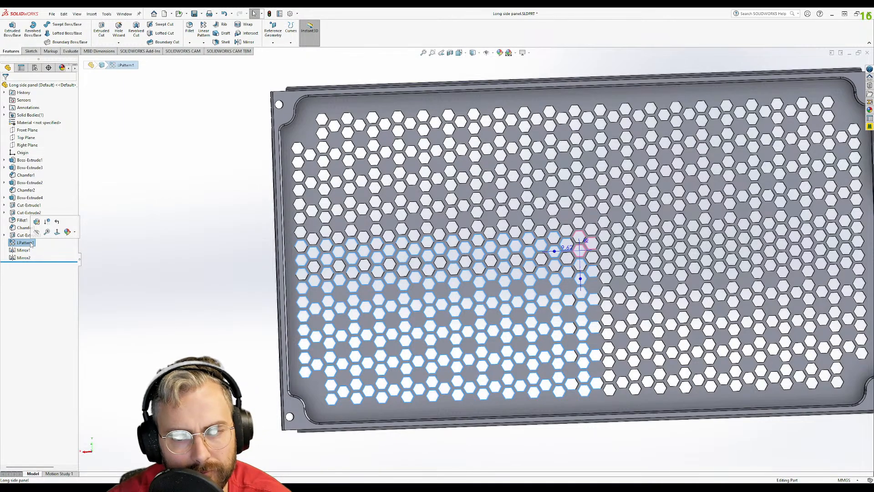
pyautogui.click(18, 236)
pyautogui.click(4, 235)
pyautogui.click(24, 244)
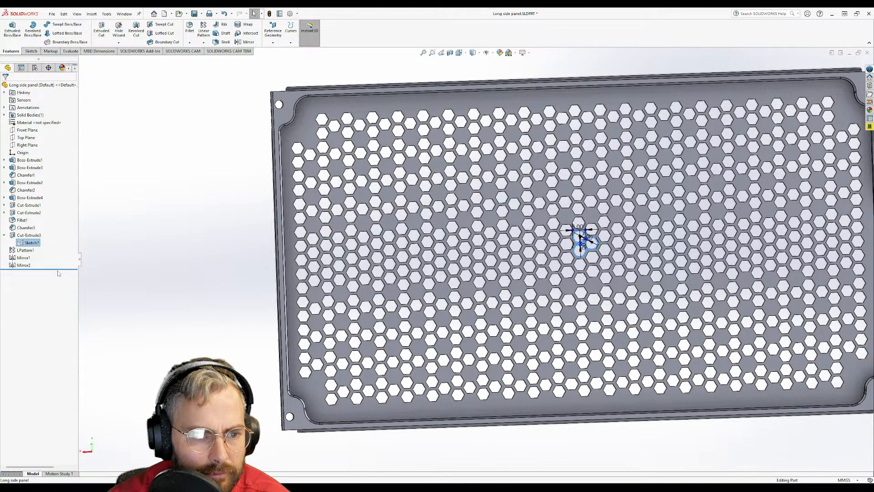
pyautogui.moveTo(65, 267)
pyautogui.mouseDown()
pyautogui.moveTo(64, 231)
pyautogui.moveTo(59, 255)
pyautogui.mouseUp()
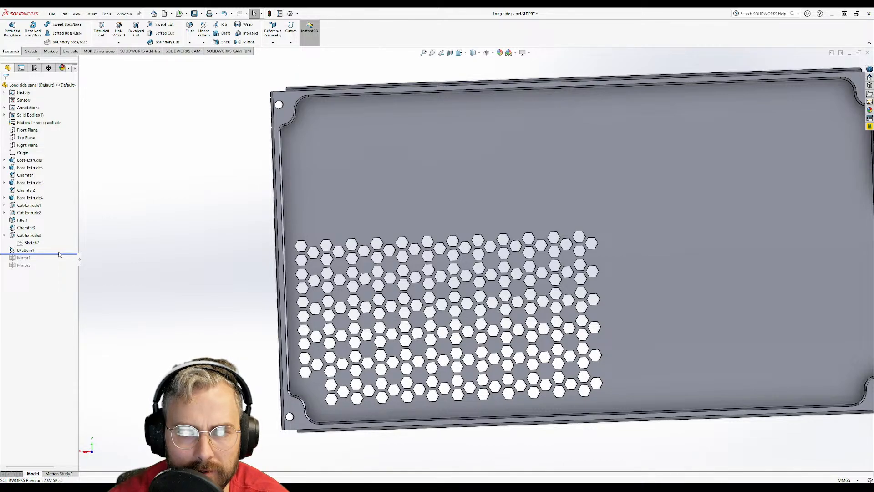
pyautogui.click(32, 243)
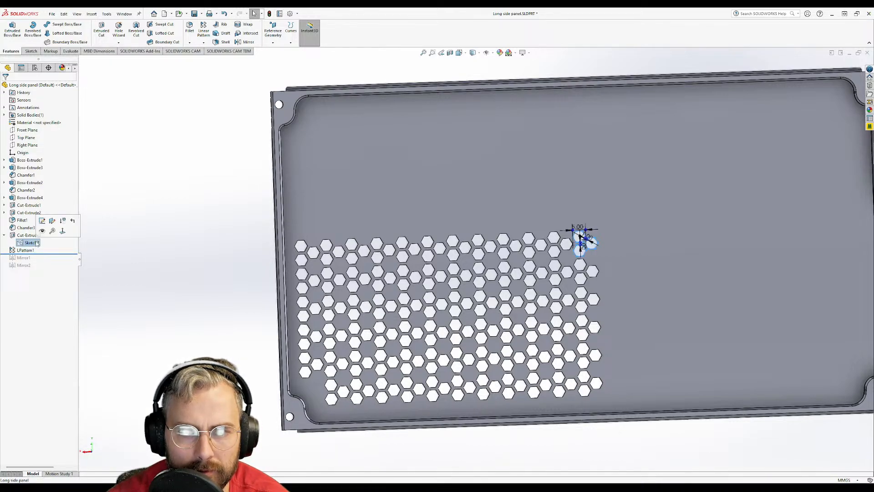
pyautogui.click(42, 221)
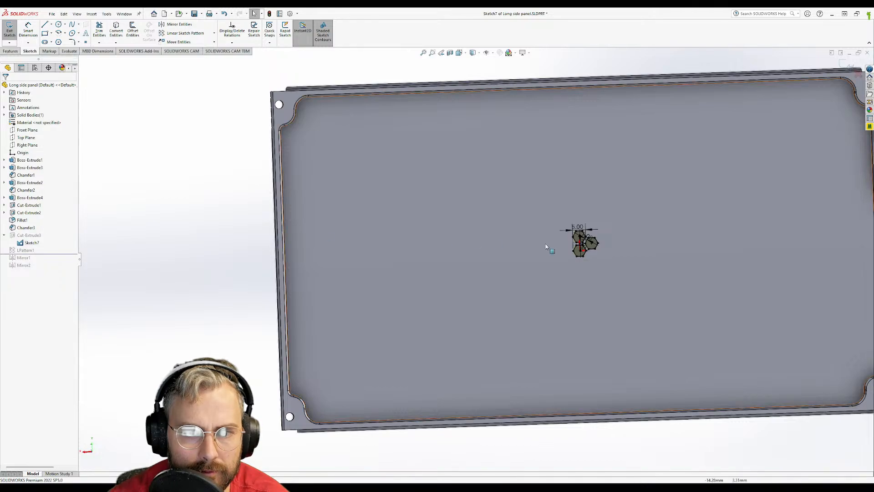
# - Sketch a fourth hexagon about 3.8 mm across its corners, just below the outer hexagon of the three-hexagon cluster
pyautogui.scroll(-8, 555, 256)
pyautogui.scroll(-3, 387, 259)
pyautogui.scroll(3, 476, 227)
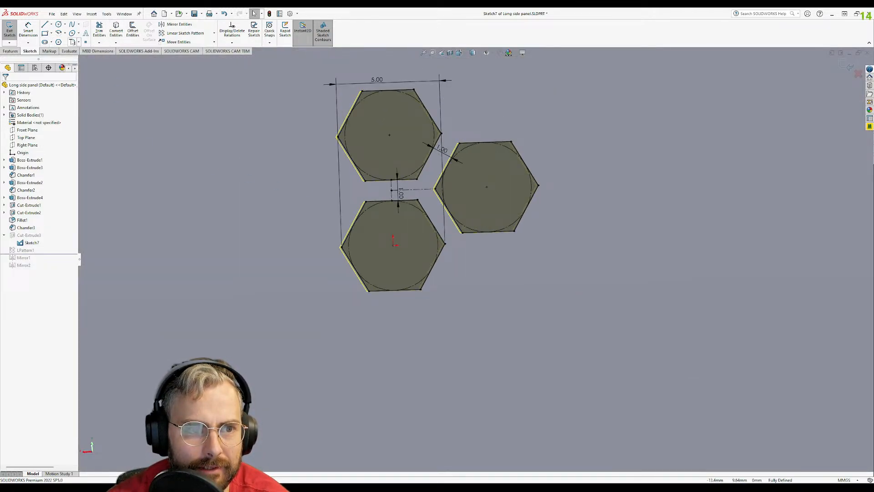
pyautogui.click(58, 42)
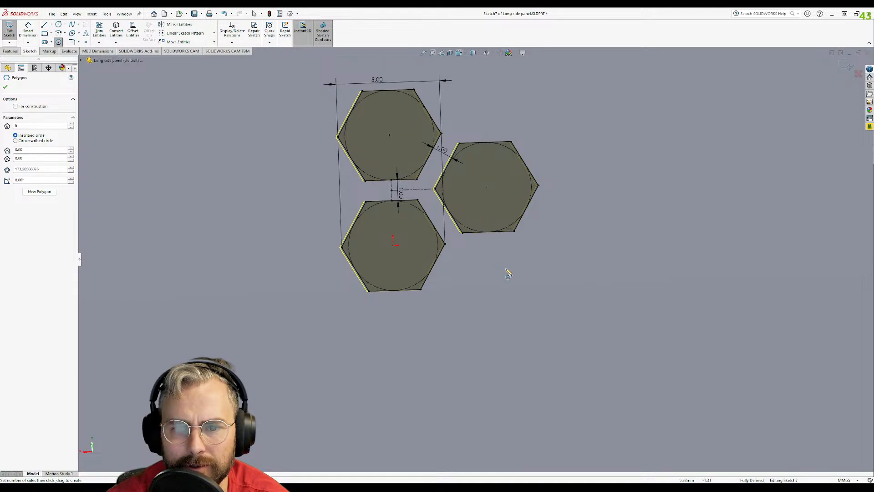
pyautogui.click(496, 283)
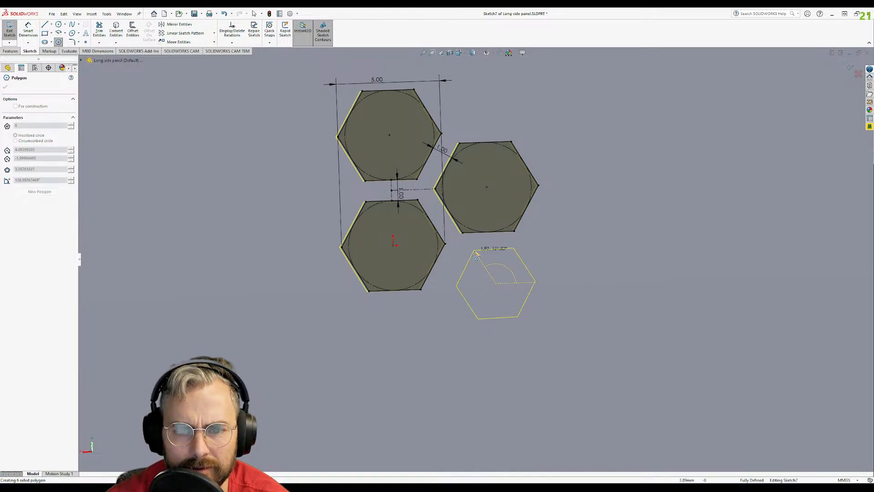
pyautogui.click(475, 250)
pyautogui.press('Escape')
pyautogui.press('Escape')
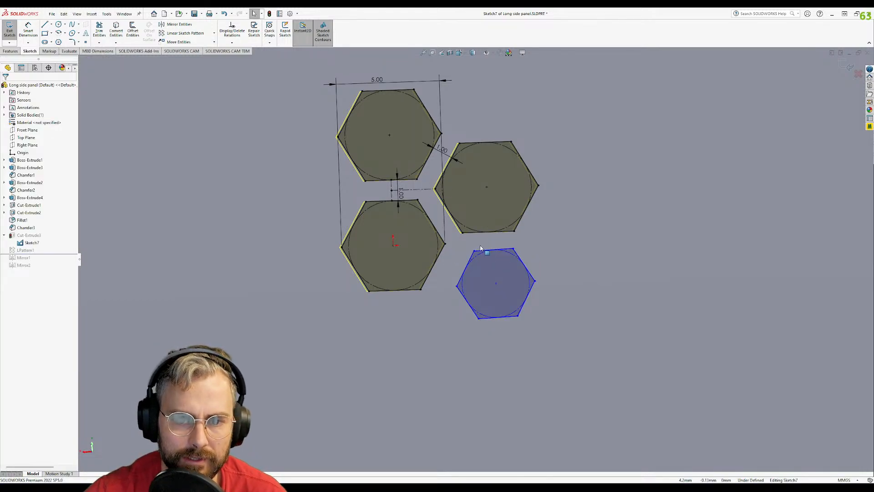
# - Make the new hexagon's top edge parallel to the facing edge of the hexagon above and dimension the gap to 1 mm
pyautogui.click(483, 251)
pyautogui.keyDown('ctrl'); pyautogui.click(483, 232); pyautogui.keyUp('ctrl')
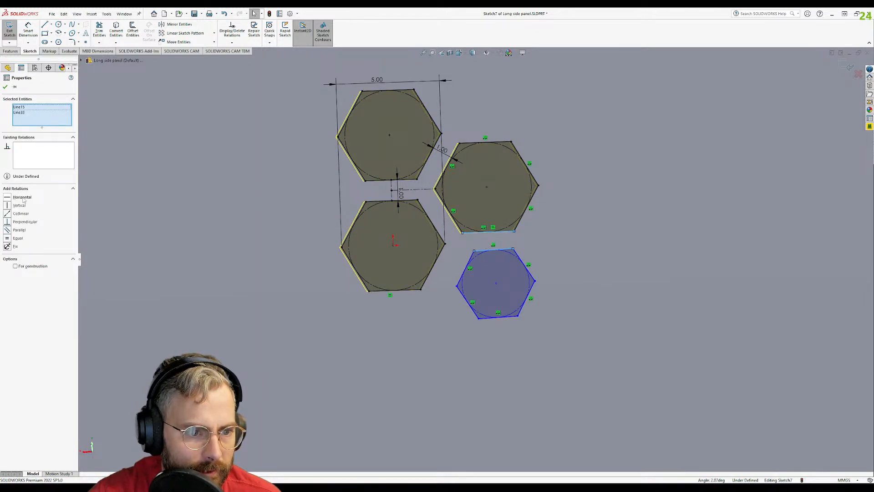
pyautogui.click(19, 229)
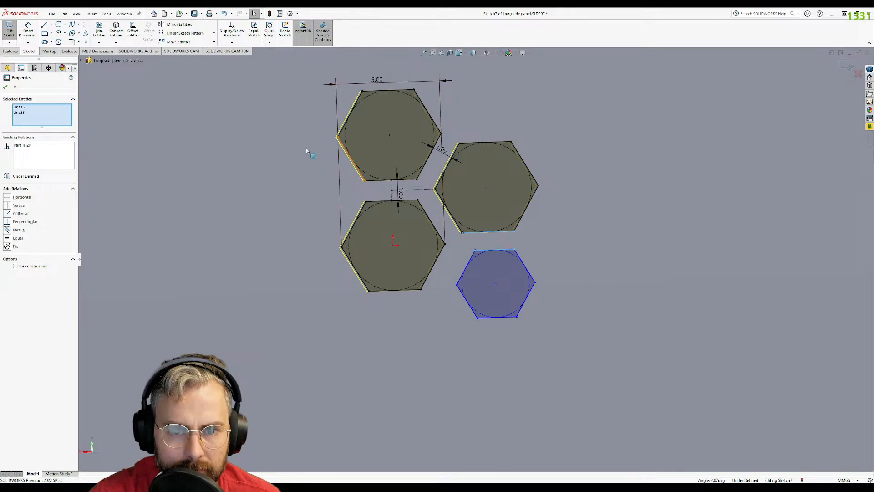
pyautogui.click(28, 30)
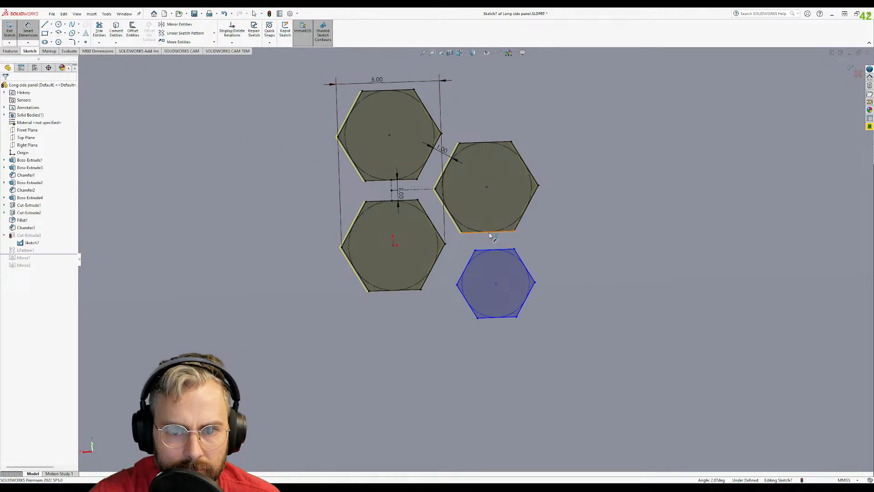
pyautogui.click(489, 233)
pyautogui.click(495, 251)
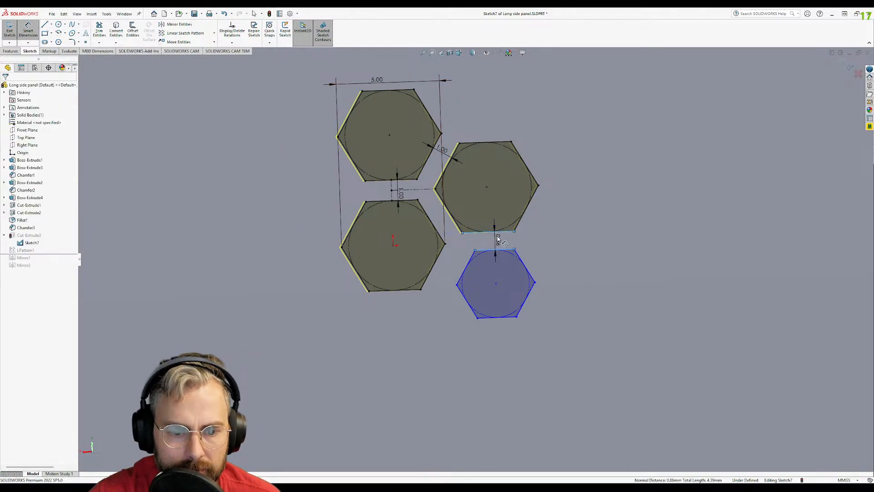
pyautogui.click(497, 238)
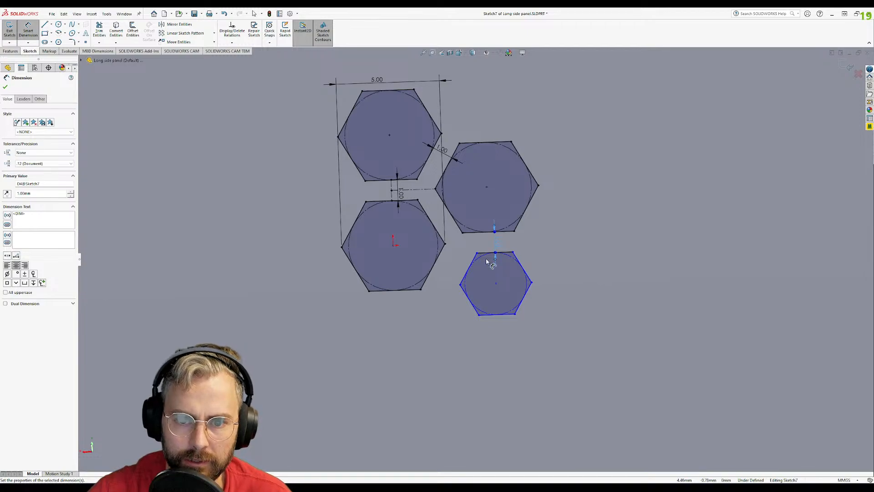
pyautogui.press('Escape')
# - Make the facing edges of the two hexagons equal, align their adjacent corners vertically, and exit the sketch
pyautogui.click(484, 253)
pyautogui.keyDown('ctrl'); pyautogui.click(478, 232); pyautogui.keyUp('ctrl')
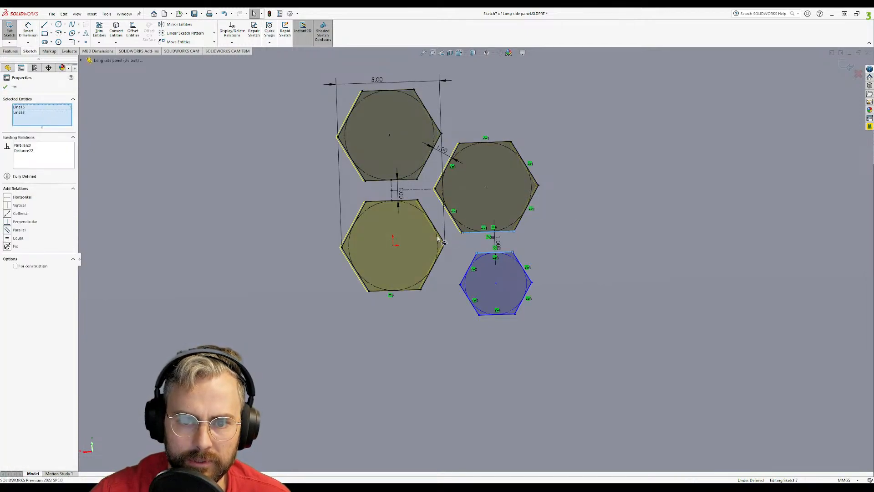
pyautogui.click(17, 238)
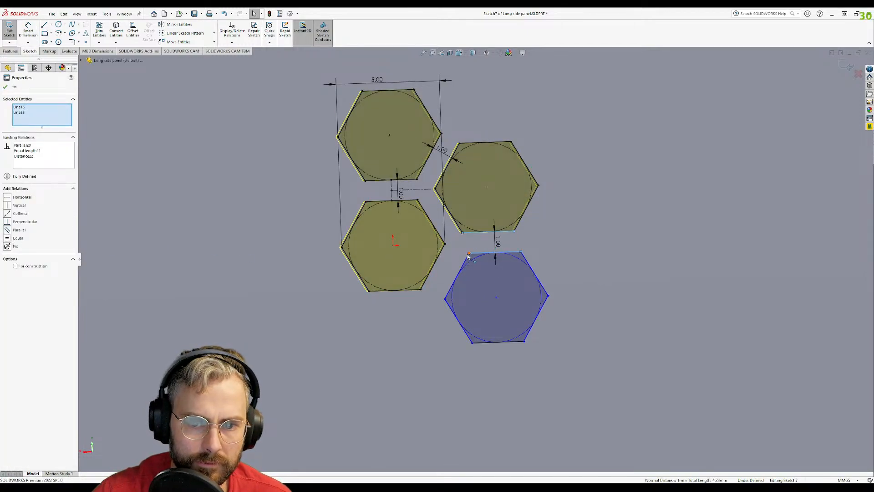
pyautogui.click(463, 233)
pyautogui.keyDown('ctrl'); pyautogui.click(469, 253); pyautogui.keyUp('ctrl')
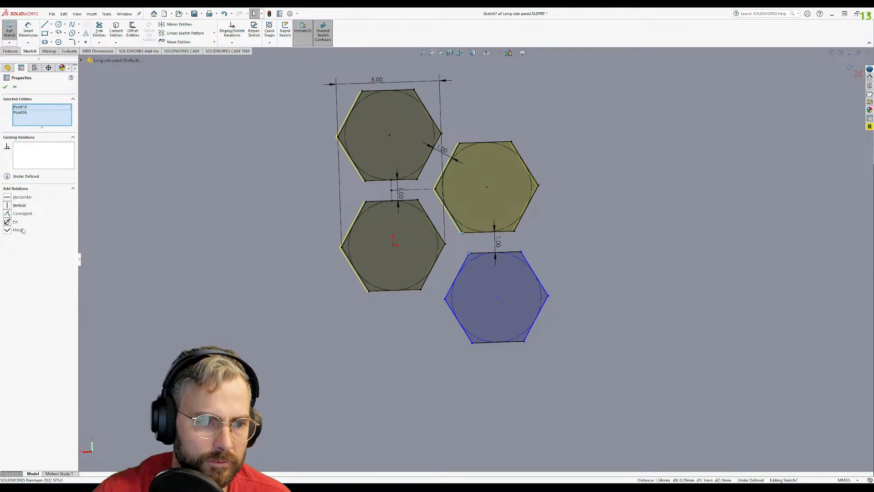
pyautogui.click(22, 206)
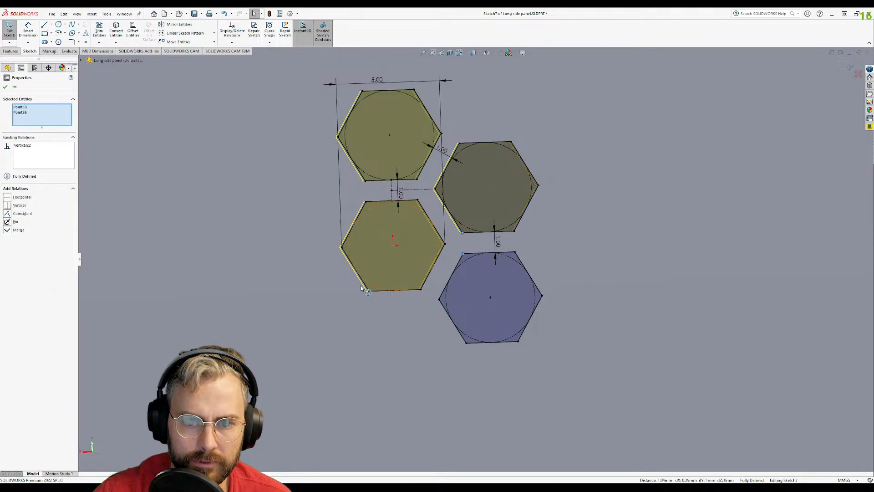
pyautogui.scroll(6, 425, 312)
pyautogui.click(783, 187)
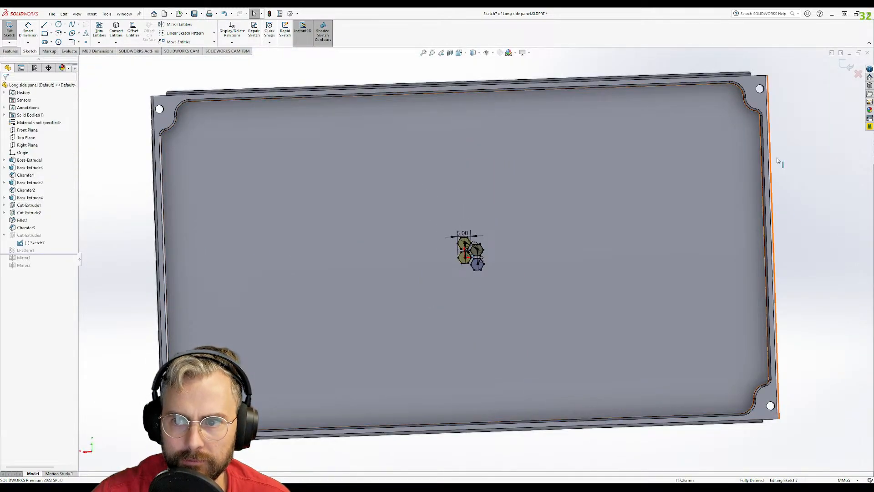
pyautogui.click(842, 64)
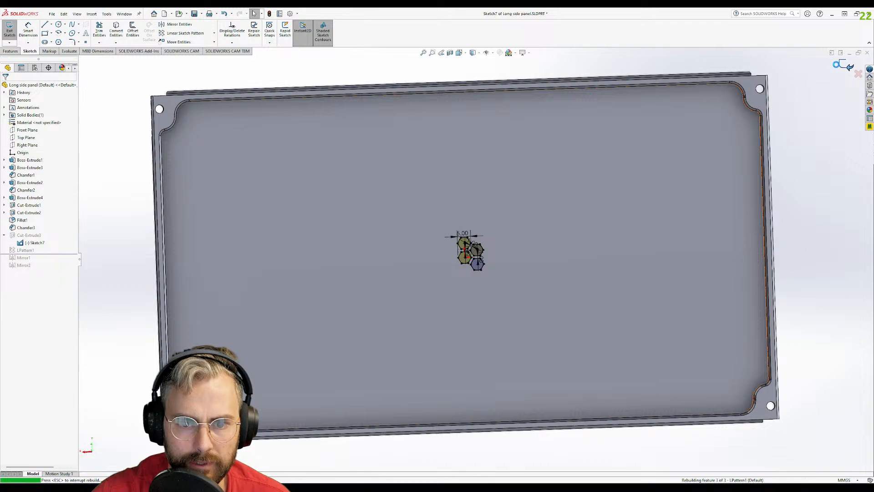
# - Edit the hexagon cut to include the fourth hexagon among its selected contours, keeping the Through All depth
pyautogui.click(27, 242)
pyautogui.click(36, 216)
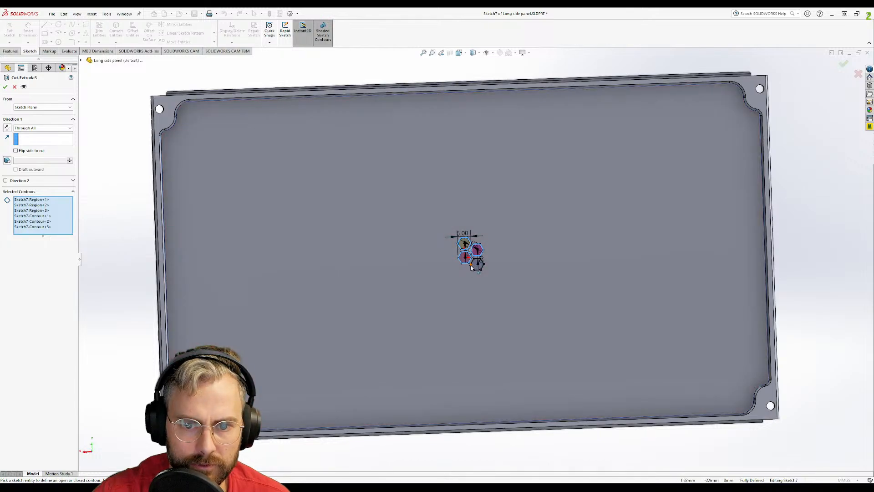
pyautogui.scroll(-5, 470, 268)
pyautogui.click(490, 264)
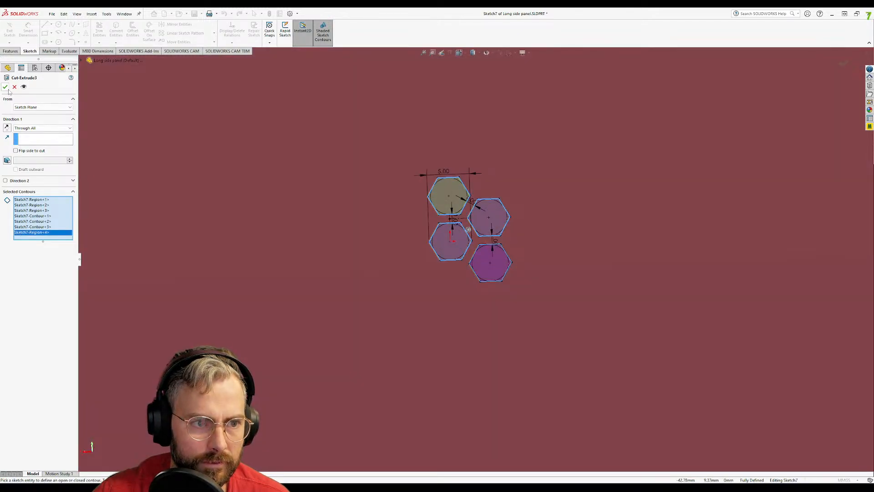
pyautogui.click(5, 87)
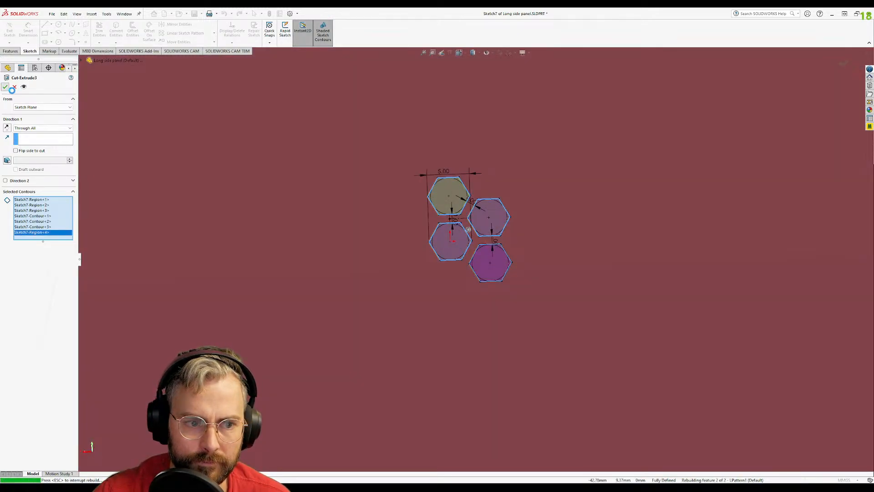
# - Inspect the honeycomb cut across the whole panel from several angles
pyautogui.scroll(2, 397, 328)
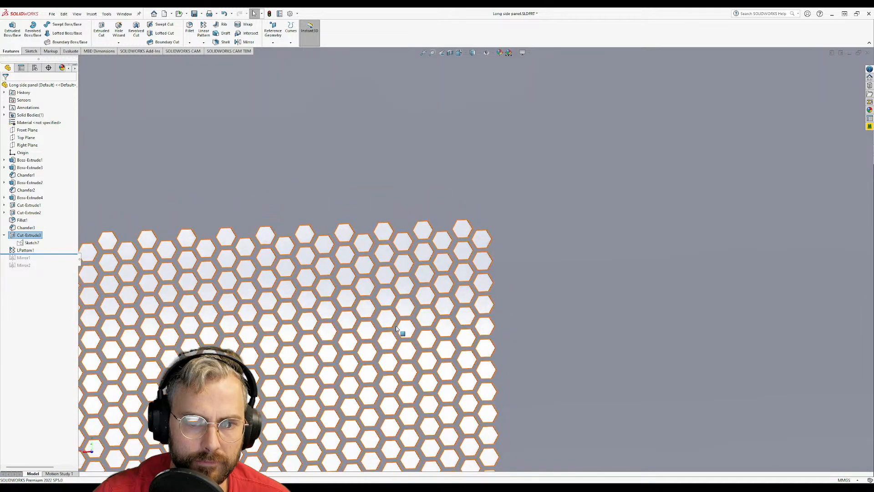
pyautogui.scroll(5, 397, 329)
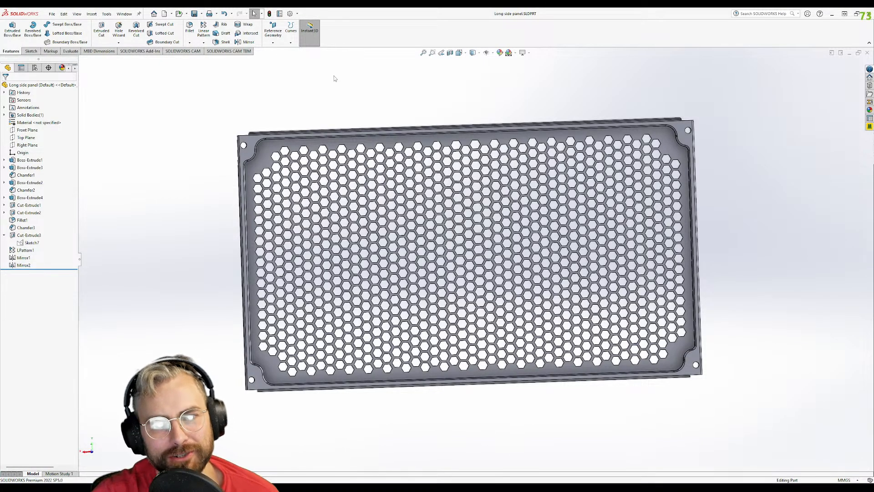
pyautogui.press('z')
pyautogui.moveTo(426, 319); pyautogui.dragTo(460, 184, button='middle')
pyautogui.scroll(-3, 480, 211)
pyautogui.scroll(1, 505, 205)
pyautogui.moveTo(468, 238)
pyautogui.mouseDown(button='middle')
pyautogui.moveTo(435, 247)
pyautogui.moveTo(464, 200)
pyautogui.moveTo(415, 73)
pyautogui.moveTo(437, 137)
pyautogui.moveTo(460, 159)
pyautogui.moveTo(435, 73)
pyautogui.mouseUp(button='middle')
pyautogui.scroll(-2, 435, 247)
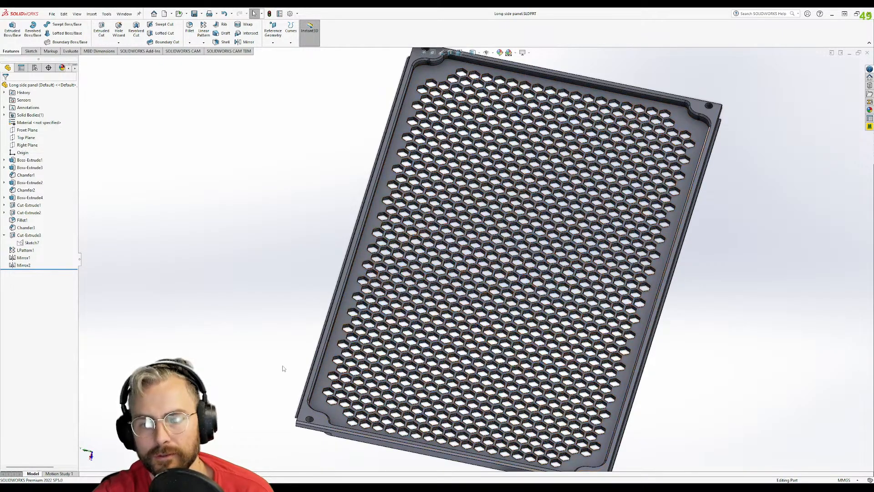
pyautogui.moveTo(397, 315); pyautogui.dragTo(294, 107, button='middle')
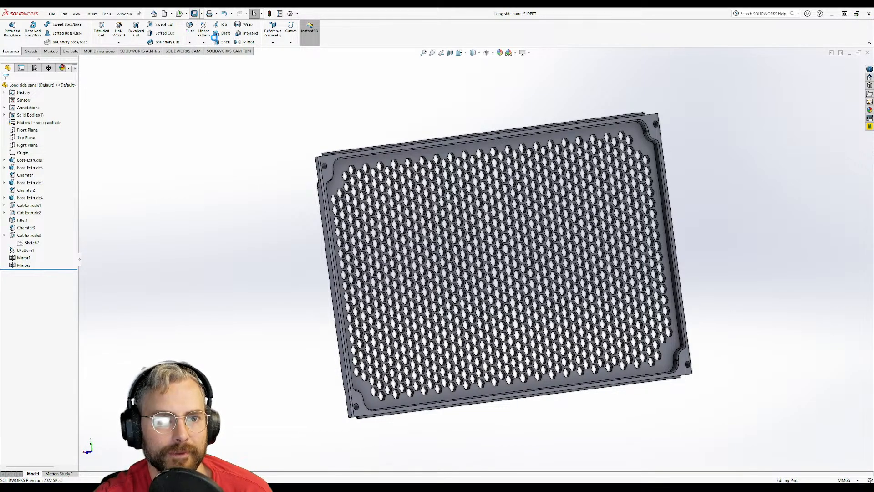
# - Switch to the open Assembled PC assembly document
pyautogui.click(124, 13)
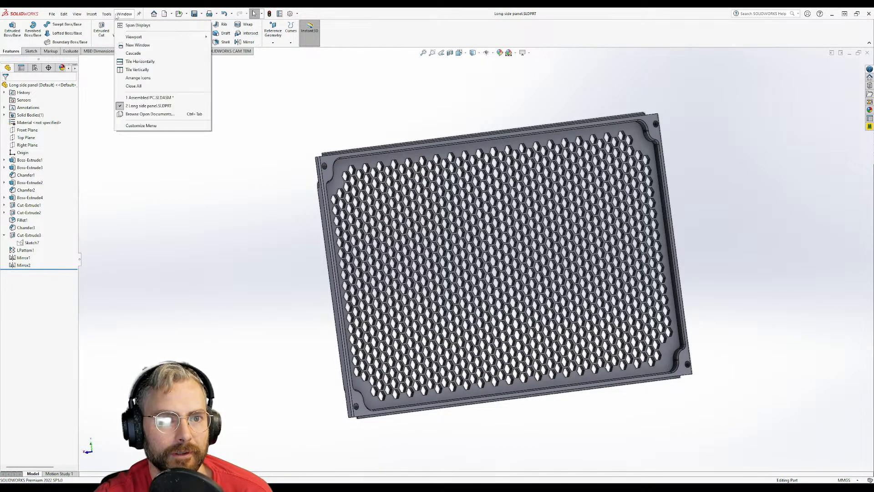
pyautogui.click(148, 98)
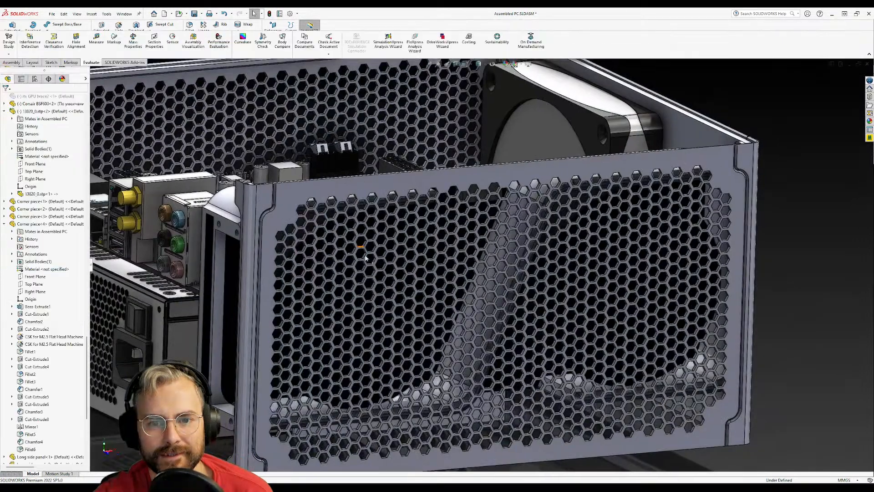
# - Examine the honeycomb long side panels on the assembled case, comparing the outside view with close-ups of the hexagon openings
pyautogui.moveTo(440, 283); pyautogui.dragTo(415, 178, button='middle')
pyautogui.scroll(4, 456, 276)
pyautogui.moveTo(480, 348); pyautogui.dragTo(454, 340, button='middle')
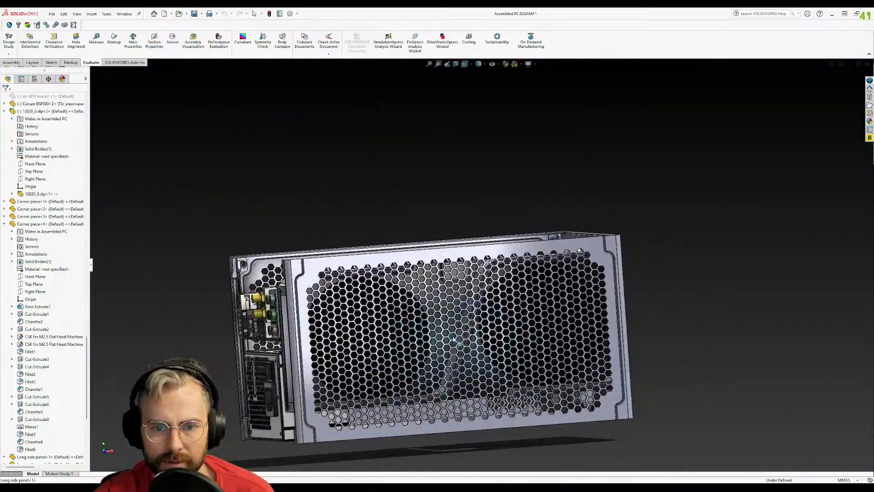
pyautogui.moveTo(465, 286); pyautogui.dragTo(681, 283, button='middle')
pyautogui.scroll(-4, 514, 273)
pyautogui.scroll(5, 628, 281)
pyautogui.moveTo(553, 329); pyautogui.dragTo(428, 461, button='middle')
pyautogui.scroll(-5, 454, 277)
pyautogui.scroll(-4, 488, 292)
pyautogui.scroll(4, 508, 313)
pyautogui.scroll(-1, 497, 302)
pyautogui.scroll(3, 427, 460)
pyautogui.scroll(-3, 439, 242)
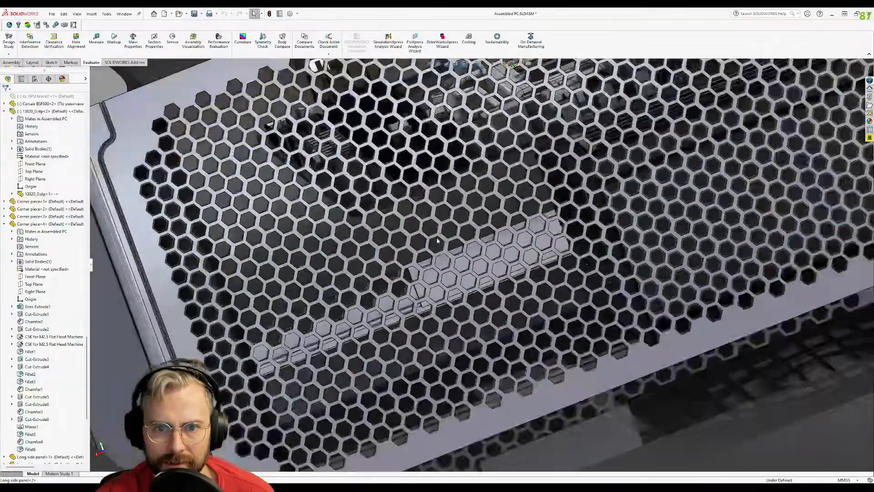
# - Examine the honeycomb from steeper angles and check the whole case with its fan, motherboard and power supply
pyautogui.moveTo(435, 215); pyautogui.dragTo(458, 319, button='middle')
pyautogui.moveTo(379, 223); pyautogui.dragTo(544, 247, button='middle')
pyautogui.scroll(5, 302, 272)
pyautogui.moveTo(391, 284); pyautogui.dragTo(486, 454, button='middle')
pyautogui.scroll(-5, 461, 268)
pyautogui.middleClick(460, 268)
pyautogui.scroll(5, 461, 269)
pyautogui.scroll(-7, 486, 454)
pyautogui.moveTo(527, 381); pyautogui.dragTo(433, 381, button='middle')
pyautogui.moveTo(474, 339); pyautogui.dragTo(542, 338, button='middle')
pyautogui.moveTo(660, 324); pyautogui.dragTo(638, 317, button='middle')
pyautogui.scroll(4, 639, 318)
pyautogui.moveTo(319, 428); pyautogui.dragTo(440, 382, button='middle')
pyautogui.moveTo(579, 204); pyautogui.dragTo(712, 238, button='middle')
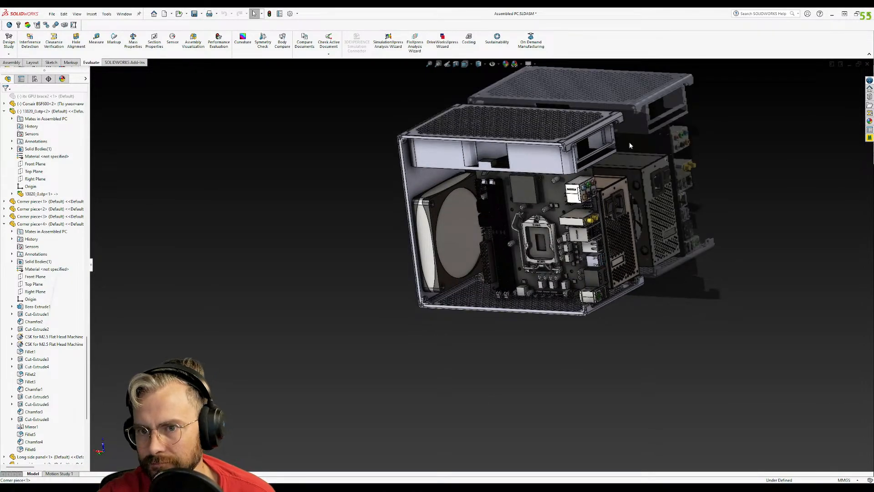
# - Examine the clearance between the graphics card, the long side panel and the corner piece at the case corner
pyautogui.scroll(-7, 620, 109)
pyautogui.moveTo(471, 262); pyautogui.dragTo(490, 182, button='middle')
pyautogui.scroll(-8, 490, 182)
pyautogui.moveTo(496, 228); pyautogui.dragTo(502, 289, button='middle')
pyautogui.moveTo(370, 214); pyautogui.dragTo(554, 410, button='middle')
pyautogui.scroll(-4, 546, 382)
pyautogui.moveTo(539, 357); pyautogui.dragTo(549, 292, button='middle')
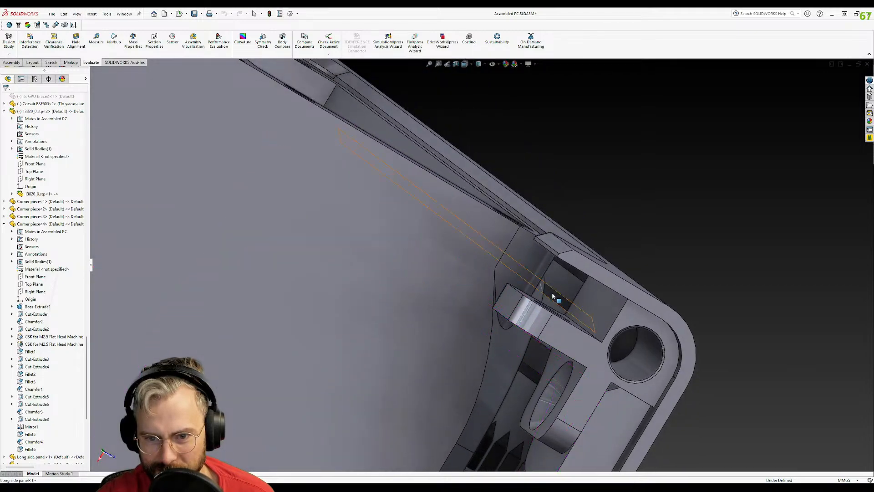
pyautogui.moveTo(516, 327); pyautogui.dragTo(542, 313, button='middle')
pyautogui.moveTo(585, 265); pyautogui.dragTo(600, 168, button='middle')
pyautogui.moveTo(579, 274); pyautogui.dragTo(527, 250, button='middle')
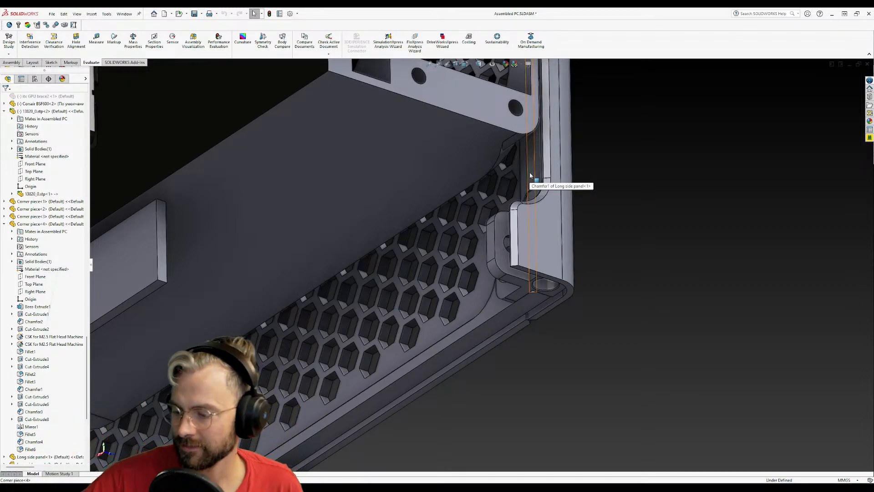
# - Examine the long side panel's honeycomb beside the rear ports and in a view of the full case
pyautogui.scroll(5, 532, 189)
pyautogui.moveTo(531, 193); pyautogui.dragTo(549, 112, button='middle')
pyautogui.scroll(3, 549, 111)
pyautogui.scroll(-5, 548, 111)
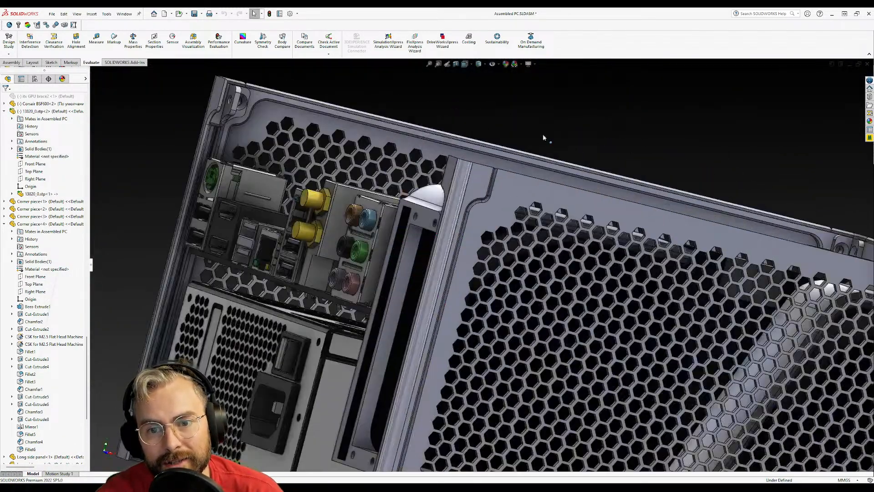
pyautogui.click(504, 201)
pyautogui.moveTo(503, 201); pyautogui.dragTo(519, 232, button='middle')
pyautogui.scroll(5, 524, 244)
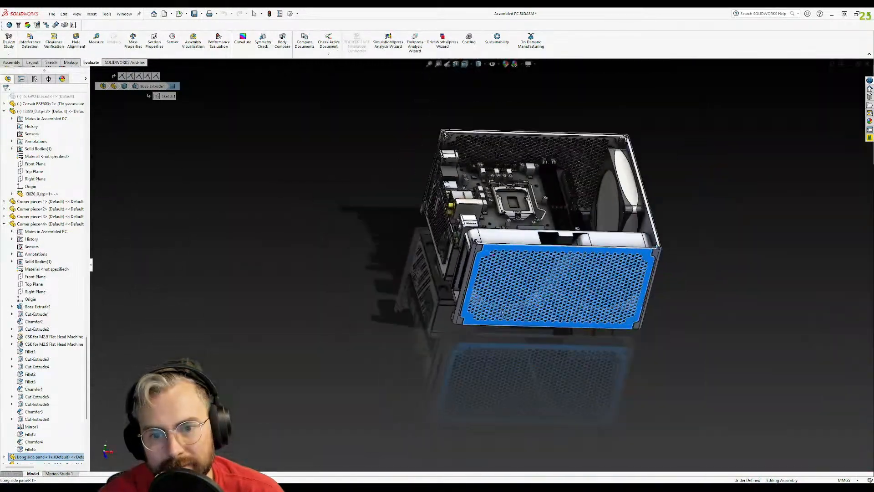
pyautogui.click(741, 287)
pyautogui.moveTo(624, 264); pyautogui.dragTo(616, 199, button='middle')
pyautogui.scroll(-5, 616, 199)
# - Examine the hexagon edges near the panel's upper corner and the corner piece behind them
pyautogui.moveTo(577, 170); pyautogui.dragTo(550, 246, button='middle')
pyautogui.scroll(-5, 515, 187)
pyautogui.scroll(3, 517, 180)
pyautogui.scroll(-5, 534, 223)
pyautogui.scroll(5, 600, 275)
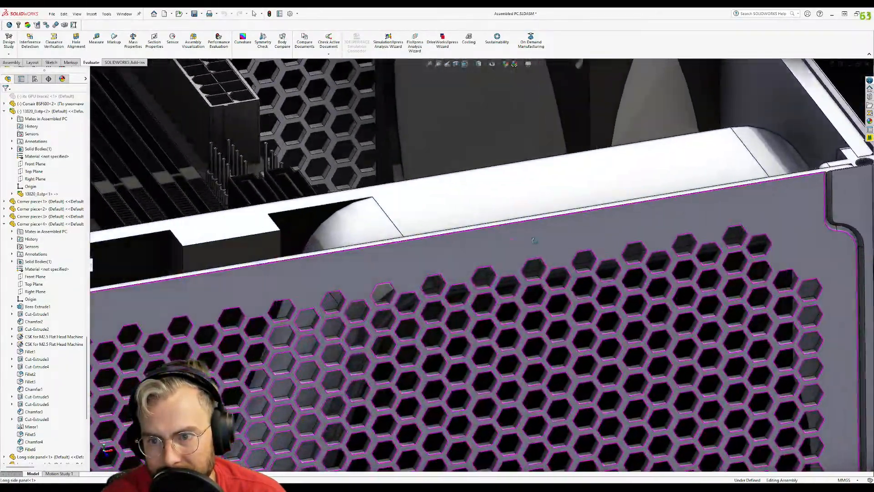
pyautogui.moveTo(713, 230); pyautogui.dragTo(523, 202, button='middle')
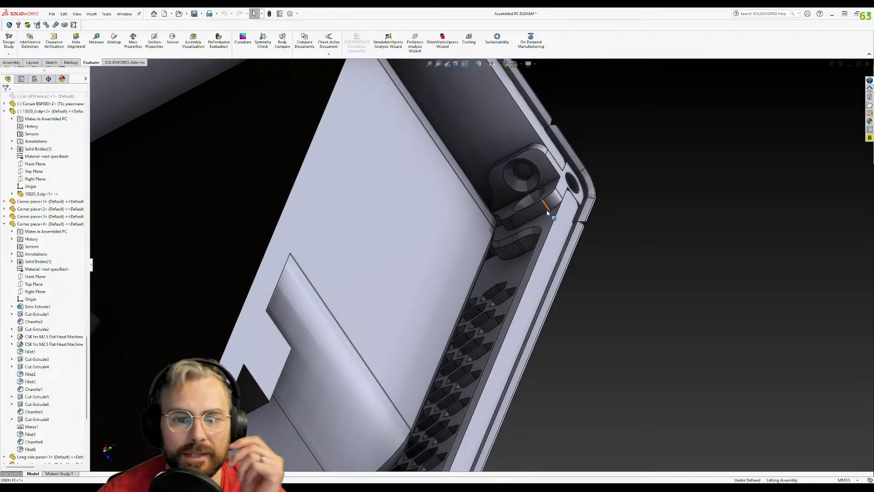
pyautogui.moveTo(634, 277); pyautogui.dragTo(511, 171, button='middle')
pyautogui.moveTo(515, 274); pyautogui.dragTo(558, 243, button='middle')
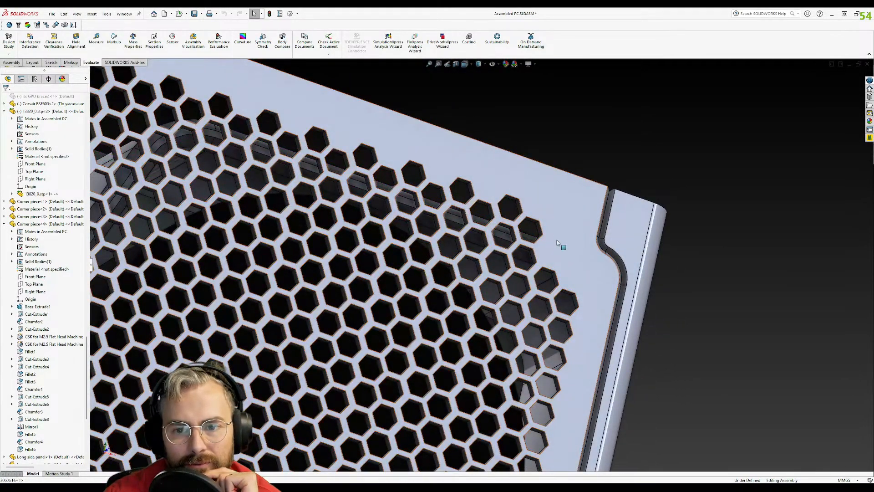
pyautogui.moveTo(557, 211); pyautogui.dragTo(557, 242, button='middle')
pyautogui.moveTo(515, 292); pyautogui.dragTo(587, 228, button='middle')
# - Open the long side panel part from the assembly and try to chamfer its outer honeycomb face
pyautogui.click(581, 209)
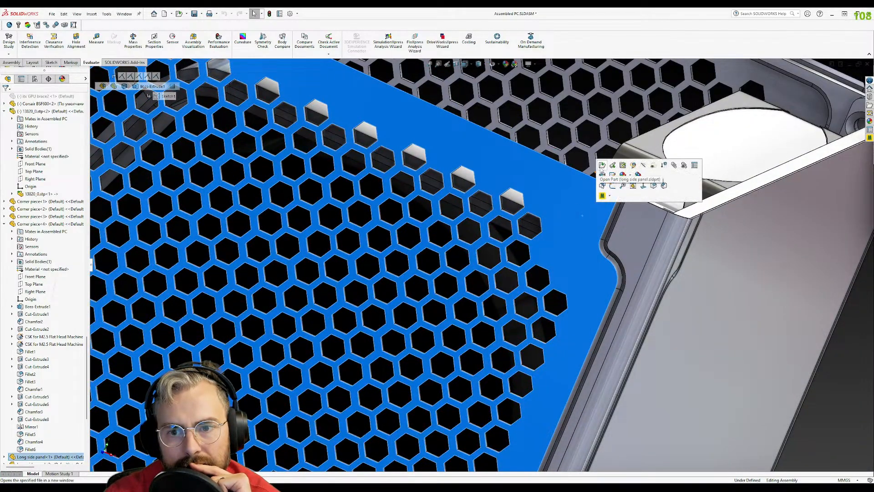
pyautogui.click(602, 166)
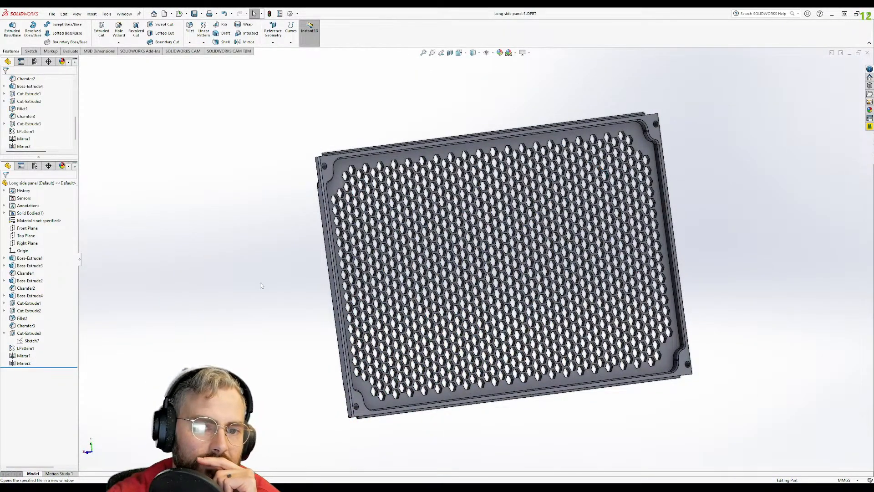
pyautogui.hotkey('ctrl', '1')
pyautogui.click(539, 144)
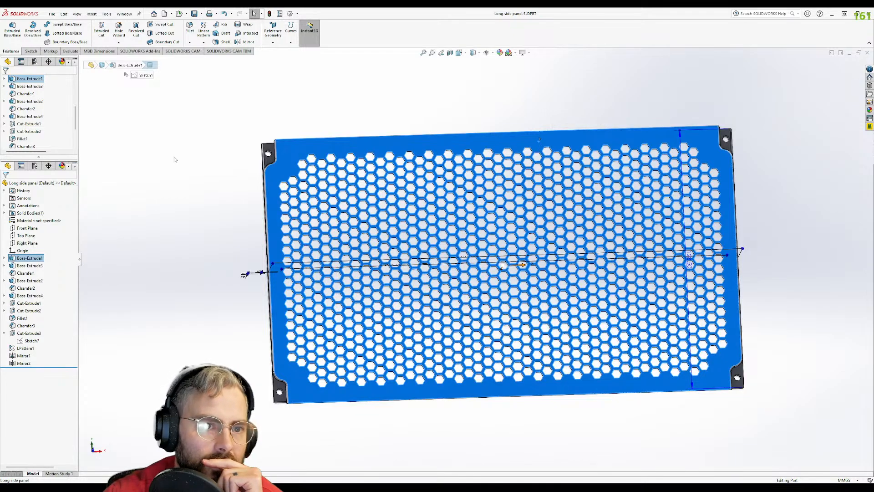
pyautogui.click(190, 43)
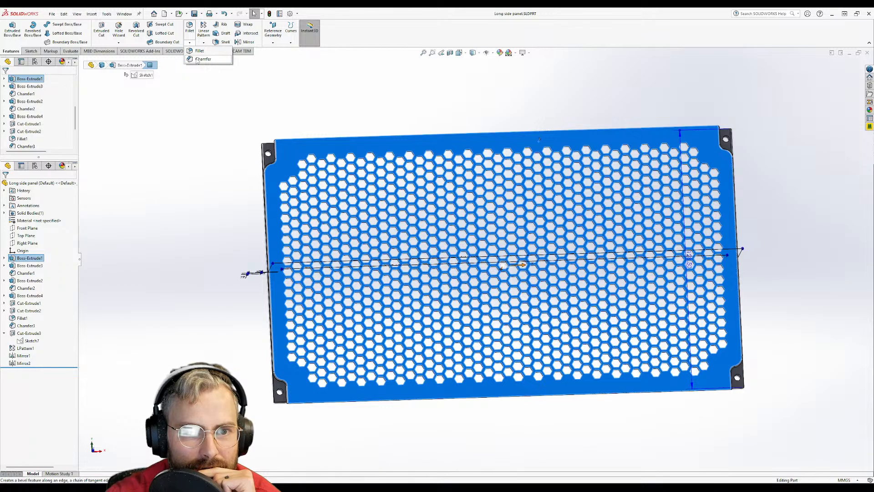
pyautogui.click(200, 59)
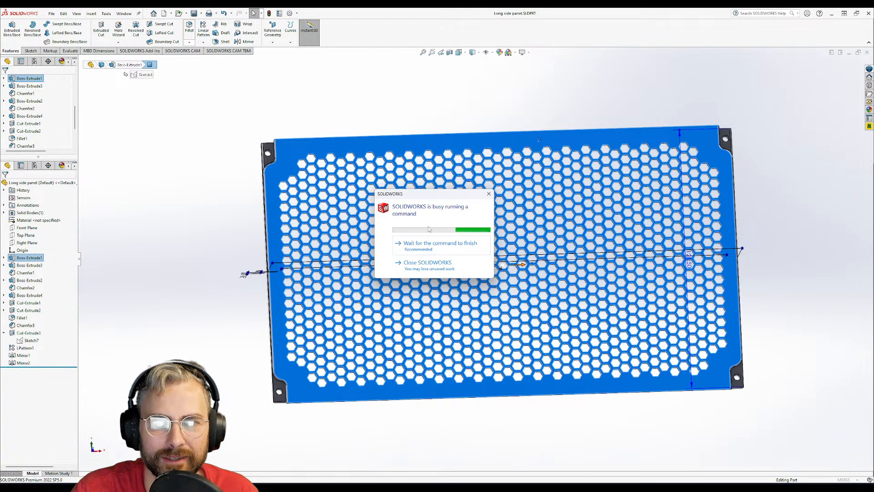
pyautogui.click(446, 249)
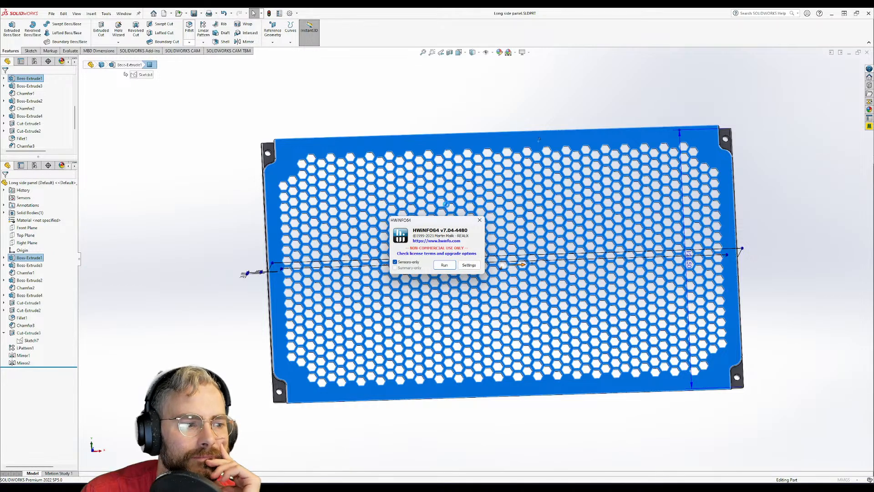
pyautogui.moveTo(447, 220); pyautogui.dragTo(1, 136)
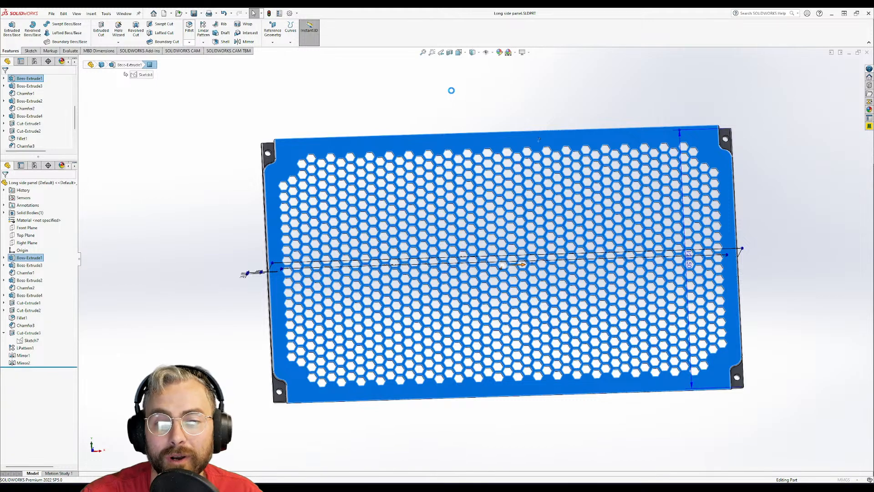
pyautogui.click(458, 246)
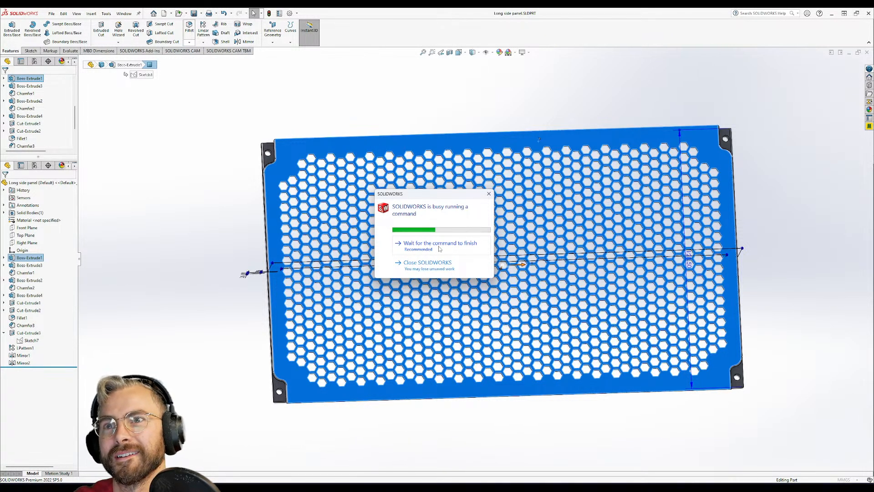
pyautogui.click(440, 246)
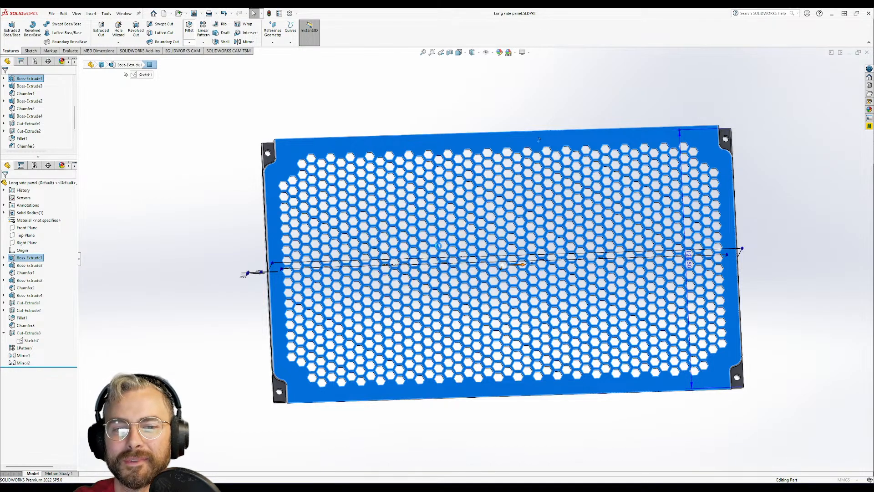
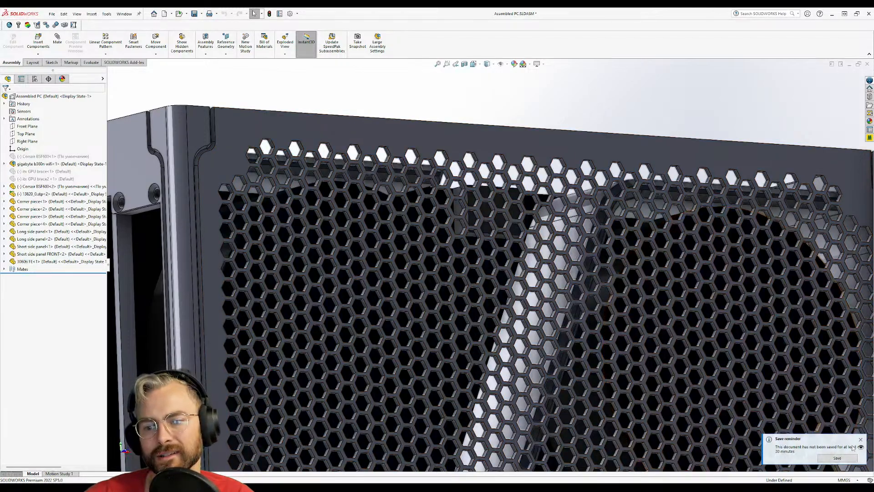
# - Save the assembly and check the honeycomb side panels alongside the solid front panel
pyautogui.click(837, 458)
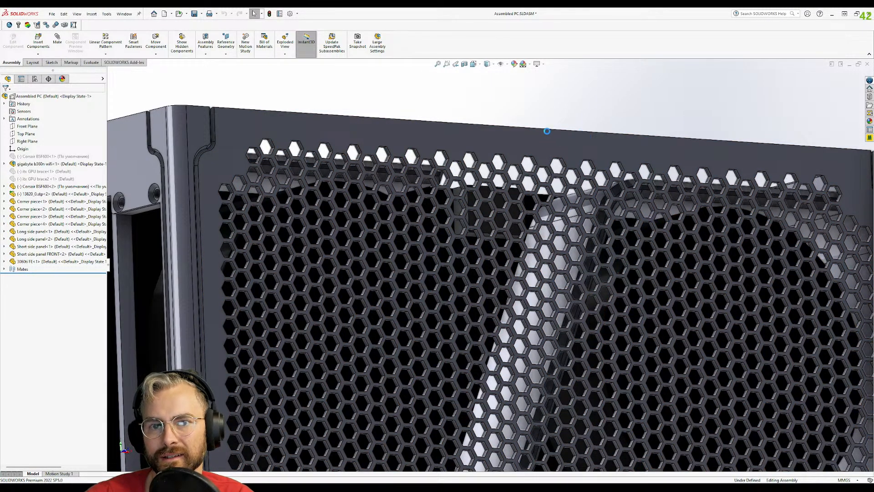
pyautogui.scroll(5, 546, 127)
pyautogui.scroll(5, 397, 253)
pyautogui.moveTo(397, 250); pyautogui.dragTo(422, 304, button='middle')
pyautogui.scroll(-1, 519, 218)
pyautogui.scroll(-5, 428, 248)
pyautogui.moveTo(428, 242); pyautogui.dragTo(450, 104, button='middle')
pyautogui.scroll(3, 474, 260)
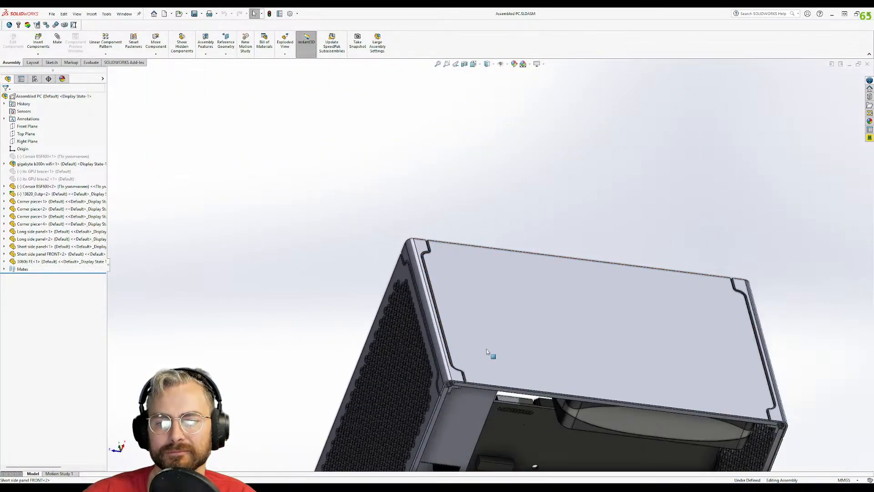
# - Examine the solid front and rear short panels, the motherboard compartment and the perforated long sides around the case
pyautogui.moveTo(488, 353); pyautogui.dragTo(469, 168, button='middle')
pyautogui.scroll(-6, 445, 297)
pyautogui.moveTo(505, 299); pyautogui.dragTo(592, 235, button='middle')
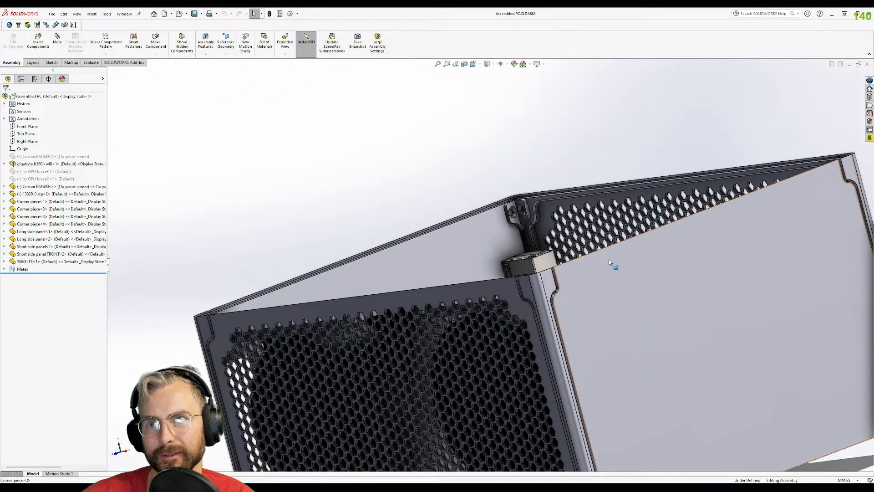
pyautogui.moveTo(632, 318); pyautogui.dragTo(720, 234, button='middle')
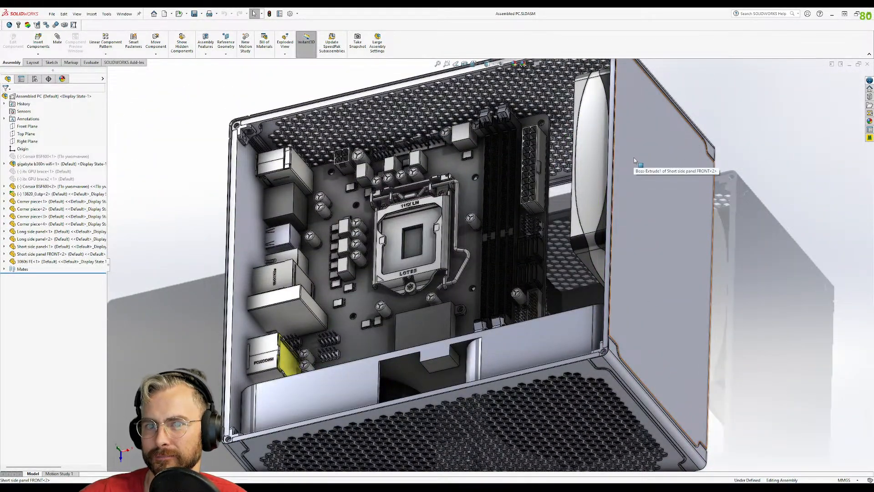
pyautogui.moveTo(540, 238); pyautogui.dragTo(543, 281, button='middle')
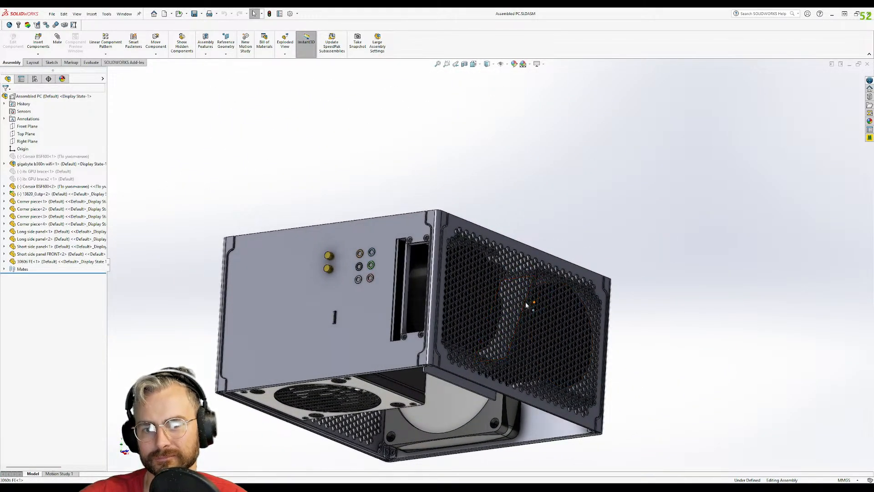
pyautogui.scroll(-5, 474, 245)
pyautogui.moveTo(474, 246); pyautogui.dragTo(511, 306, button='middle')
pyautogui.scroll(2, 364, 214)
pyautogui.moveTo(363, 219); pyautogui.dragTo(488, 190, button='middle')
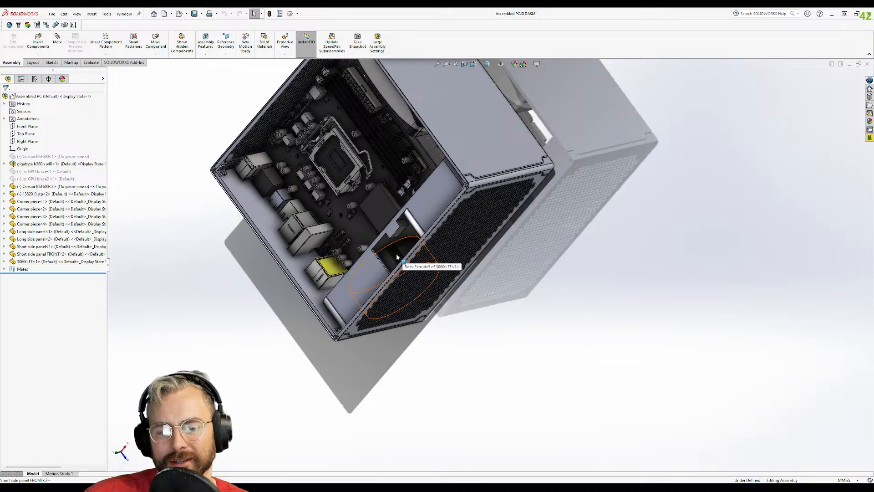
# - Examine how the graphics card and motherboard sit behind the two honeycomb long side panels
pyautogui.moveTo(397, 257); pyautogui.dragTo(507, 175, button='middle')
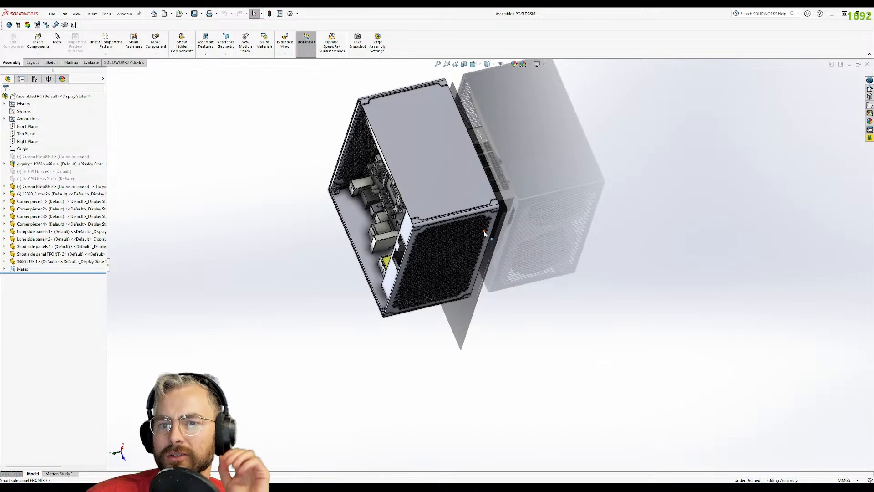
pyautogui.moveTo(466, 239); pyautogui.dragTo(448, 176, button='middle')
pyautogui.scroll(-3, 448, 177)
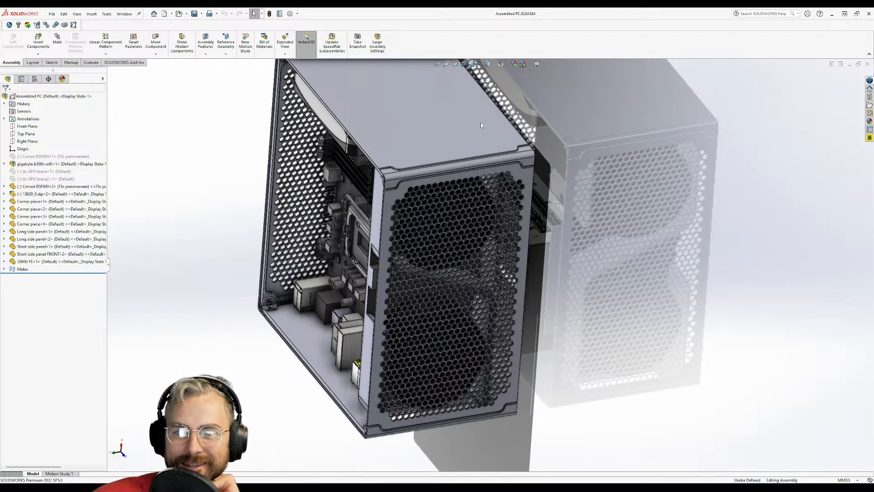
pyautogui.moveTo(443, 115); pyautogui.dragTo(443, 337, button='middle')
pyautogui.scroll(-5, 336, 219)
pyautogui.moveTo(447, 249); pyautogui.dragTo(512, 222, button='middle')
pyautogui.scroll(2, 420, 191)
pyautogui.scroll(-2, 372, 189)
pyautogui.moveTo(371, 195); pyautogui.dragTo(548, 251, button='middle')
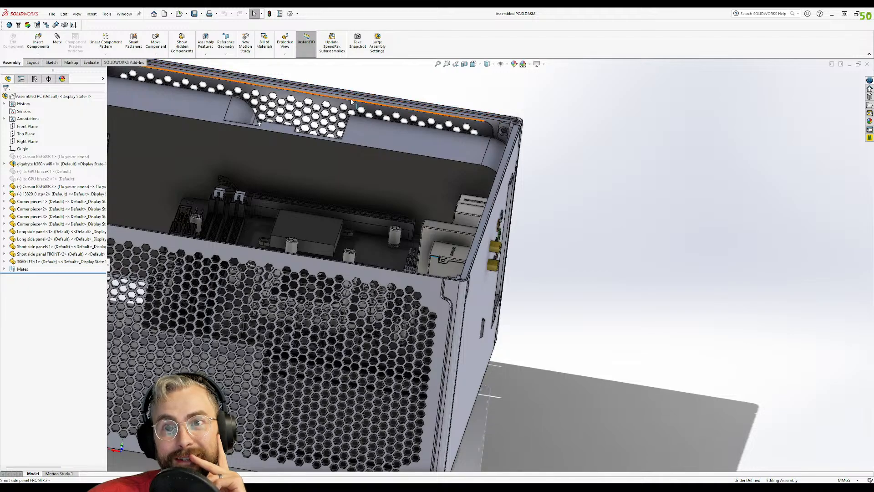
# - Examine the front corner where the corner piece, the graphics card and the honeycomb panel meet
pyautogui.moveTo(332, 119); pyautogui.dragTo(313, 154, button='middle')
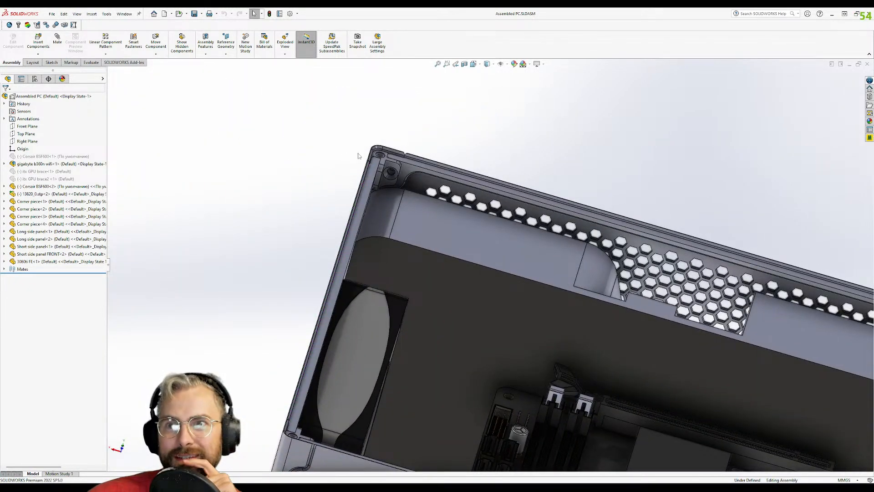
pyautogui.moveTo(595, 205); pyautogui.dragTo(556, 189, button='middle')
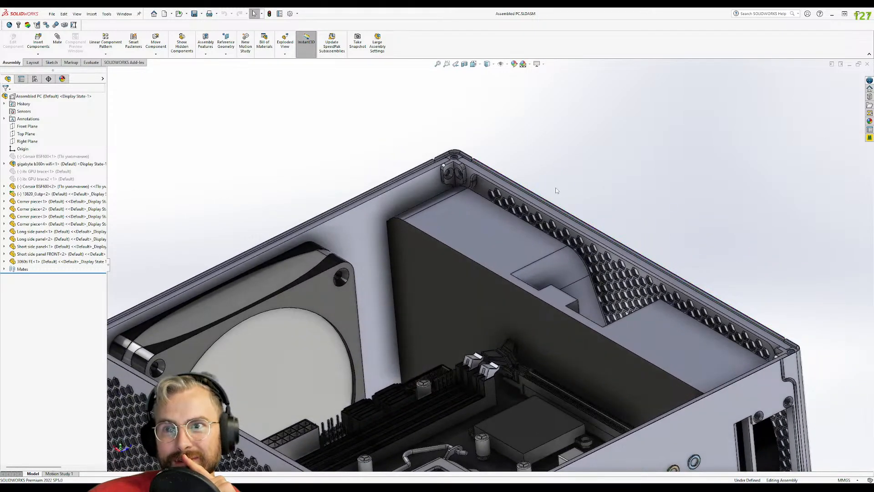
pyautogui.scroll(-3, 492, 203)
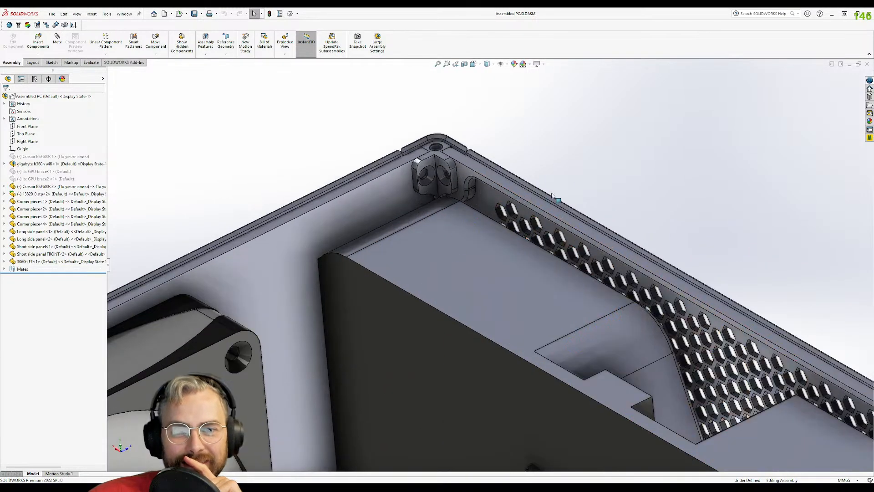
pyautogui.scroll(-3, 493, 205)
pyautogui.moveTo(569, 198)
pyautogui.mouseDown(button='middle')
pyautogui.moveTo(616, 190)
pyautogui.moveTo(568, 191)
pyautogui.moveTo(562, 202)
pyautogui.mouseUp(button='middle')
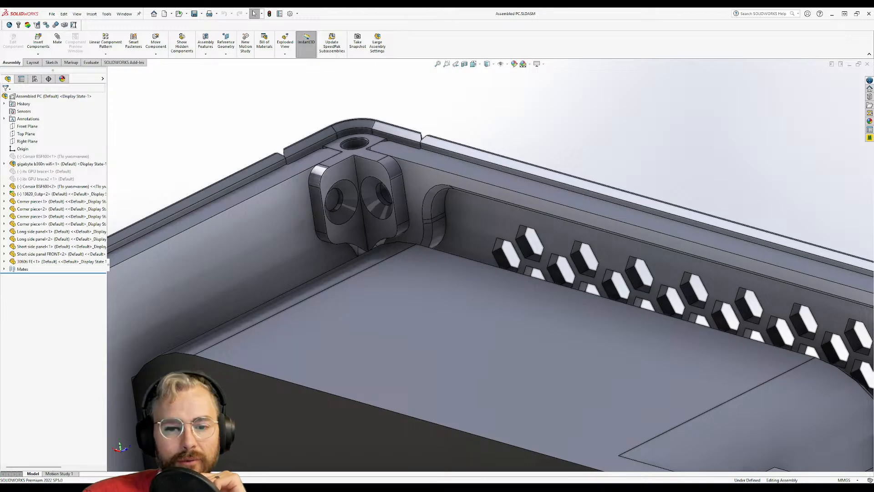
pyautogui.scroll(4, 325, 206)
pyautogui.moveTo(321, 328); pyautogui.dragTo(401, 264, button='middle')
# - Select the solid front short side panel and examine the fan and case interior behind it
pyautogui.click(437, 218)
pyautogui.scroll(-5, 363, 252)
pyautogui.scroll(2, 412, 269)
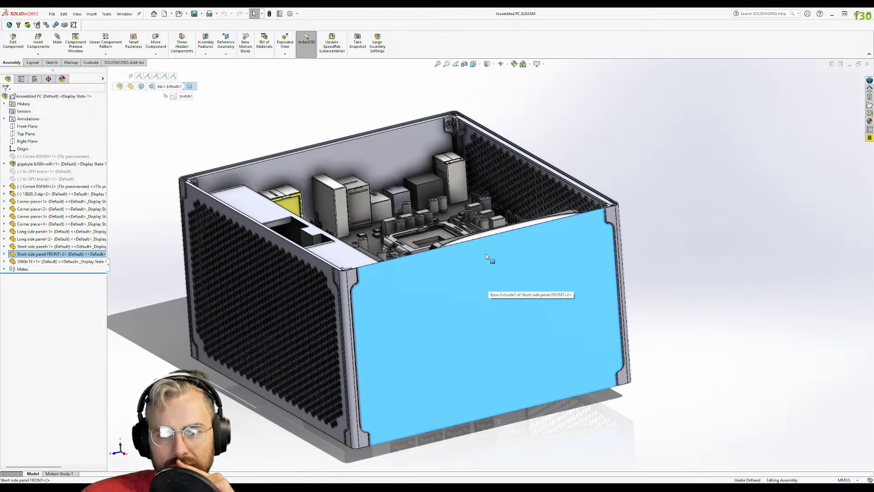
pyautogui.moveTo(487, 253); pyautogui.dragTo(519, 307, button='middle')
pyautogui.scroll(-5, 519, 307)
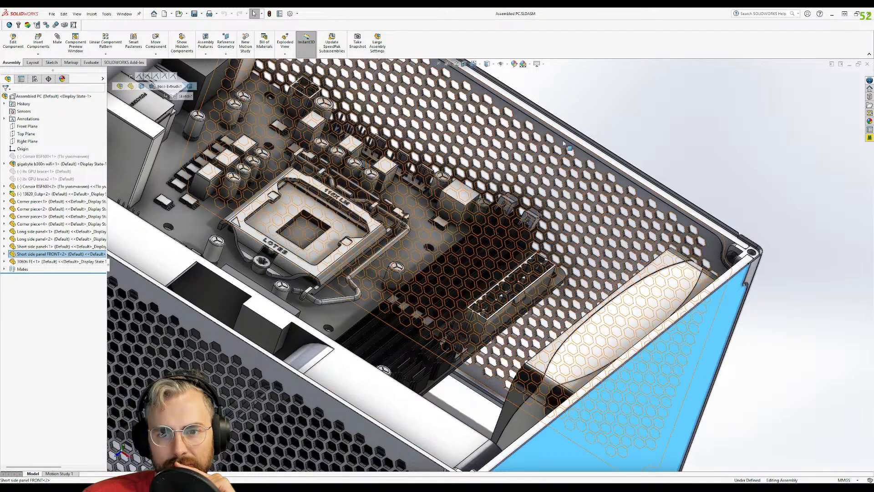
# - Examine the far honeycomb long side panel and the motherboard connectors and rear ports that sit along it
pyautogui.click(560, 141)
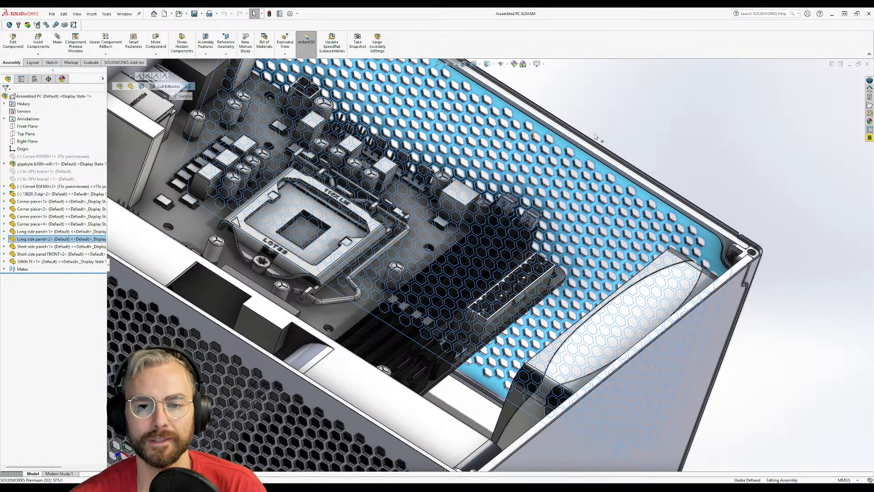
pyautogui.click(753, 142)
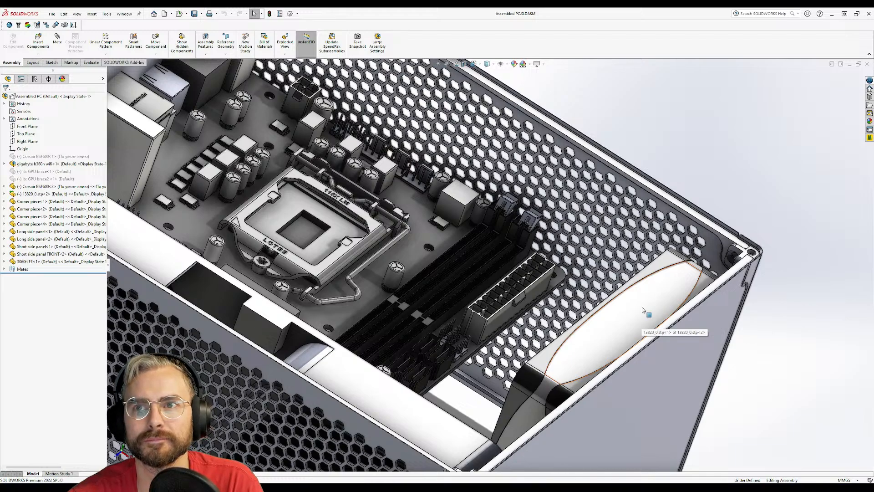
pyautogui.moveTo(613, 312); pyautogui.dragTo(476, 223, button='middle')
pyautogui.moveTo(431, 289); pyautogui.dragTo(389, 339, button='middle')
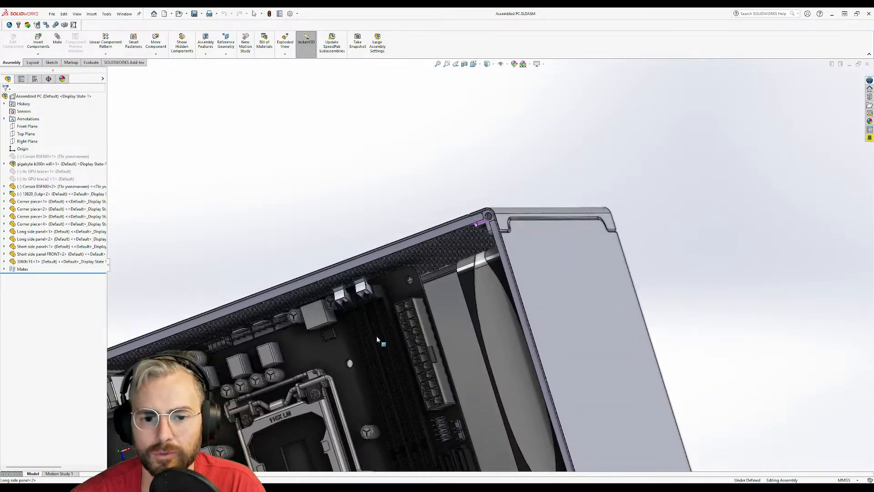
pyautogui.scroll(-4, 271, 336)
pyautogui.moveTo(271, 336)
pyautogui.mouseDown(button='middle')
pyautogui.moveTo(271, 351)
pyautogui.moveTo(260, 342)
pyautogui.mouseUp(button='middle')
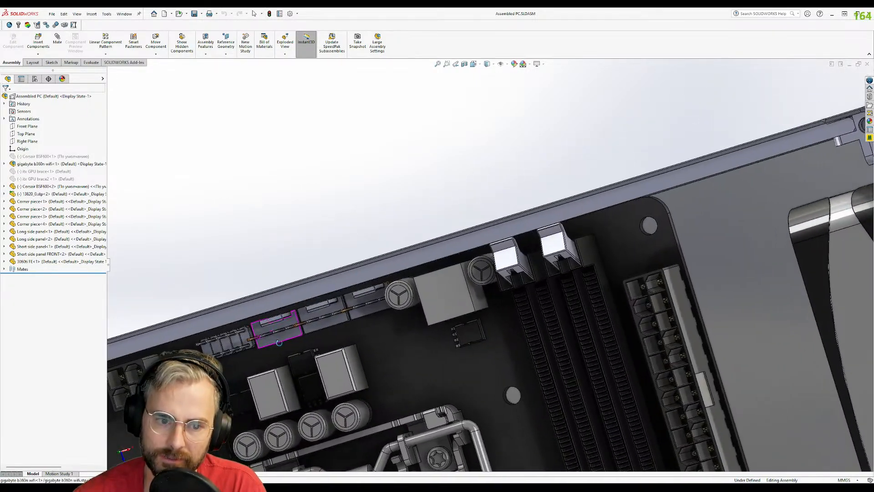
pyautogui.scroll(4, 255, 341)
pyautogui.scroll(-4, 237, 341)
pyautogui.moveTo(317, 339)
pyautogui.mouseDown(button='middle')
pyautogui.moveTo(316, 353)
pyautogui.moveTo(314, 328)
pyautogui.mouseUp(button='middle')
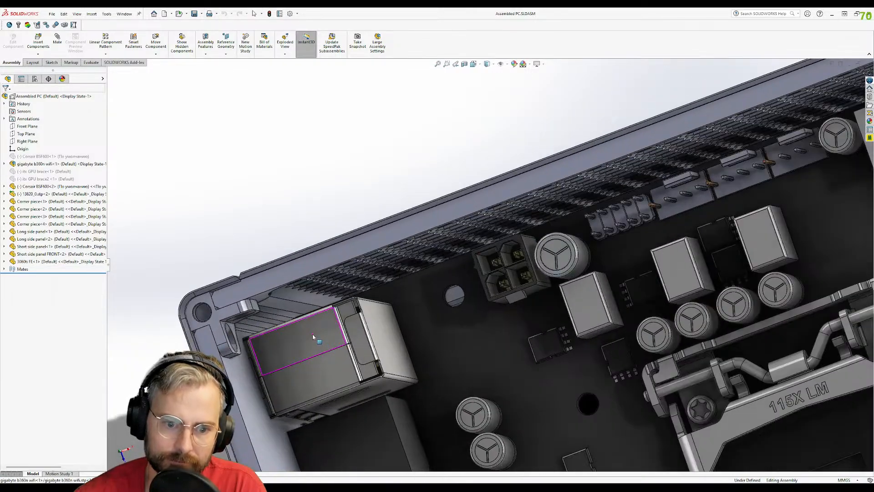
pyautogui.scroll(-5, 312, 334)
pyautogui.scroll(8, 300, 318)
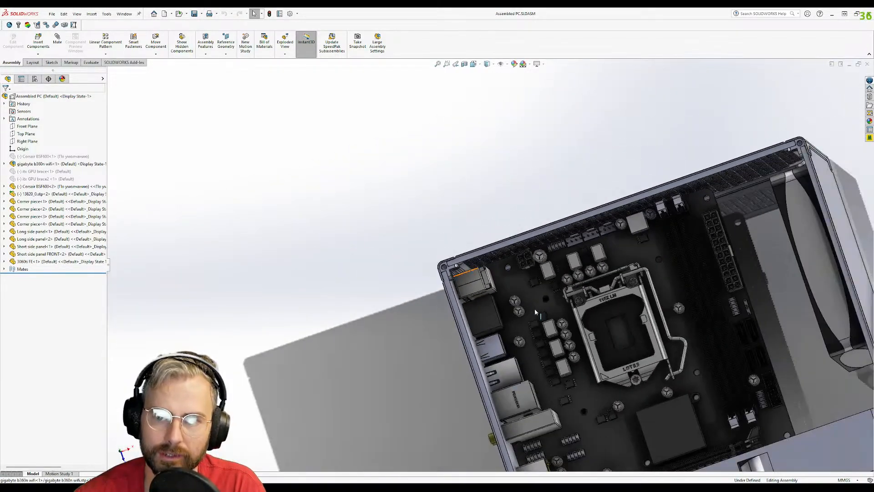
# - Examine the inside of the front short side panel around the fan, the graphics card and the corner piece
pyautogui.moveTo(653, 217); pyautogui.dragTo(674, 210, button='middle')
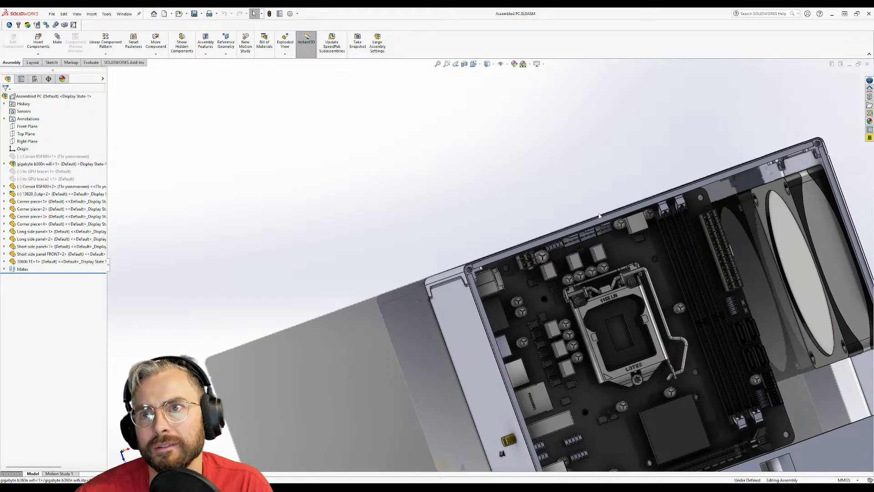
pyautogui.moveTo(761, 240); pyautogui.dragTo(831, 134, button='middle')
pyautogui.scroll(2, 761, 239)
pyautogui.scroll(-5, 831, 134)
pyautogui.moveTo(784, 232); pyautogui.dragTo(660, 299, button='middle')
pyautogui.scroll(2, 659, 299)
pyautogui.scroll(-4, 584, 301)
pyautogui.moveTo(584, 301); pyautogui.dragTo(626, 172, button='middle')
pyautogui.scroll(2, 626, 252)
pyautogui.scroll(-3, 732, 255)
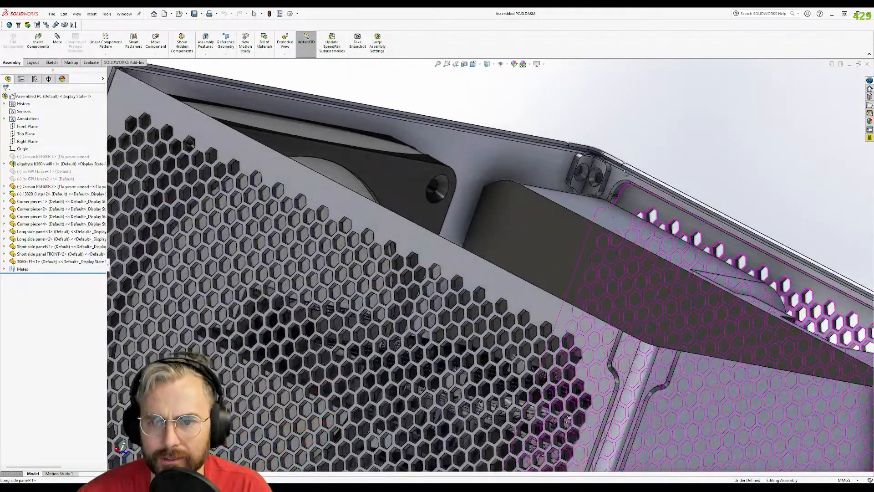
# - Open the front short side panel from the assembly as its own part and turn to its inner face
pyautogui.click(482, 159)
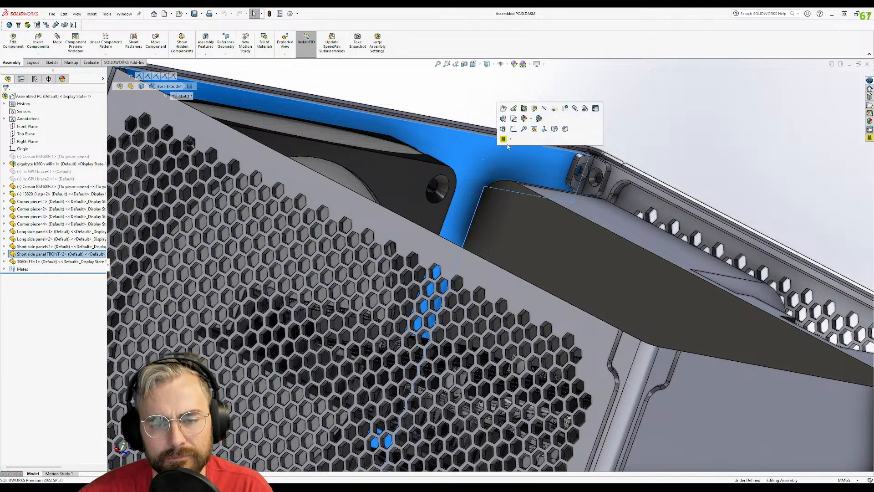
pyautogui.click(503, 109)
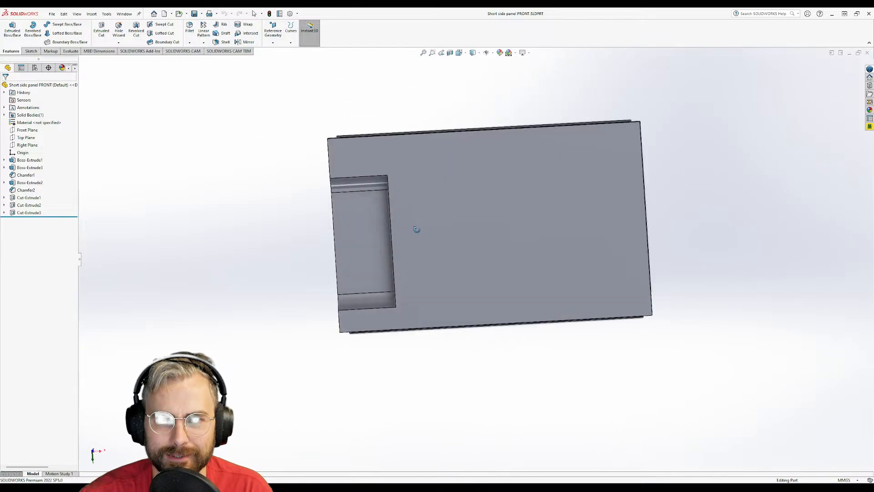
pyautogui.moveTo(465, 313)
pyautogui.mouseDown(button='middle')
pyautogui.moveTo(588, 185)
pyautogui.moveTo(461, 89)
pyautogui.moveTo(475, 272)
pyautogui.moveTo(589, 222)
pyautogui.moveTo(459, 195)
pyautogui.moveTo(482, 223)
pyautogui.moveTo(389, 183)
pyautogui.moveTo(534, 225)
pyautogui.moveTo(360, 207)
pyautogui.mouseUp(button='middle')
# - Start an extruded-cut sketch on the panel's inner face and convert the notched face's outline into it
pyautogui.click(391, 175)
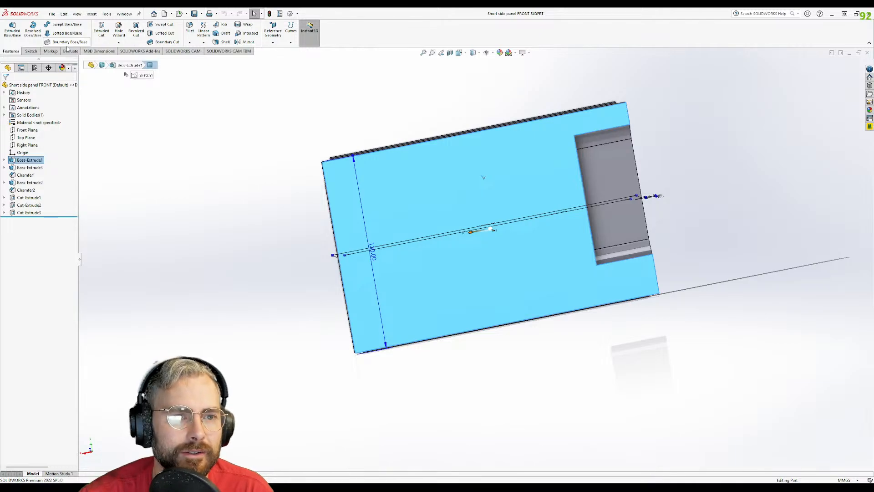
pyautogui.click(103, 30)
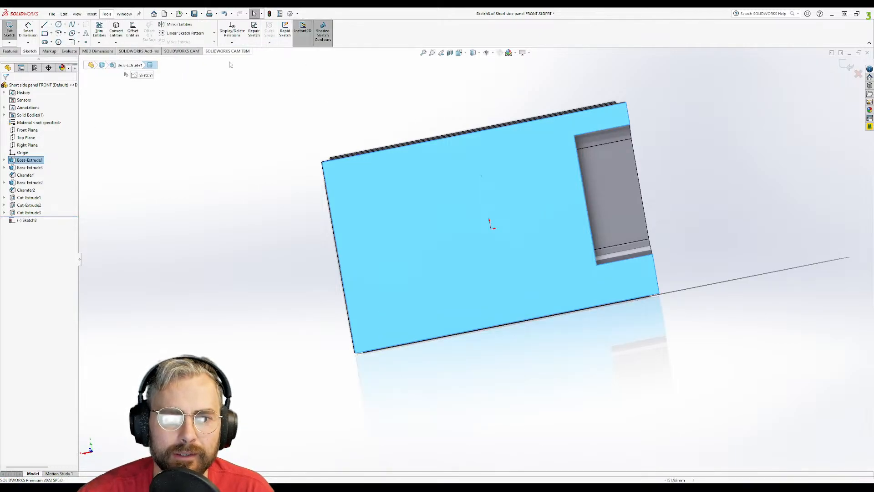
pyautogui.moveTo(486, 156); pyautogui.dragTo(585, 179, button='middle')
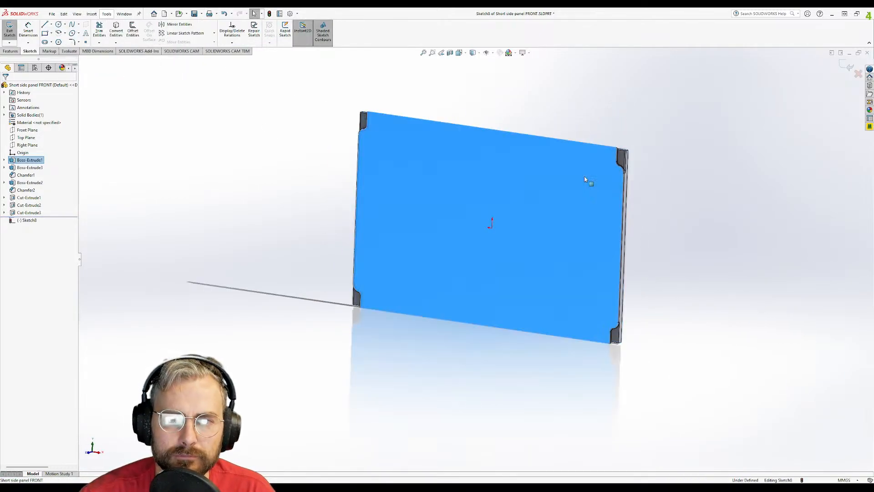
pyautogui.click(118, 34)
# - Convert the inner face's two long edges into the cut sketch
pyautogui.moveTo(506, 119)
pyautogui.mouseDown(button='middle')
pyautogui.moveTo(376, 125)
pyautogui.moveTo(396, 149)
pyautogui.mouseUp(button='middle')
pyautogui.scroll(-1, 376, 125)
pyautogui.scroll(-3, 396, 149)
pyautogui.click(294, 128)
pyautogui.scroll(3, 478, 258)
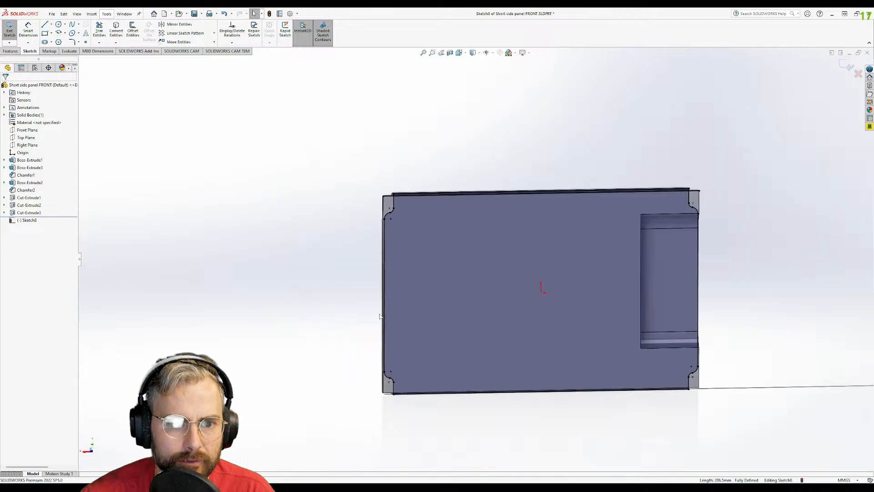
pyautogui.scroll(-4, 422, 449)
pyautogui.click(421, 440)
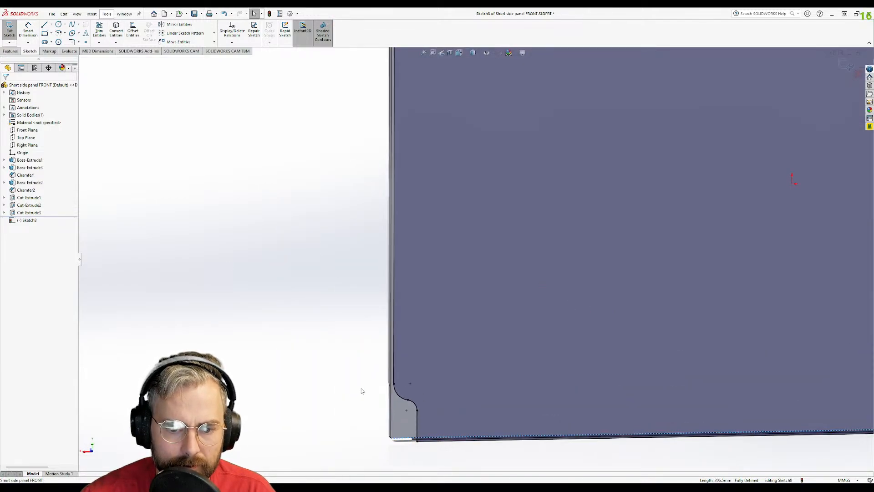
# - Offset the converted notched outline inward by 2.5 mm as a complete chain
pyautogui.click(133, 31)
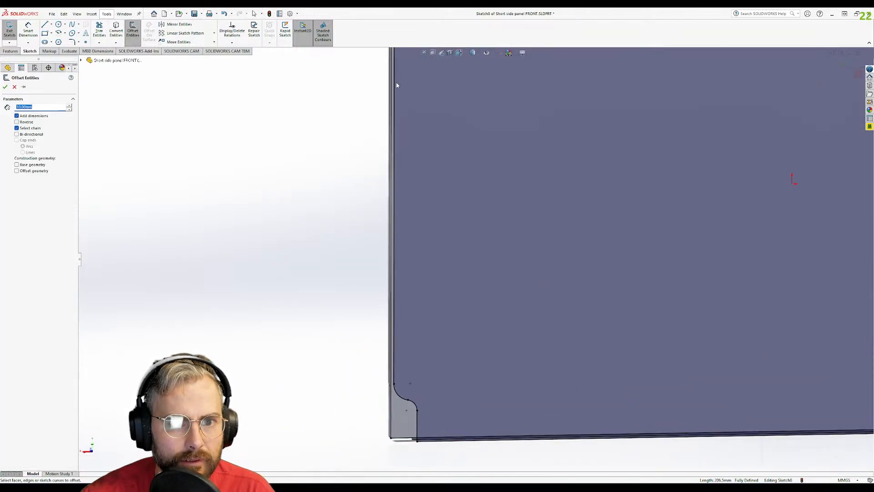
pyautogui.scroll(-3, 416, 94)
pyautogui.click(399, 157)
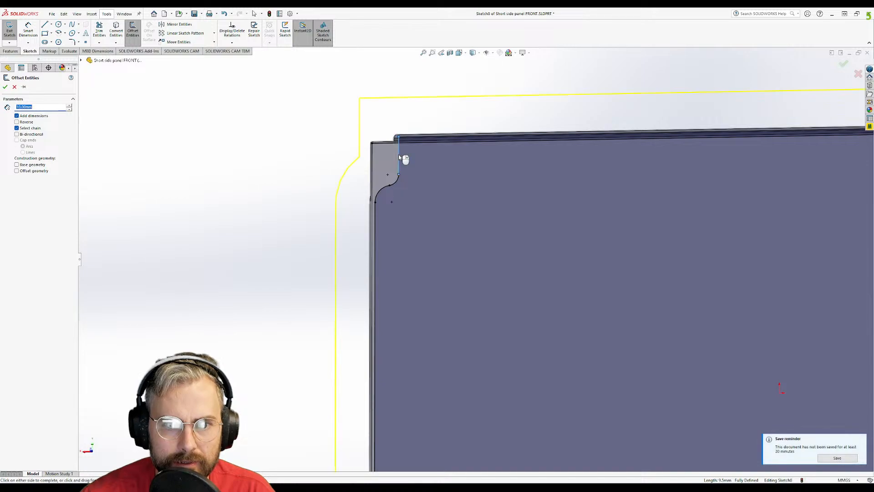
pyautogui.click(23, 120)
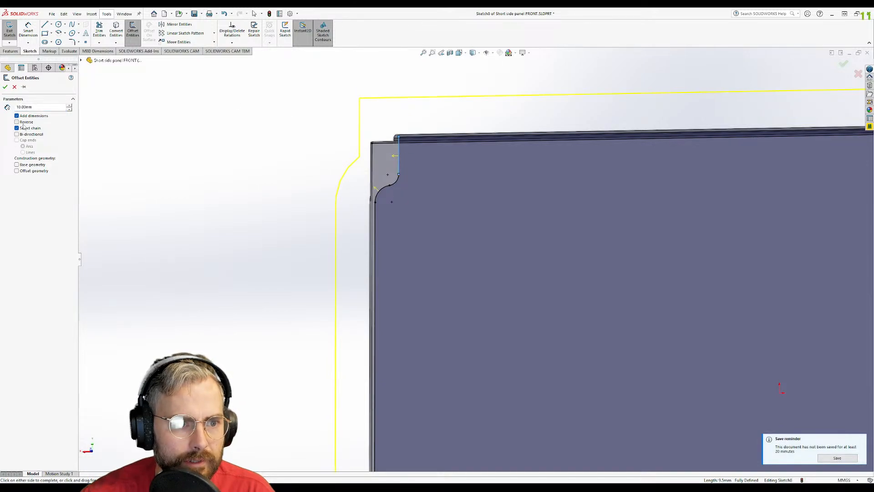
pyautogui.click(22, 122)
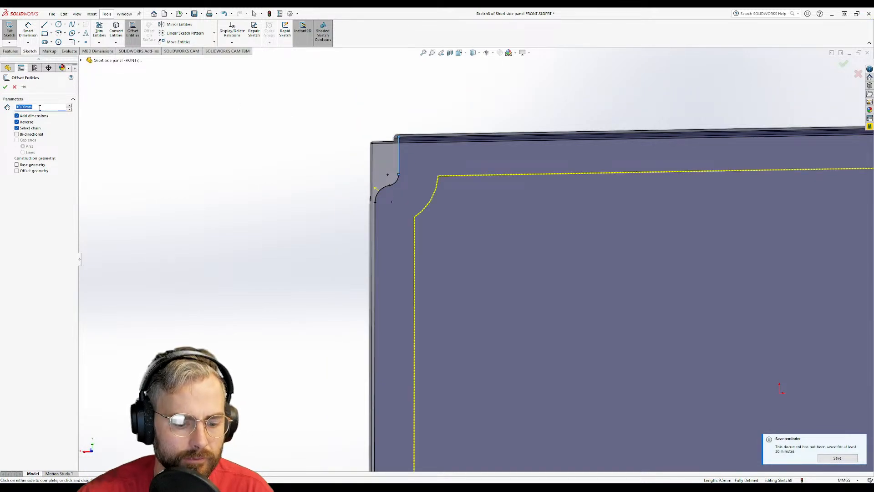
pyautogui.write('2.5')
pyautogui.press('Return')
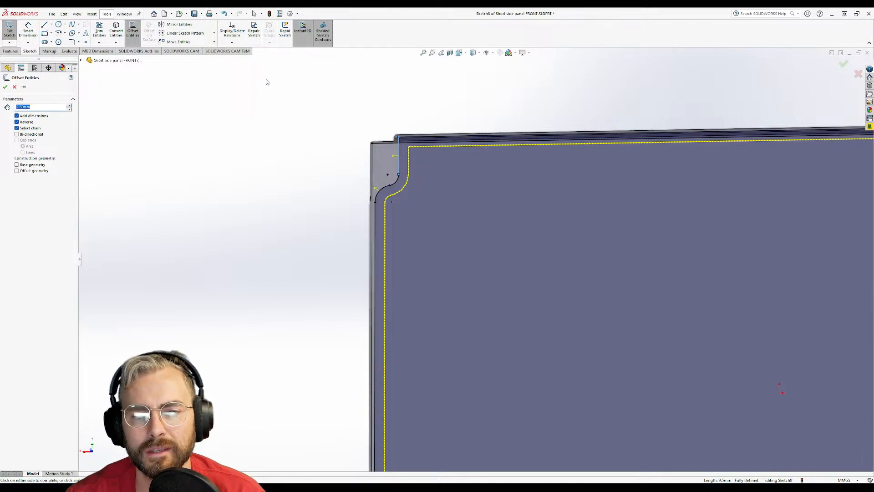
pyautogui.click(5, 86)
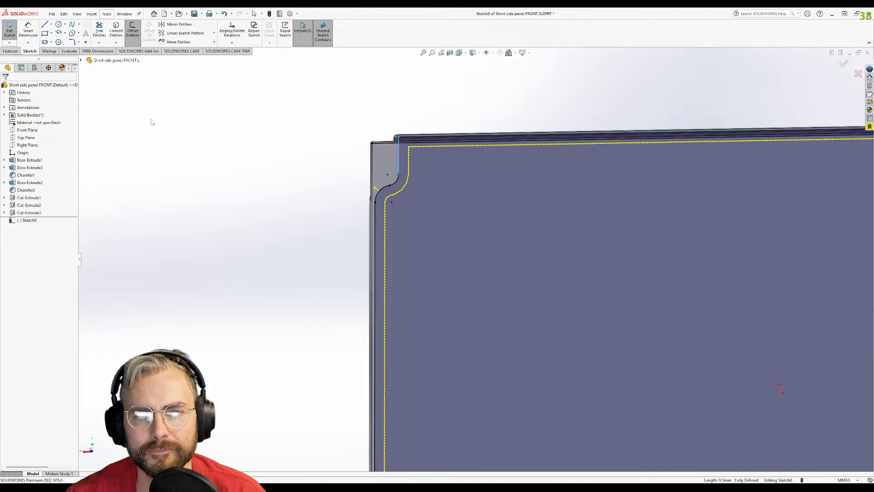
# - Offset the panel's converted upper long edge inward by 2.5 mm
pyautogui.scroll(1, 504, 171)
pyautogui.scroll(-2, 496, 166)
pyautogui.moveTo(447, 182)
pyautogui.mouseDown(button='middle')
pyautogui.moveTo(451, 176)
pyautogui.moveTo(431, 193)
pyautogui.mouseUp(button='middle')
pyautogui.scroll(-5, 378, 164)
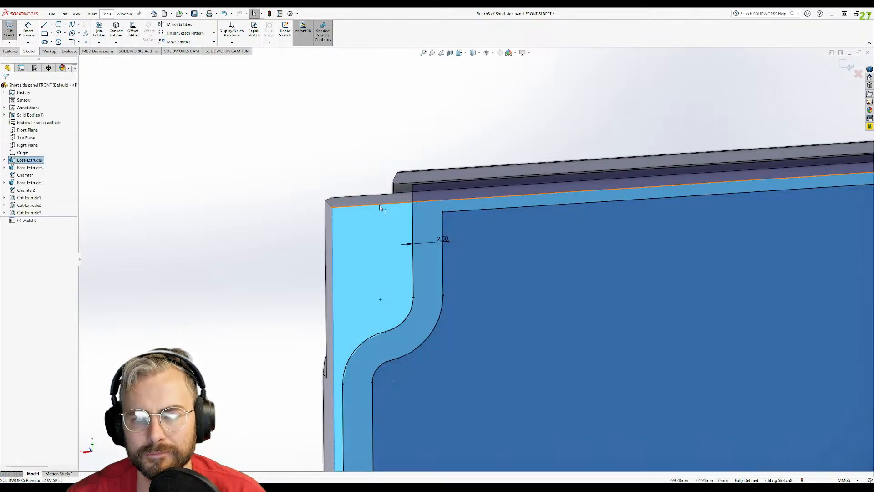
pyautogui.click(381, 204)
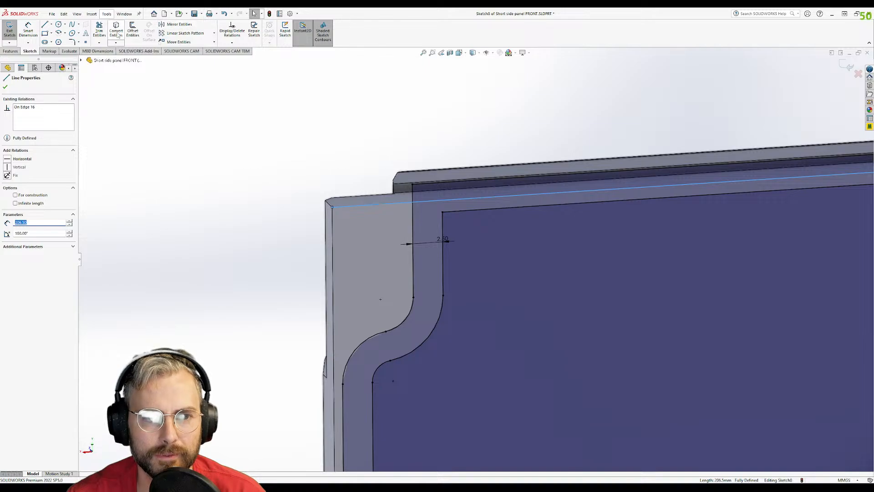
pyautogui.click(133, 30)
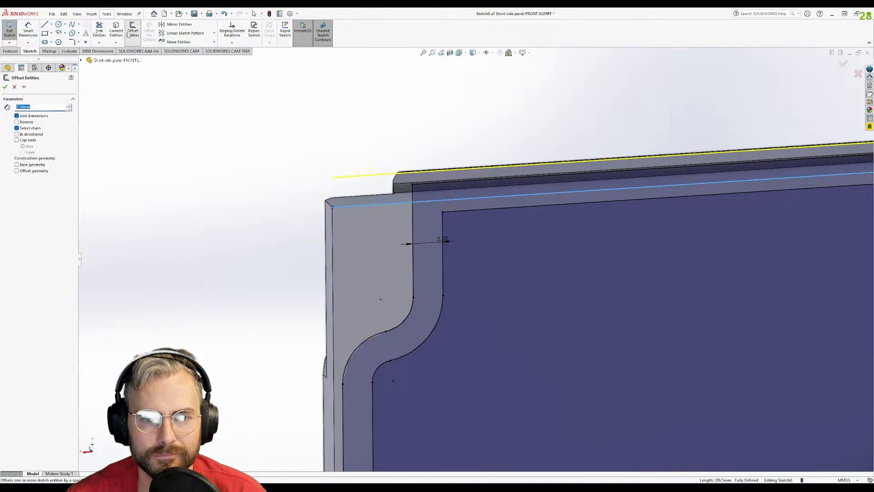
pyautogui.click(21, 123)
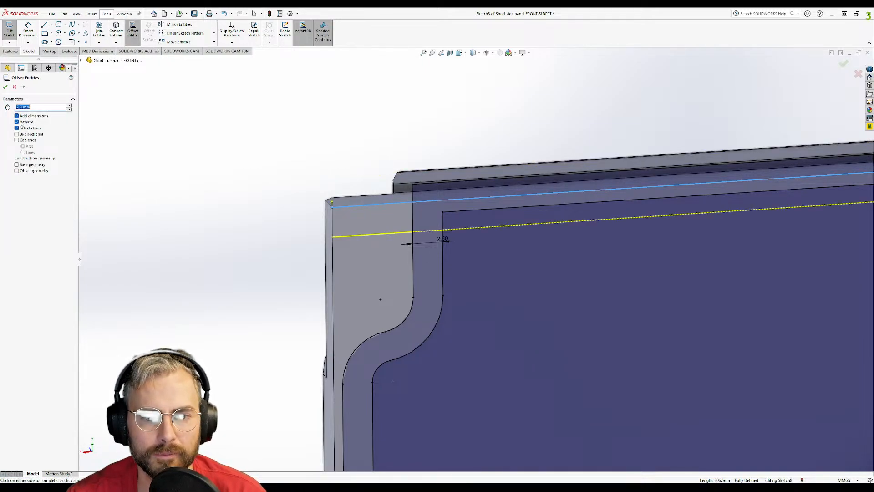
pyautogui.click(5, 87)
# - Offset the panel's converted lower long edge inward by 2.5 mm
pyautogui.scroll(-5, 458, 321)
pyautogui.scroll(-6, 457, 317)
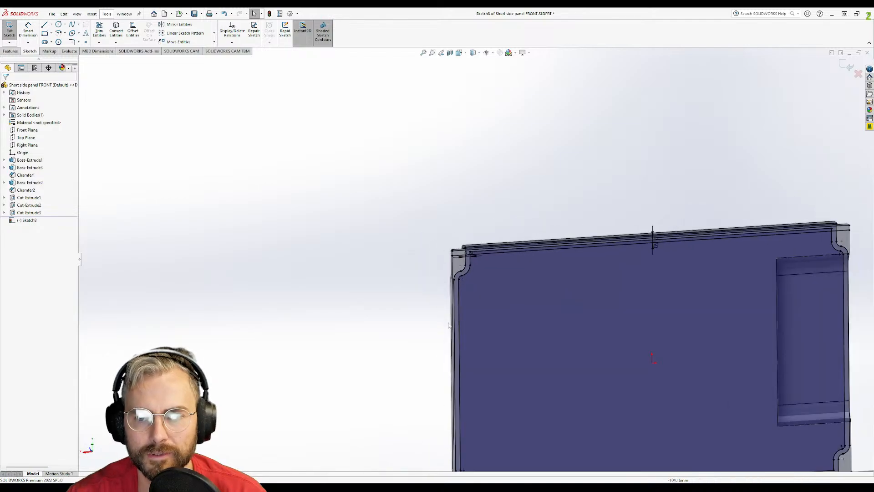
pyautogui.scroll(4, 550, 303)
pyautogui.scroll(4, 426, 319)
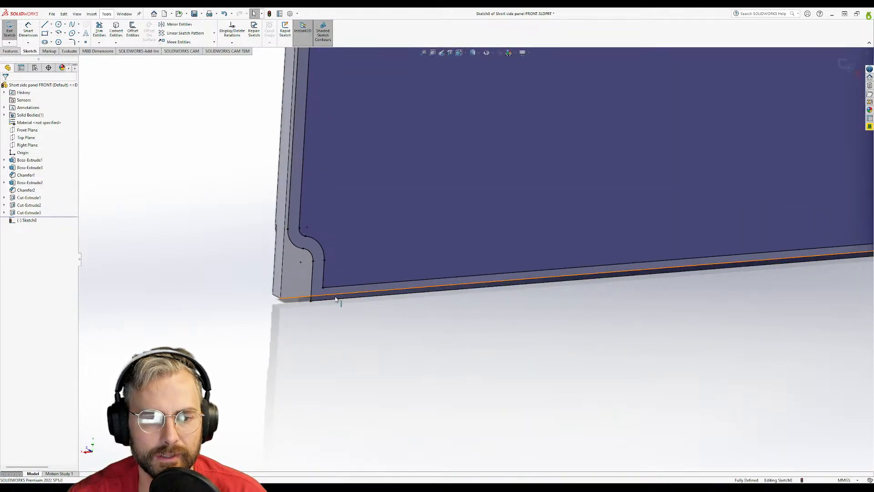
pyautogui.moveTo(339, 297); pyautogui.dragTo(311, 239, button='middle')
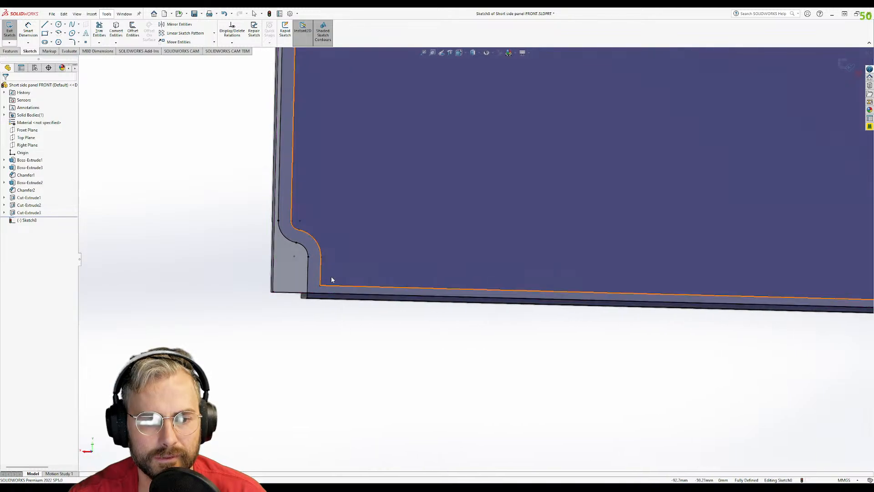
pyautogui.click(343, 299)
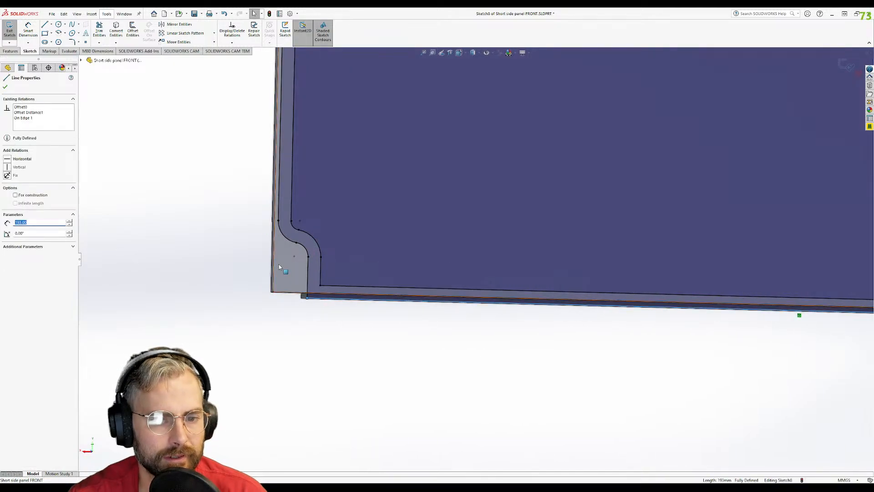
pyautogui.click(292, 293)
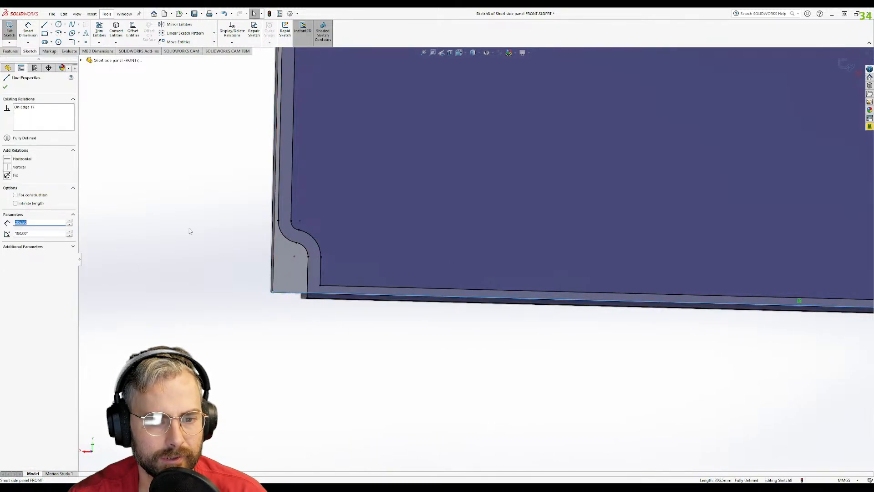
pyautogui.click(132, 30)
pyautogui.click(5, 87)
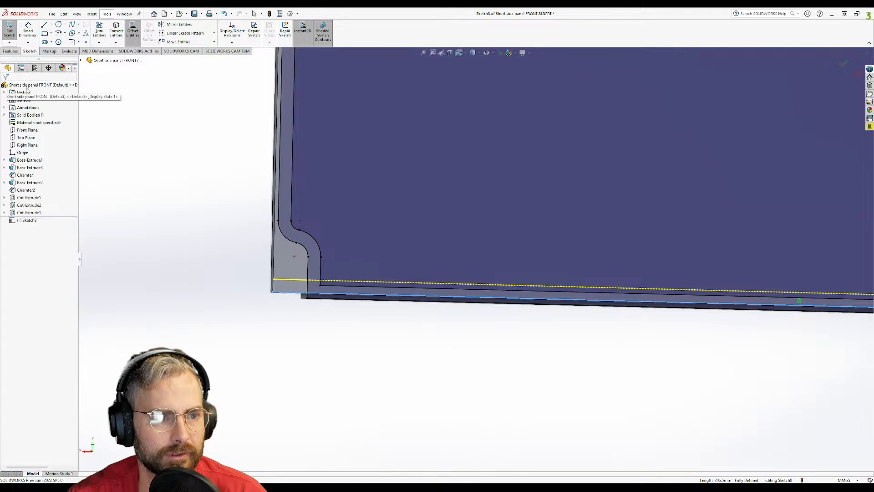
pyautogui.scroll(7, 438, 181)
pyautogui.scroll(-2, 599, 154)
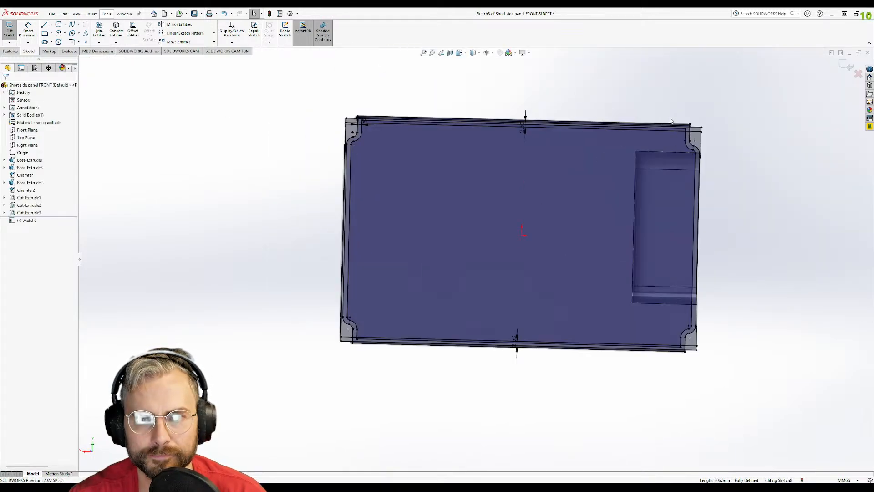
pyautogui.scroll(-2, 671, 121)
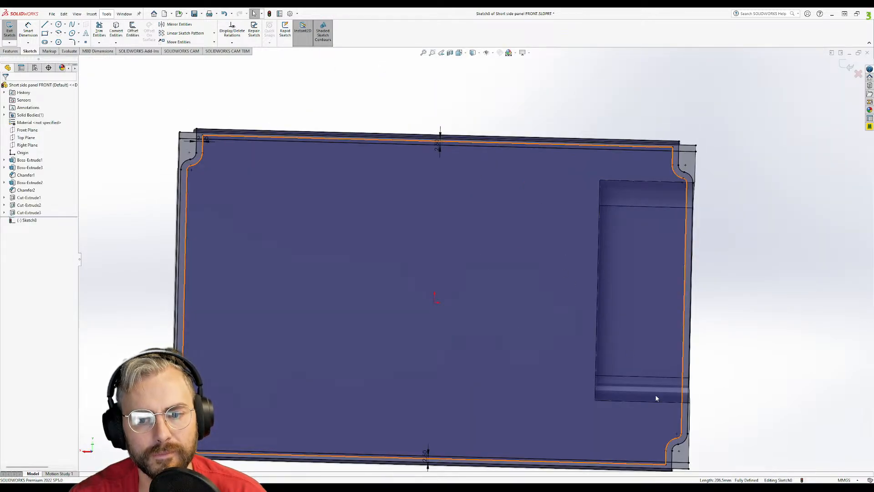
pyautogui.hotkey('ctrl', 'a')
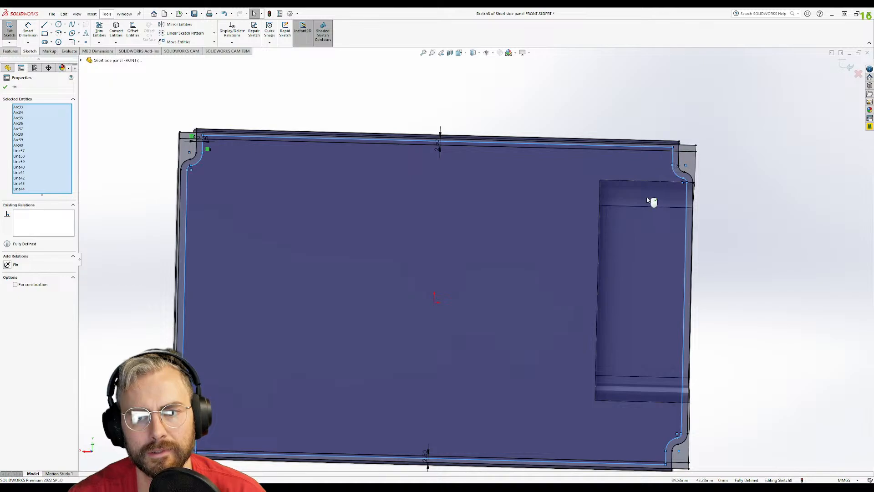
pyautogui.press('Escape')
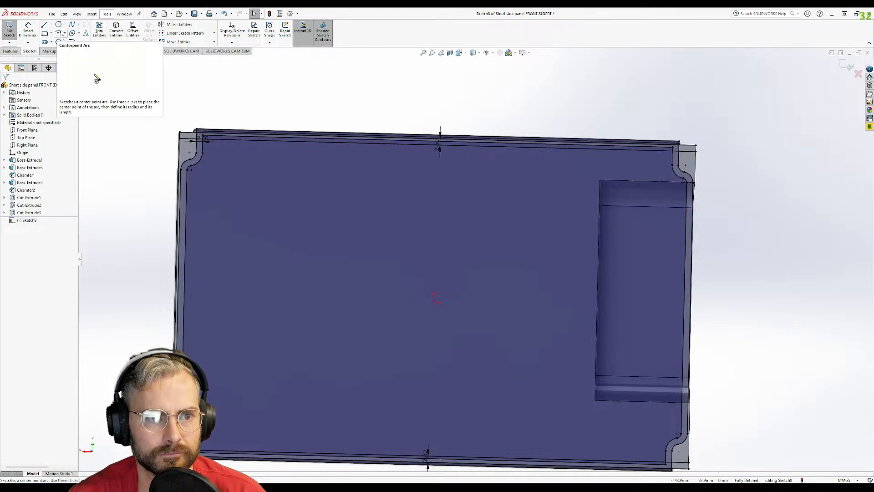
# - Sketch a vertical line about 123.5 mm long between the upper and lower offset lines, just beside the rectangular recess
pyautogui.click(44, 24)
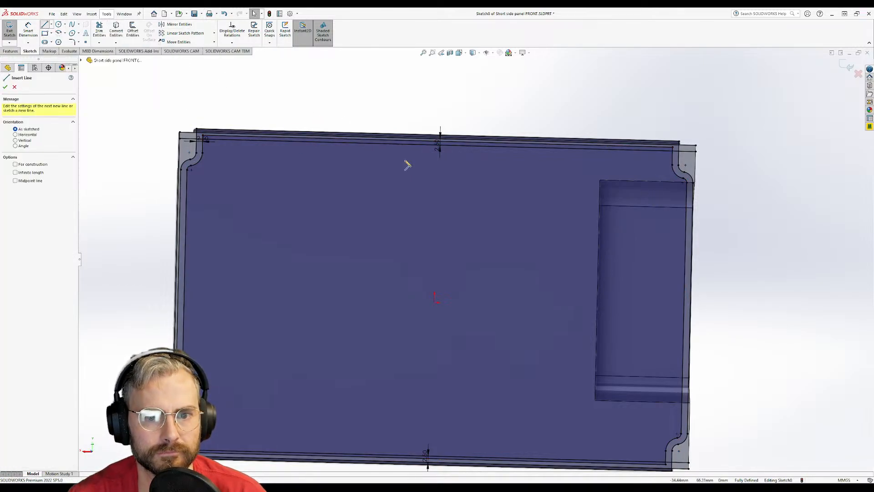
pyautogui.click(575, 150)
pyautogui.scroll(3, 546, 351)
pyautogui.scroll(-6, 524, 353)
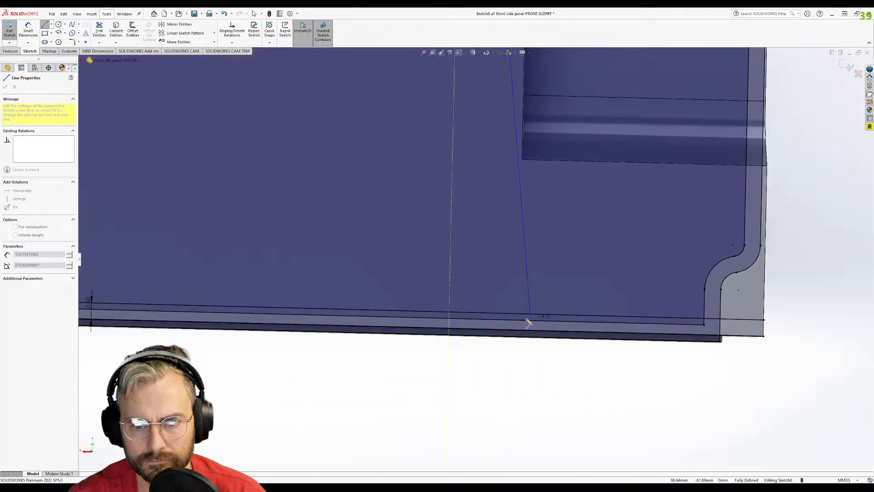
pyautogui.click(449, 313)
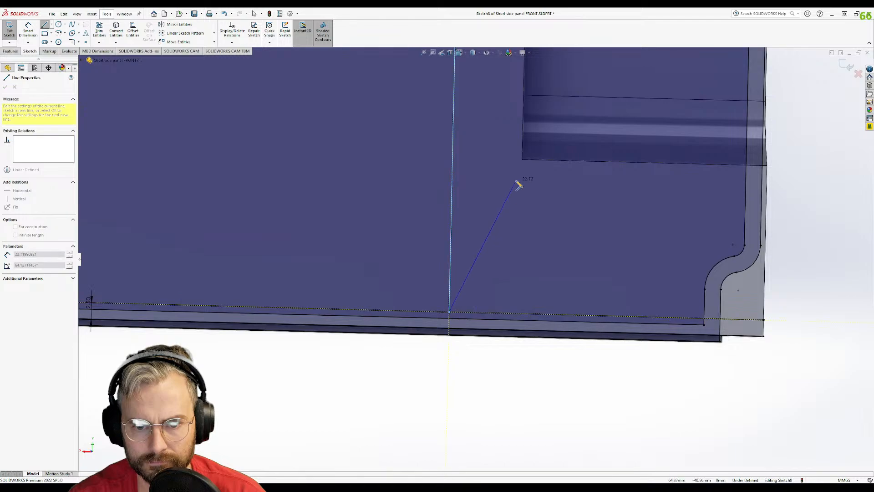
pyautogui.press('Escape')
pyautogui.scroll(6, 515, 180)
# - Dimension the vertical line 10 mm from the recess's nearest edge
pyautogui.click(35, 40)
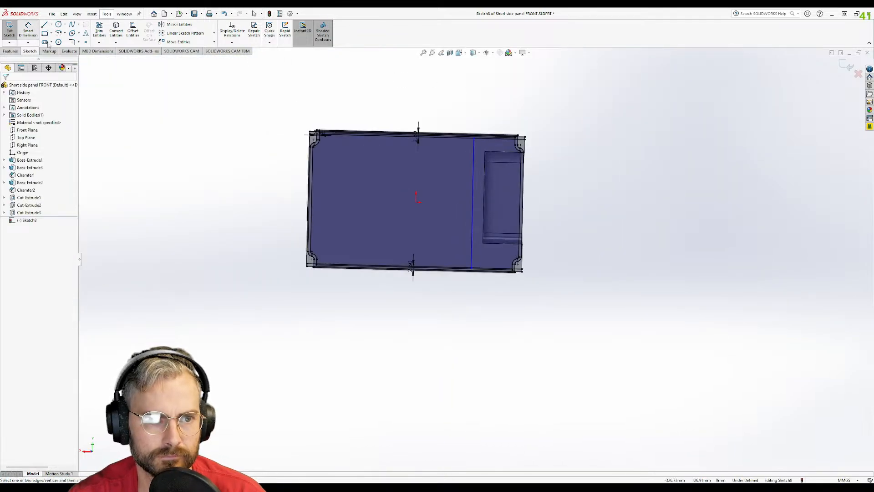
pyautogui.scroll(4, 496, 191)
pyautogui.click(466, 205)
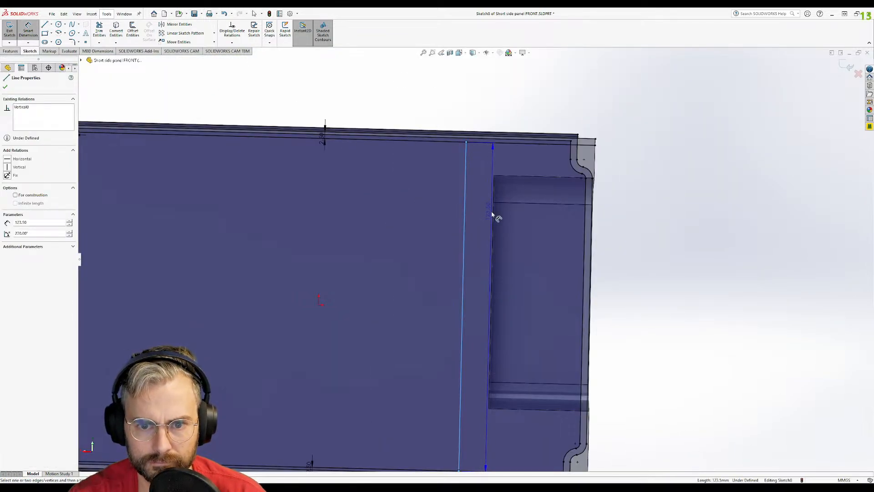
pyautogui.click(493, 214)
pyautogui.click(527, 89)
pyautogui.write('10')
pyautogui.press('Return')
pyautogui.scroll(-2, 453, 160)
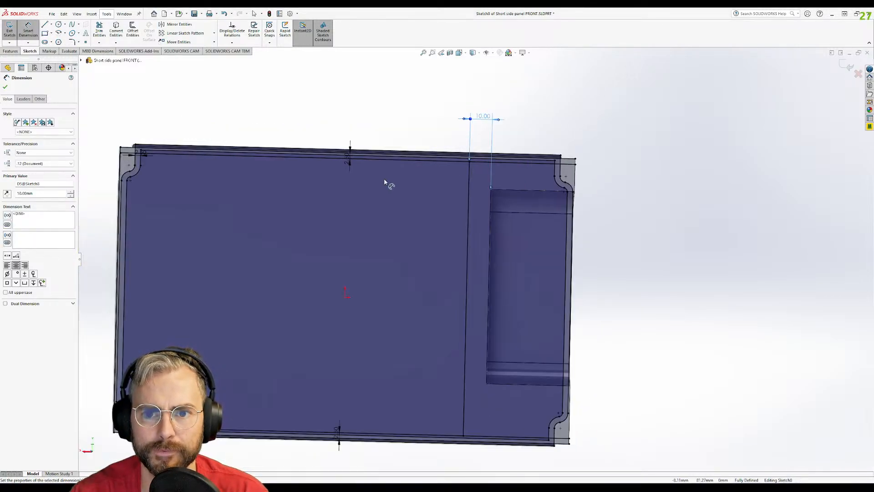
pyautogui.scroll(-2, 408, 175)
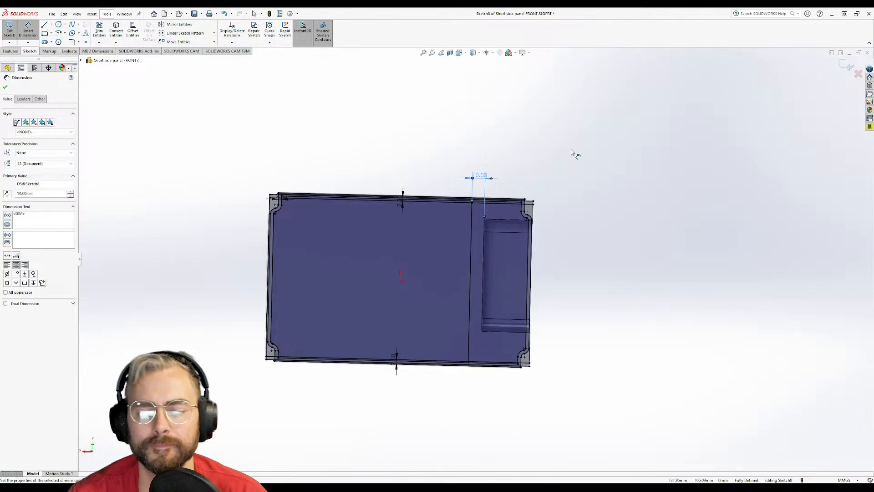
pyautogui.click(535, 136)
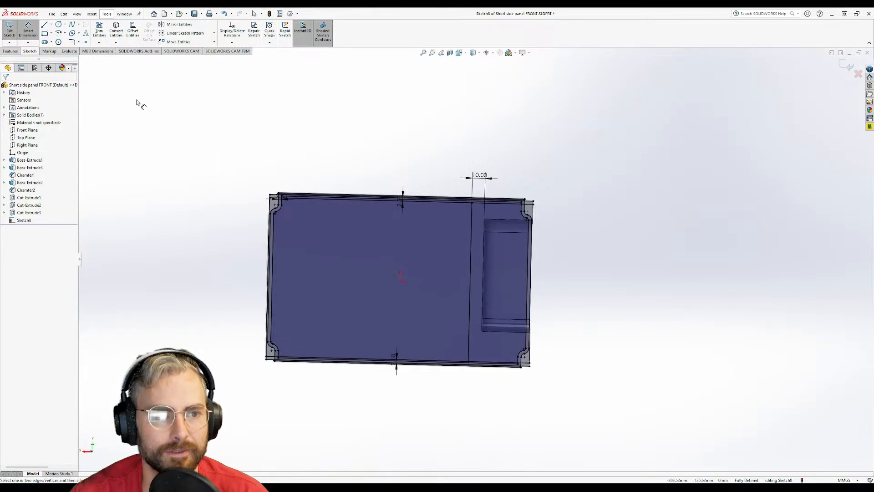
# - Cut-extrude the large bordered region with an Offset From Surface end condition, 1.5 mm from the panel's opposite outer face
pyautogui.click(10, 52)
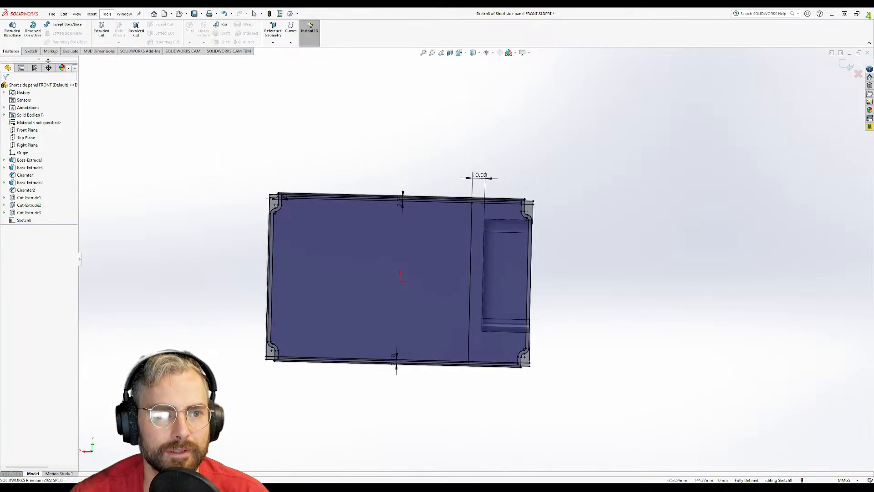
pyautogui.click(101, 30)
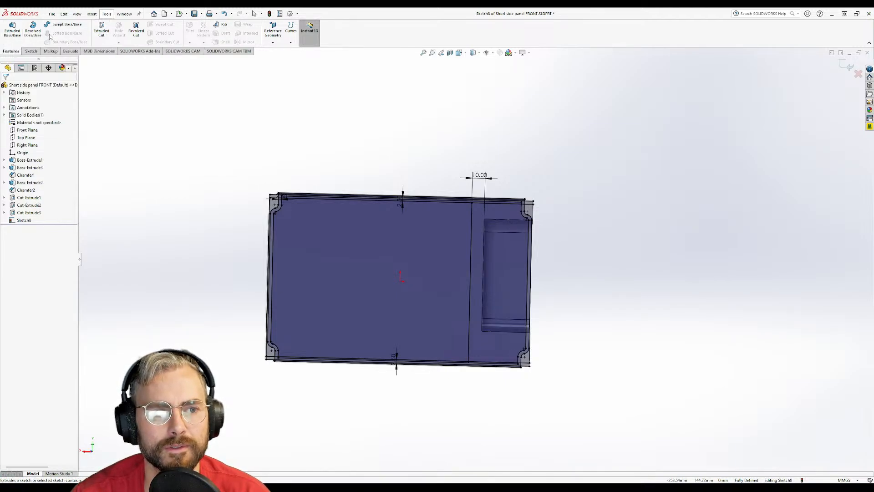
pyautogui.click(410, 234)
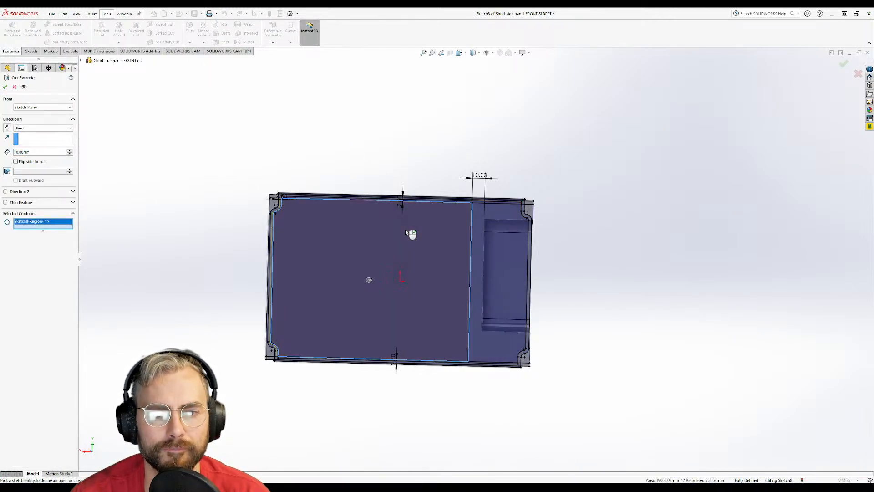
pyautogui.click(39, 128)
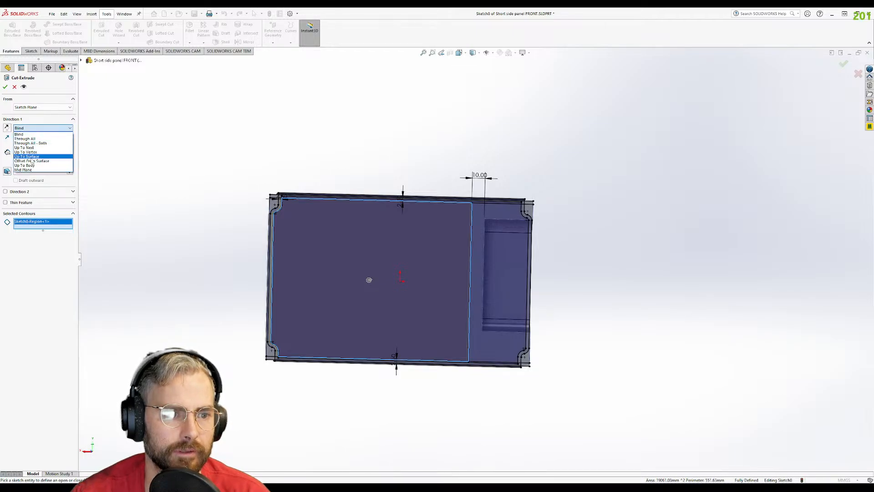
pyautogui.click(32, 162)
pyautogui.moveTo(127, 180); pyautogui.dragTo(423, 269, button='middle')
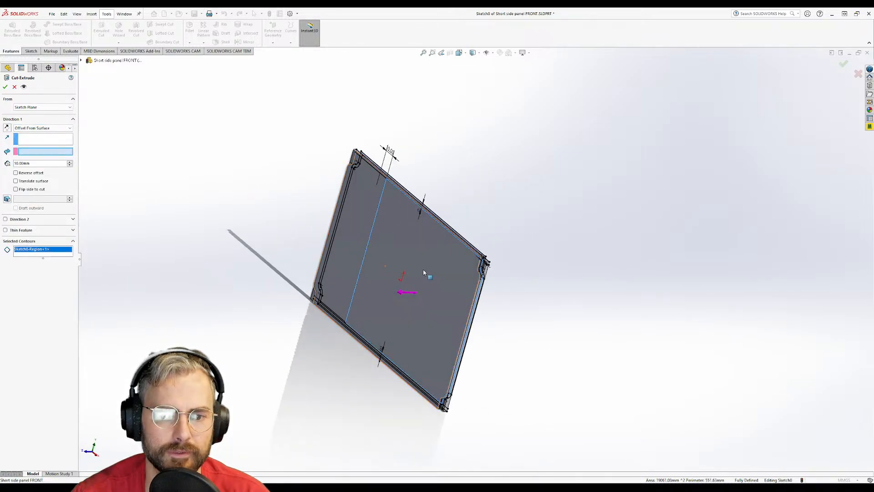
pyautogui.click(423, 269)
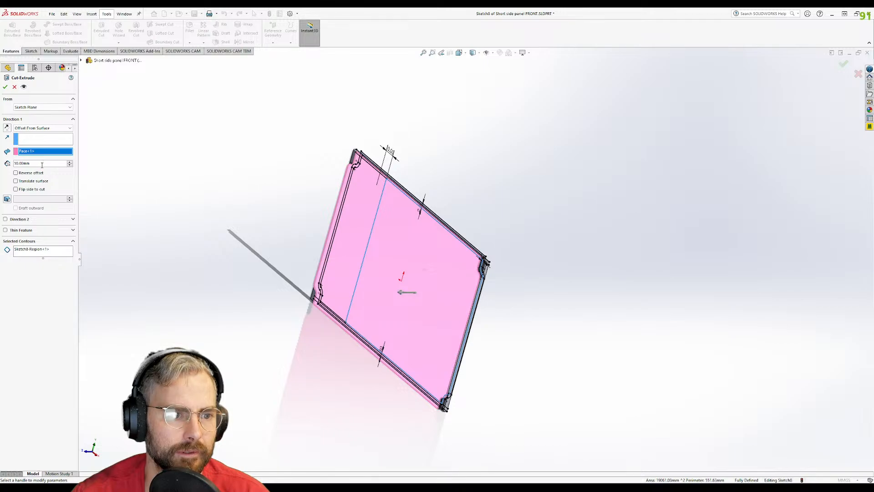
pyautogui.write('1.5')
pyautogui.press('Return')
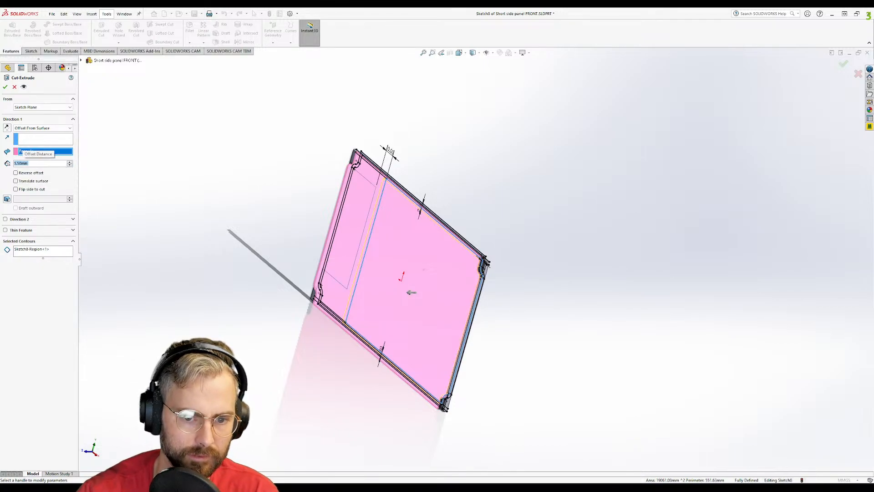
pyautogui.click(5, 87)
# - Start a fillet on the pocket's upper corner edge nearest the recess and set its radius to 5 mm
pyautogui.moveTo(538, 206); pyautogui.dragTo(451, 147, button='middle')
pyautogui.scroll(-4, 426, 196)
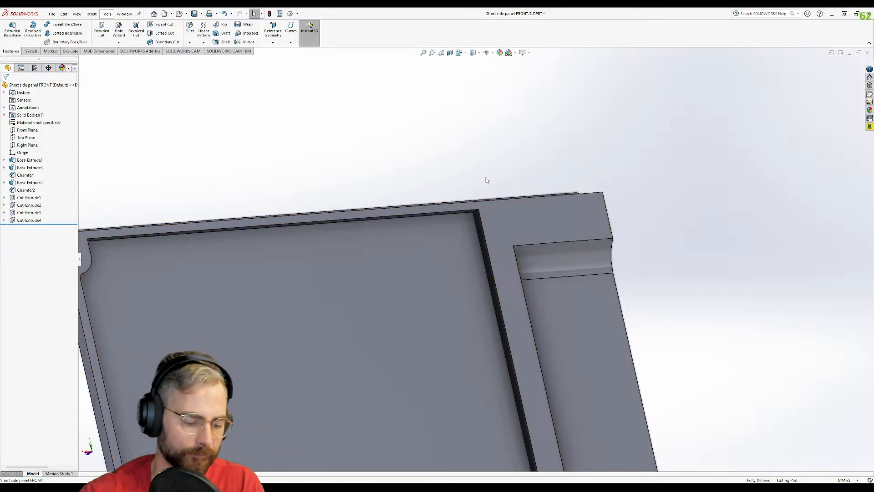
pyautogui.scroll(-3, 455, 219)
pyautogui.moveTo(457, 225); pyautogui.dragTo(488, 222, button='middle')
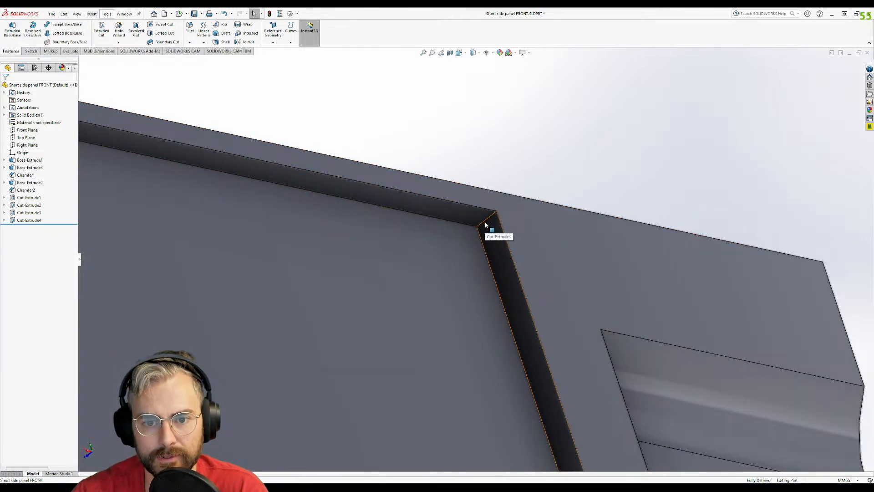
pyautogui.click(485, 221)
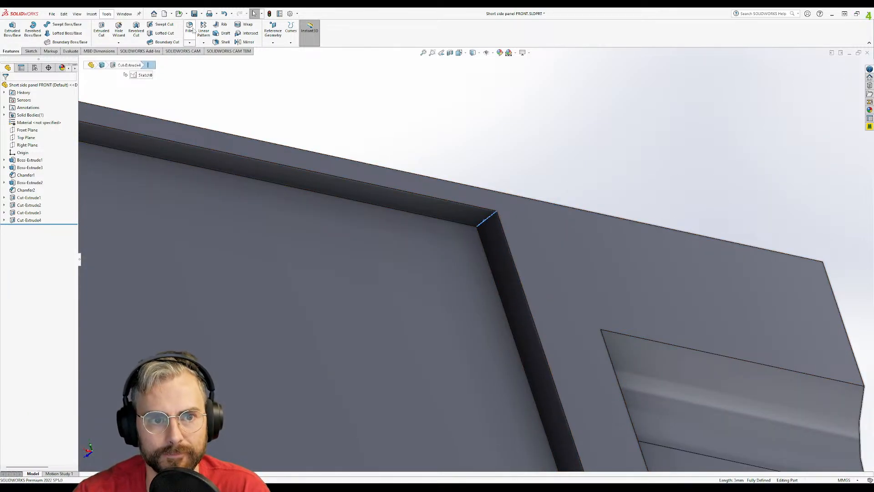
pyautogui.click(193, 30)
pyautogui.scroll(2, 267, 200)
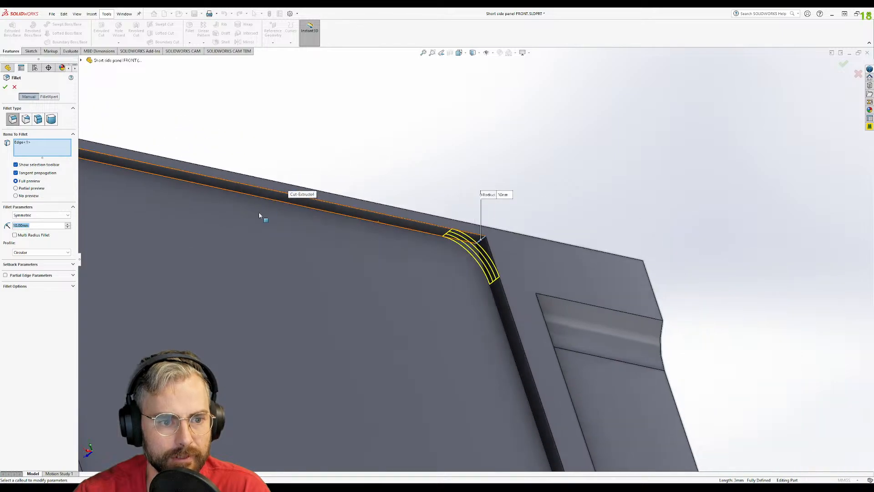
pyautogui.write('5')
pyautogui.press('Return')
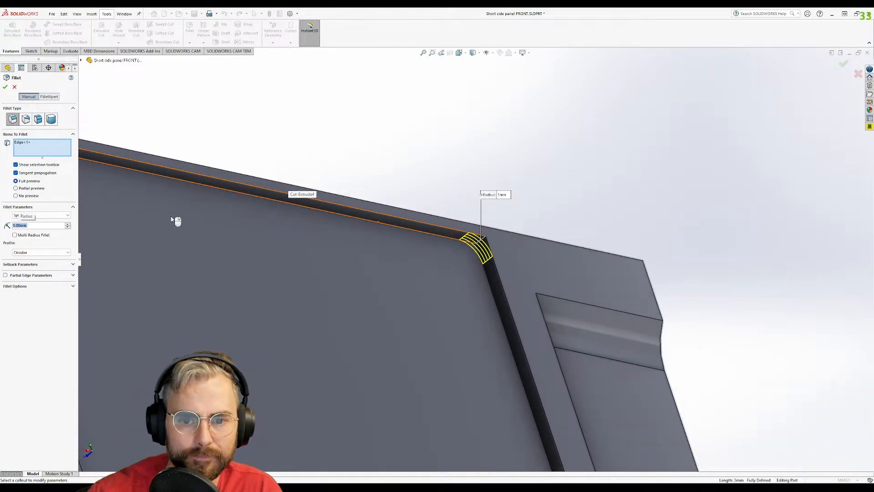
# - Add the pocket's two corner edges beside the curved notches to the fillet
pyautogui.scroll(4, 169, 201)
pyautogui.moveTo(165, 181); pyautogui.dragTo(201, 204, button='middle')
pyautogui.scroll(-5, 339, 228)
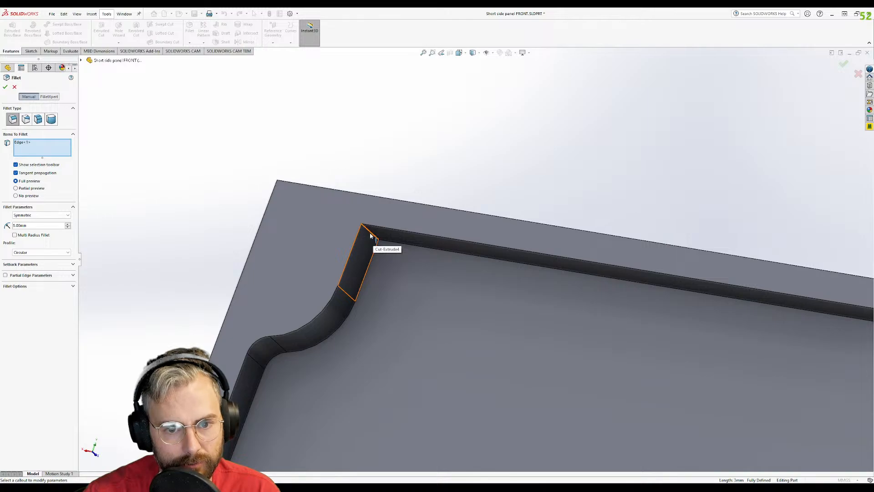
pyautogui.click(371, 234)
pyautogui.scroll(3, 377, 234)
pyautogui.moveTo(389, 297); pyautogui.dragTo(410, 297, button='middle')
pyautogui.scroll(-5, 423, 400)
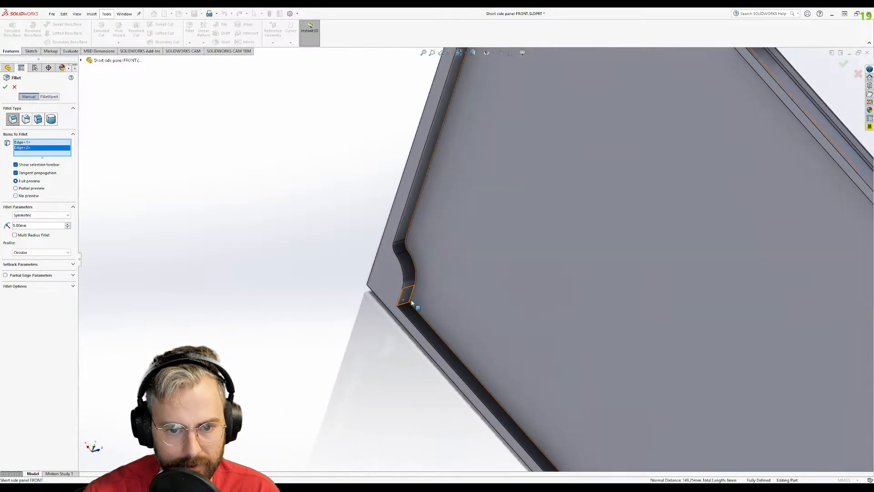
pyautogui.click(403, 306)
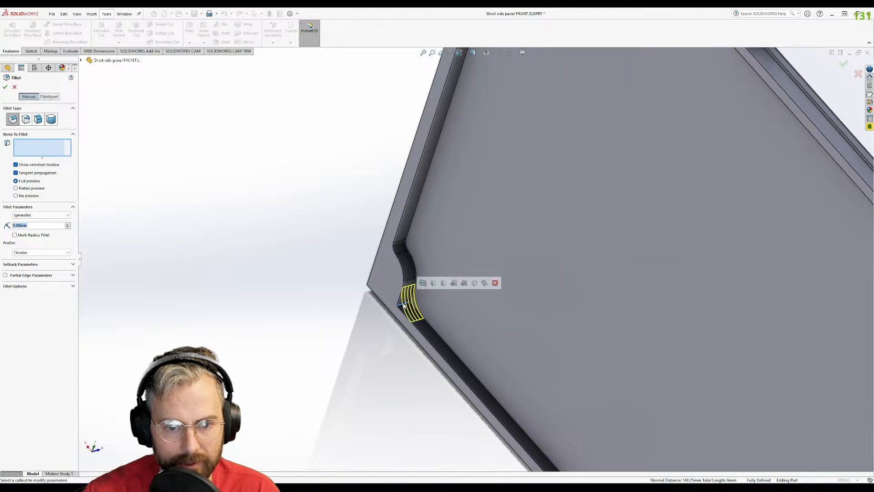
# - Add the pocket's remaining lower corner edge near the recess and complete the four-corner fillet
pyautogui.scroll(5, 404, 305)
pyautogui.moveTo(537, 318); pyautogui.dragTo(655, 367, button='middle')
pyautogui.scroll(-5, 507, 430)
pyautogui.scroll(-2, 524, 432)
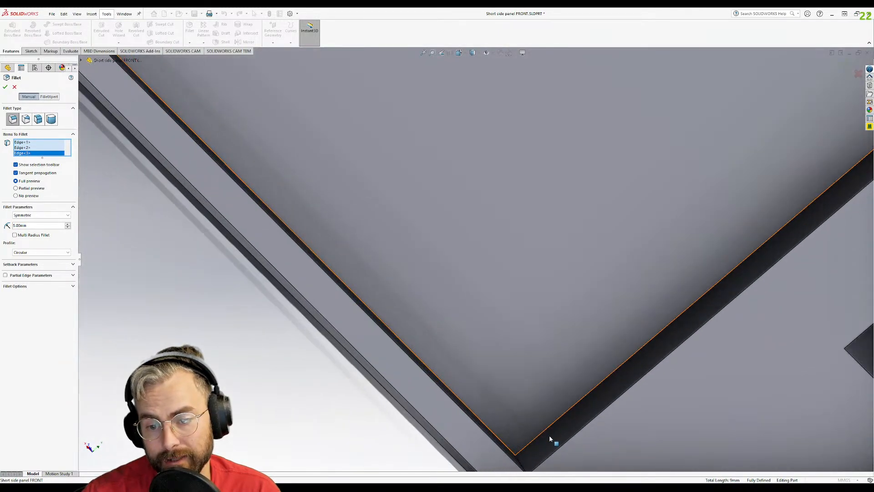
pyautogui.moveTo(527, 449); pyautogui.dragTo(521, 459, button='middle')
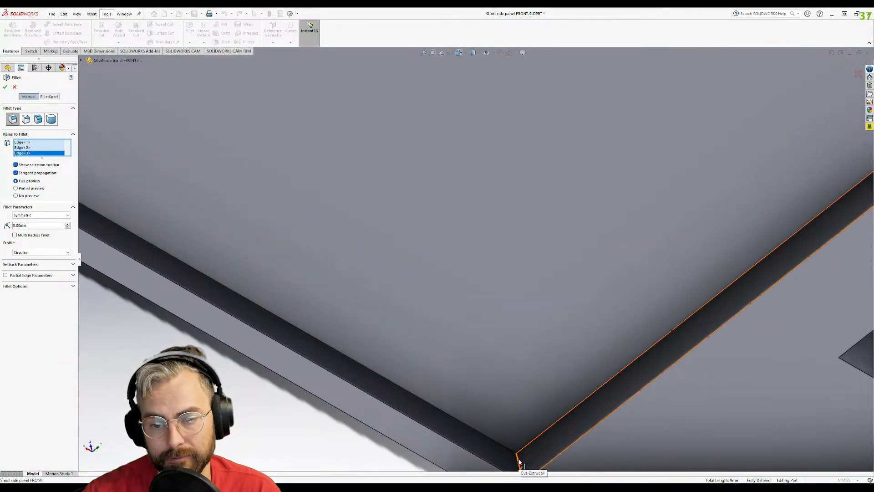
pyautogui.click(520, 459)
pyautogui.scroll(10, 519, 462)
pyautogui.moveTo(427, 254); pyautogui.dragTo(412, 104, button='middle')
pyautogui.click(5, 86)
# - Inspect the pocket and the panel's outer face, and save the part
pyautogui.moveTo(417, 177); pyautogui.dragTo(377, 231, button='middle')
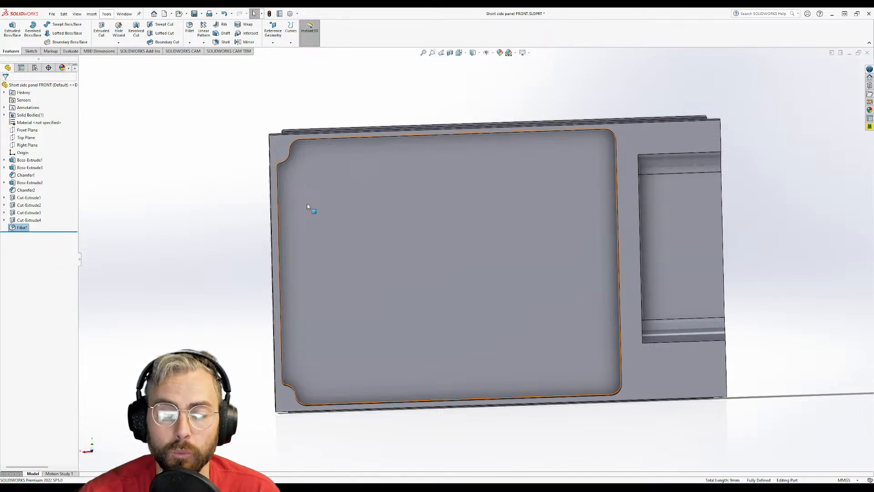
pyautogui.moveTo(351, 196); pyautogui.dragTo(355, 177, button='middle')
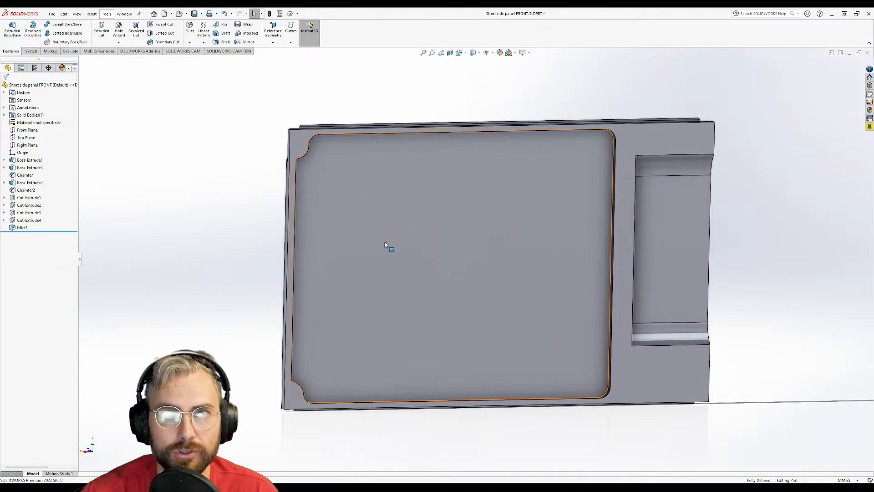
pyautogui.moveTo(376, 234); pyautogui.dragTo(332, 199, button='middle')
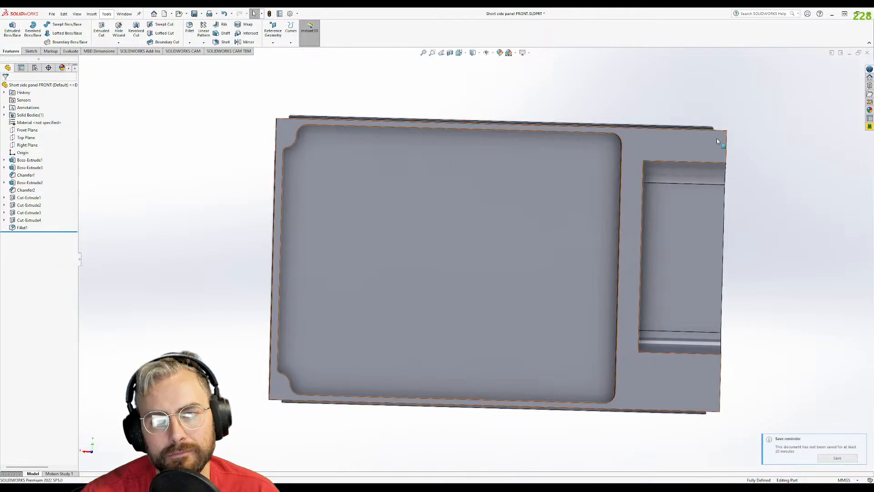
pyautogui.moveTo(720, 138); pyautogui.dragTo(504, 193, button='middle')
pyautogui.moveTo(323, 205); pyautogui.dragTo(464, 246, button='middle')
pyautogui.scroll(-5, 345, 210)
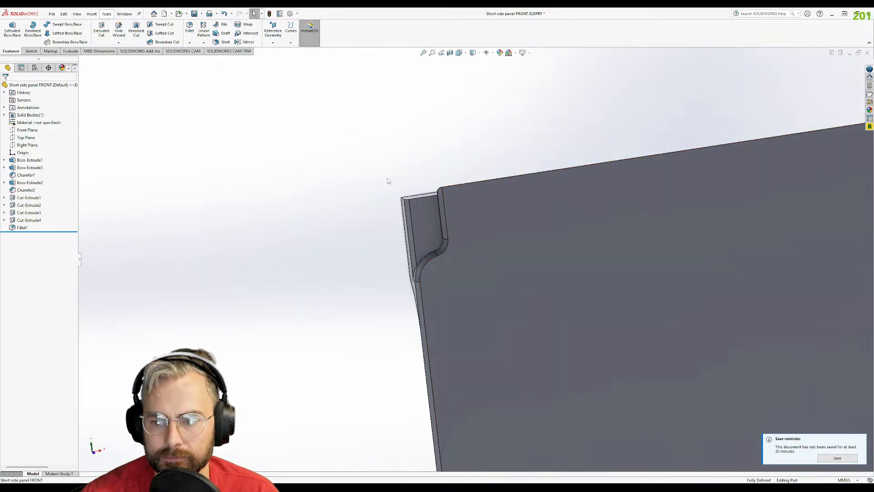
pyautogui.click(838, 458)
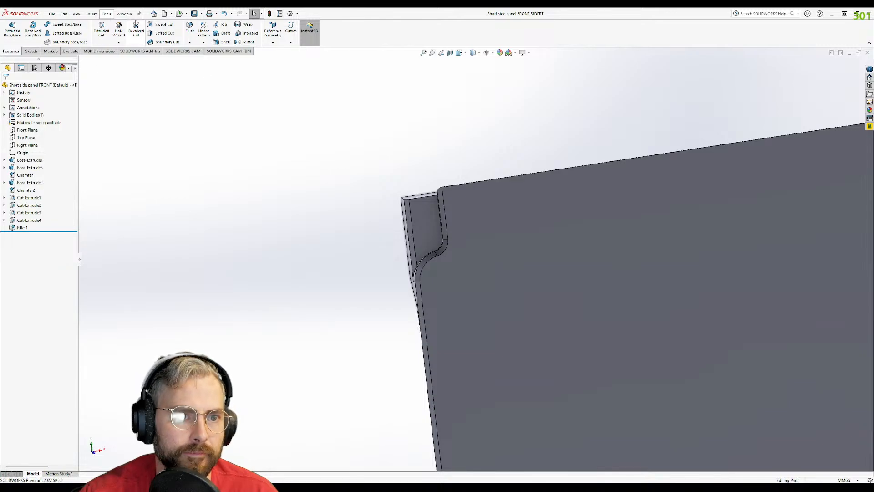
# - Start an extruded-cut sketch on the recessed upper corner face of the panel's outer side and sketch a small circle in it
pyautogui.click(101, 30)
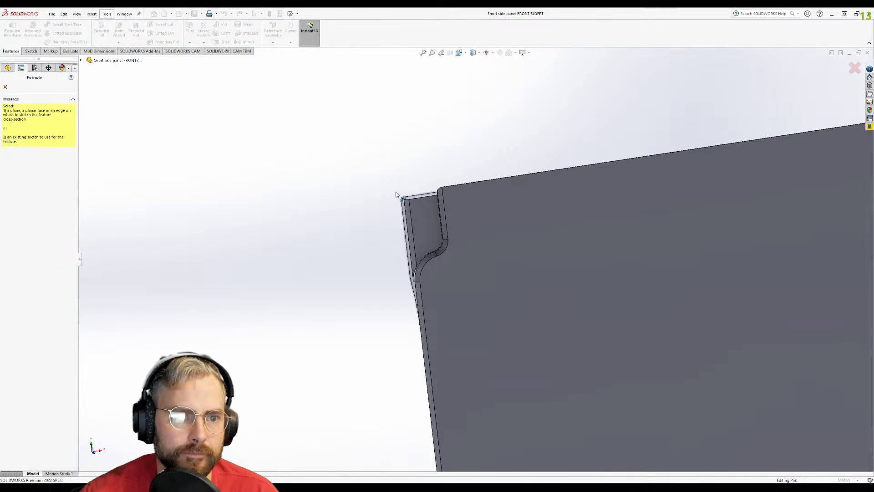
pyautogui.click(425, 220)
pyautogui.click(425, 215)
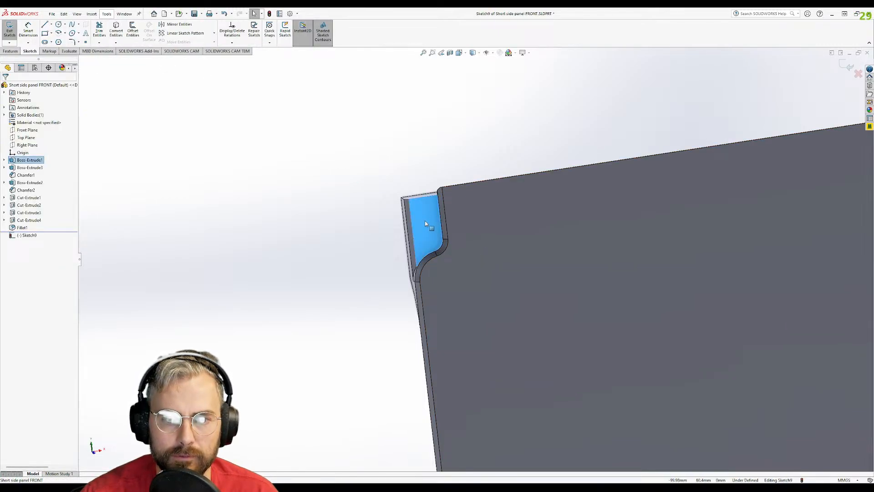
pyautogui.click(58, 24)
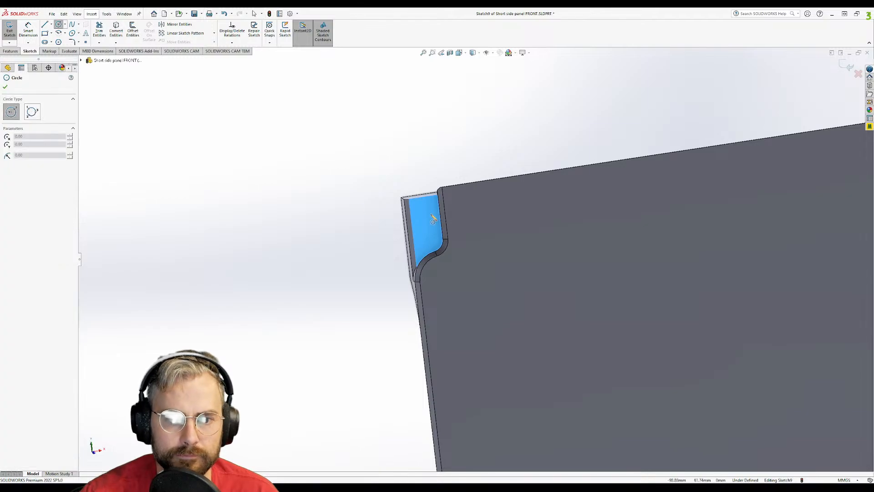
pyautogui.moveTo(428, 224); pyautogui.dragTo(432, 230)
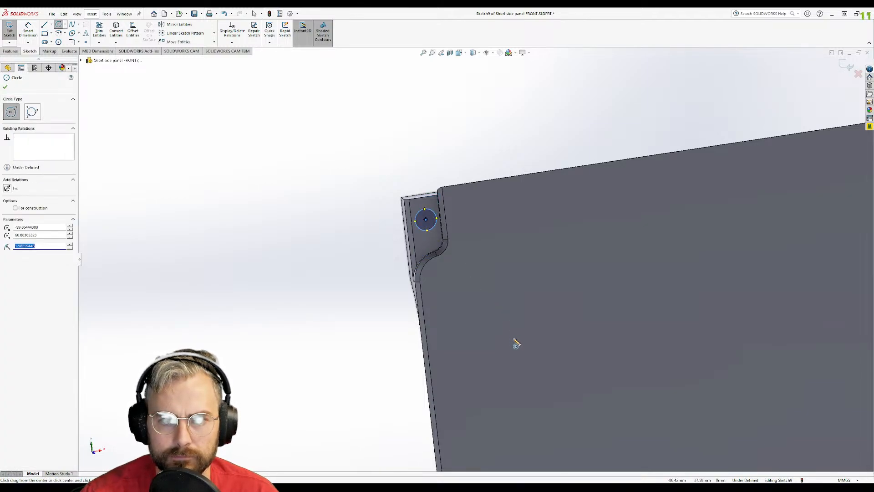
# - Sketch a second small circle in the recessed lower corner face, on the same short side as the first circle, and end the Circle tool
pyautogui.scroll(3, 509, 410)
pyautogui.scroll(-5, 509, 415)
pyautogui.moveTo(473, 413); pyautogui.dragTo(481, 412)
pyautogui.scroll(-10, 784, 281)
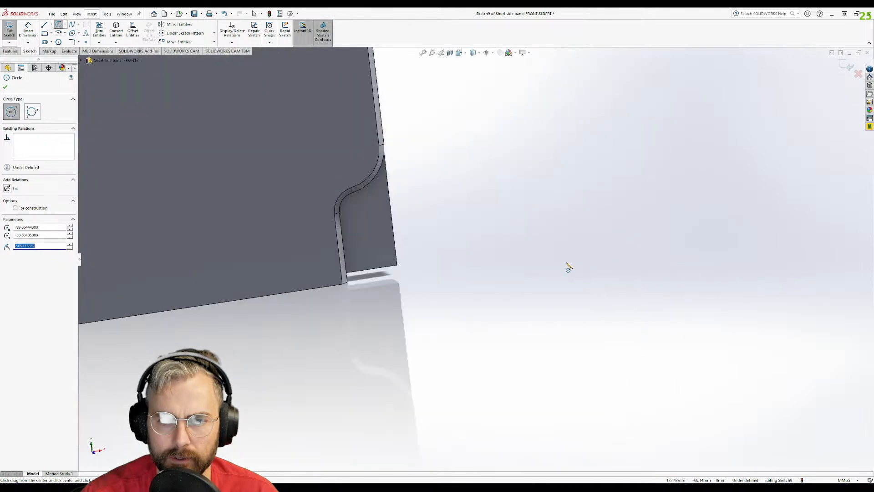
pyautogui.click(369, 234)
pyautogui.press('Escape')
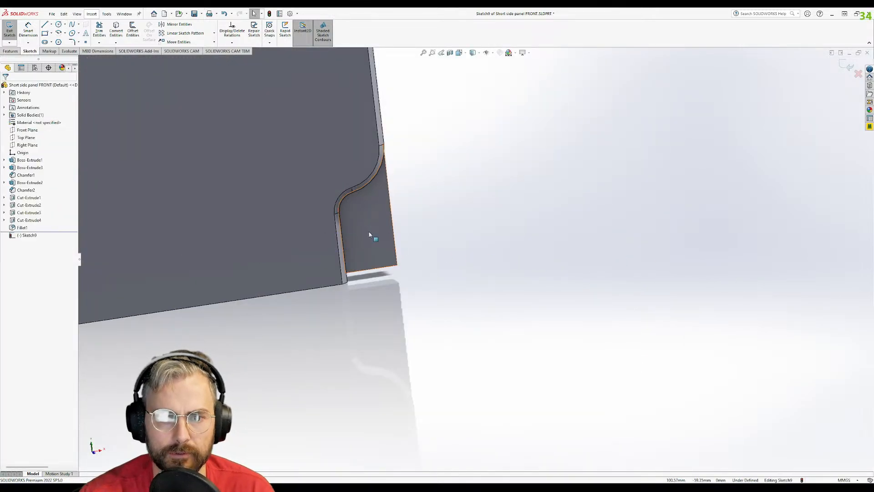
# - Dimension the upper corner circle's diameter as 3.15 mm
pyautogui.scroll(10, 354, 238)
pyautogui.scroll(-3, 357, 189)
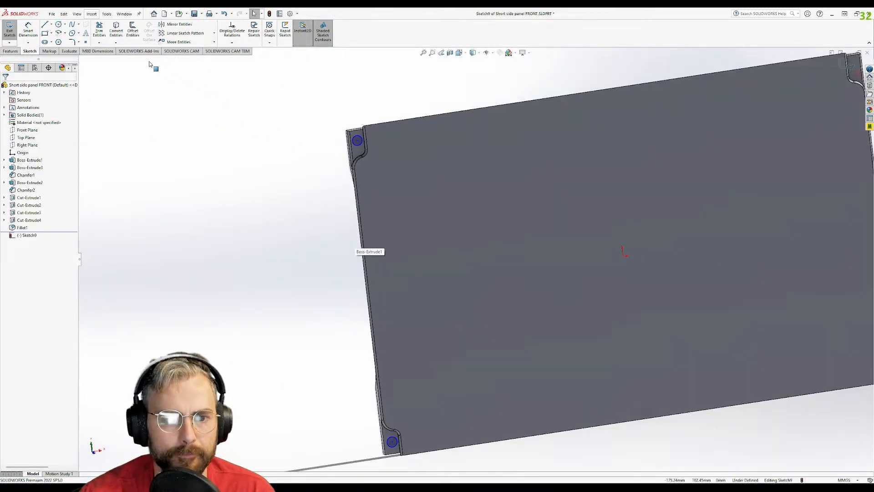
pyautogui.click(28, 30)
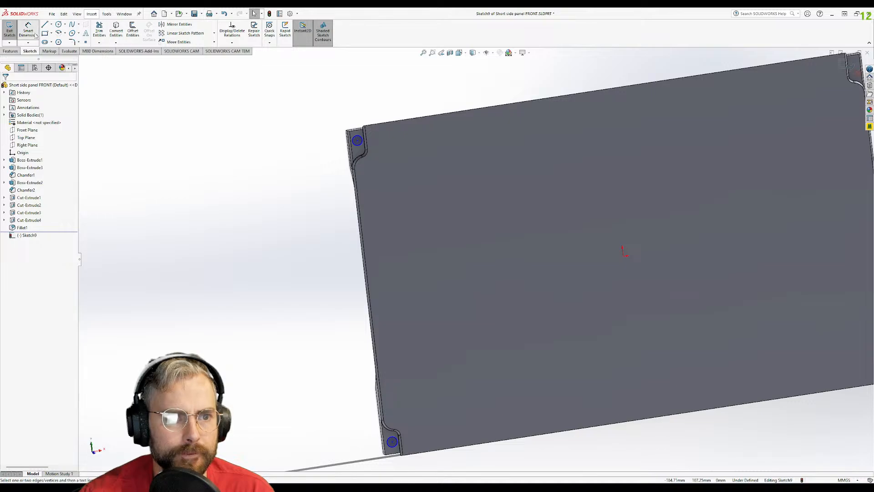
pyautogui.click(358, 146)
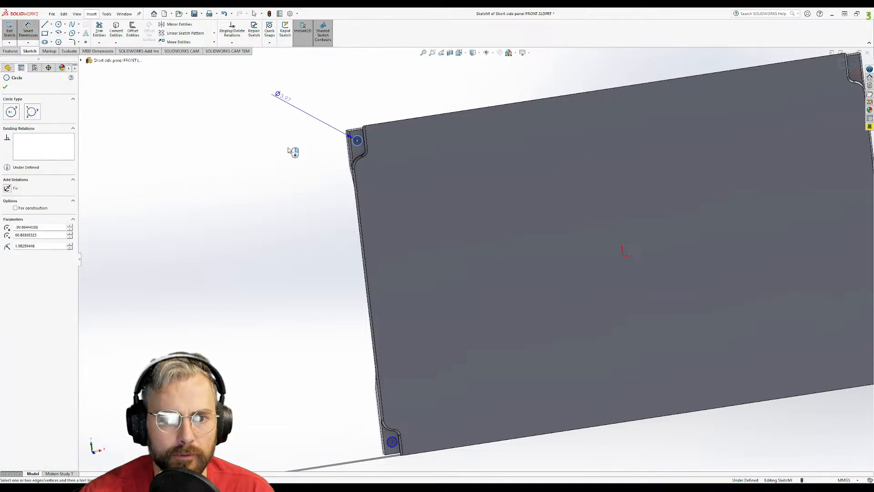
pyautogui.click(319, 152)
pyautogui.write('3.15')
pyautogui.press('Return')
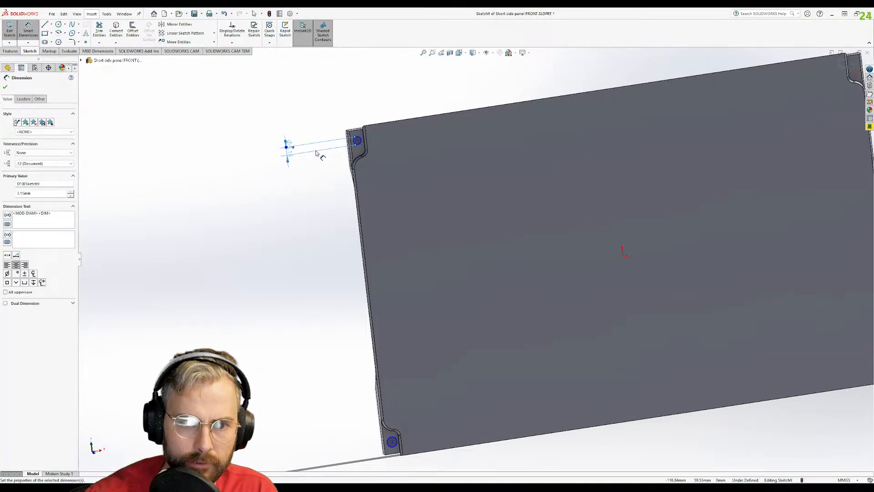
# - Dimension the distance from the upper circle's centre to the top edge of its corner recess
pyautogui.scroll(-3, 396, 210)
pyautogui.click(390, 283)
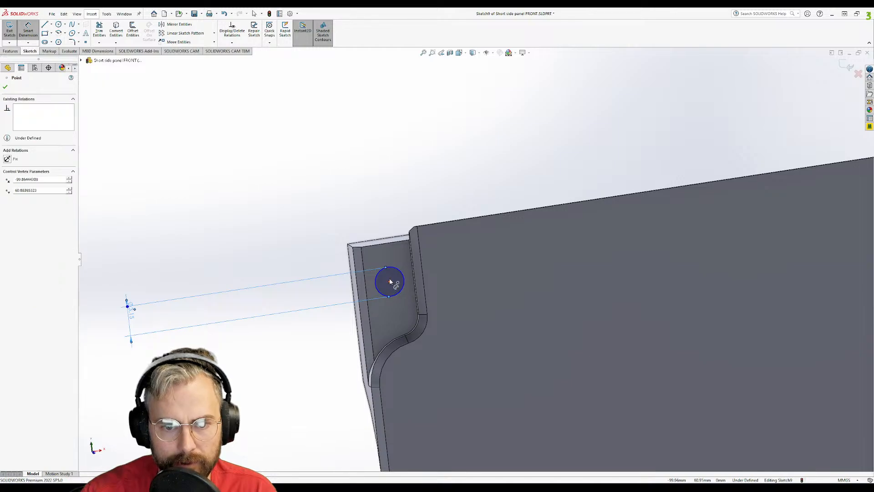
pyautogui.click(386, 246)
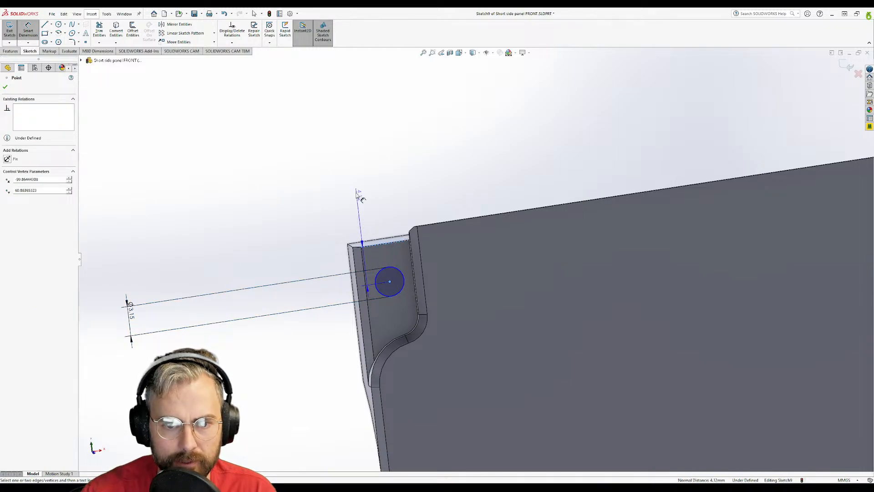
# - Place the upper circle's vertical distance dimension from the corner recess's top edge and set it to 5 mm
pyautogui.click(439, 175)
pyautogui.write('5')
pyautogui.press('Return')
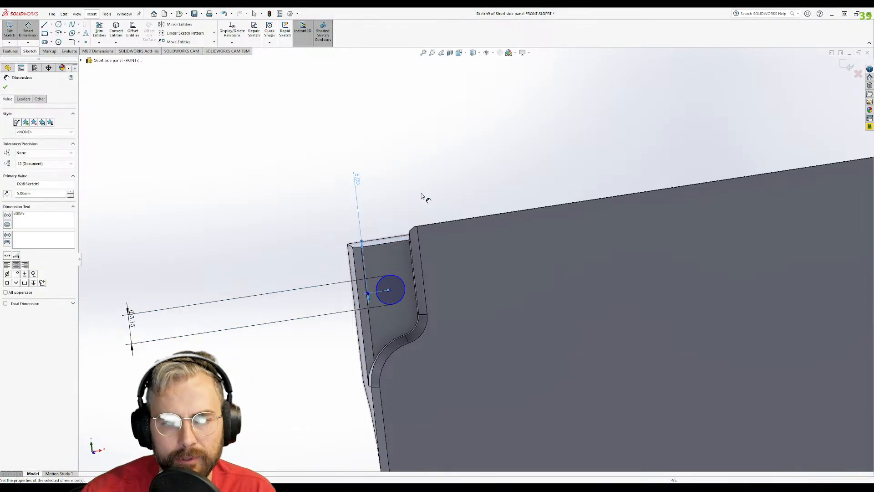
# - Dimension the upper circle's centre 3 mm horizontally from the outer side edge of the corner recess
pyautogui.click(403, 280)
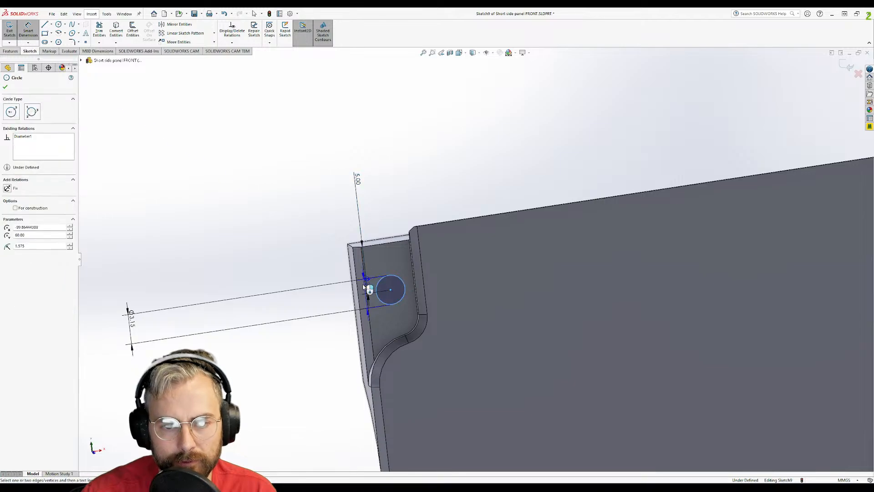
pyautogui.click(353, 262)
pyautogui.press('Return')
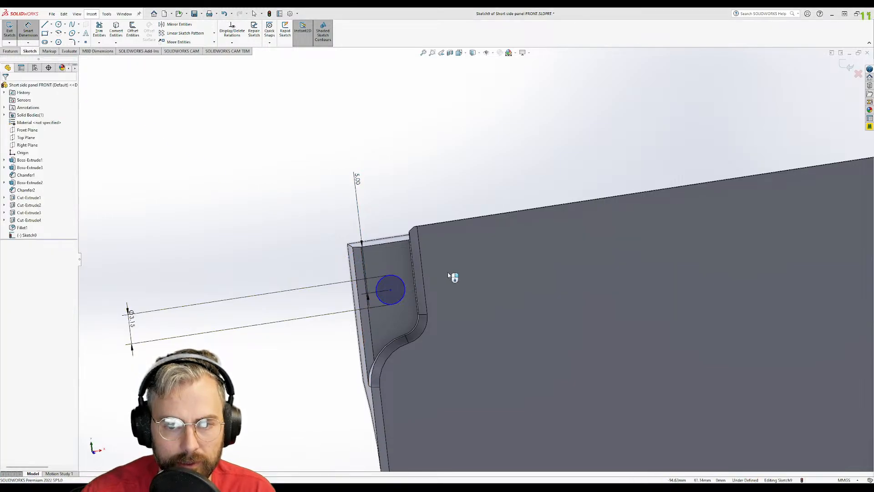
pyautogui.click(389, 278)
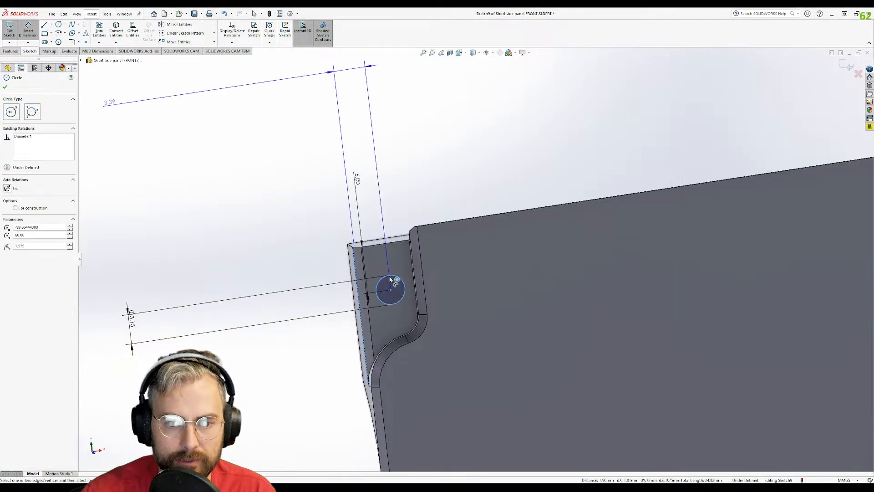
pyautogui.click(320, 145)
pyautogui.write('3')
pyautogui.press('Return')
pyautogui.click(488, 131)
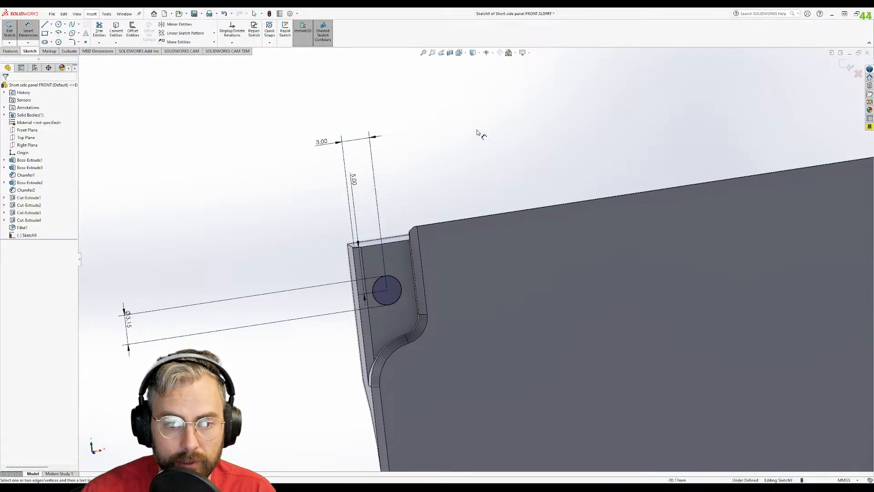
pyautogui.press('Escape')
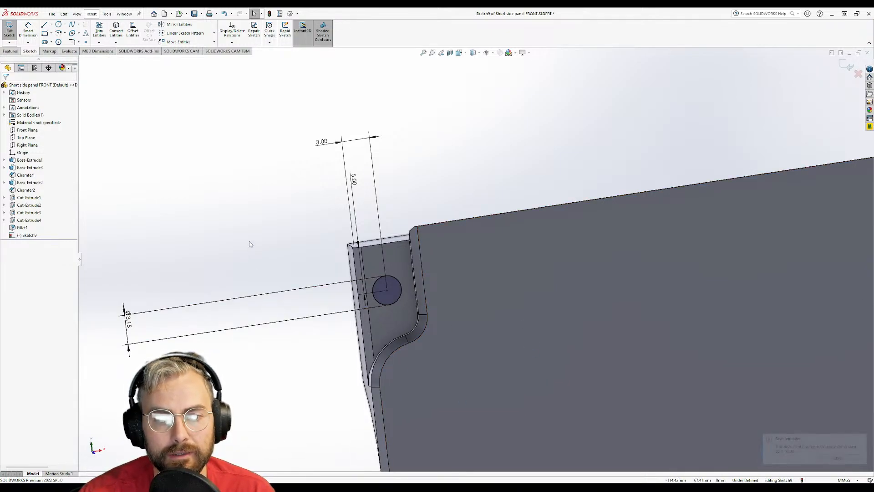
# - Move the upper circle's 5 mm dimension farther out beside the panel, clear of the geometry
pyautogui.click(838, 458)
pyautogui.moveTo(353, 226); pyautogui.dragTo(219, 176)
pyautogui.click(453, 181)
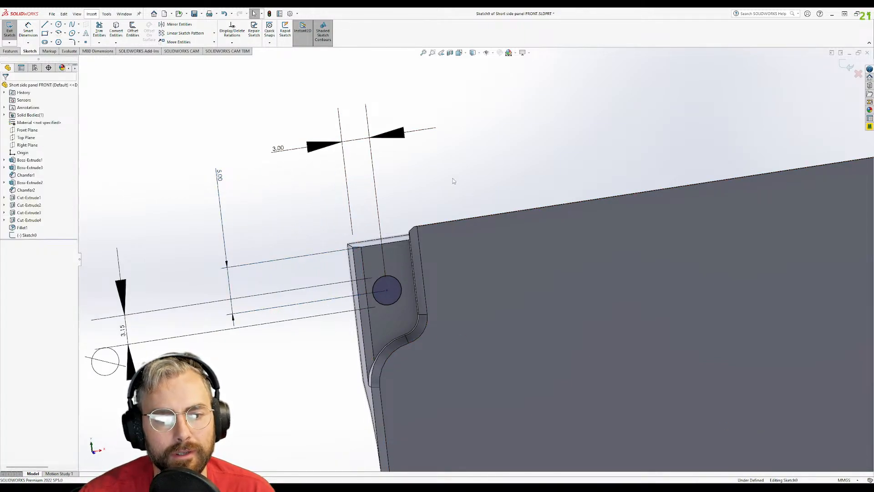
# - Add an Equal relation between the lower corner circle and the upper corner circle
pyautogui.scroll(6, 401, 255)
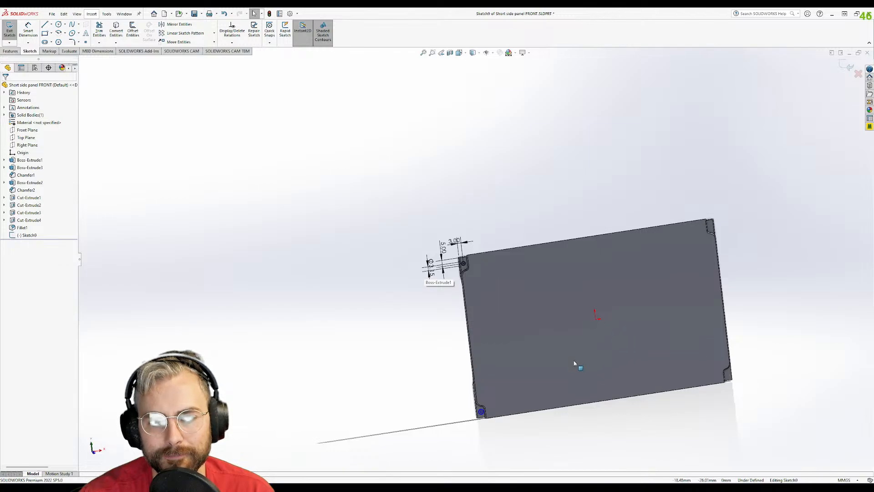
pyautogui.scroll(-3, 575, 356)
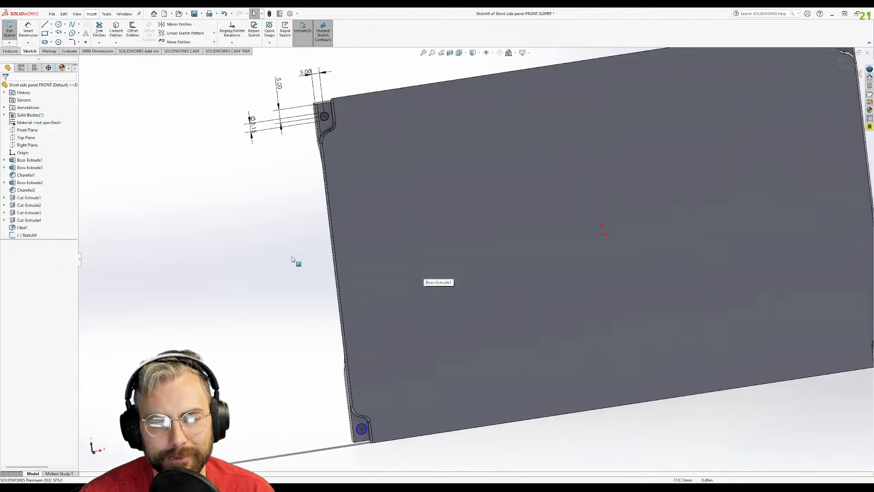
pyautogui.click(364, 426)
pyautogui.keyDown('ctrl'); pyautogui.click(324, 116); pyautogui.keyUp('ctrl')
pyautogui.click(16, 222)
pyautogui.click(144, 96)
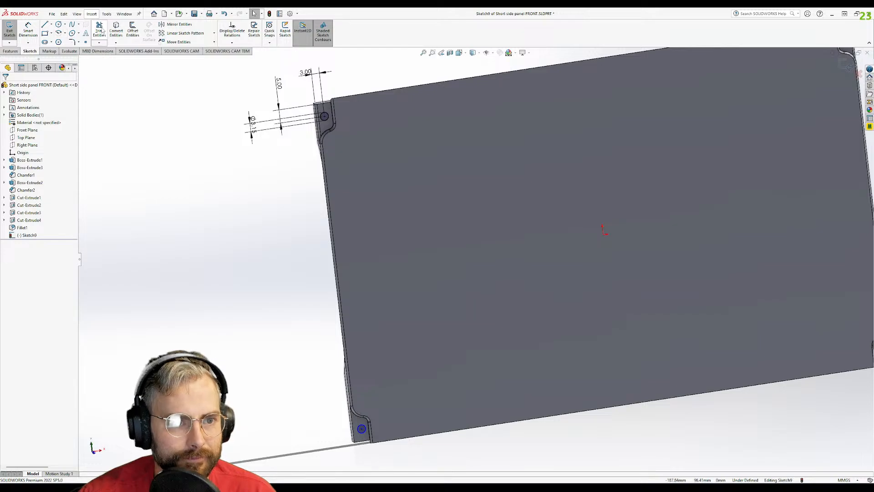
# - Dimension the lower circle's centre 3 mm horizontally from the outer side edge of its corner recess
pyautogui.click(28, 30)
pyautogui.scroll(-2, 368, 418)
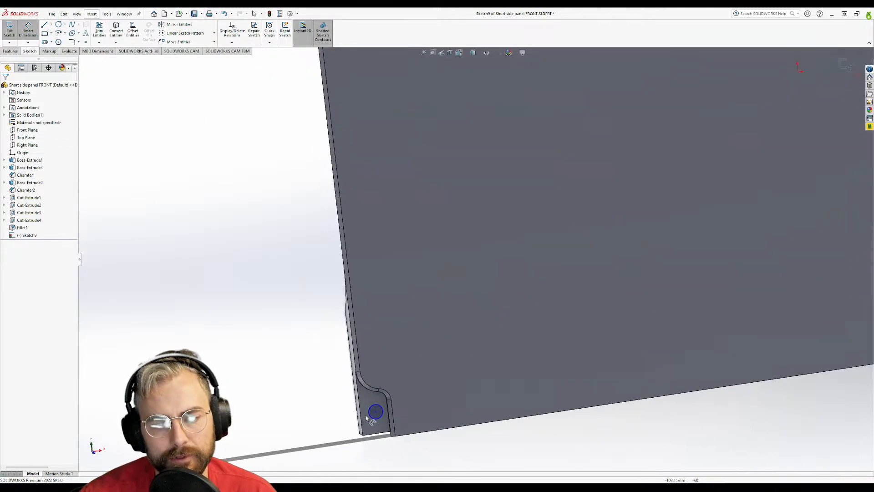
pyautogui.scroll(-1, 368, 418)
pyautogui.click(399, 403)
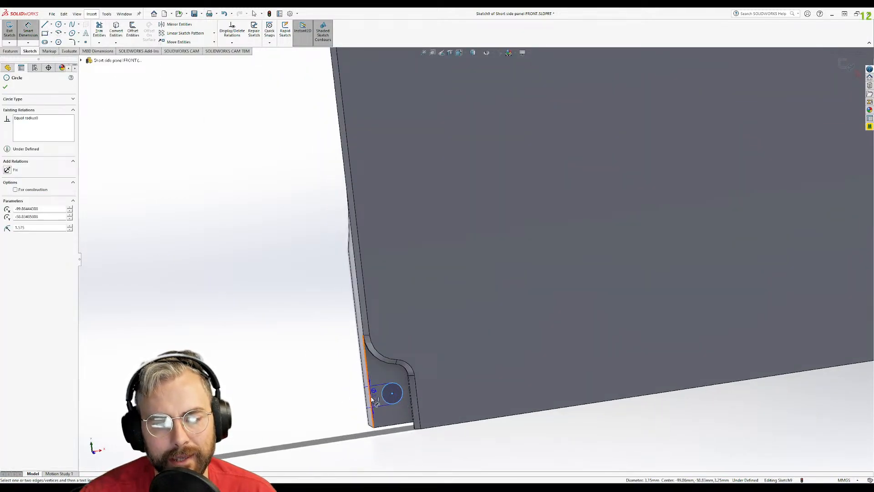
pyautogui.moveTo(373, 400); pyautogui.dragTo(384, 413, button='middle')
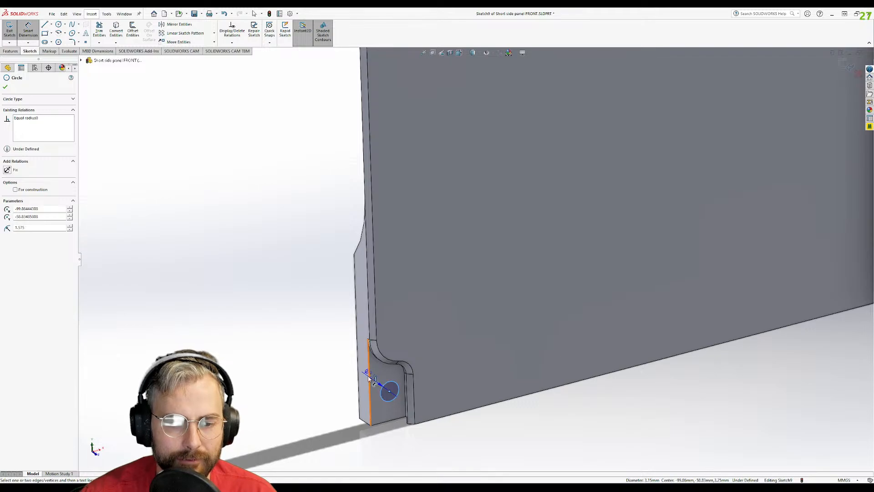
pyautogui.click(368, 378)
pyautogui.click(445, 303)
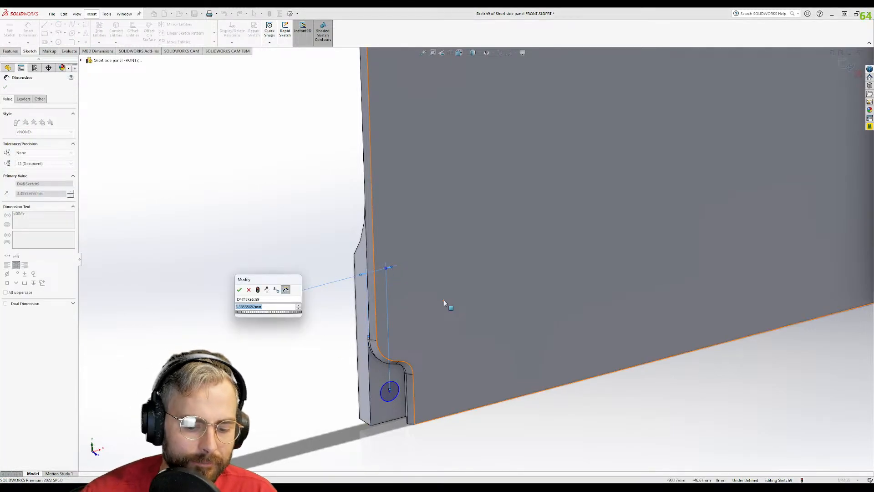
pyautogui.write('3')
pyautogui.press('Return')
pyautogui.press('Escape')
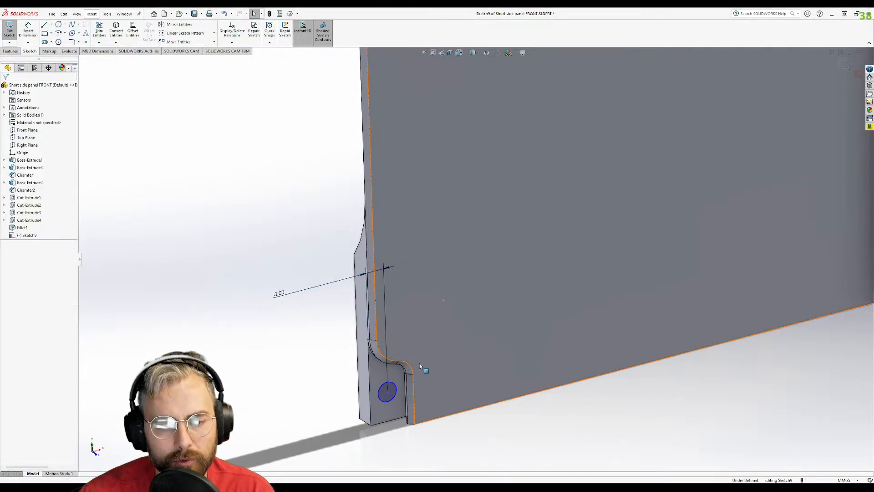
# - Delete the lower circle's 3 mm horizontal dimension
pyautogui.click(396, 390)
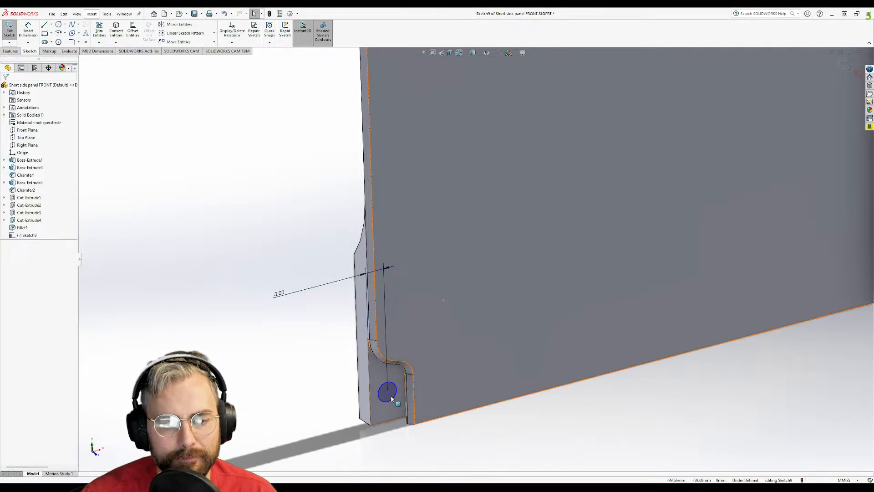
pyautogui.click(296, 294)
pyautogui.press('Delete')
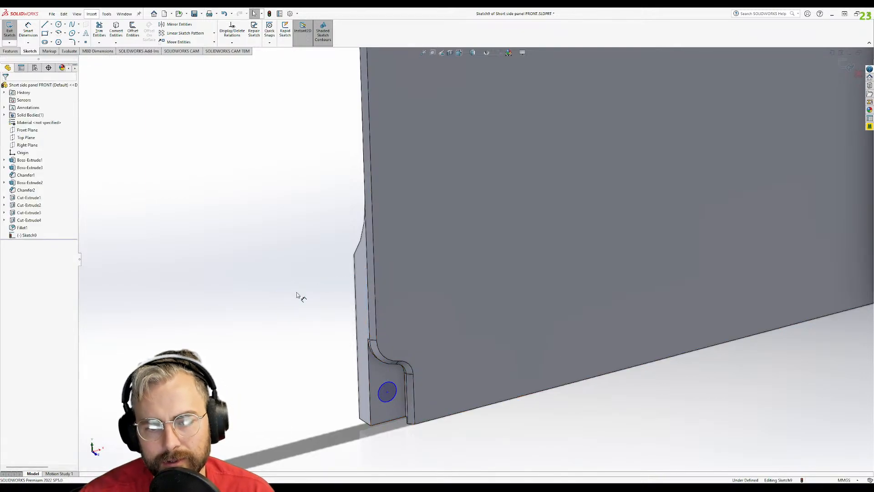
# - Add a Vertical relation between the centre points of the lower and upper corner circles
pyautogui.click(388, 391)
pyautogui.scroll(6, 473, 262)
pyautogui.scroll(-6, 475, 110)
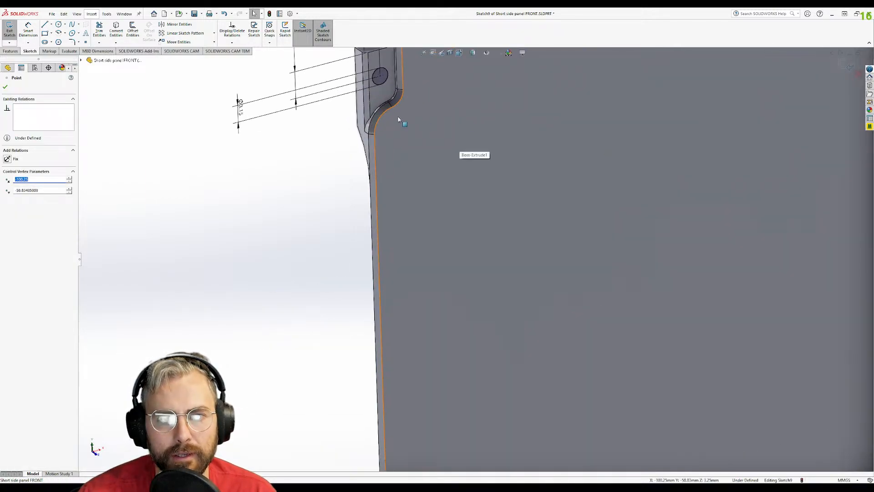
pyautogui.keyDown('ctrl'); pyautogui.click(380, 76); pyautogui.keyUp('ctrl')
pyautogui.click(84, 216)
# - Dimension the lower circle's centre 5 mm from the bottom edge of its corner recess
pyautogui.scroll(4, 354, 367)
pyautogui.scroll(4, 354, 367)
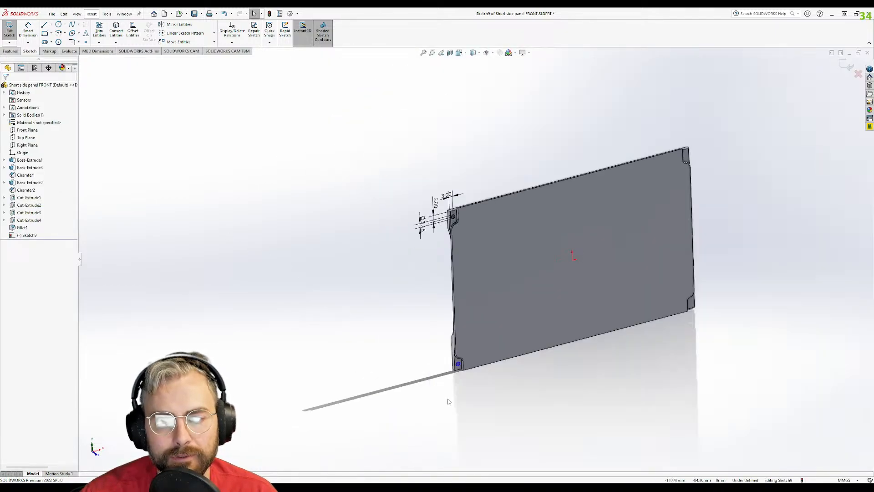
pyautogui.scroll(-6, 411, 308)
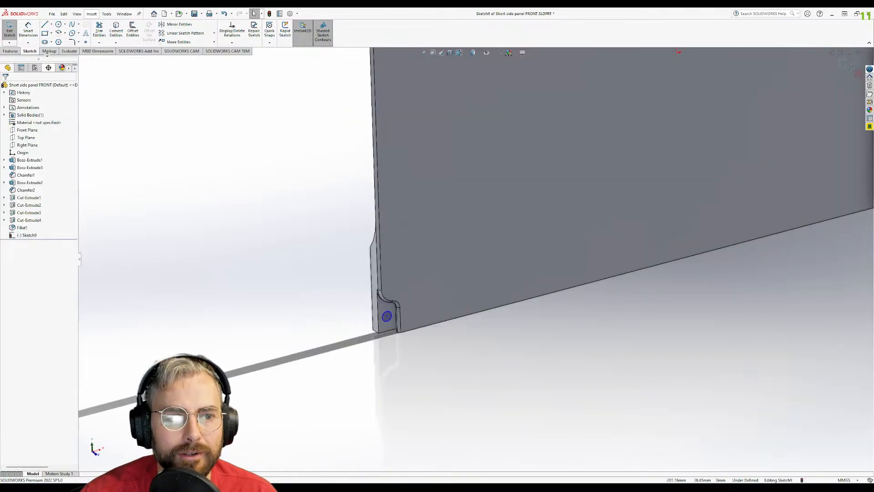
pyautogui.click(28, 31)
pyautogui.scroll(-2, 428, 359)
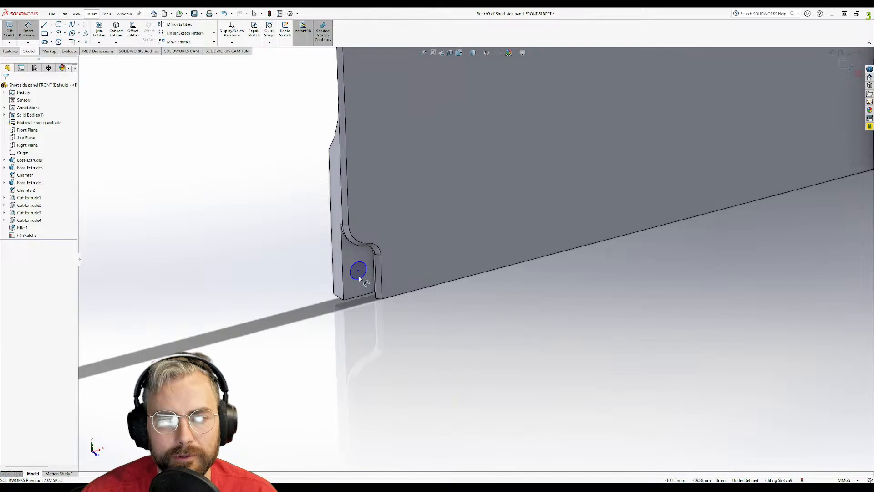
pyautogui.click(359, 281)
pyautogui.click(360, 294)
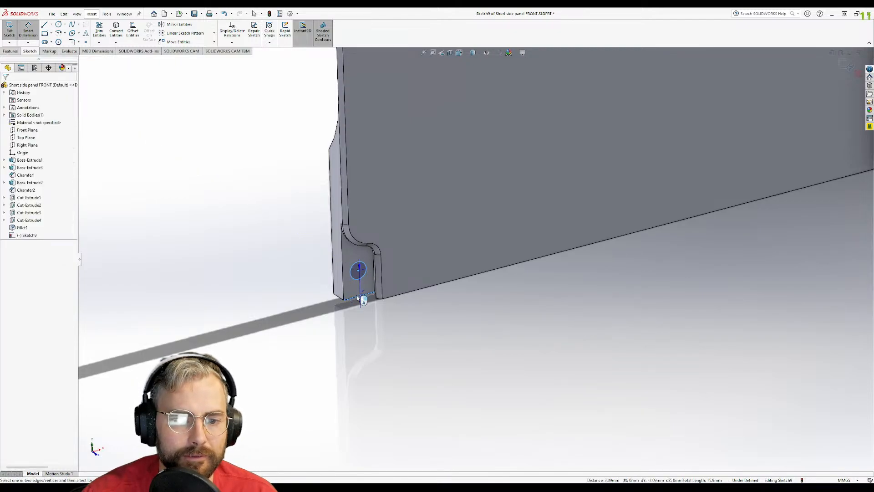
pyautogui.click(302, 336)
pyautogui.write('5')
pyautogui.press('Return')
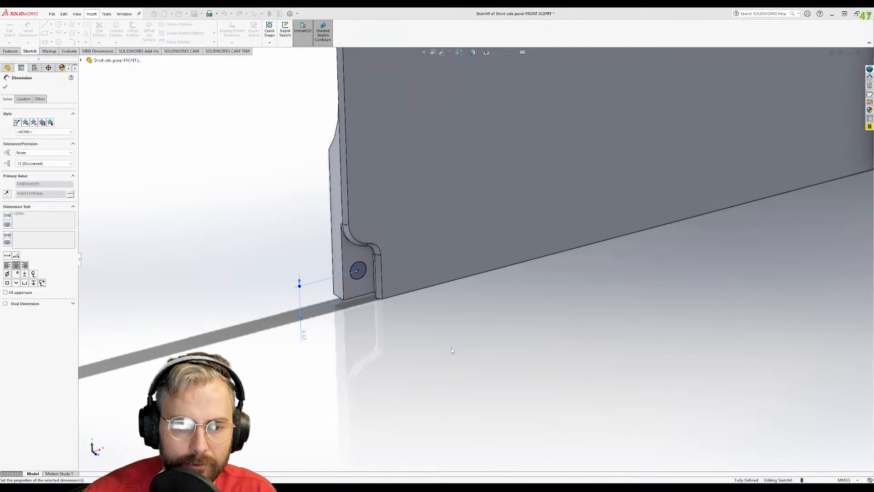
pyautogui.press('Escape')
pyautogui.scroll(3, 441, 277)
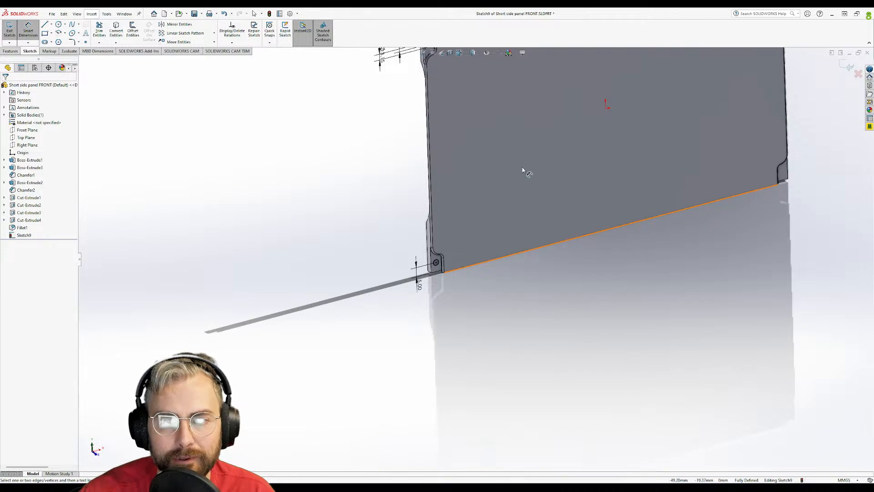
pyautogui.scroll(3, 517, 185)
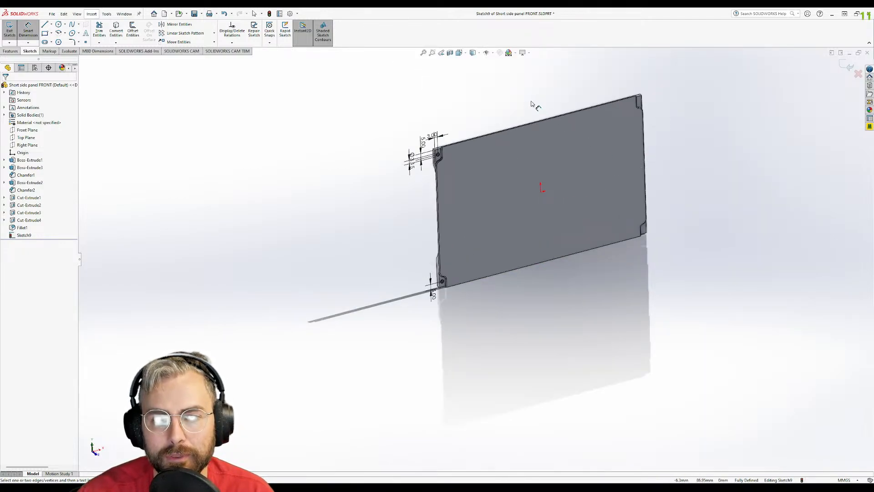
pyautogui.scroll(-3, 525, 191)
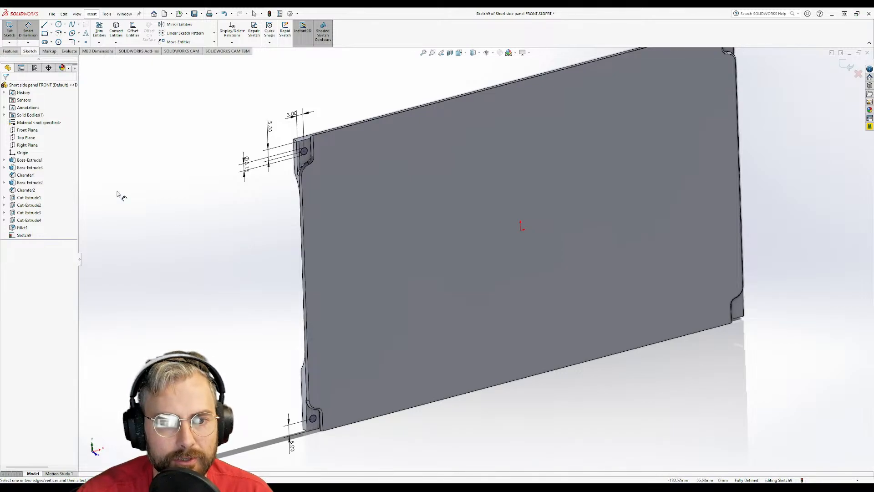
pyautogui.click(10, 51)
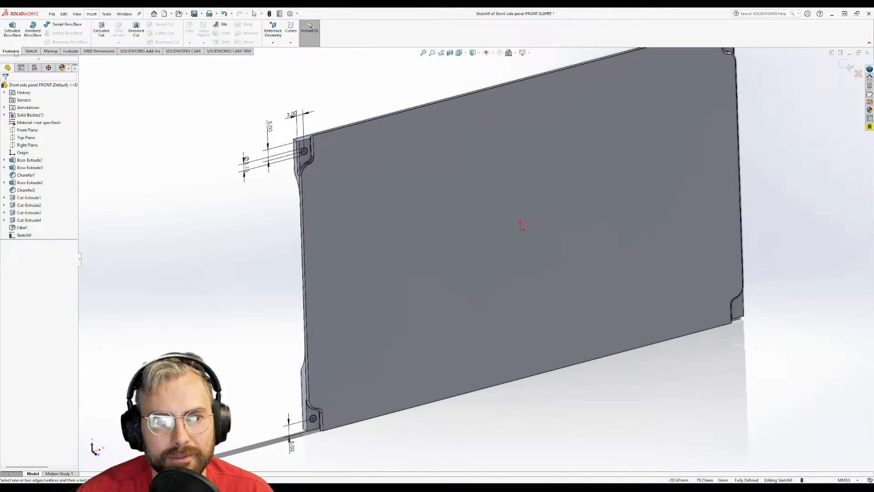
pyautogui.click(101, 30)
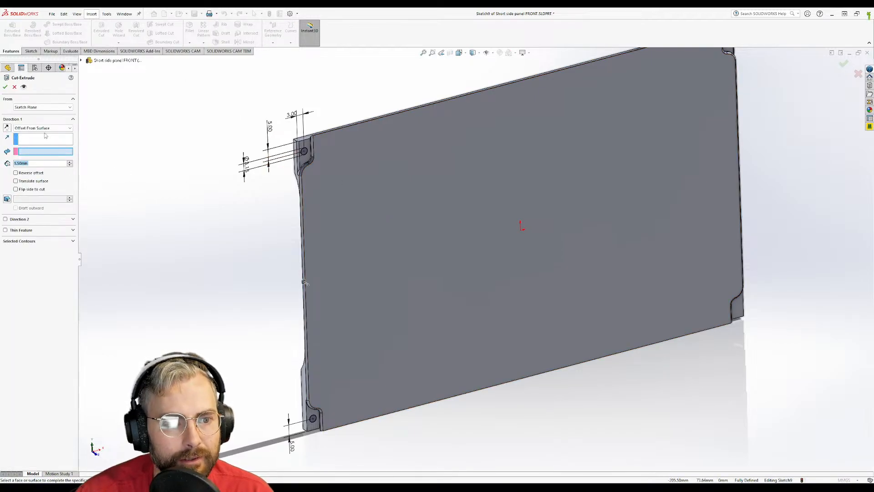
pyautogui.click(45, 130)
pyautogui.press('Escape')
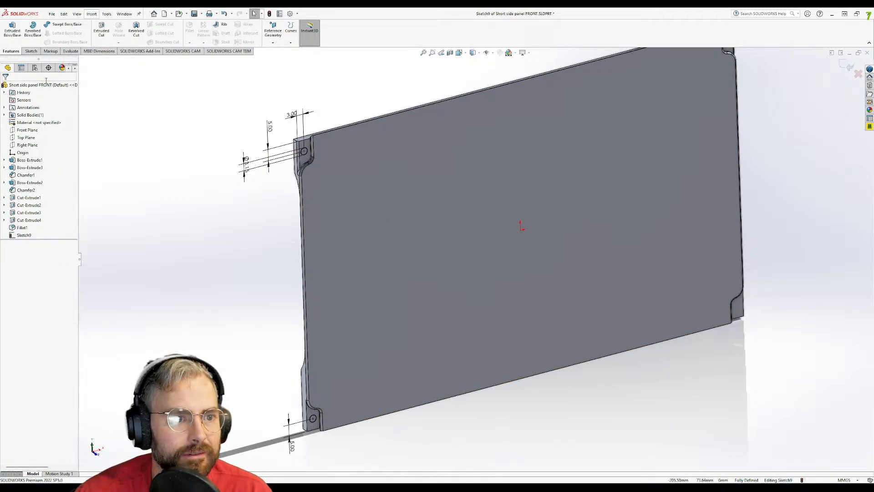
# - Draw a vertical construction centerline upward from the origin in the middle of the panel
pyautogui.click(32, 51)
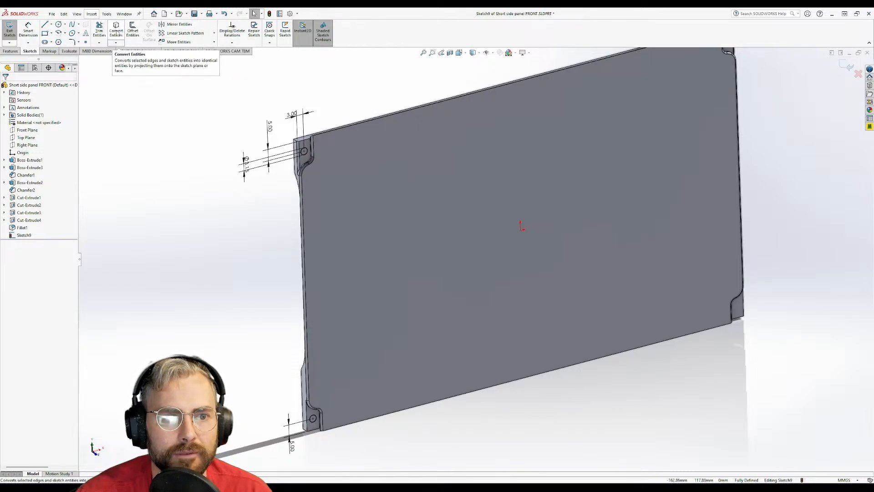
pyautogui.click(181, 26)
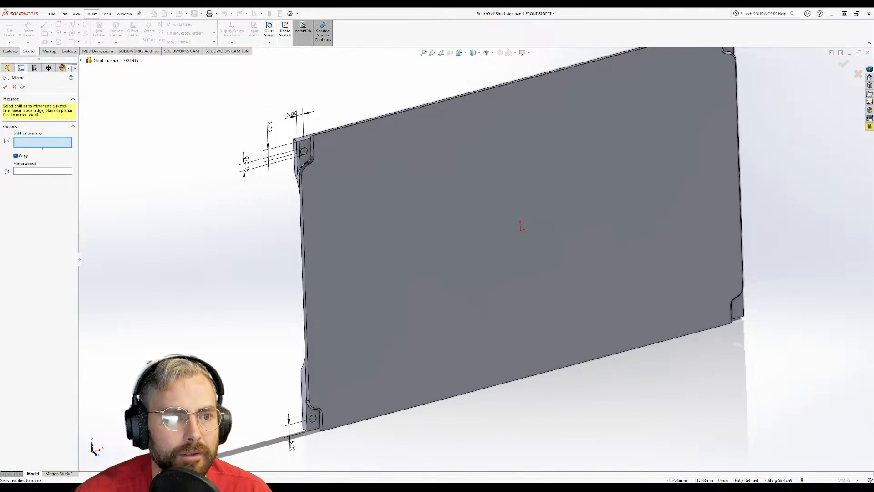
pyautogui.click(51, 24)
pyautogui.click(56, 40)
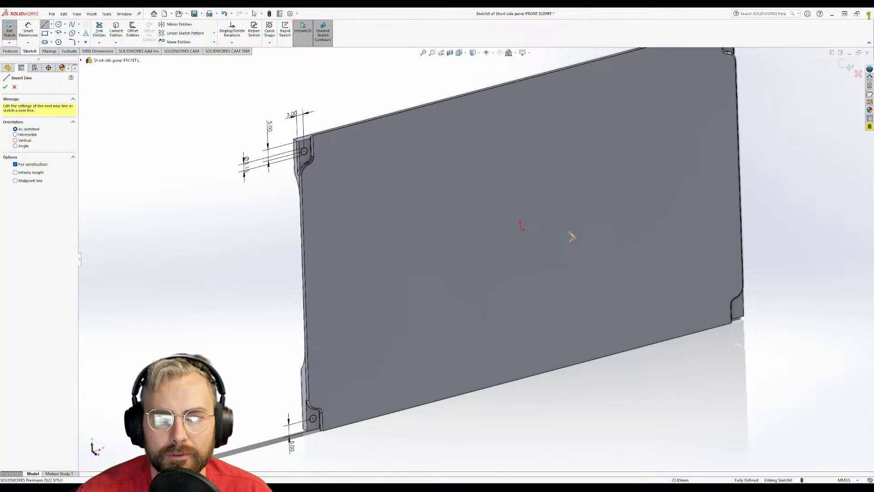
pyautogui.click(521, 230)
pyautogui.click(519, 173)
pyautogui.press('Escape')
pyautogui.press('Escape')
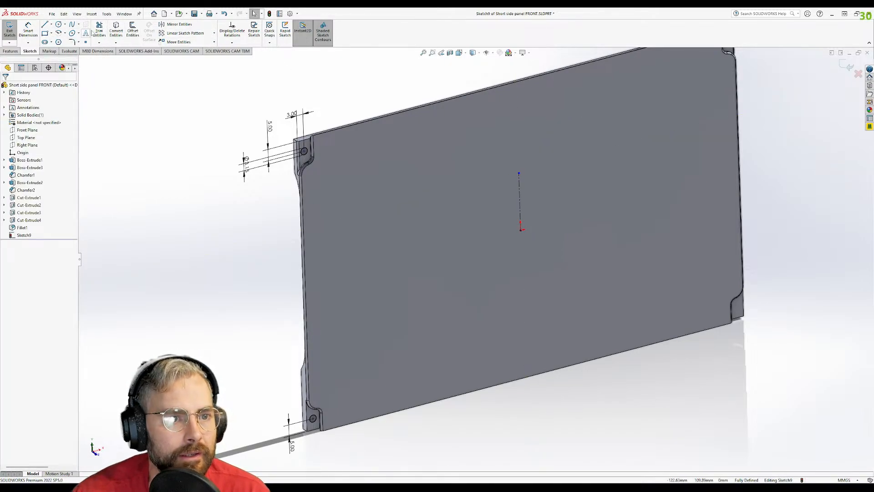
# - Mirror the upper and lower corner circles about the vertical centerline to the panel's opposite side
pyautogui.click(179, 24)
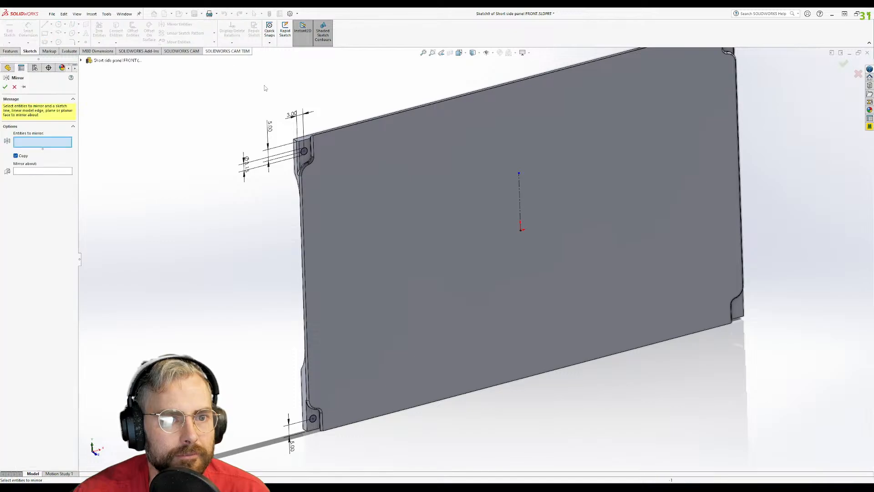
pyautogui.click(307, 155)
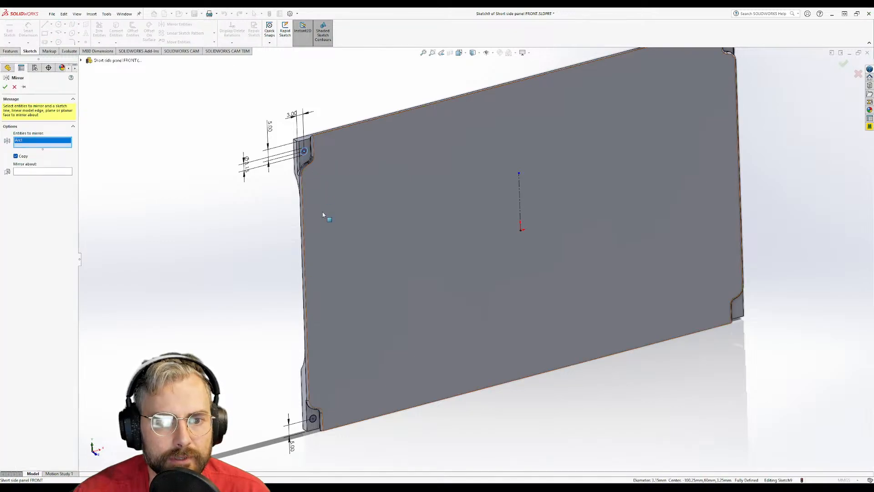
pyautogui.click(313, 419)
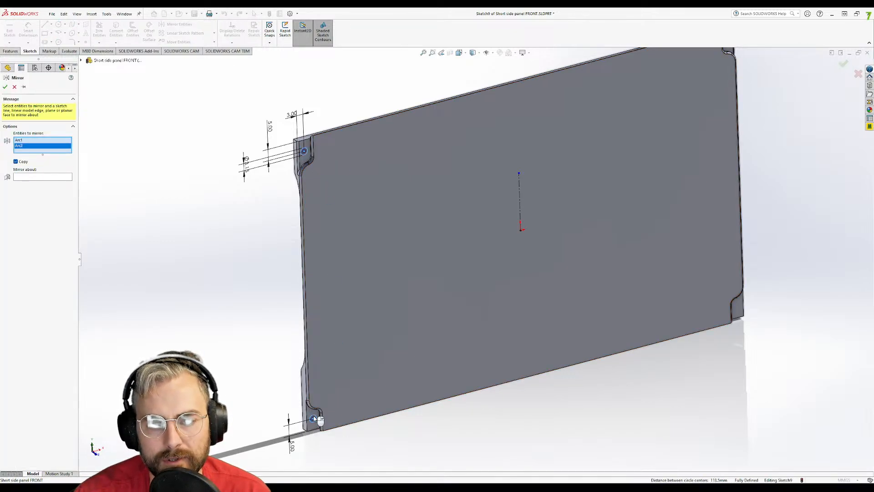
pyautogui.click(64, 176)
pyautogui.click(520, 200)
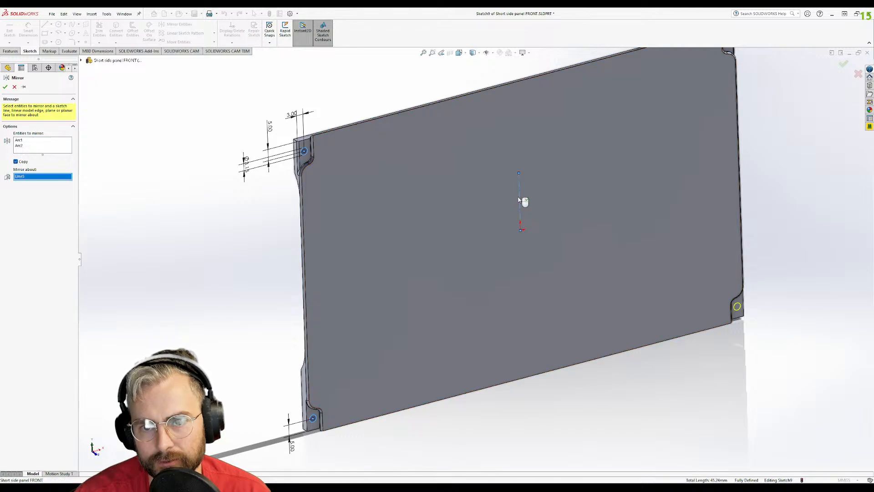
pyautogui.press('z')
pyautogui.scroll(-3, 652, 193)
pyautogui.scroll(1, 613, 188)
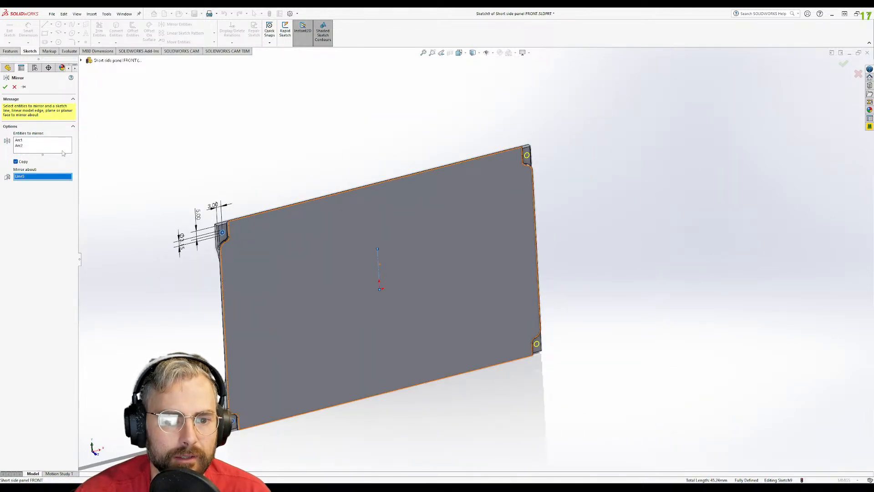
pyautogui.click(6, 87)
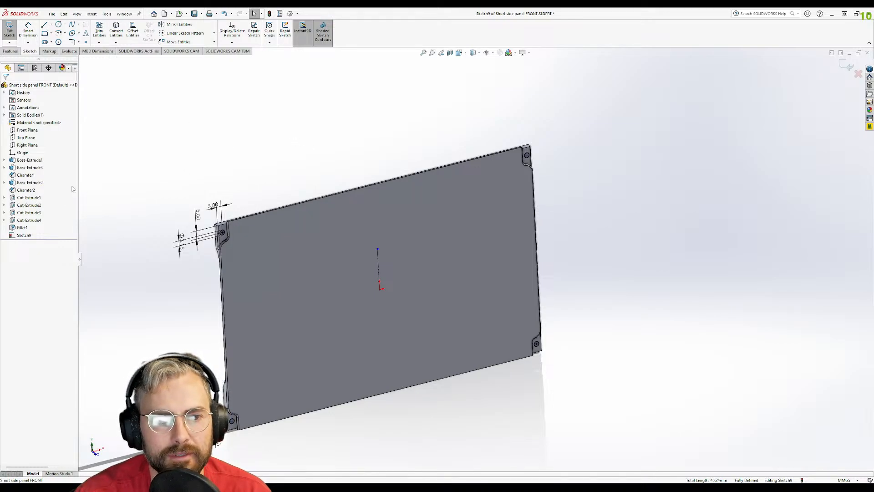
# - Start an Extruded Cut from the sketch and choose the four corner circles as its selected contours
pyautogui.click(11, 51)
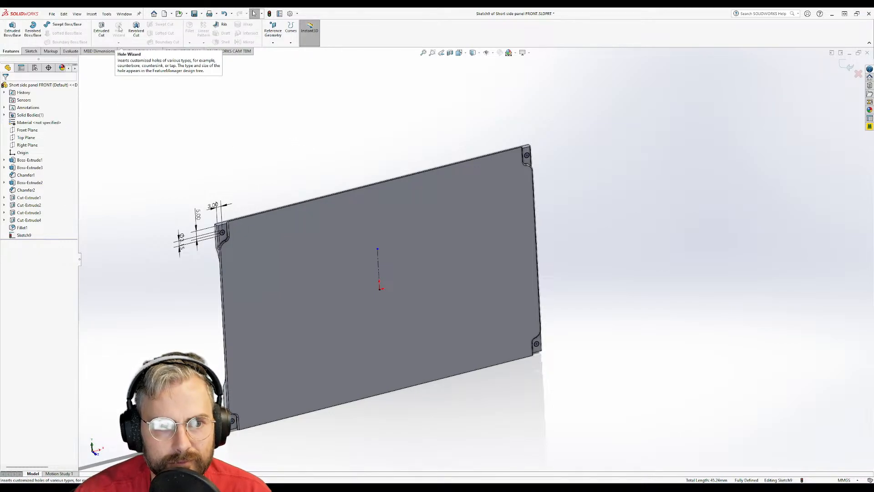
pyautogui.click(102, 31)
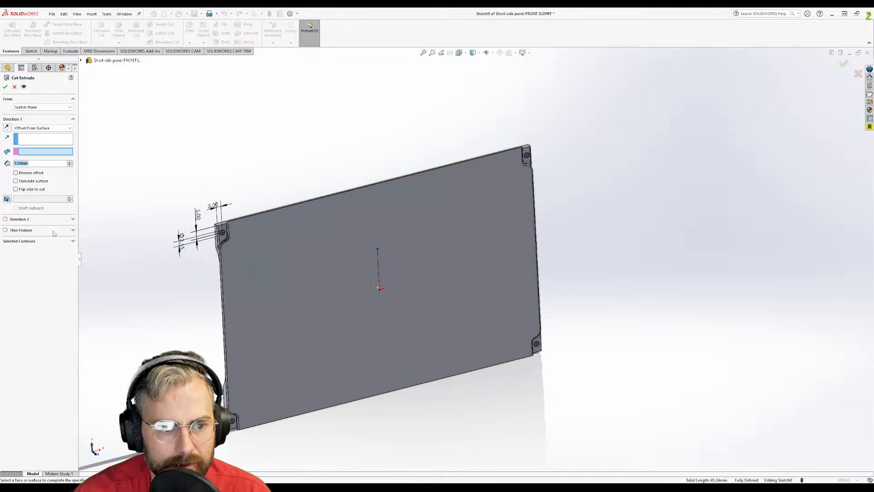
pyautogui.click(49, 245)
pyautogui.scroll(-5, 344, 223)
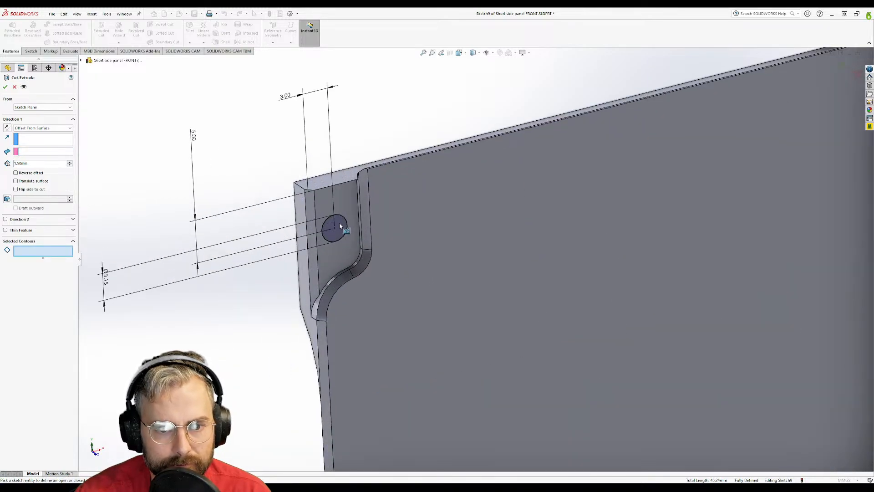
pyautogui.click(340, 223)
pyautogui.scroll(5, 382, 306)
pyautogui.scroll(-6, 439, 375)
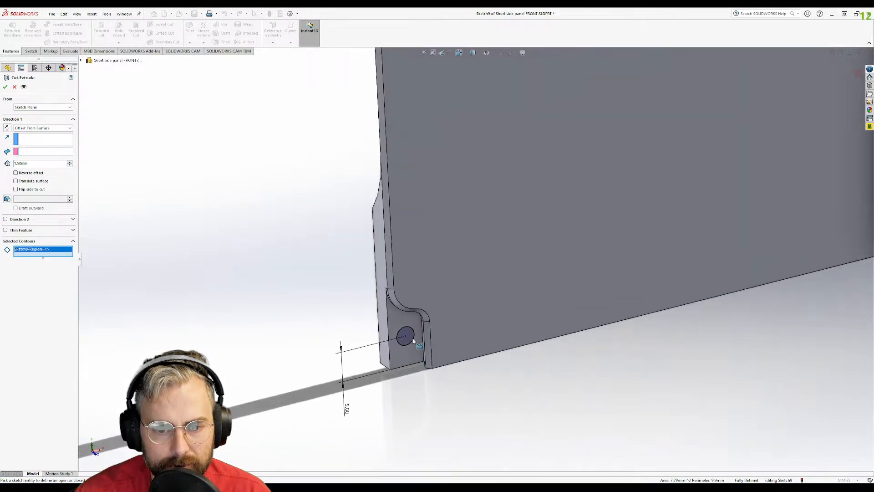
pyautogui.click(411, 337)
pyautogui.scroll(6, 699, 302)
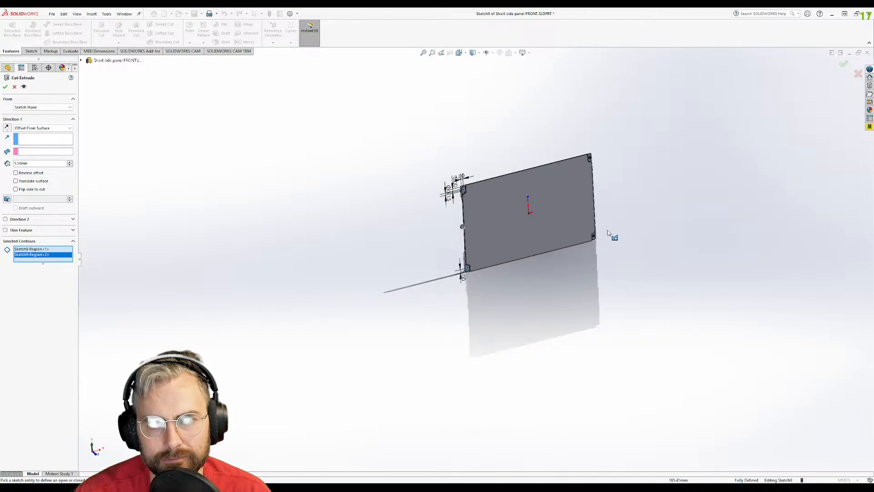
pyautogui.scroll(-3, 613, 234)
pyautogui.scroll(-4, 484, 253)
pyautogui.click(467, 285)
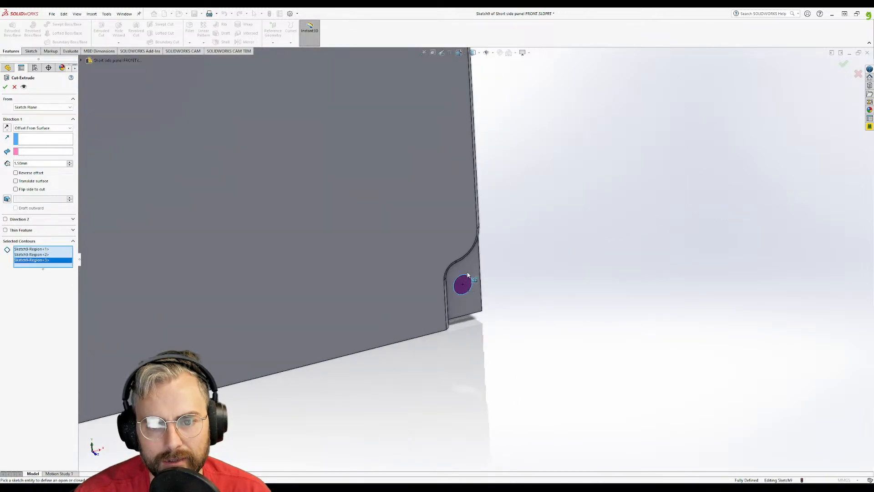
pyautogui.scroll(4, 492, 117)
pyautogui.scroll(-6, 492, 117)
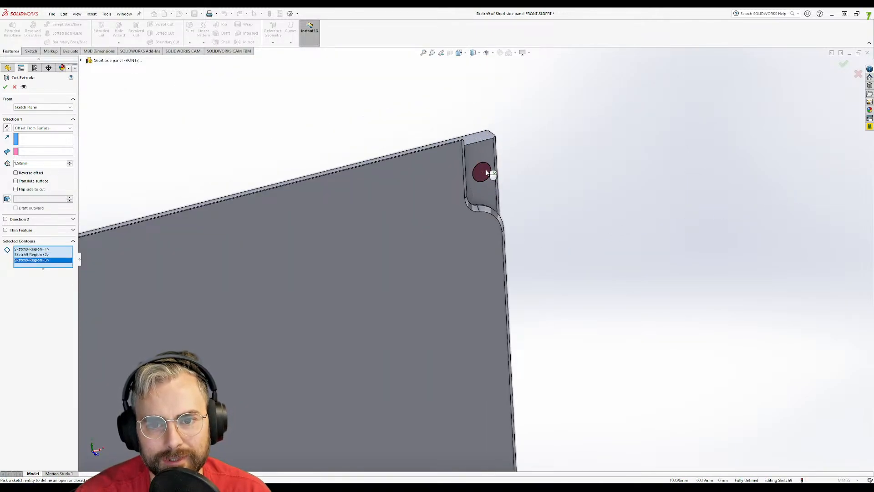
pyautogui.click(486, 171)
# - Set the cut's end condition to Through All and create the four corner screw holes
pyautogui.scroll(7, 400, 249)
pyautogui.moveTo(409, 269)
pyautogui.mouseDown(button='middle')
pyautogui.moveTo(465, 256)
pyautogui.moveTo(475, 301)
pyautogui.mouseUp(button='middle')
pyautogui.moveTo(387, 336); pyautogui.dragTo(311, 289, button='middle')
pyautogui.scroll(-3, 311, 290)
pyautogui.scroll(-2, 502, 309)
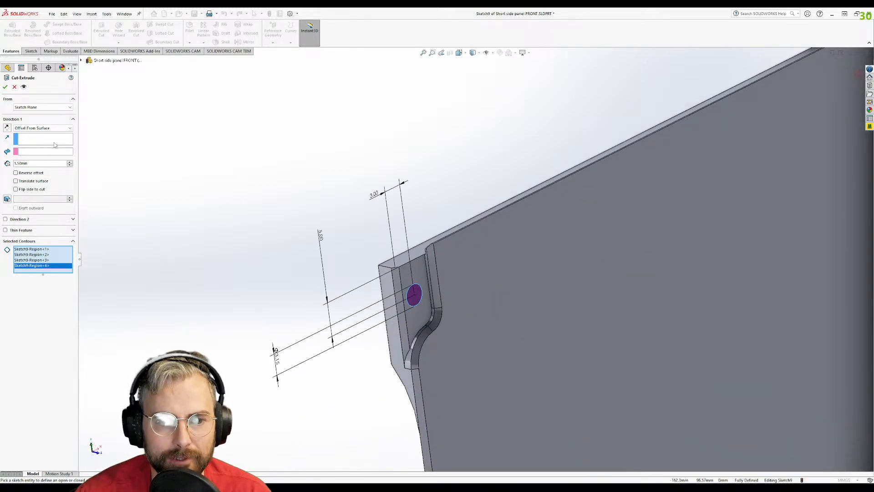
pyautogui.click(45, 128)
pyautogui.click(42, 139)
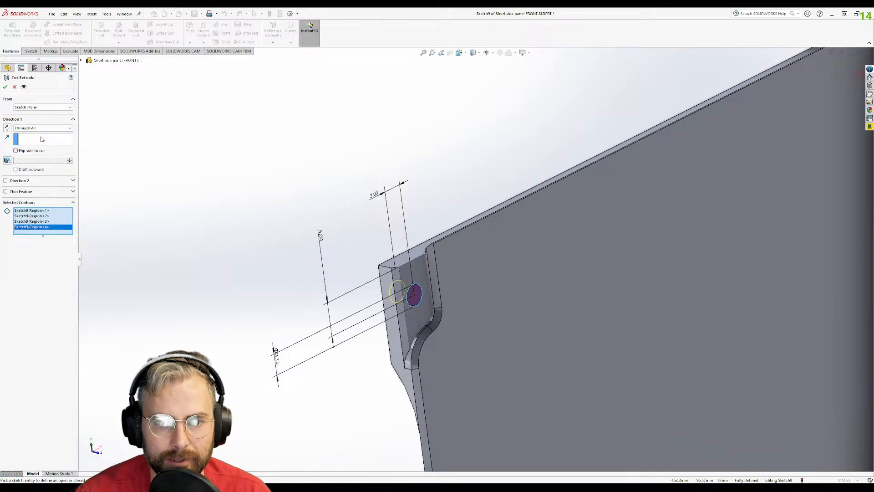
pyautogui.click(5, 87)
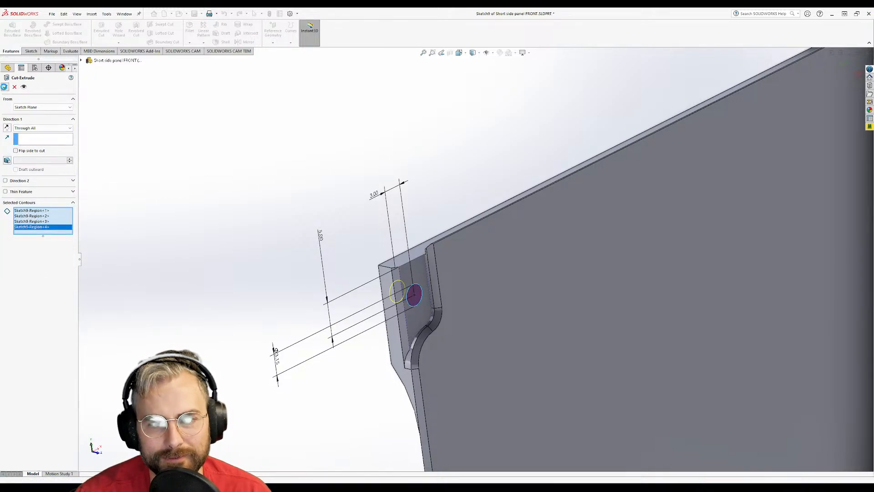
# - Examine the new screw holes in the corner recesses from both sides of the panel
pyautogui.moveTo(271, 276); pyautogui.dragTo(485, 299, button='middle')
pyautogui.scroll(5, 485, 298)
pyautogui.moveTo(582, 248); pyautogui.dragTo(500, 309, button='middle')
pyautogui.scroll(-3, 582, 329)
pyautogui.moveTo(492, 353); pyautogui.dragTo(484, 230, button='middle')
pyautogui.scroll(-3, 447, 365)
pyautogui.moveTo(447, 365); pyautogui.dragTo(418, 367, button='middle')
pyautogui.scroll(2, 423, 353)
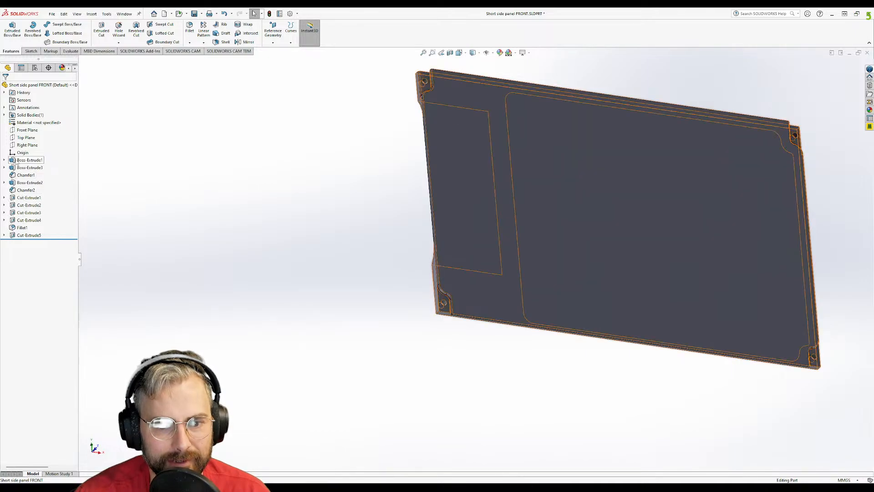
# - Edit Chamfer1 to also include the outer side edges of the two lower corner recesses
pyautogui.click(24, 179)
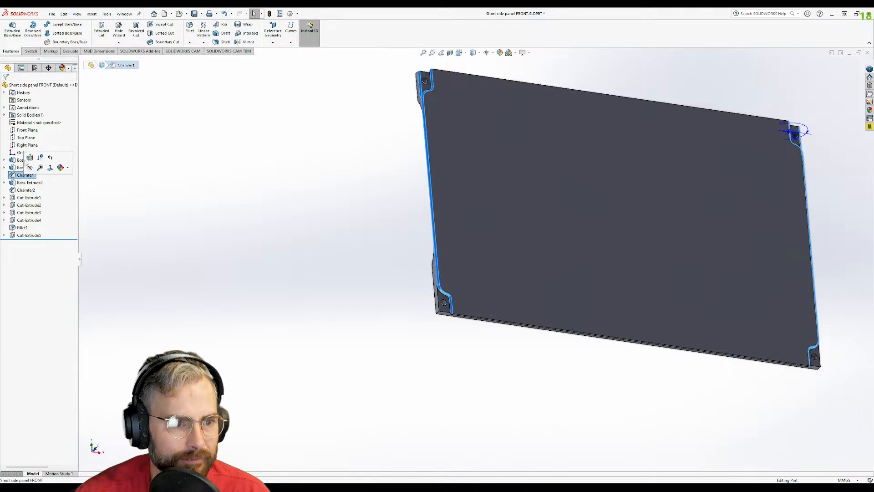
pyautogui.click(30, 157)
pyautogui.scroll(-5, 469, 299)
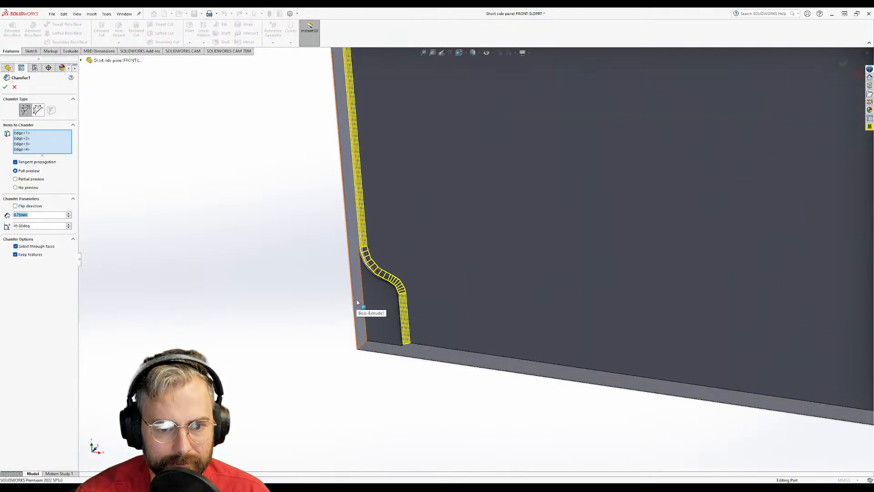
pyautogui.click(364, 298)
pyautogui.scroll(8, 589, 325)
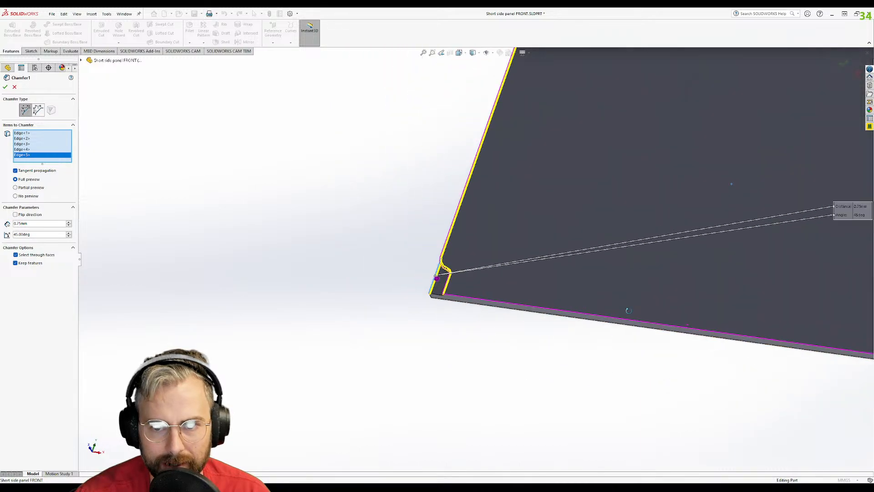
pyautogui.scroll(-6, 662, 300)
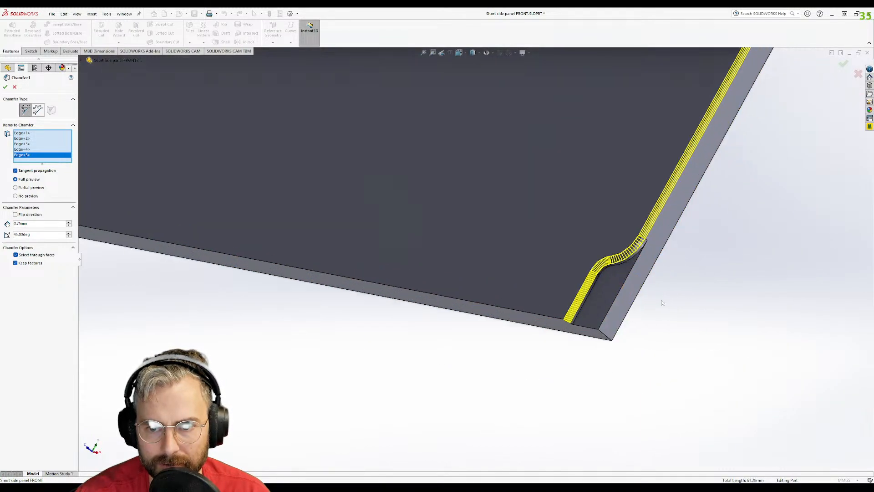
pyautogui.click(623, 284)
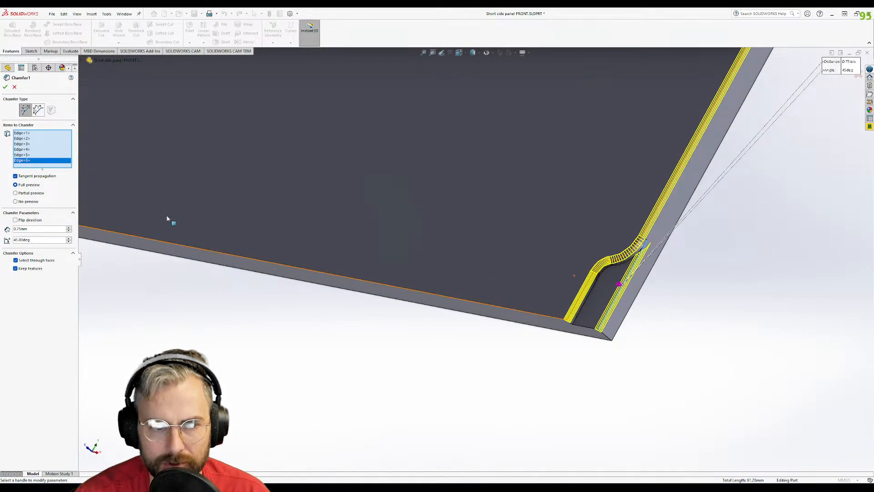
pyautogui.click(5, 87)
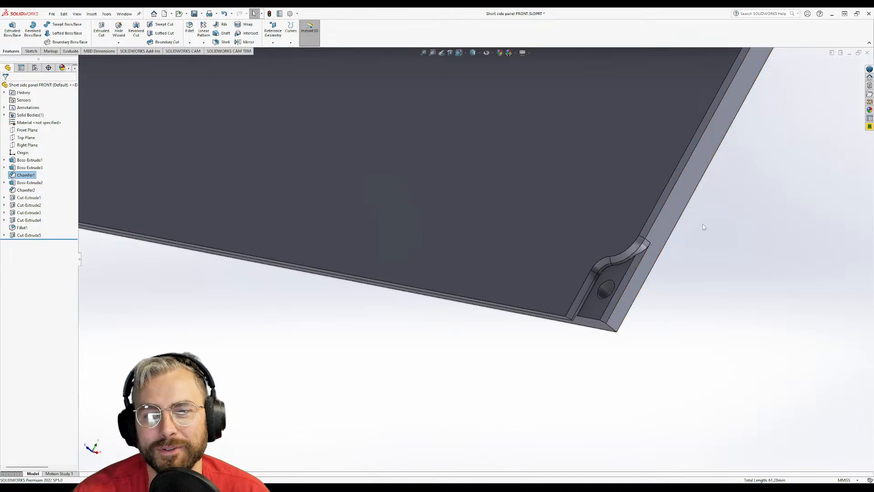
# - Save the short front side panel part
pyautogui.moveTo(679, 222); pyautogui.dragTo(384, 269, button='middle')
pyautogui.moveTo(302, 154); pyautogui.dragTo(367, 137, button='middle')
pyautogui.click(194, 14)
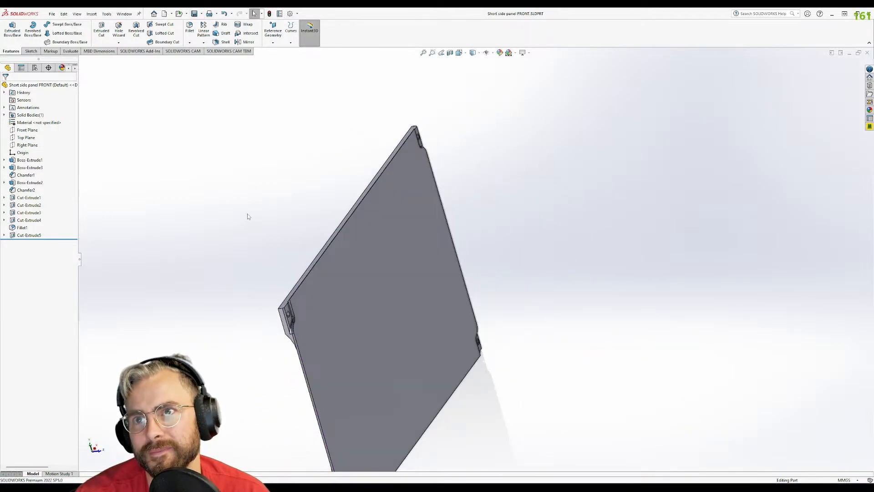
# - Check the upper corner screw hole's diameter and examine the panel's recessed face with all four holes
pyautogui.moveTo(264, 329); pyautogui.dragTo(321, 244, button='middle')
pyautogui.scroll(-6, 294, 255)
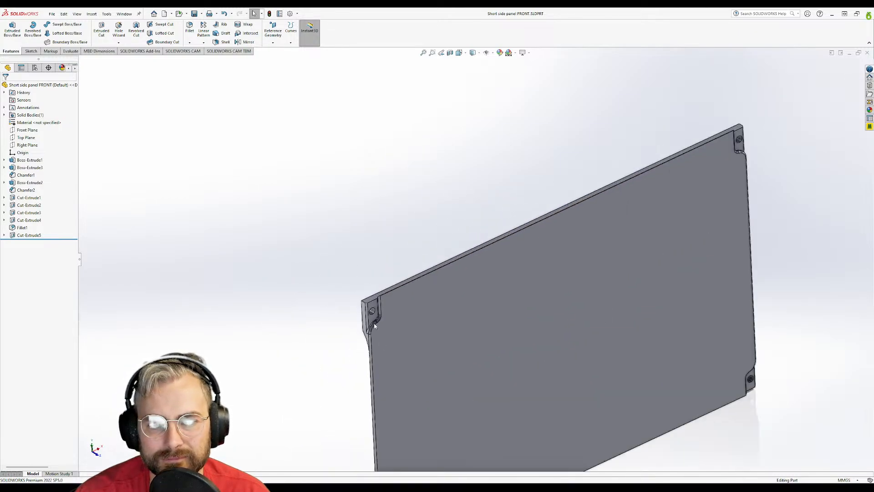
pyautogui.click(416, 321)
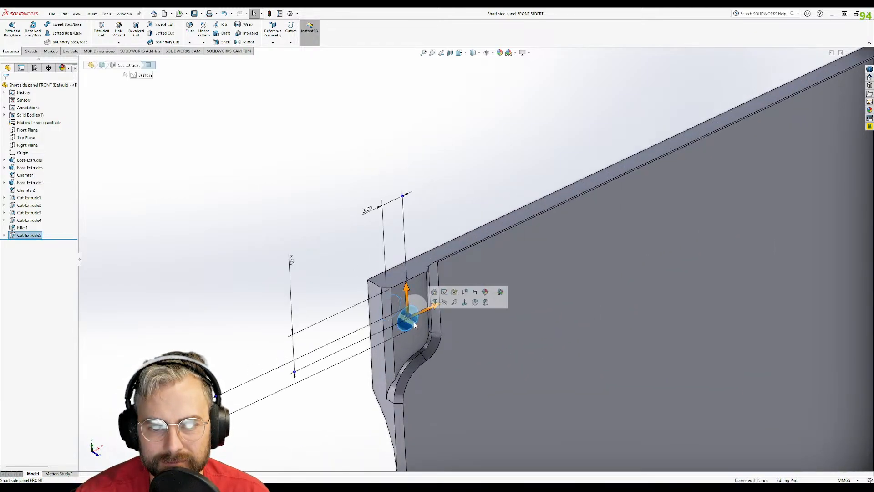
pyautogui.click(416, 323)
pyautogui.press('Escape')
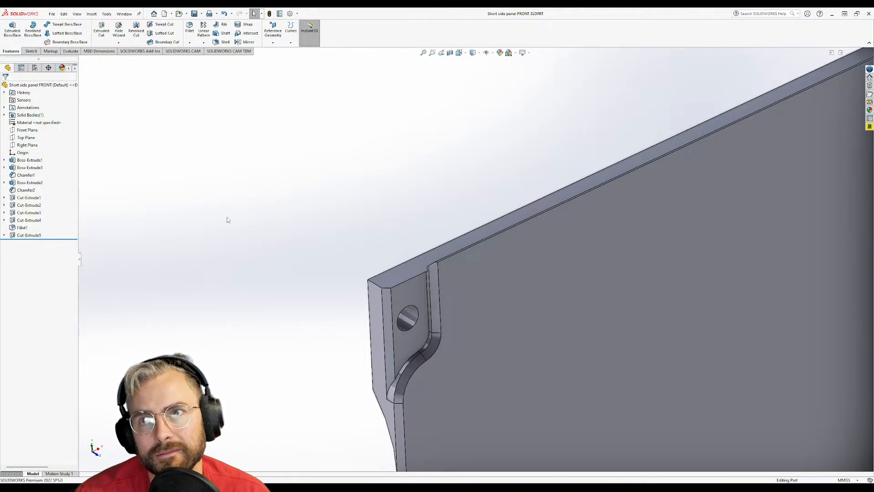
pyautogui.scroll(4, 483, 188)
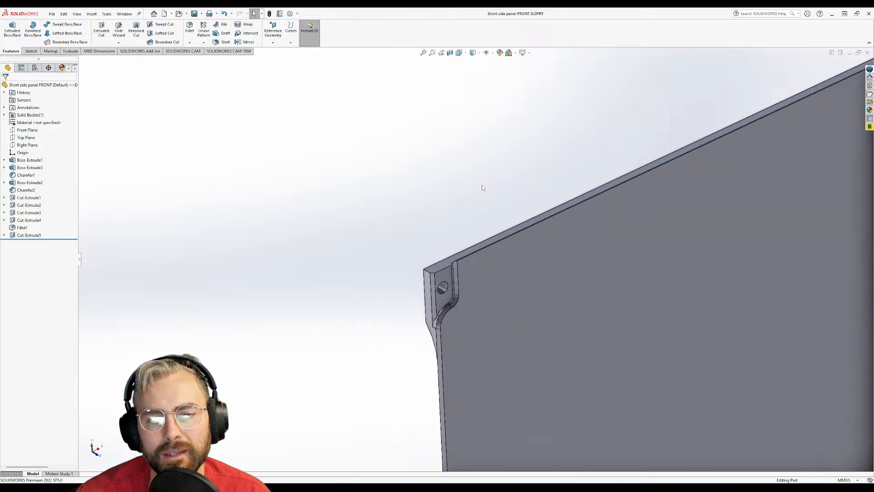
pyautogui.scroll(3, 483, 188)
pyautogui.moveTo(540, 210); pyautogui.dragTo(763, 135, button='middle')
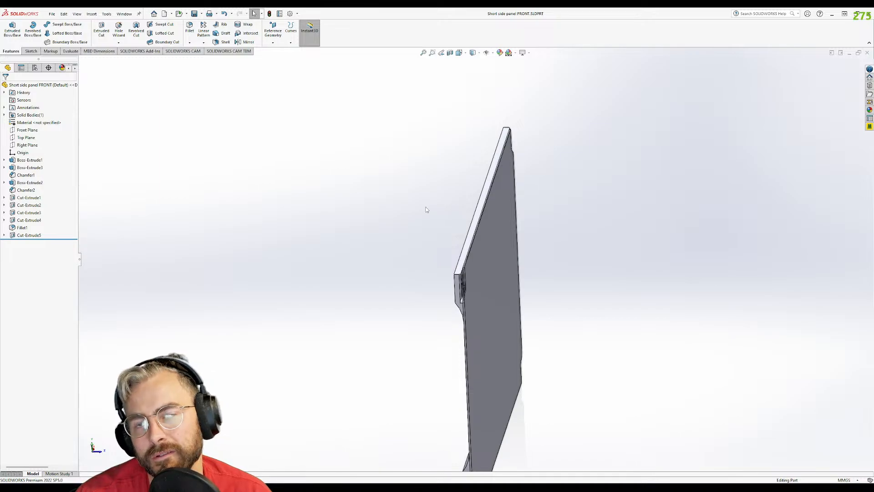
pyautogui.moveTo(441, 132); pyautogui.dragTo(433, 288, button='middle')
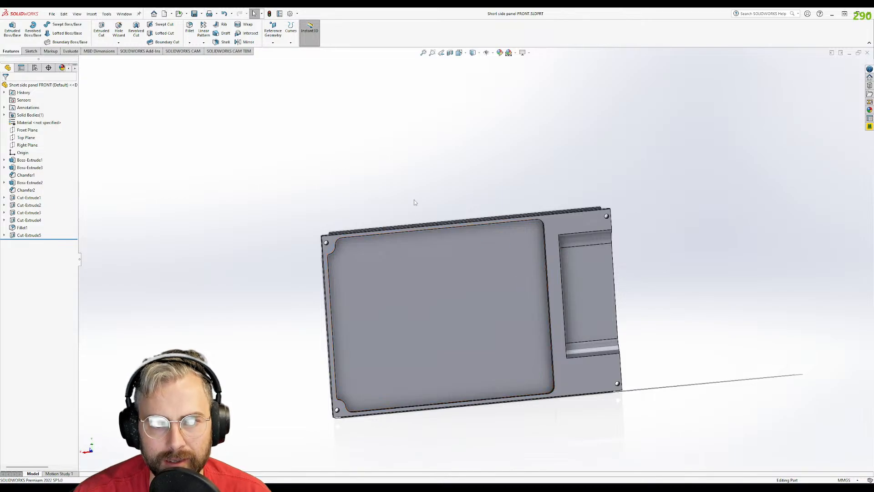
pyautogui.moveTo(433, 293); pyautogui.dragTo(367, 246, button='middle')
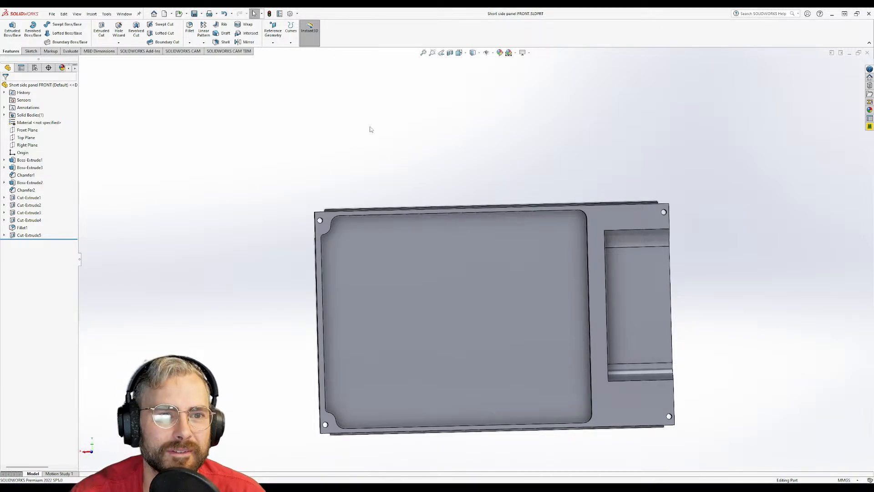
# - Switch to the Assembled PC assembly and rebuild it with the changed models
pyautogui.click(124, 13)
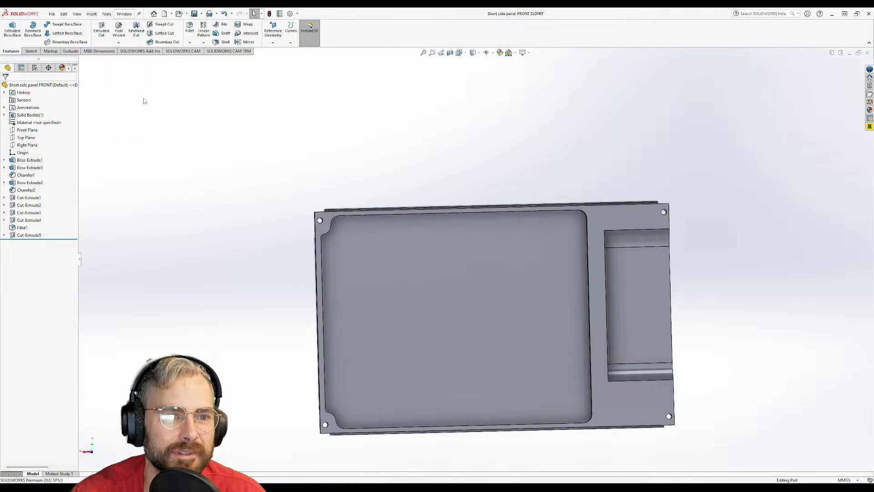
pyautogui.click(144, 98)
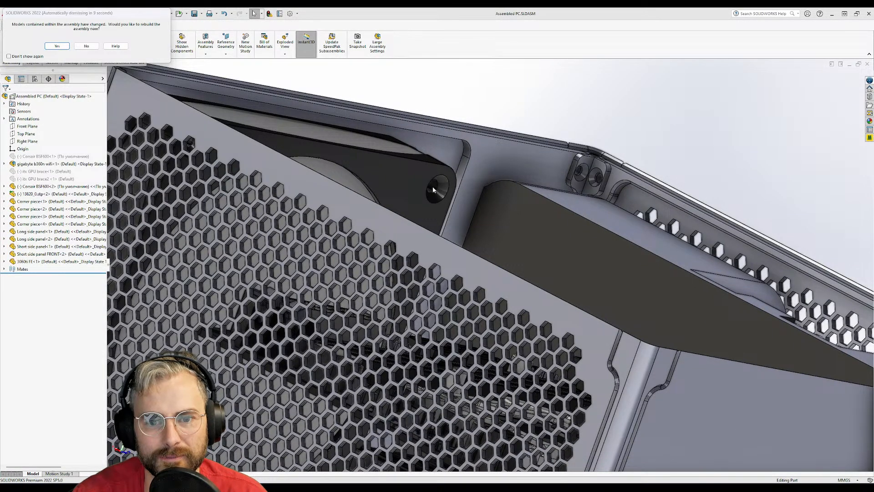
pyautogui.click(60, 45)
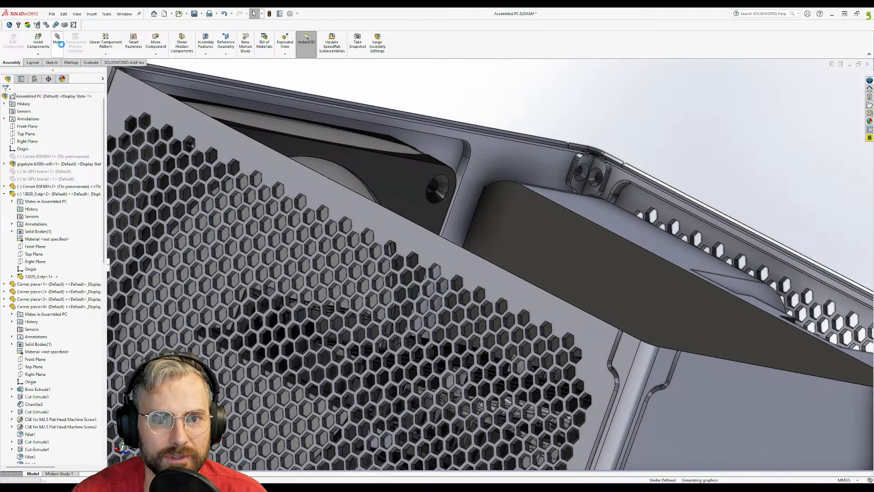
pyautogui.scroll(-5, 438, 193)
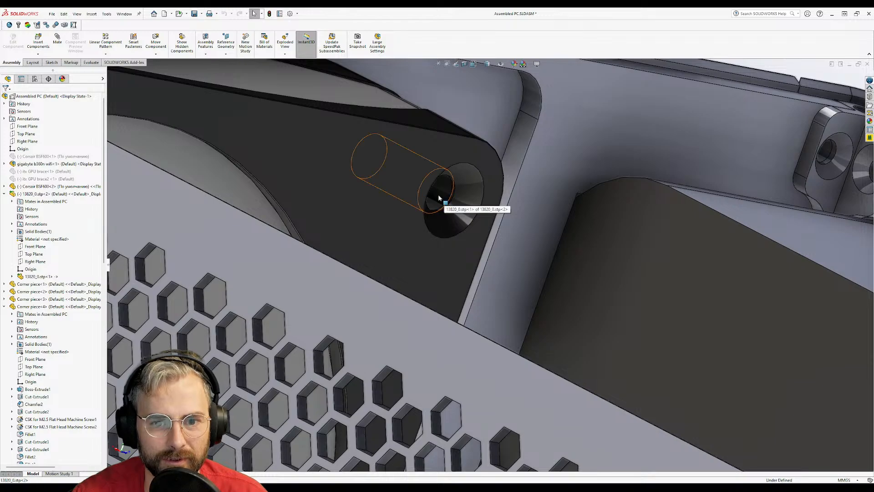
# - Check the distance between the bores of the fan's two upper screw holes
pyautogui.click(439, 198)
pyautogui.scroll(4, 387, 195)
pyautogui.moveTo(384, 193); pyautogui.dragTo(187, 200, button='middle')
pyautogui.scroll(-3, 192, 205)
pyautogui.keyDown('ctrl'); pyautogui.click(230, 228); pyautogui.keyUp('ctrl')
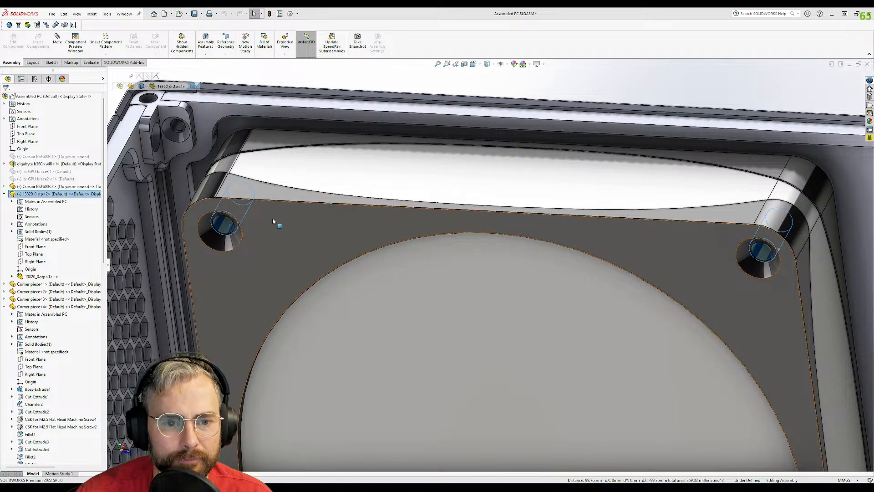
pyautogui.scroll(5, 361, 206)
pyautogui.click(647, 258)
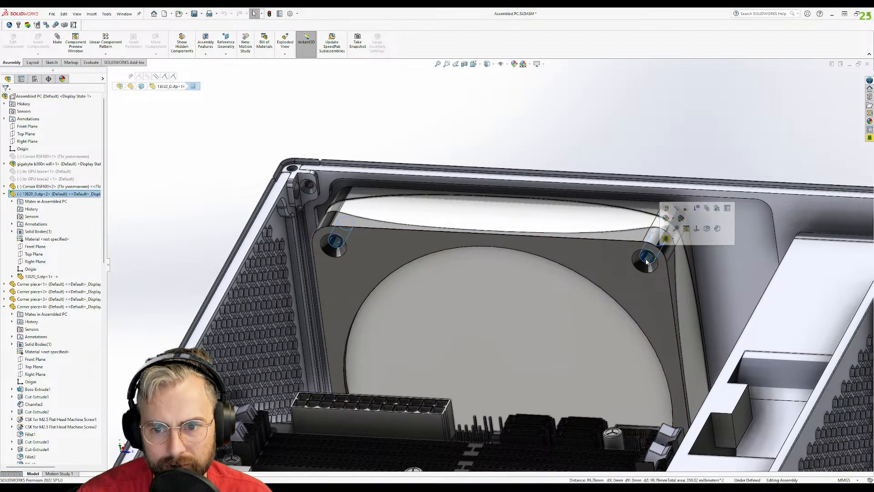
pyautogui.click(622, 149)
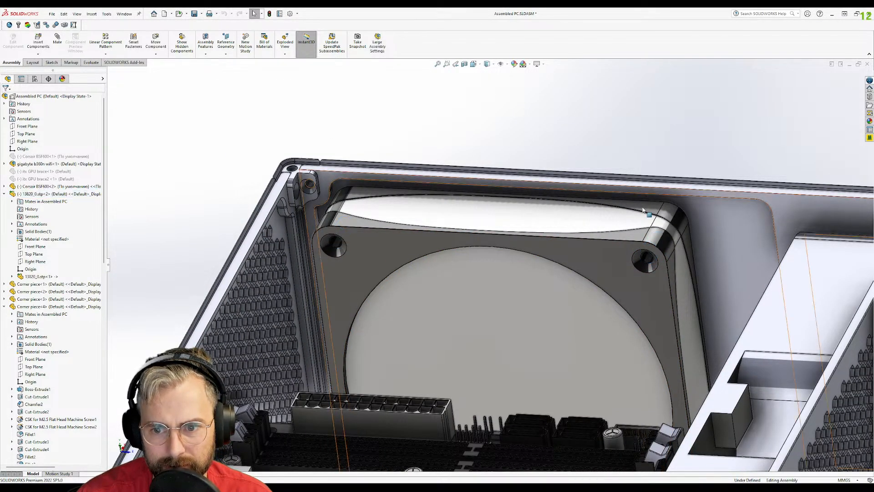
# - Check the distance between the upper and lower screw hole bores along one side of the fan
pyautogui.click(644, 257)
pyautogui.moveTo(647, 262)
pyautogui.mouseDown(button='middle')
pyautogui.moveTo(646, 346)
pyautogui.moveTo(635, 321)
pyautogui.moveTo(627, 332)
pyautogui.moveTo(647, 273)
pyautogui.mouseUp(button='middle')
pyautogui.scroll(-3, 646, 349)
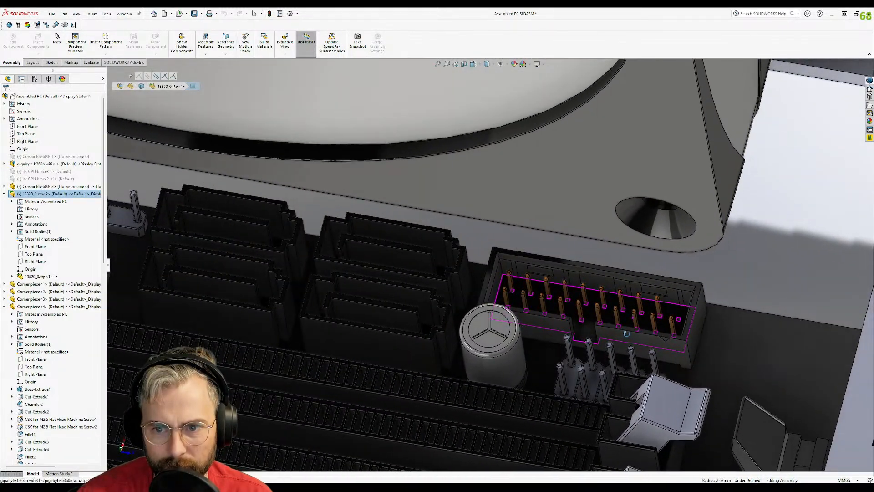
pyautogui.scroll(-2, 657, 206)
pyautogui.keyDown('ctrl'); pyautogui.click(637, 197); pyautogui.keyUp('ctrl')
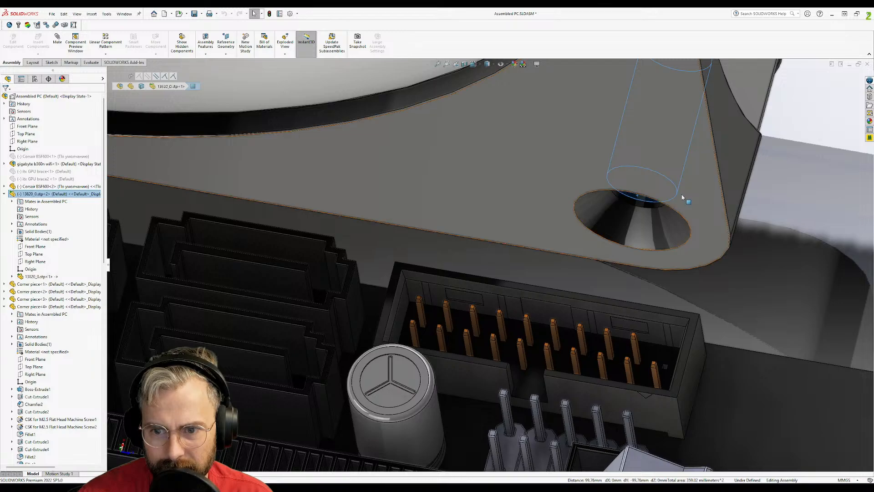
pyautogui.scroll(5, 538, 196)
pyautogui.scroll(2, 495, 117)
pyautogui.scroll(-3, 498, 136)
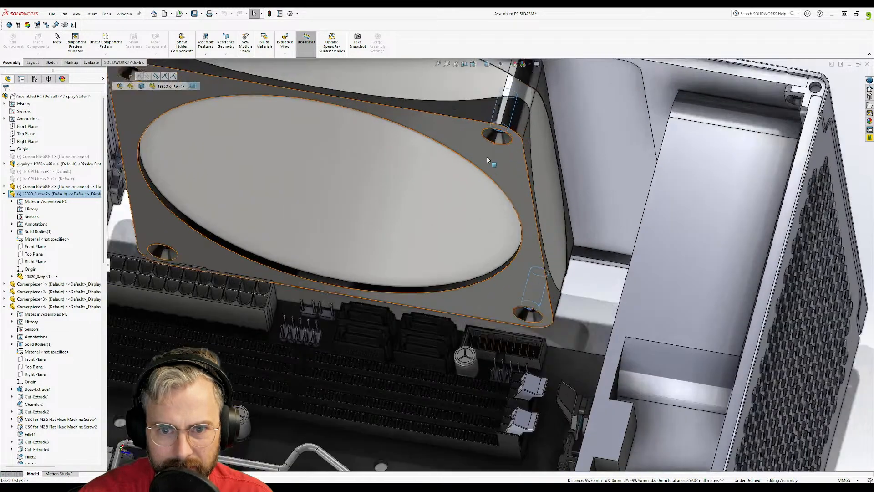
# - Measure the centre distance between the outer countersink edges of the fan's two upper screw holes
pyautogui.click(497, 143)
pyautogui.moveTo(494, 144); pyautogui.dragTo(518, 101, button='middle')
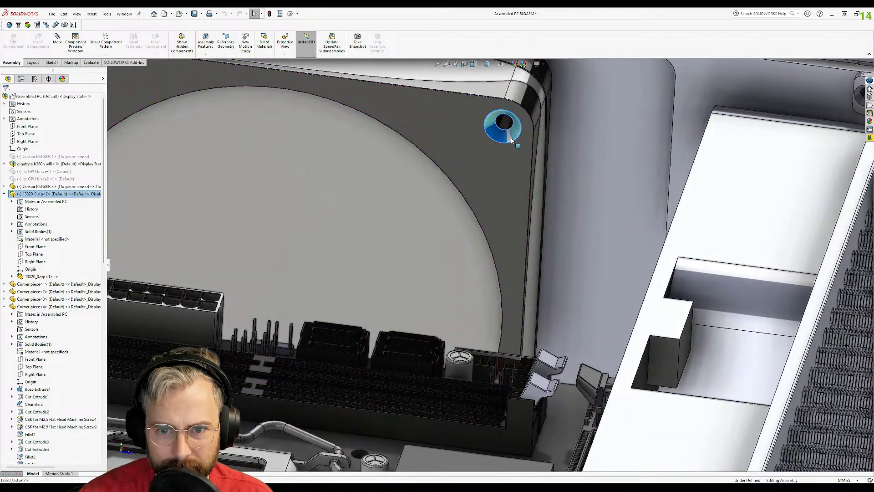
pyautogui.click(511, 143)
pyautogui.scroll(5, 508, 151)
pyautogui.scroll(-3, 323, 114)
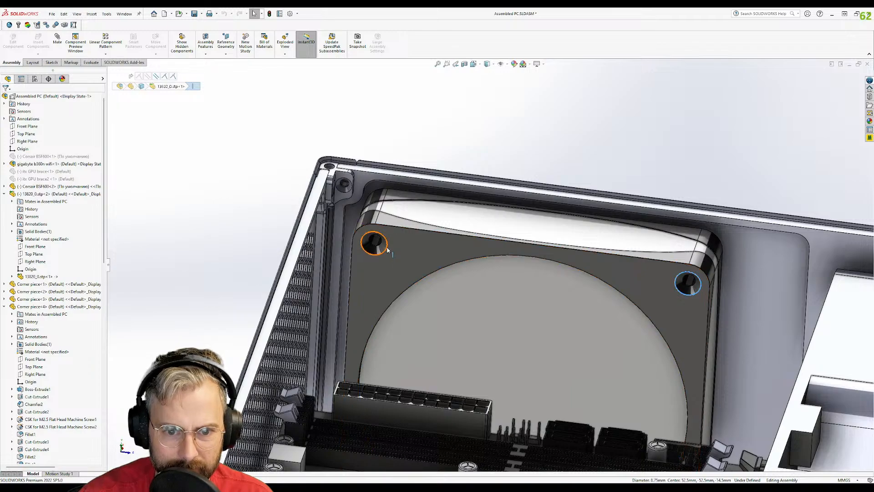
pyautogui.keyDown('ctrl'); pyautogui.click(385, 249); pyautogui.keyUp('ctrl')
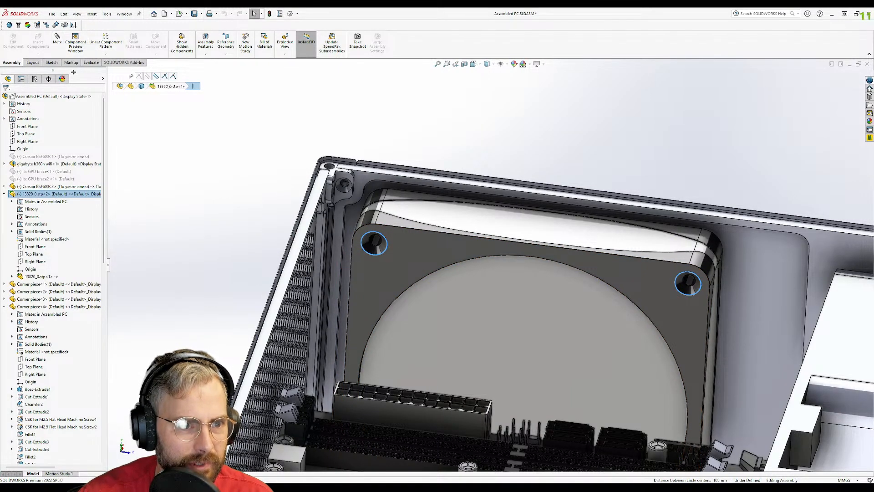
pyautogui.click(90, 62)
pyautogui.click(96, 40)
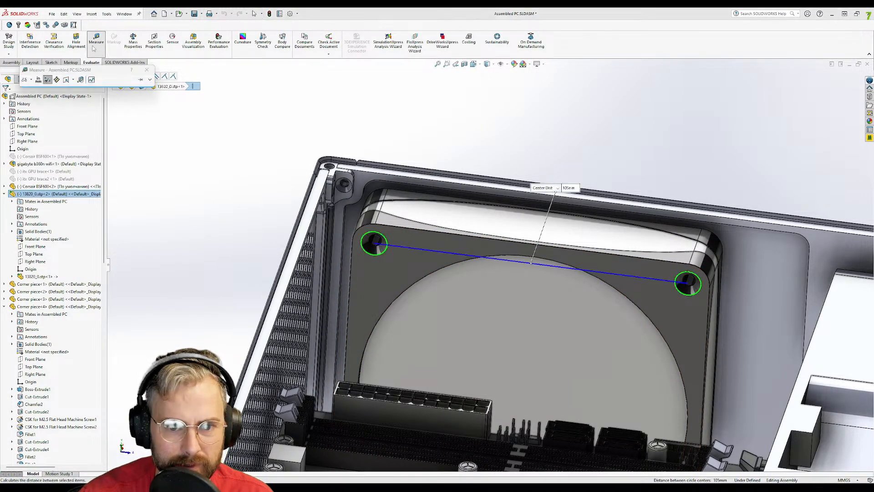
pyautogui.click(490, 97)
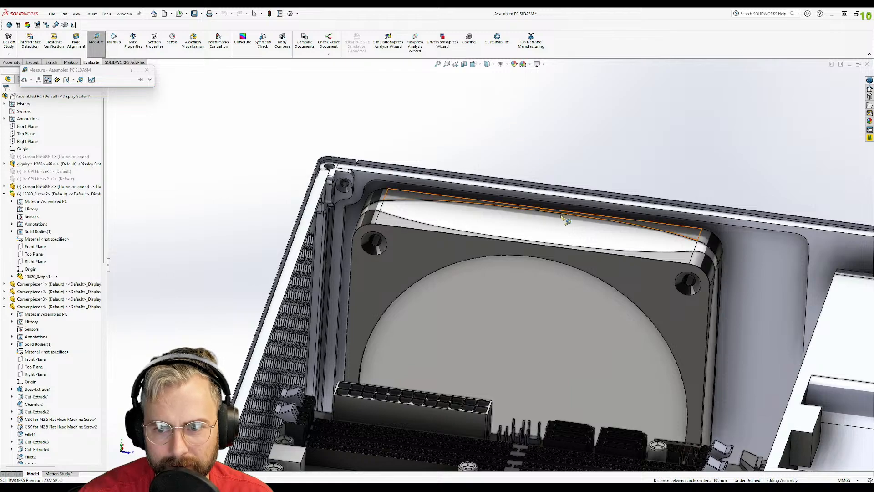
# - Measure the centre distance between the cylindrical bores of the fan's two upper screw holes and close the measurement
pyautogui.click(690, 283)
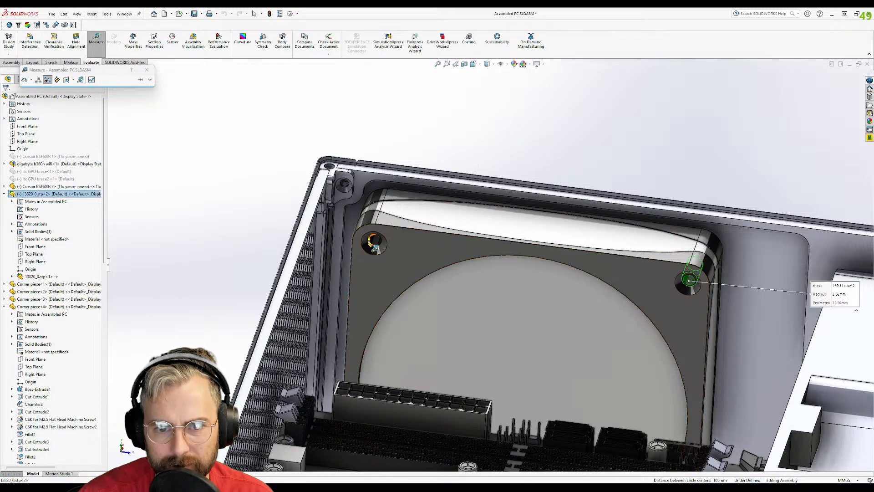
pyautogui.click(378, 244)
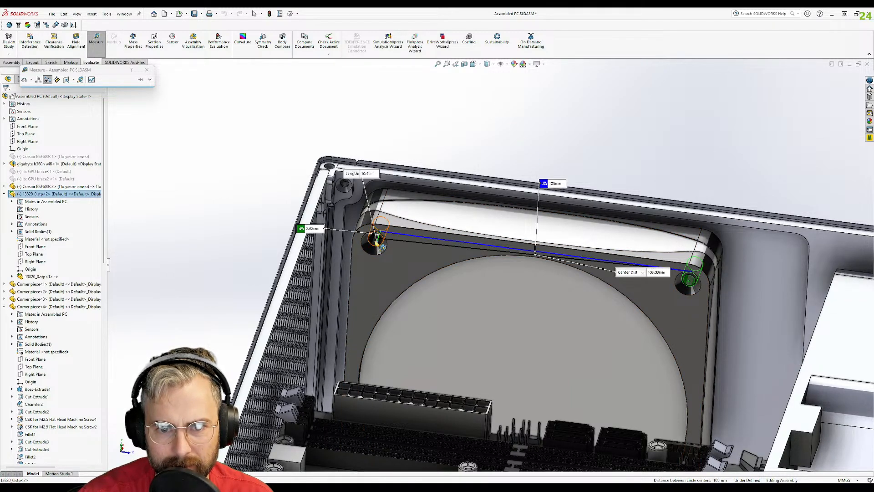
pyautogui.click(377, 243)
pyautogui.click(376, 243)
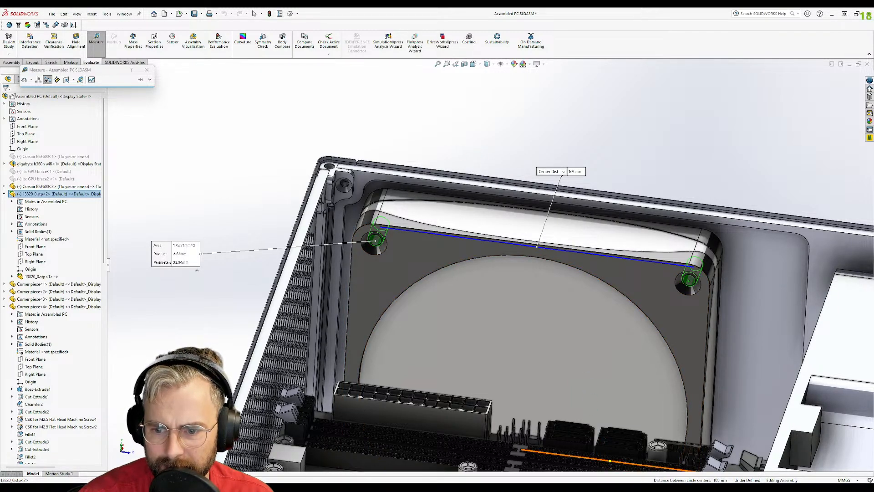
pyautogui.press('Escape')
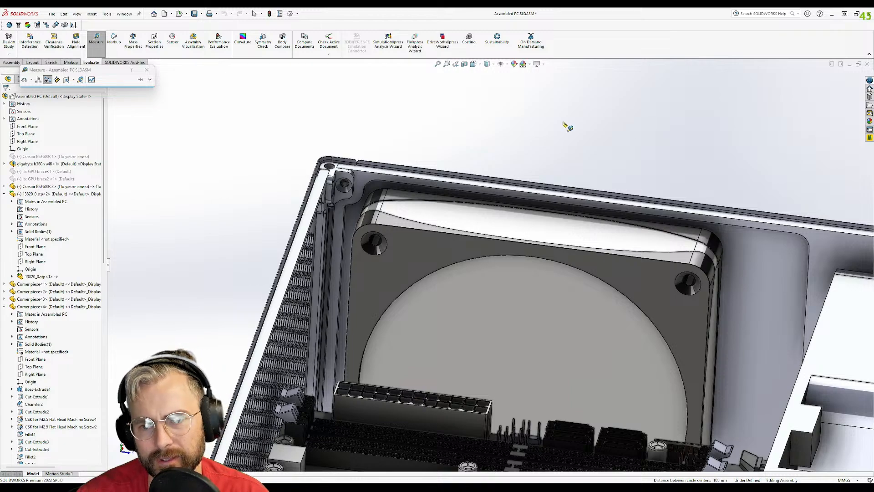
pyautogui.press('Escape')
# - Switch to the Short side panel FRONT part and start an extruded-cut sketch on the large recessed face
pyautogui.click(124, 14)
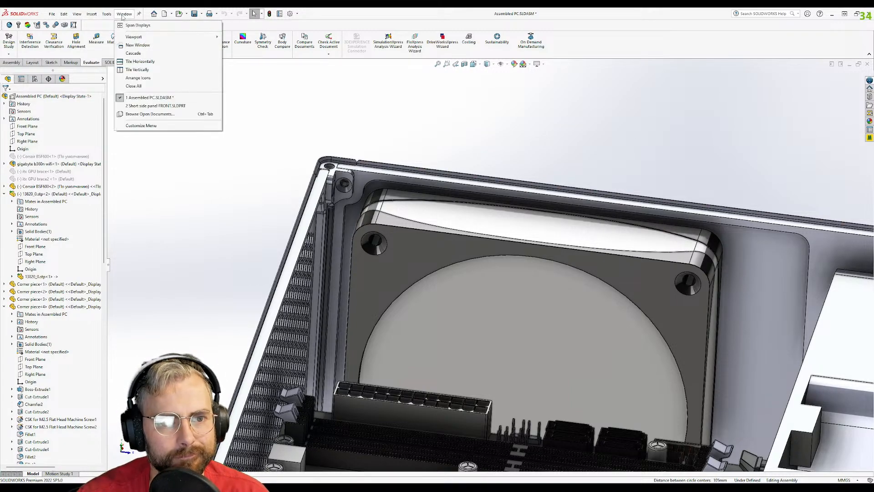
pyautogui.click(150, 109)
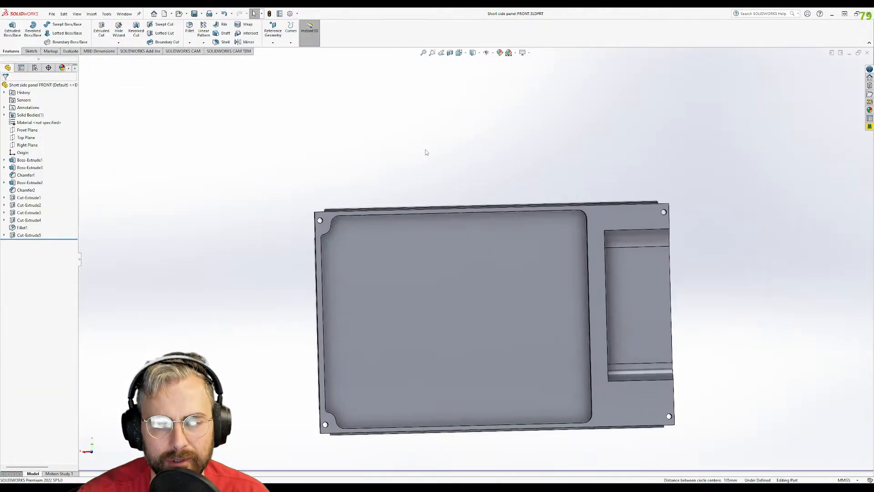
pyautogui.click(444, 273)
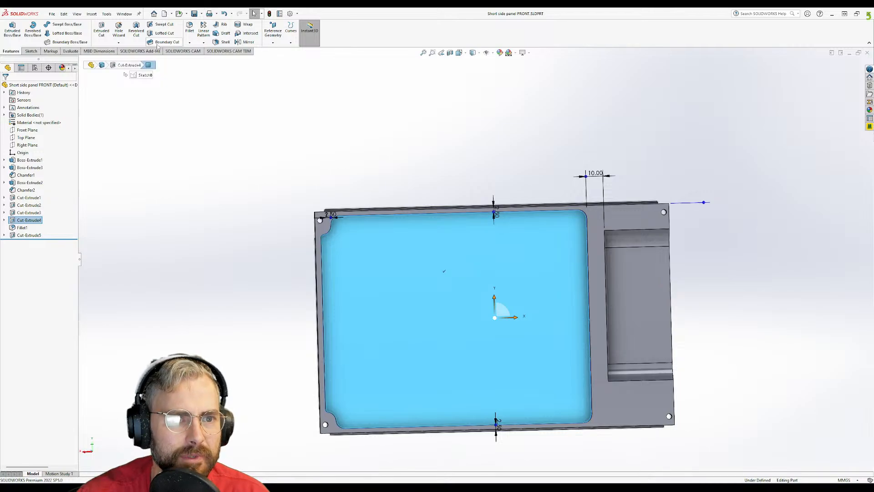
pyautogui.click(101, 29)
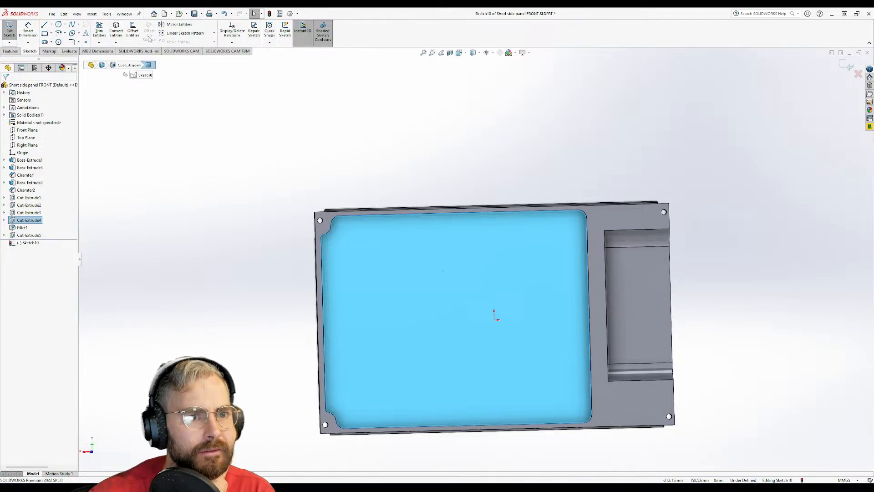
pyautogui.click(58, 24)
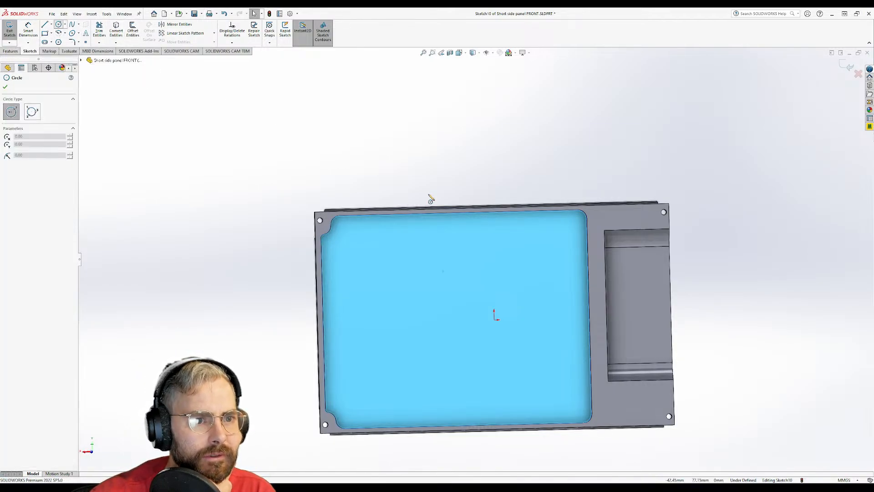
pyautogui.click(372, 237)
pyautogui.click(369, 231)
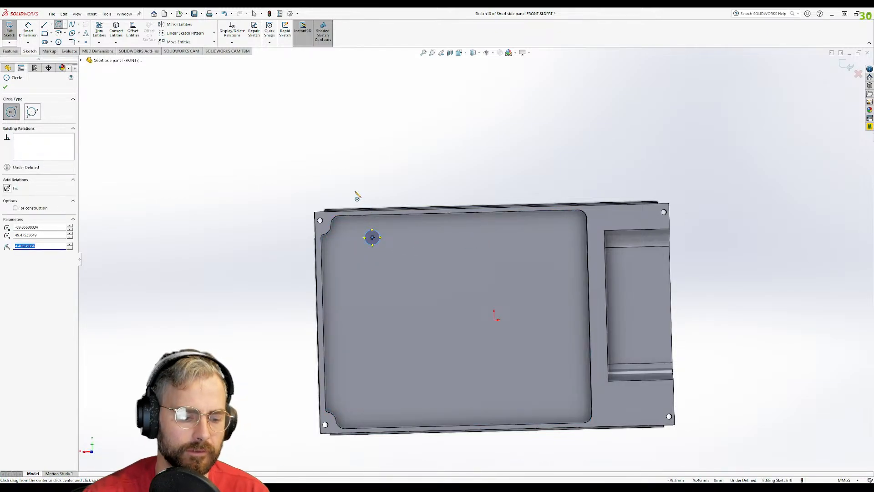
pyautogui.press('Escape')
pyautogui.hotkey('ctrl', 'z')
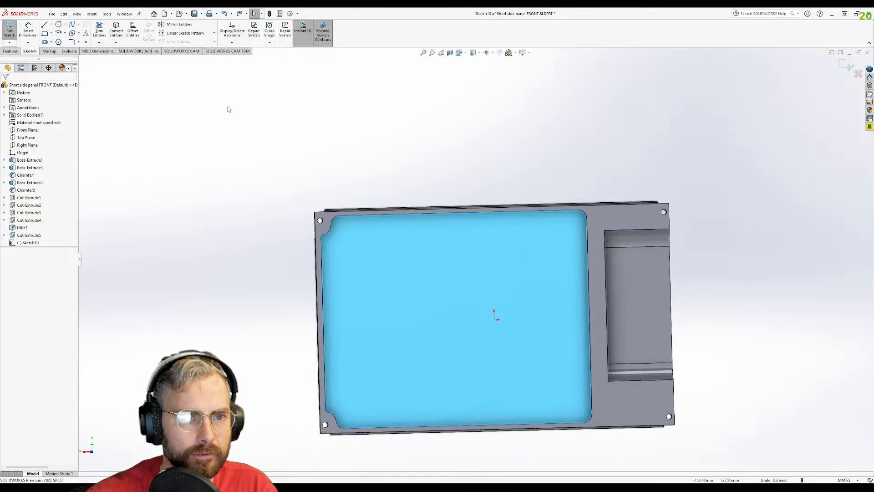
# - Sketch a centre rectangle about 100 mm square on the large recessed face
pyautogui.click(52, 33)
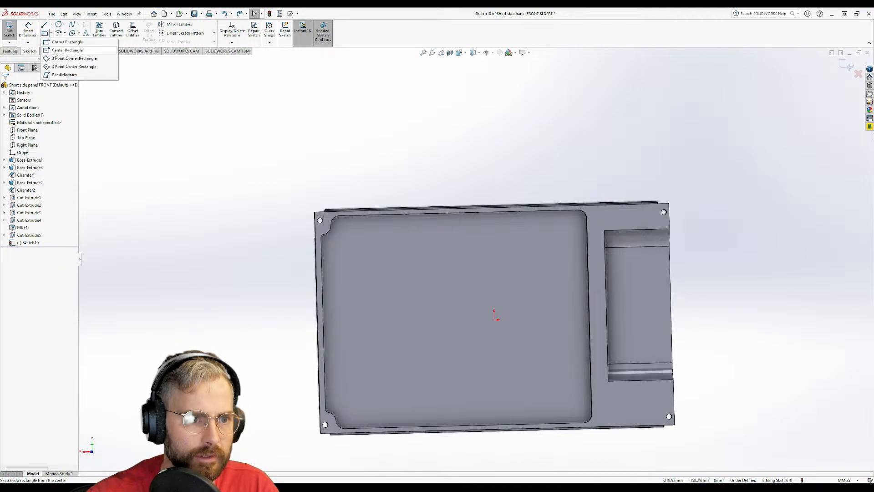
pyautogui.click(55, 52)
pyautogui.click(438, 314)
pyautogui.click(522, 226)
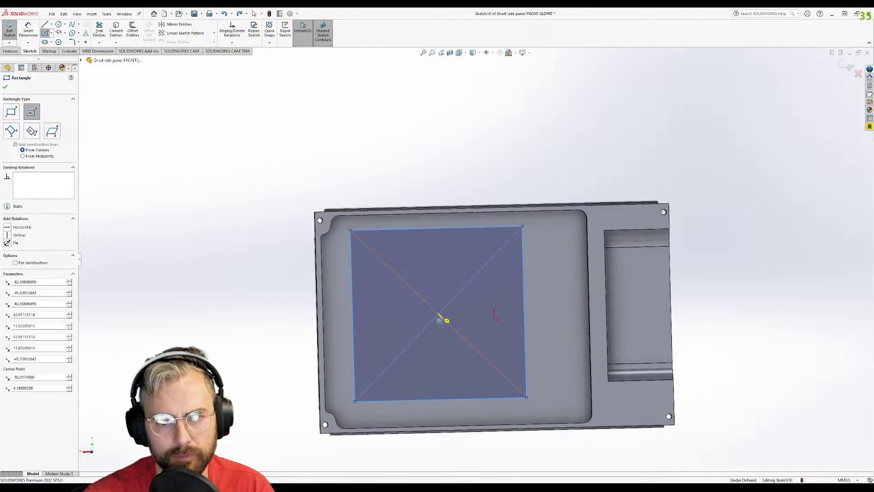
pyautogui.press('Escape')
# - Align the rectangle's centre horizontally with the midpoint of the recess's side edge between the two corner notches
pyautogui.rightClick(322, 284)
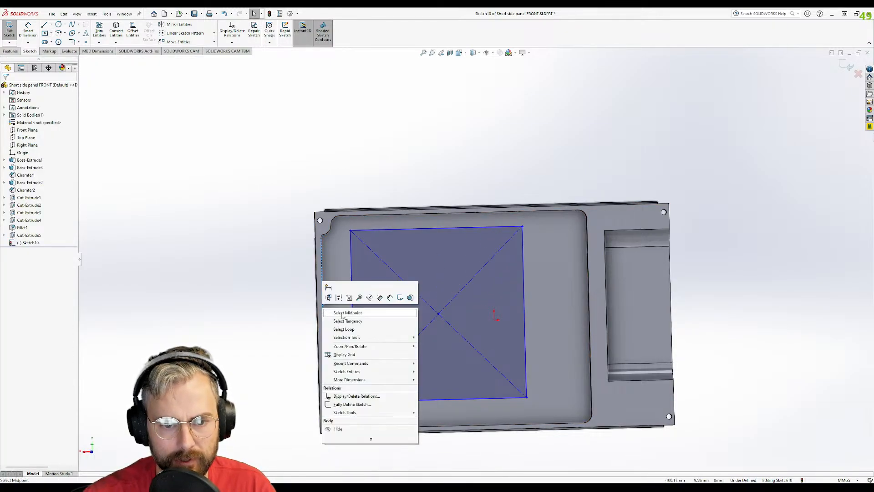
pyautogui.click(346, 313)
pyautogui.keyDown('ctrl'); pyautogui.click(440, 315); pyautogui.keyUp('ctrl')
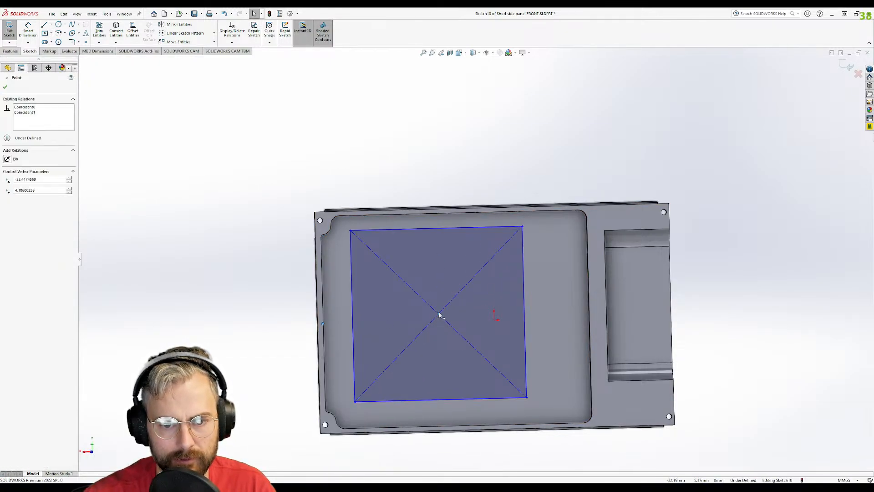
pyautogui.click(21, 197)
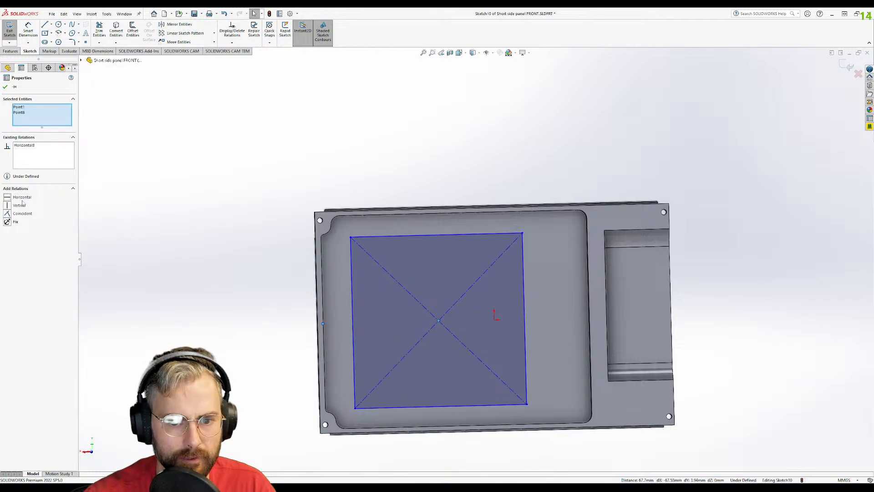
pyautogui.press('Escape')
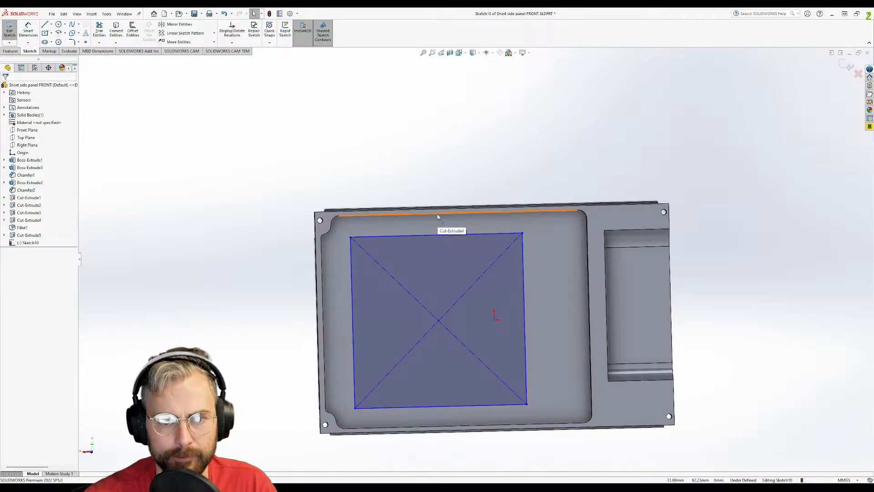
# - Align the rectangle's centre vertically with the midpoint of the recess's upper edge
pyautogui.rightClick(437, 214)
pyautogui.click(444, 236)
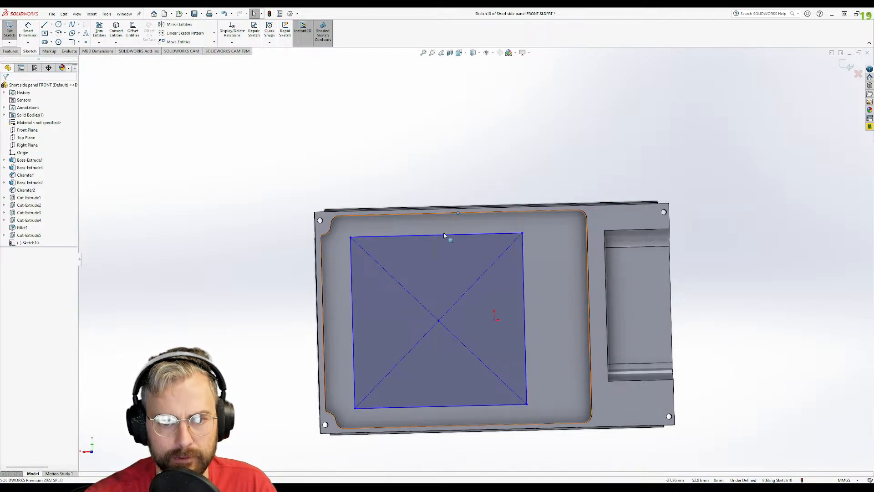
pyautogui.keyDown('ctrl'); pyautogui.click(439, 321); pyautogui.keyUp('ctrl')
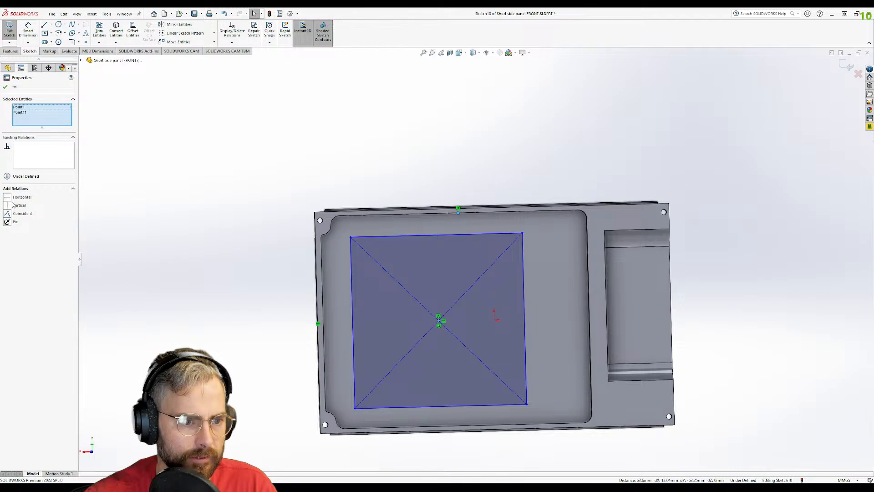
pyautogui.click(18, 205)
pyautogui.press('Escape')
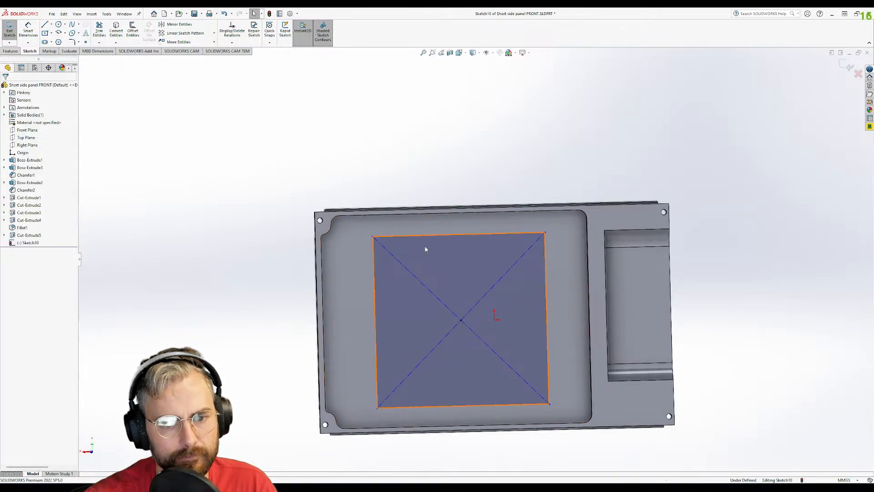
# - Dimension the rectangle's upper edge to 105 mm
pyautogui.press('d')
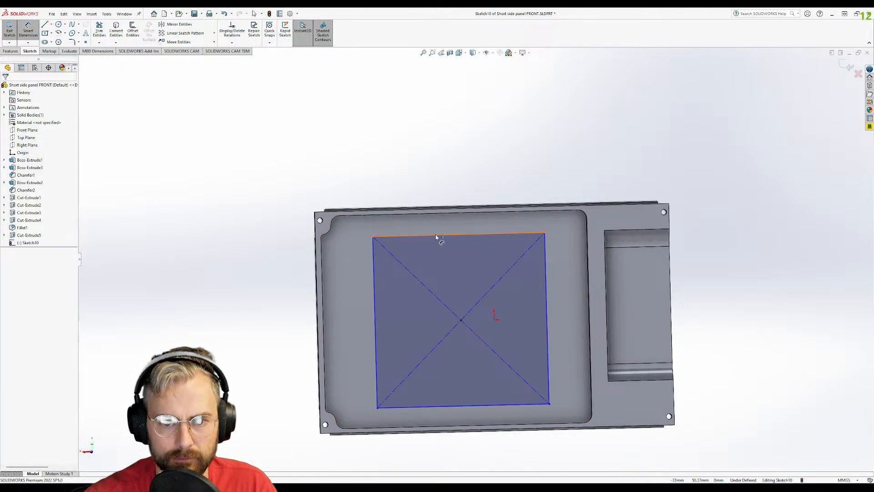
pyautogui.click(393, 236)
pyautogui.click(500, 156)
pyautogui.write('105')
pyautogui.press('Return')
pyautogui.press('Escape')
# - Make the rectangle's upper and side edges equal in length
pyautogui.click(428, 236)
pyautogui.keyDown('ctrl'); pyautogui.click(371, 292); pyautogui.keyUp('ctrl')
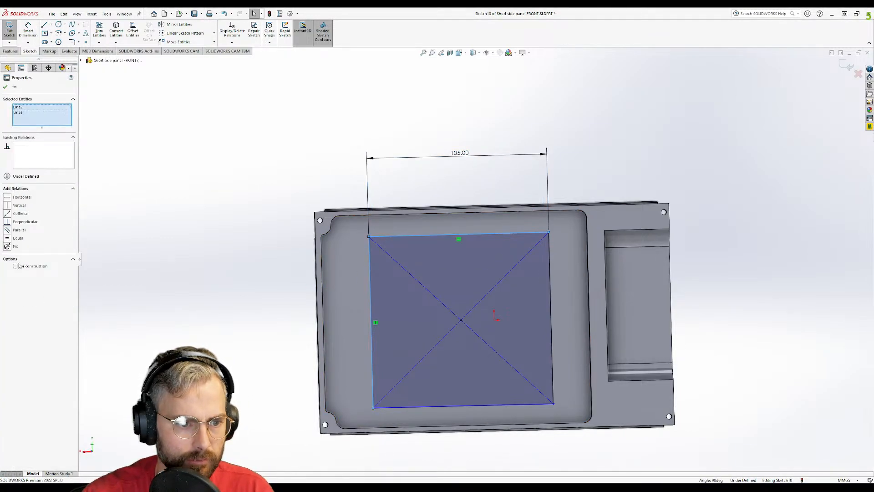
pyautogui.click(14, 238)
pyautogui.click(198, 248)
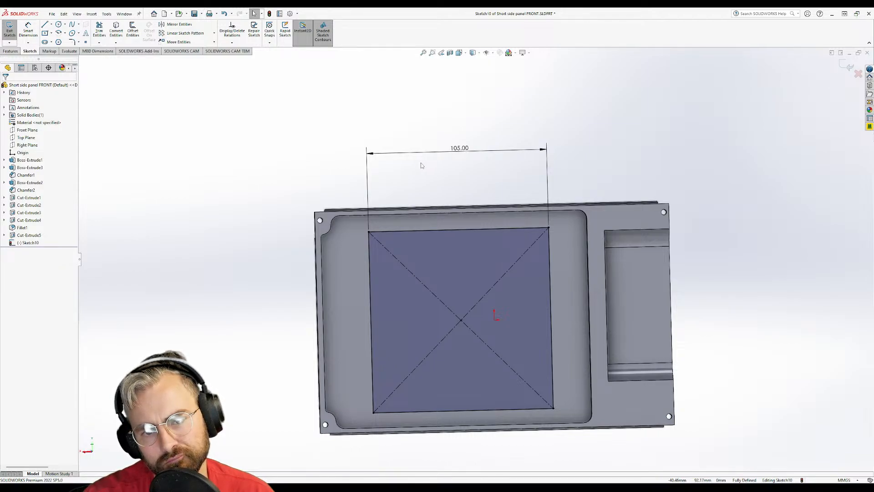
# - Inspect the existing relations on the square's upper edge
pyautogui.rightClick(451, 231)
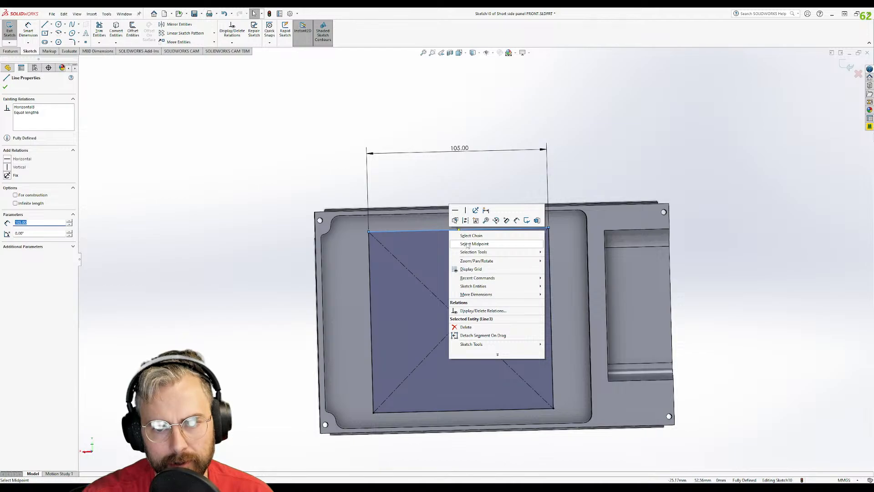
pyautogui.click(232, 159)
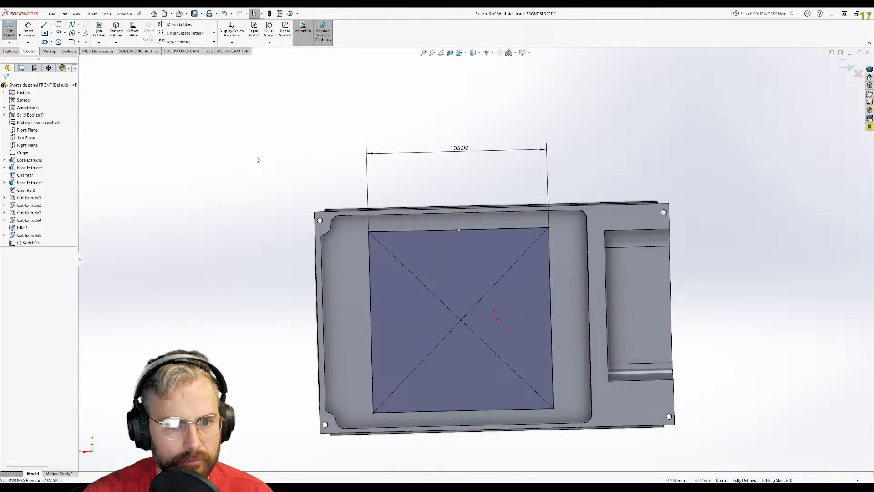
pyautogui.rightClick(455, 229)
pyautogui.click(474, 242)
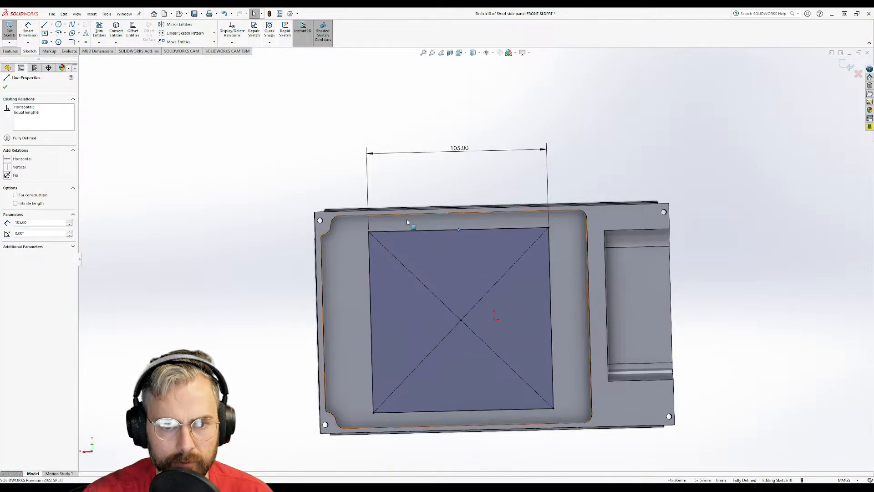
pyautogui.click(29, 108)
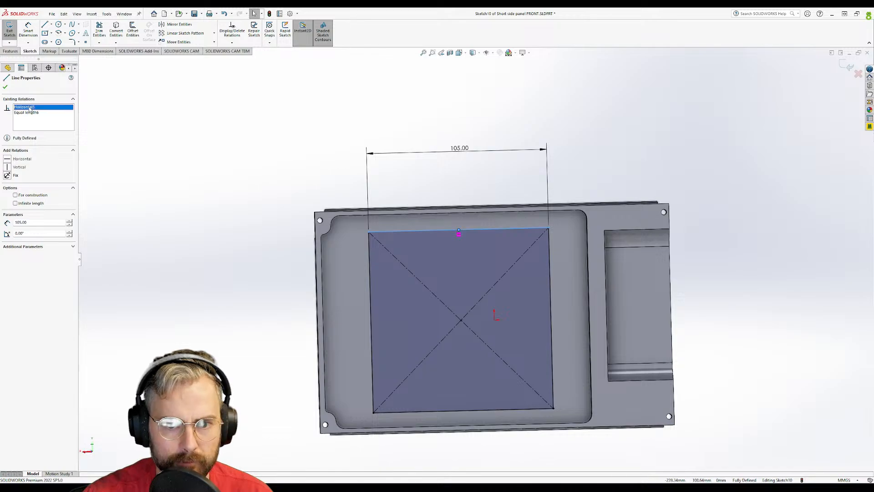
pyautogui.click(29, 112)
pyautogui.click(239, 157)
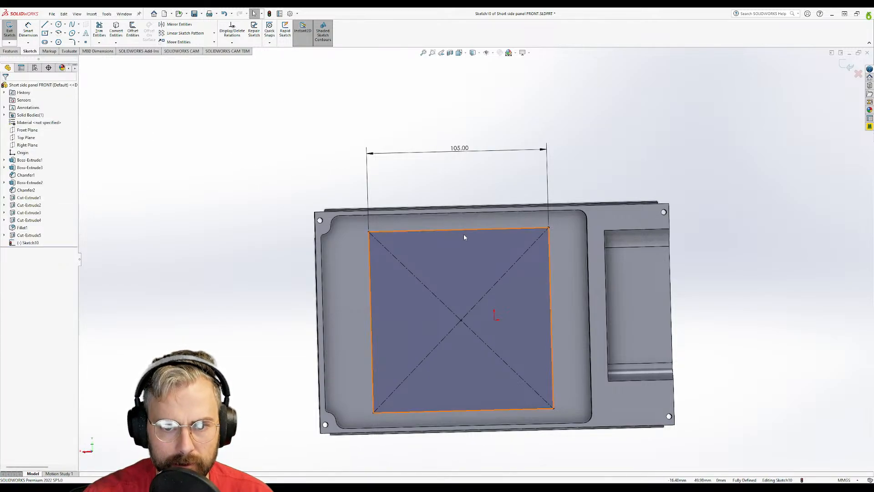
# - Delete the vertical relation between the square's centre and the midpoint of the recess's upper edge
pyautogui.click(462, 320)
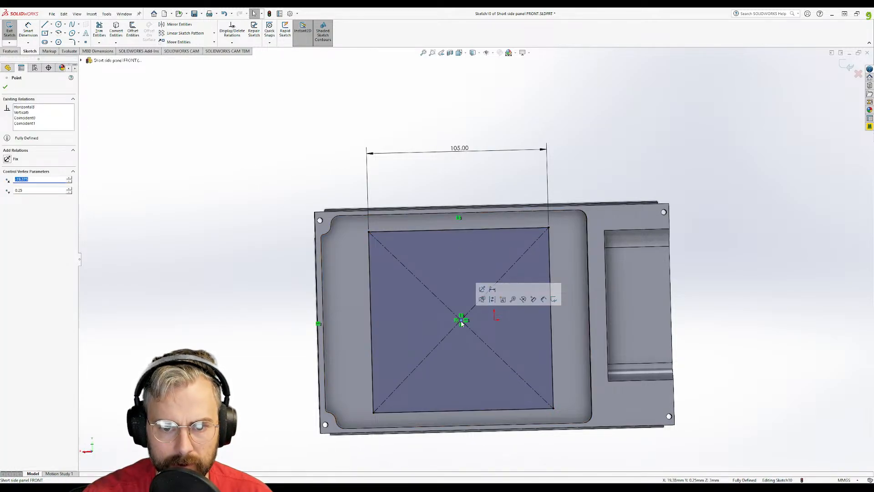
pyautogui.click(458, 219)
pyautogui.press('Delete')
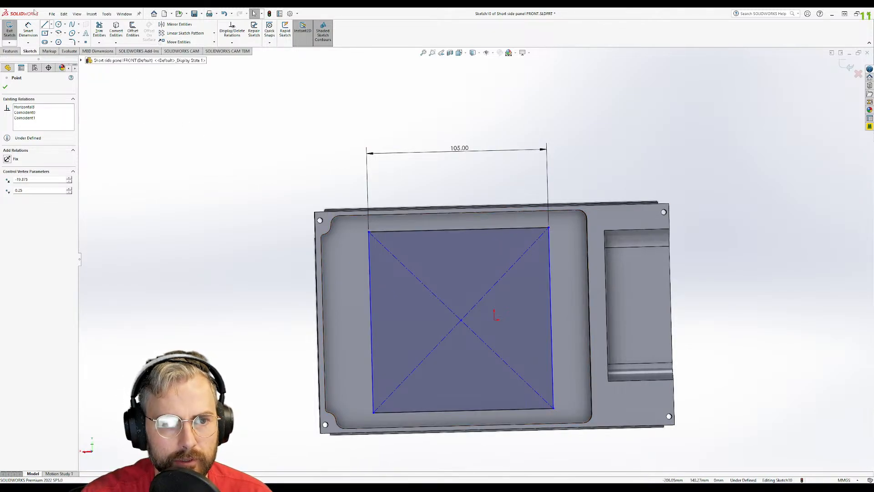
# - Draw a centreline across the recess from the midpoint of the notched side edge to the midpoint of the opposite side edge
pyautogui.click(51, 25)
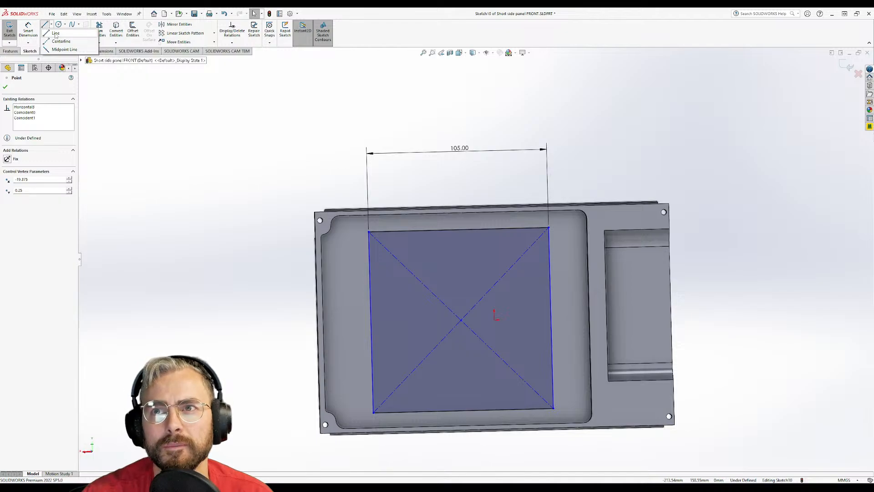
pyautogui.click(28, 42)
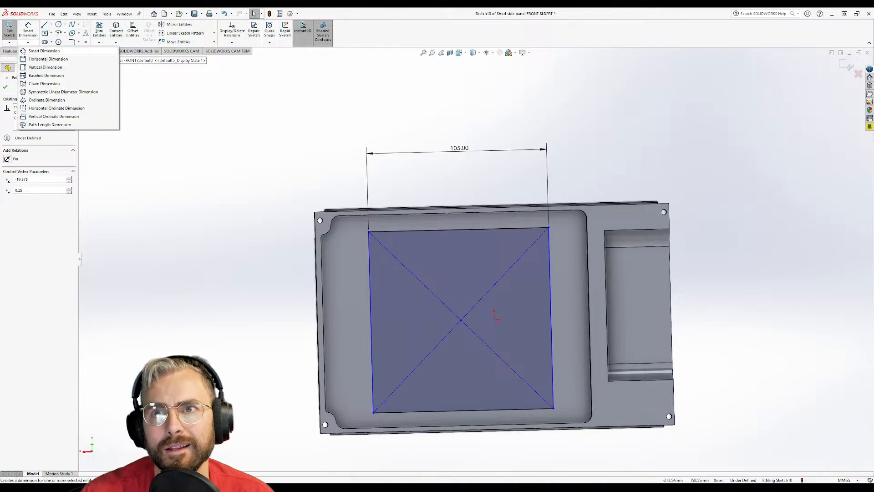
pyautogui.click(51, 24)
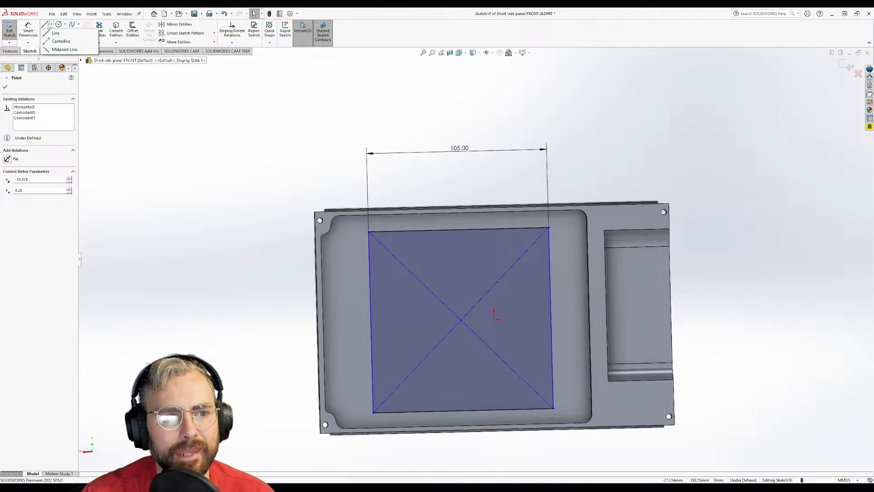
pyautogui.click(53, 43)
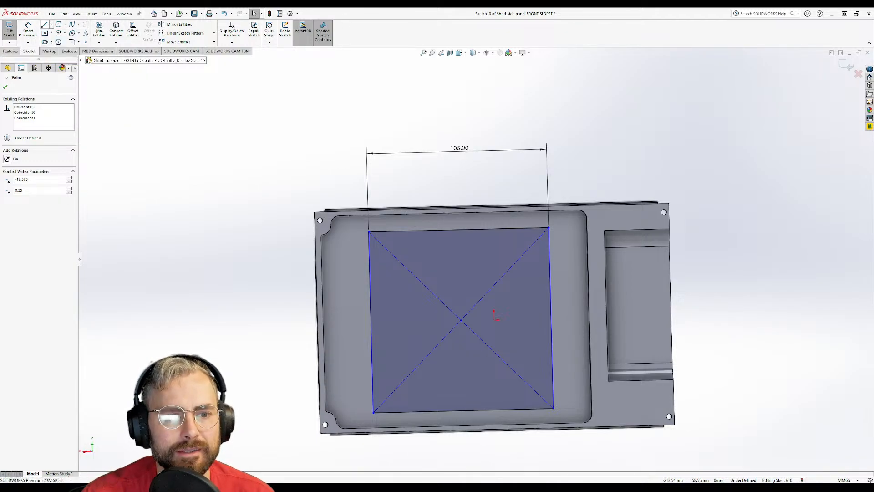
pyautogui.click(324, 324)
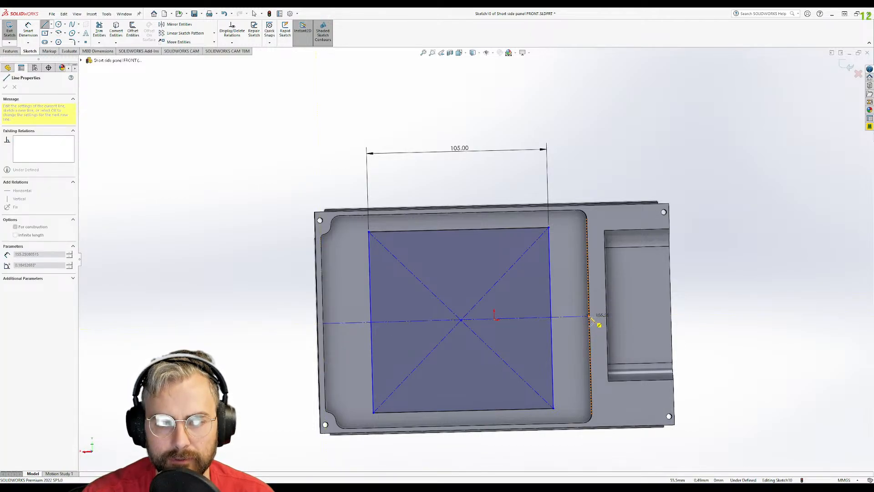
pyautogui.click(590, 317)
pyautogui.press('Escape')
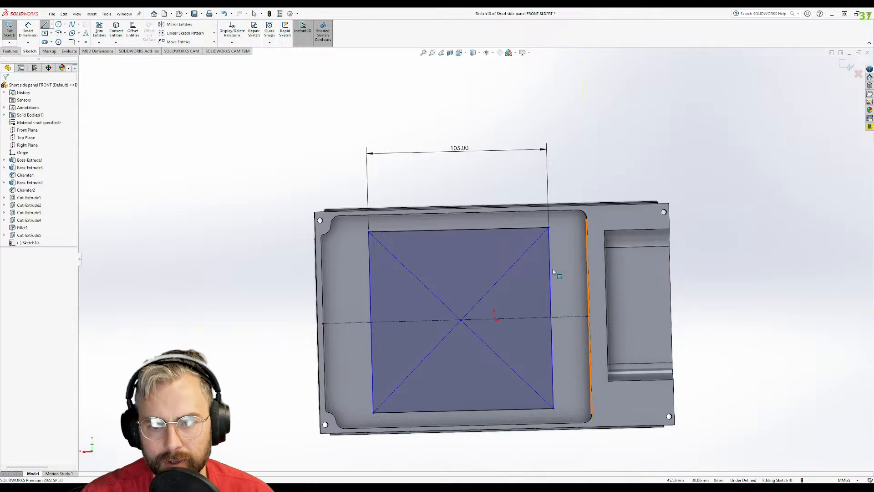
# - Try to make the square's centre coincident with the centreline's midpoint, and undo the relation
pyautogui.rightClick(443, 324)
pyautogui.click(461, 327)
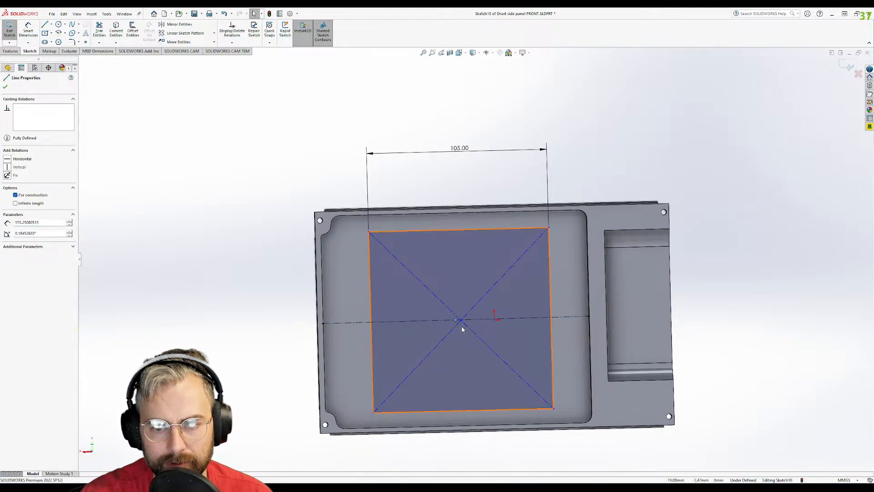
pyautogui.keyDown('ctrl'); pyautogui.click(462, 321); pyautogui.keyUp('ctrl')
pyautogui.keyDown('ctrl'); pyautogui.click(462, 320); pyautogui.keyUp('ctrl')
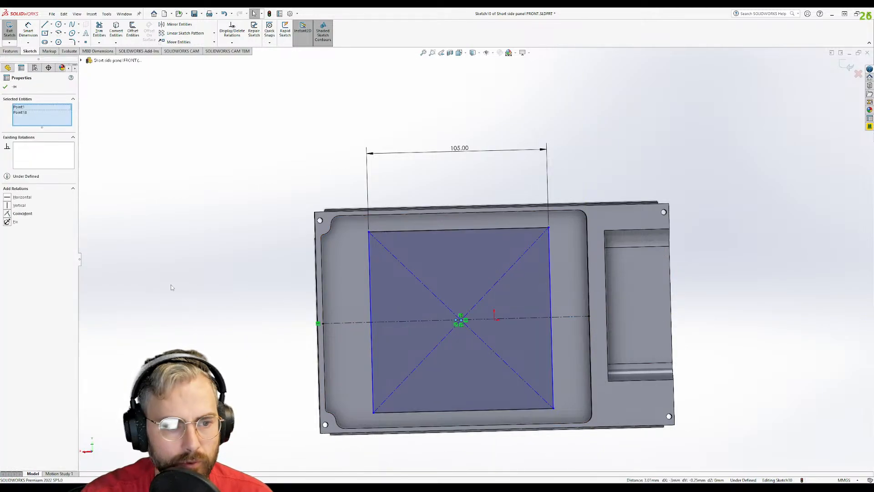
pyautogui.click(22, 214)
pyautogui.click(174, 234)
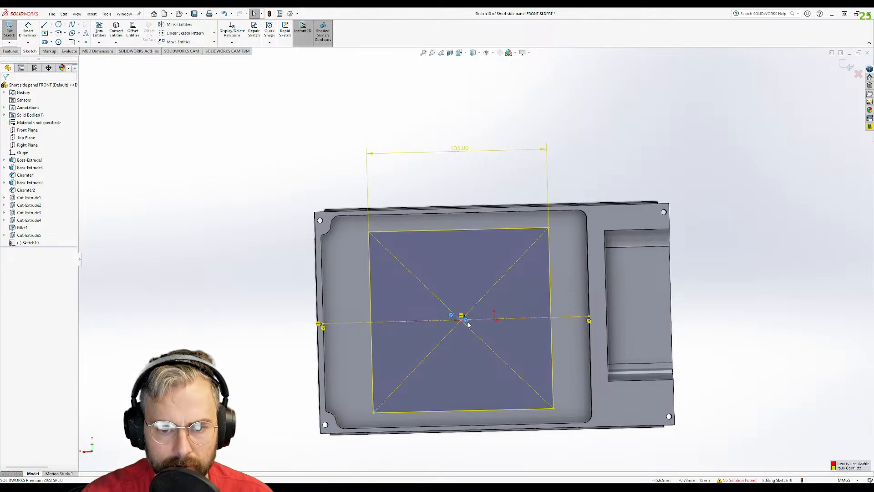
pyautogui.hotkey('ctrl', 'z')
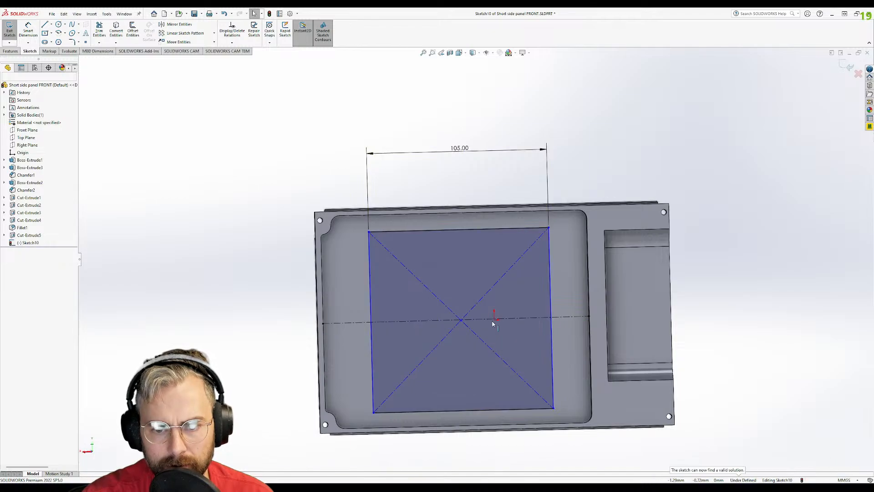
# - Try to move the square along the centreline so its centre snaps to the line's midpoint
pyautogui.moveTo(461, 320)
pyautogui.mouseDown()
pyautogui.moveTo(431, 322)
pyautogui.moveTo(439, 322)
pyautogui.mouseUp()
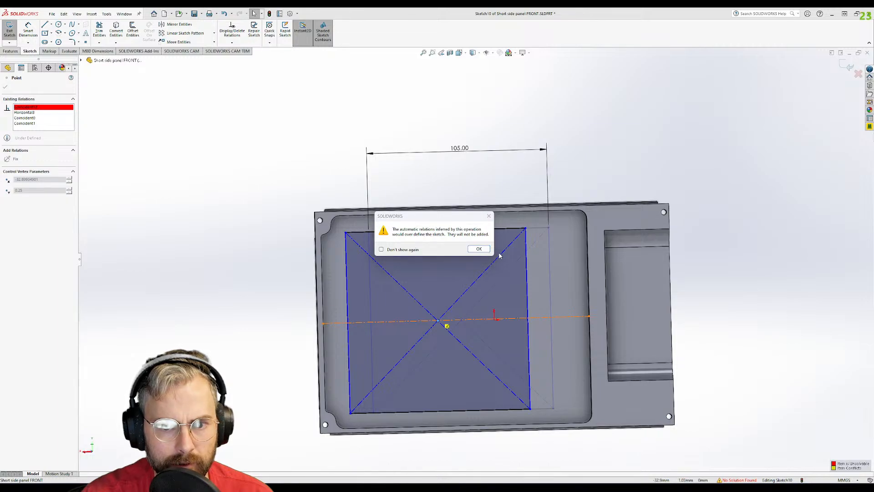
pyautogui.click(479, 249)
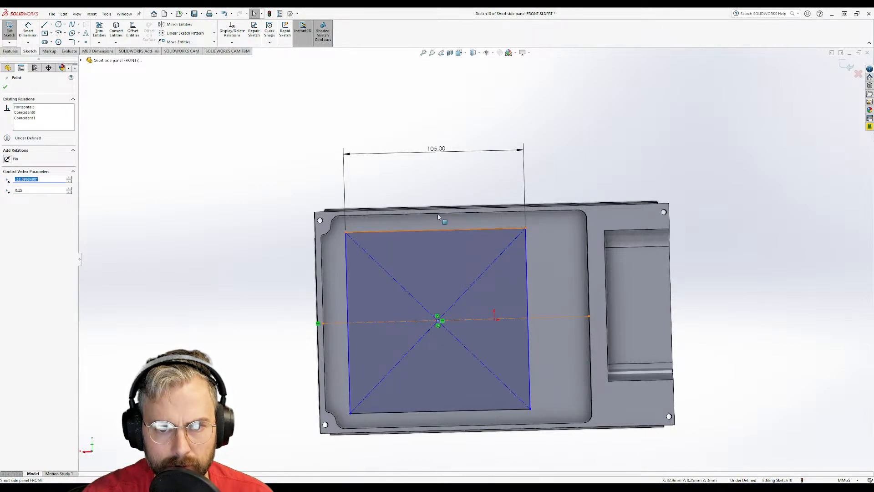
pyautogui.moveTo(438, 323)
pyautogui.mouseDown()
pyautogui.moveTo(432, 324)
pyautogui.moveTo(460, 326)
pyautogui.mouseUp()
pyautogui.click(483, 249)
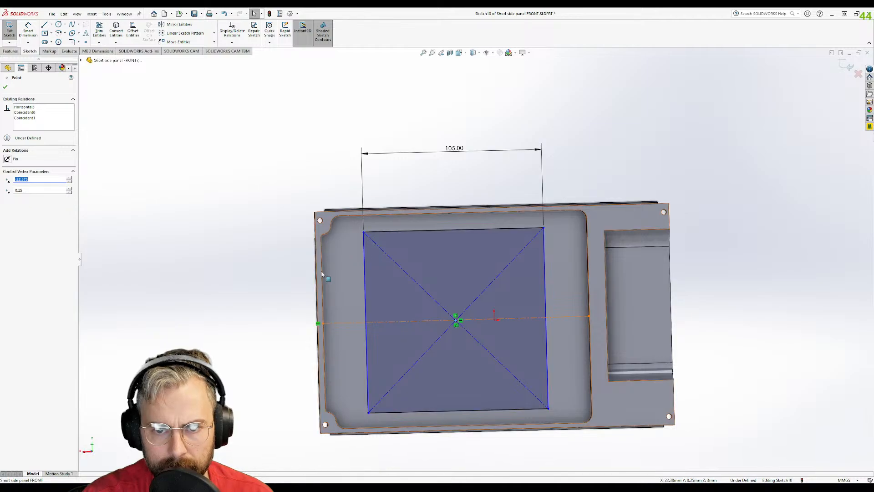
pyautogui.press('Escape')
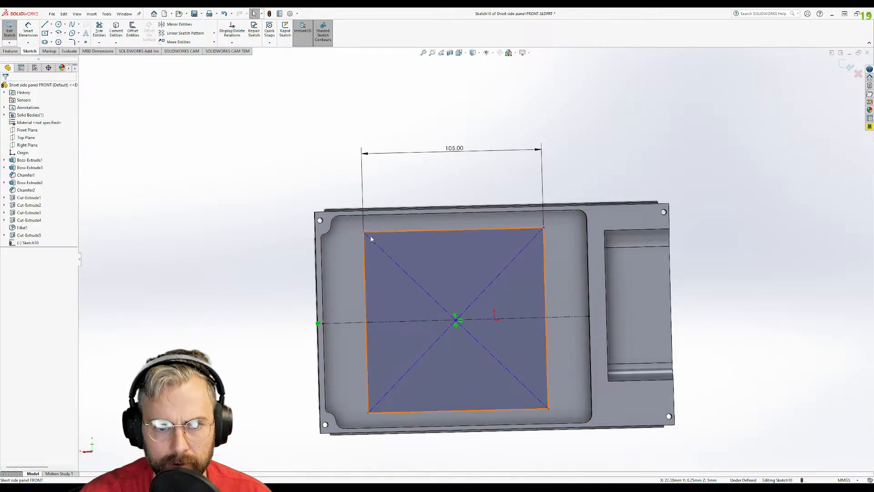
# - Delete the horizontal relation between the square's centre and the midpoint of the recess's notched side edge
pyautogui.rightClick(322, 308)
pyautogui.click(319, 324)
pyautogui.press('Delete')
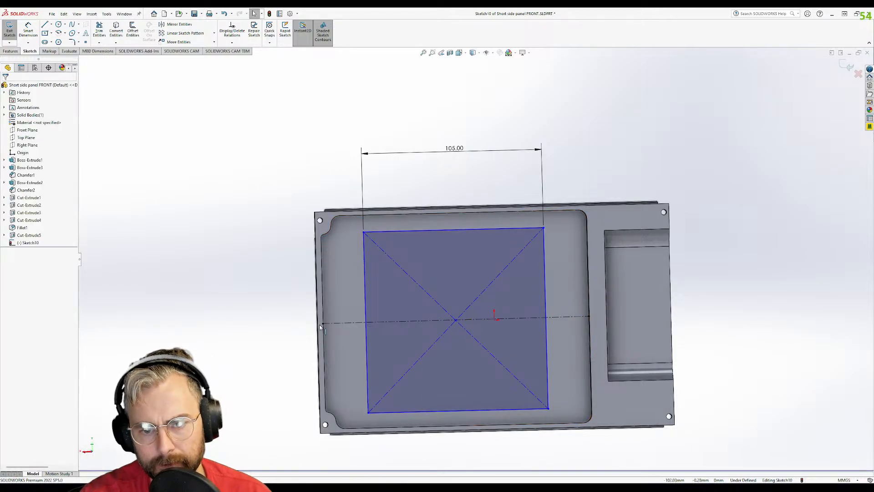
# - Constrain the square's centre to the midpoint of the centreline across the recess
pyautogui.moveTo(458, 320); pyautogui.dragTo(433, 320)
pyautogui.click(449, 322)
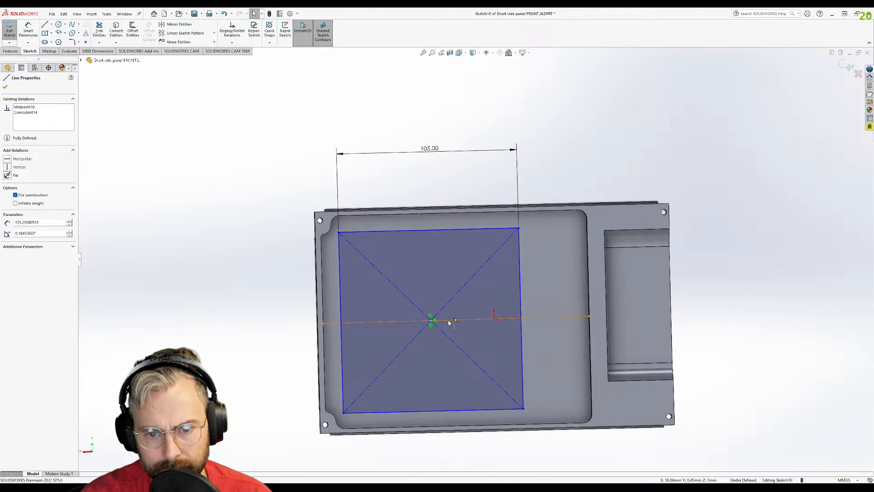
pyautogui.keyDown('ctrl'); pyautogui.click(455, 321); pyautogui.keyUp('ctrl')
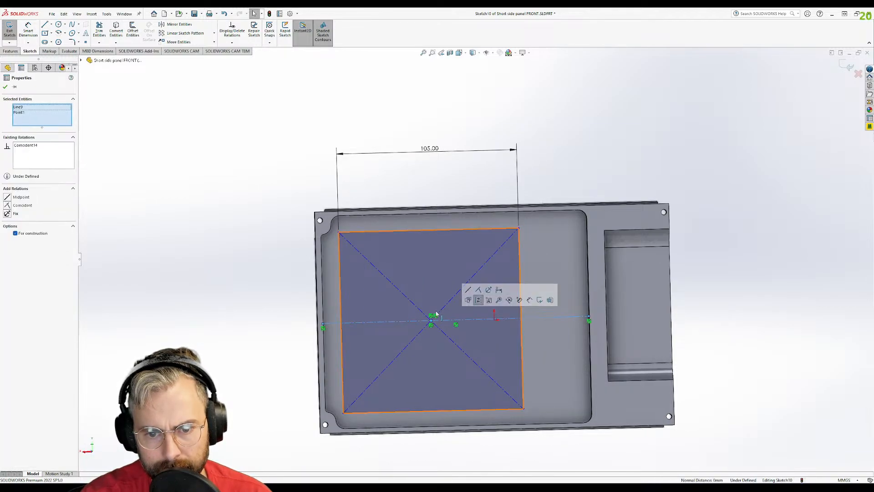
pyautogui.click(27, 206)
pyautogui.click(172, 238)
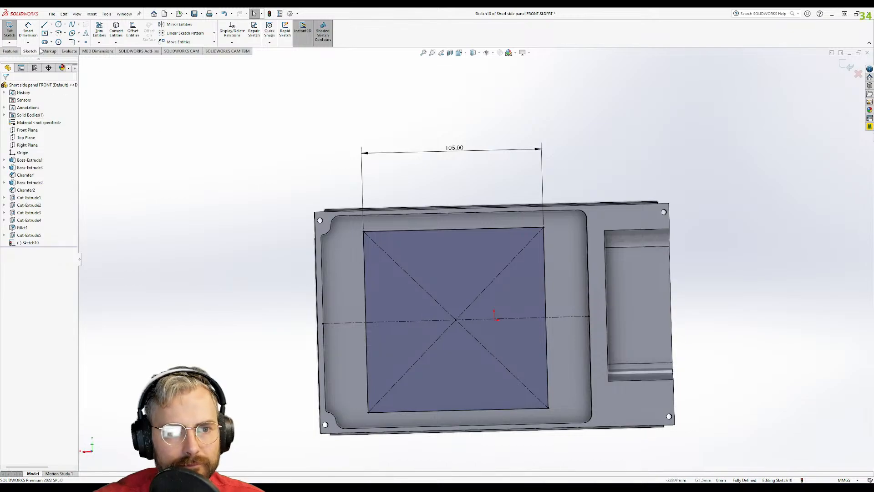
# - Sketch circles with radii of about 2.7 mm and 5.2 mm centred on the square's two upper corners
pyautogui.click(59, 24)
pyautogui.scroll(-5, 410, 234)
pyautogui.click(305, 236)
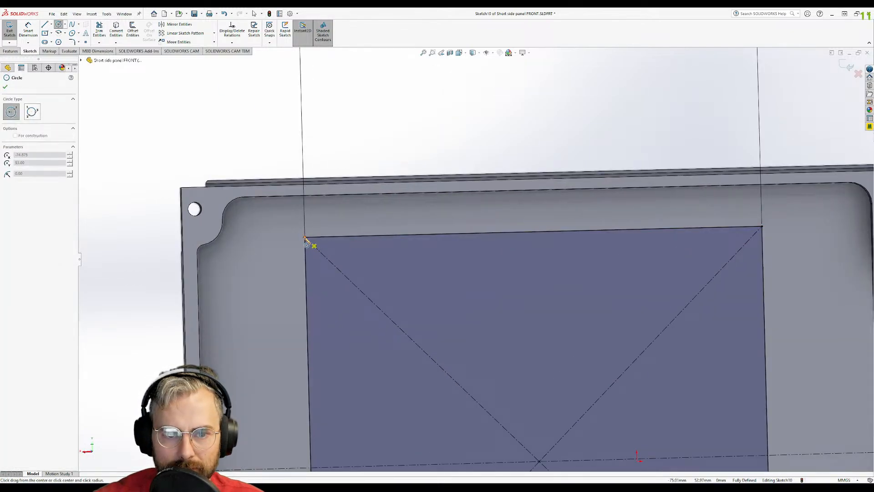
pyautogui.click(316, 241)
pyautogui.click(762, 226)
pyautogui.click(780, 216)
pyautogui.scroll(4, 520, 372)
pyautogui.scroll(3, 447, 328)
# - Sketch circles with radii of about 4.9 mm and 6 mm centred on the square's two lower corners
pyautogui.scroll(-5, 396, 361)
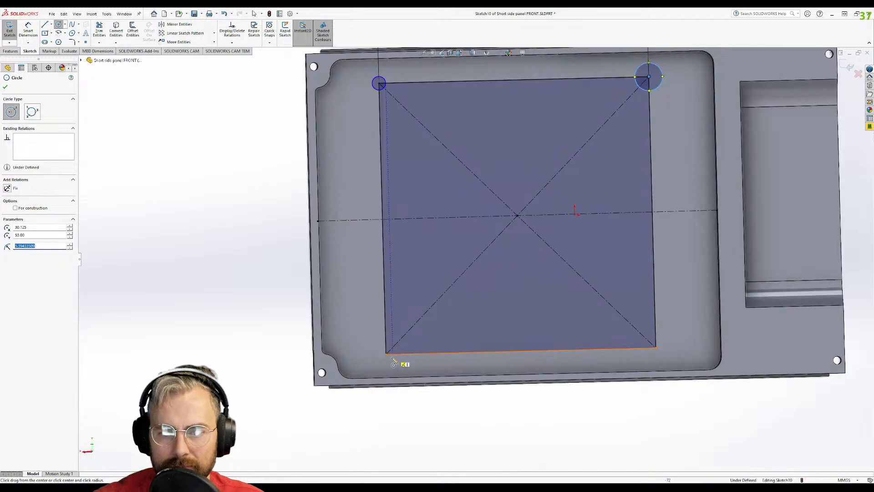
pyautogui.click(386, 357)
pyautogui.click(398, 363)
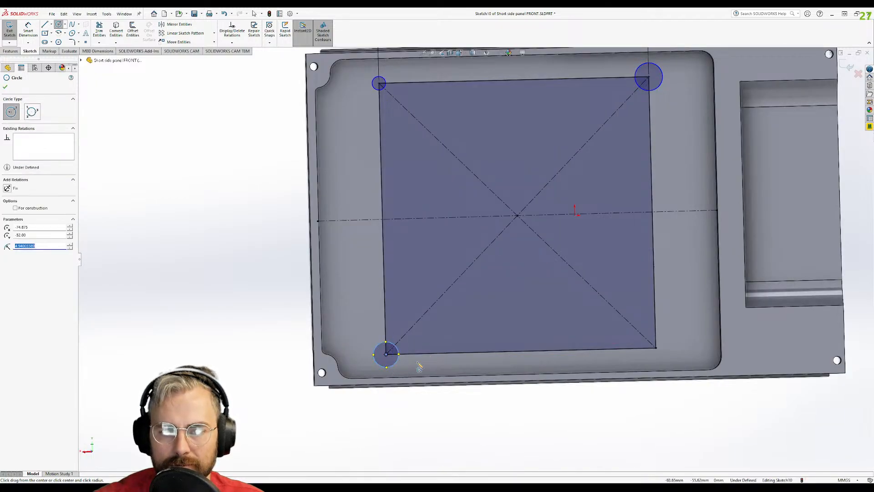
pyautogui.click(656, 348)
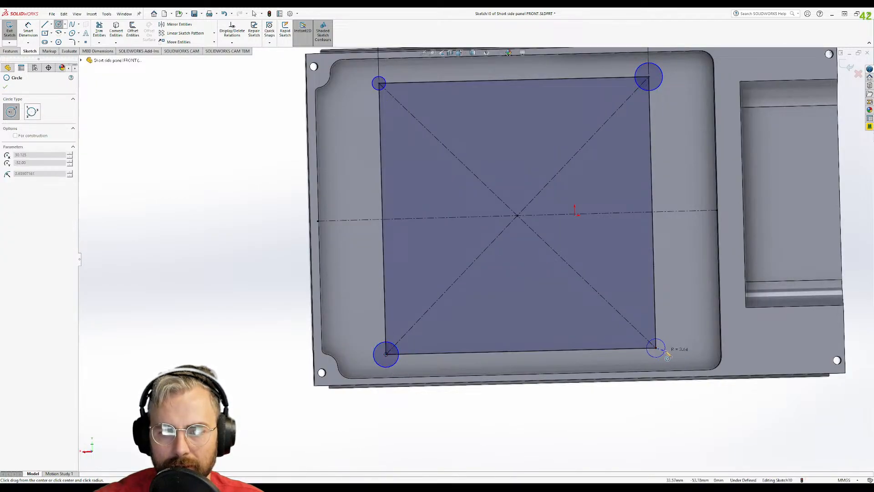
pyautogui.click(669, 355)
pyautogui.press('Escape')
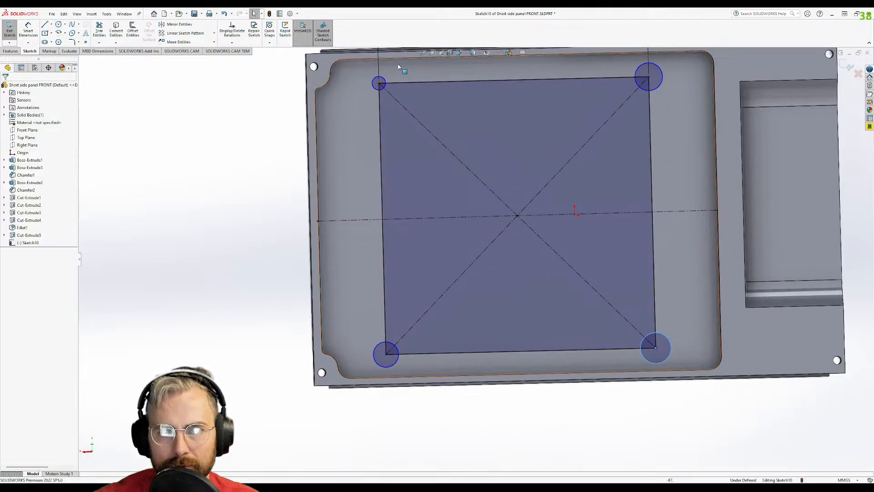
# - Make the four corner circles equal in size
pyautogui.click(380, 82)
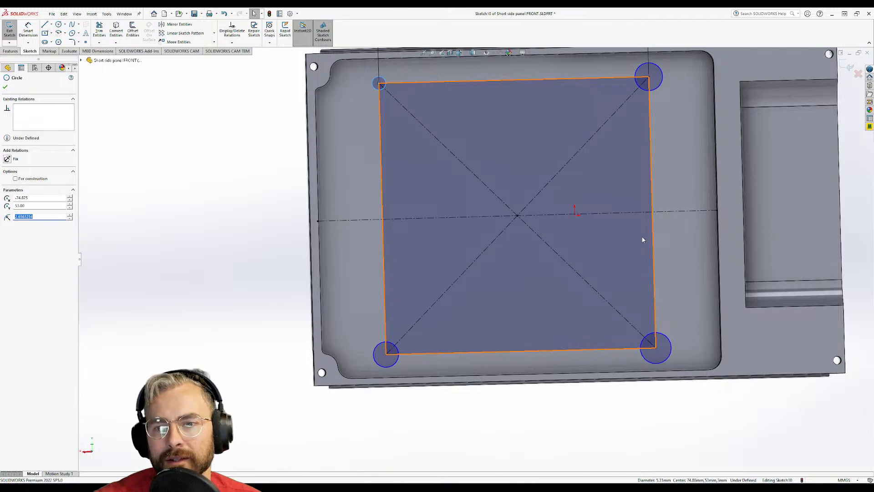
pyautogui.keyDown('ctrl'); pyautogui.click(656, 346); pyautogui.keyUp('ctrl')
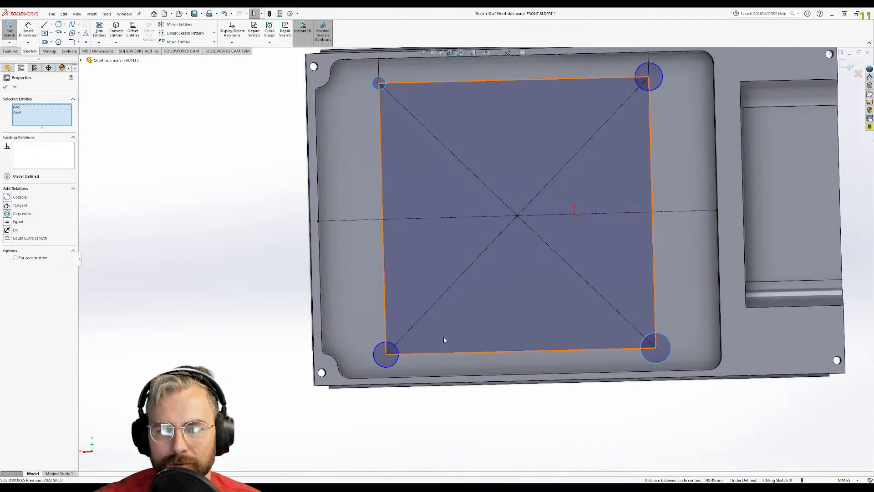
pyautogui.keyDown('ctrl'); pyautogui.click(385, 351); pyautogui.keyUp('ctrl')
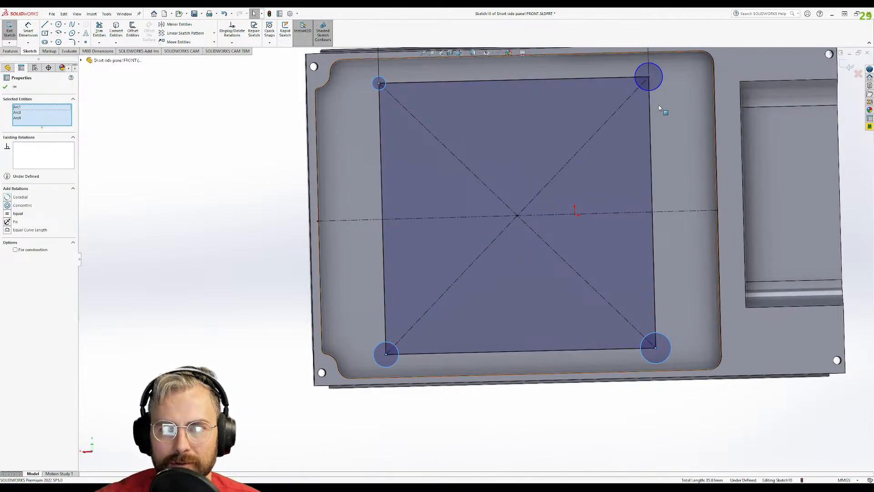
pyautogui.keyDown('ctrl'); pyautogui.click(659, 89); pyautogui.keyUp('ctrl')
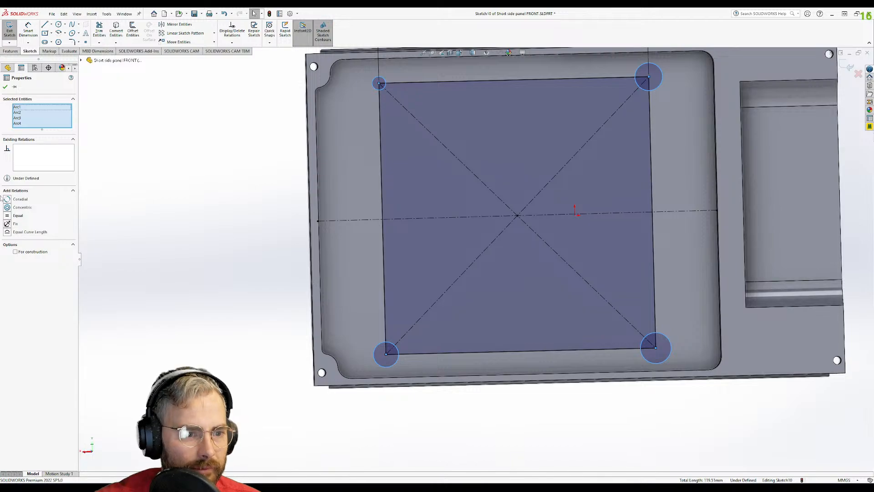
pyautogui.click(17, 216)
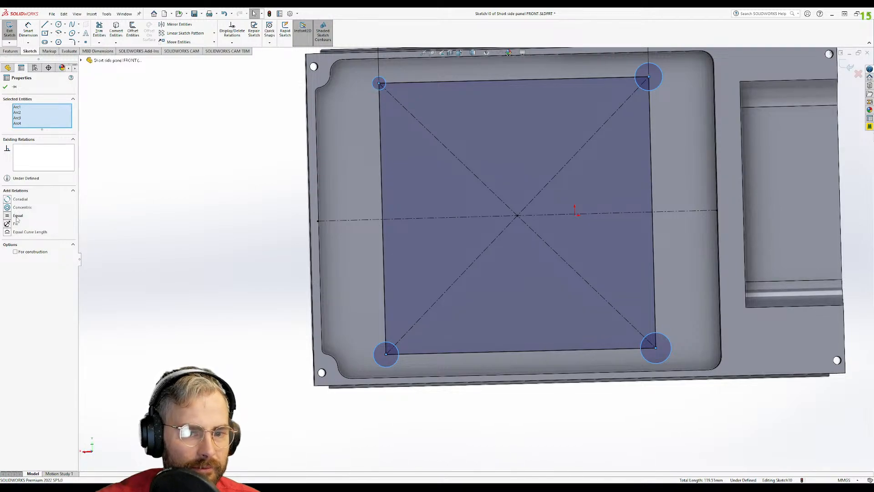
# - Dimension the diameter of the circle at the square's upper-left corner as 5.5 mm
pyautogui.click(237, 222)
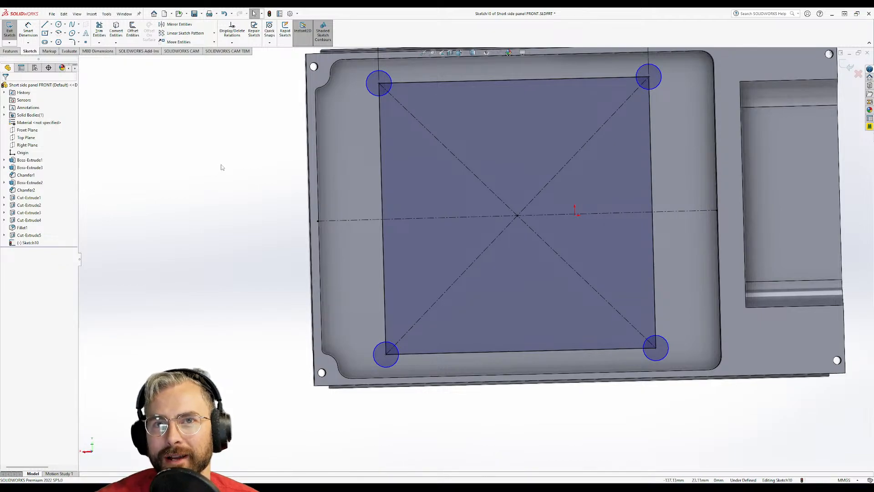
pyautogui.click(28, 29)
pyautogui.click(381, 95)
pyautogui.click(263, 123)
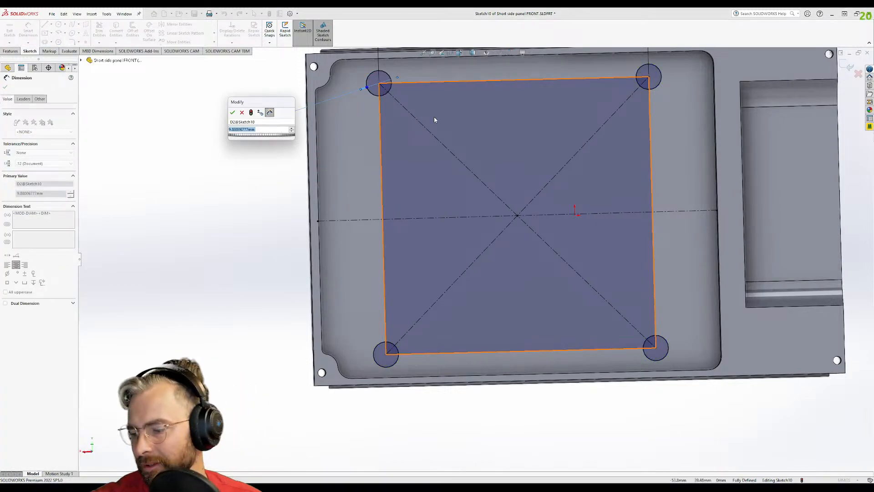
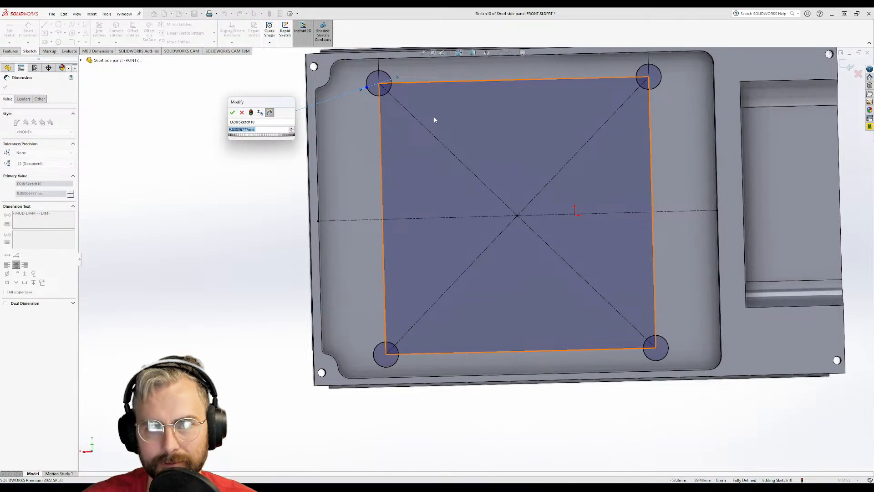
pyautogui.write('6.5')
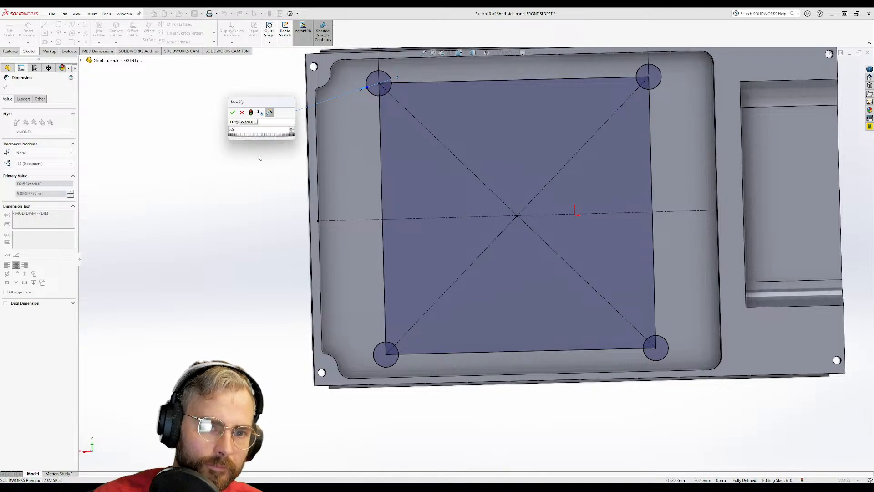
pyautogui.press('Return')
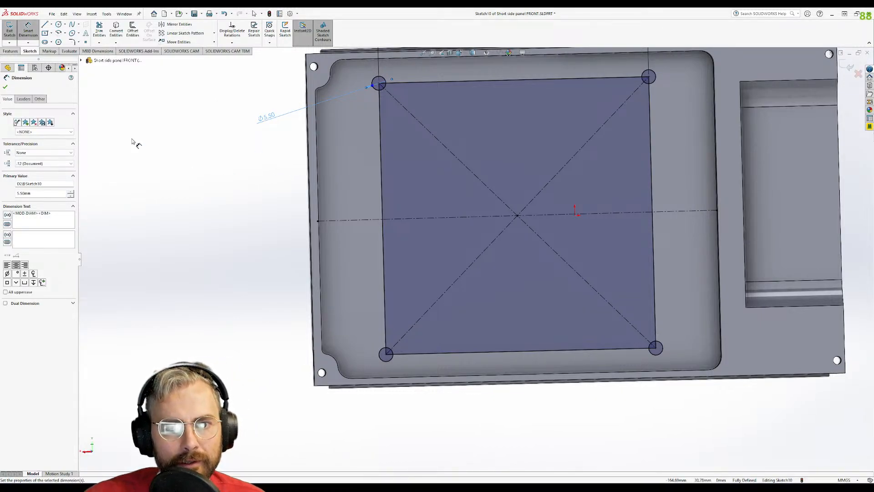
# - Change the corner circle's diameter dimension to 6 mm
pyautogui.click(11, 51)
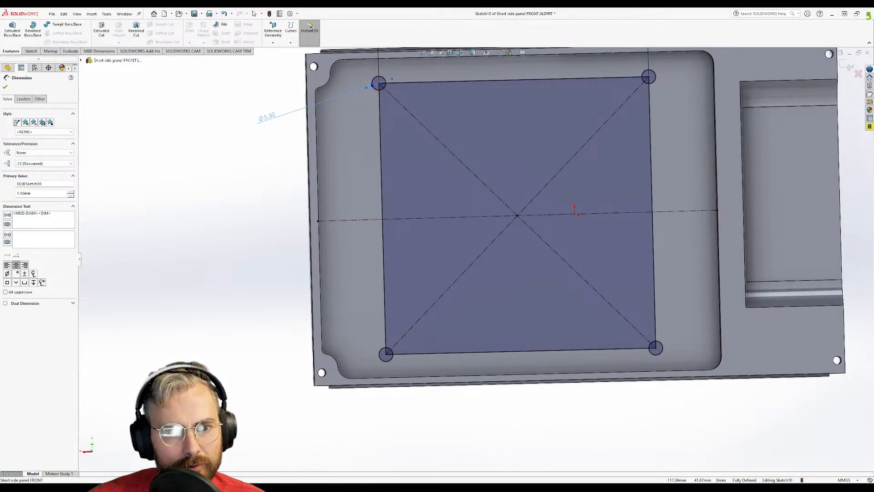
pyautogui.doubleClick(268, 116)
pyautogui.write('6')
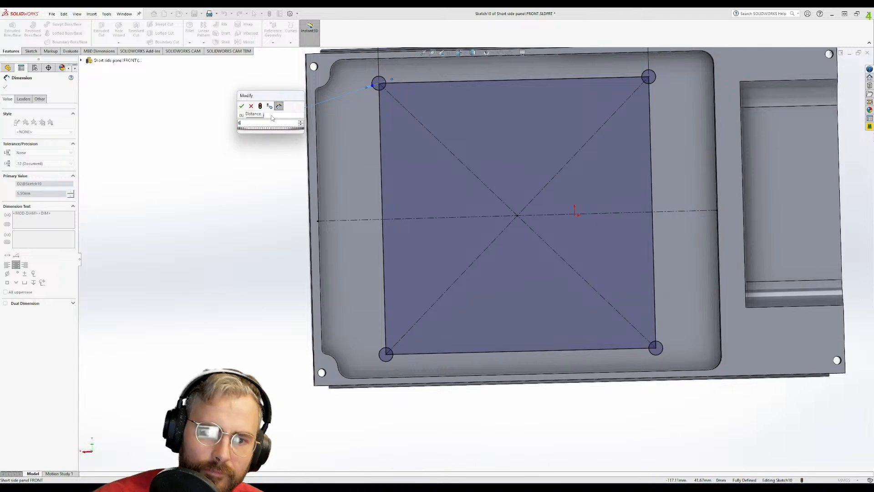
pyautogui.press('Return')
pyautogui.click(238, 136)
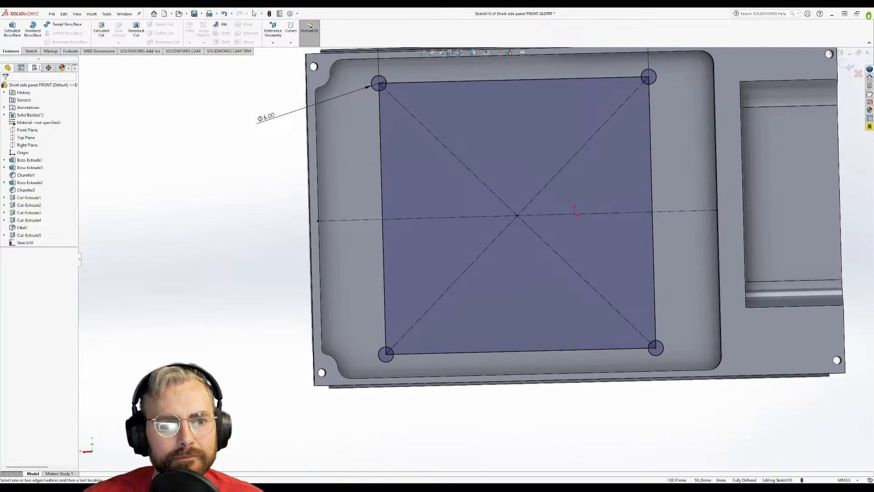
# - Begin a Through All extruded cut, picking both regions of each of the square's two upper corner circles as contours
pyautogui.click(101, 31)
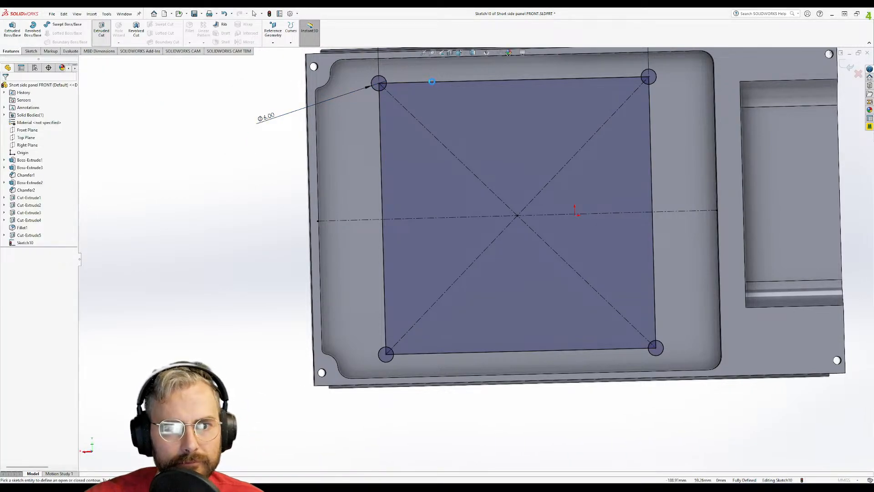
pyautogui.scroll(-5, 425, 82)
pyautogui.click(354, 149)
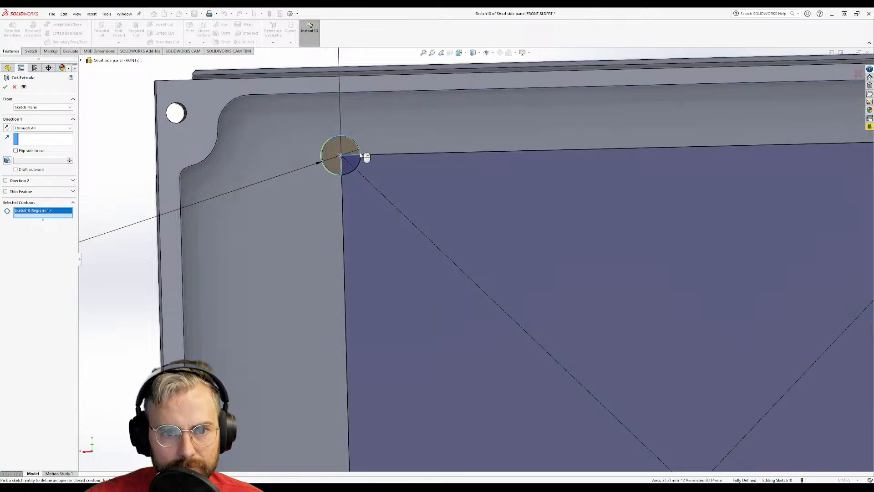
pyautogui.click(356, 163)
pyautogui.scroll(3, 656, 152)
pyautogui.scroll(-2, 719, 210)
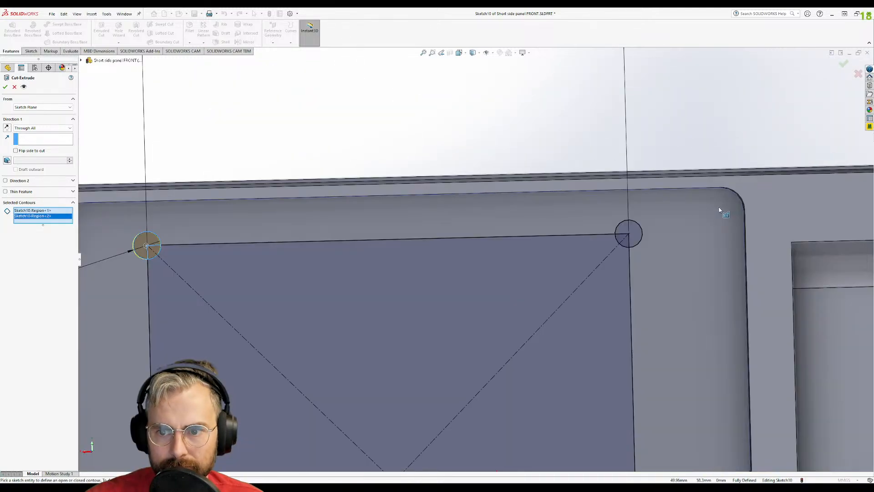
pyautogui.click(631, 233)
pyautogui.click(626, 243)
pyautogui.scroll(4, 628, 255)
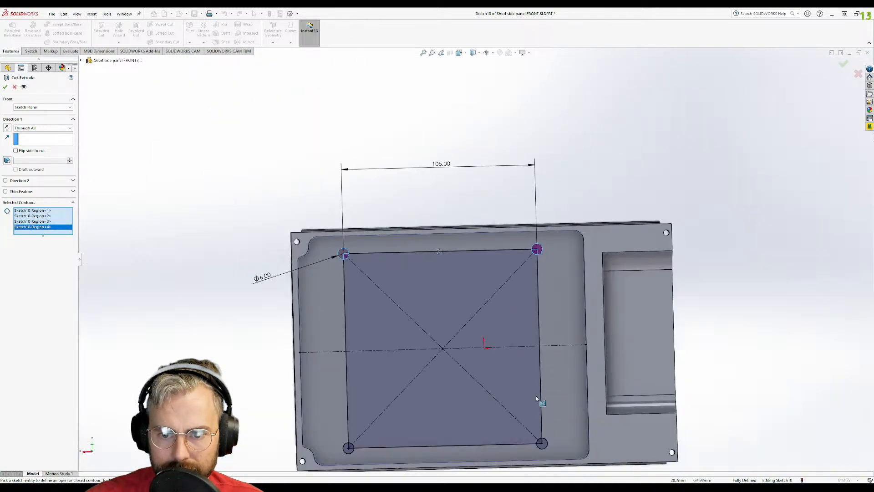
# - Add both regions of each of the two lower corner circles and complete the Through All cut
pyautogui.scroll(-6, 544, 444)
pyautogui.click(545, 445)
pyautogui.click(547, 451)
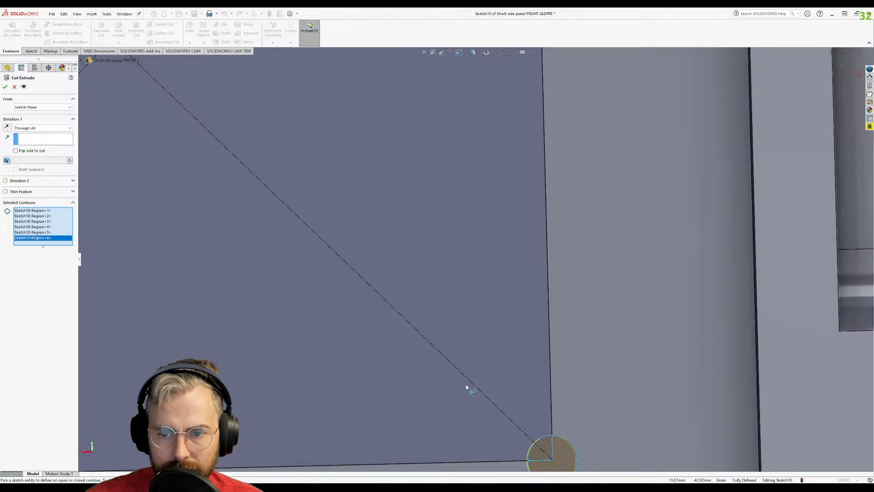
pyautogui.scroll(4, 392, 349)
pyautogui.scroll(-5, 377, 318)
pyautogui.scroll(-2, 348, 313)
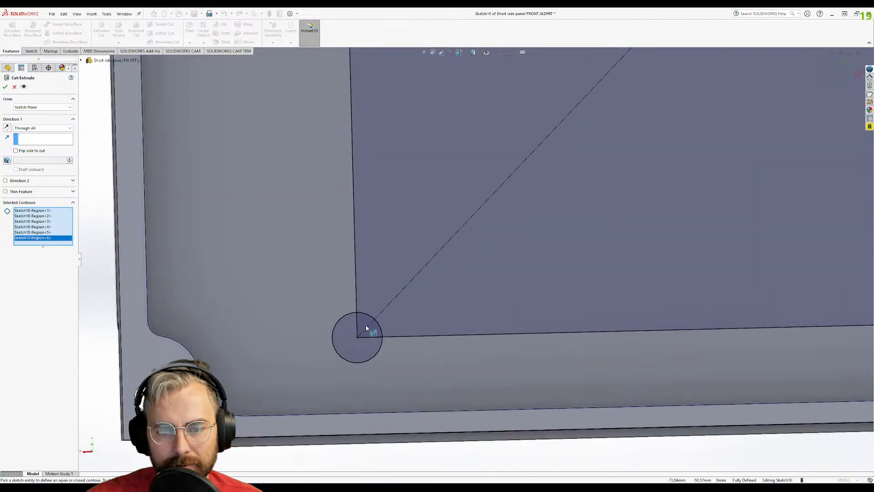
pyautogui.click(368, 328)
pyautogui.click(348, 338)
pyautogui.scroll(4, 391, 289)
pyautogui.moveTo(390, 290); pyautogui.dragTo(217, 248, button='middle')
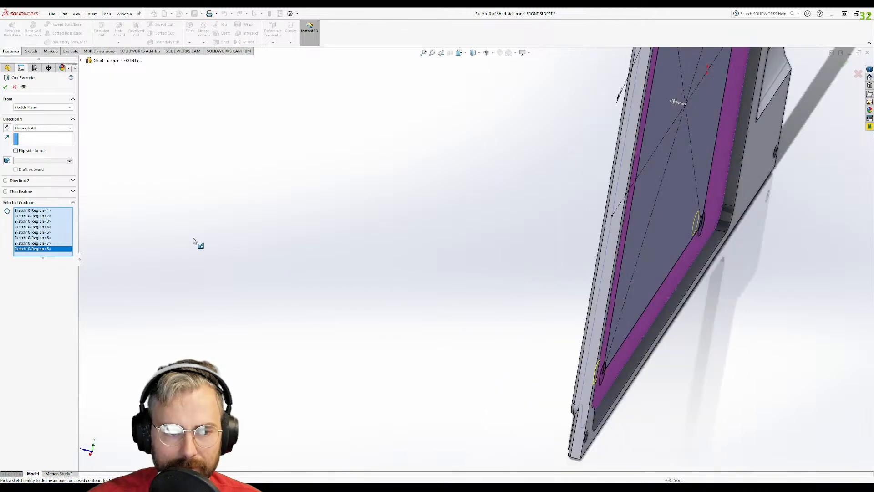
pyautogui.click(5, 87)
pyautogui.scroll(2, 483, 253)
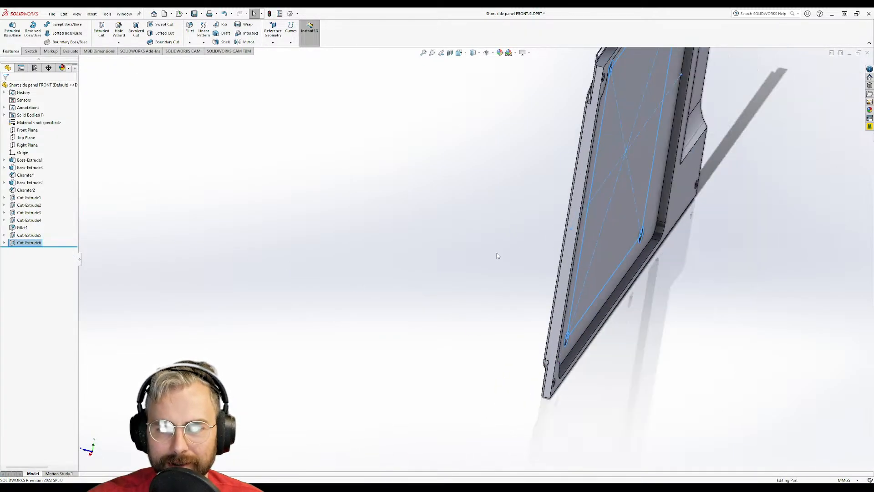
pyautogui.click(498, 256)
# - Try a 1 mm, 45° chamfer on the edge of the fan mounting hole nearest the panel's corner notch
pyautogui.moveTo(610, 280); pyautogui.dragTo(587, 138, button='middle')
pyautogui.scroll(-6, 587, 140)
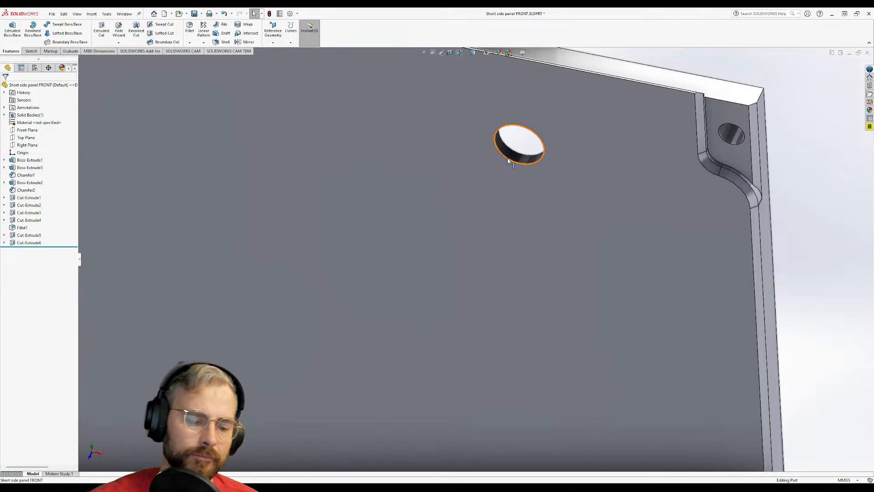
pyautogui.click(508, 161)
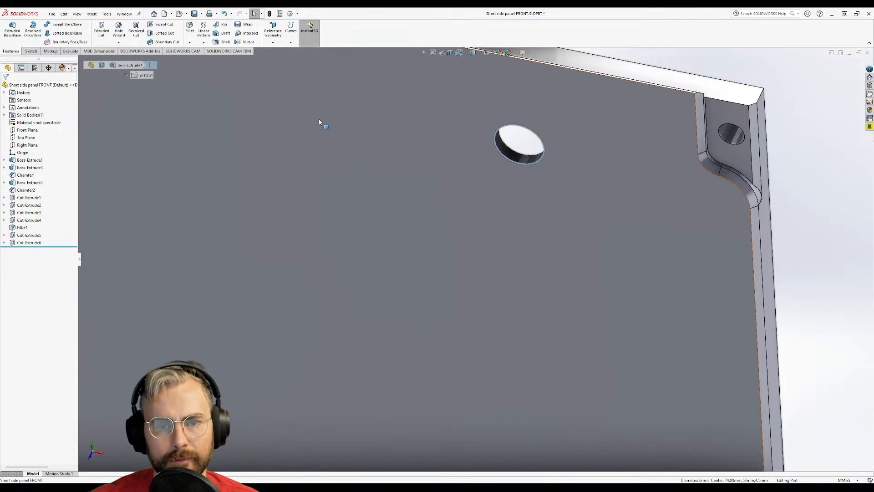
pyautogui.click(190, 44)
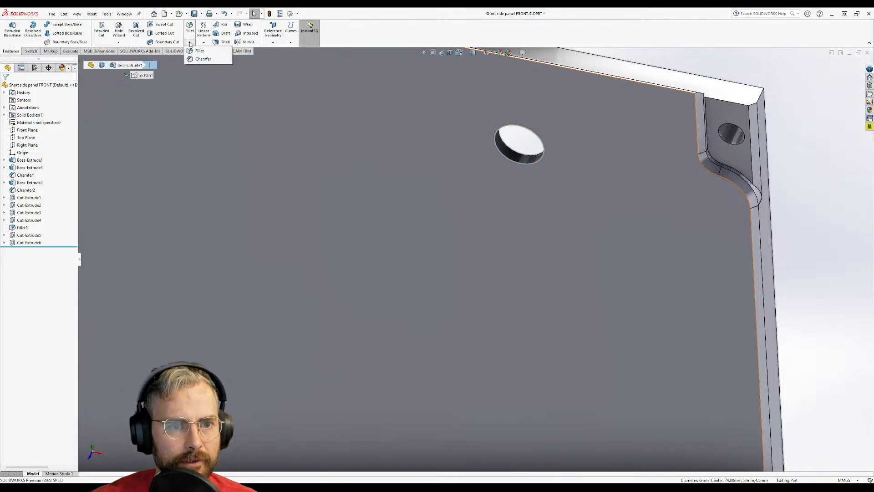
pyautogui.click(203, 59)
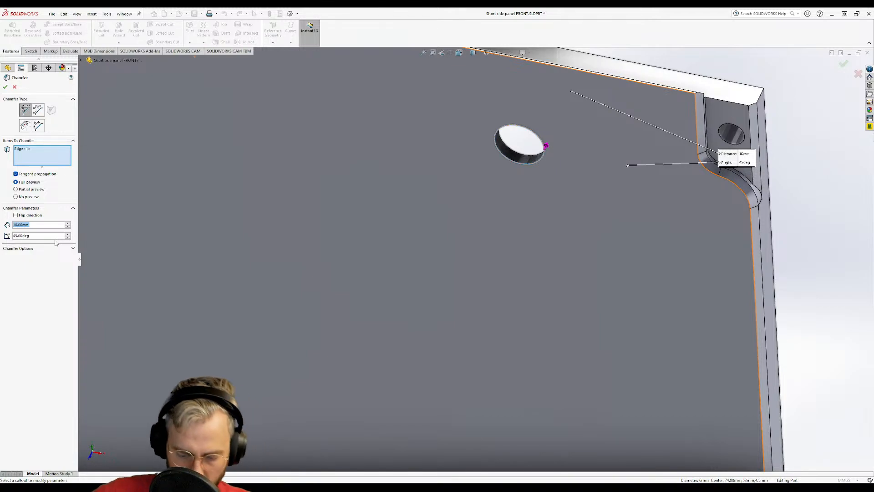
pyautogui.write('1')
pyautogui.press('Return')
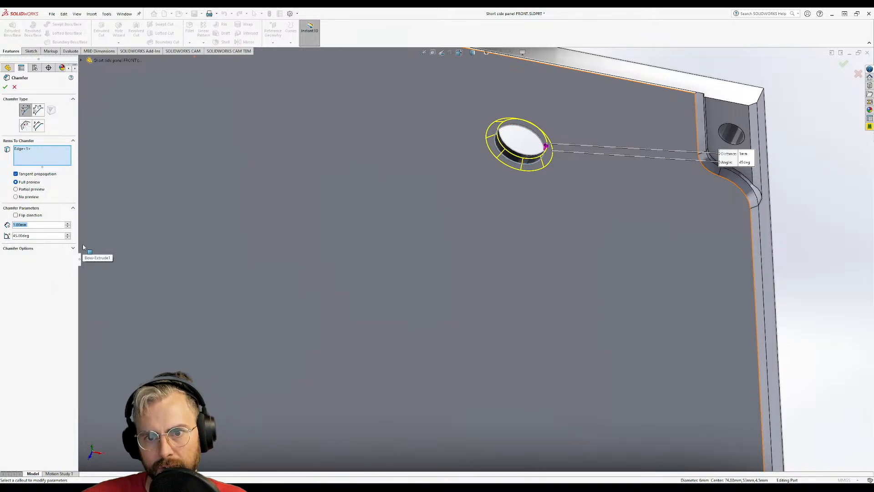
pyautogui.press('Return')
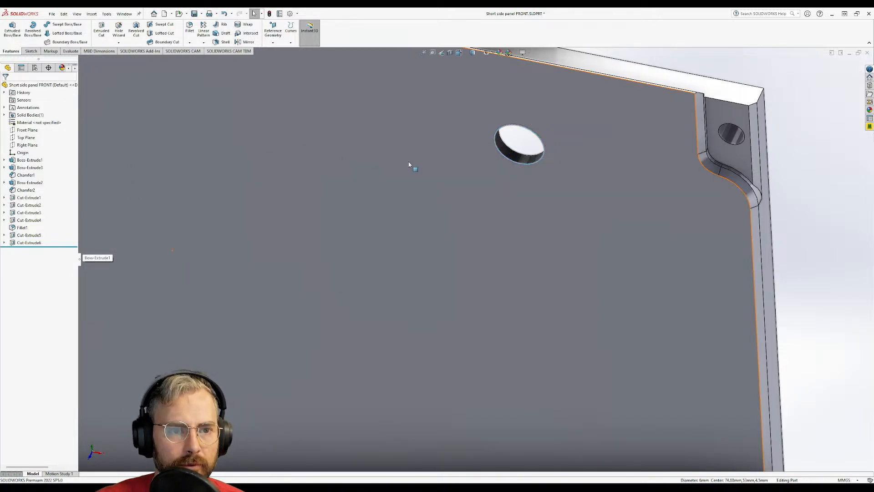
# - Start a sketch on the panel's long narrow edge face and draw a closed three-line triangle beyond the edge
pyautogui.click(678, 77)
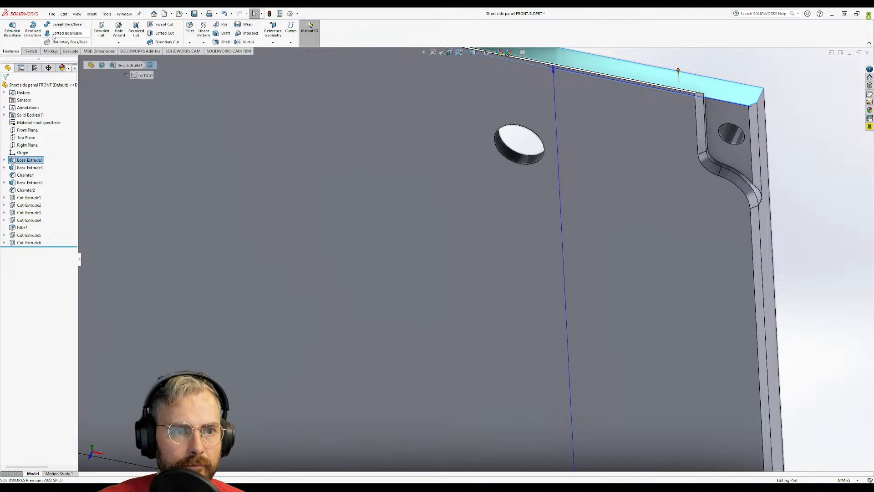
pyautogui.click(31, 51)
pyautogui.click(10, 28)
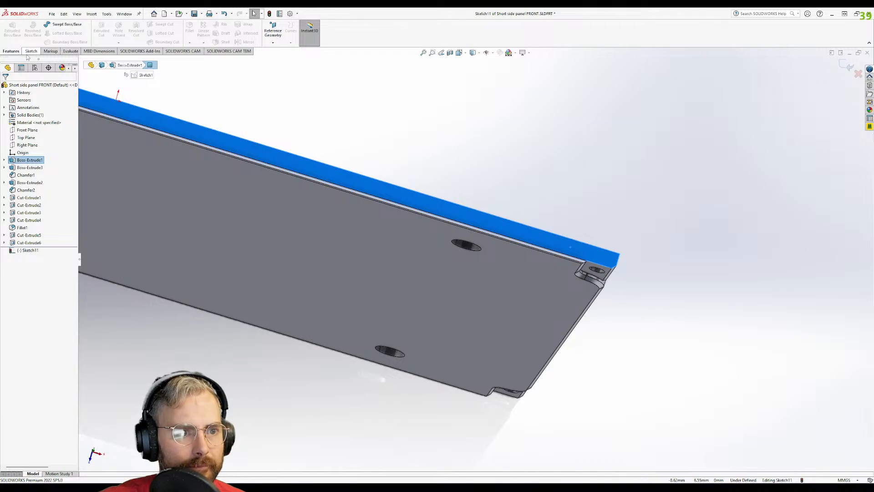
pyautogui.click(30, 52)
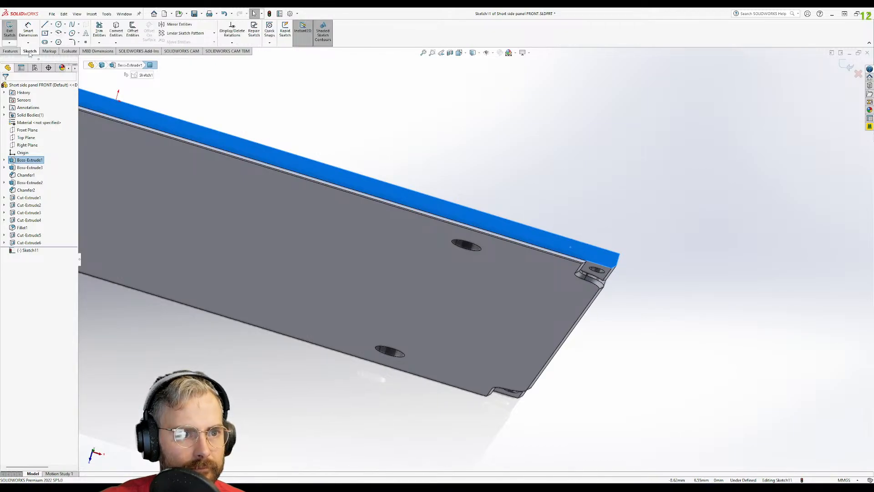
pyautogui.click(45, 24)
pyautogui.click(387, 138)
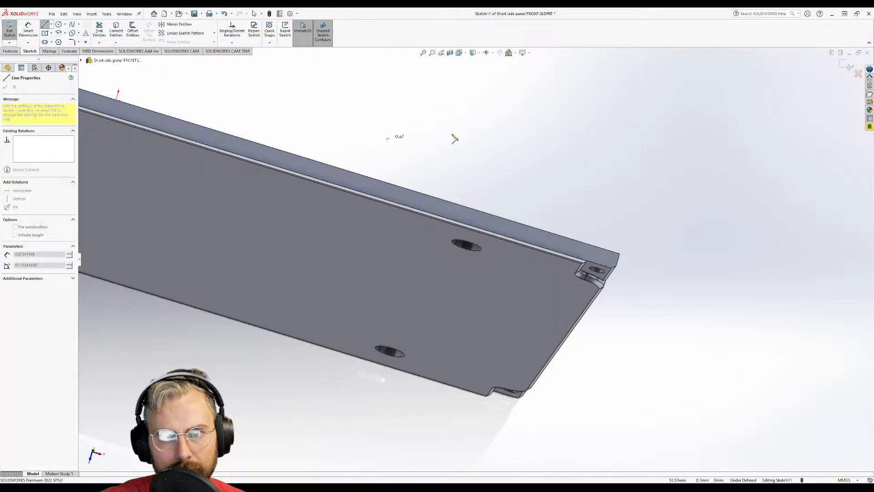
pyautogui.click(464, 124)
pyautogui.click(452, 156)
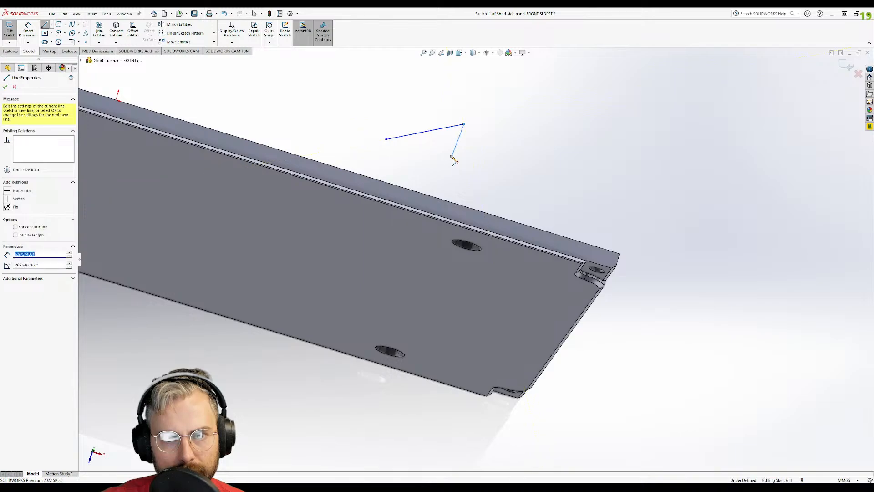
pyautogui.press('Escape')
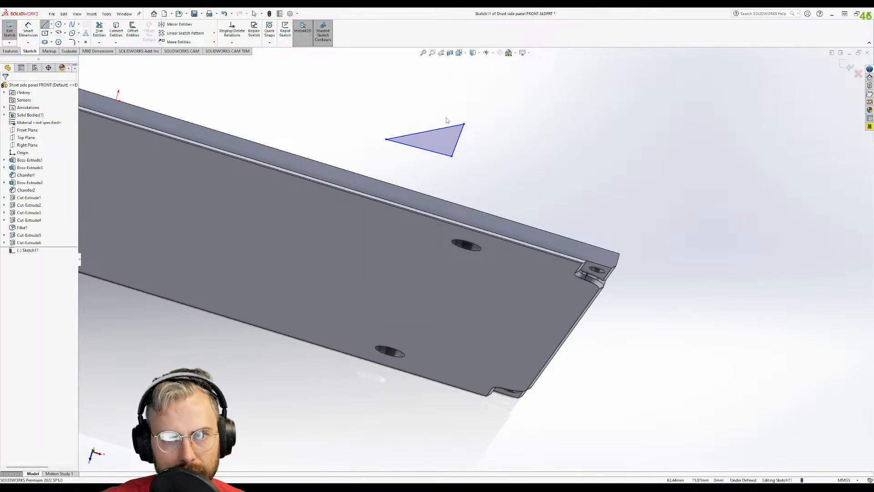
# - Dimension the triangle's short side as 1 mm
pyautogui.click(26, 28)
pyautogui.click(458, 140)
pyautogui.click(479, 144)
pyautogui.write('1')
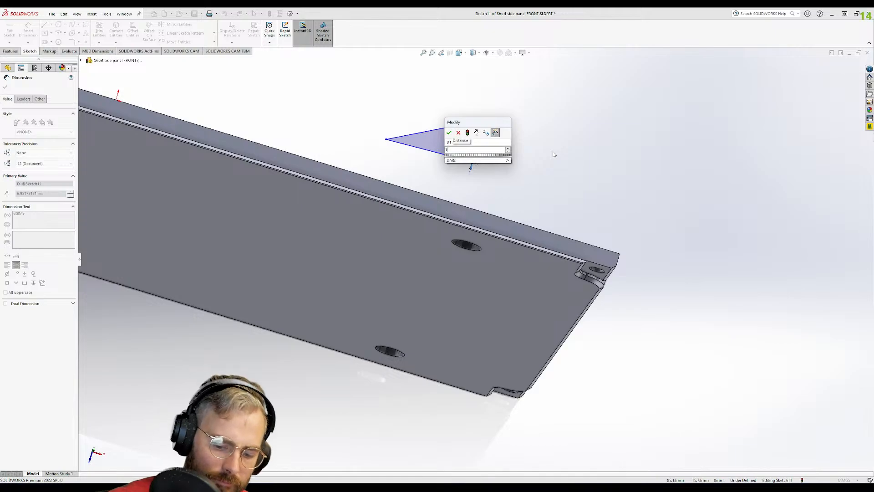
pyautogui.press('Return')
pyautogui.scroll(-3, 469, 152)
pyautogui.press('Escape')
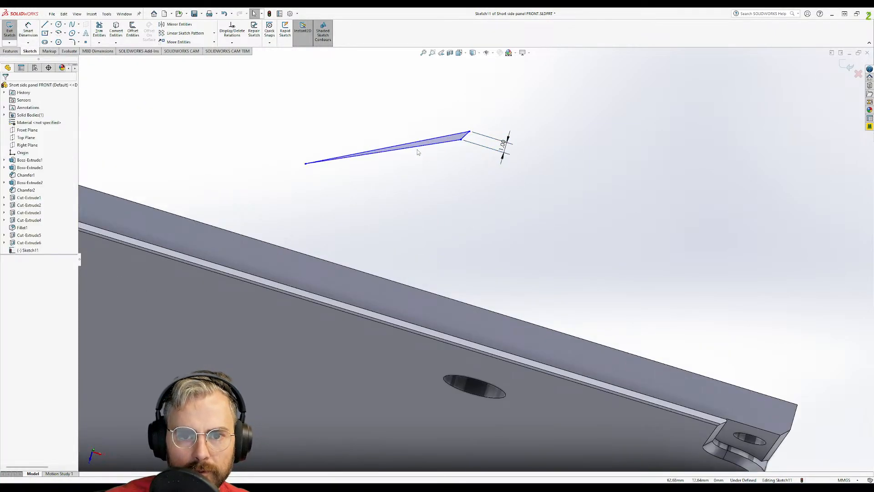
# - Make the triangle's short side perpendicular to its adjoining lower long side
pyautogui.click(457, 140)
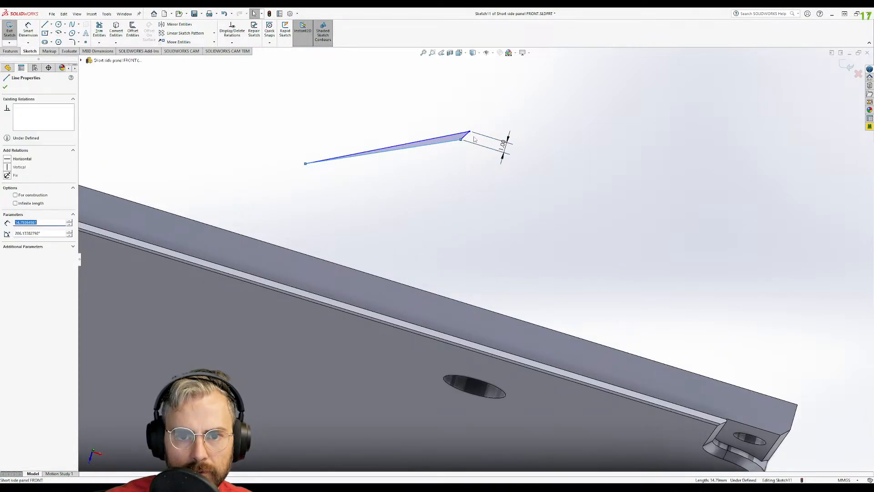
pyautogui.keyDown('ctrl'); pyautogui.click(467, 135); pyautogui.keyUp('ctrl')
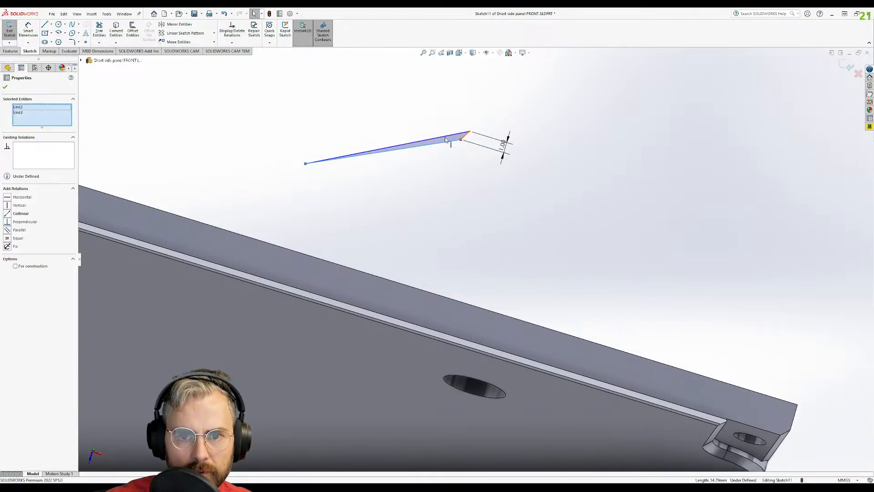
pyautogui.click(25, 222)
# - Delete the 1 mm dimension from the triangle's short side
pyautogui.scroll(2, 429, 149)
pyautogui.moveTo(429, 149); pyautogui.dragTo(365, 154, button='middle')
pyautogui.click(365, 154)
pyautogui.scroll(-5, 271, 98)
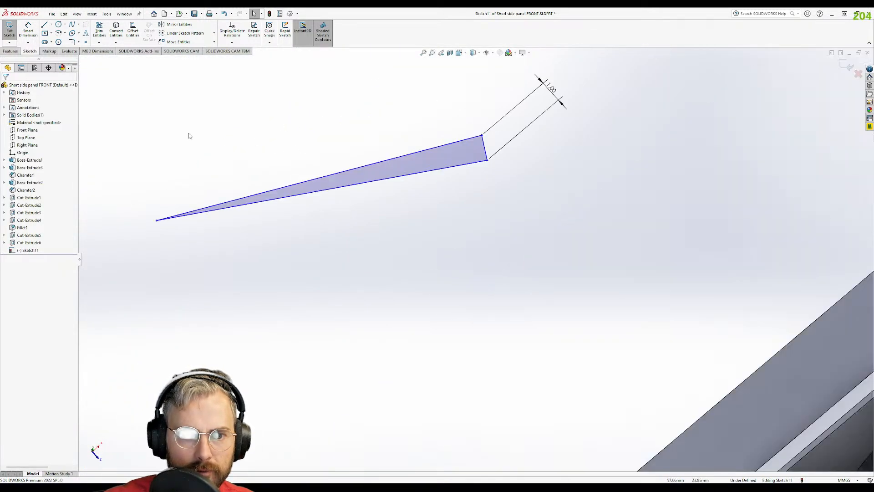
pyautogui.click(538, 91)
pyautogui.press('Delete')
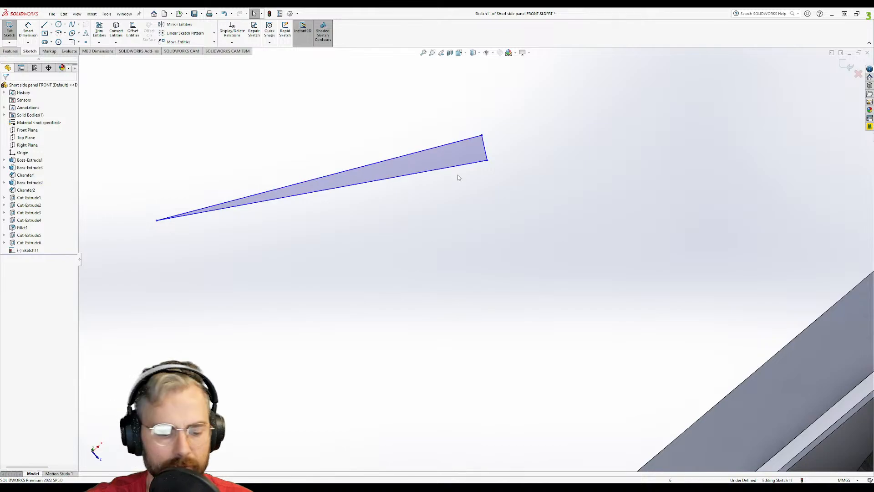
# - Undo the dimension deletion, the perpendicular relation, the 1 mm dimension and the triangle's closing line
pyautogui.hotkey('ctrl', 'z')
pyautogui.hotkey('ctrl', 'z')
pyautogui.scroll(6, 453, 175)
pyautogui.hotkey('ctrl', 'z')
pyautogui.hotkey('ctrl', 'z')
pyautogui.hotkey('ctrl', 'z')
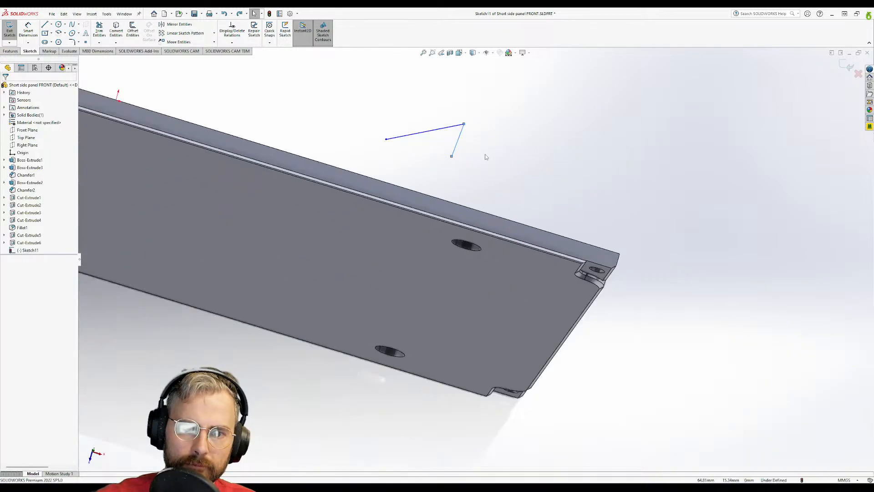
# - Undo the two remaining lines and sketch a right triangle about 4.8 mm wide and 1.9 mm high above the panel's edge
pyautogui.hotkey('ctrl', 'z')
pyautogui.hotkey('ctrl', 'z')
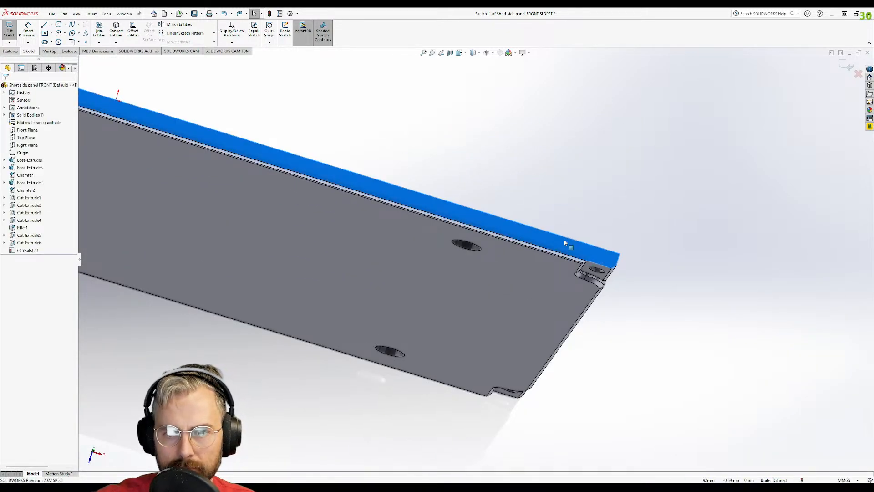
pyautogui.click(459, 52)
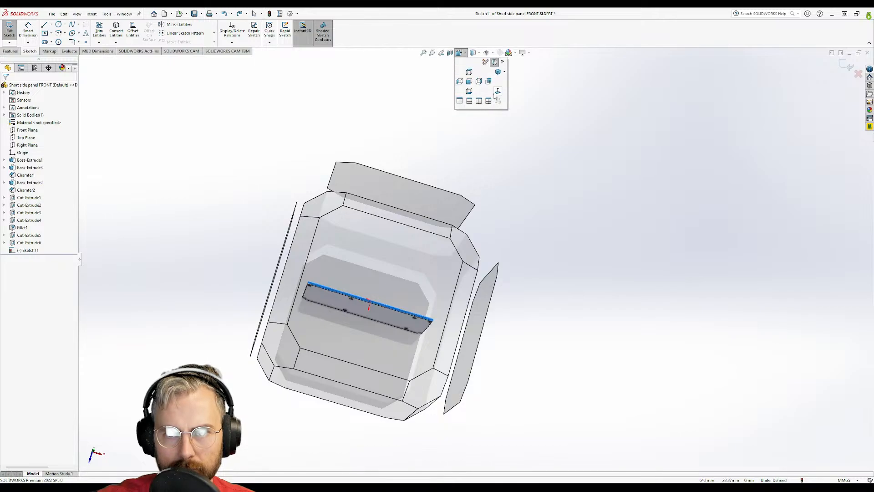
pyautogui.click(496, 93)
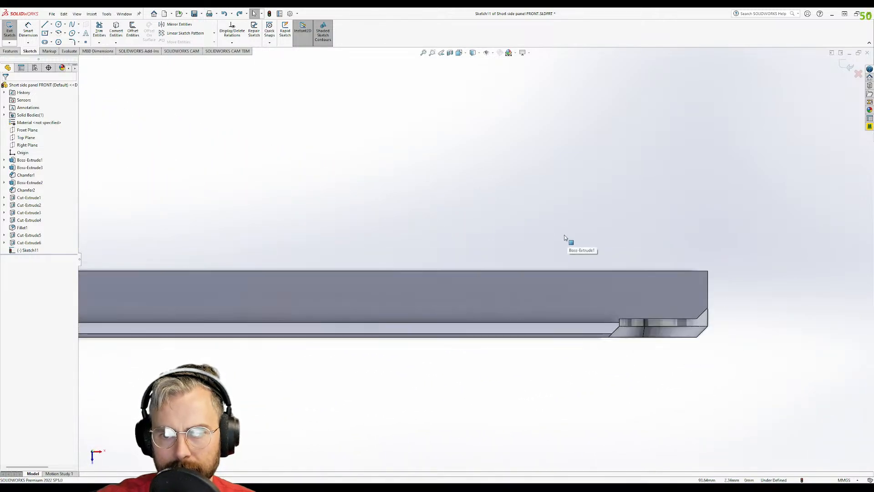
pyautogui.press('l')
pyautogui.click(448, 199)
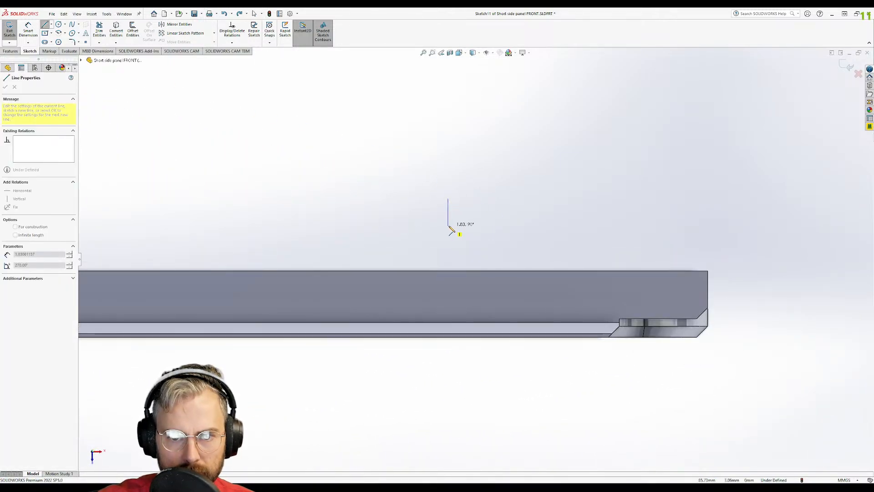
pyautogui.click(448, 227)
pyautogui.click(378, 227)
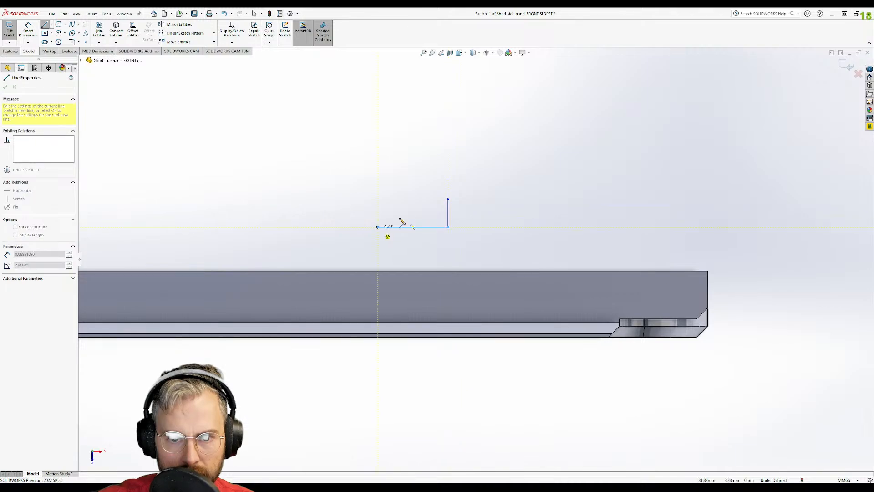
pyautogui.click(448, 199)
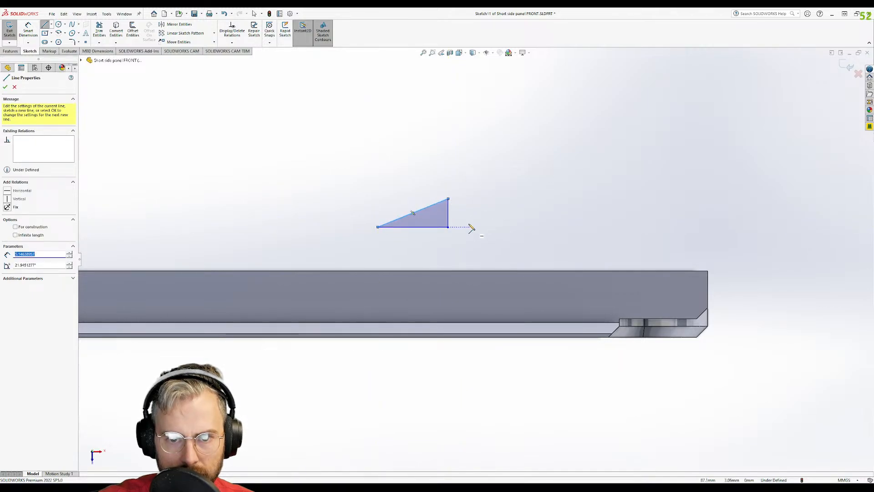
# - Dimension the triangle's horizontal width as 3.25 mm
pyautogui.click(28, 30)
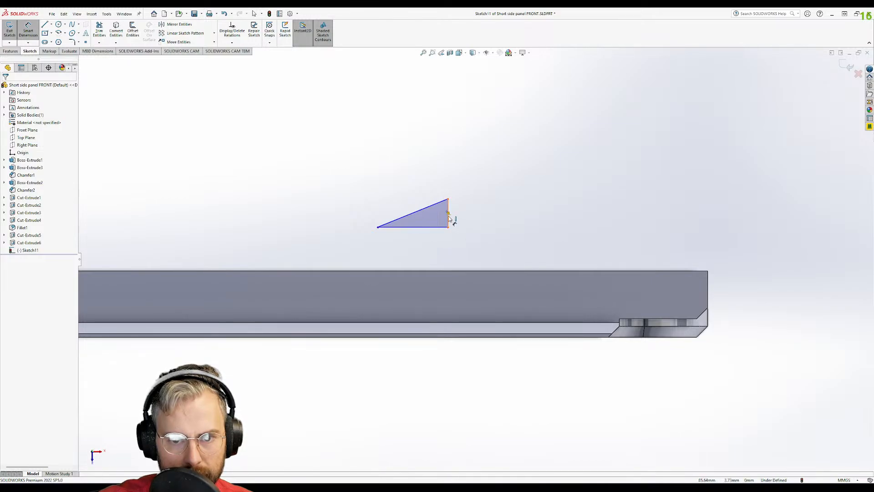
pyautogui.click(448, 217)
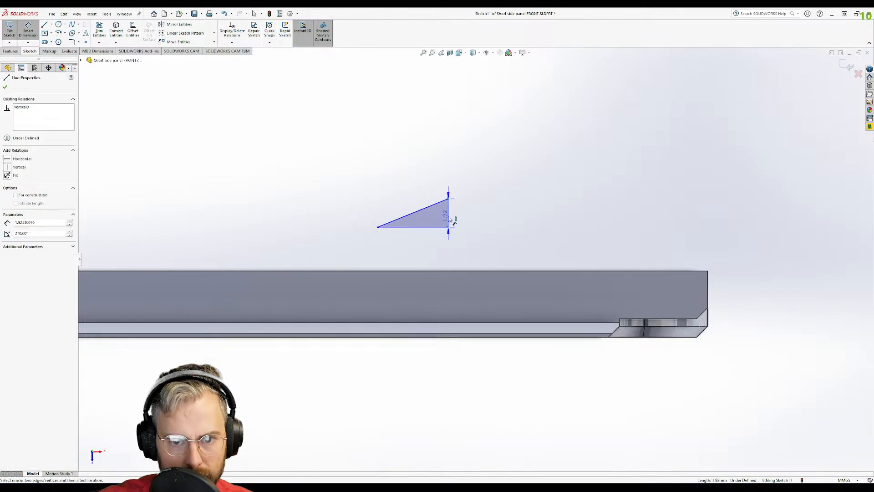
pyautogui.click(378, 228)
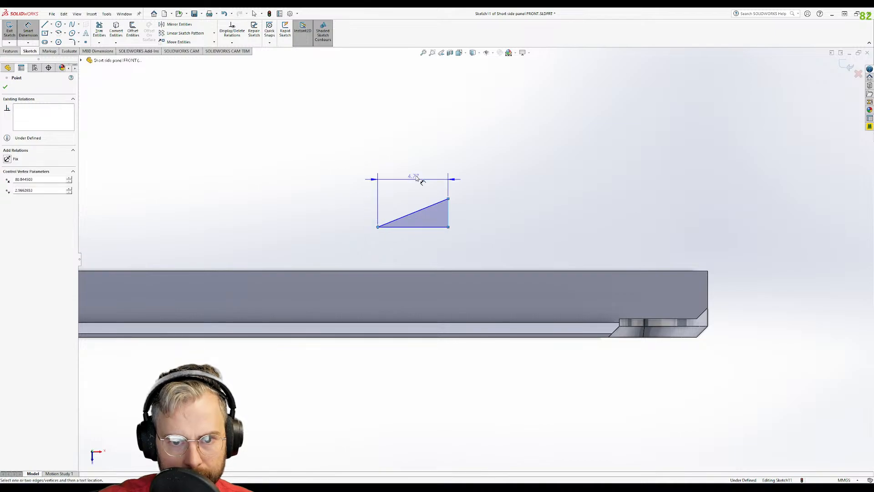
pyautogui.click(414, 163)
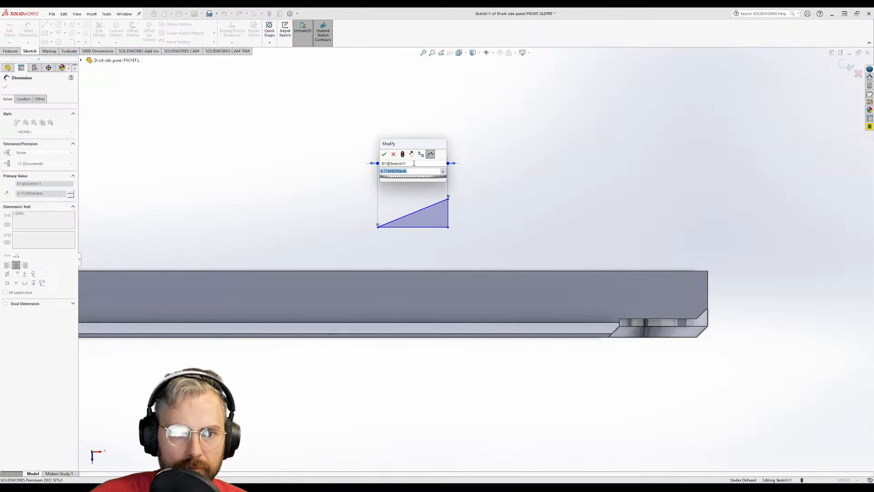
pyautogui.write('6')
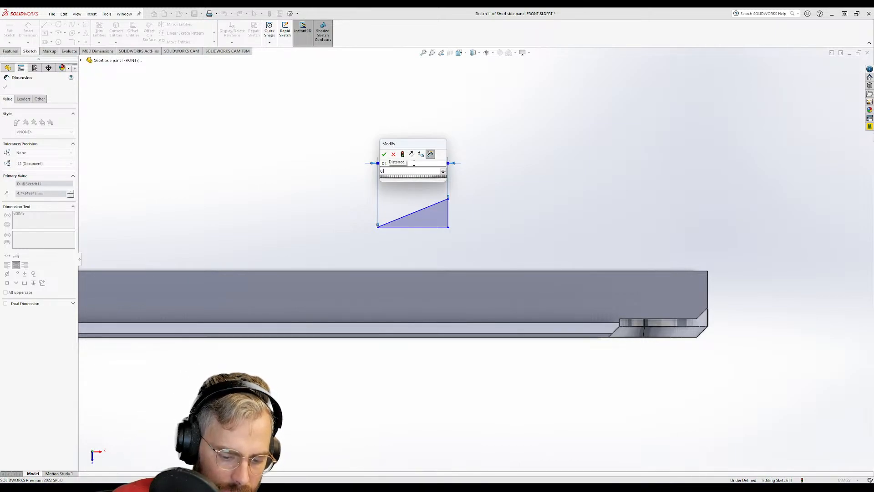
pyautogui.press('BackSpace')
pyautogui.write('3.25')
pyautogui.press('Return')
pyautogui.scroll(-3, 398, 191)
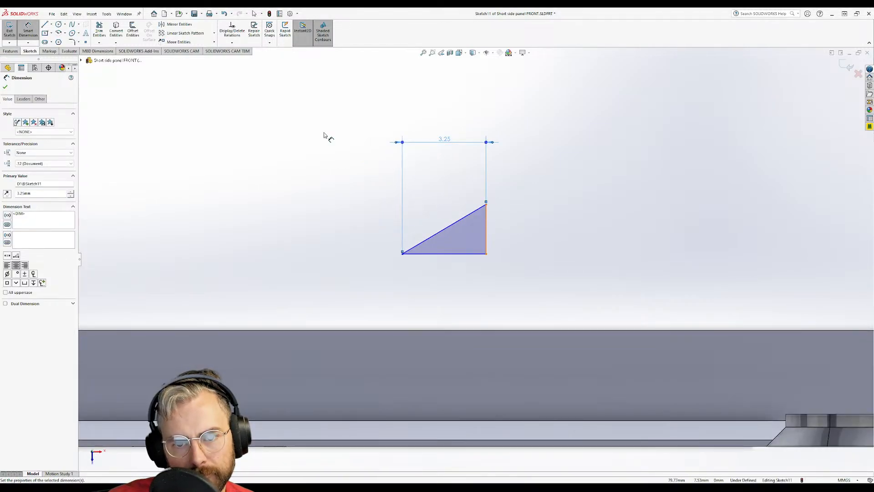
# - Draw a vertical line from the triangle's base to its sloped side and a horizontal line across to its vertical side
pyautogui.press('l')
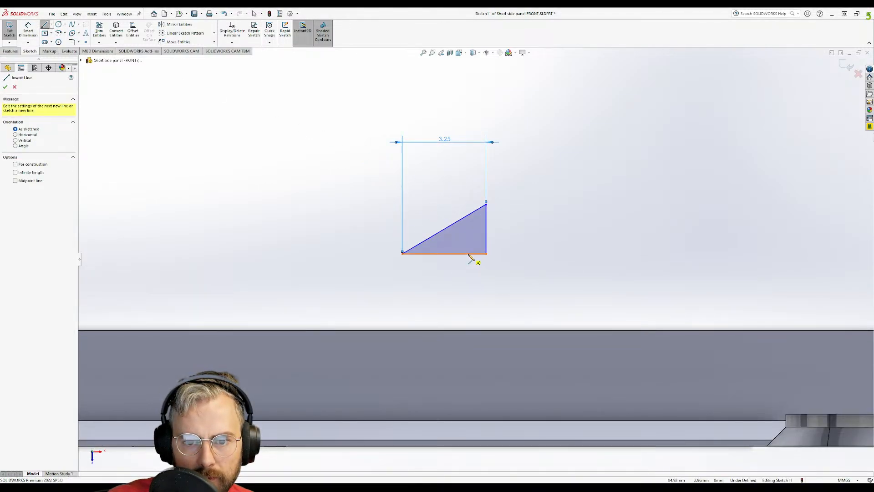
pyautogui.click(469, 254)
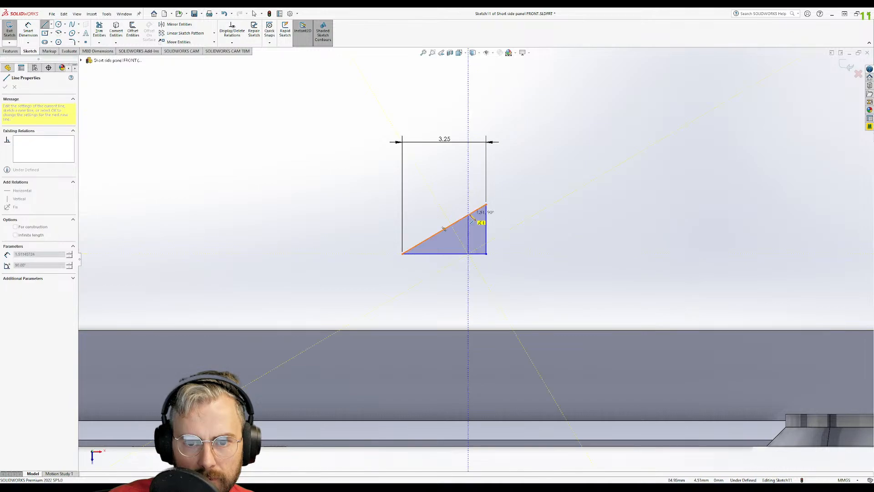
pyautogui.click(470, 215)
pyautogui.press('Escape')
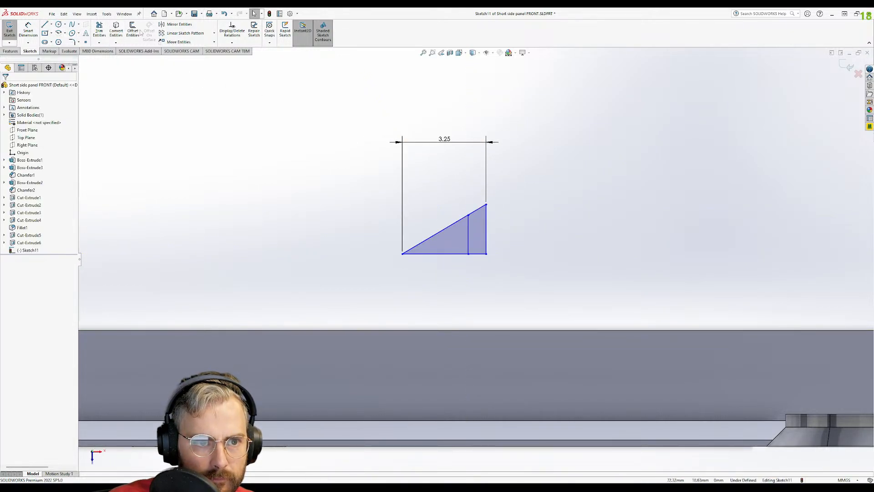
pyautogui.click(99, 28)
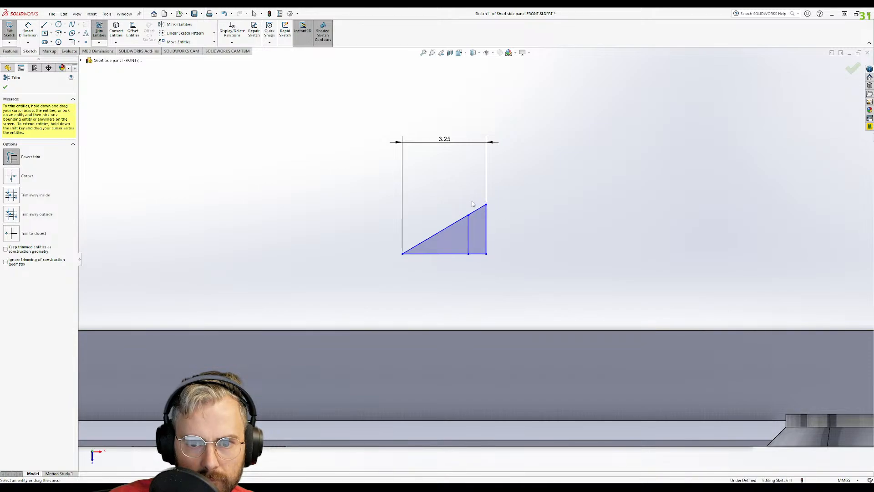
pyautogui.click(44, 24)
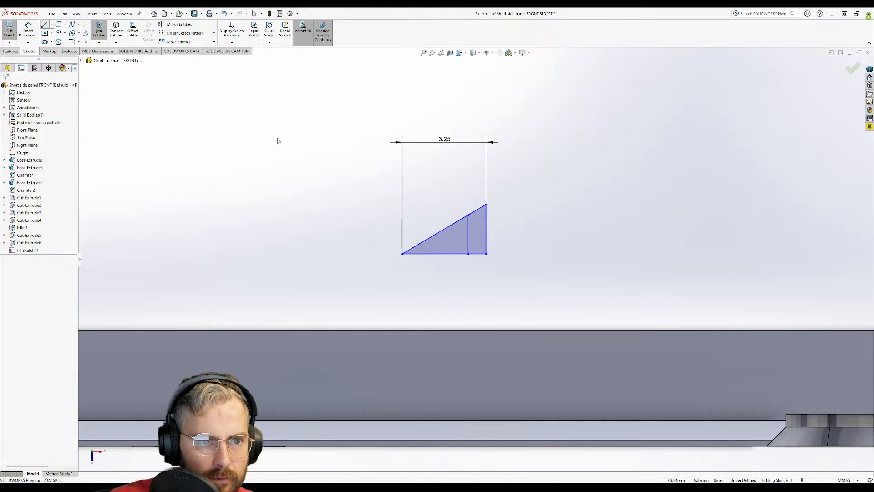
pyautogui.click(468, 215)
pyautogui.click(487, 215)
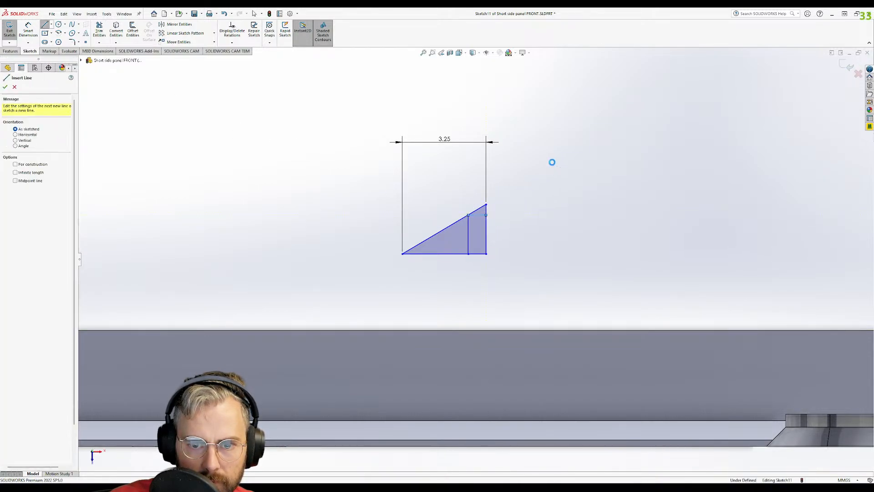
pyautogui.press('Escape')
# - Dimension the distance between the inner vertical line and the triangle's vertical side as 1.86 mm
pyautogui.click(28, 27)
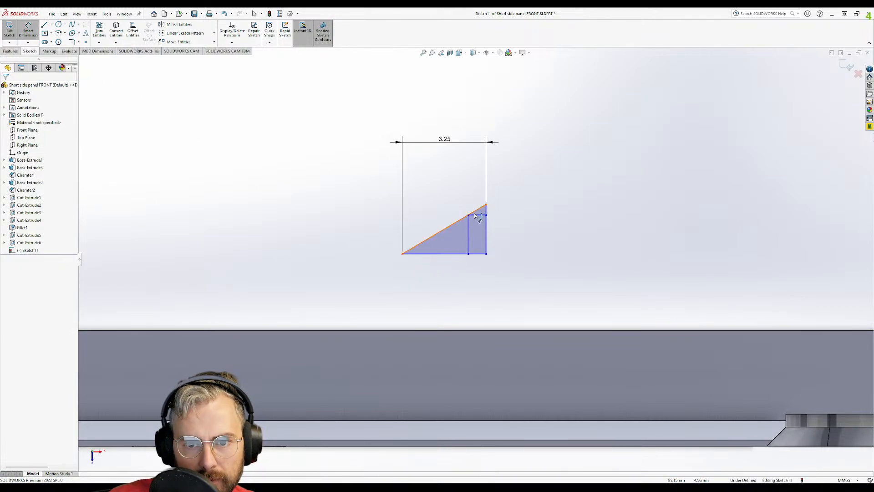
pyautogui.click(486, 233)
pyautogui.click(469, 233)
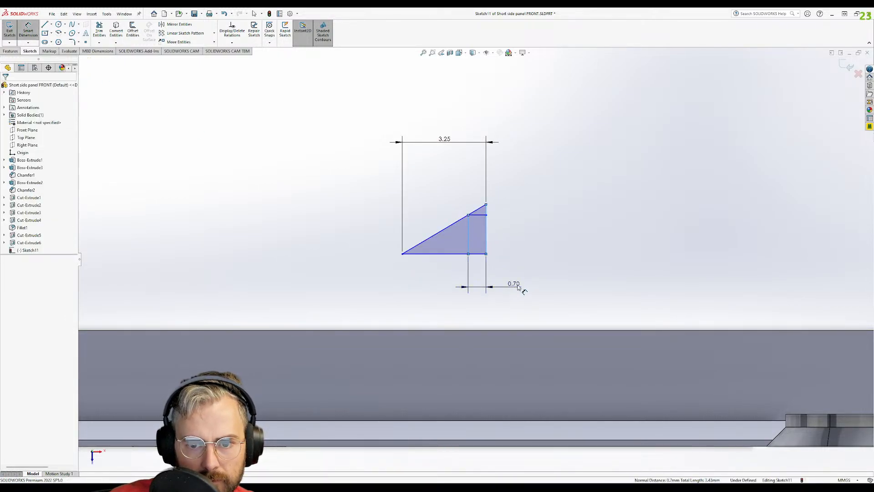
pyautogui.click(514, 283)
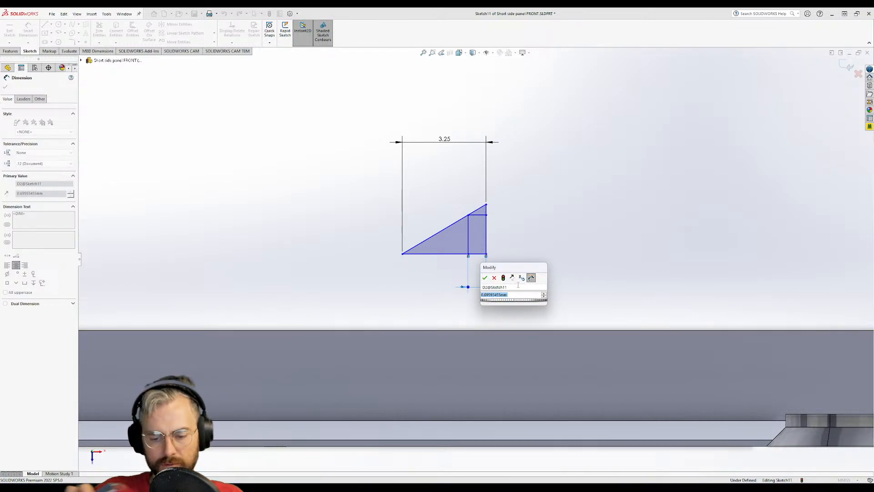
pyautogui.write('3.')
pyautogui.write('86')
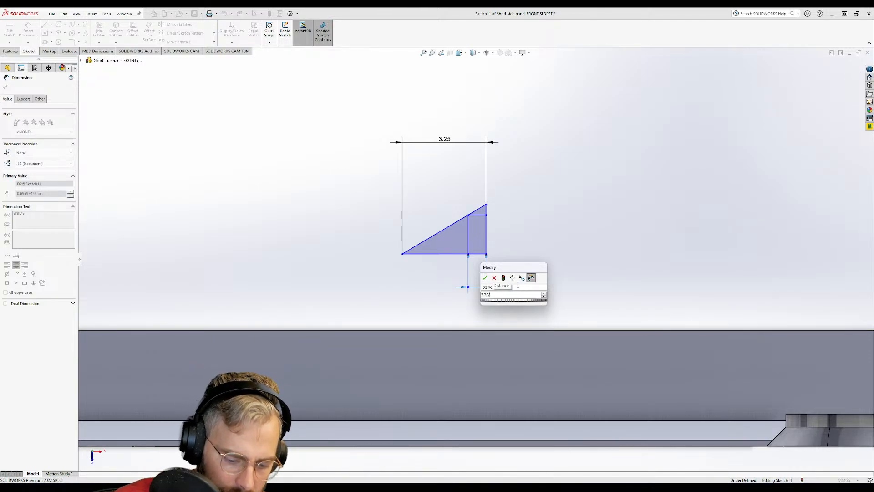
pyautogui.press('Return')
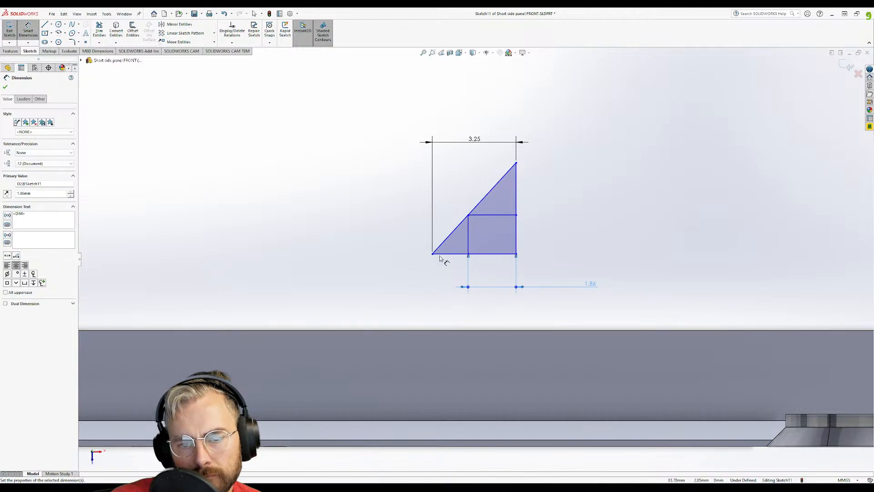
# - Dimension the distance between the inner horizontal line and the triangle's base as 1 mm
pyautogui.click(502, 216)
pyautogui.click(492, 253)
pyautogui.click(541, 235)
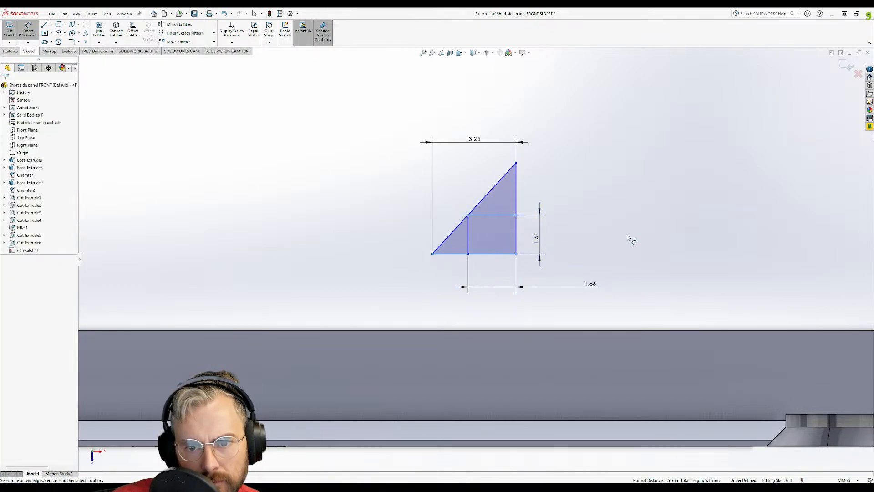
pyautogui.write('1')
pyautogui.press('Return')
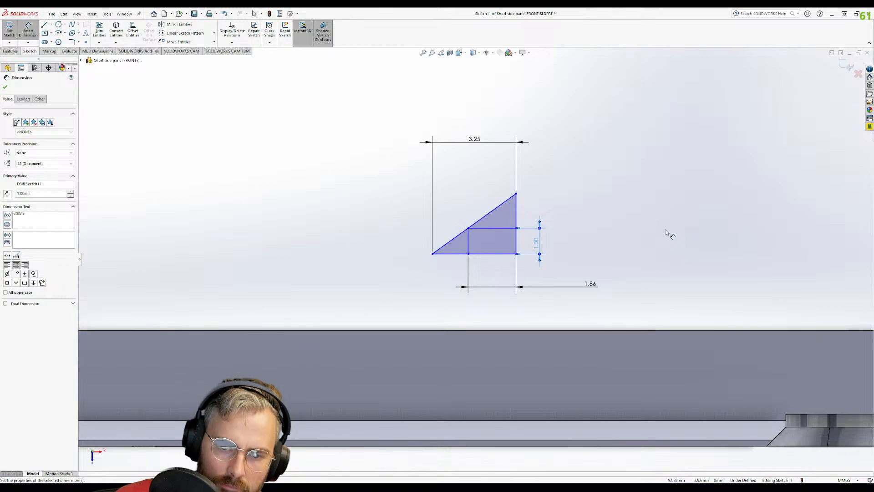
pyautogui.press('Escape')
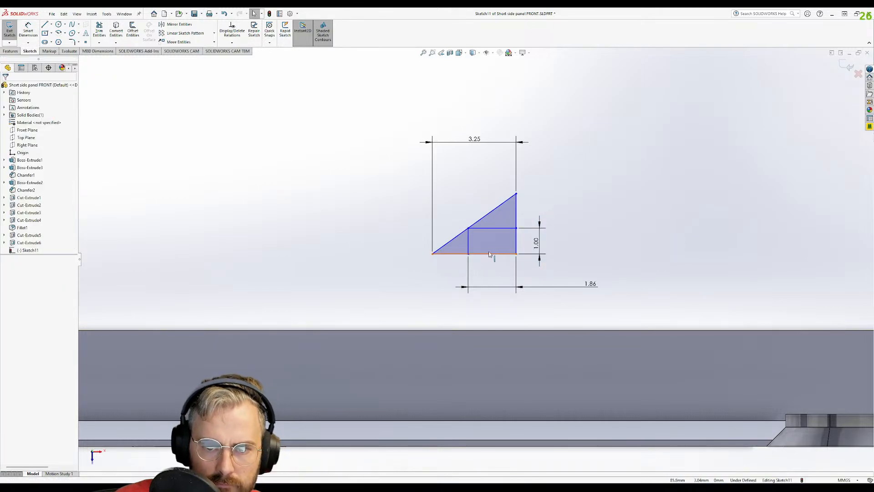
# - Measure the angle between the triangle's sloped side and its base
pyautogui.click(453, 241)
pyautogui.keyDown('ctrl'); pyautogui.click(457, 254); pyautogui.keyUp('ctrl')
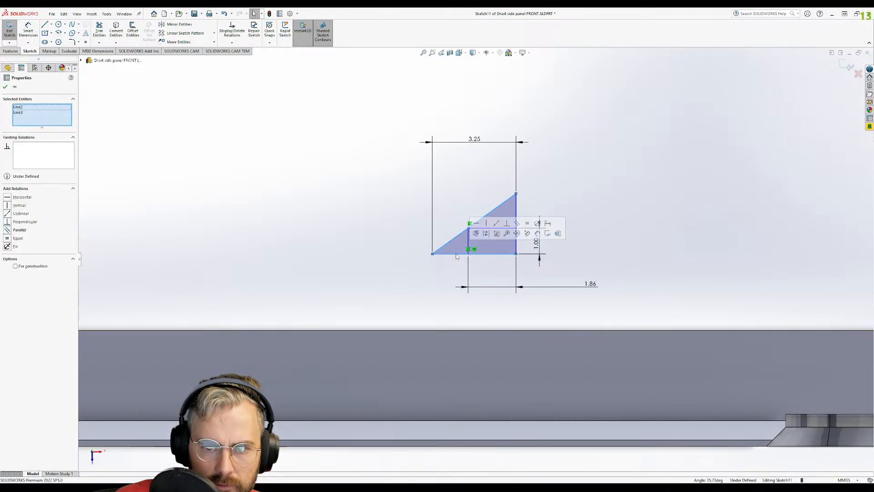
pyautogui.click(632, 278)
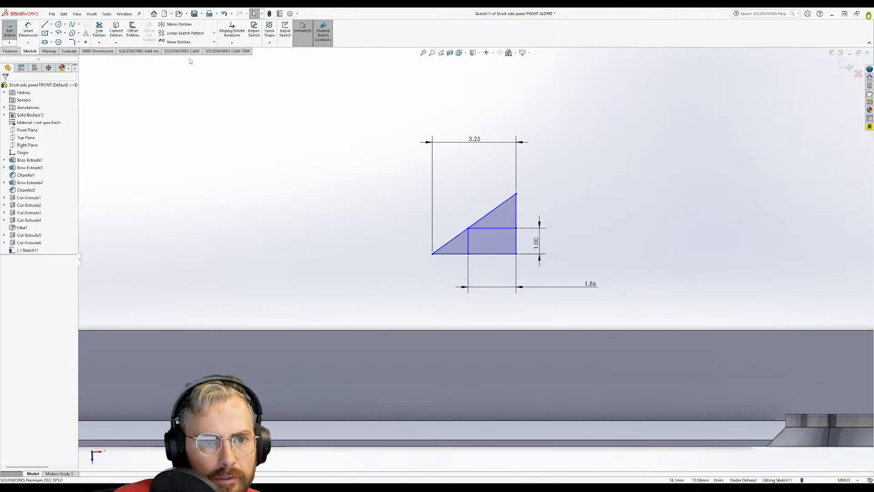
# - Exit the triangle sketch and discard its changes
pyautogui.click(859, 73)
pyautogui.click(440, 251)
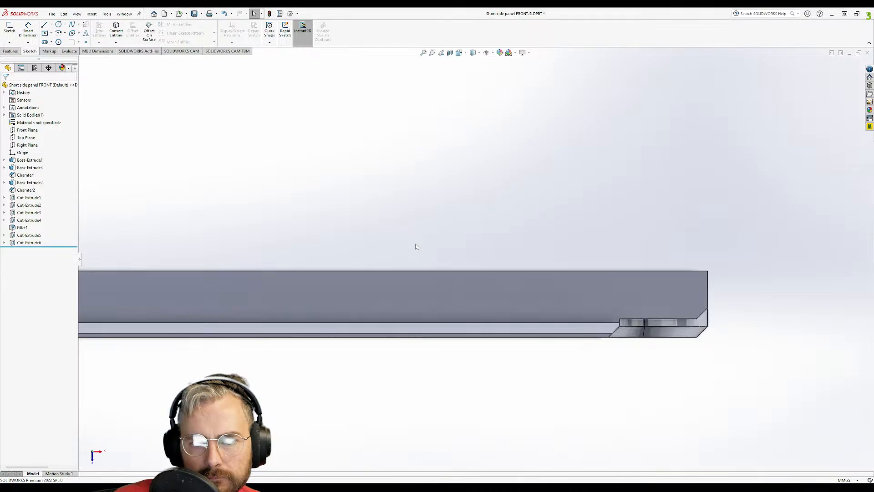
# - Start a chamfer on the rim of one fan mounting hole with a 1 mm distance and a 35 degree angle
pyautogui.scroll(3, 462, 257)
pyautogui.moveTo(285, 319); pyautogui.dragTo(423, 401, button='middle')
pyautogui.scroll(-3, 428, 405)
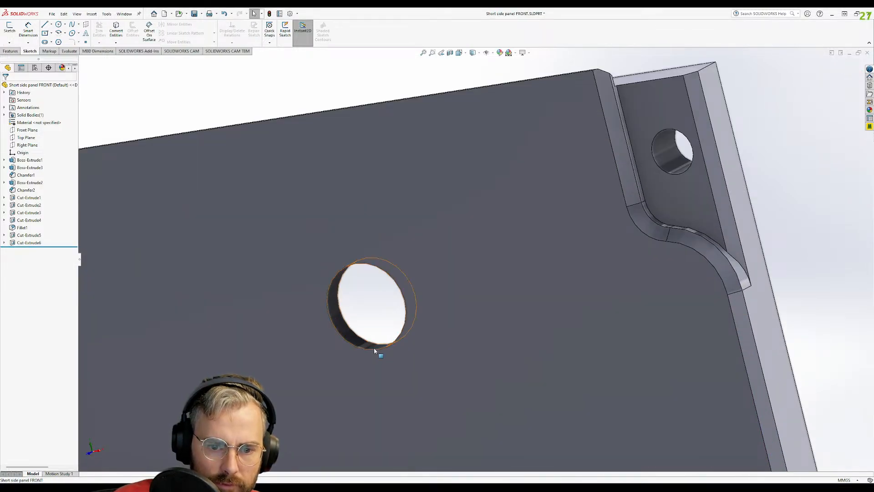
pyautogui.click(374, 350)
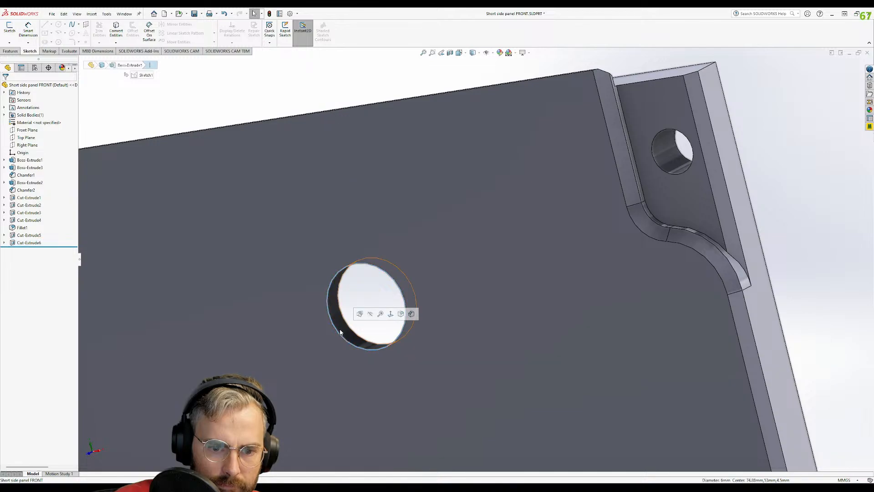
pyautogui.click(11, 51)
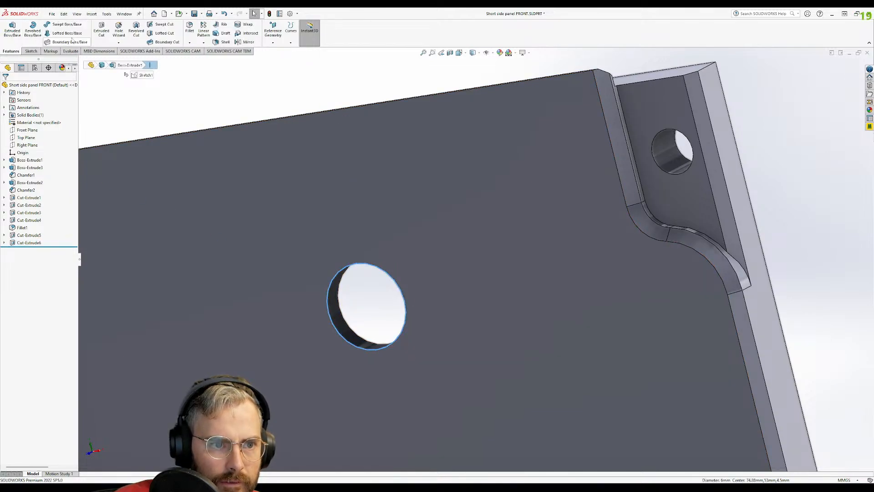
pyautogui.click(197, 62)
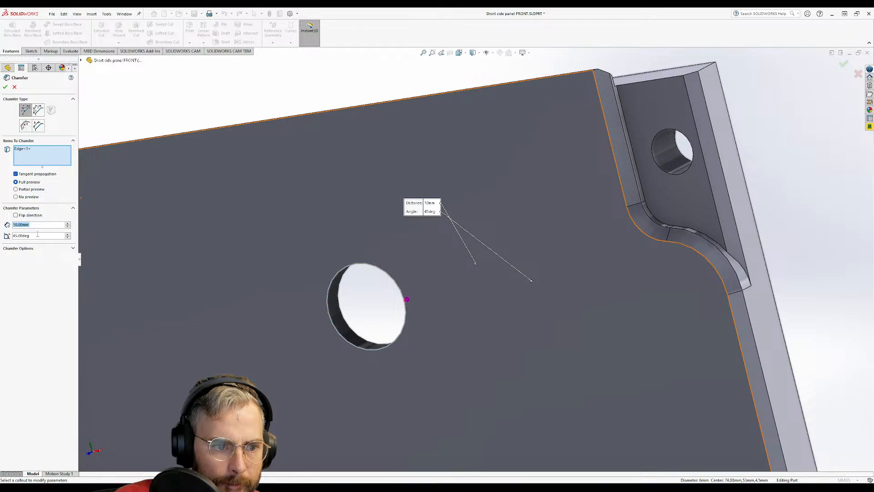
pyautogui.write('35')
pyautogui.press('Return')
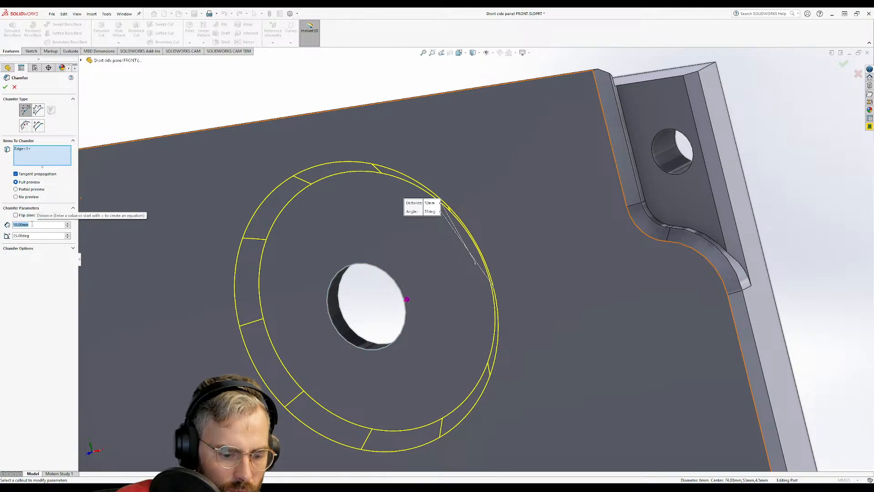
pyautogui.write('1')
pyautogui.press('Return')
pyautogui.moveTo(121, 380); pyautogui.dragTo(362, 334, button='middle')
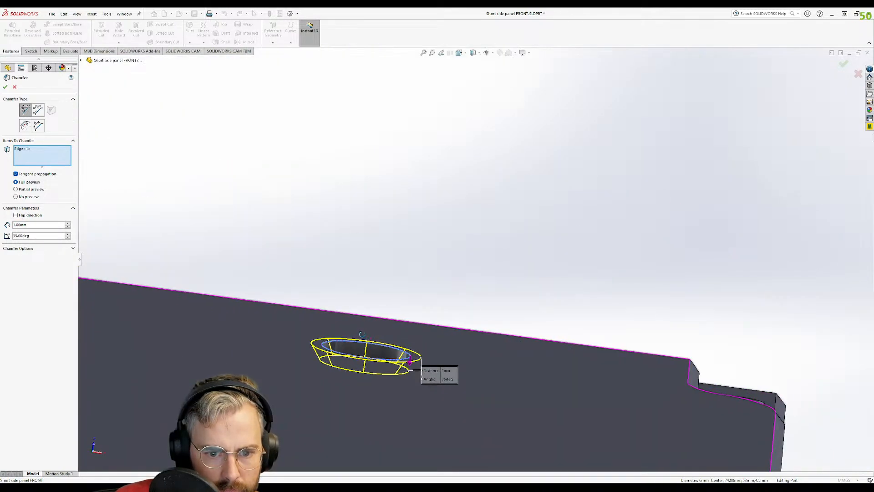
# - Try a 45 degree angle for the hole chamfer and set it to 55 degrees
pyautogui.doubleClick(34, 237)
pyautogui.write('45')
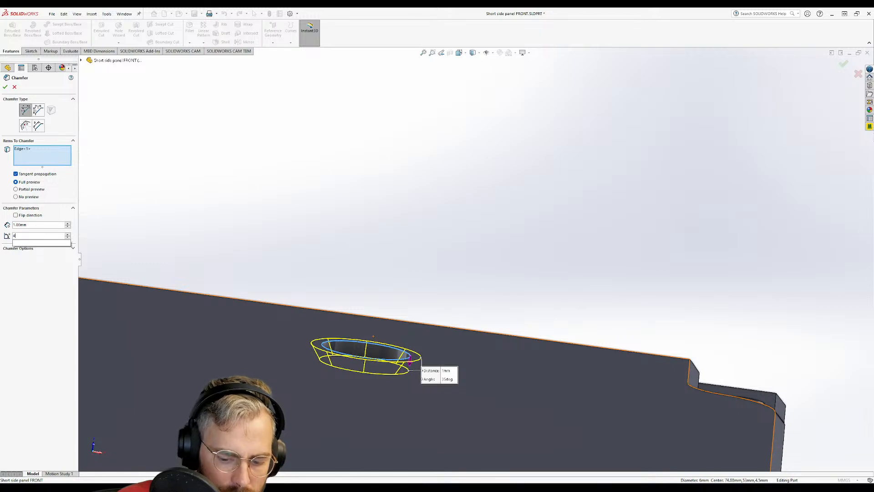
pyautogui.press('Return')
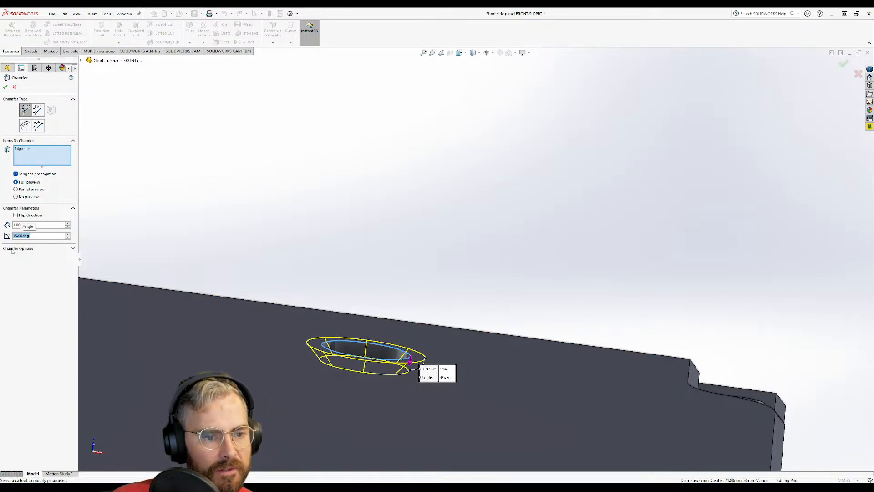
pyautogui.write('55')
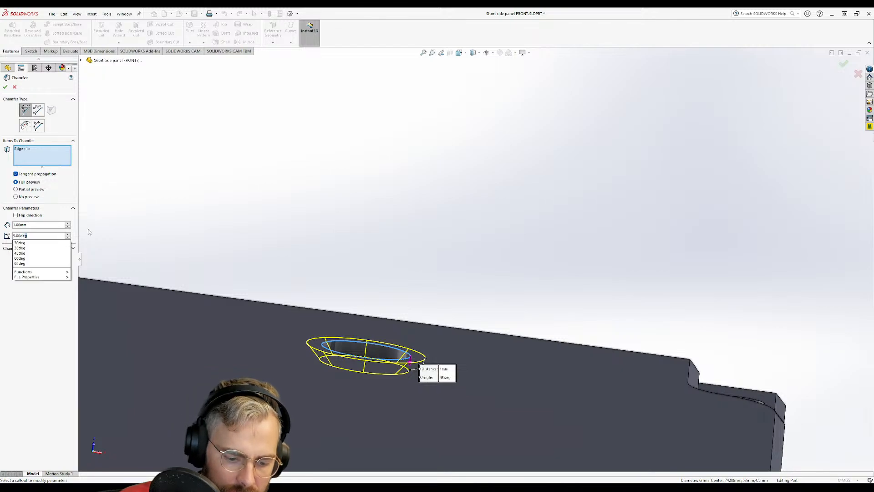
pyautogui.press('Return')
# - Add the rims of the other three fan mounting holes to the chamfer and apply it
pyautogui.scroll(4, 258, 265)
pyautogui.moveTo(258, 266); pyautogui.dragTo(243, 359, button='middle')
pyautogui.scroll(3, 243, 360)
pyautogui.scroll(-5, 196, 289)
pyautogui.click(196, 238)
pyautogui.click(196, 237)
pyautogui.click(196, 240)
pyautogui.scroll(5, 274, 346)
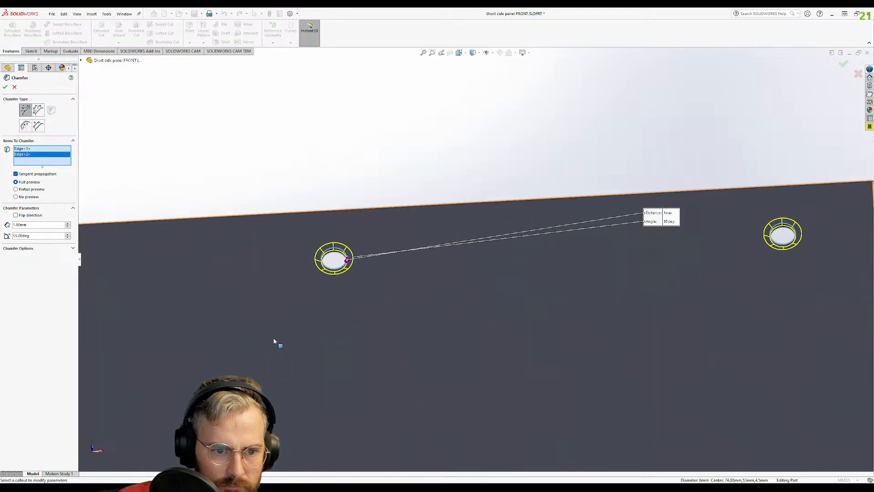
pyautogui.scroll(3, 455, 409)
pyautogui.scroll(-8, 419, 357)
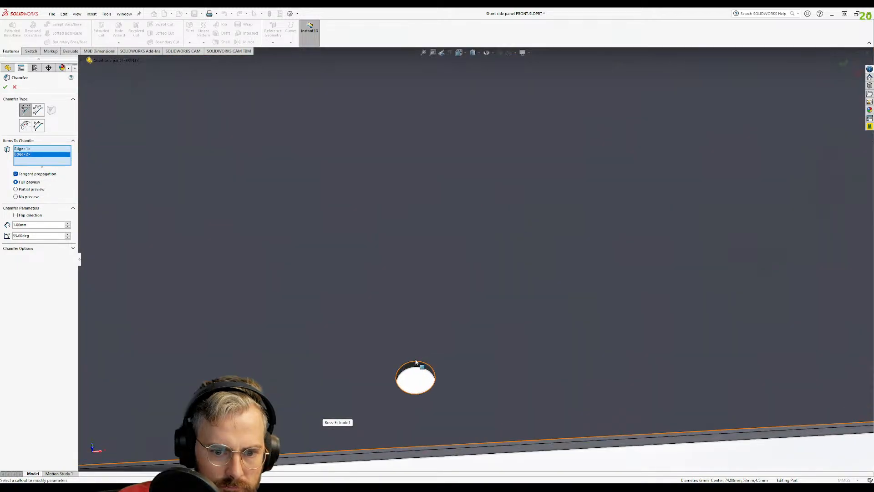
pyautogui.click(416, 363)
pyautogui.scroll(8, 456, 296)
pyautogui.scroll(-3, 728, 262)
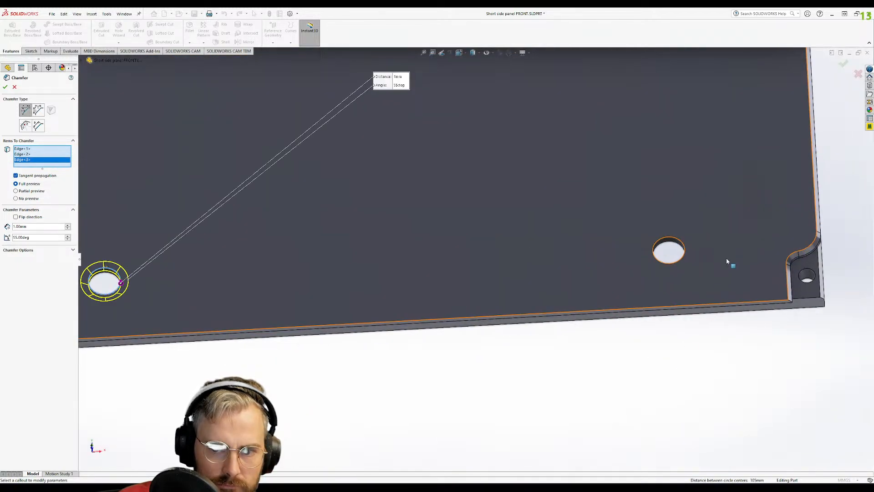
pyautogui.click(681, 242)
pyautogui.scroll(3, 500, 140)
pyautogui.moveTo(500, 140); pyautogui.dragTo(431, 229, button='middle')
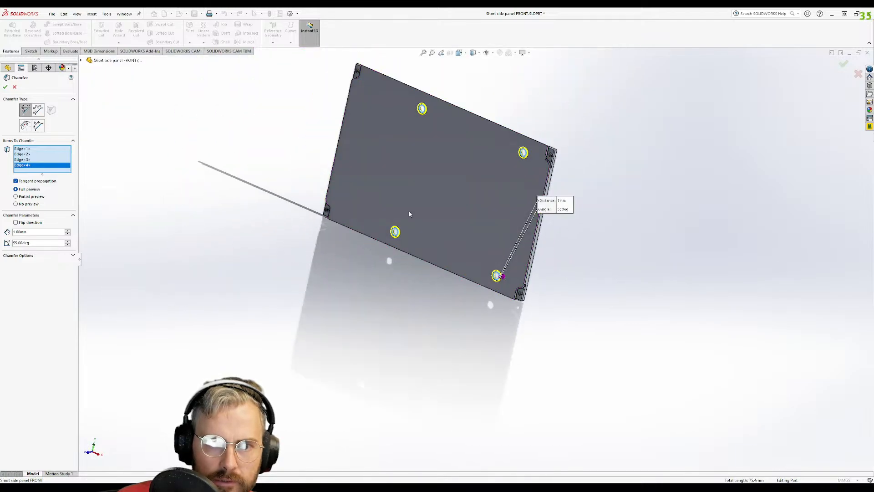
pyautogui.click(5, 87)
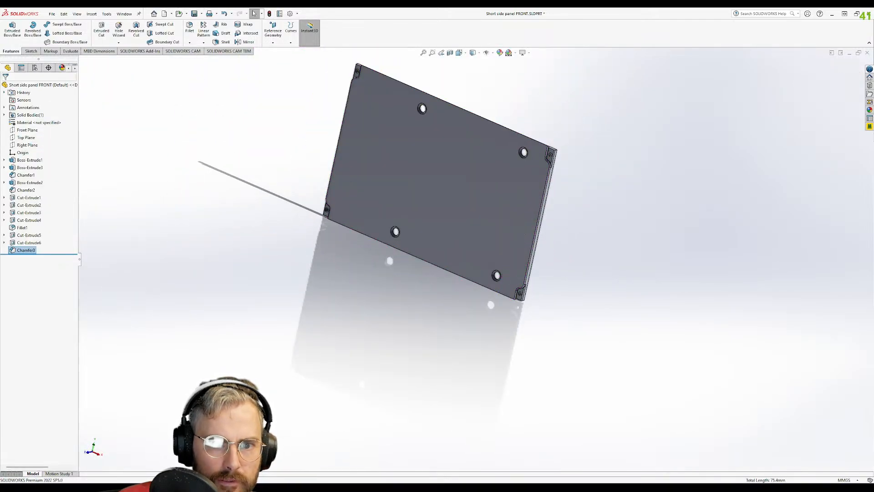
pyautogui.moveTo(606, 209); pyautogui.dragTo(536, 206, button='middle')
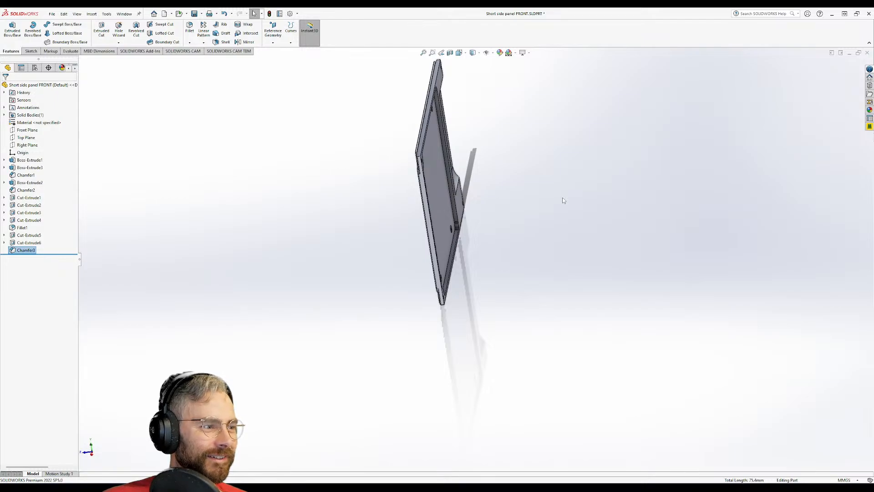
pyautogui.moveTo(356, 240); pyautogui.dragTo(378, 193, button='middle')
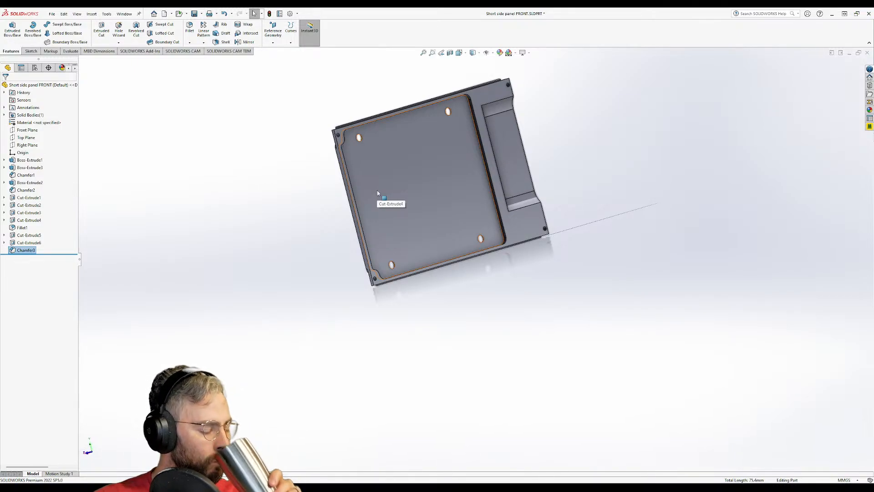
pyautogui.moveTo(442, 166); pyautogui.dragTo(349, 192, button='middle')
pyautogui.moveTo(340, 148); pyautogui.dragTo(506, 133, button='middle')
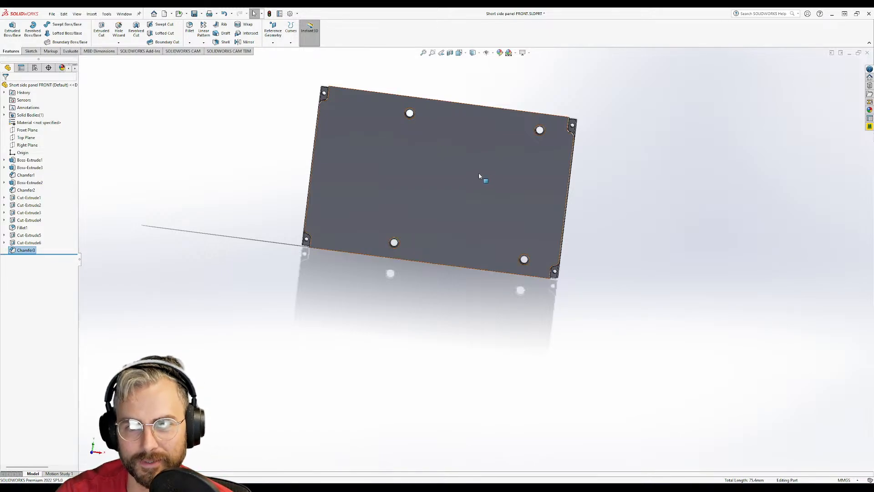
# - Chamfer the upper edge loop of the large recess on the panel's inner side with a 0.75 mm distance
pyautogui.moveTo(482, 180); pyautogui.dragTo(443, 132, button='middle')
pyautogui.scroll(-5, 423, 167)
pyautogui.click(418, 173)
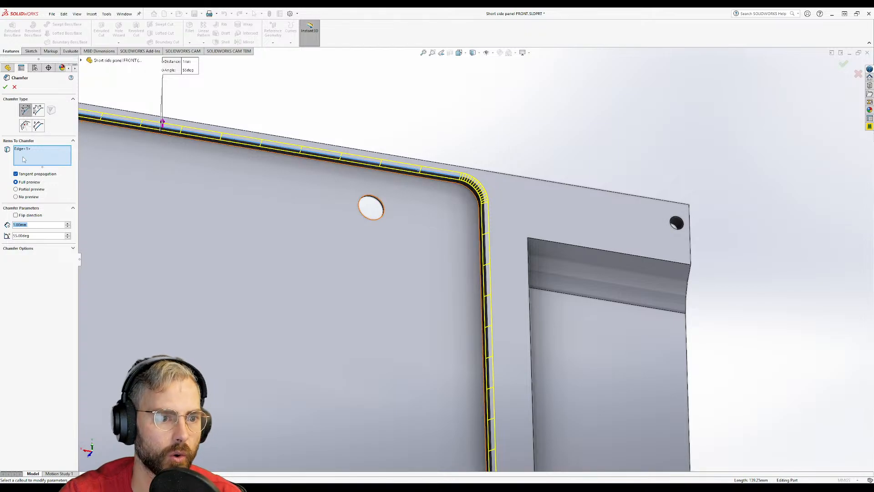
pyautogui.write('.7')
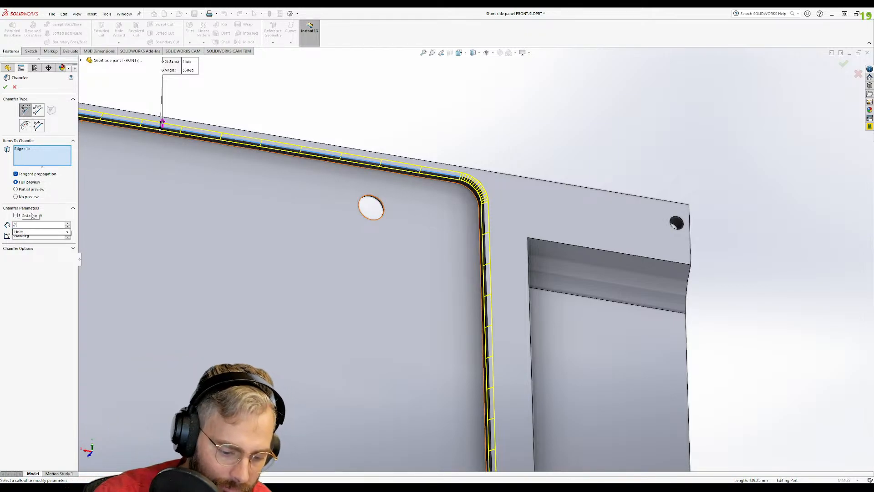
pyautogui.write('5')
pyautogui.press('Return')
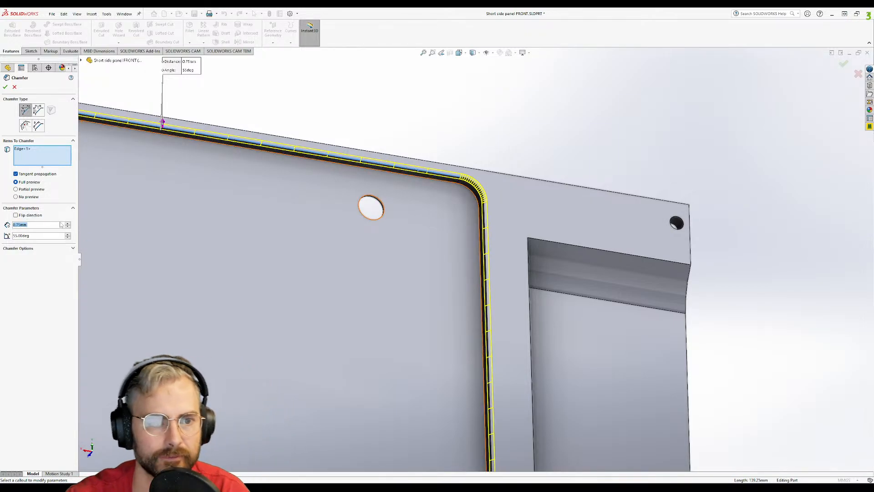
pyautogui.click(6, 87)
# - Set the recess edge chamfer's angle to 45 degrees and save the part
pyautogui.moveTo(262, 230); pyautogui.dragTo(265, 119, button='middle')
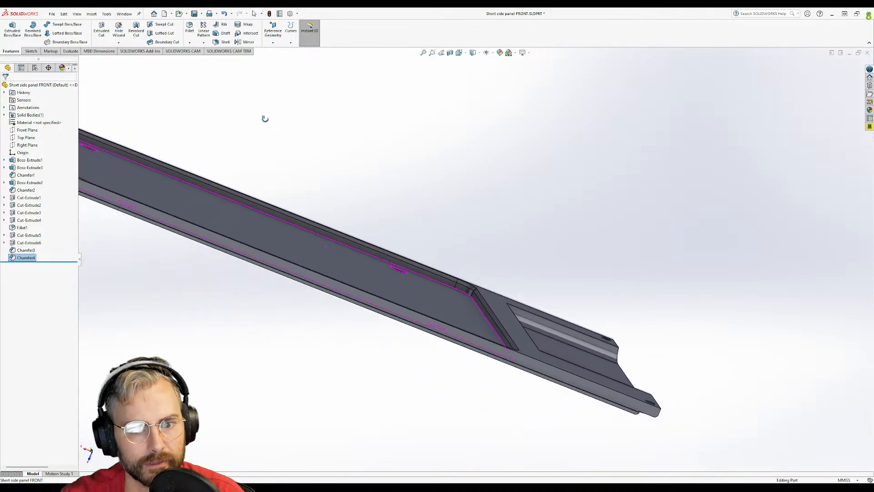
pyautogui.rightClick(26, 258)
pyautogui.click(36, 241)
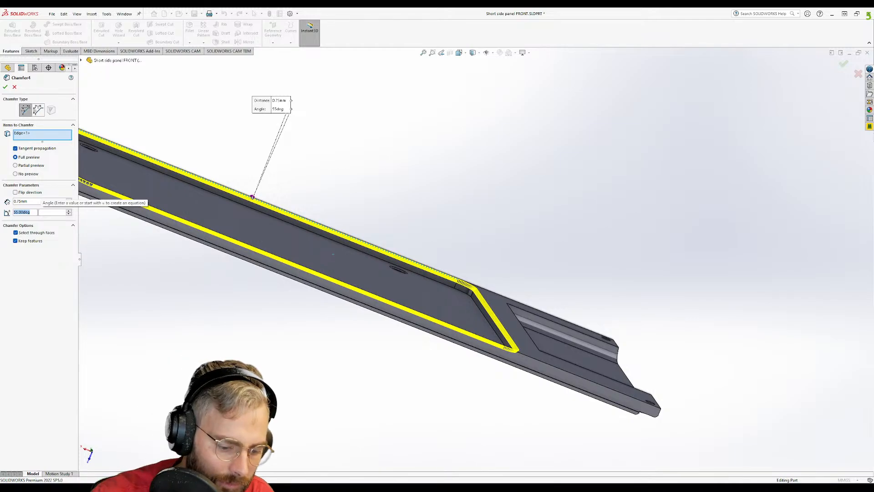
pyautogui.write('45')
pyautogui.press('Return')
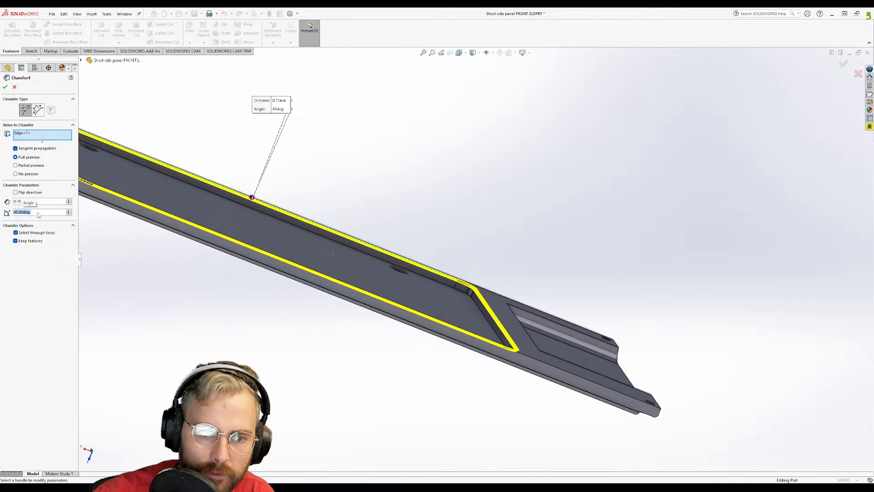
pyautogui.click(5, 87)
pyautogui.moveTo(365, 180); pyautogui.dragTo(407, 320, button='middle')
pyautogui.click(194, 14)
pyautogui.moveTo(398, 334); pyautogui.dragTo(461, 176, button='middle')
pyautogui.moveTo(417, 272)
pyautogui.mouseDown(button='middle')
pyautogui.moveTo(459, 302)
pyautogui.moveTo(400, 317)
pyautogui.moveTo(553, 287)
pyautogui.moveTo(586, 245)
pyautogui.moveTo(489, 266)
pyautogui.moveTo(542, 209)
pyautogui.moveTo(517, 228)
pyautogui.moveTo(180, 235)
pyautogui.mouseUp(button='middle')
pyautogui.click(549, 287)
pyautogui.click(675, 308)
pyautogui.scroll(1, 180, 236)
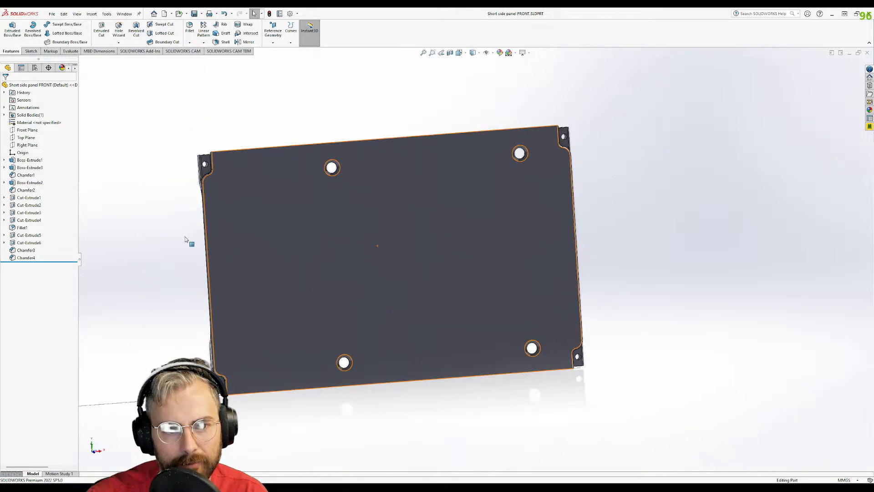
pyautogui.moveTo(343, 264)
pyautogui.mouseDown(button='middle')
pyautogui.moveTo(241, 327)
pyautogui.moveTo(414, 306)
pyautogui.moveTo(417, 326)
pyautogui.moveTo(307, 347)
pyautogui.moveTo(231, 298)
pyautogui.moveTo(423, 291)
pyautogui.mouseUp(button='middle')
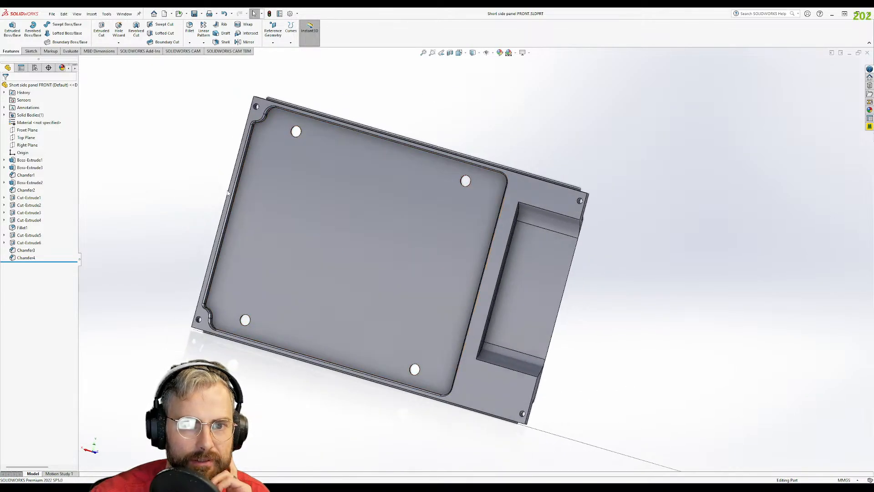
pyautogui.moveTo(391, 166); pyautogui.dragTo(309, 128, button='middle')
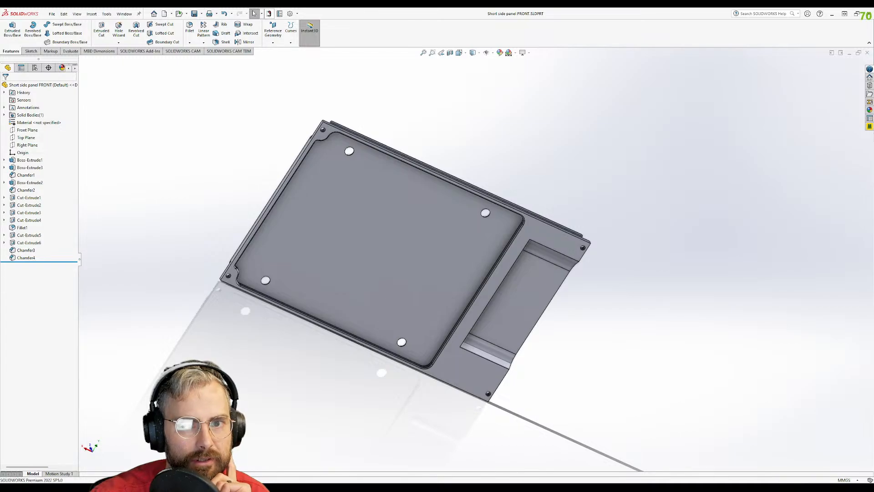
# - Switch to the Assembled PC assembly and rebuild it with the changed panel
pyautogui.click(171, 14)
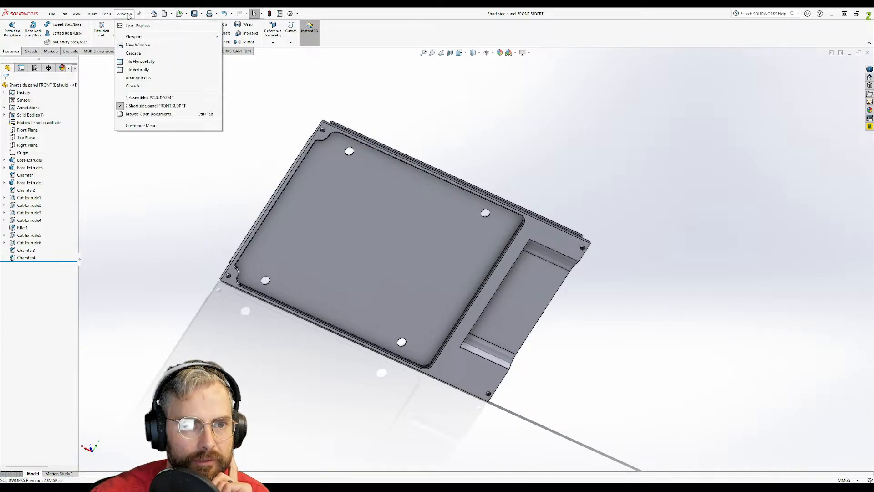
pyautogui.click(136, 101)
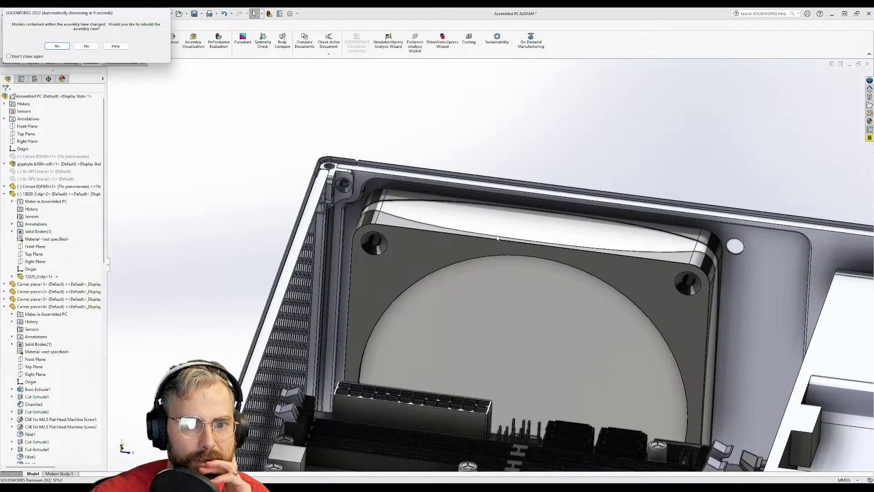
pyautogui.press('Return')
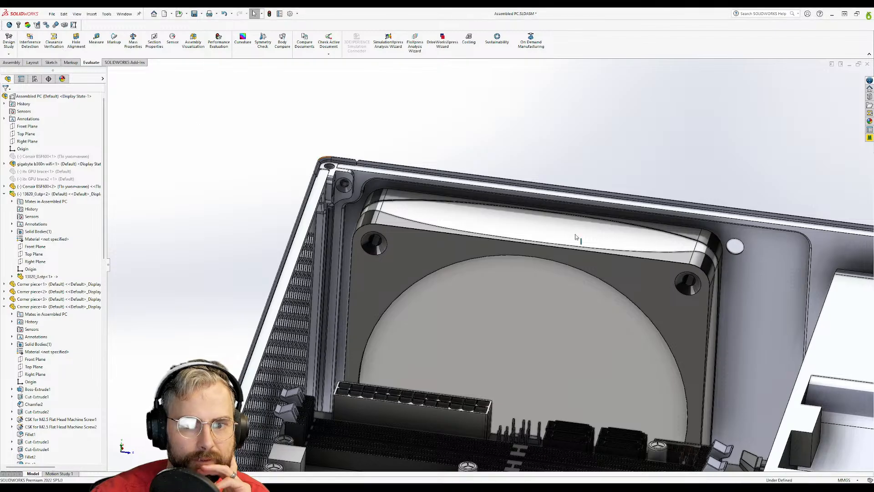
# - Examine the fan and the front panel's mounting holes in the assembly from inside and outside the case
pyautogui.moveTo(581, 283)
pyautogui.mouseDown(button='middle')
pyautogui.moveTo(599, 300)
pyautogui.moveTo(591, 269)
pyautogui.mouseUp(button='middle')
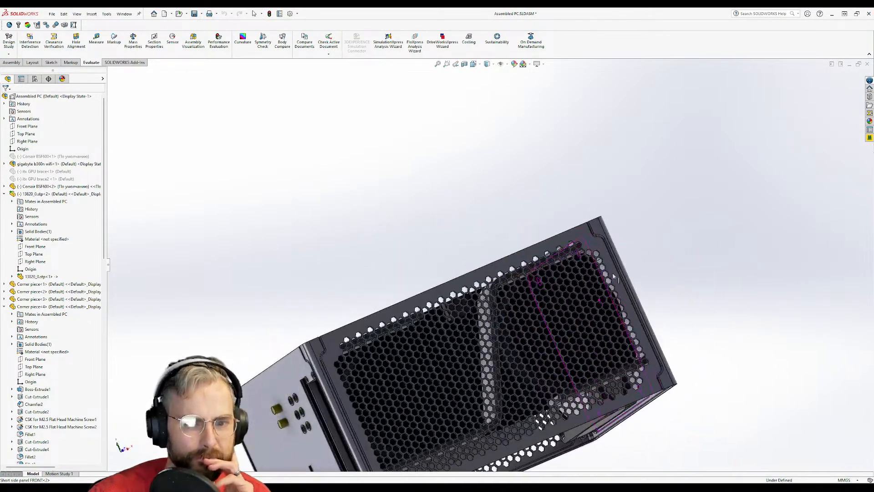
pyautogui.moveTo(533, 304); pyautogui.dragTo(445, 291, button='middle')
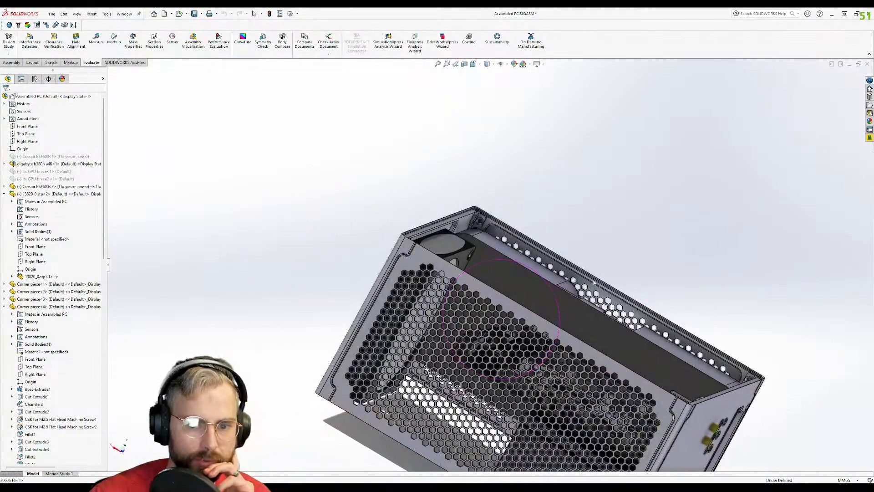
pyautogui.moveTo(549, 285); pyautogui.dragTo(518, 256, button='middle')
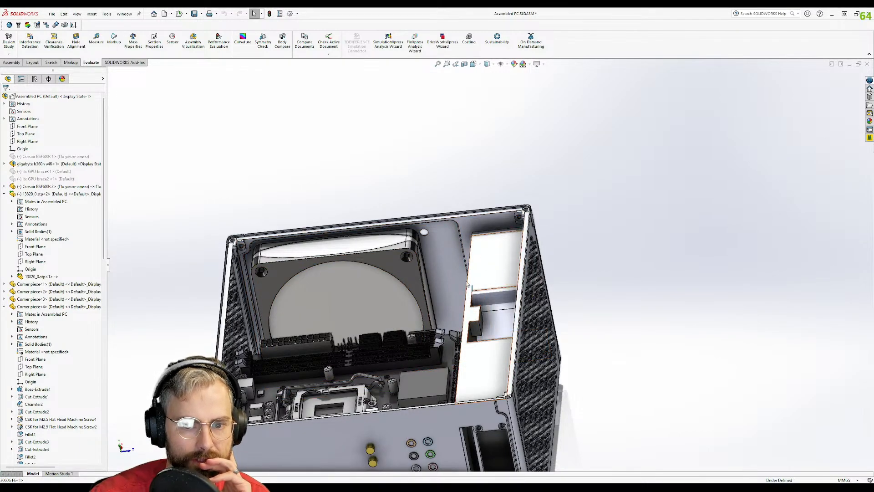
pyautogui.moveTo(352, 282); pyautogui.dragTo(547, 400, button='middle')
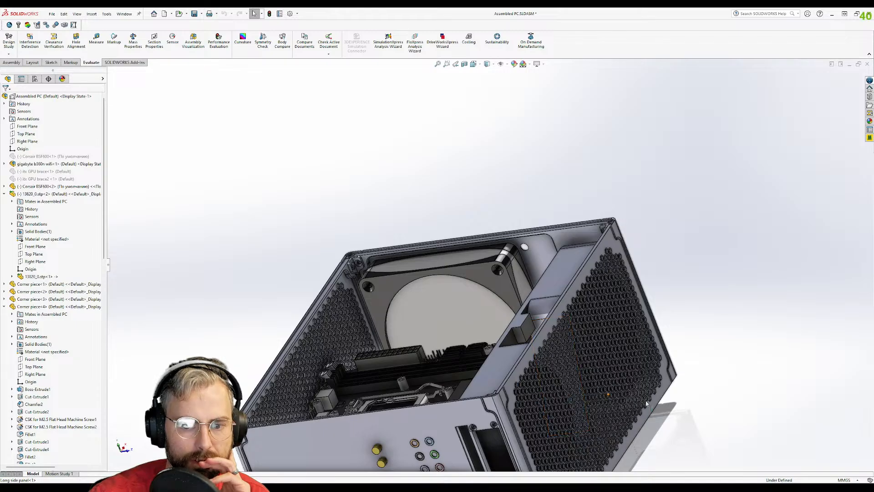
pyautogui.moveTo(426, 312); pyautogui.dragTo(504, 269, button='middle')
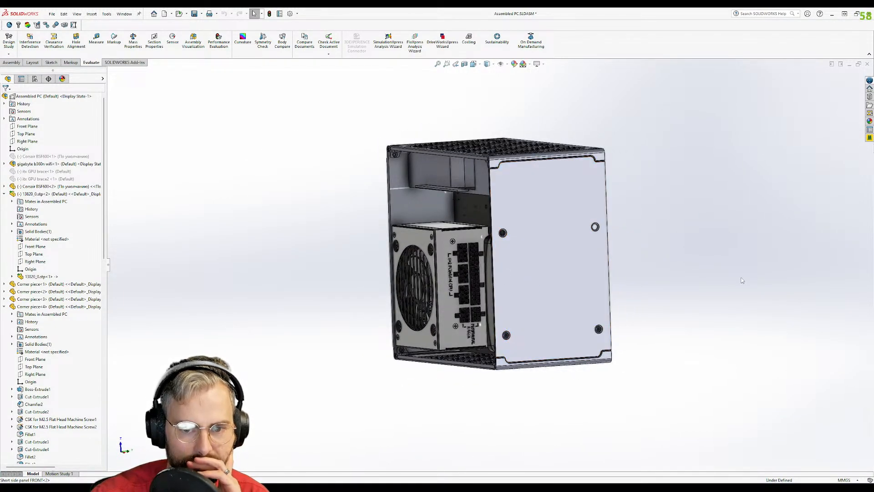
pyautogui.press('Tab')
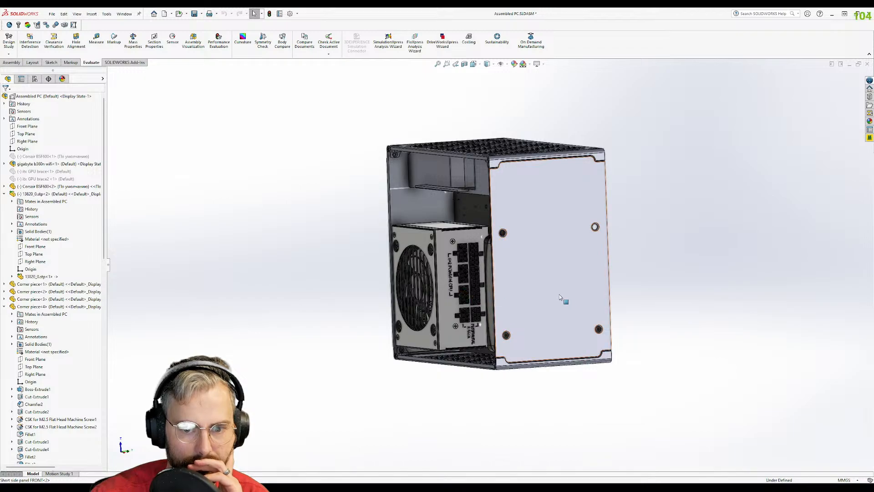
# - Examine how the fan, motherboard, power supply and graphics card sit inside the case from several sides
pyautogui.moveTo(568, 303); pyautogui.dragTo(289, 292, button='middle')
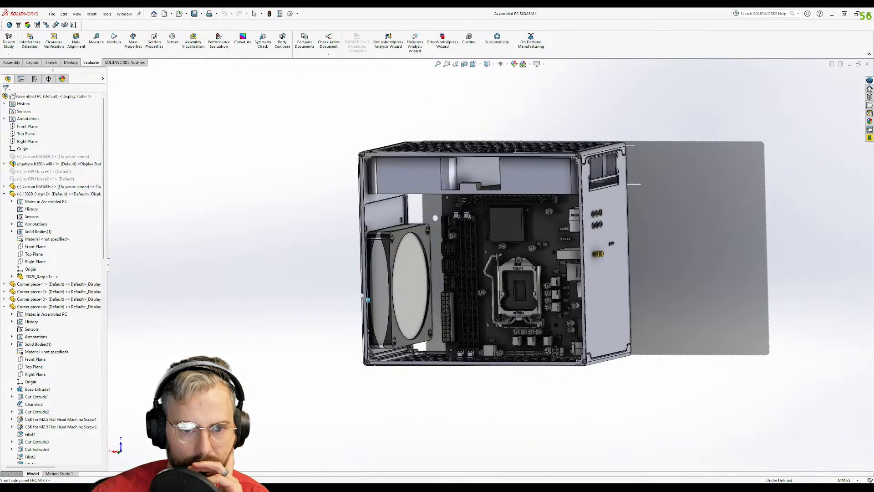
pyautogui.moveTo(487, 282); pyautogui.dragTo(482, 180, button='middle')
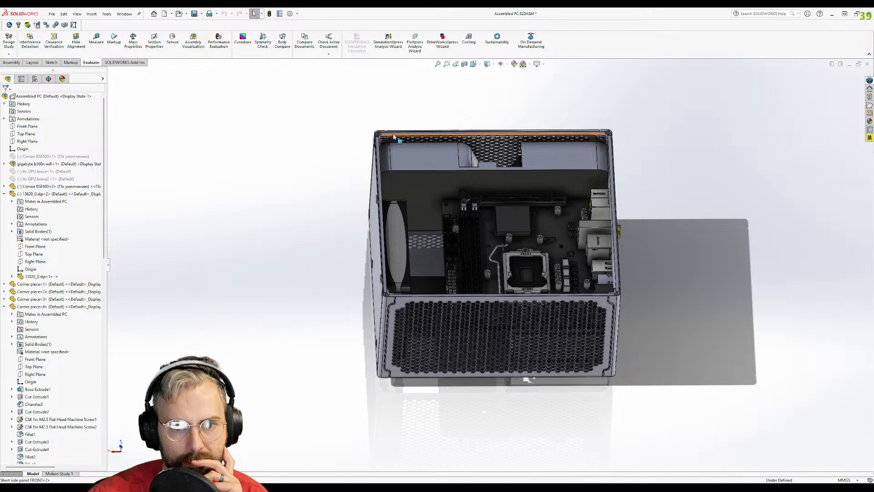
pyautogui.click(487, 223)
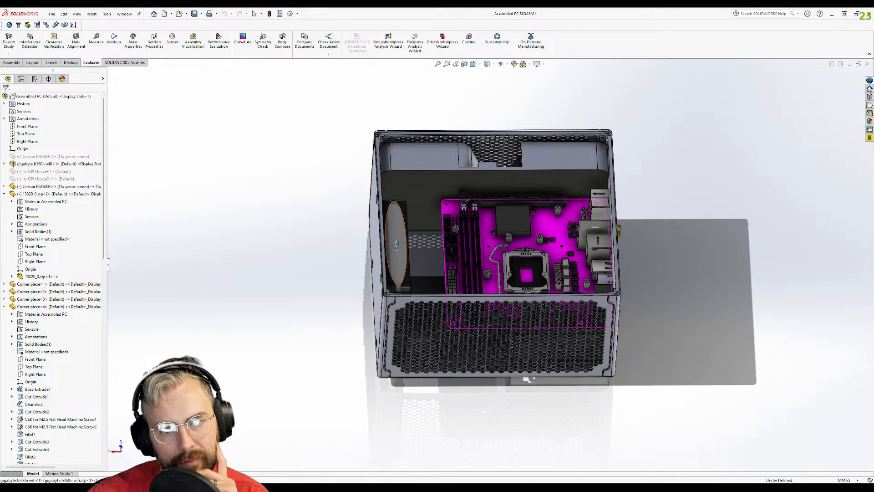
pyautogui.click(326, 258)
pyautogui.moveTo(326, 258); pyautogui.dragTo(567, 233, button='middle')
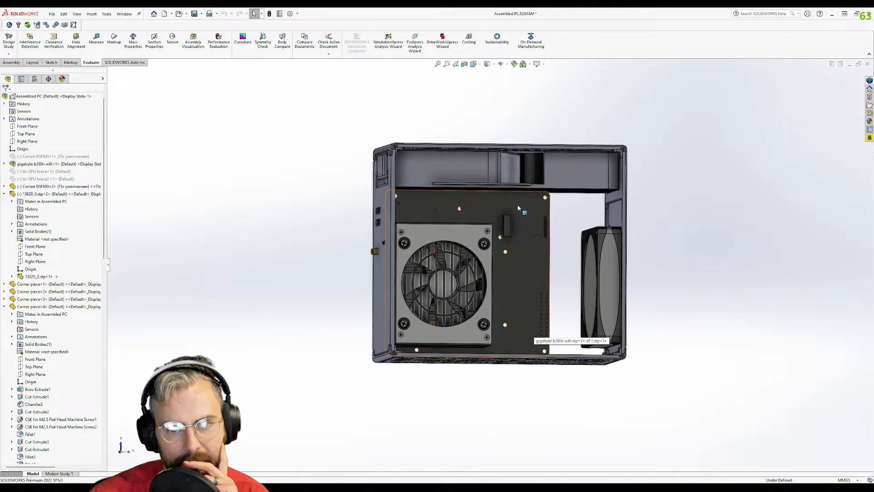
pyautogui.moveTo(602, 270); pyautogui.dragTo(413, 314, button='middle')
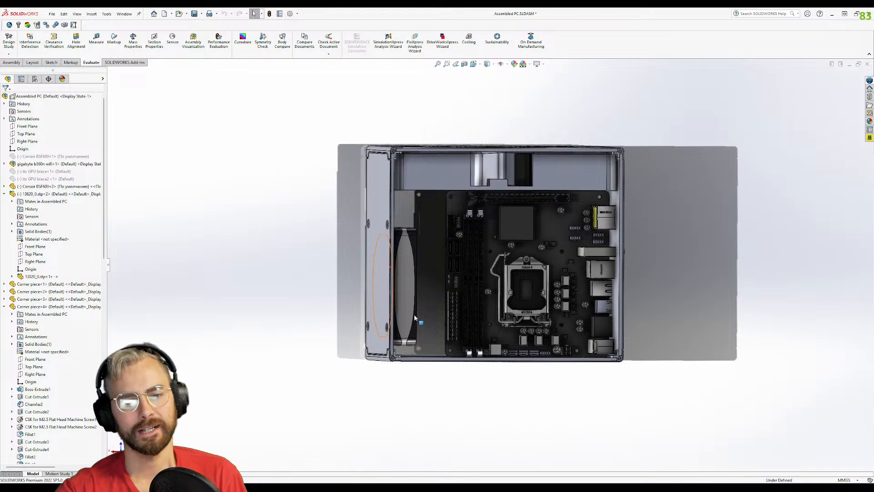
pyautogui.moveTo(386, 179); pyautogui.dragTo(534, 396, button='middle')
pyautogui.scroll(-3, 446, 230)
pyautogui.moveTo(446, 230); pyautogui.dragTo(428, 339, button='middle')
pyautogui.click(428, 339)
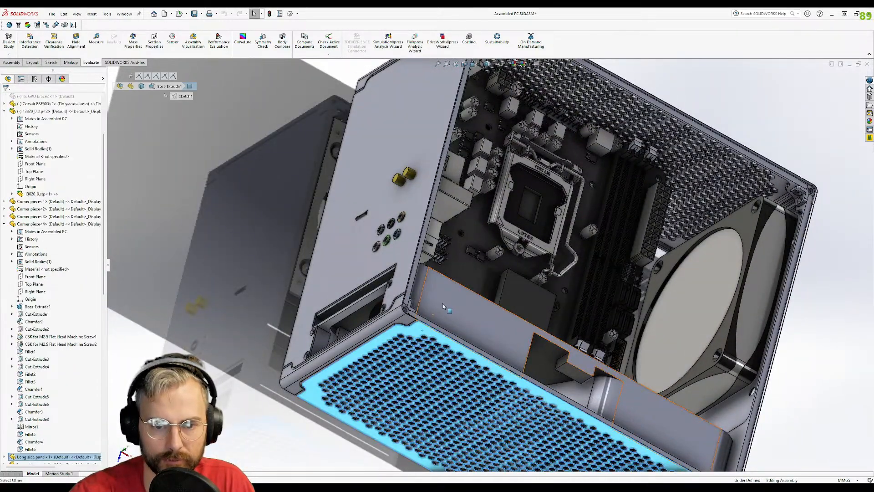
pyautogui.click(223, 253)
pyautogui.moveTo(223, 254); pyautogui.dragTo(510, 251, button='middle')
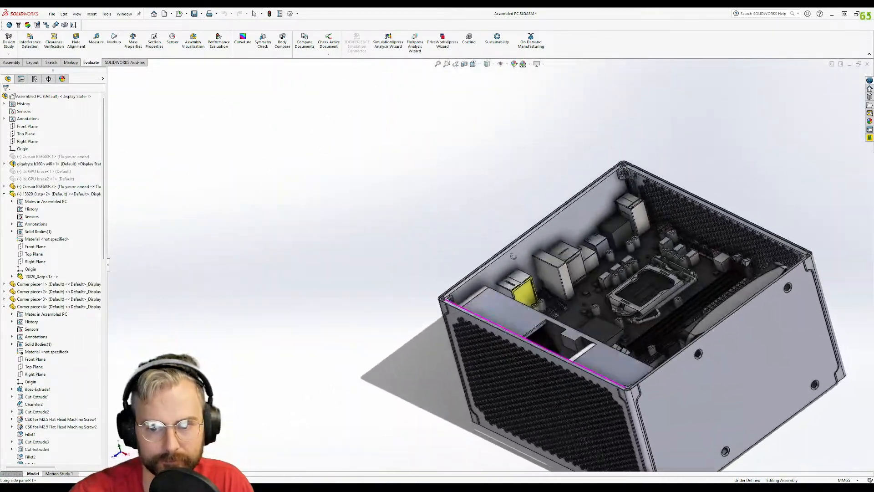
# - Inspect the front panel's mounting holes and the power supply's placement from outside the case, including the perforated long side panels
pyautogui.moveTo(742, 262); pyautogui.dragTo(532, 238, button='middle')
pyautogui.scroll(-4, 706, 191)
pyautogui.scroll(2, 724, 211)
pyautogui.scroll(-3, 833, 214)
pyautogui.scroll(-3, 788, 238)
pyautogui.moveTo(788, 237); pyautogui.dragTo(743, 250, button='middle')
pyautogui.scroll(5, 491, 269)
pyautogui.moveTo(519, 287); pyautogui.dragTo(631, 298, button='middle')
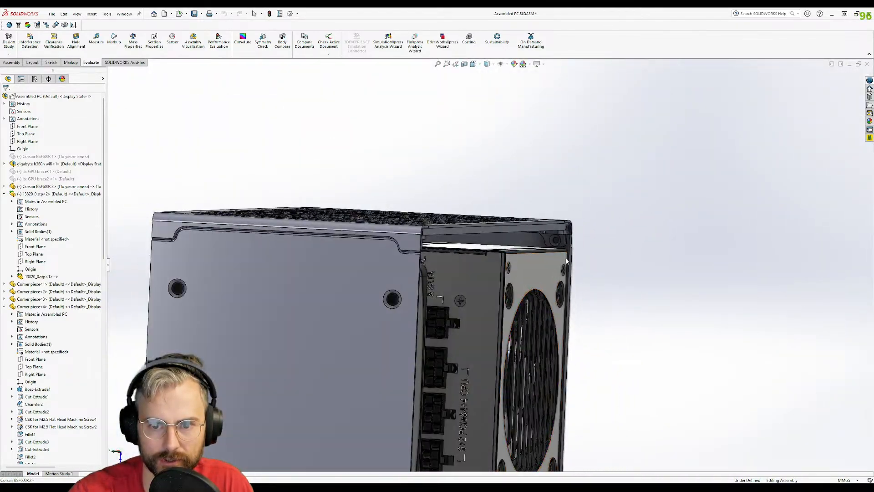
pyautogui.moveTo(582, 253); pyautogui.dragTo(480, 336, button='middle')
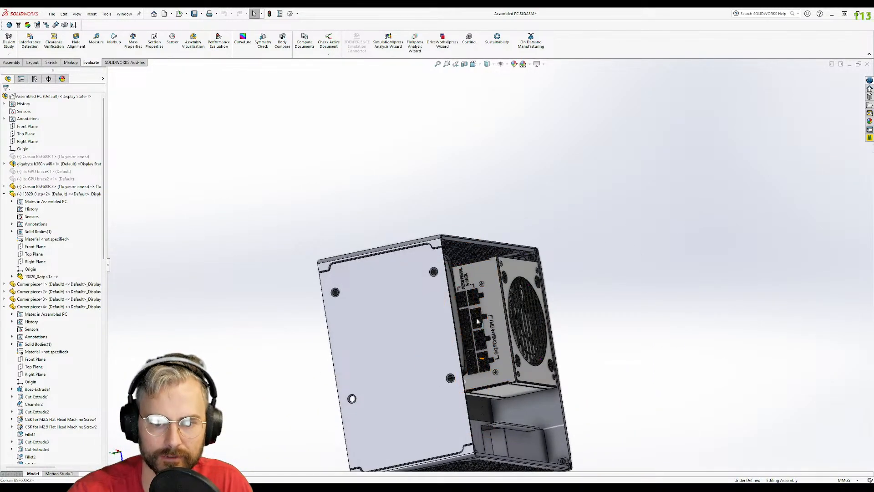
pyautogui.moveTo(508, 408); pyautogui.dragTo(531, 442, button='middle')
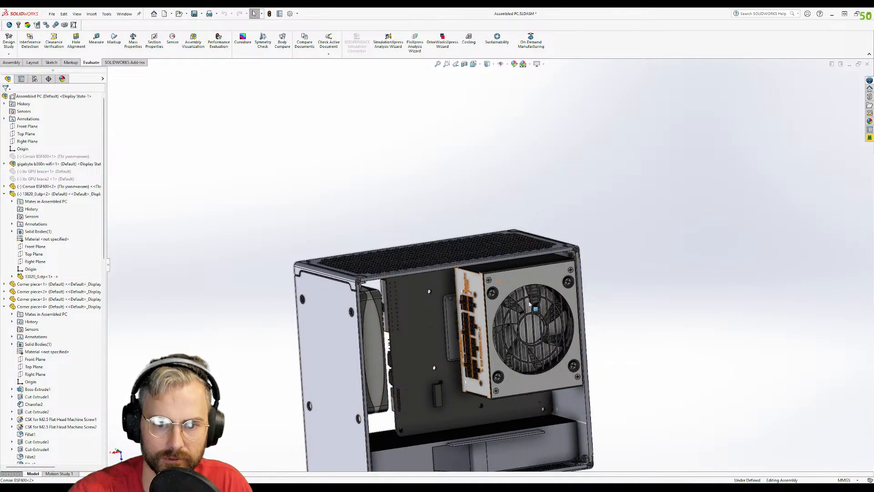
pyautogui.moveTo(370, 315); pyautogui.dragTo(496, 347, button='middle')
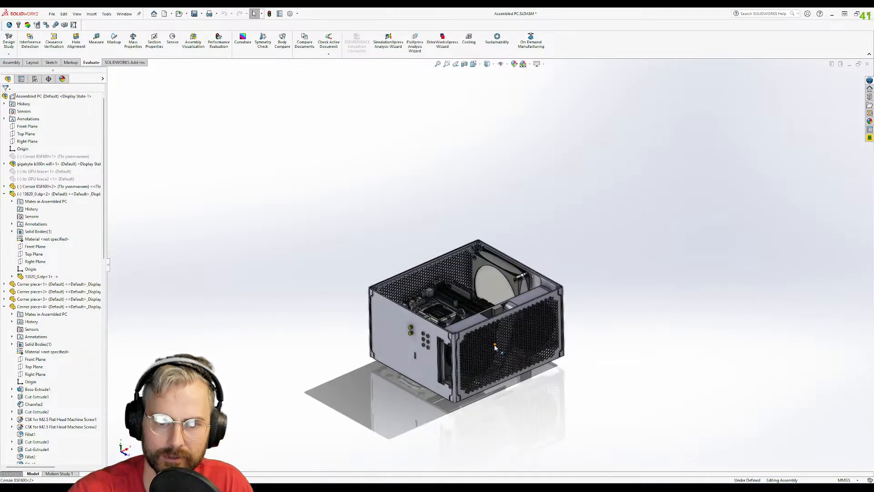
pyautogui.scroll(-4, 496, 337)
pyautogui.scroll(-2, 489, 274)
pyautogui.moveTo(485, 208); pyautogui.dragTo(480, 366, button='middle')
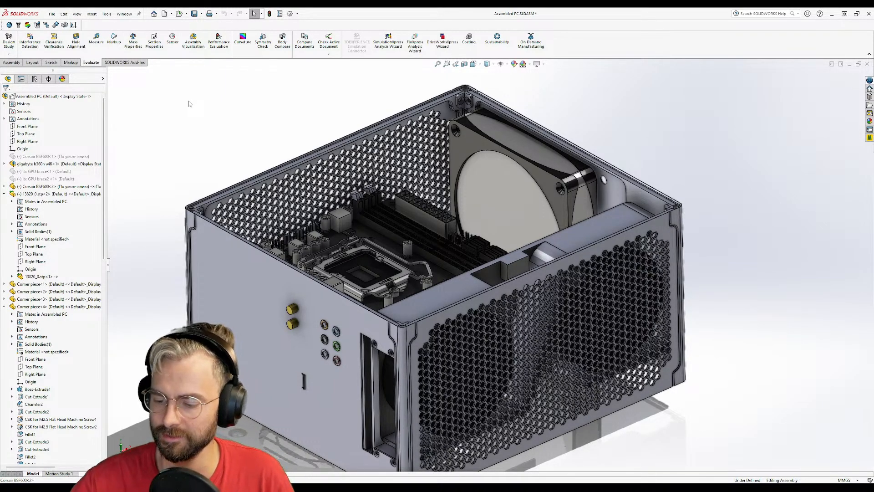
# - Measure the normal distance between the motherboard's surface and the upper face of the corner piece
pyautogui.moveTo(412, 218); pyautogui.dragTo(395, 268, button='middle')
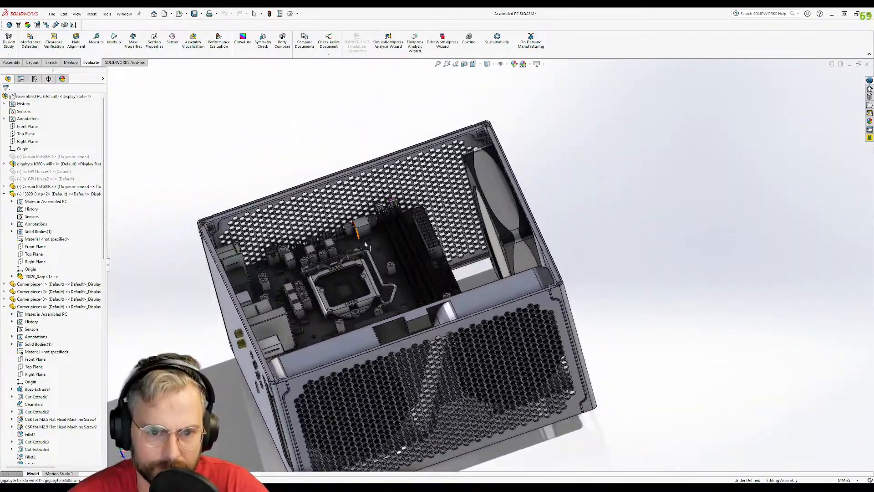
pyautogui.scroll(-5, 383, 273)
pyautogui.click(367, 280)
pyautogui.scroll(5, 367, 279)
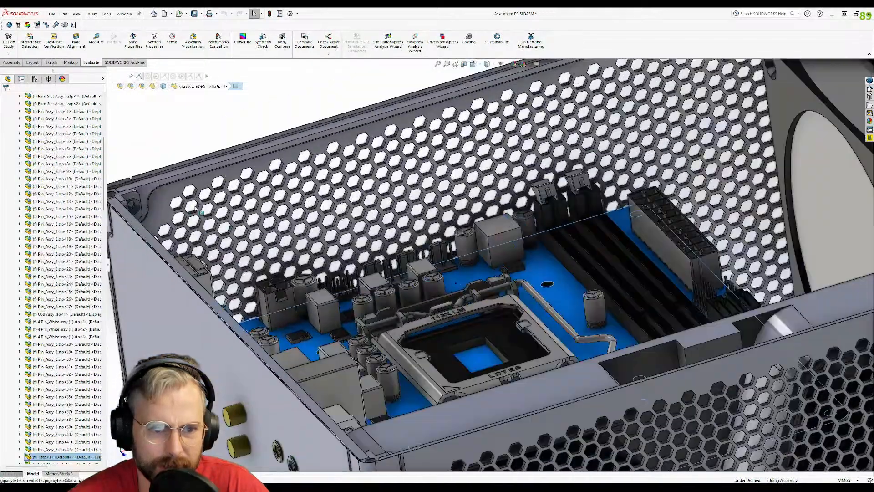
pyautogui.scroll(-4, 127, 182)
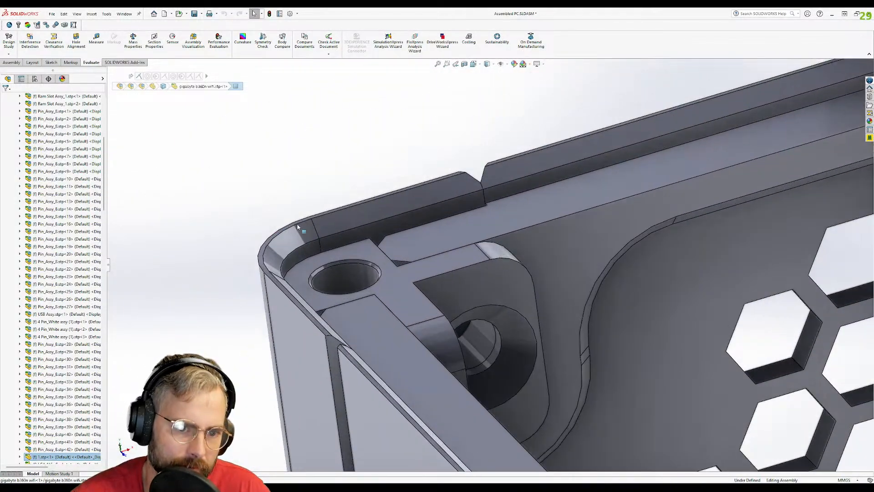
pyautogui.click(293, 224)
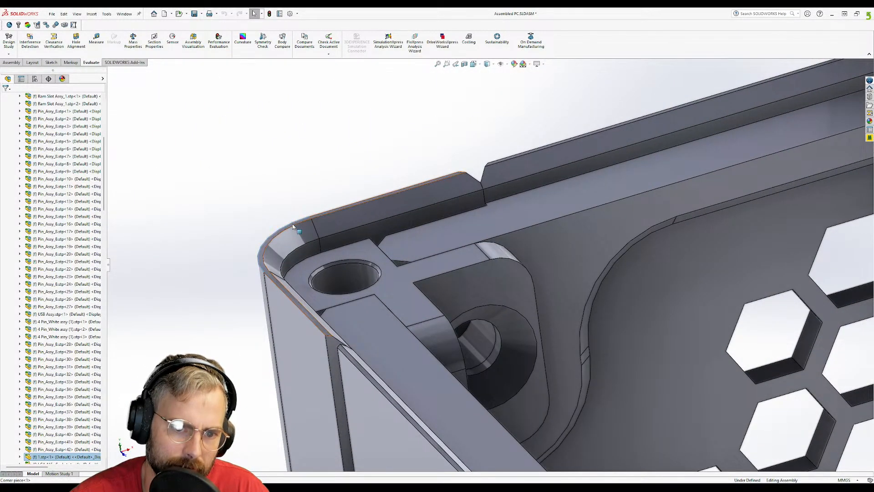
pyautogui.click(357, 244)
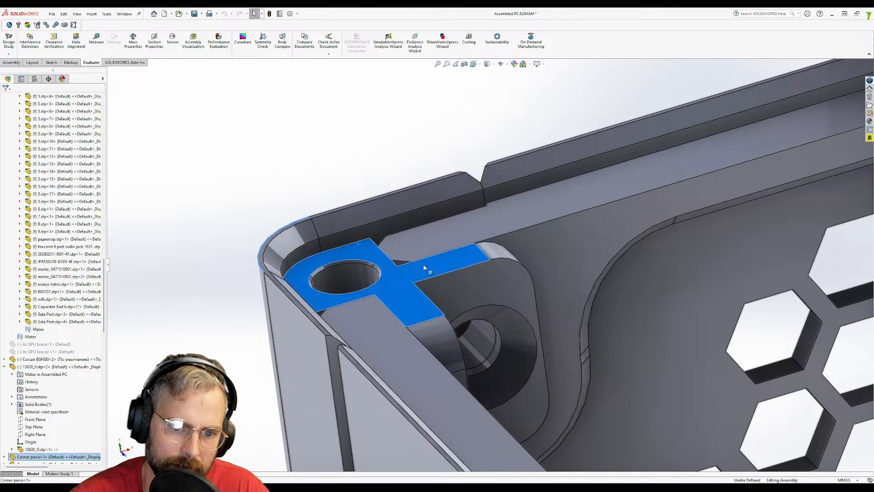
pyautogui.scroll(5, 637, 318)
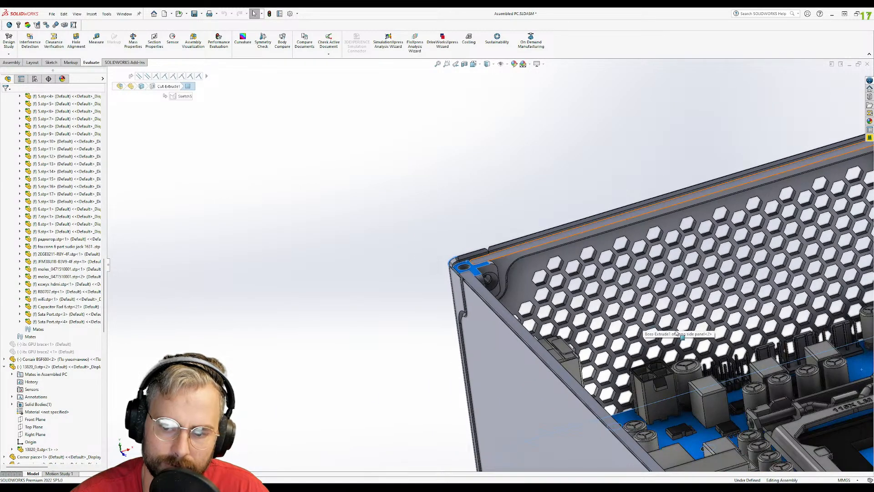
pyautogui.click(513, 214)
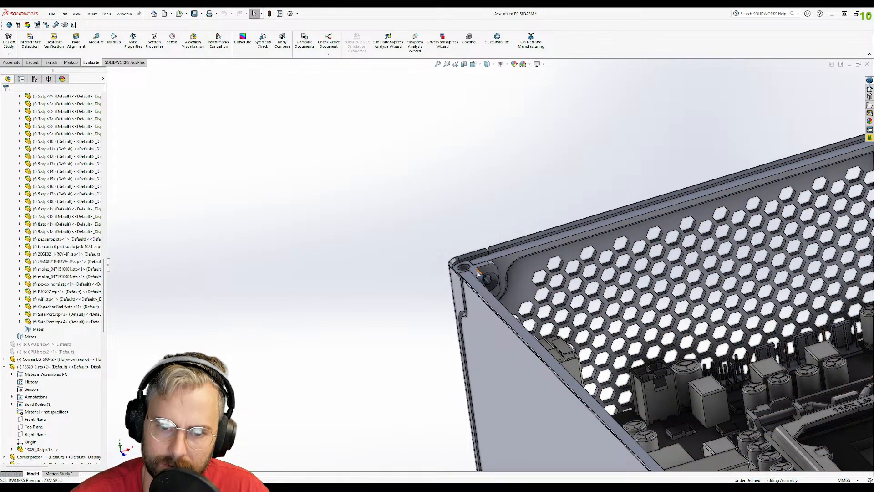
pyautogui.click(484, 275)
pyautogui.keyDown('ctrl'); pyautogui.click(695, 446); pyautogui.keyUp('ctrl')
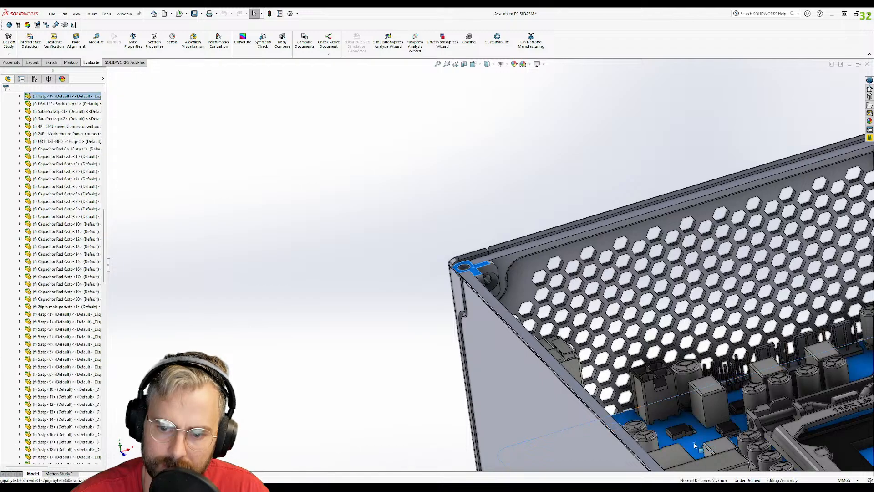
pyautogui.click(429, 198)
# - Examine the graphics card's space beside the motherboard, the fan and the perforated side panel
pyautogui.scroll(10, 541, 289)
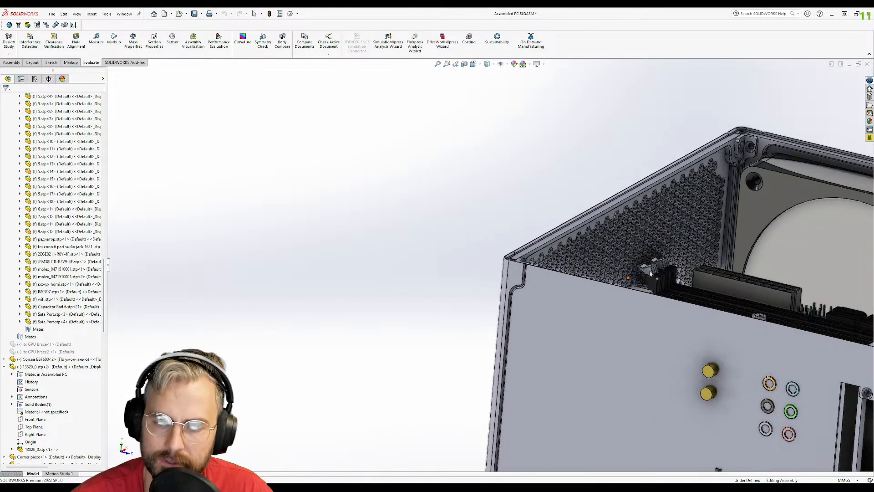
pyautogui.moveTo(685, 288); pyautogui.dragTo(751, 308, button='middle')
pyautogui.scroll(-8, 670, 300)
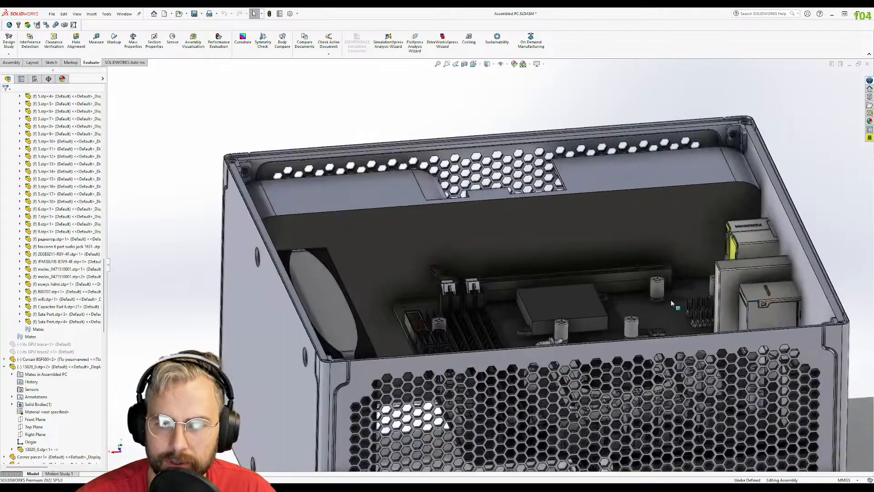
pyautogui.moveTo(671, 299); pyautogui.dragTo(654, 360, button='middle')
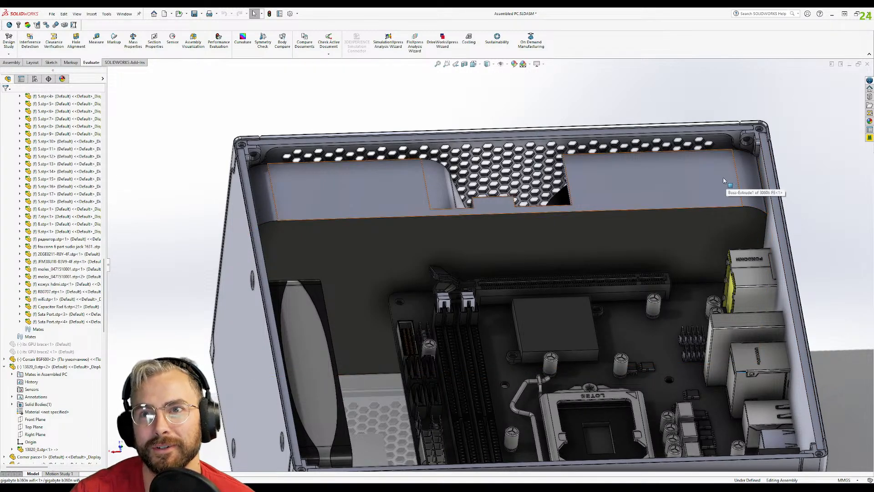
pyautogui.click(546, 148)
pyautogui.press('Tab')
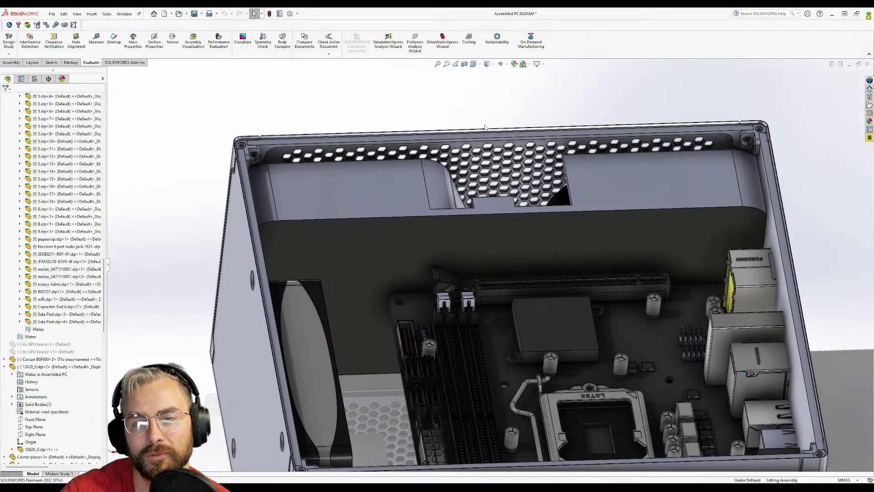
pyautogui.moveTo(279, 121); pyautogui.dragTo(171, 214, button='middle')
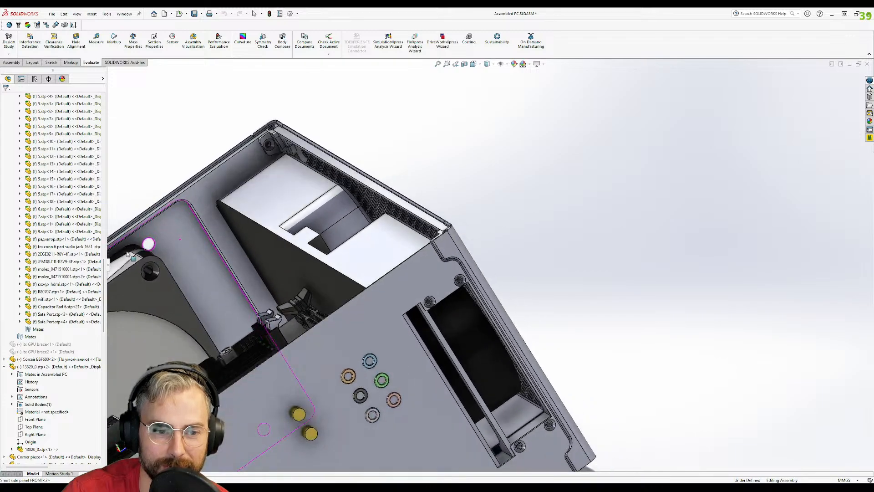
# - Shift the fan slightly along the inner side of the short front panel, away from the nearby corner piece
pyautogui.scroll(4, 221, 286)
pyautogui.scroll(-2, 221, 286)
pyautogui.moveTo(289, 292); pyautogui.dragTo(291, 323, button='middle')
pyautogui.scroll(-4, 291, 322)
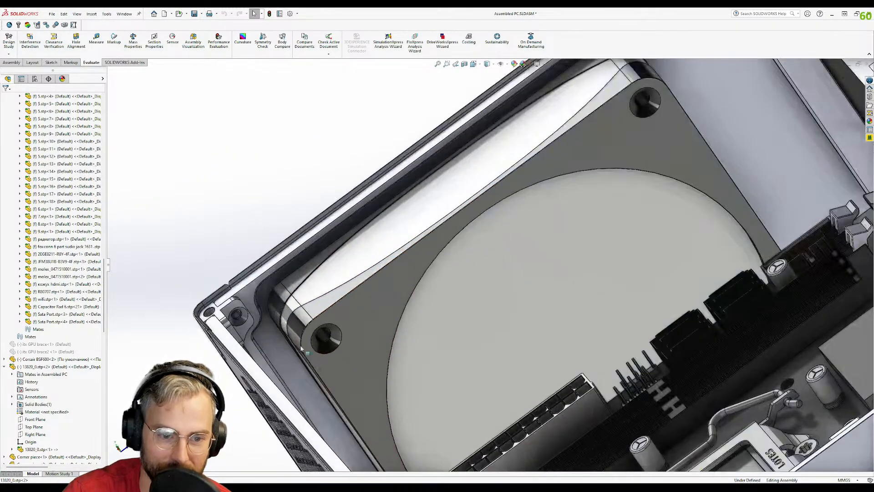
pyautogui.click(363, 318)
pyautogui.scroll(-2, 453, 288)
pyautogui.moveTo(452, 286); pyautogui.dragTo(424, 299)
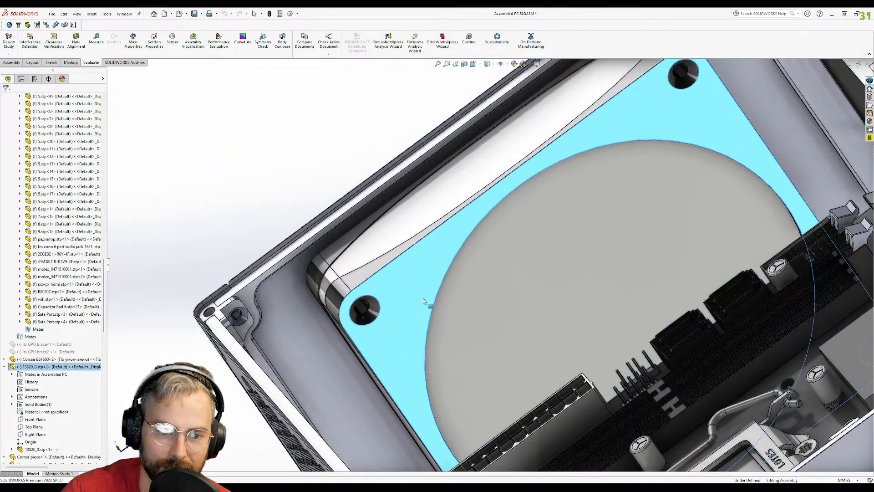
pyautogui.moveTo(366, 327); pyautogui.dragTo(393, 288, button='middle')
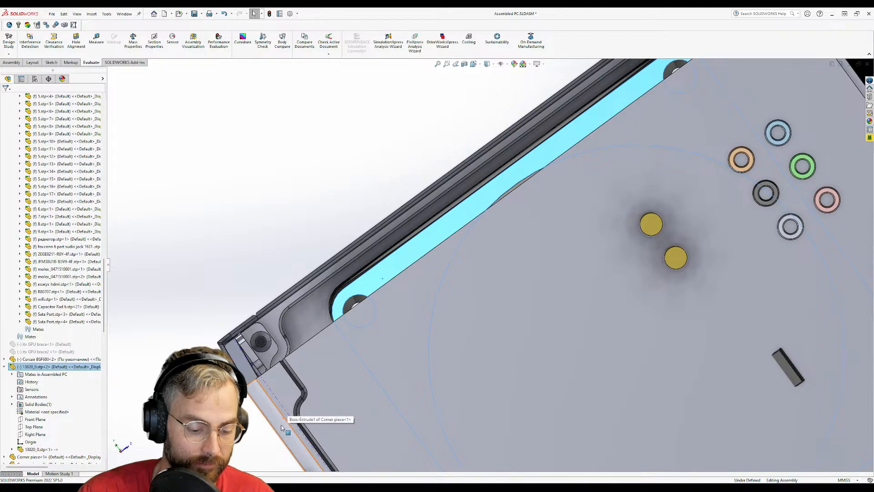
# - Examine the shifted fan's clearance to the front panel and motherboard, and review the whole case from several sides
pyautogui.click(324, 201)
pyautogui.scroll(5, 363, 312)
pyautogui.moveTo(363, 313); pyautogui.dragTo(448, 319, button='middle')
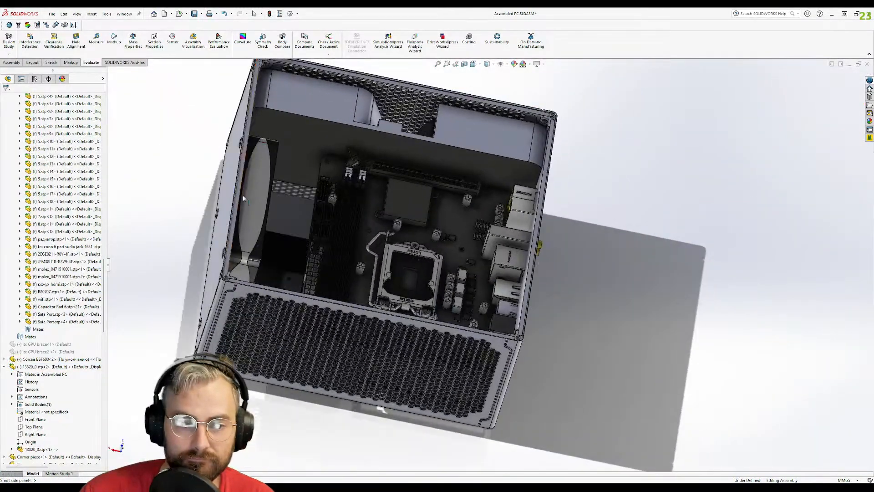
pyautogui.scroll(-6, 239, 199)
pyautogui.moveTo(452, 142); pyautogui.dragTo(484, 111, button='middle')
pyautogui.click(461, 126)
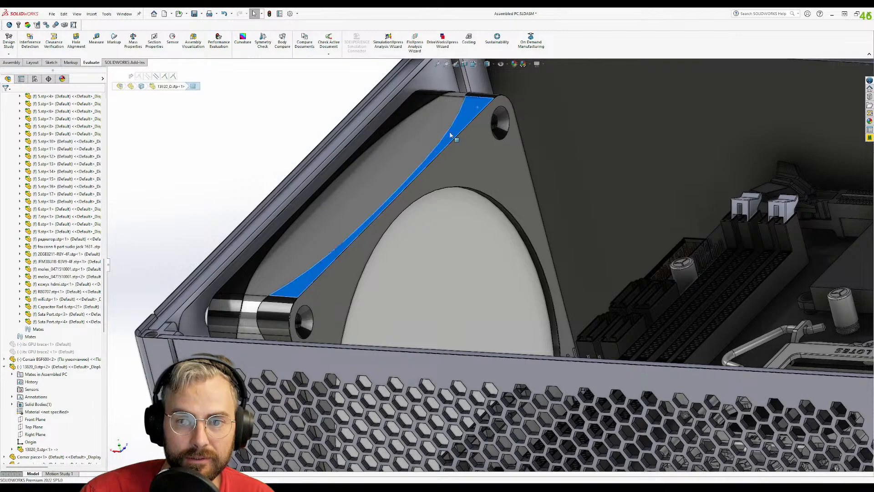
pyautogui.click(227, 147)
pyautogui.click(237, 289)
pyautogui.click(137, 200)
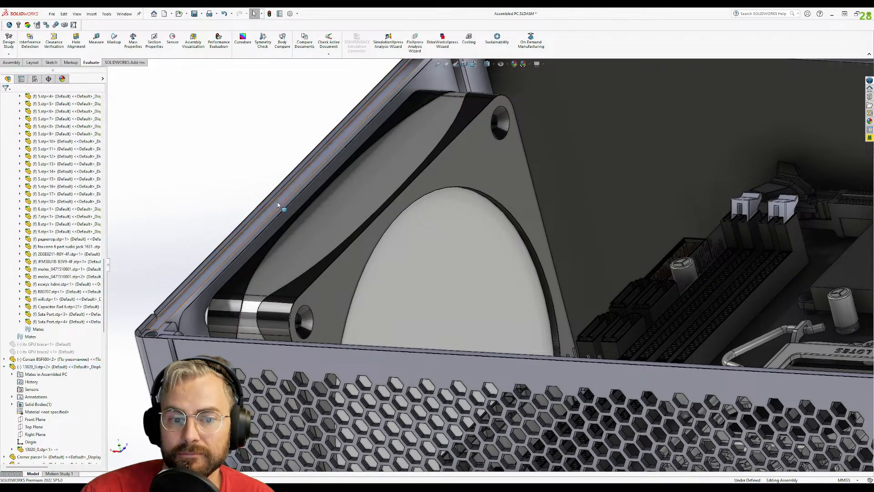
pyautogui.moveTo(446, 202); pyautogui.dragTo(425, 205, button='middle')
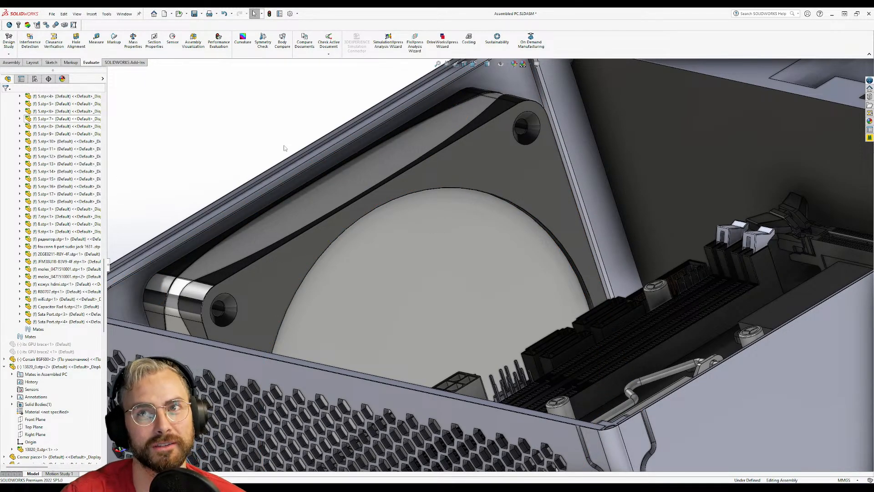
pyautogui.scroll(5, 284, 148)
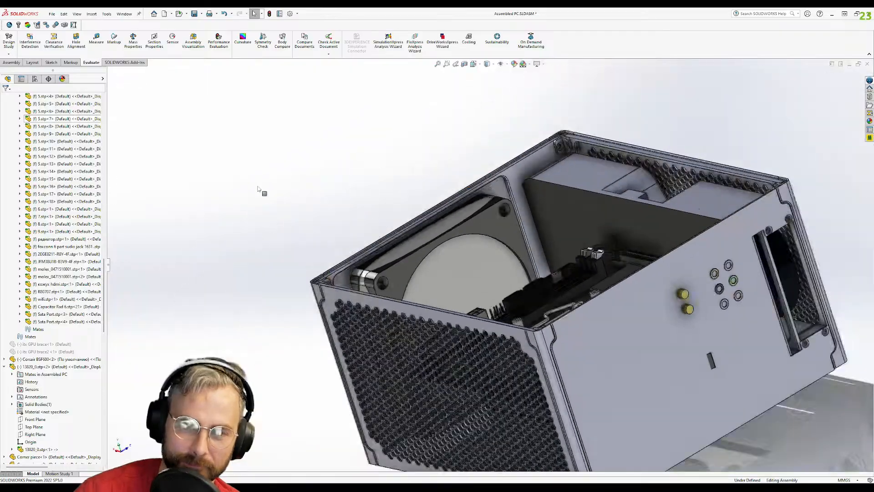
pyautogui.moveTo(291, 237); pyautogui.dragTo(668, 217, button='middle')
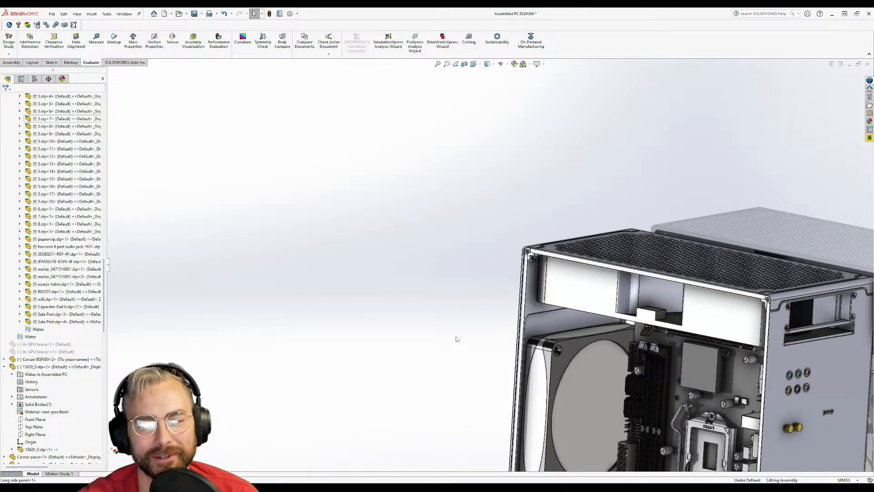
pyautogui.scroll(3, 509, 332)
pyautogui.moveTo(509, 331); pyautogui.dragTo(604, 341, button='middle')
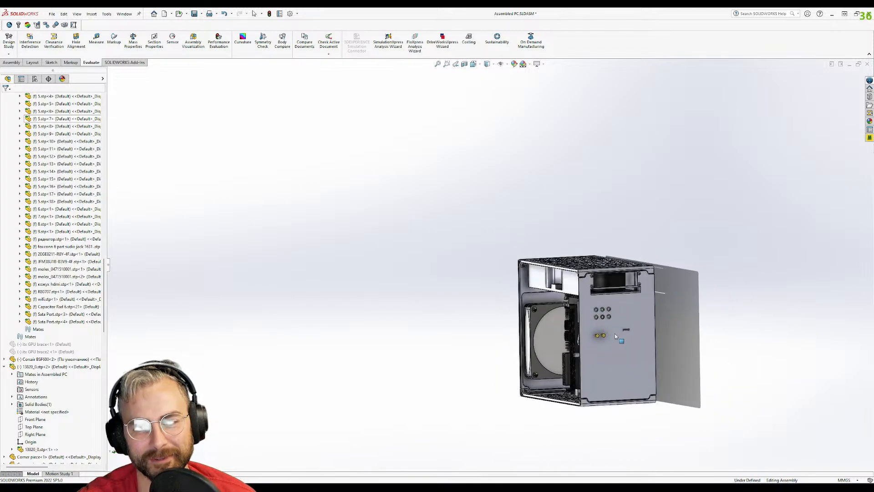
pyautogui.scroll(-3, 604, 341)
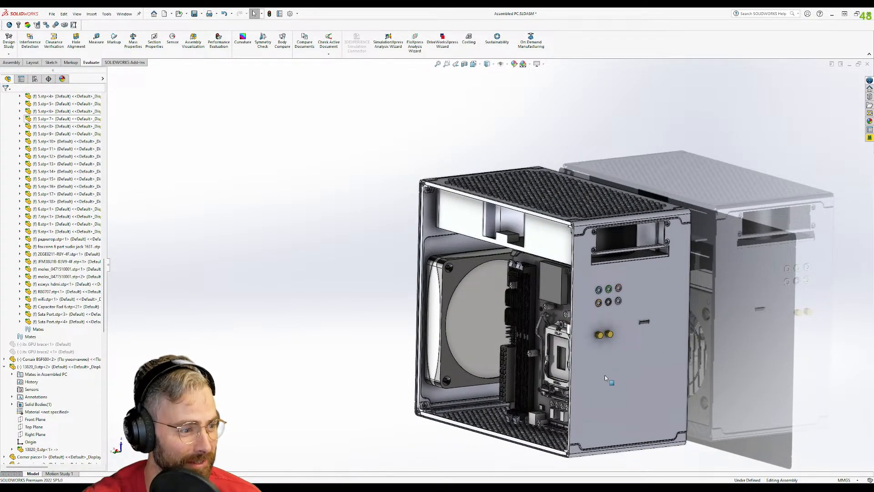
pyautogui.scroll(-3, 469, 265)
pyautogui.moveTo(457, 274); pyautogui.dragTo(563, 205, button='middle')
pyautogui.moveTo(456, 246); pyautogui.dragTo(567, 323, button='middle')
pyautogui.scroll(-5, 603, 312)
pyautogui.moveTo(612, 249); pyautogui.dragTo(616, 319, button='middle')
pyautogui.scroll(-5, 584, 278)
pyautogui.click(571, 241)
pyautogui.moveTo(572, 244); pyautogui.dragTo(555, 219, button='middle')
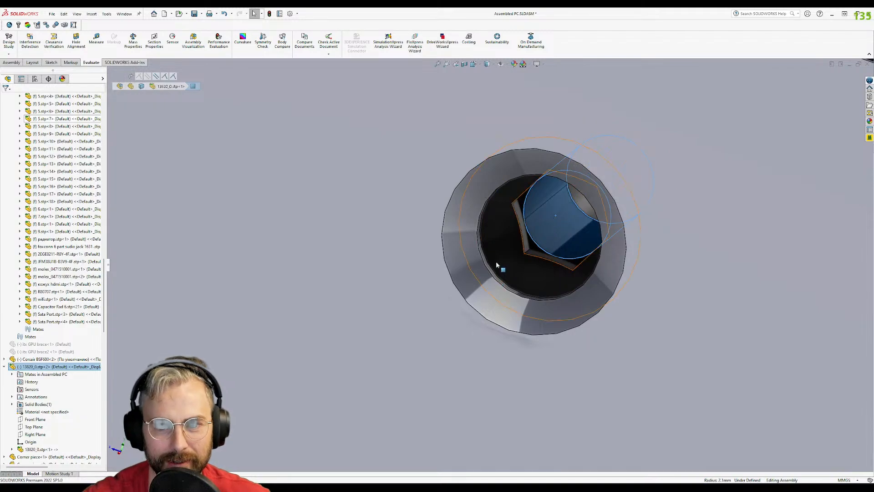
pyautogui.scroll(-6, 496, 263)
pyautogui.keyDown('ctrl'); pyautogui.click(468, 283); pyautogui.keyUp('ctrl')
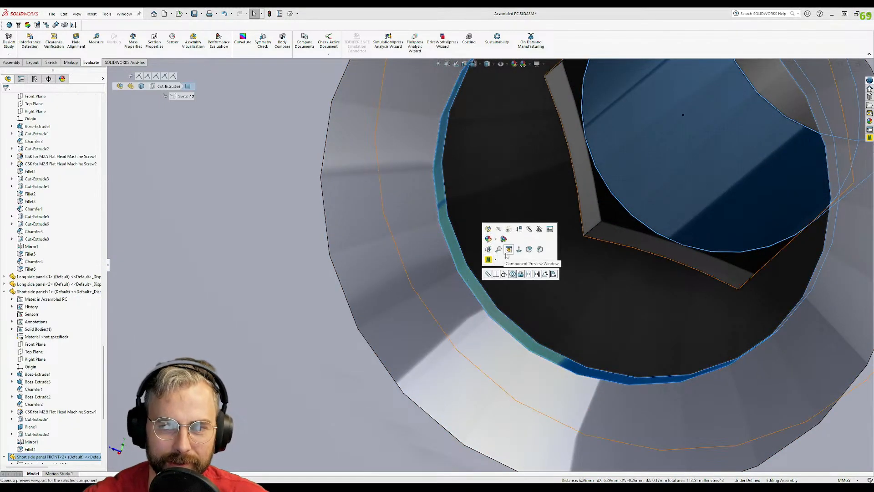
pyautogui.press('m')
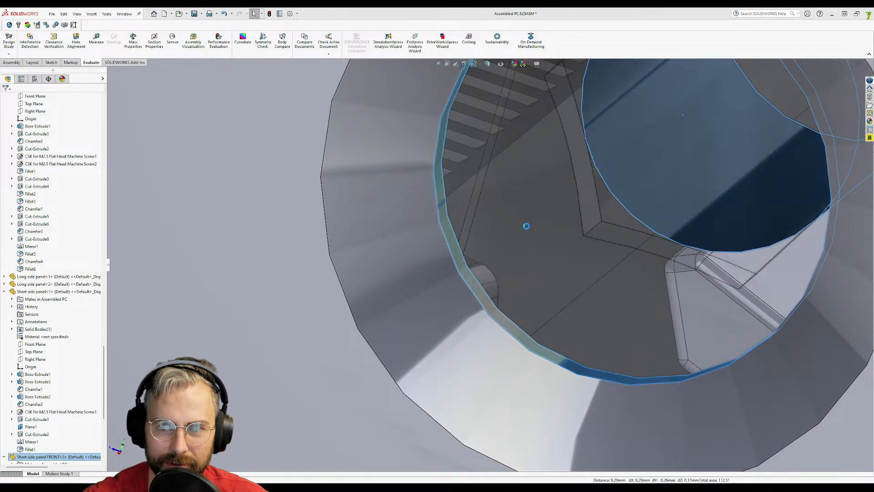
pyautogui.scroll(3, 653, 286)
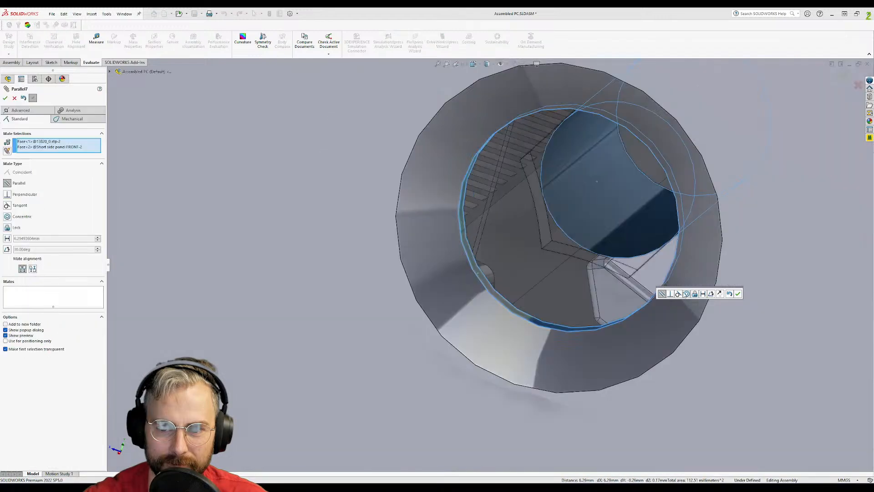
pyautogui.scroll(10, 559, 273)
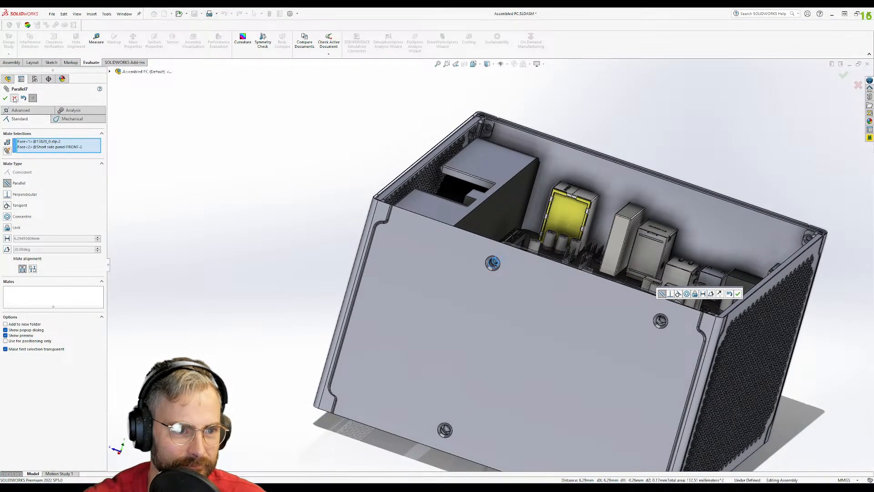
pyautogui.scroll(-10, 300, 157)
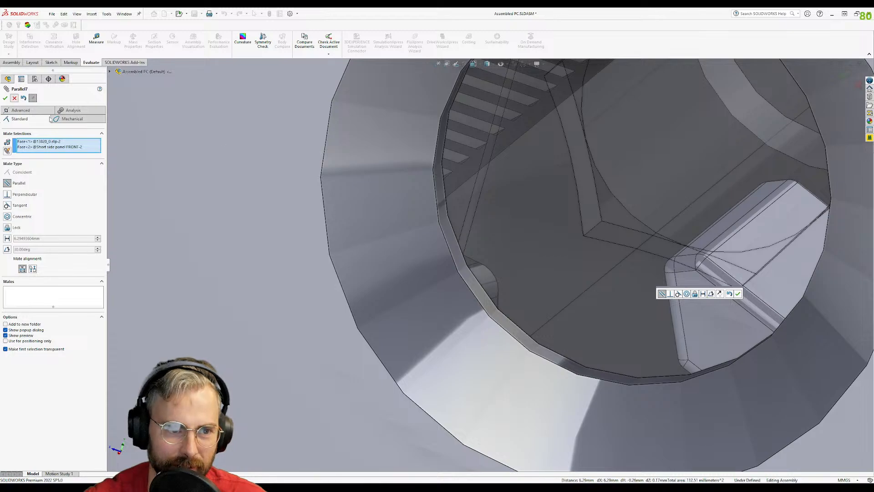
pyautogui.click(14, 98)
# - Place a second copy of the 13820_0.stp fan in the open space outside the case
pyautogui.scroll(5, 453, 209)
pyautogui.scroll(5, 453, 210)
pyautogui.moveTo(620, 230); pyautogui.dragTo(527, 246, button='middle')
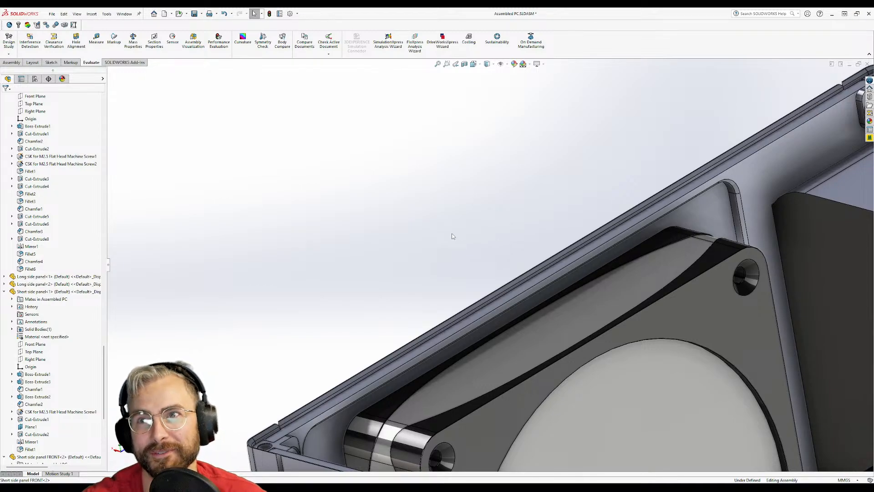
pyautogui.click(594, 316)
pyautogui.scroll(3, 41, 224)
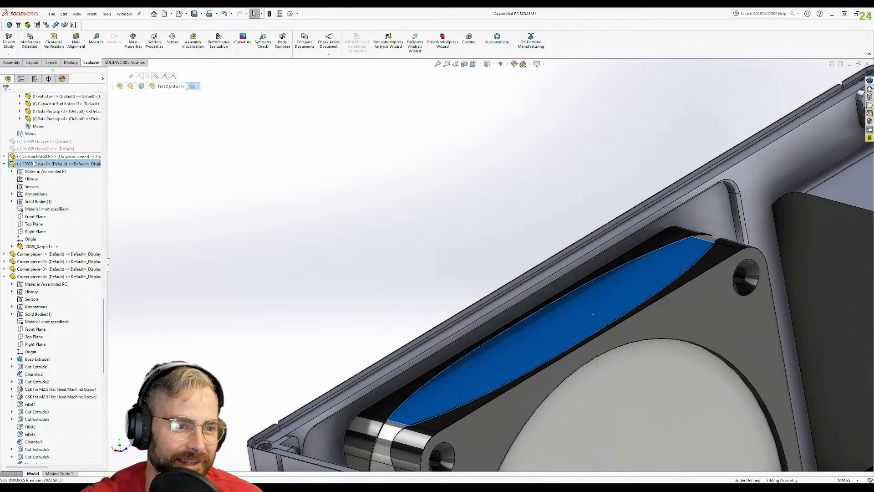
pyautogui.click(28, 164)
pyautogui.scroll(3, 489, 267)
pyautogui.scroll(3, 528, 246)
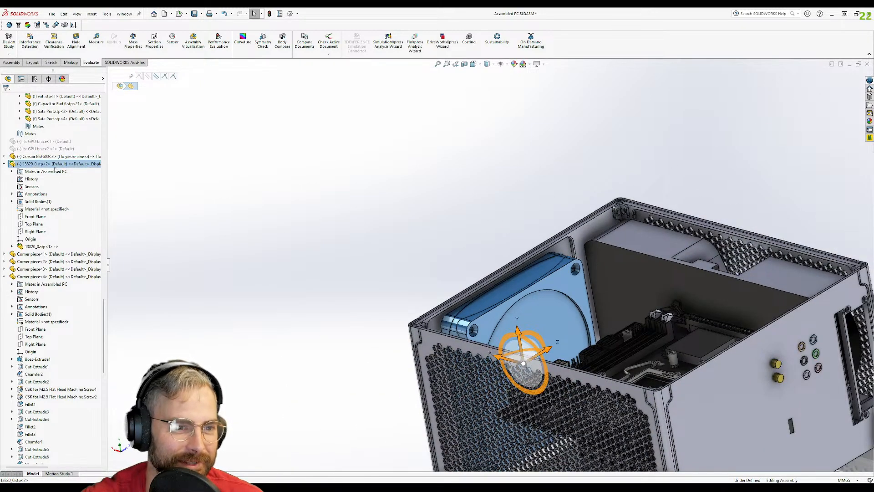
pyautogui.moveTo(261, 186); pyautogui.dragTo(488, 164)
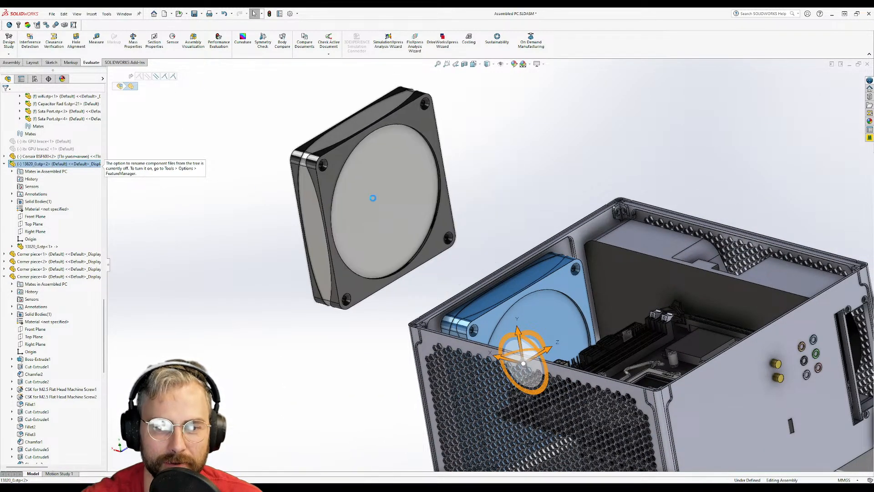
pyautogui.click(478, 167)
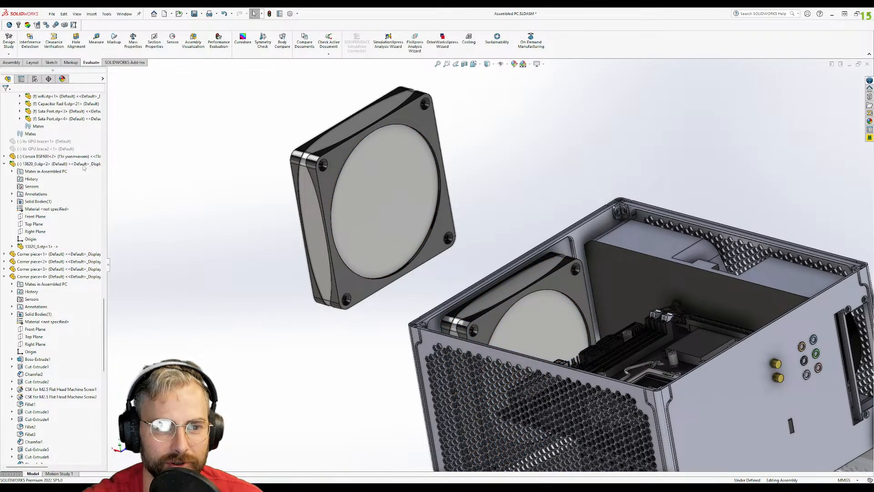
# - Delete the original fan inside the case together with its dependent mates
pyautogui.click(574, 289)
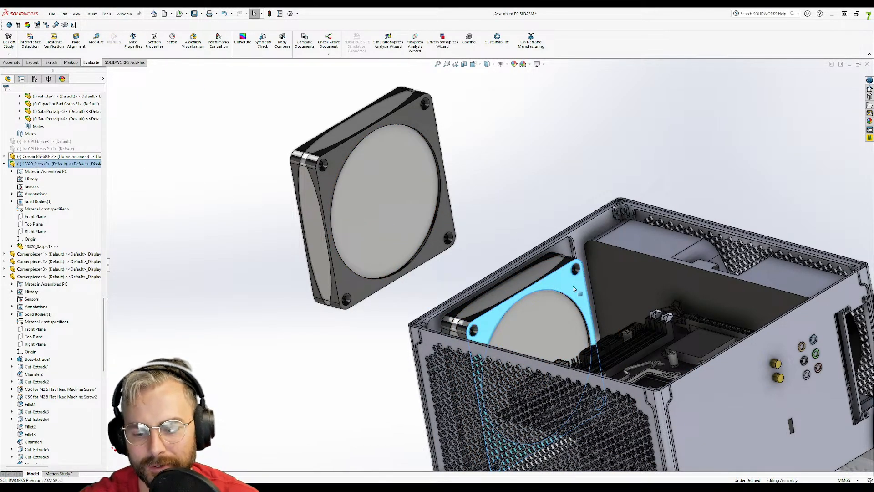
pyautogui.press('Delete')
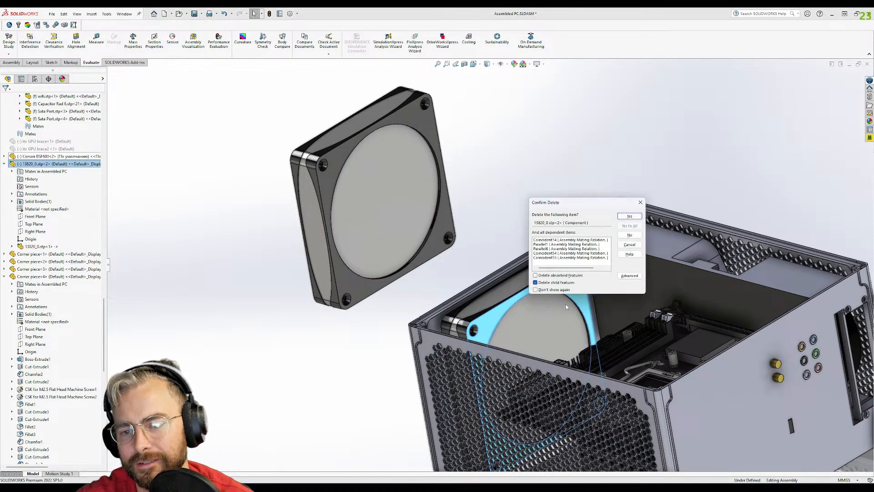
pyautogui.click(630, 216)
# - Rotate the loose fan copy slightly beside the case so its rear face is accessible for mating
pyautogui.moveTo(545, 272); pyautogui.dragTo(405, 215, button='middle')
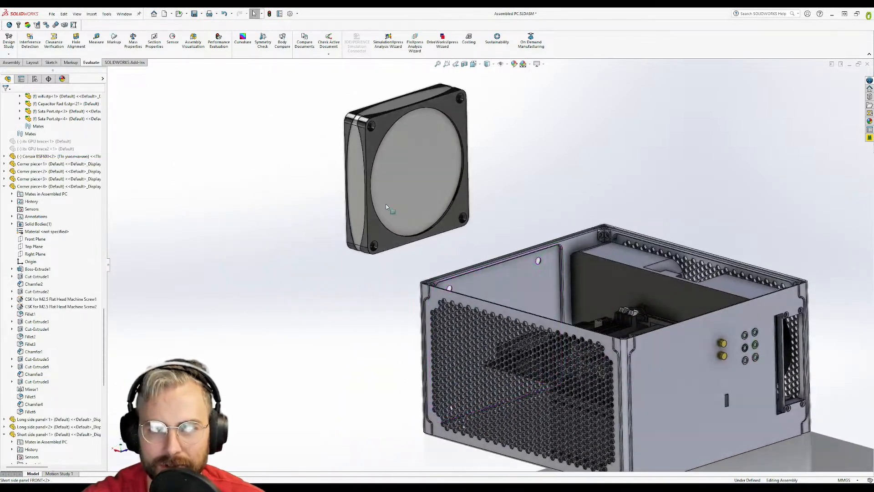
pyautogui.moveTo(377, 185); pyautogui.dragTo(338, 193, button='right')
pyautogui.moveTo(338, 192); pyautogui.dragTo(319, 227, button='middle')
pyautogui.click(289, 172)
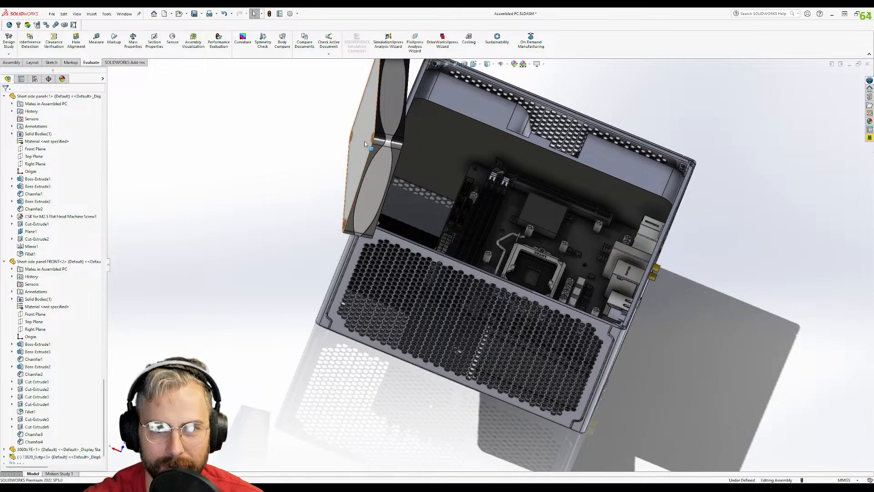
pyautogui.click(365, 143)
pyautogui.click(276, 209)
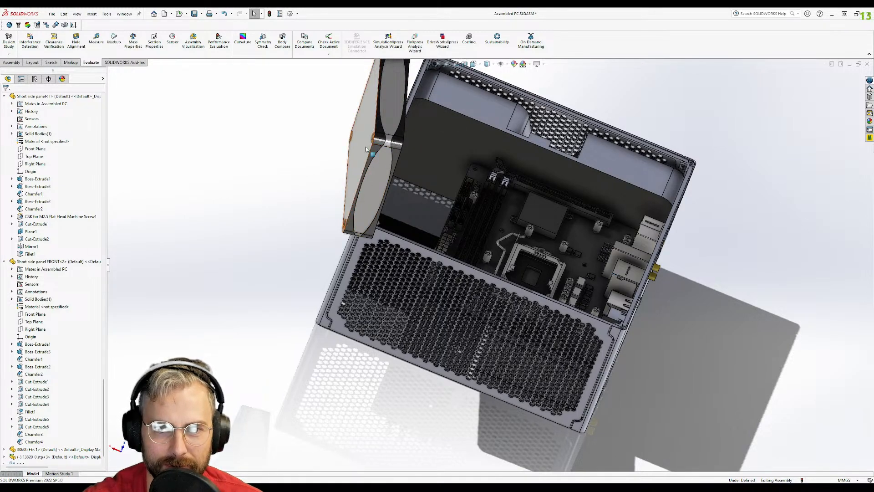
# - Add a coincident mate between the loose fan's rear face and the recessed inner face of the short front panel
pyautogui.click(380, 182)
pyautogui.moveTo(380, 182); pyautogui.dragTo(538, 215, button='middle')
pyautogui.click(538, 215)
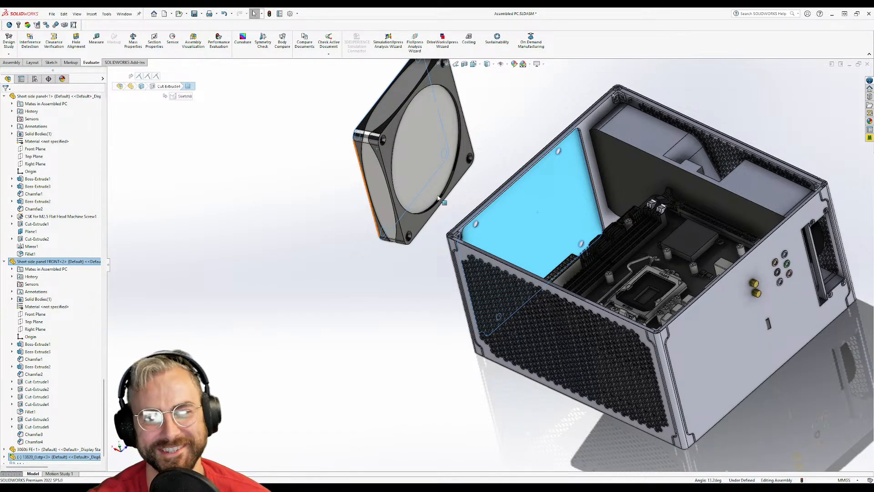
pyautogui.click(11, 62)
pyautogui.click(57, 40)
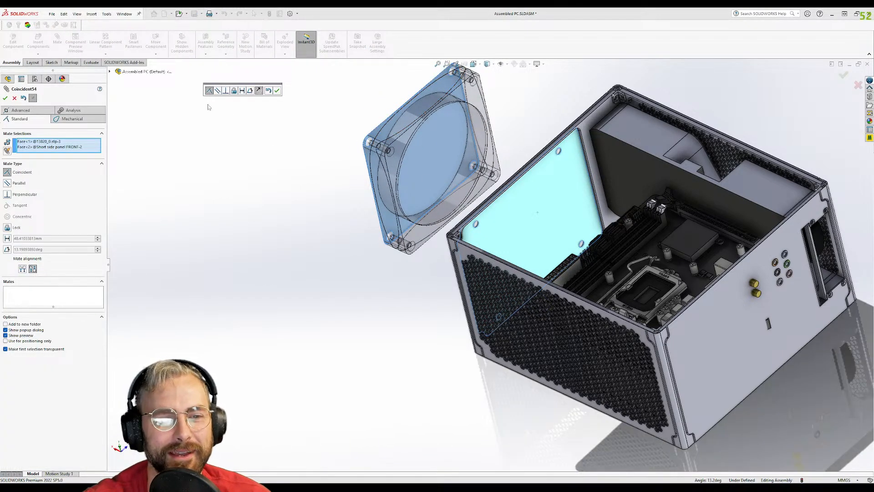
pyautogui.moveTo(222, 86); pyautogui.dragTo(241, 81)
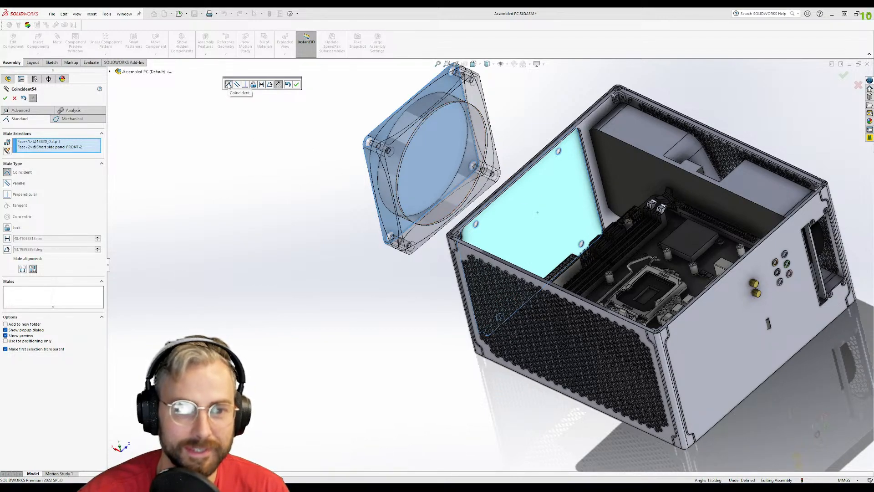
pyautogui.click(296, 84)
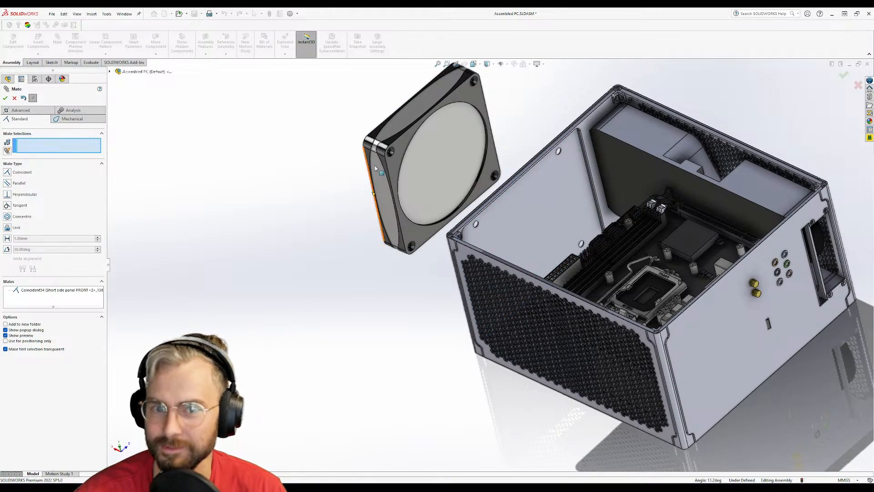
pyautogui.moveTo(412, 138)
pyautogui.mouseDown()
pyautogui.moveTo(510, 182)
pyautogui.moveTo(422, 136)
pyautogui.mouseUp()
pyautogui.moveTo(423, 133); pyautogui.dragTo(465, 232, button='middle')
pyautogui.moveTo(435, 155)
pyautogui.mouseDown()
pyautogui.moveTo(453, 162)
pyautogui.moveTo(436, 156)
pyautogui.mouseUp()
pyautogui.moveTo(435, 154); pyautogui.dragTo(497, 131, button='middle')
pyautogui.click(498, 130)
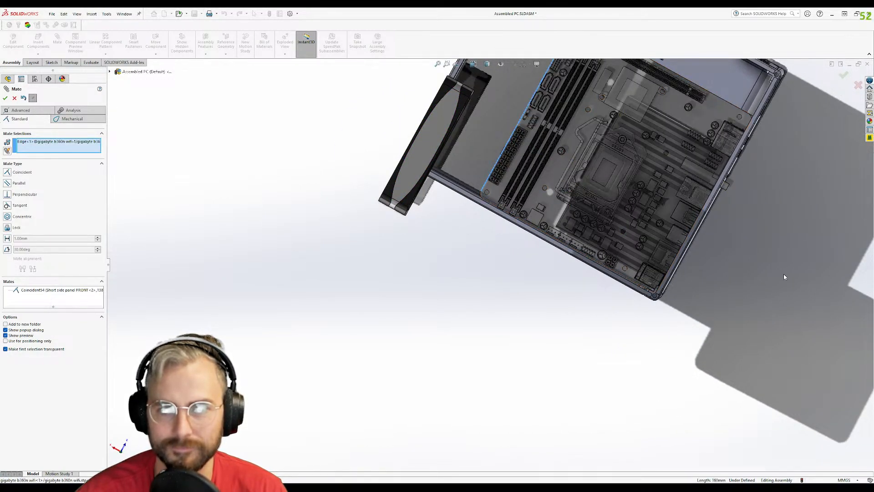
pyautogui.click(40, 135)
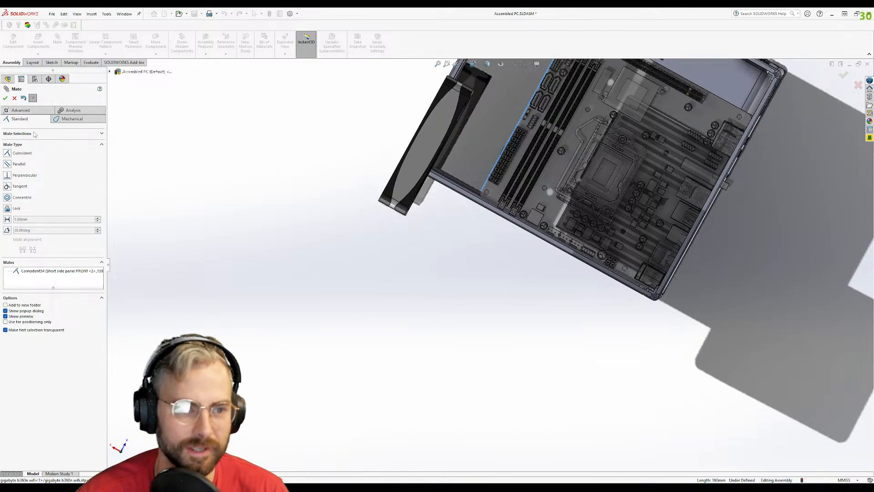
pyautogui.click(35, 134)
pyautogui.press('Delete')
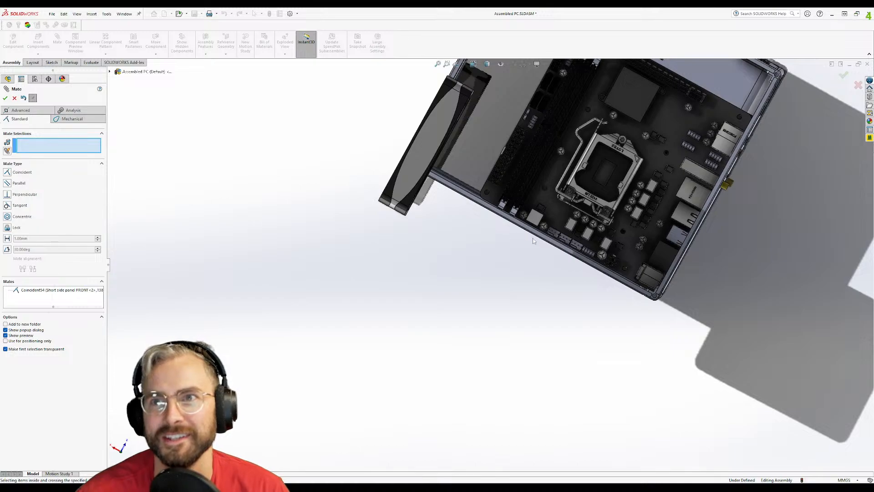
# - Add a concentric mate between a corner screw hole of the fan and the front panel hole beside the motherboard
pyautogui.moveTo(407, 255); pyautogui.dragTo(367, 141, button='middle')
pyautogui.moveTo(367, 142); pyautogui.dragTo(480, 187)
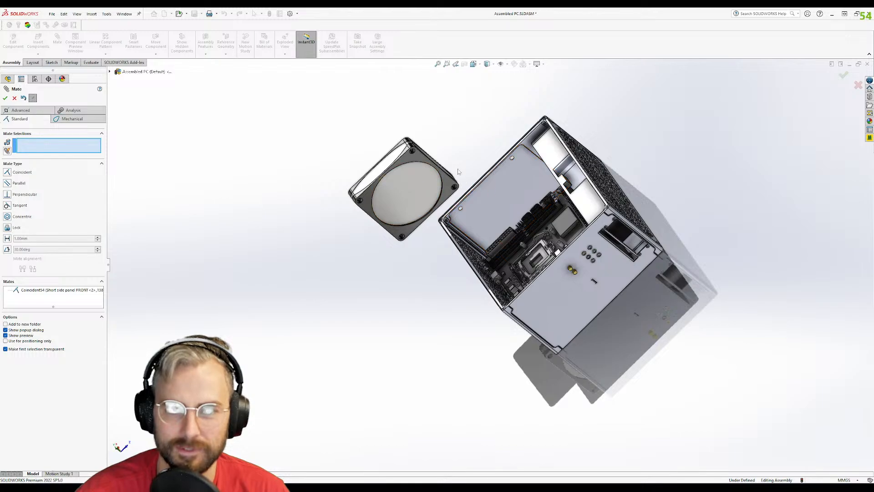
pyautogui.scroll(-10, 508, 173)
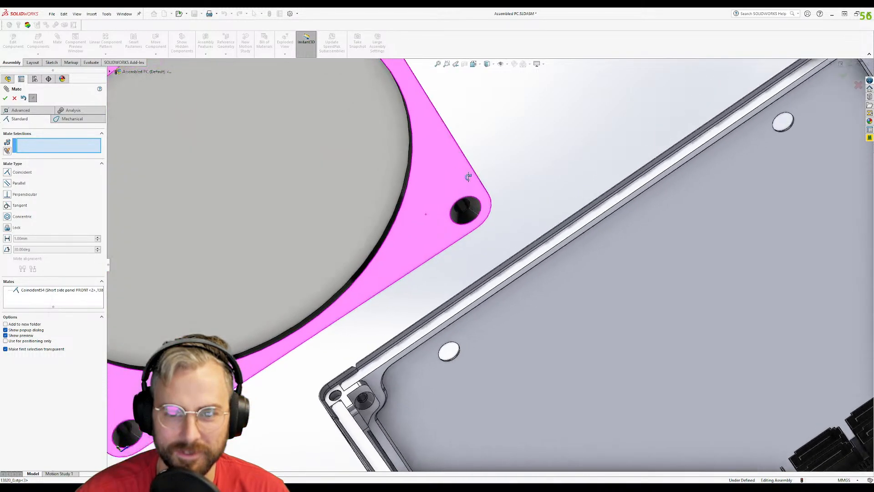
pyautogui.scroll(-1, 473, 214)
pyautogui.click(474, 214)
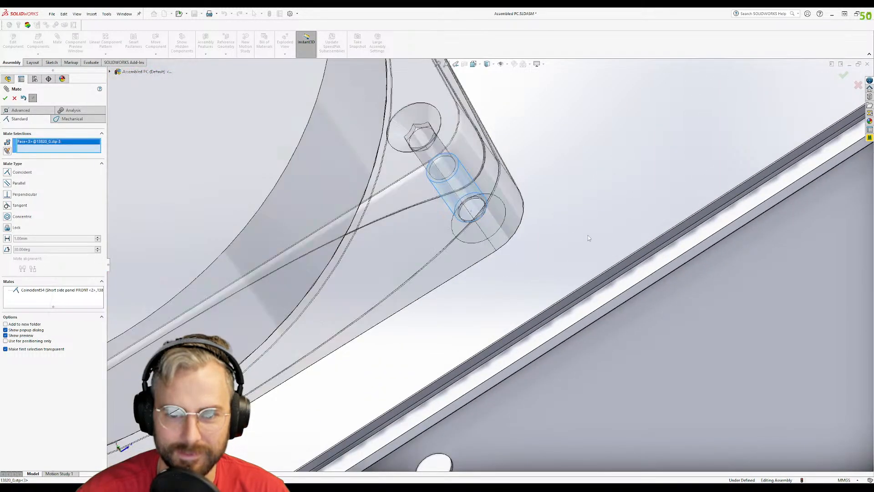
pyautogui.scroll(5, 581, 235)
pyautogui.scroll(-8, 644, 285)
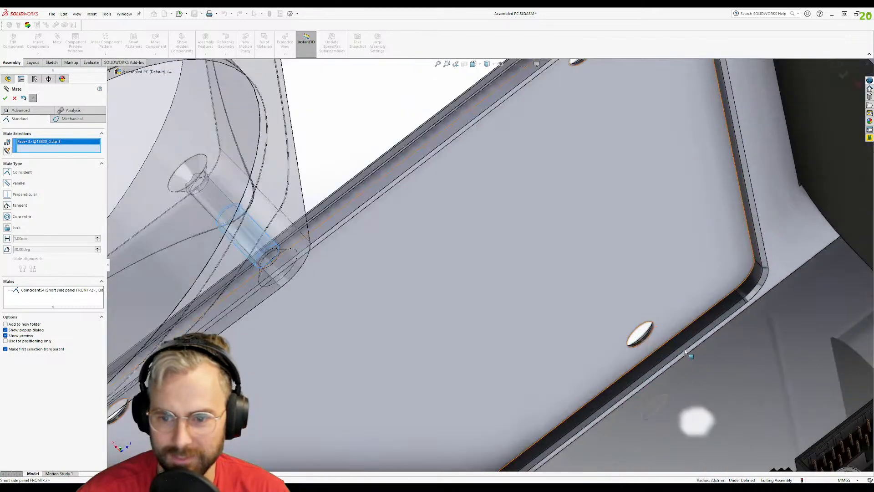
pyautogui.scroll(-3, 685, 352)
pyautogui.click(615, 318)
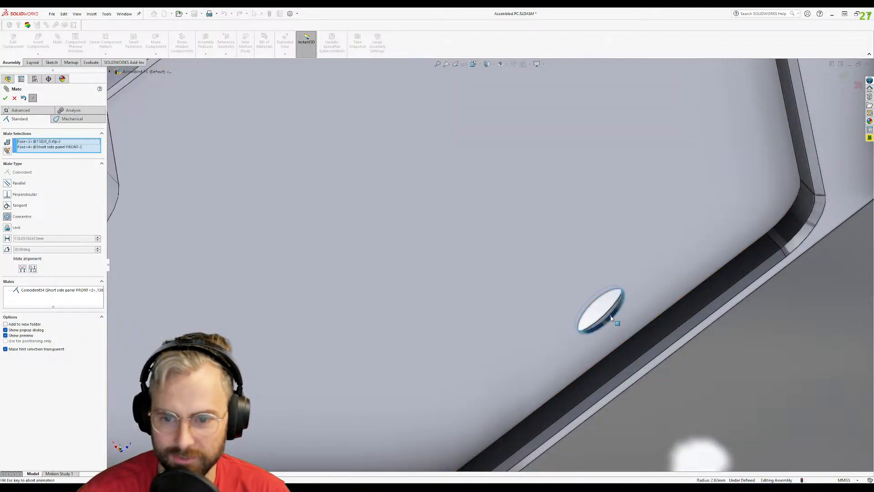
pyautogui.scroll(-2, 612, 317)
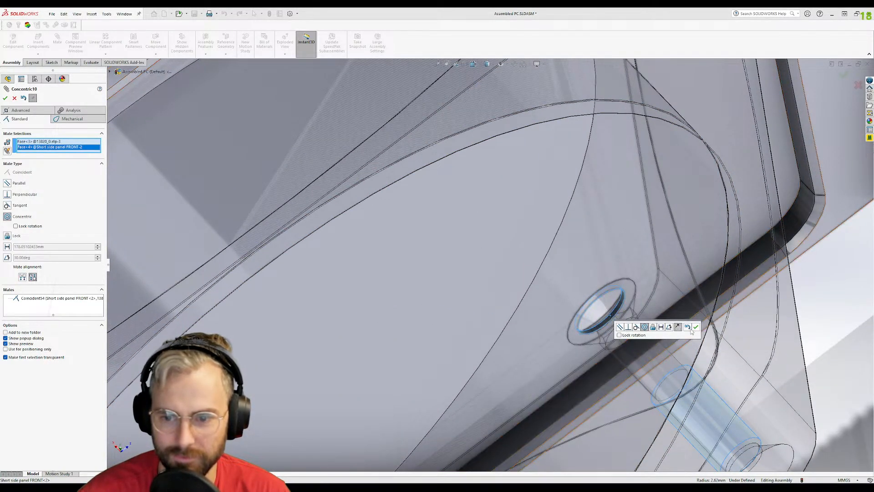
pyautogui.click(695, 327)
# - Pivot the fan away from the front panel and add a concentric mate between a second corner screw hole and its matching panel hole
pyautogui.scroll(5, 436, 288)
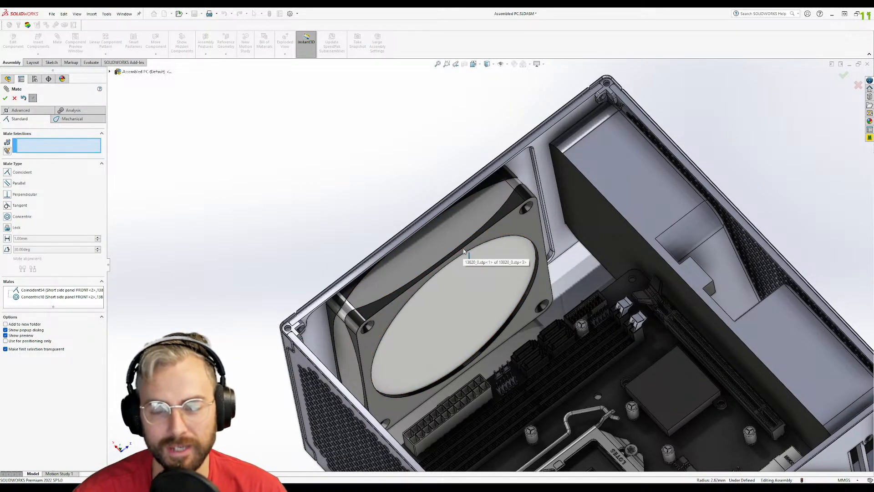
pyautogui.moveTo(445, 254); pyautogui.dragTo(420, 284)
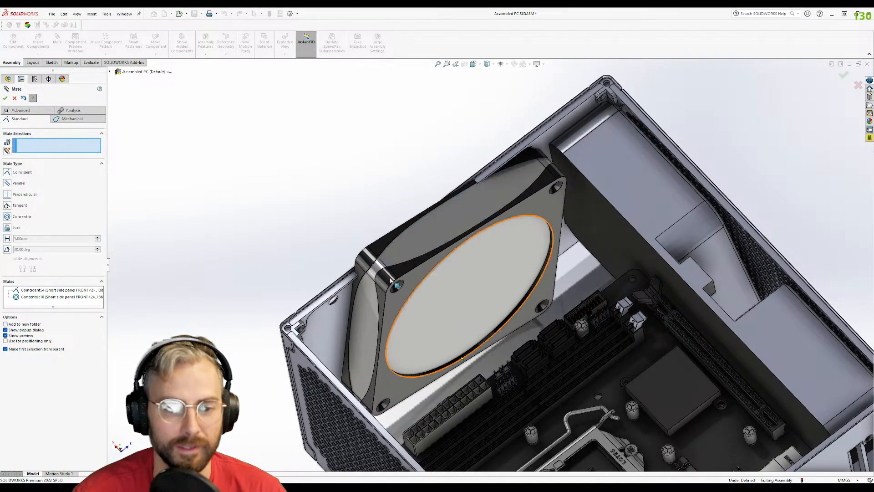
pyautogui.scroll(-3, 420, 284)
pyautogui.scroll(-5, 474, 234)
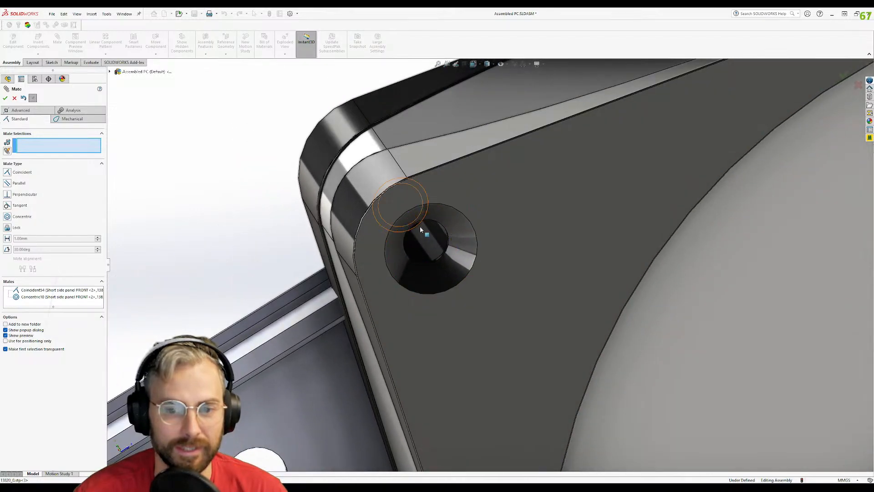
pyautogui.click(425, 248)
pyautogui.moveTo(425, 247); pyautogui.dragTo(411, 408, button='middle')
pyautogui.scroll(-3, 399, 356)
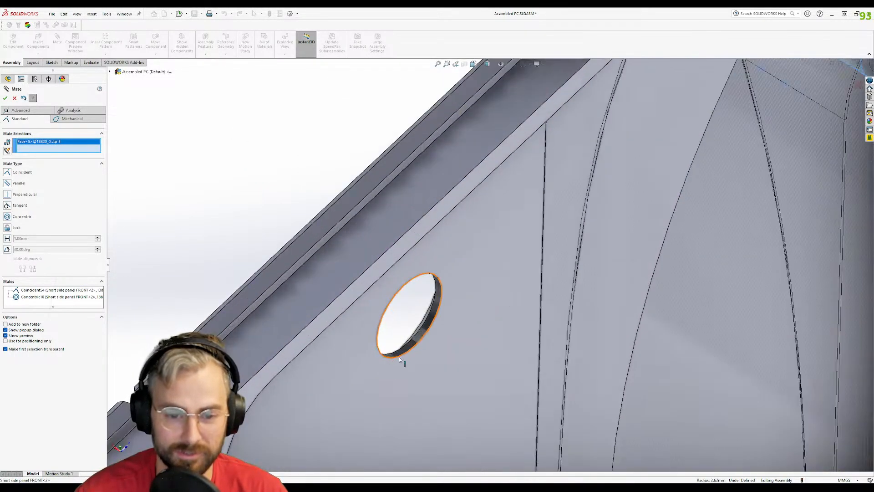
pyautogui.click(427, 325)
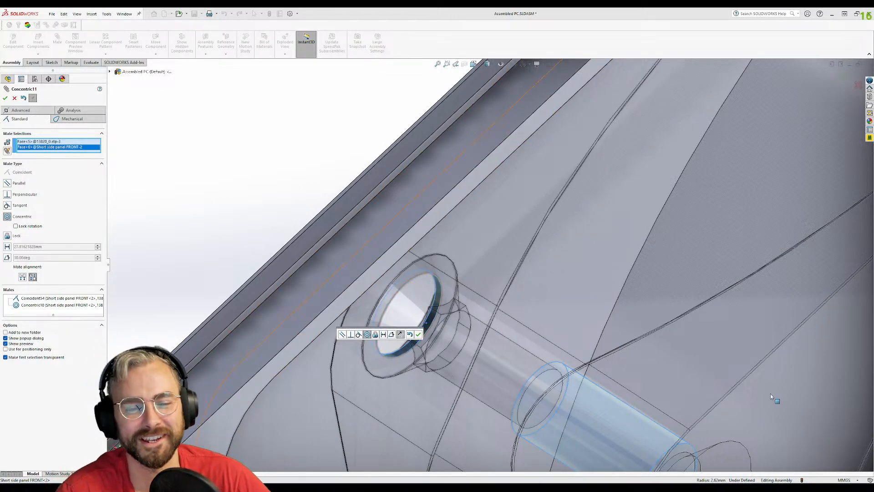
pyautogui.click(418, 335)
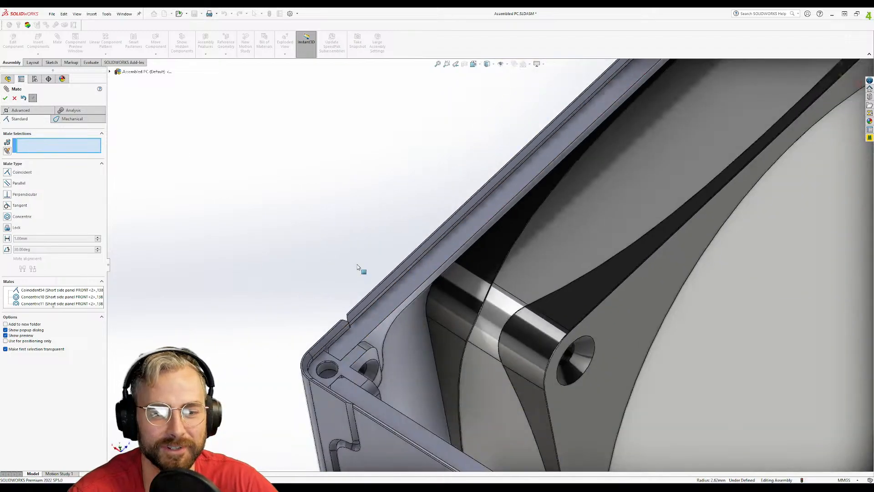
# - Finish mating the fan and save the assembly
pyautogui.scroll(3, 624, 277)
pyautogui.moveTo(369, 210); pyautogui.dragTo(428, 288, button='middle')
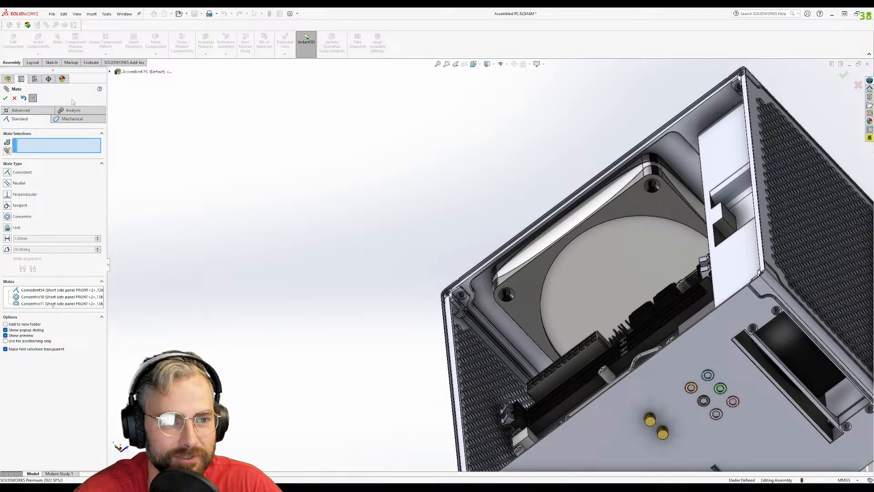
pyautogui.click(5, 98)
pyautogui.moveTo(545, 272); pyautogui.dragTo(585, 247)
pyautogui.click(375, 248)
pyautogui.moveTo(375, 248); pyautogui.dragTo(561, 112, button='middle')
pyautogui.scroll(5, 632, 276)
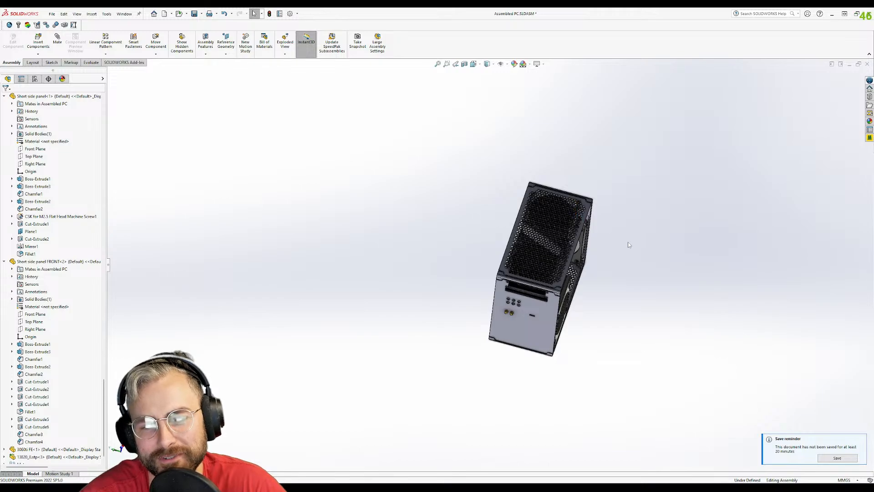
pyautogui.click(837, 459)
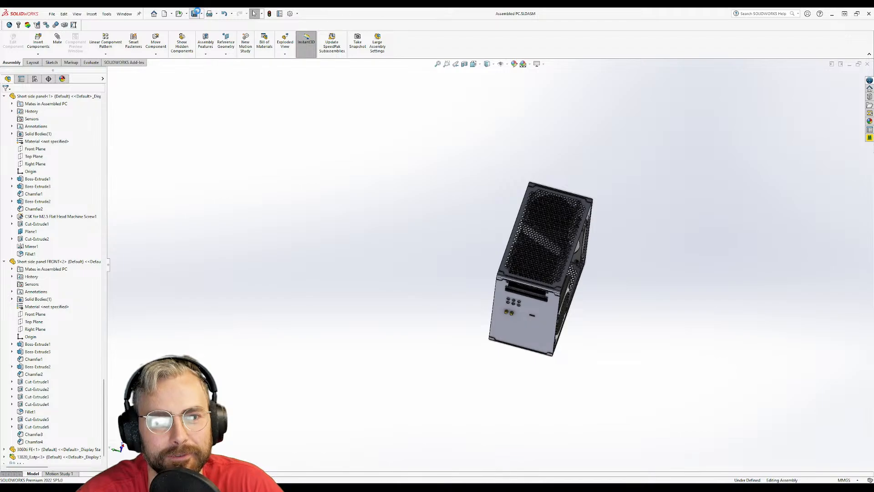
# - Examine the fan's placement against the front panel and its clearance to the other components inside the case
pyautogui.moveTo(475, 251); pyautogui.dragTo(537, 230, button='middle')
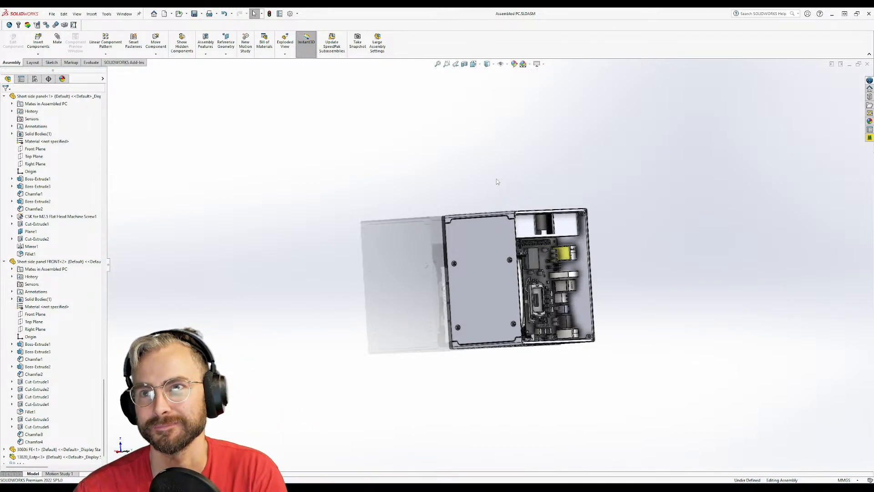
pyautogui.moveTo(550, 370); pyautogui.dragTo(435, 234, button='middle')
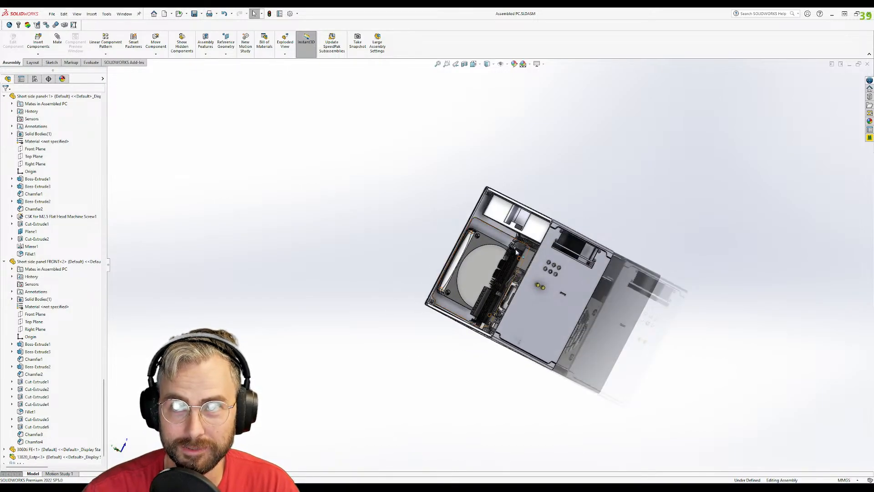
pyautogui.moveTo(510, 272); pyautogui.dragTo(547, 255, button='middle')
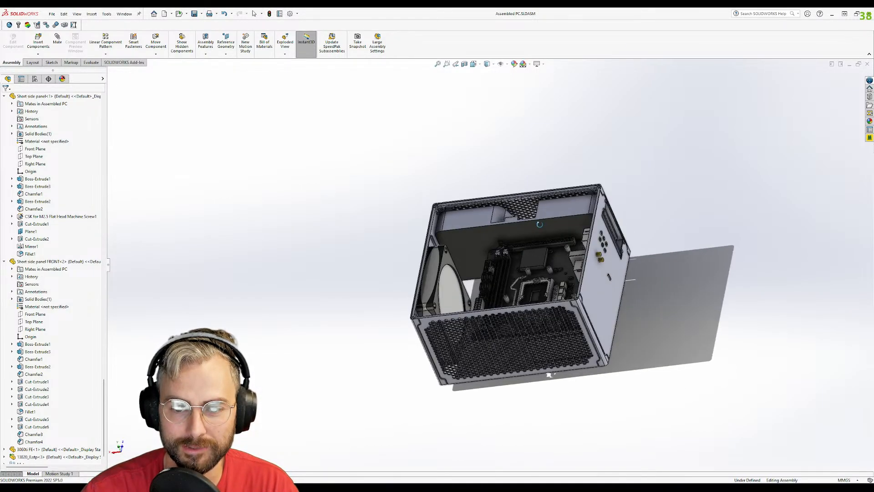
pyautogui.scroll(-7, 474, 286)
pyautogui.moveTo(472, 288); pyautogui.dragTo(501, 255, button='middle')
pyautogui.scroll(3, 473, 192)
pyautogui.moveTo(463, 232); pyautogui.dragTo(601, 104, button='middle')
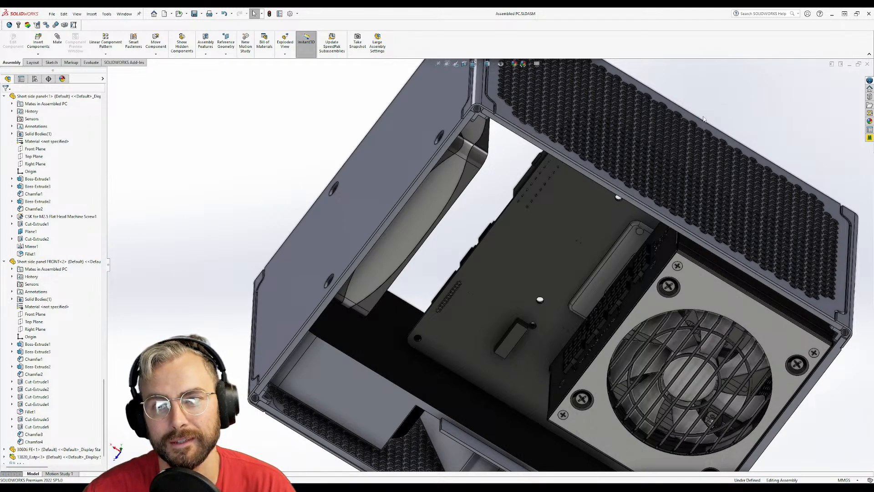
pyautogui.moveTo(600, 165); pyautogui.dragTo(368, 93, button='middle')
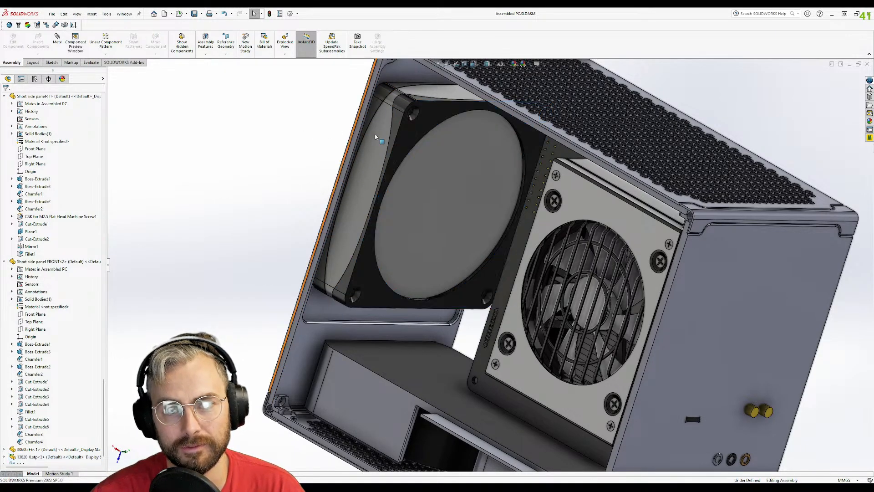
pyautogui.moveTo(477, 333); pyautogui.dragTo(455, 287, button='middle')
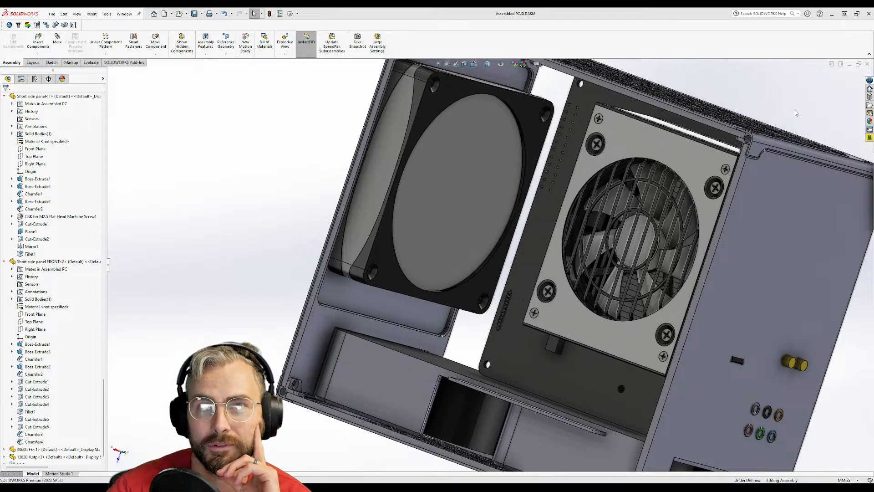
# - Examine the power supply's position in the case and how it sits relative to the surrounding panels and ports
pyautogui.click(708, 195)
pyautogui.scroll(-2, 707, 198)
pyautogui.moveTo(683, 208); pyautogui.dragTo(738, 178, button='middle')
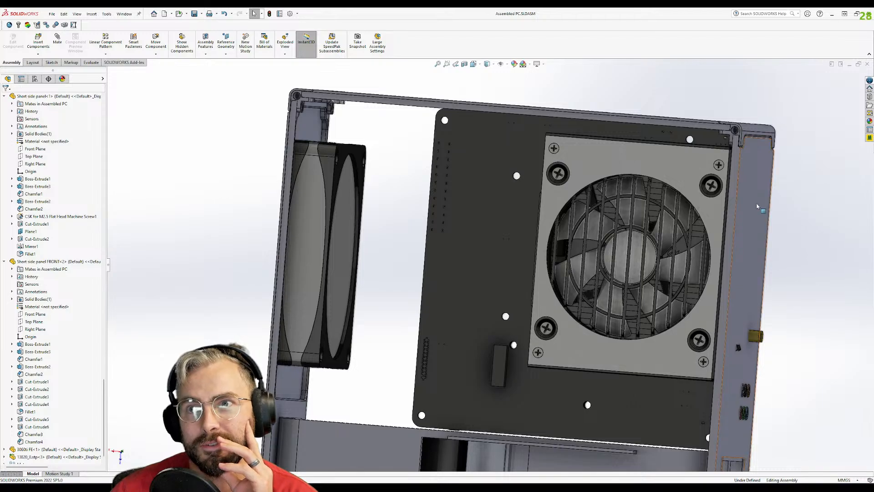
pyautogui.moveTo(615, 153); pyautogui.dragTo(543, 254, button='middle')
pyautogui.moveTo(545, 190); pyautogui.dragTo(433, 173, button='middle')
pyautogui.scroll(-2, 453, 259)
pyautogui.moveTo(453, 259); pyautogui.dragTo(474, 398, button='middle')
pyautogui.scroll(-2, 501, 237)
pyautogui.moveTo(501, 238); pyautogui.dragTo(531, 107, button='middle')
pyautogui.scroll(-2, 501, 100)
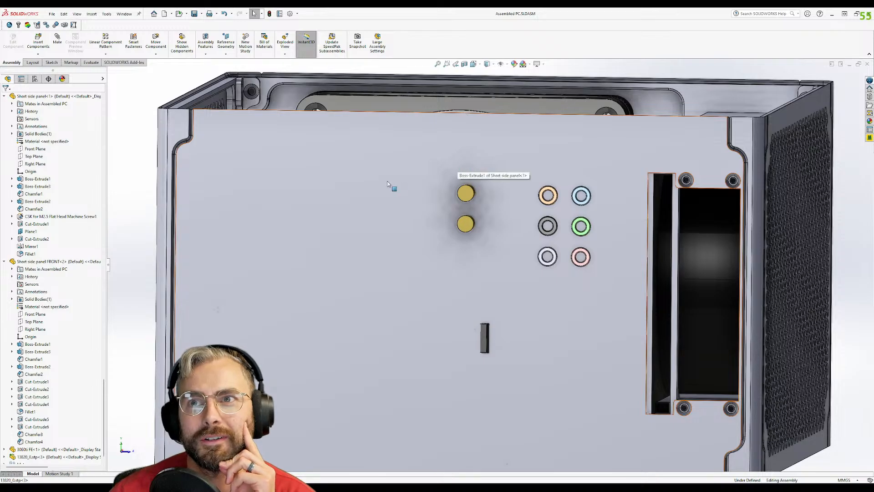
pyautogui.moveTo(355, 201); pyautogui.dragTo(658, 160, button='middle')
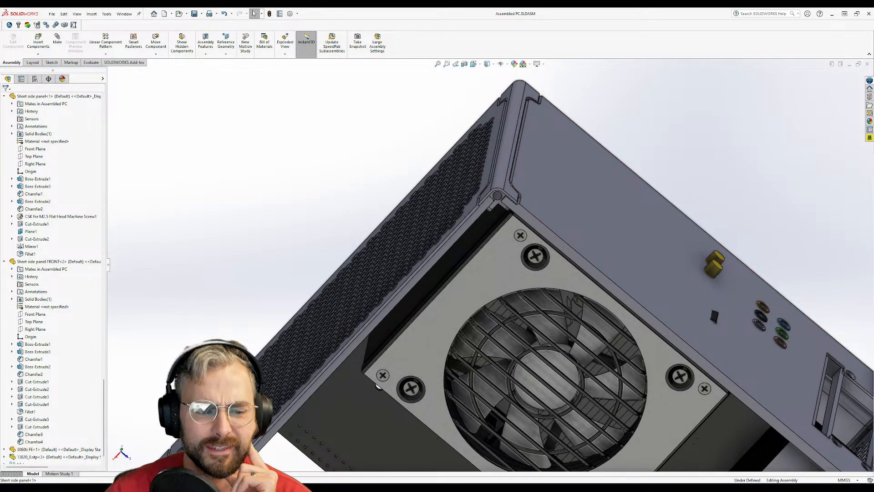
pyautogui.moveTo(118, 488)
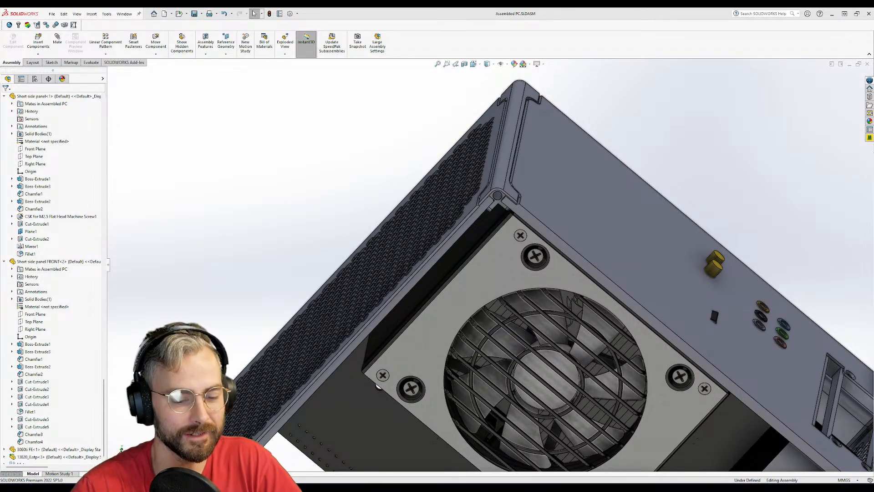
pyautogui.moveTo(531, 195); pyautogui.dragTo(405, 292, button='middle')
pyautogui.scroll(5, 406, 246)
pyautogui.moveTo(410, 219); pyautogui.dragTo(522, 295, button='middle')
pyautogui.moveTo(443, 242); pyautogui.dragTo(422, 73, button='middle')
pyautogui.moveTo(433, 195); pyautogui.dragTo(435, 147, button='middle')
pyautogui.scroll(-3, 428, 110)
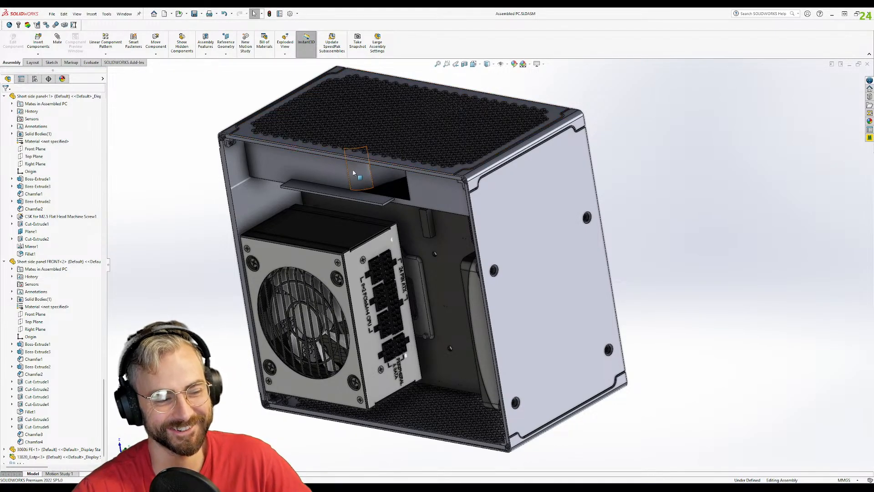
pyautogui.scroll(-5, 497, 194)
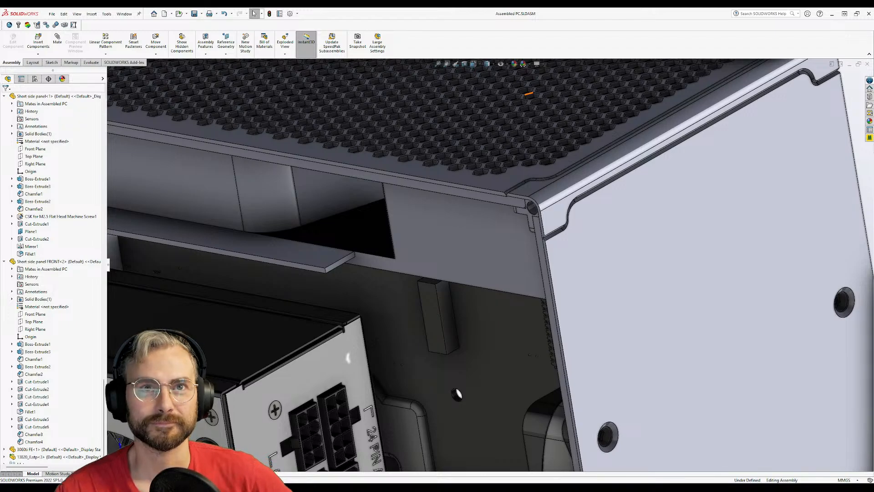
pyautogui.scroll(5, 486, 182)
pyautogui.moveTo(520, 206); pyautogui.dragTo(402, 223, button='middle')
pyautogui.scroll(-3, 360, 224)
pyautogui.click(336, 211)
pyautogui.scroll(2, 493, 278)
pyautogui.moveTo(465, 319); pyautogui.dragTo(534, 218, button='middle')
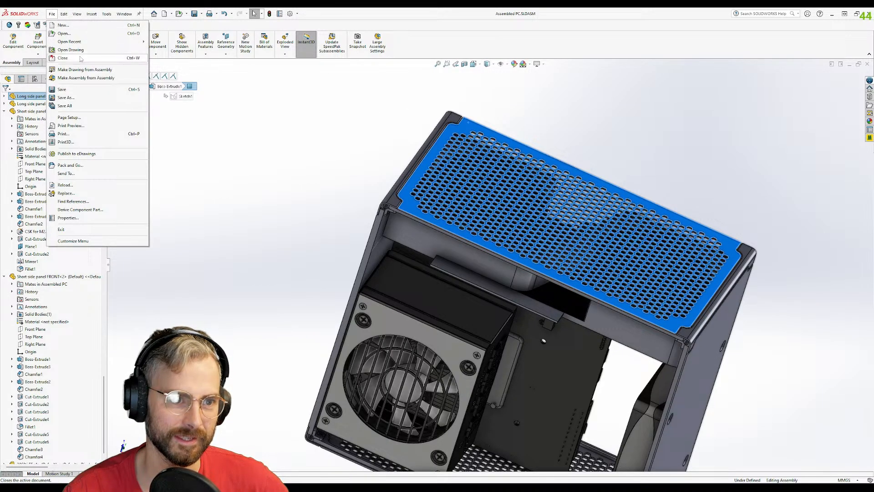
pyautogui.click(401, 87)
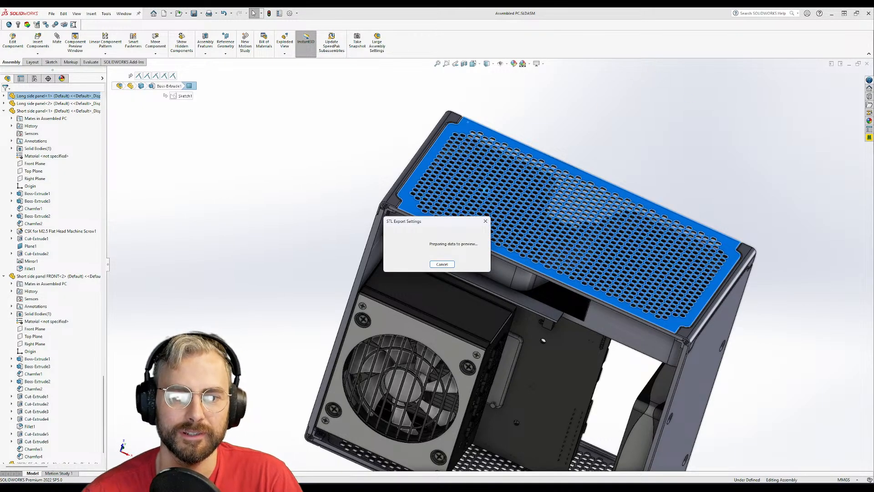
pyautogui.click(442, 264)
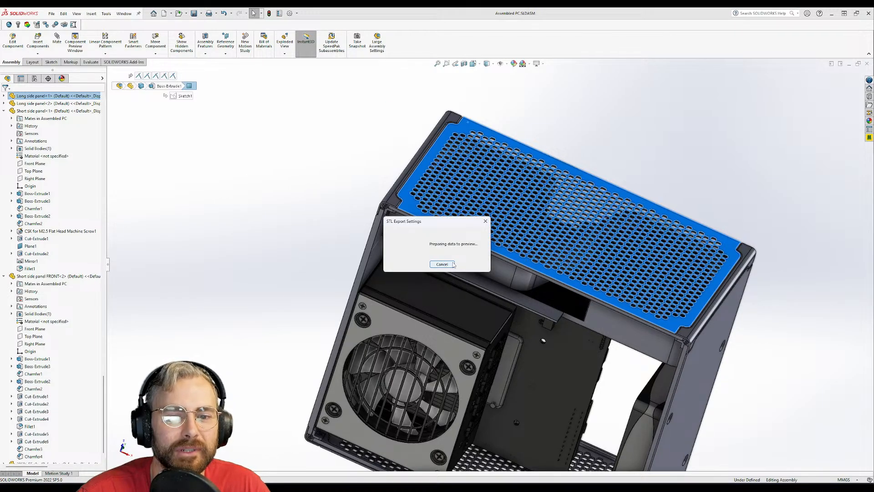
pyautogui.click(441, 264)
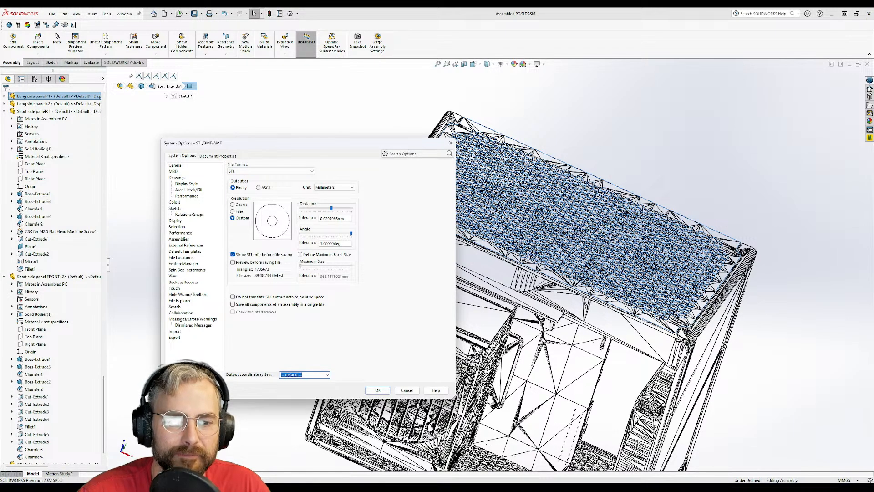
pyautogui.click(407, 391)
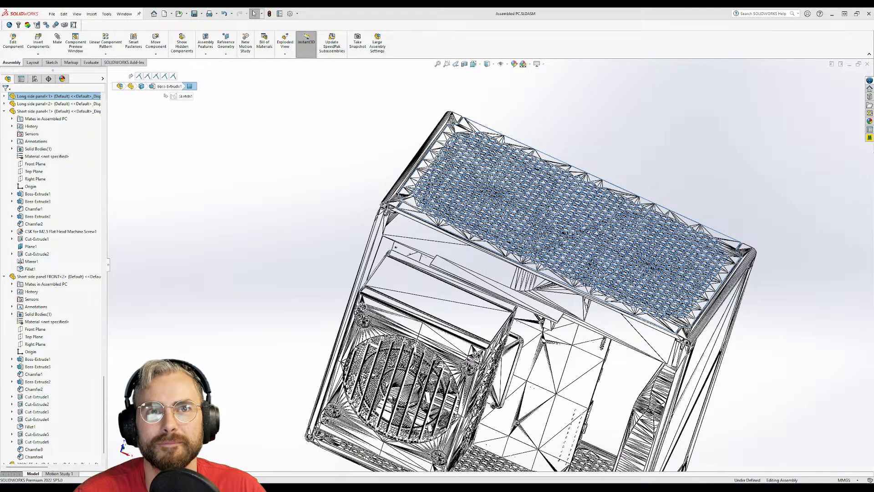
pyautogui.click(356, 182)
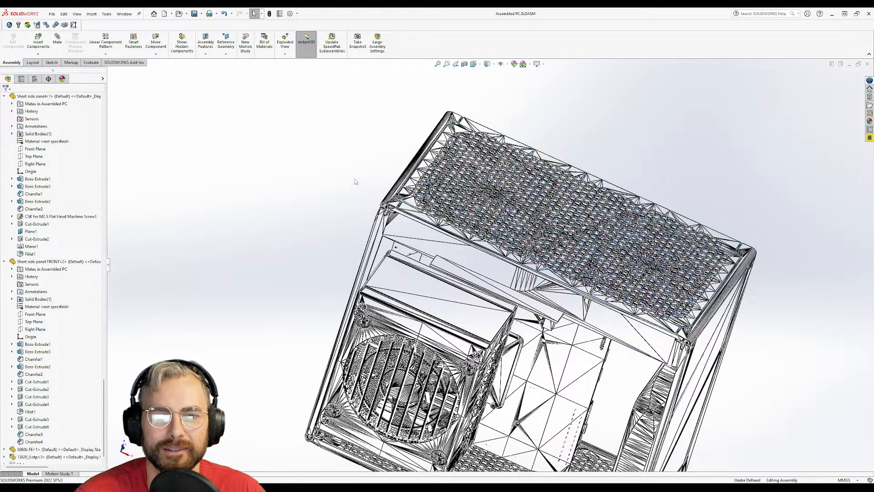
# - Change the assembly's display style to Shaded without edges and clear the selection
pyautogui.moveTo(578, 141); pyautogui.dragTo(560, 201, button='middle')
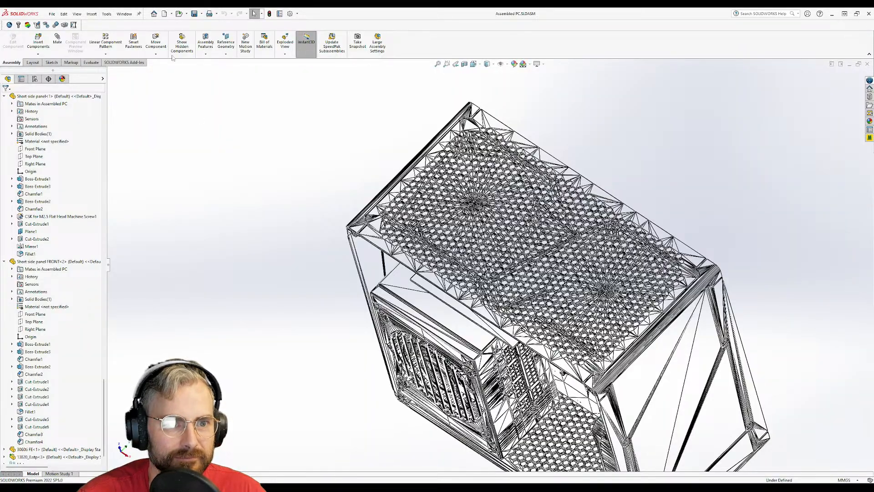
pyautogui.moveTo(512, 117); pyautogui.dragTo(618, 155, button='middle')
pyautogui.scroll(-4, 682, 264)
pyautogui.moveTo(682, 264); pyautogui.dragTo(614, 287, button='middle')
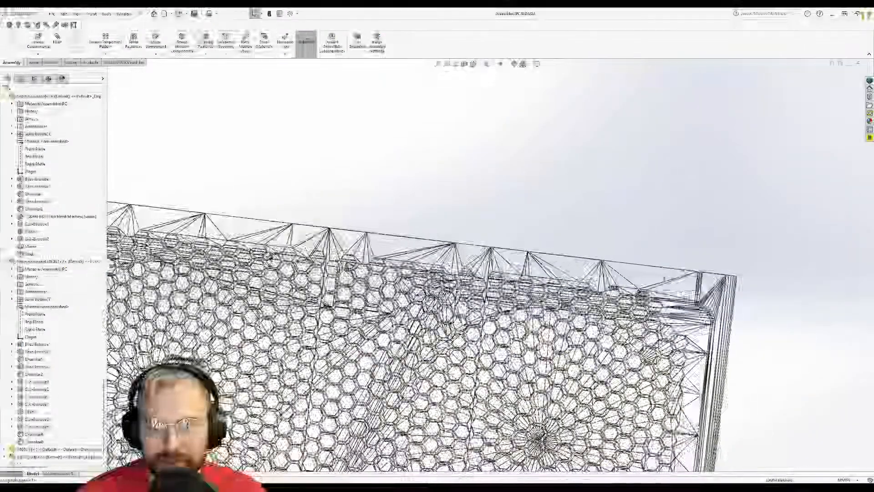
pyautogui.click(642, 268)
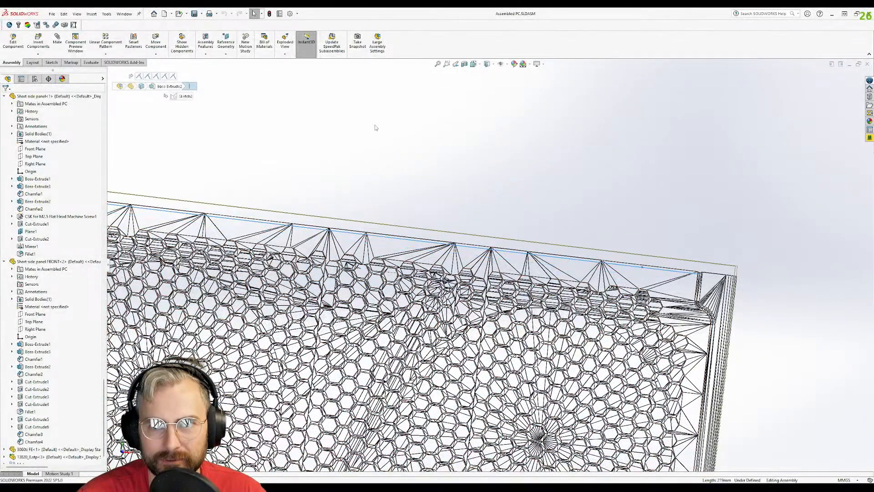
pyautogui.moveTo(487, 64)
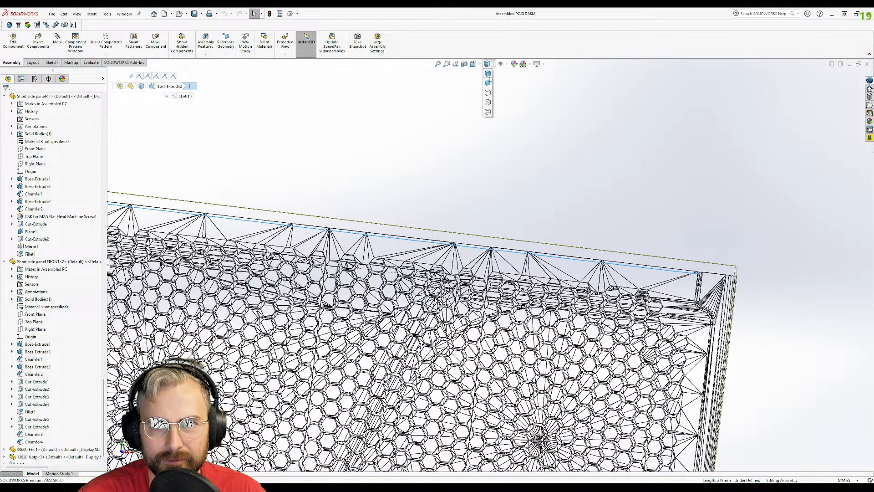
pyautogui.click(488, 83)
pyautogui.click(501, 155)
# - Open the perforated long side panel above the power supply as a separate part and turn it to show its outer face
pyautogui.moveTo(501, 155); pyautogui.dragTo(395, 224, button='middle')
pyautogui.scroll(4, 395, 224)
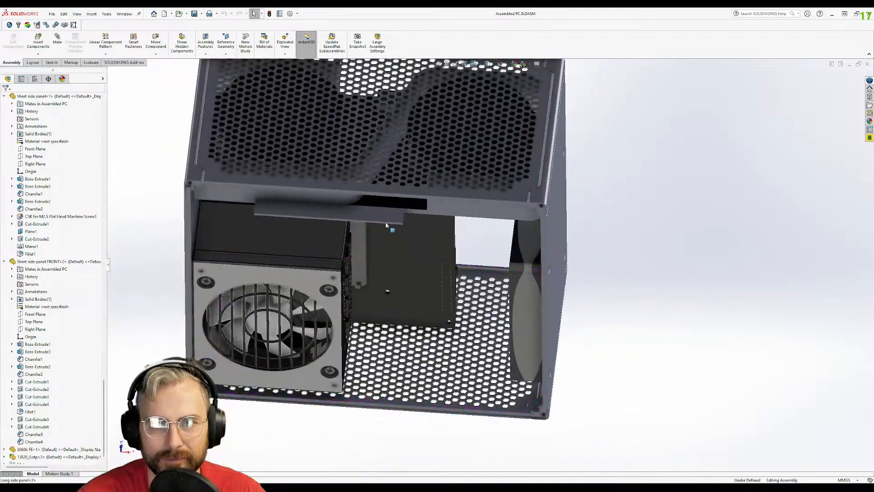
pyautogui.scroll(-5, 352, 109)
pyautogui.click(322, 96)
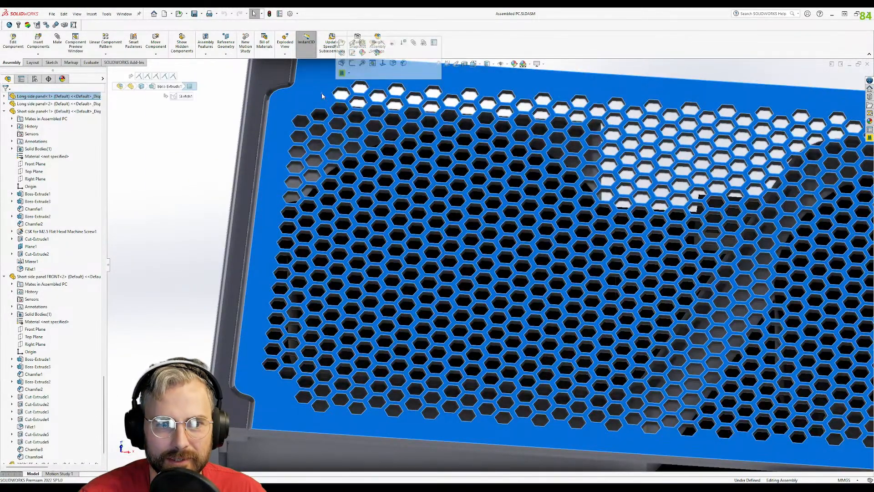
pyautogui.rightClick(322, 95)
pyautogui.click(335, 66)
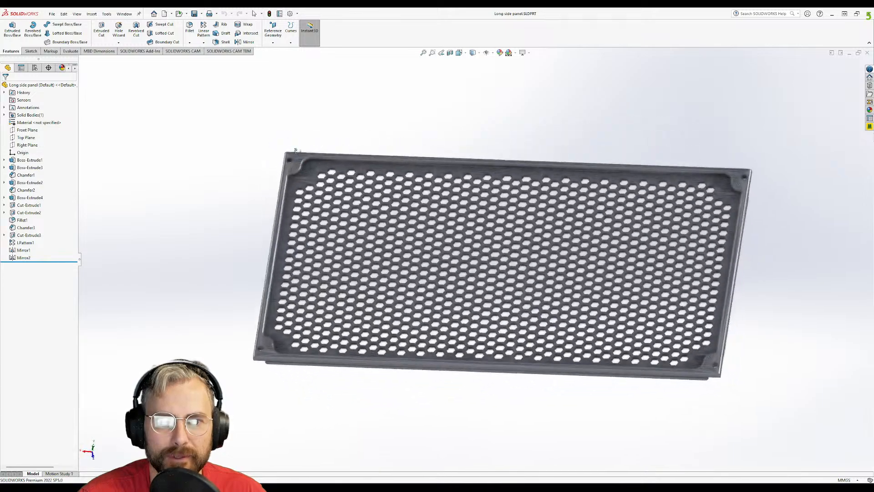
pyautogui.moveTo(296, 151); pyautogui.dragTo(668, 264, button='middle')
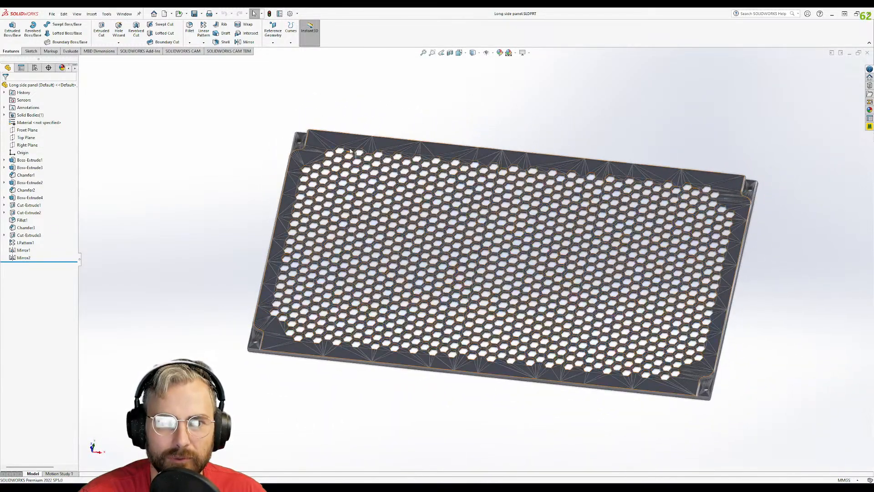
# - Export the part as the STL file "Long side panel" into the STL models folder of the home project
pyautogui.moveTo(349, 154); pyautogui.dragTo(399, 64, button='middle')
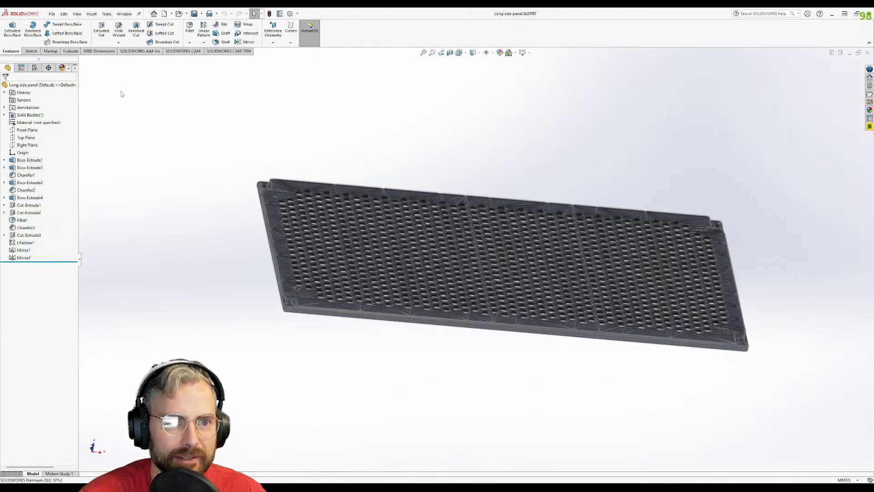
pyautogui.click(52, 13)
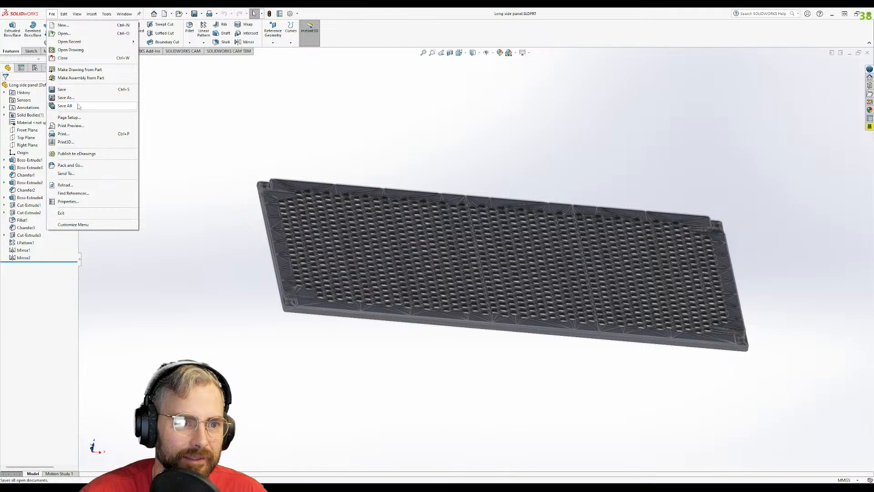
pyautogui.click(73, 97)
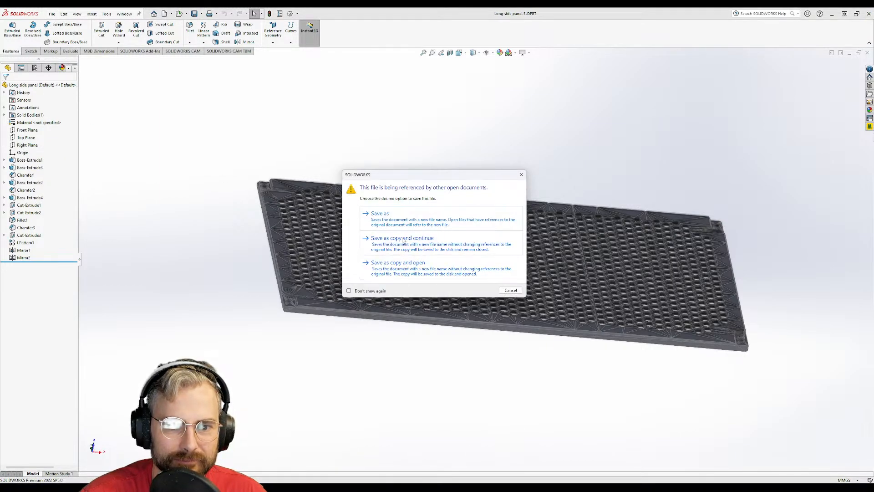
pyautogui.click(380, 214)
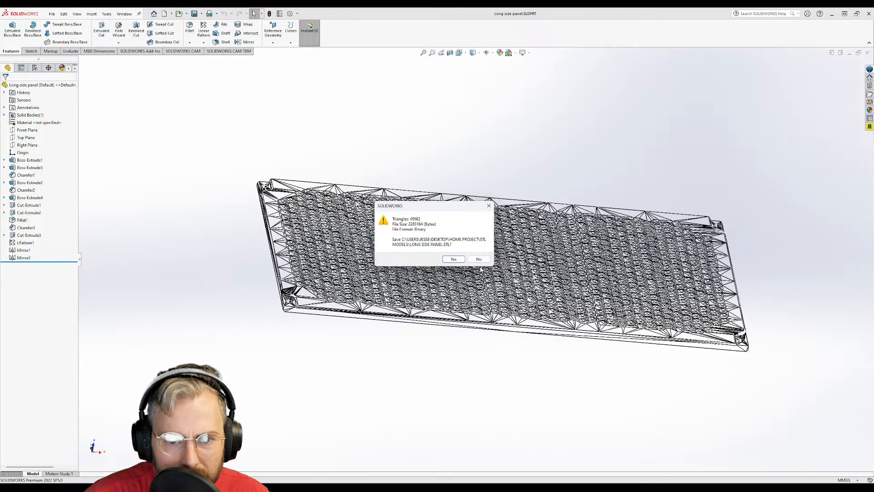
pyautogui.click(454, 259)
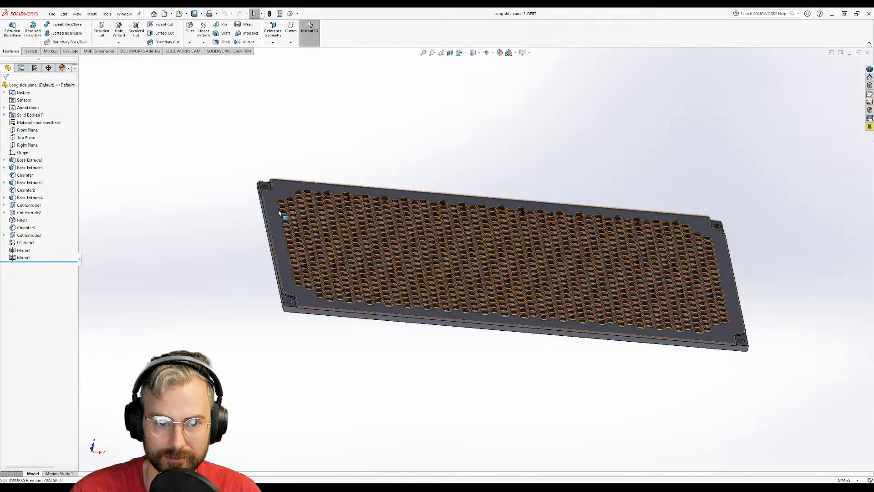
# - Examine the long side panel's hexagonal perforations, edge thickness and corner screw tabs from several angles
pyautogui.moveTo(223, 214); pyautogui.dragTo(204, 157, button='middle')
pyautogui.scroll(-5, 310, 198)
pyautogui.middleClick(320, 210)
pyautogui.scroll(10, 408, 281)
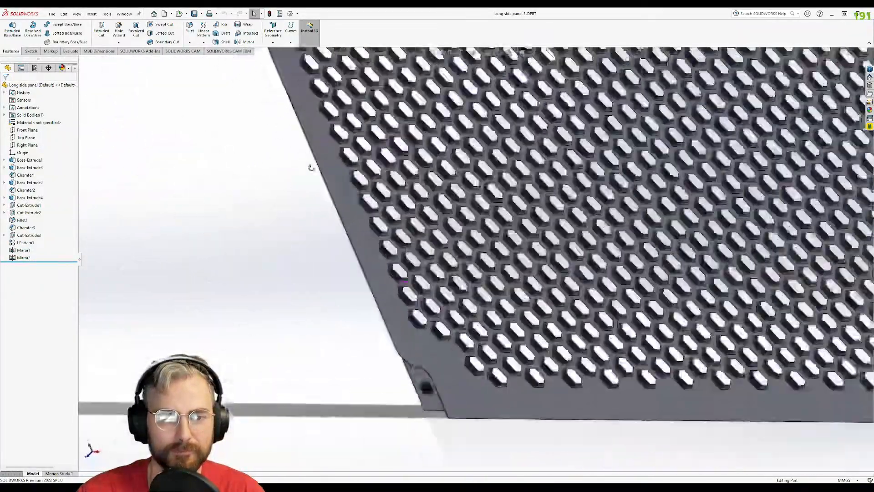
pyautogui.scroll(-4, 469, 146)
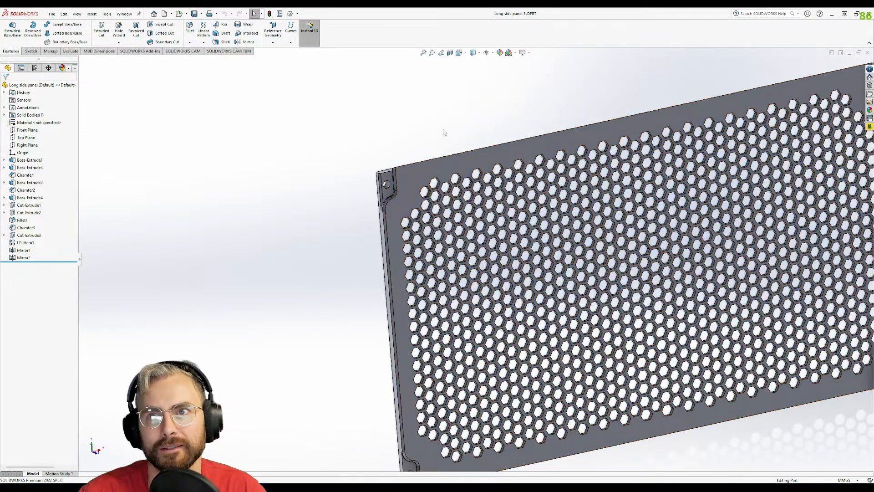
pyautogui.moveTo(387, 153); pyautogui.dragTo(453, 146, button='middle')
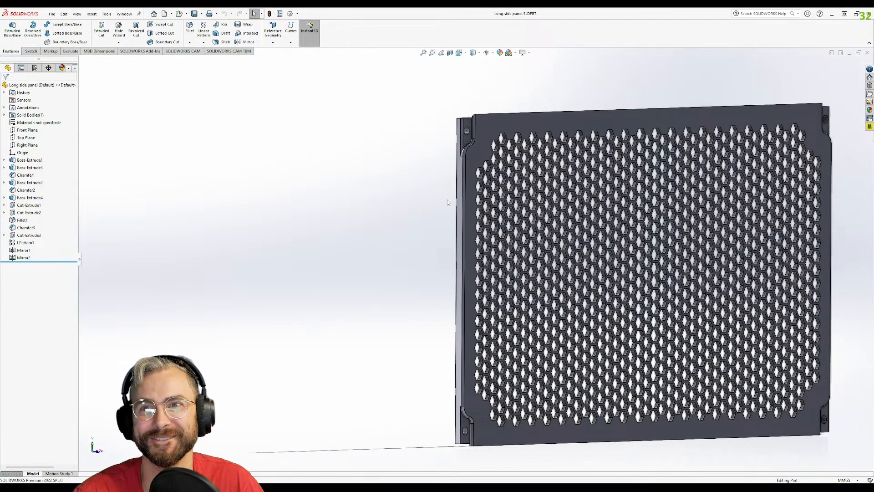
pyautogui.scroll(-6, 342, 145)
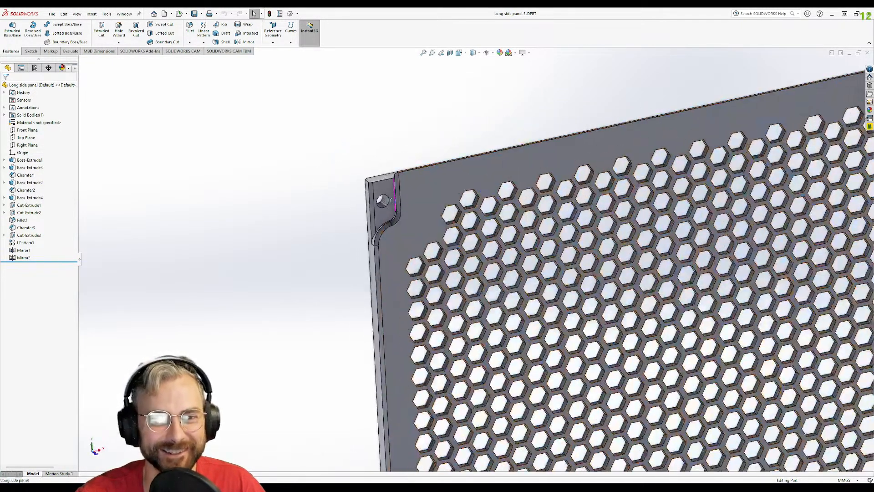
pyautogui.moveTo(391, 199); pyautogui.dragTo(451, 158, button='middle')
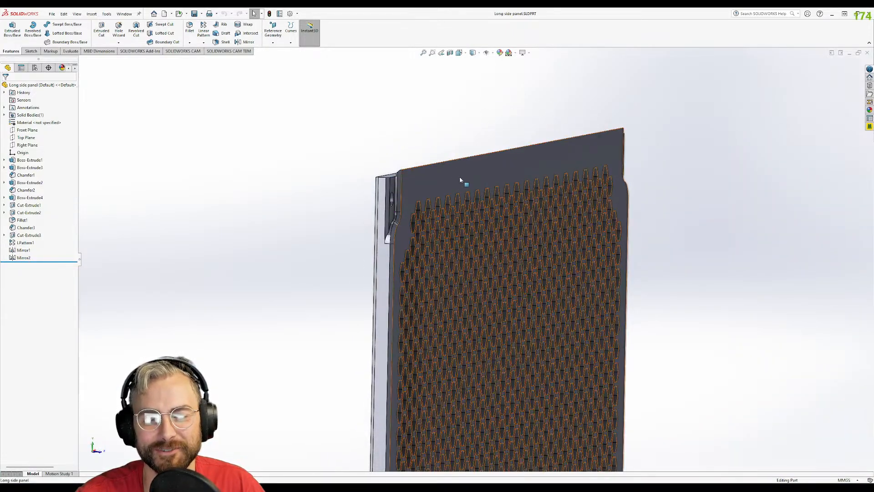
pyautogui.moveTo(417, 194); pyautogui.dragTo(713, 209, button='middle')
pyautogui.scroll(5, 712, 208)
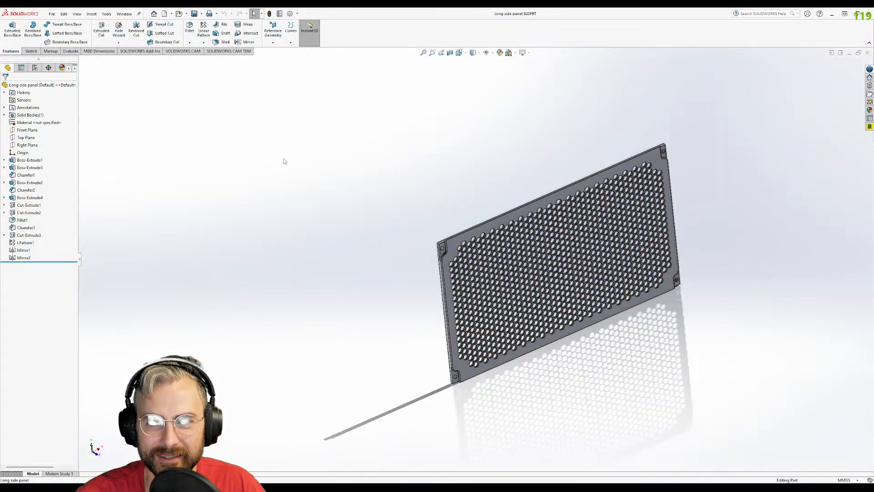